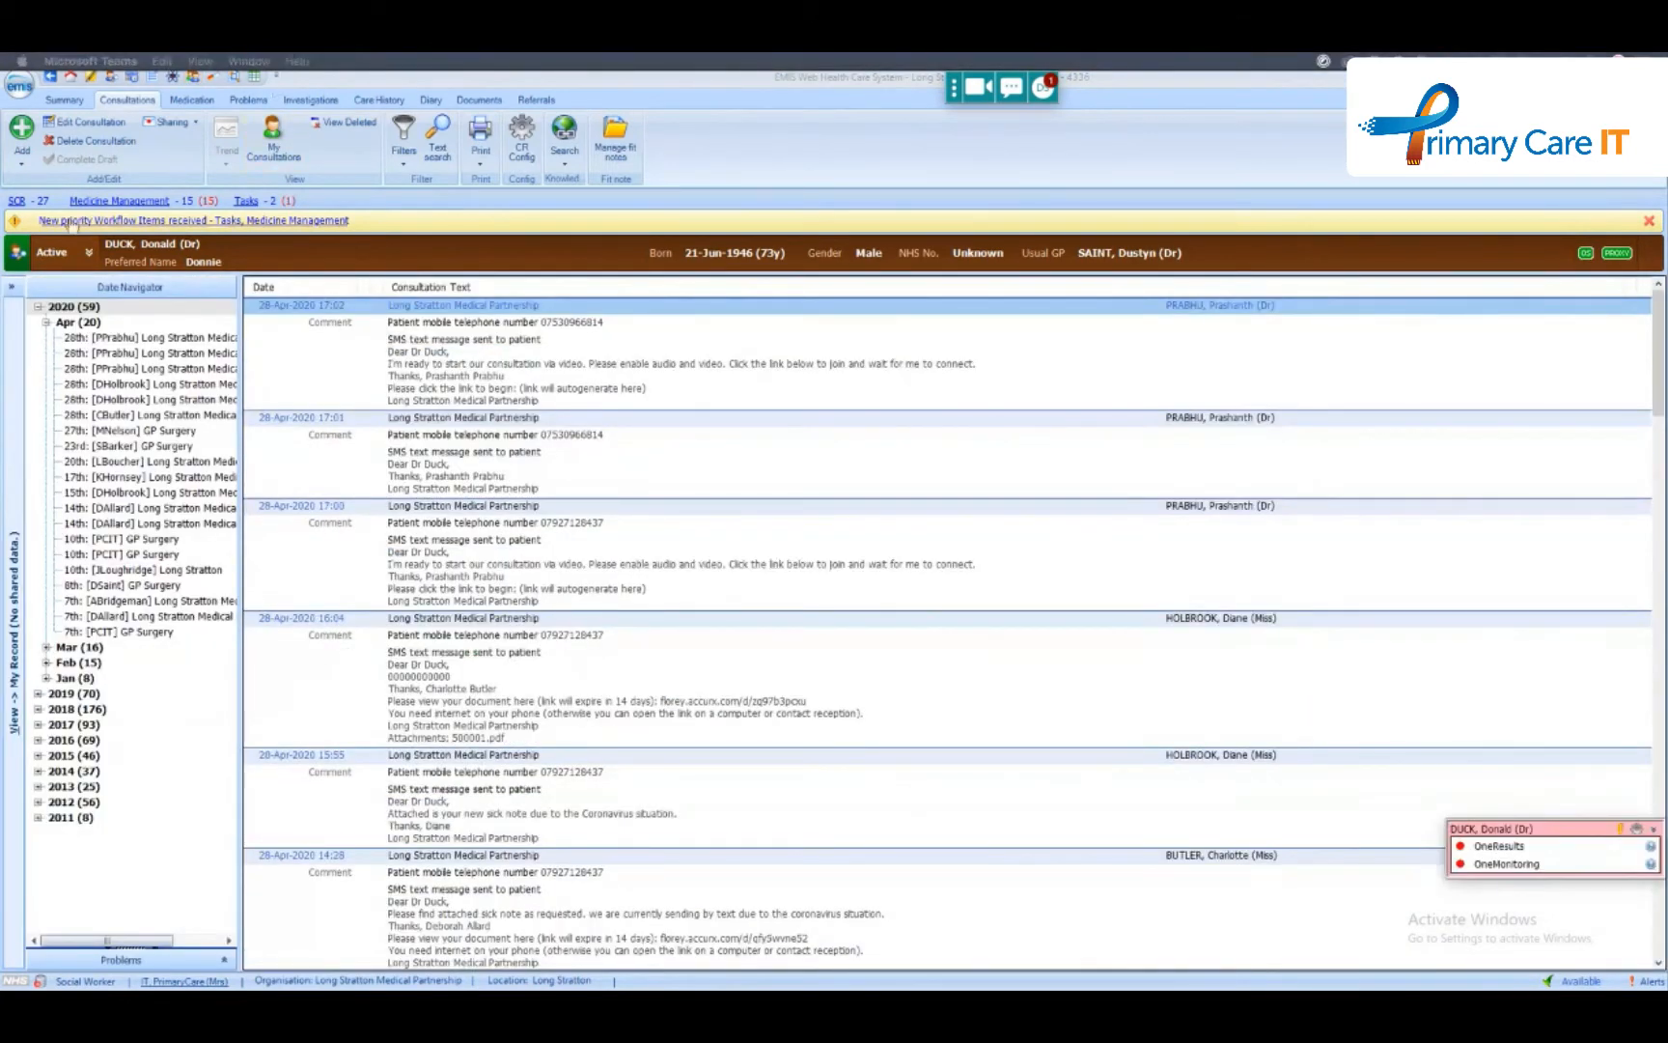
- Load a different dummy patient's record and reopen the original dummy patient's record, accepting the dummy patient warning each time
left_click(111, 78)
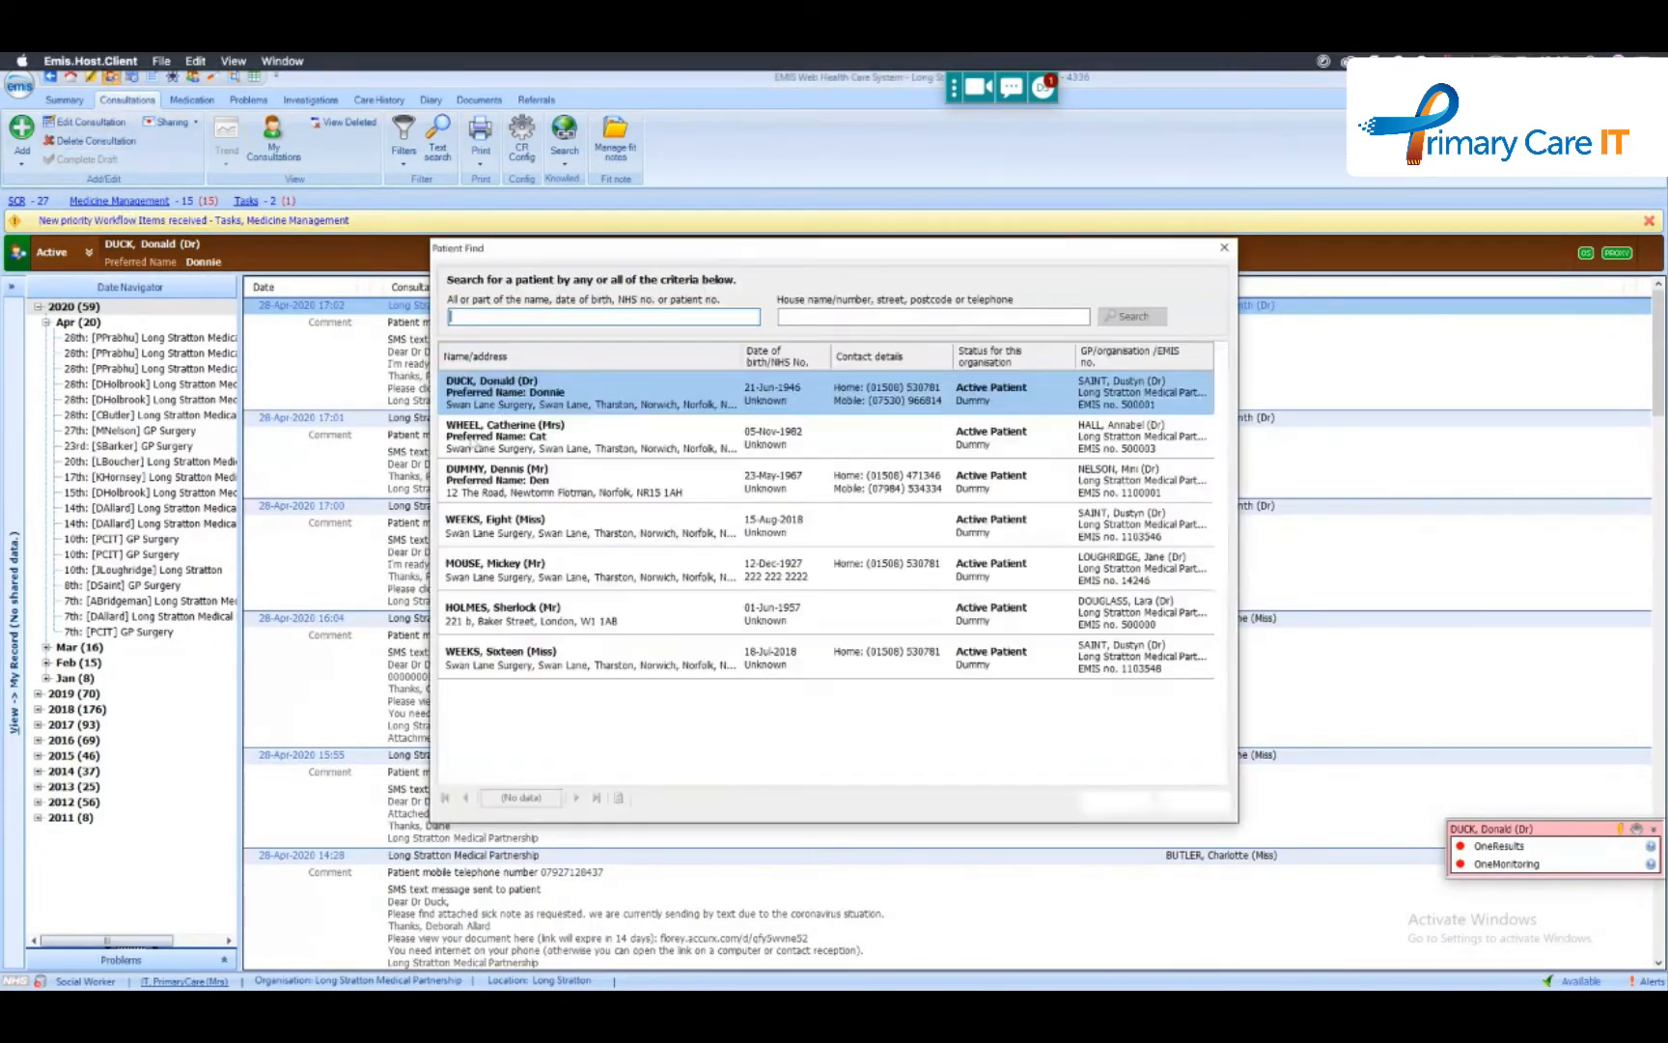
double_click(475, 435)
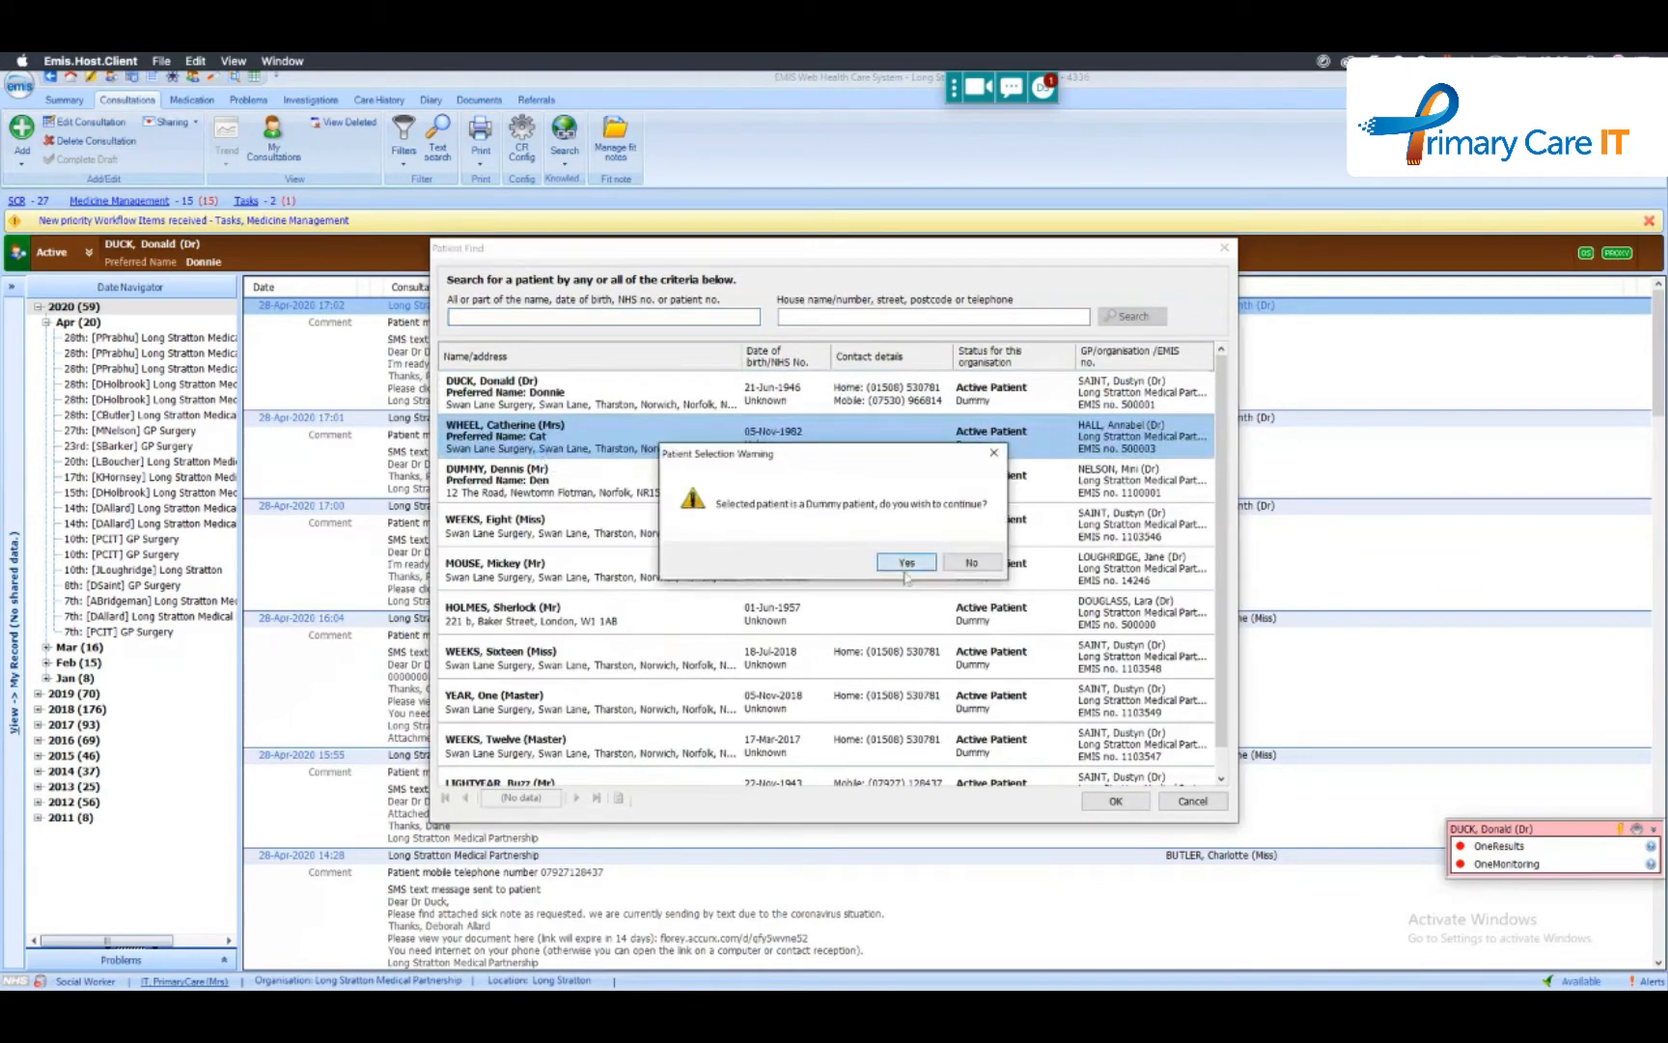
left_click(904, 563)
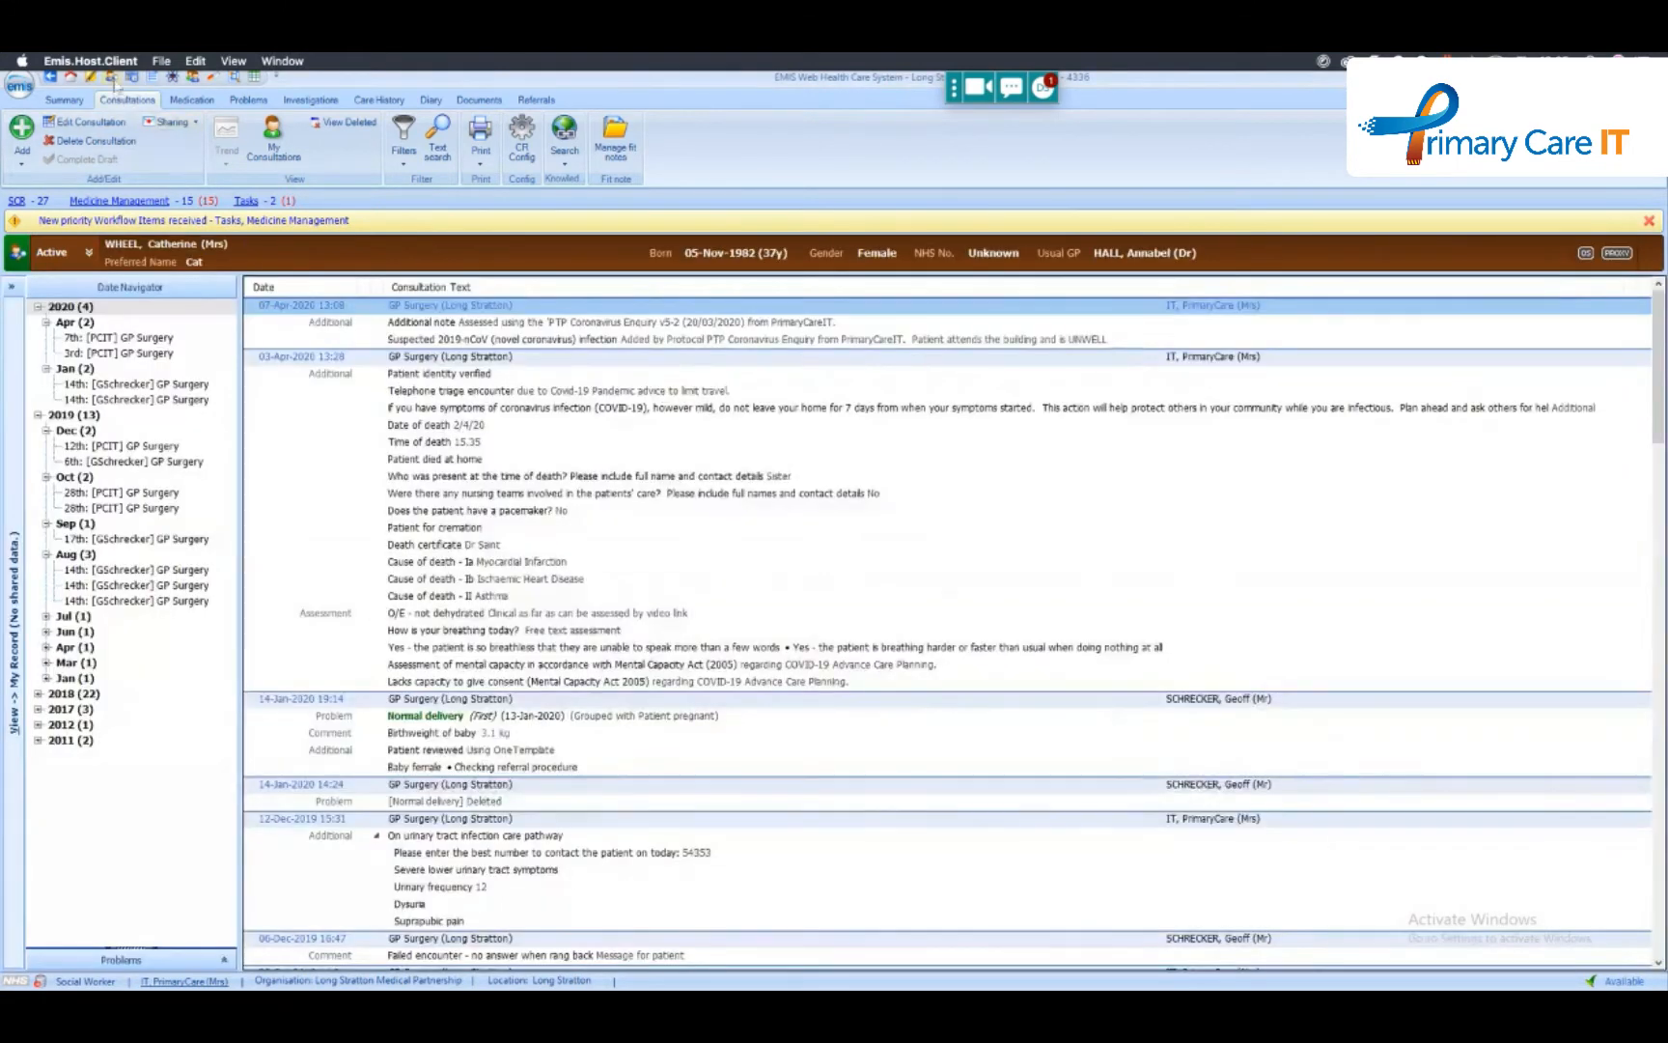
left_click(111, 77)
double_click(560, 439)
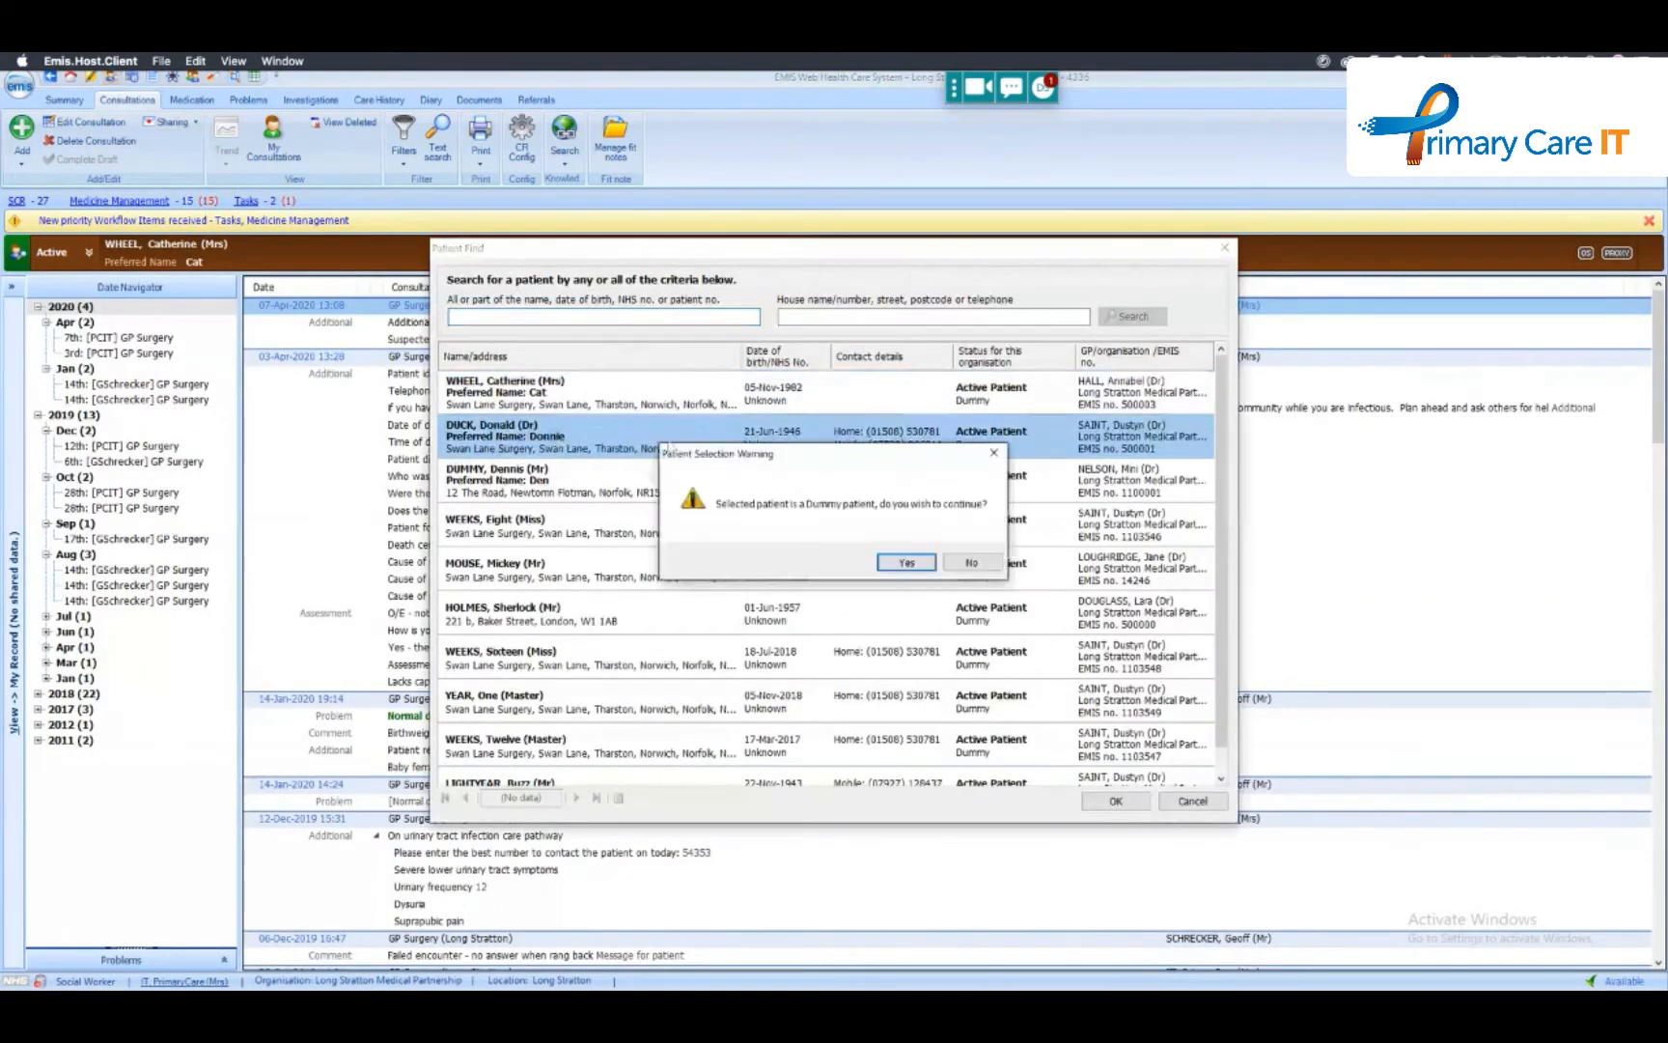
left_click(912, 563)
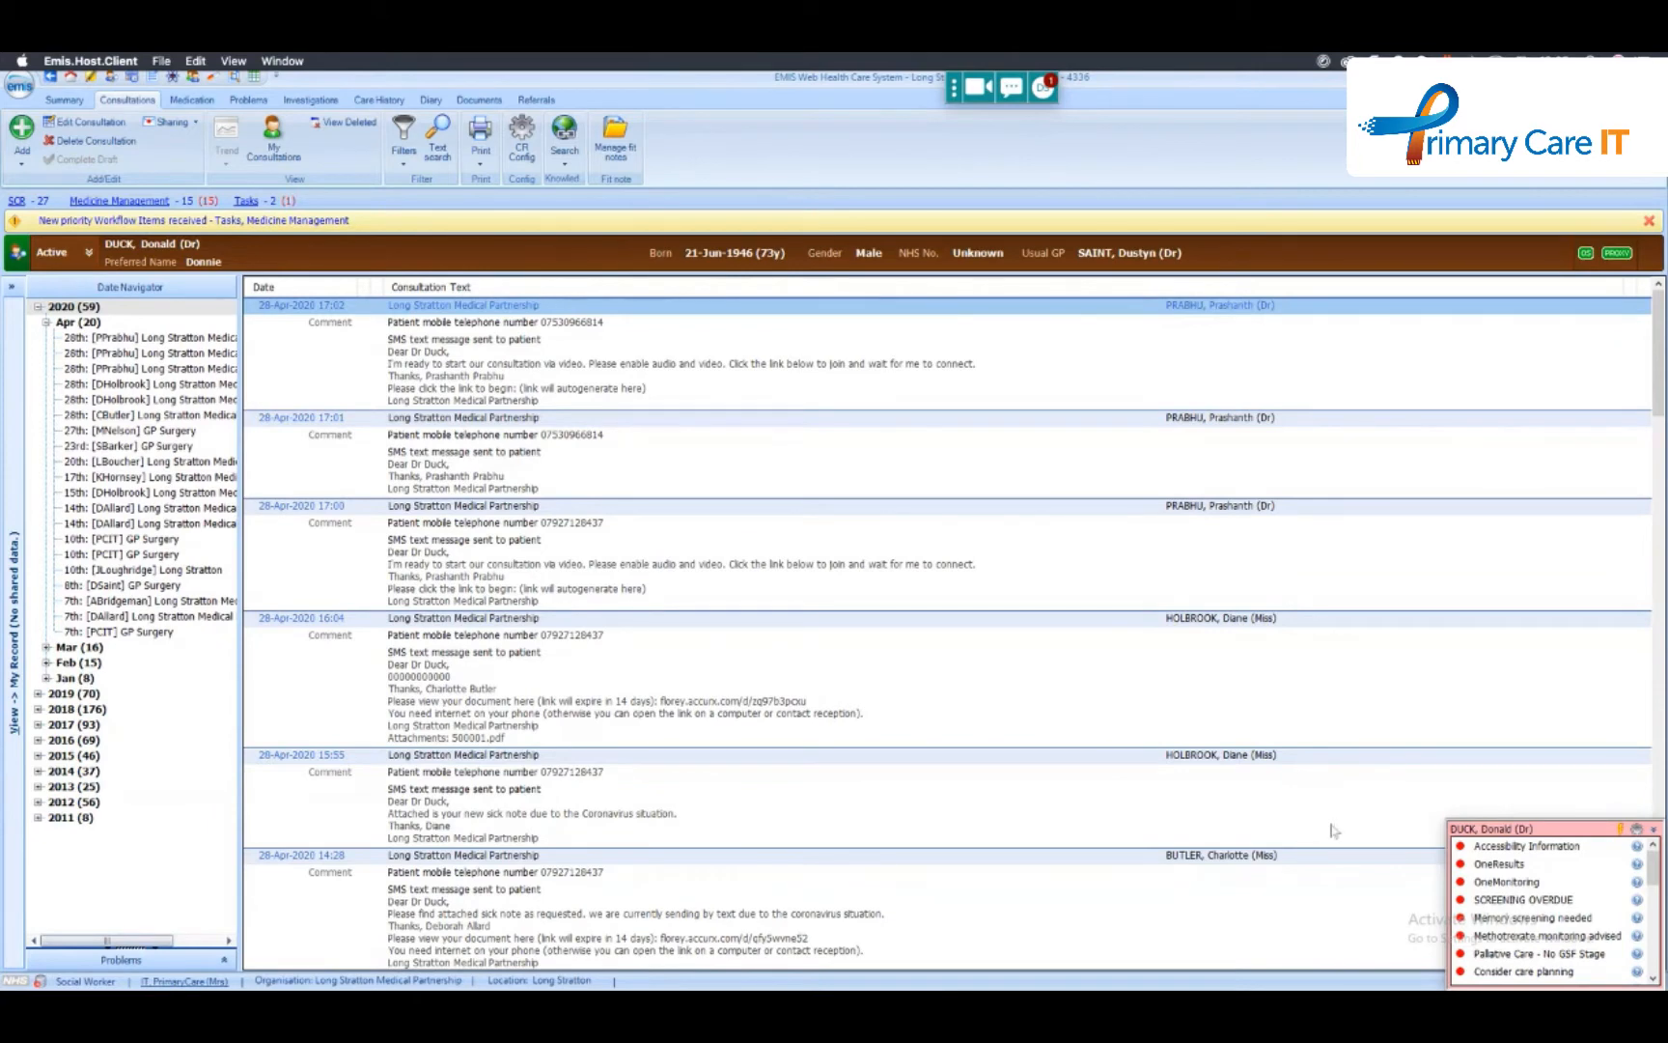
- Read the OneResults and SCREENING OVERDUE alerts, and launch the Anticholinergic Cognitive Burden template from the High ACB Score alert, clearing its prompts
mouse_move(1460, 869)
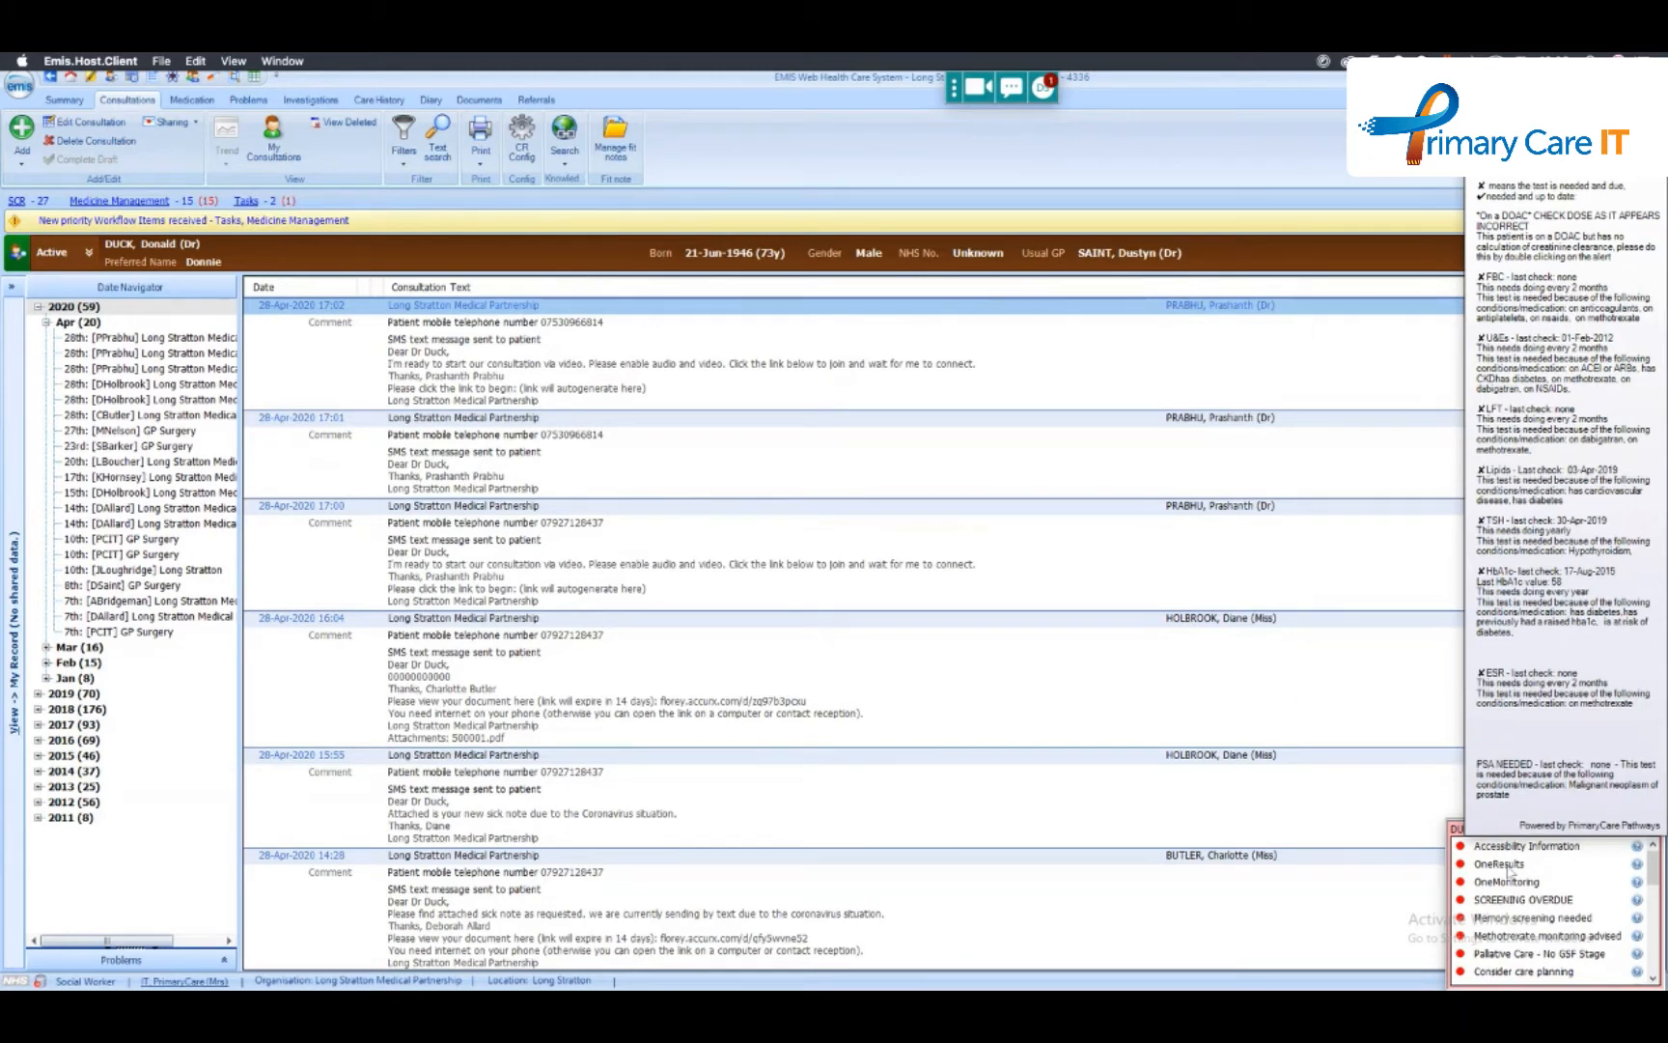
mouse_move(1484, 869)
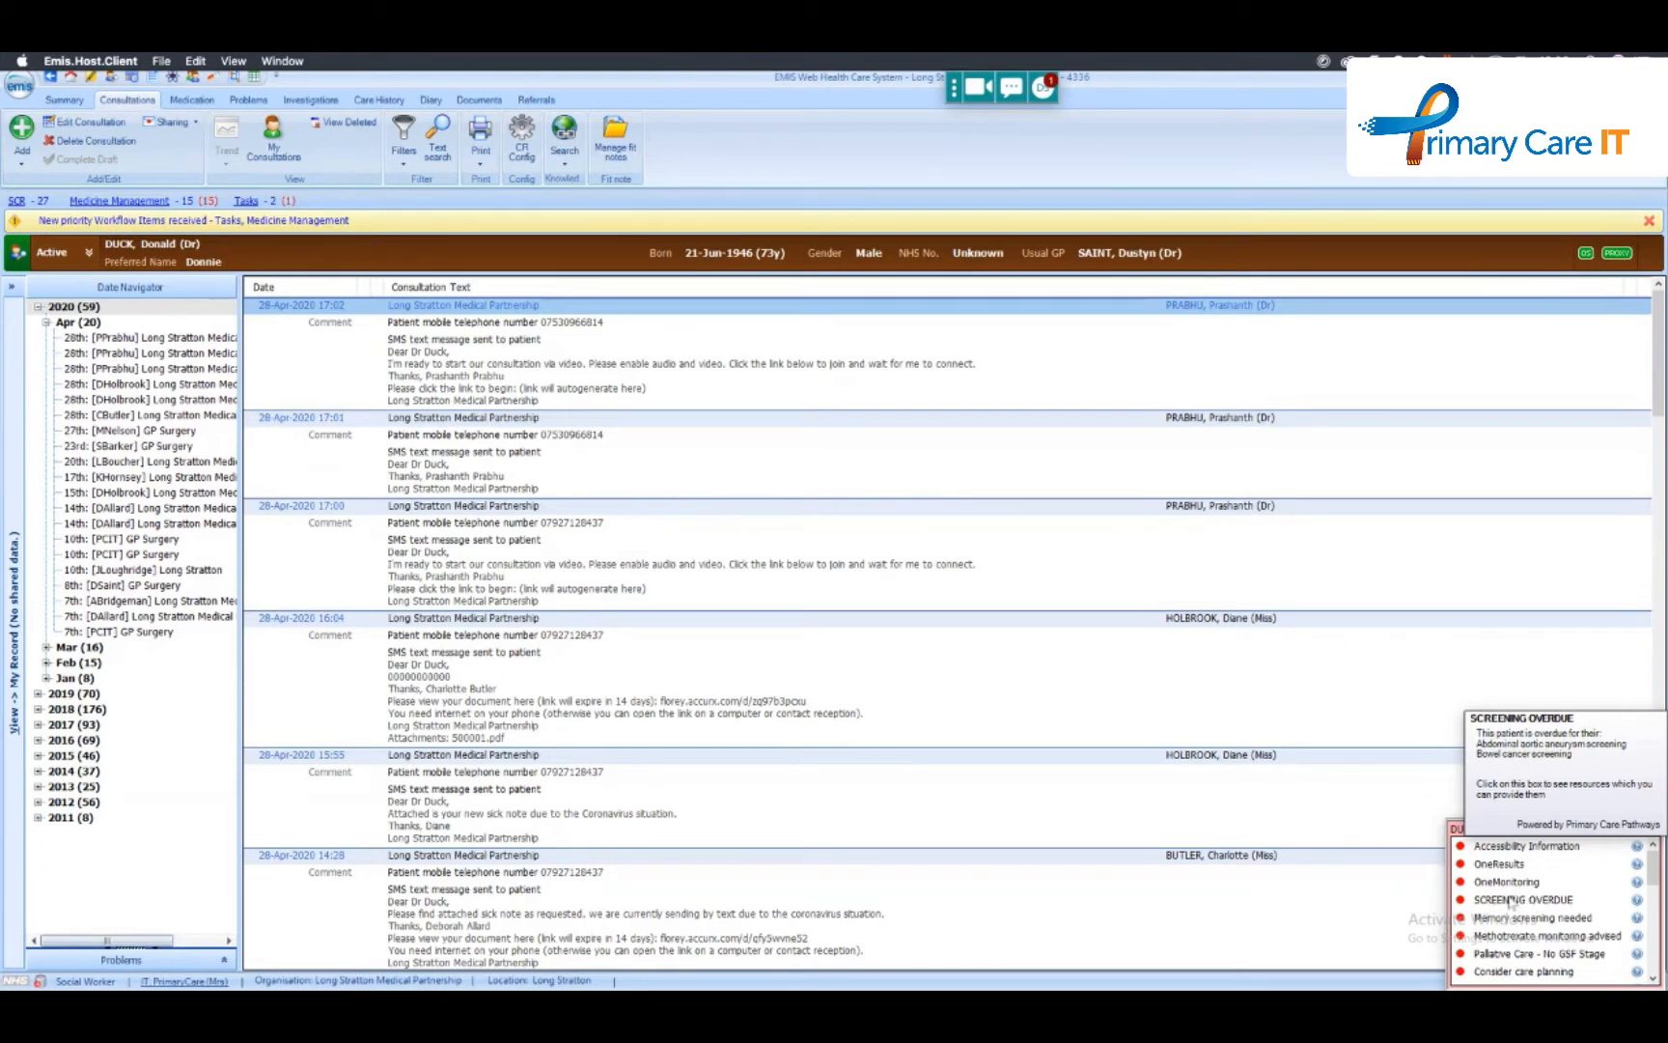
left_click_drag(1653, 877, 1652, 966)
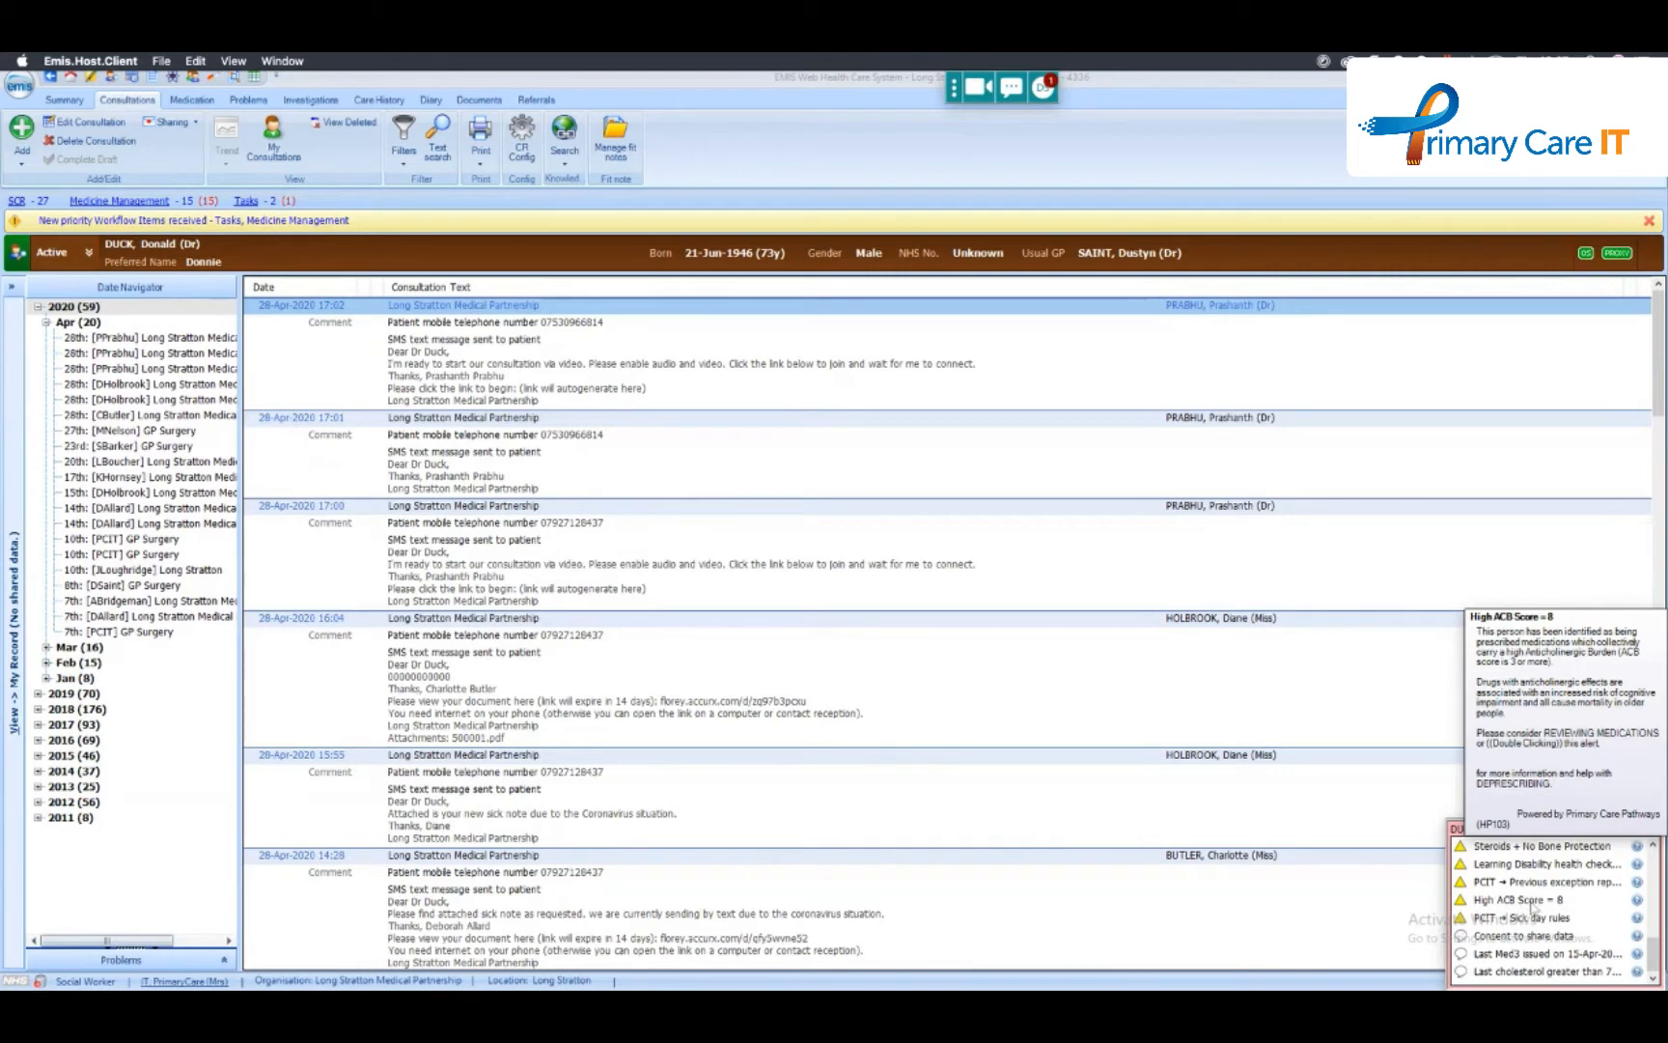
double_click(1532, 902)
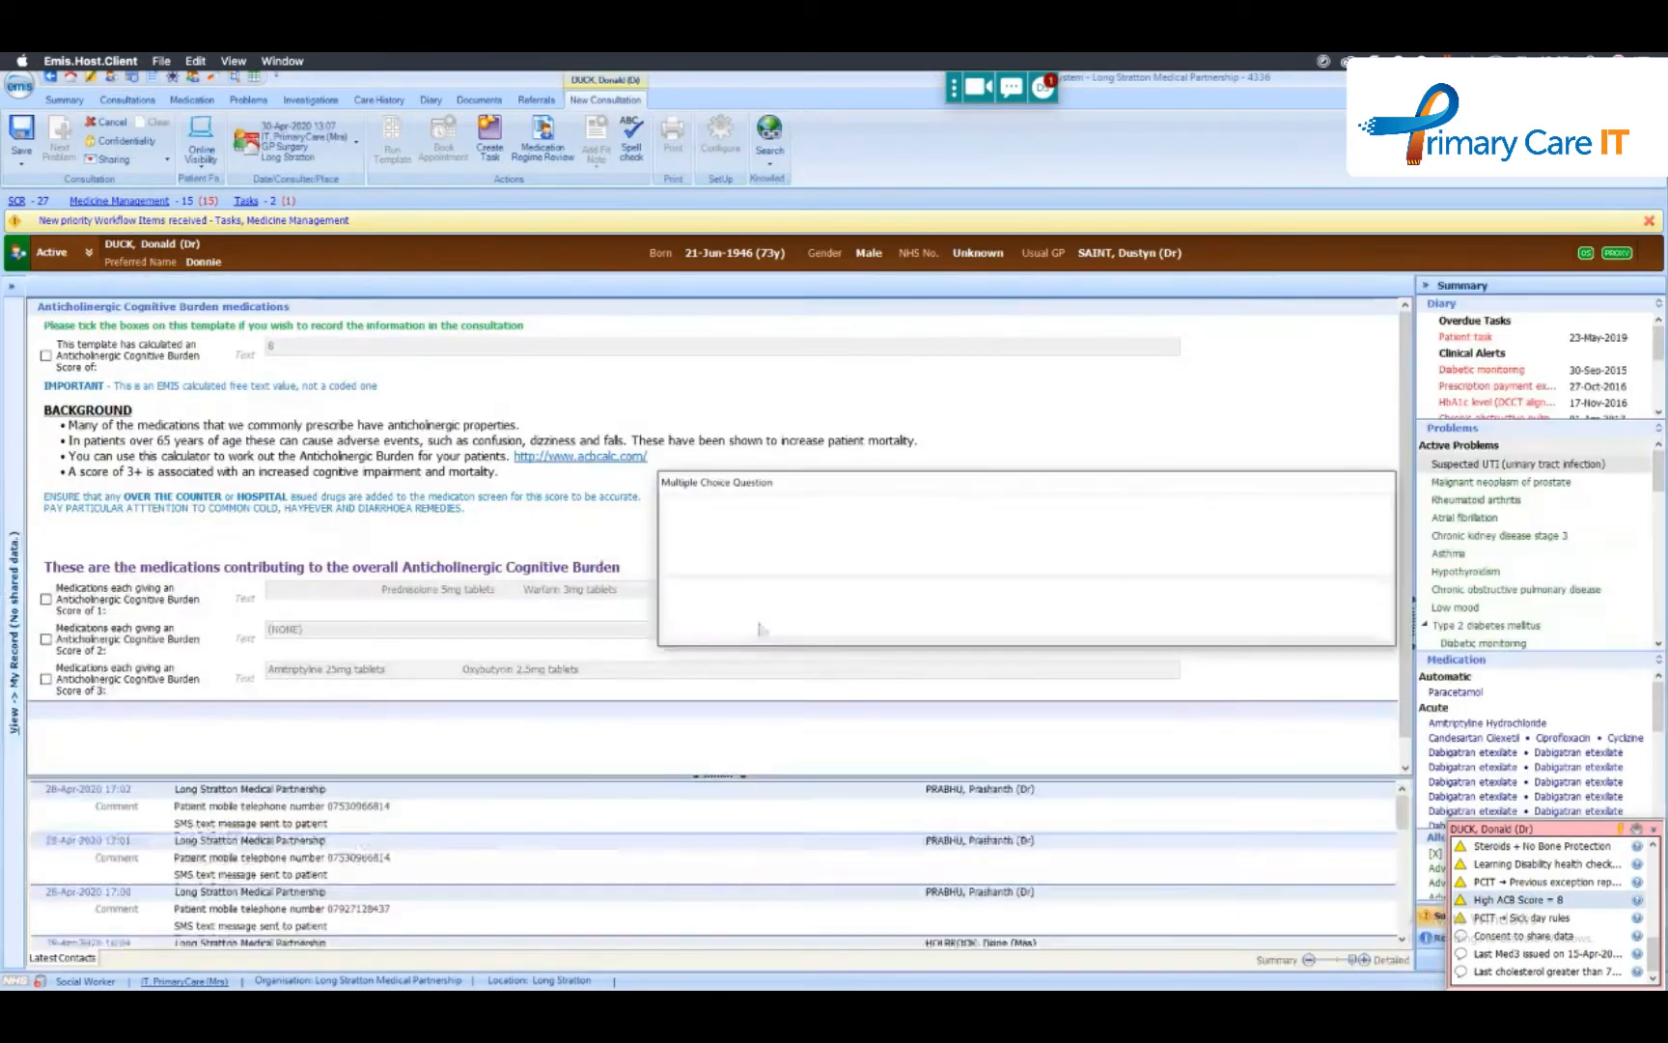
left_click(742, 594)
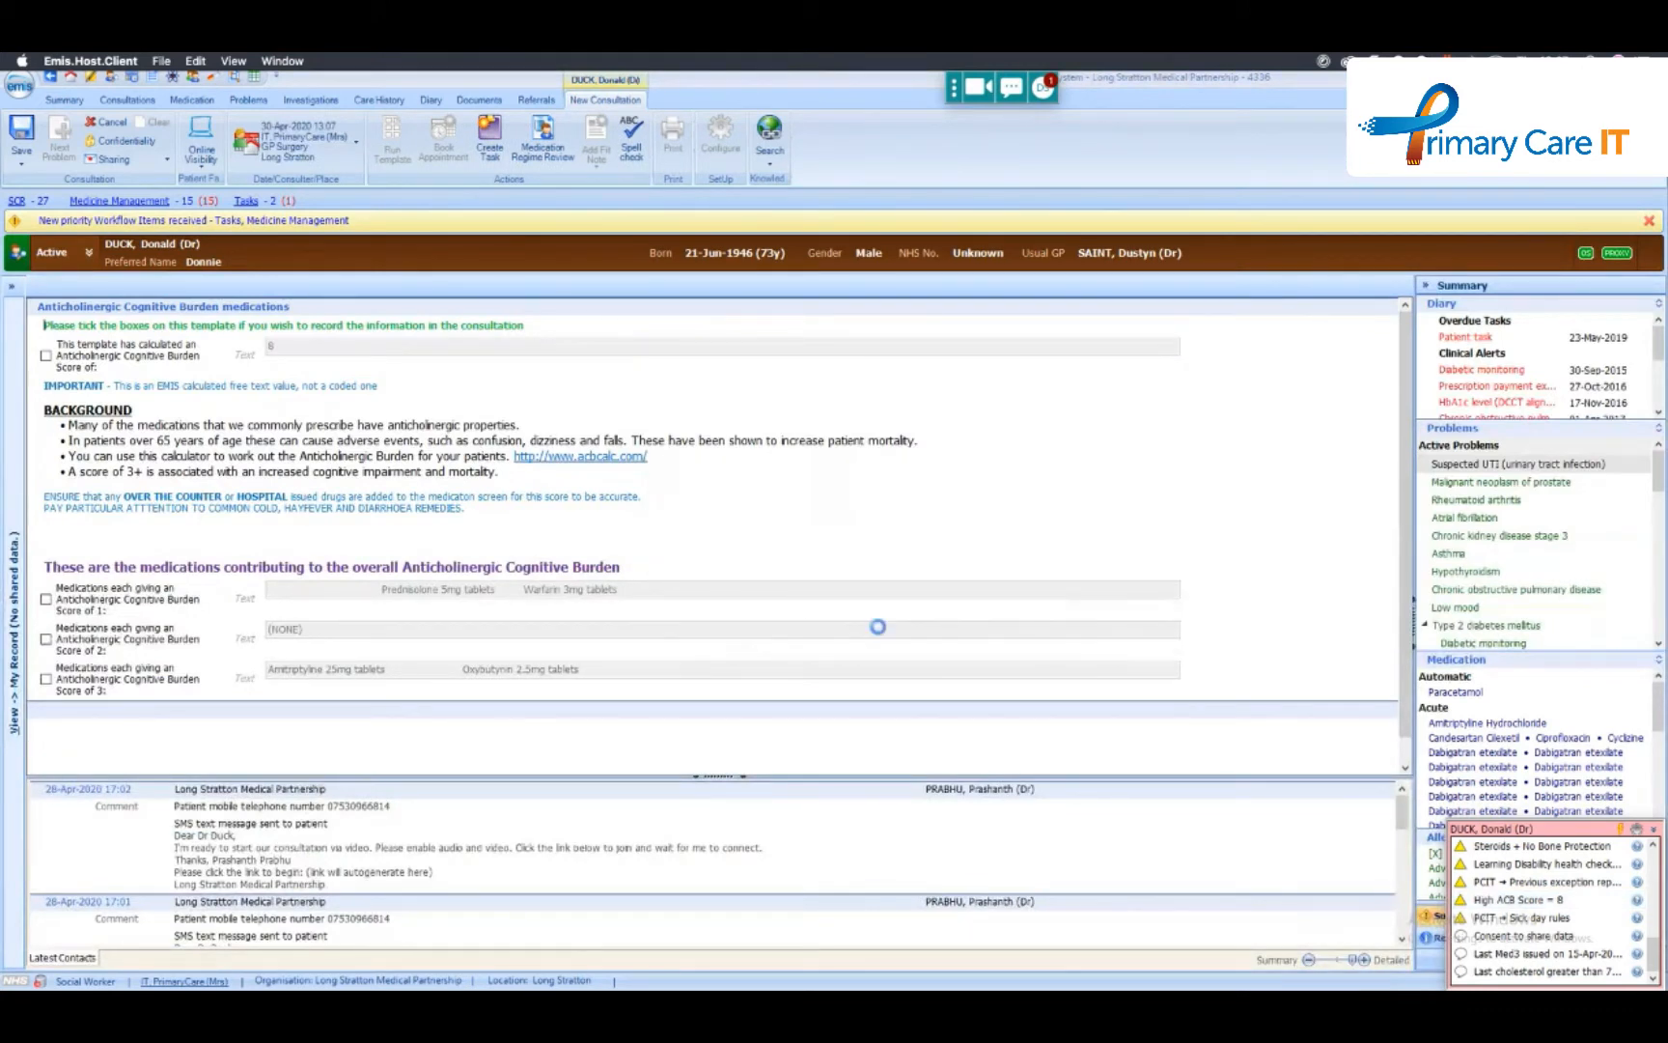
left_click(1016, 633)
- Tick the calculated Anticholinergic Cognitive Burden score and the score 1 and score 3 medication entries, and cancel the consultation
left_click(45, 355)
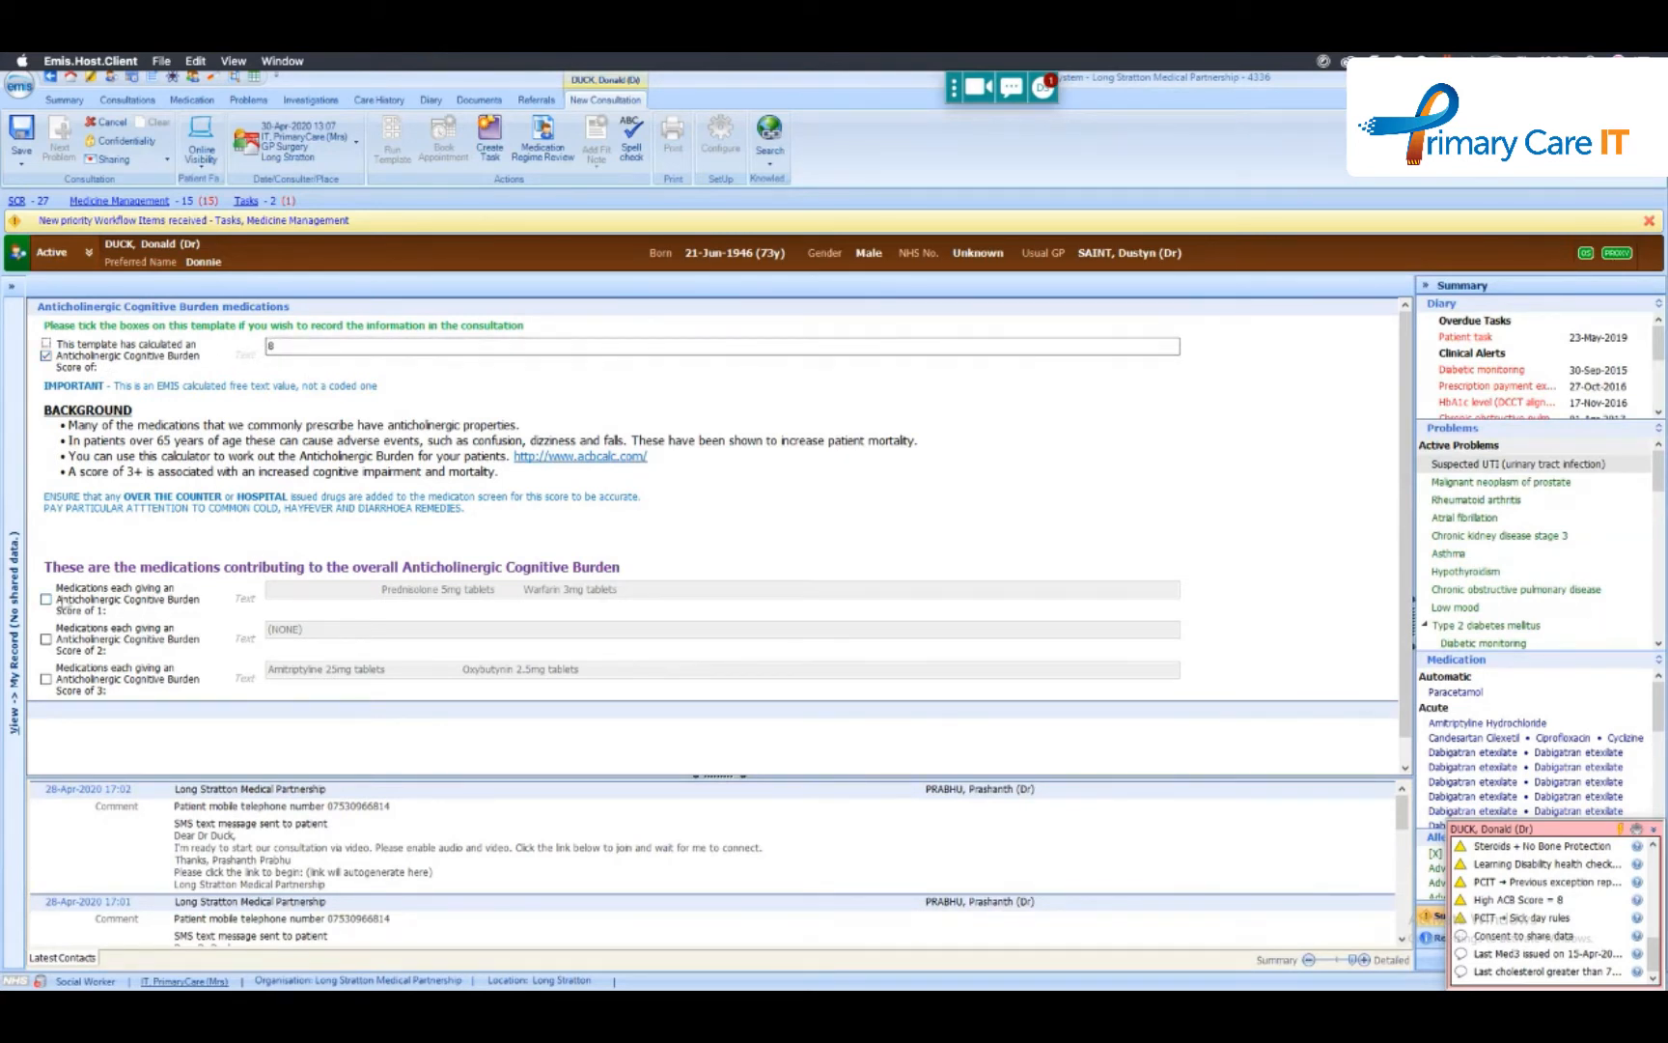
left_click(46, 599)
left_click(46, 679)
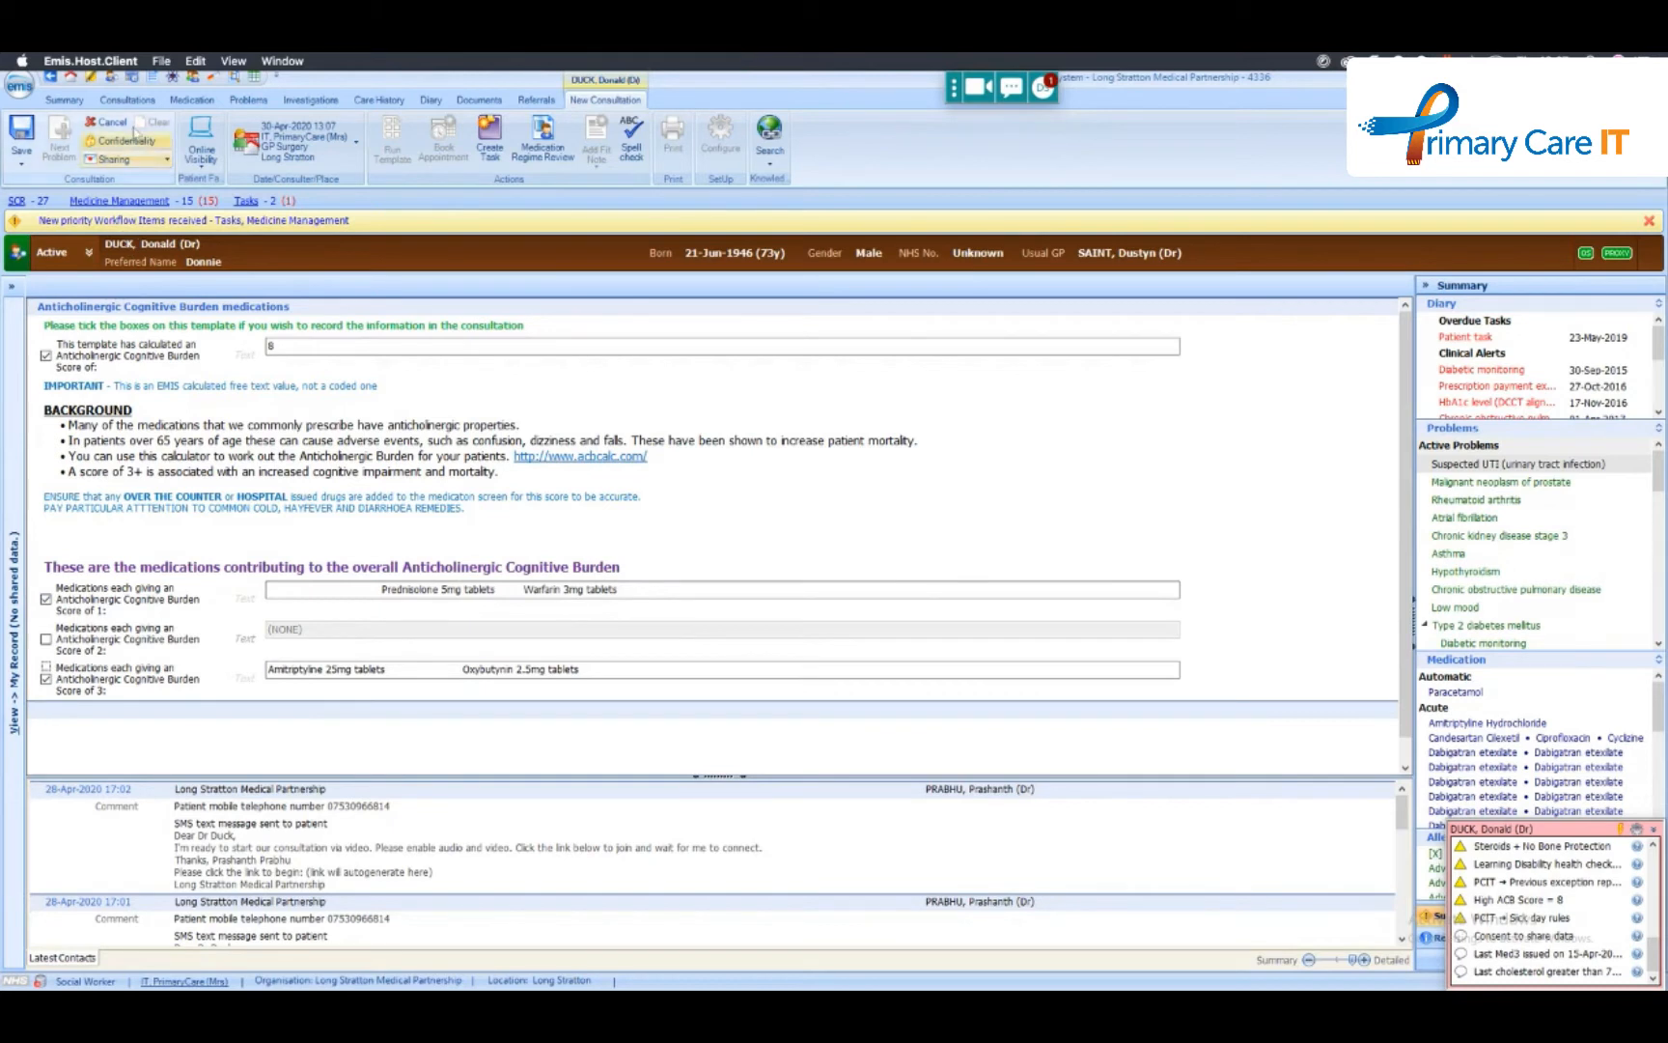
left_click(116, 124)
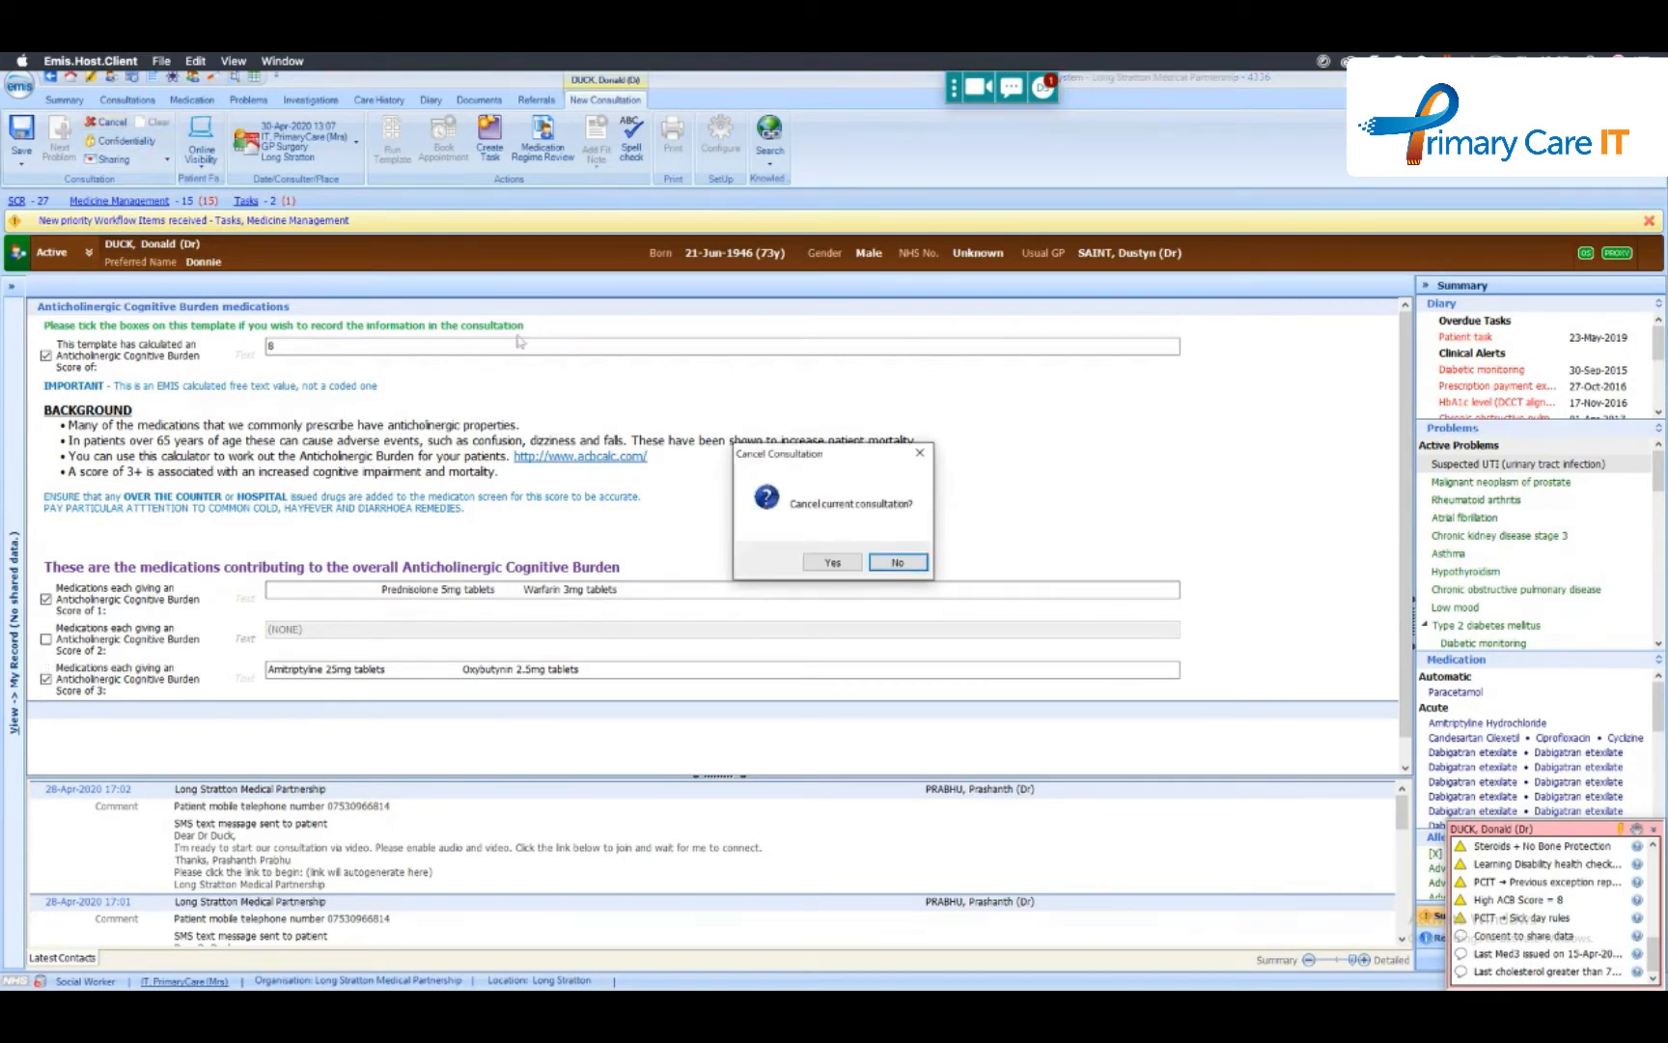
left_click(831, 563)
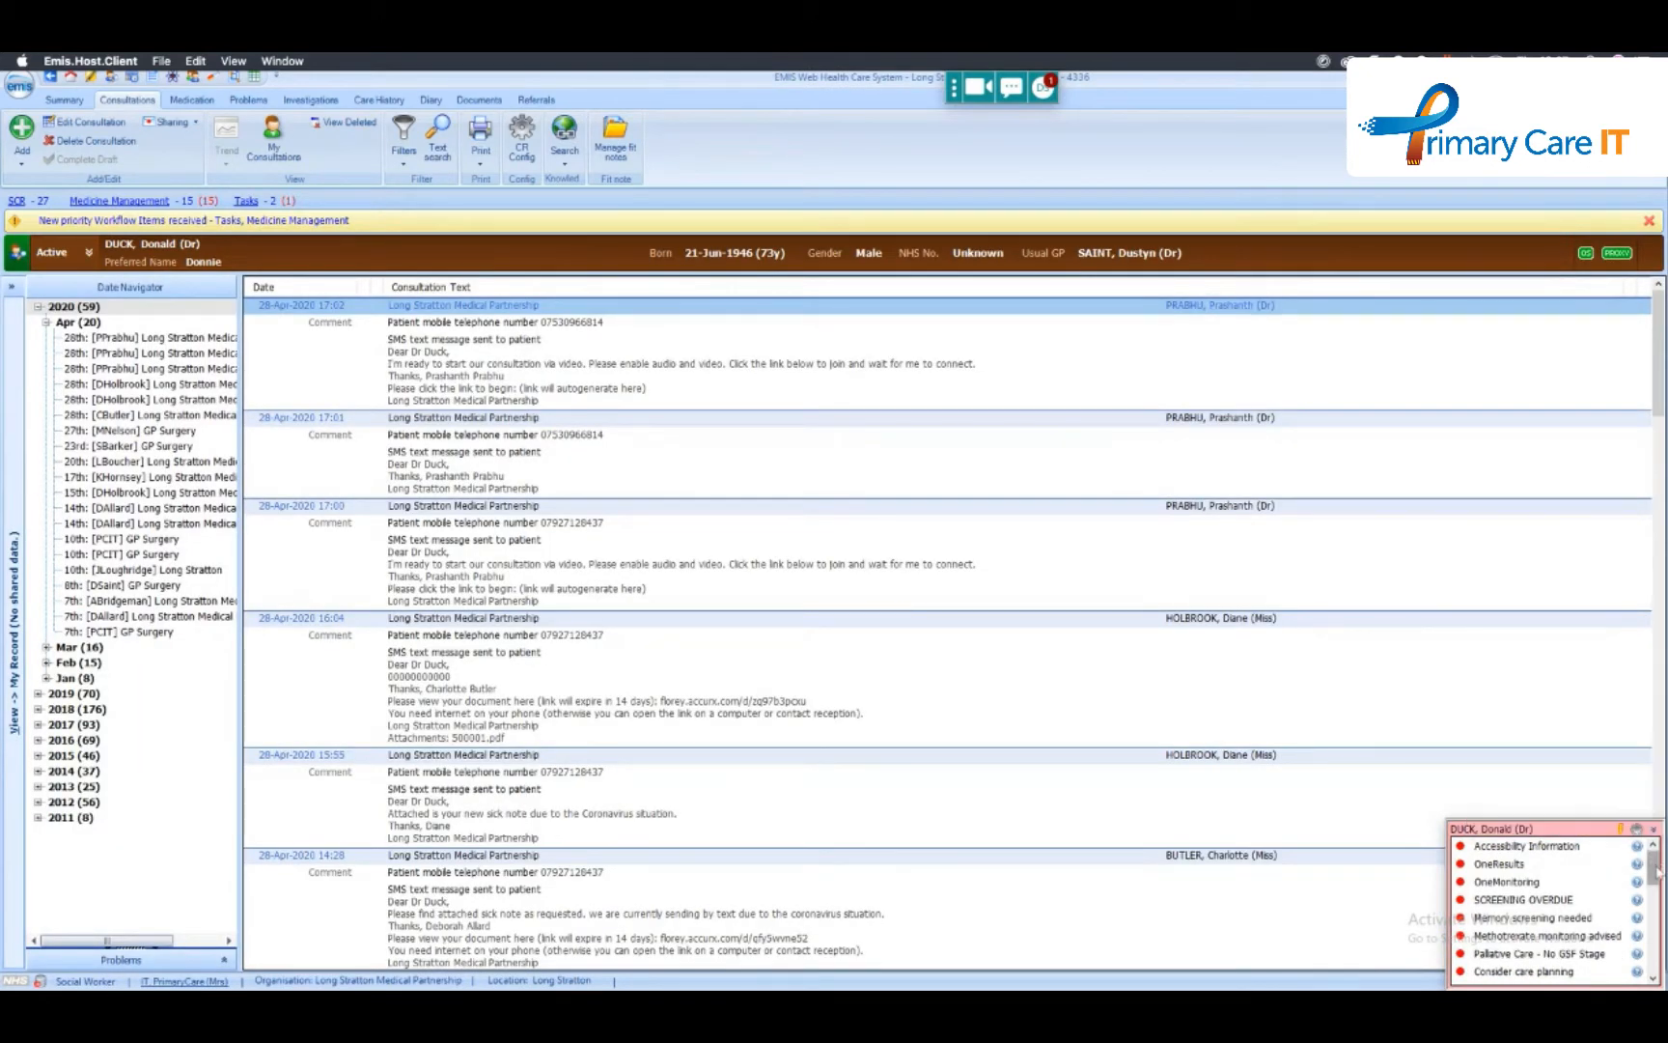
- Relaunch the Anticholinergic Cognitive Burden template from the High ACB Score alert and dismiss the blind or partially sighted notice
scroll(1658, 871, "down", 3)
mouse_move(1507, 918)
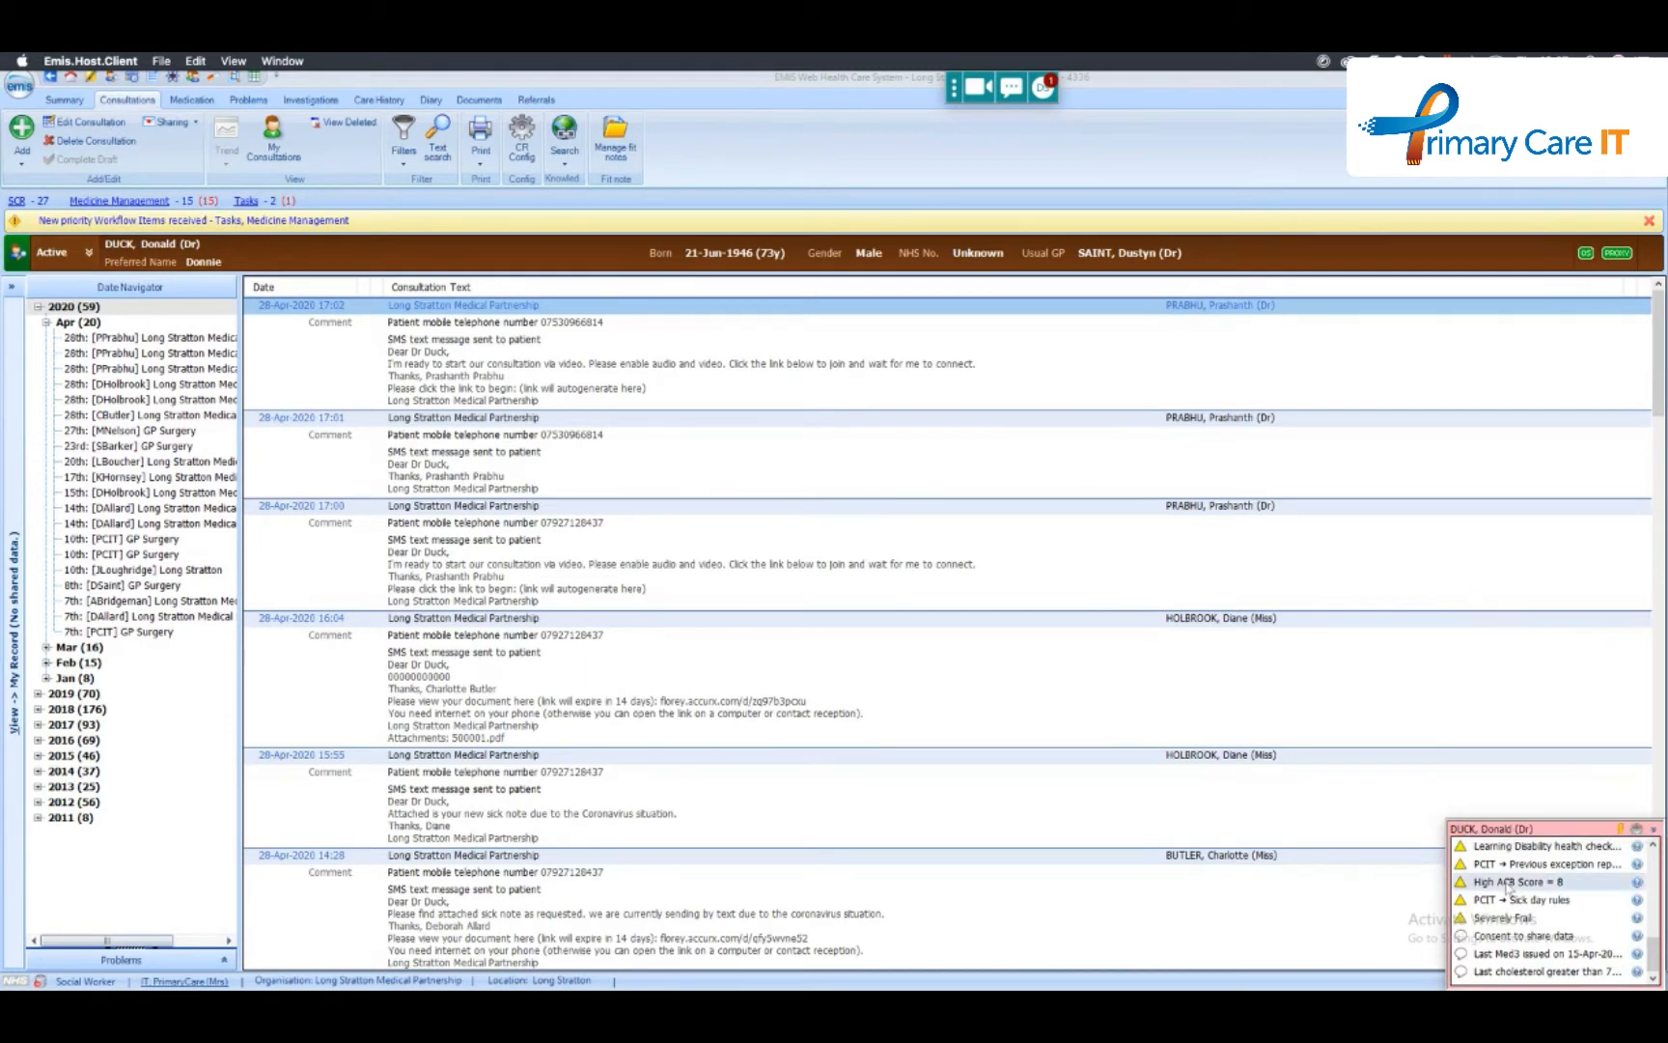
left_click(1507, 885)
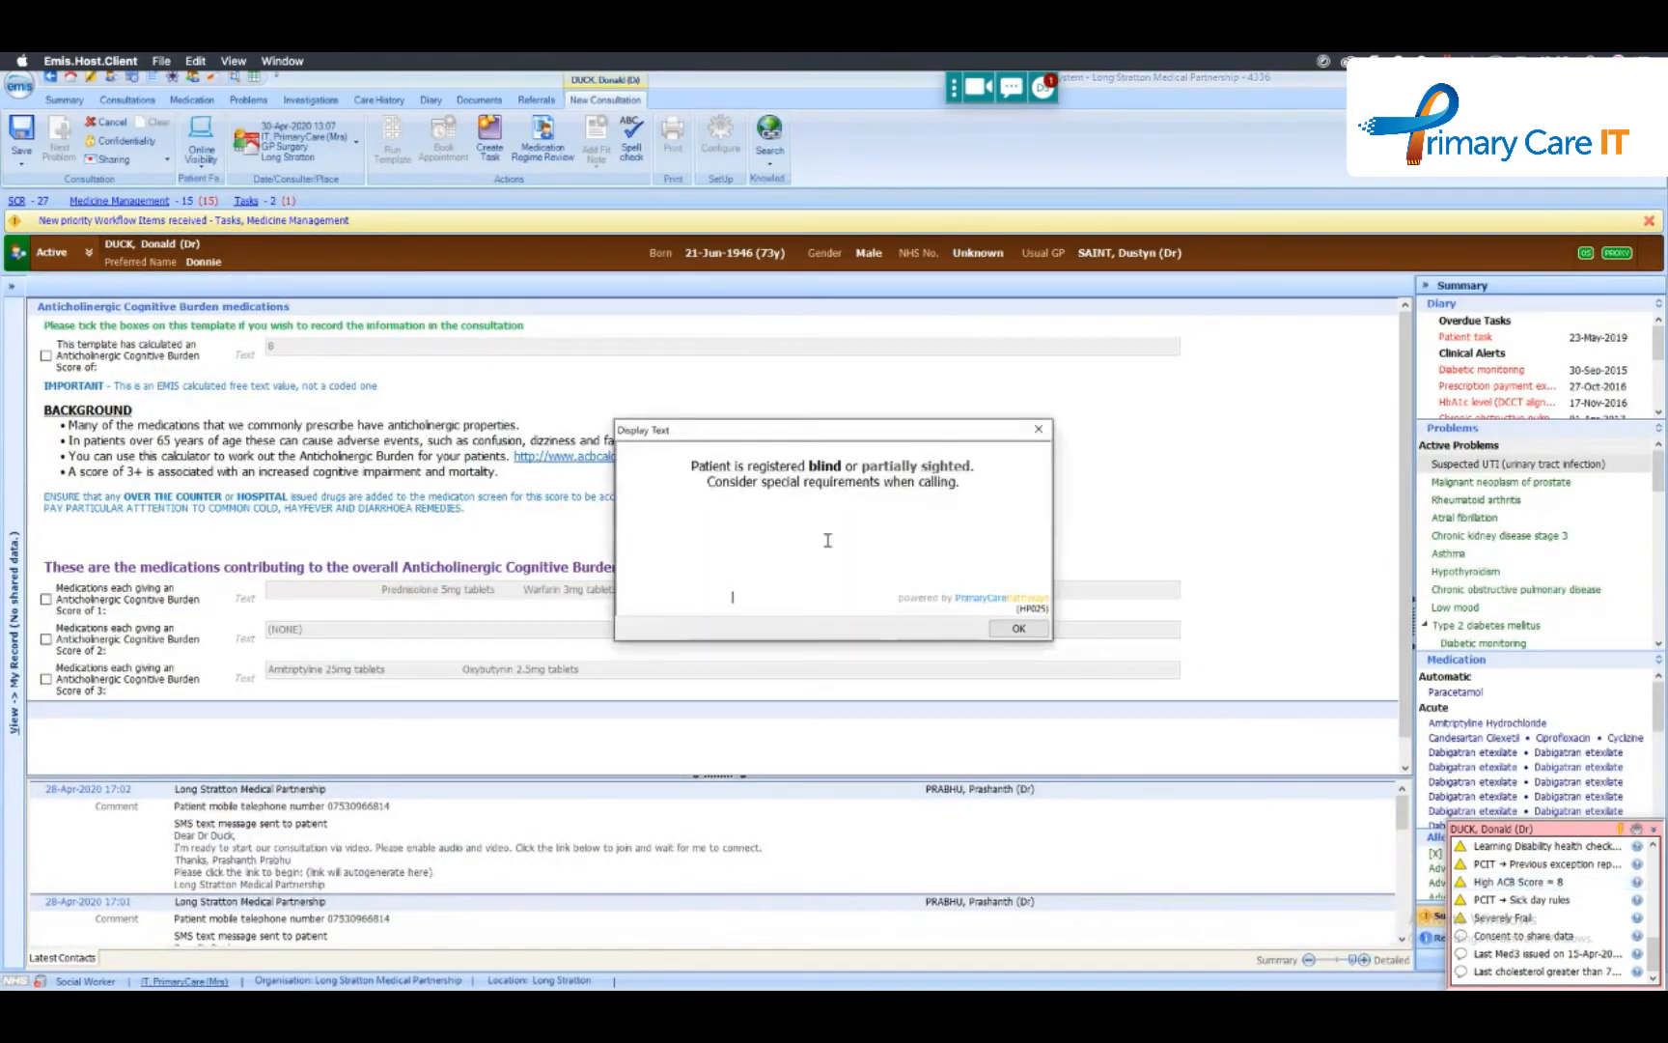
left_click(1019, 629)
- Mark the calculated score, the score 3 medications and the score 1 medications for recording, and discard the consultation
left_click(45, 356)
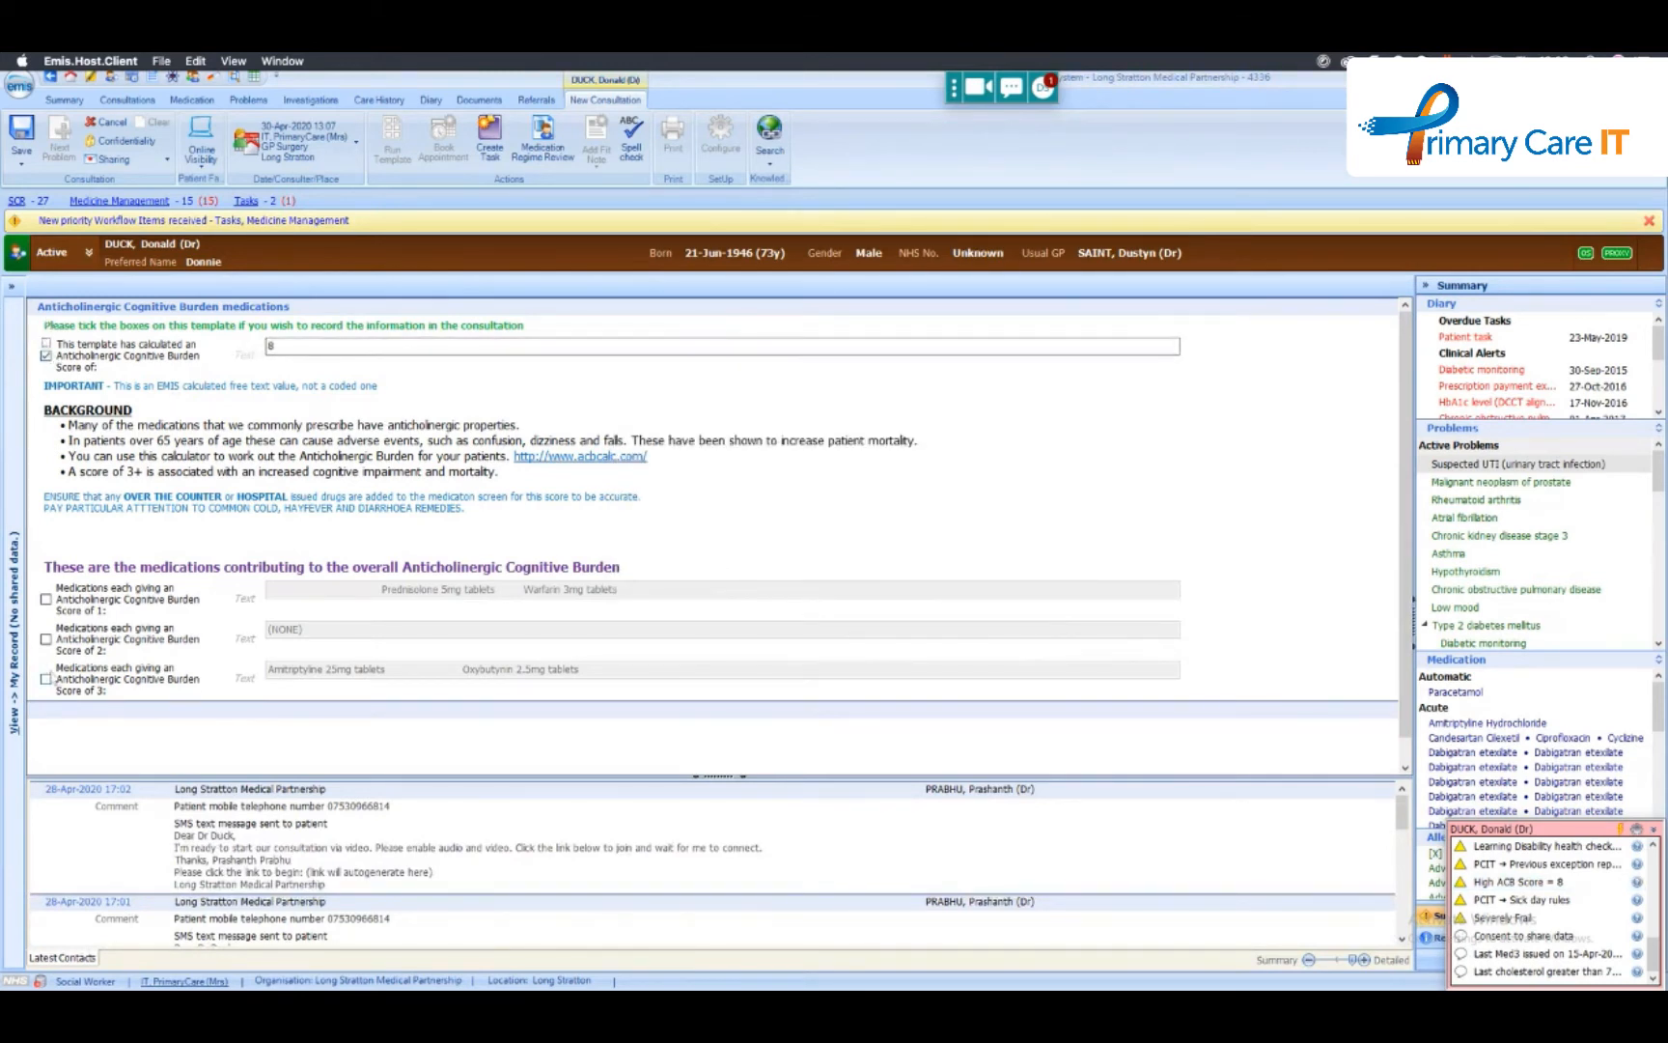
left_click(45, 679)
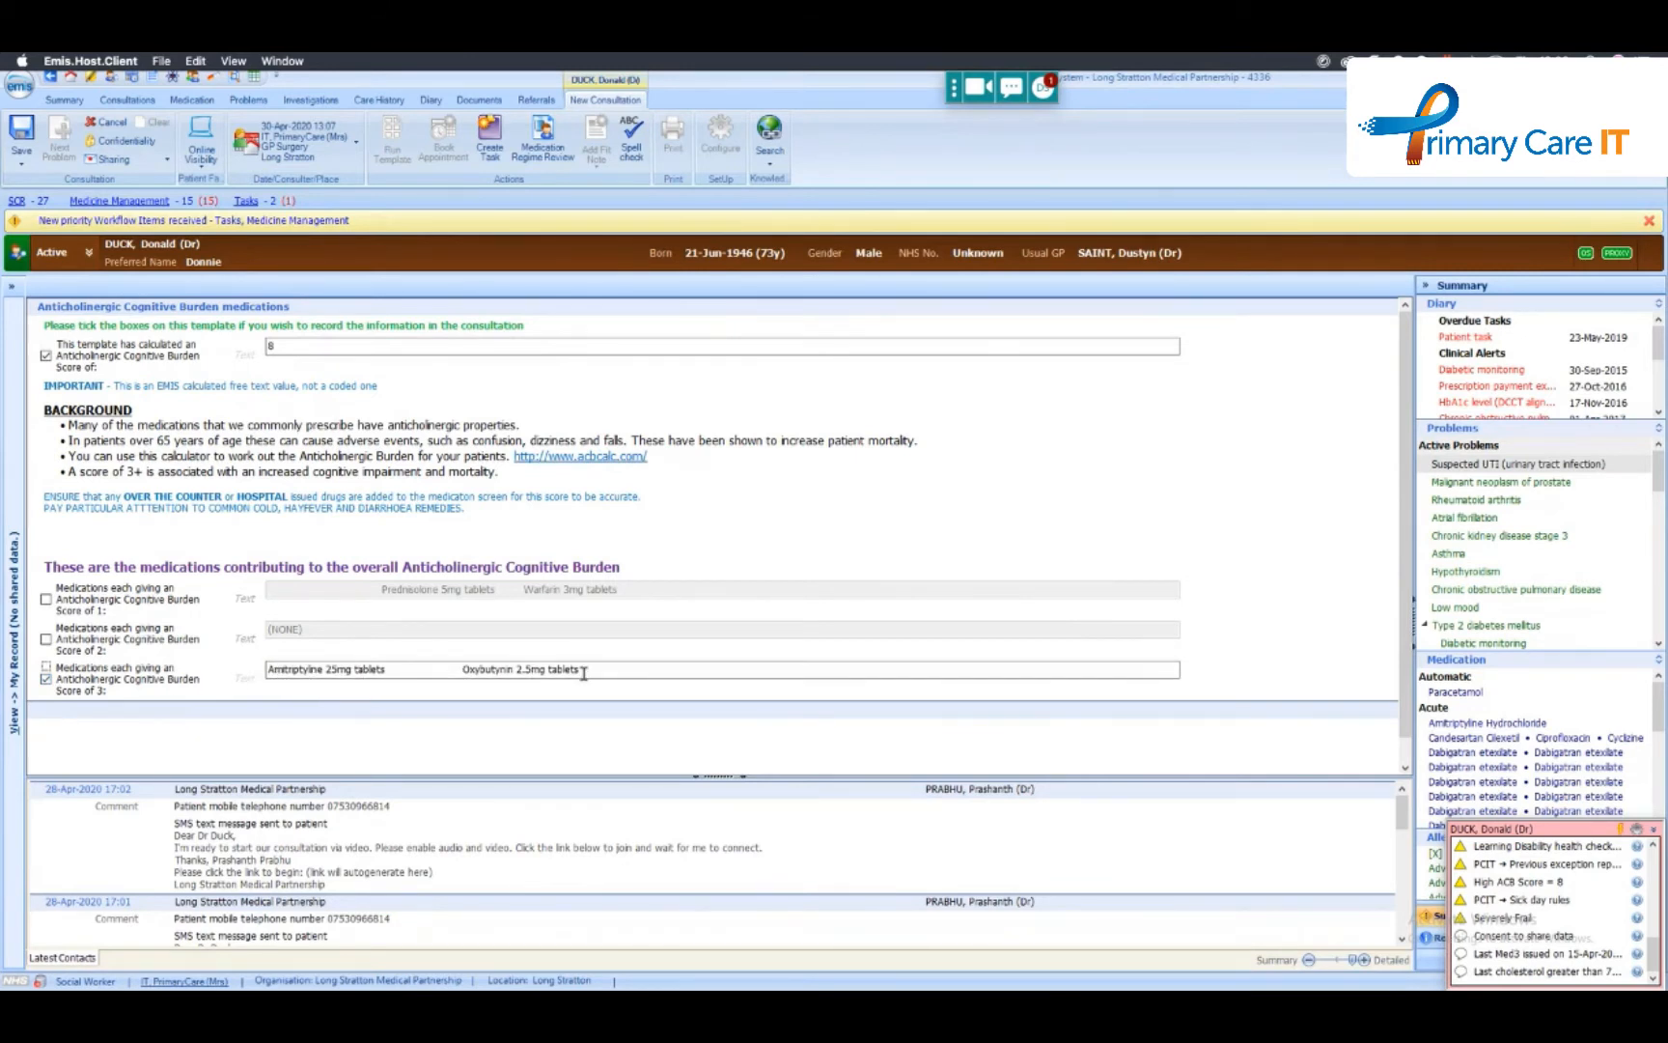
left_click(46, 600)
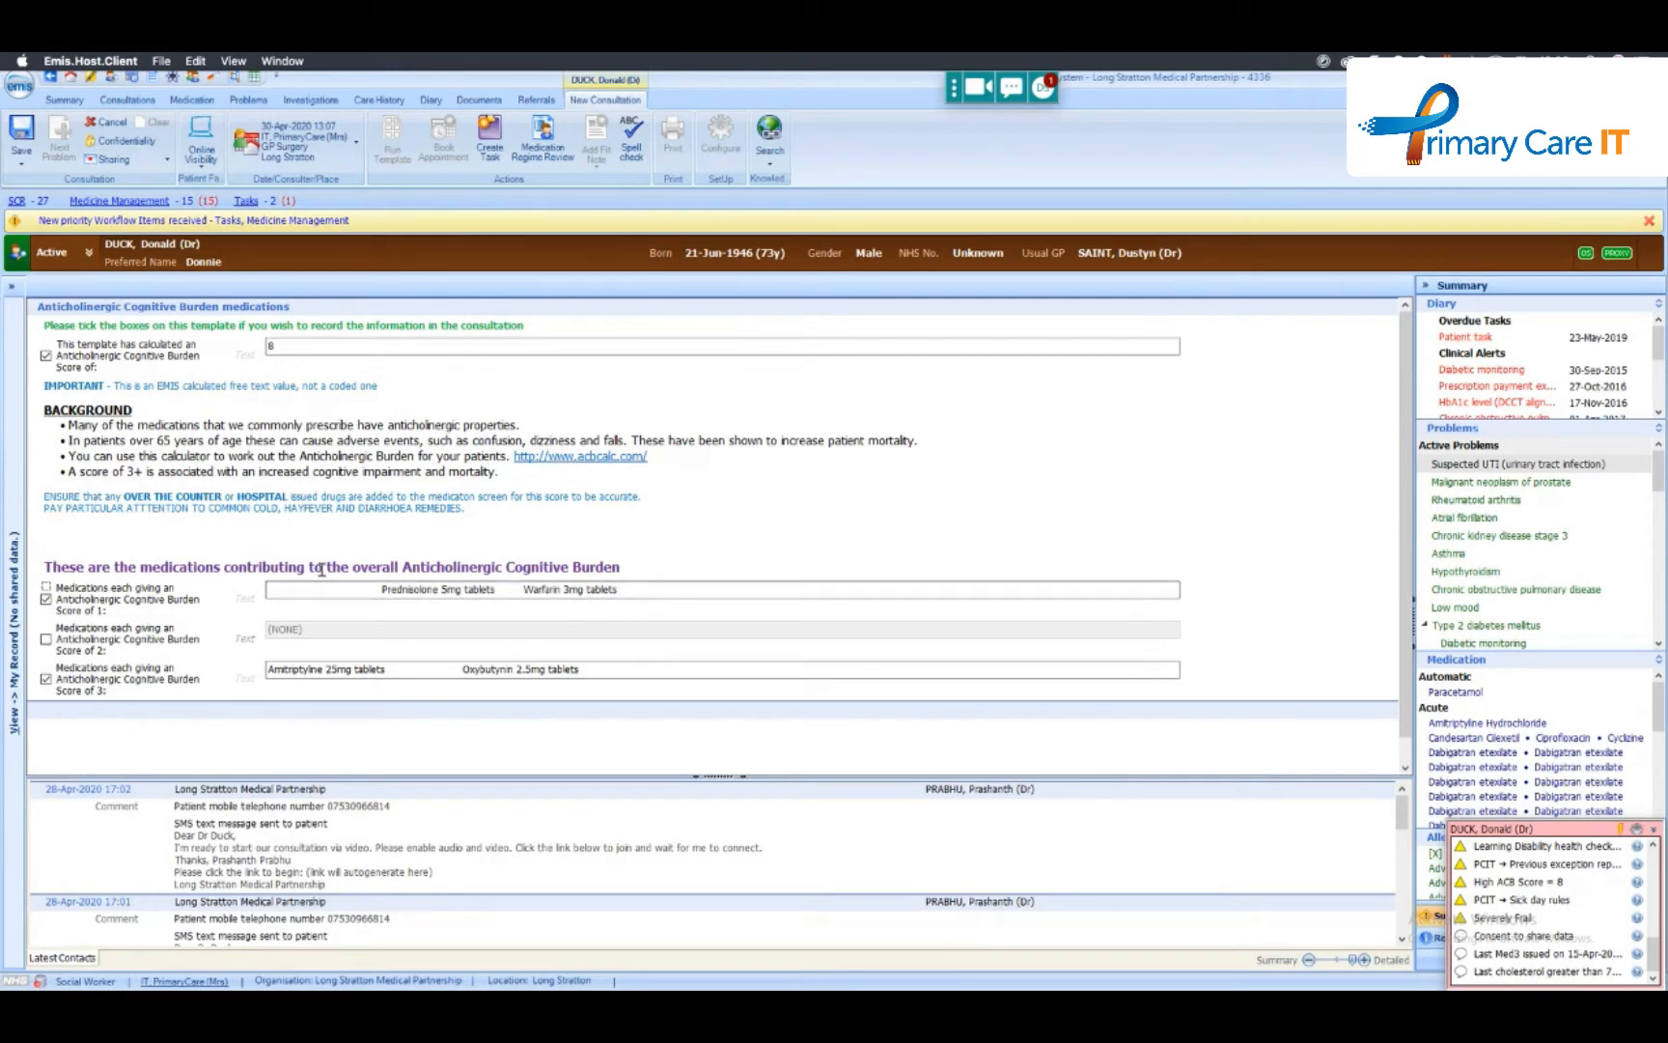
left_click(108, 122)
left_click(834, 564)
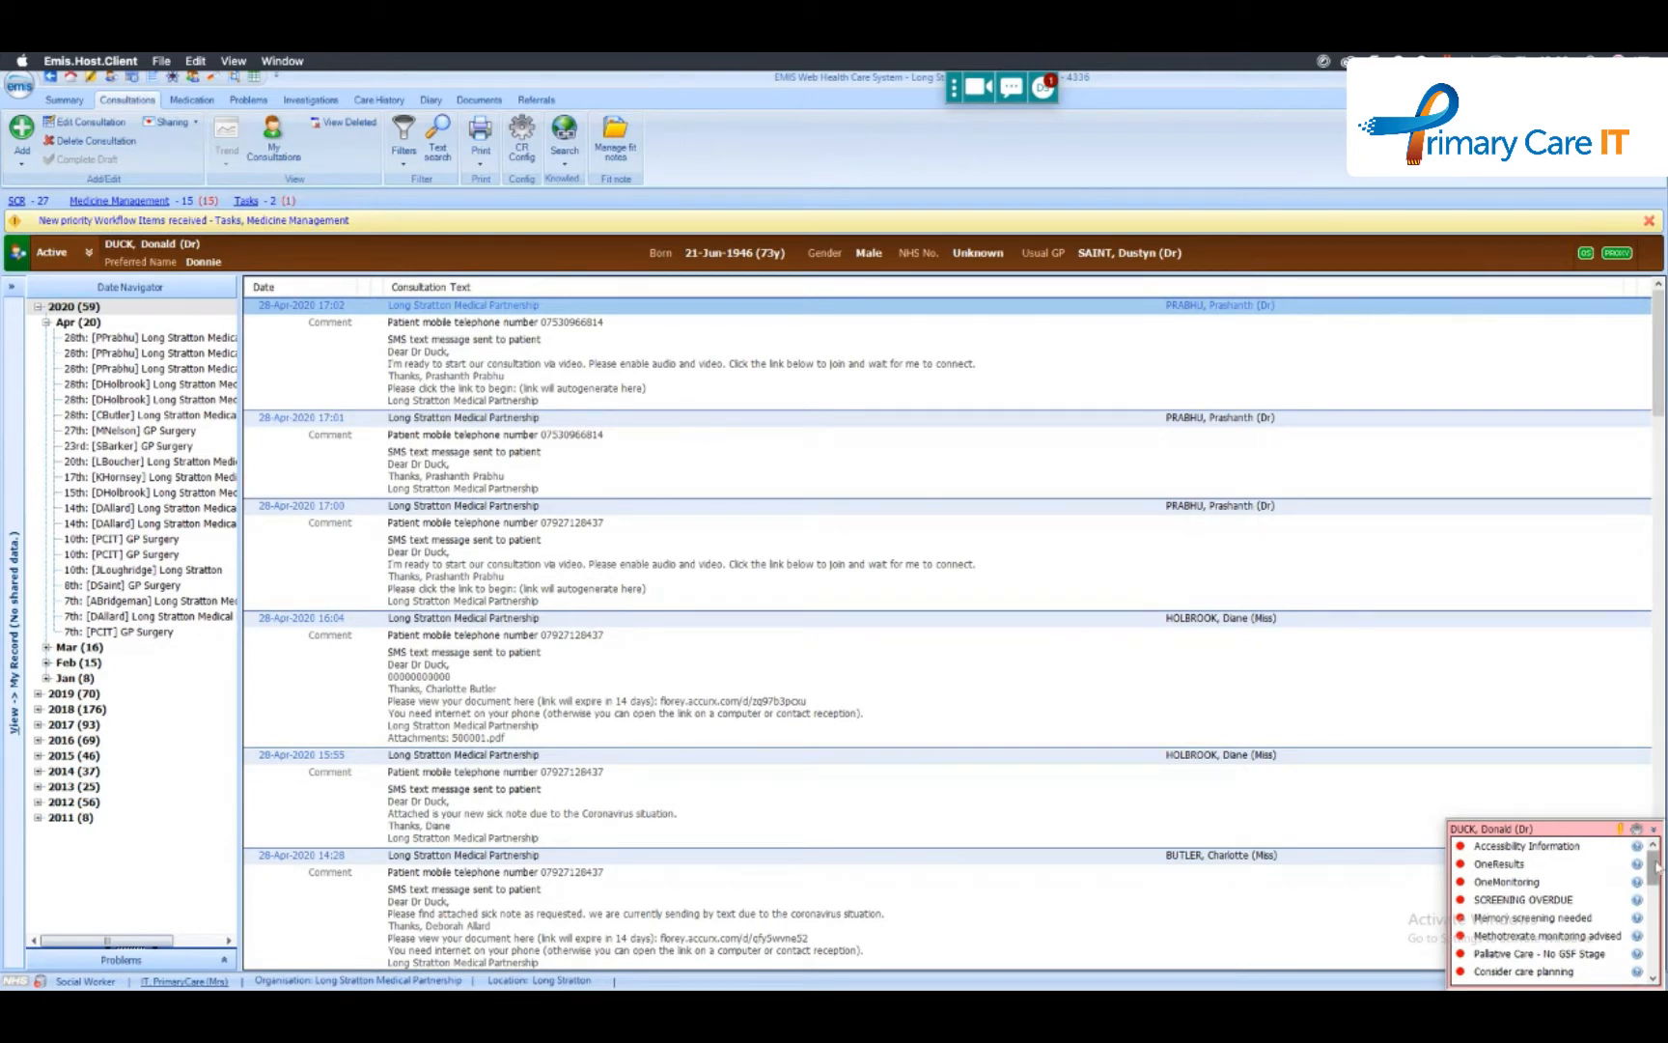
- Examine the patient's remaining alerts, including PAM level, learning disability health check, palliative care, care planning and screening details
left_click_drag(1657, 866, 1663, 934)
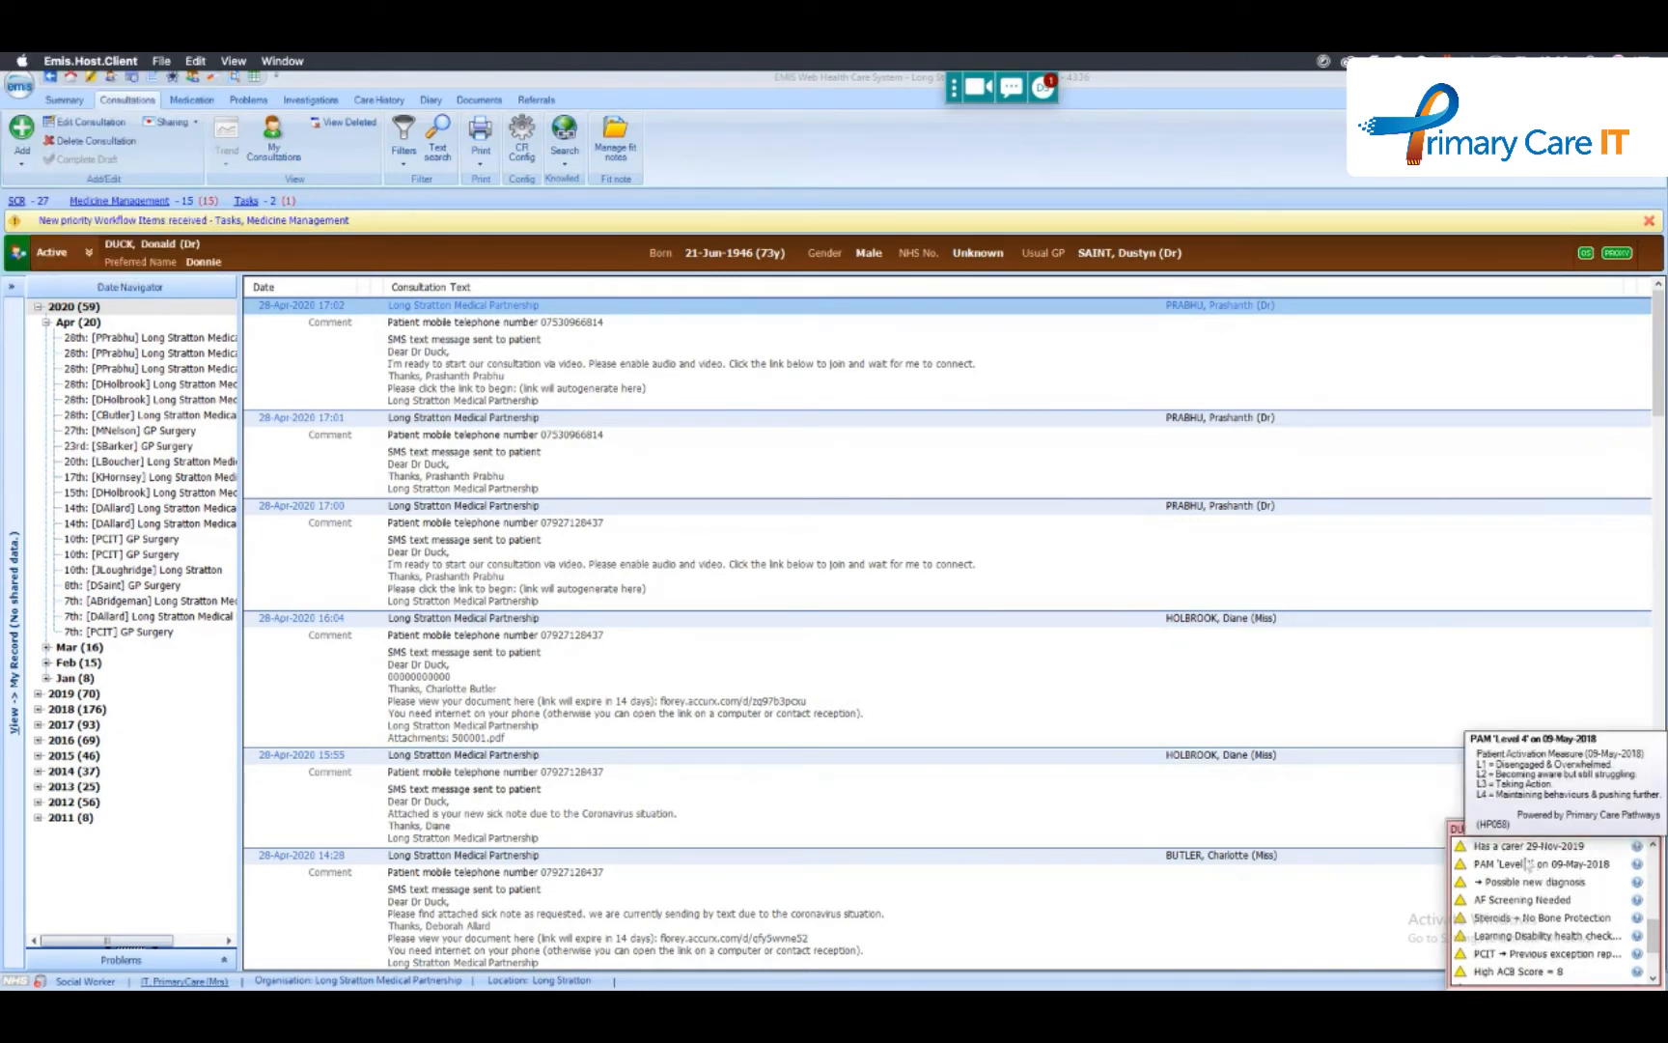
mouse_move(1529, 917)
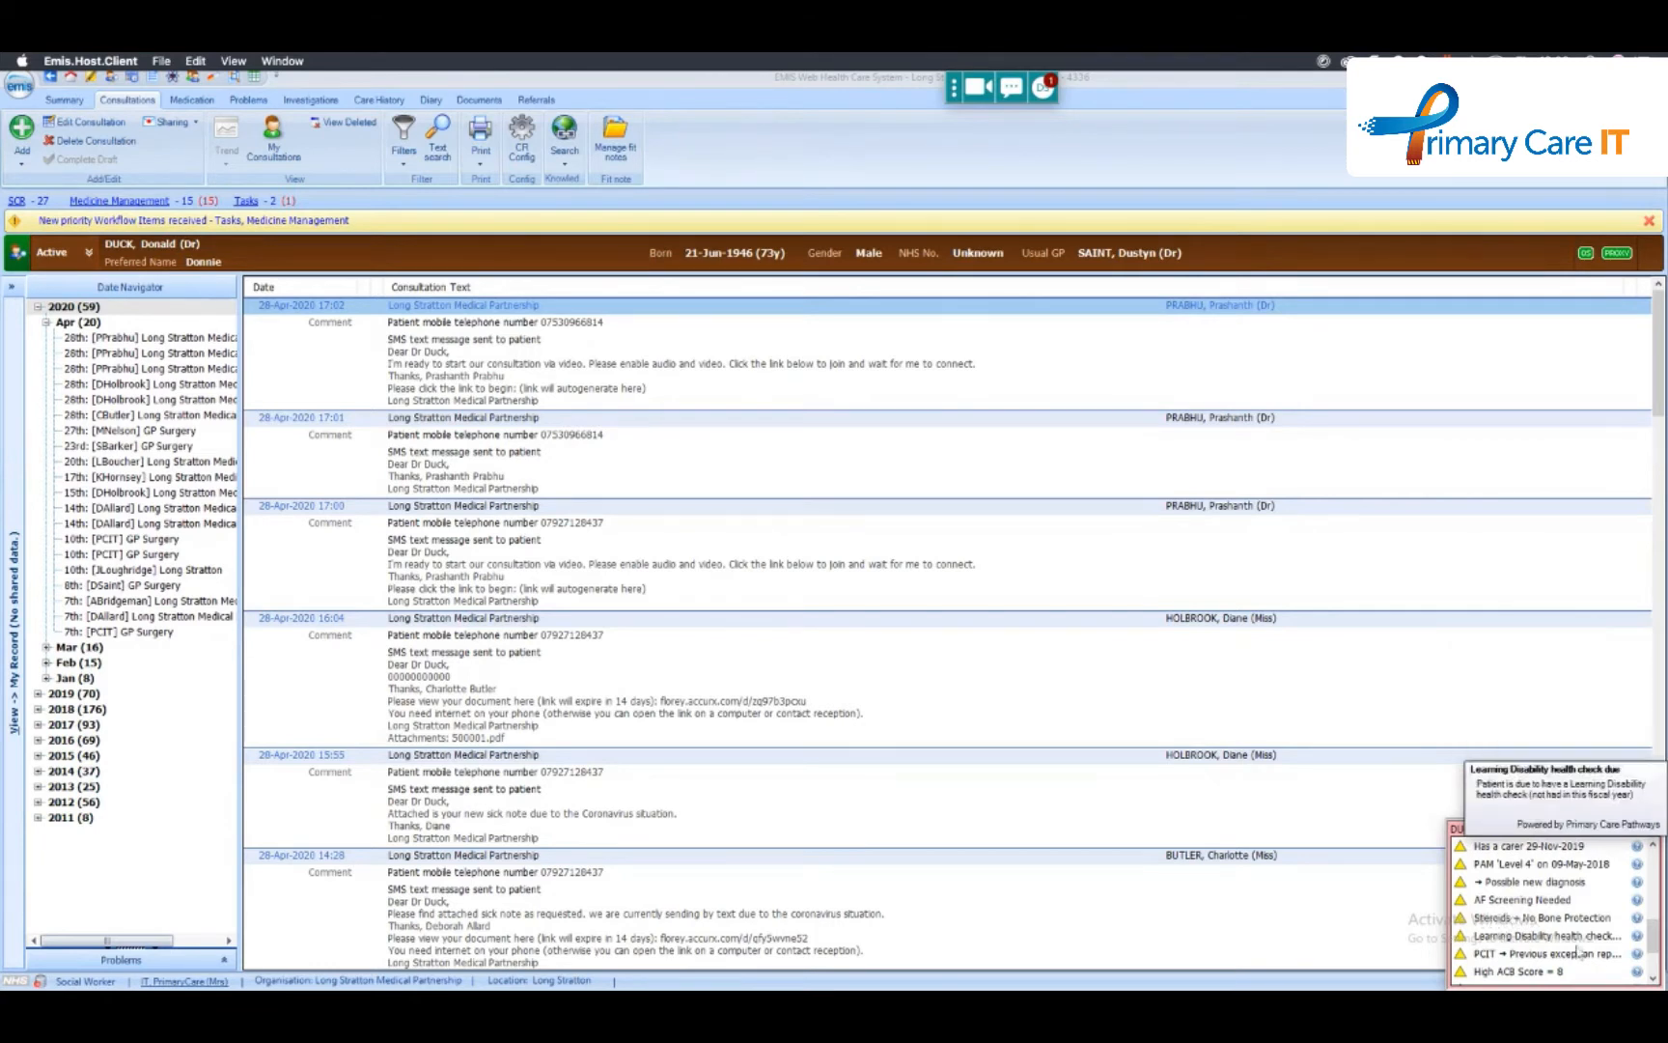
mouse_move(1520, 954)
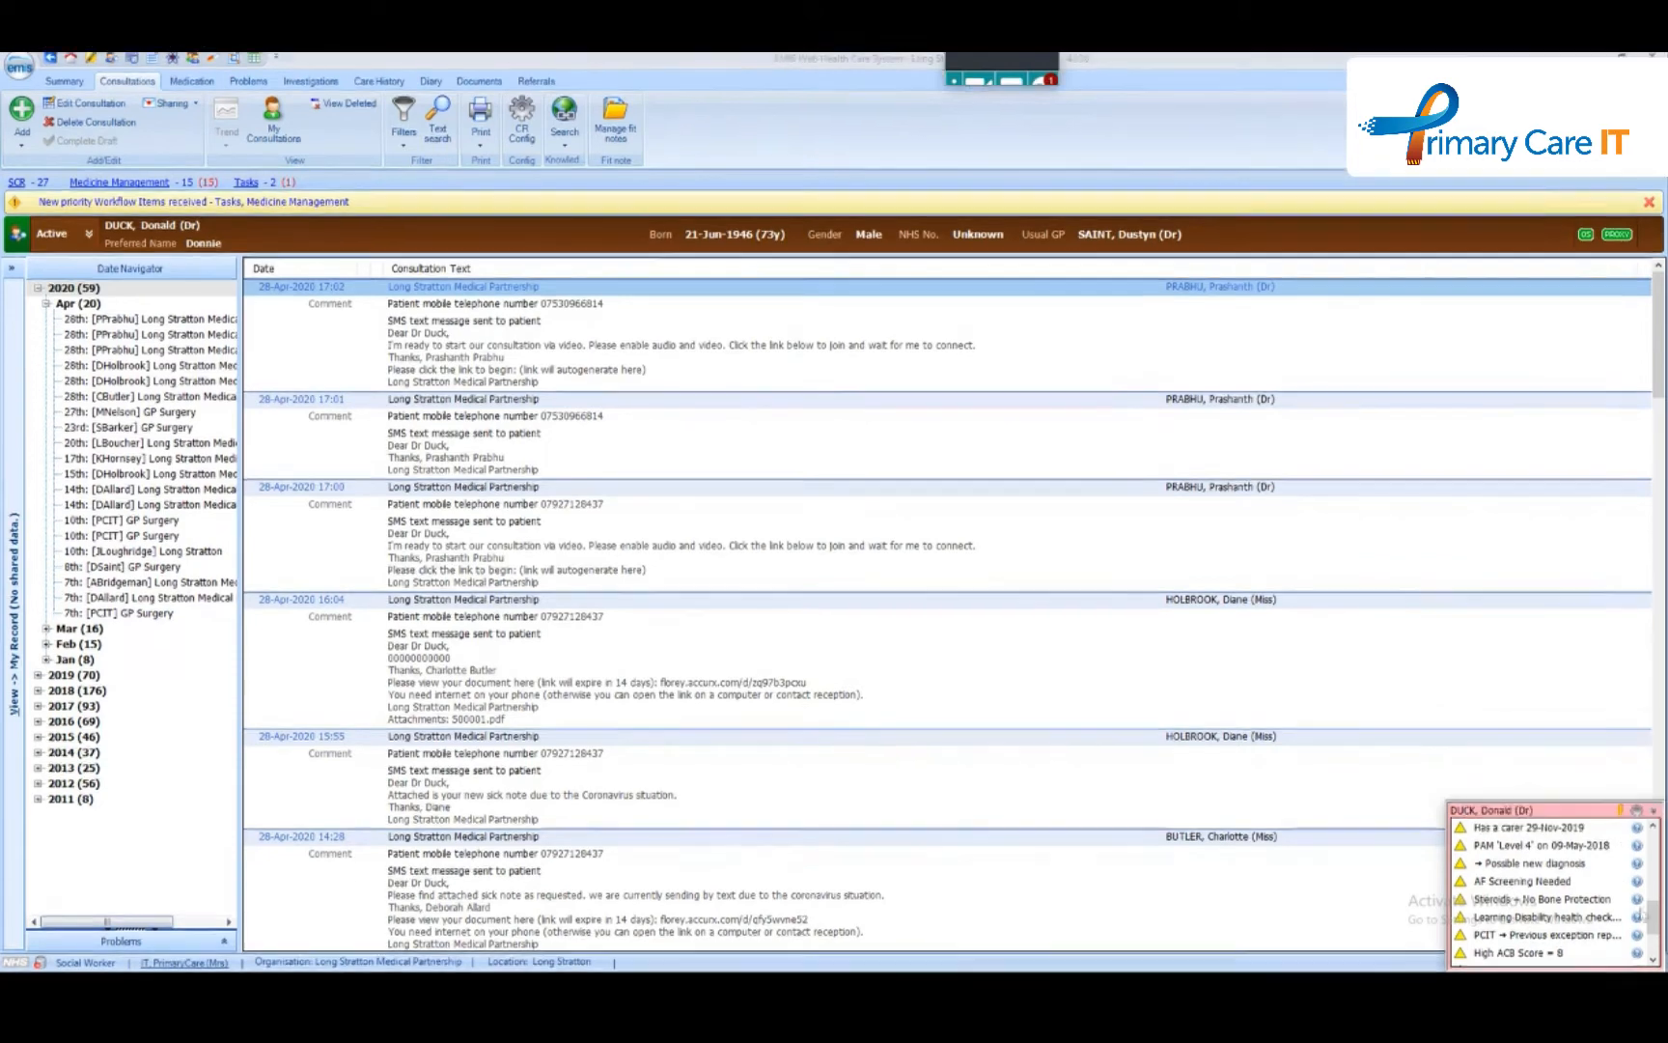
scroll(1623, 869, "up", 3)
left_click_drag(1656, 911, 1659, 855)
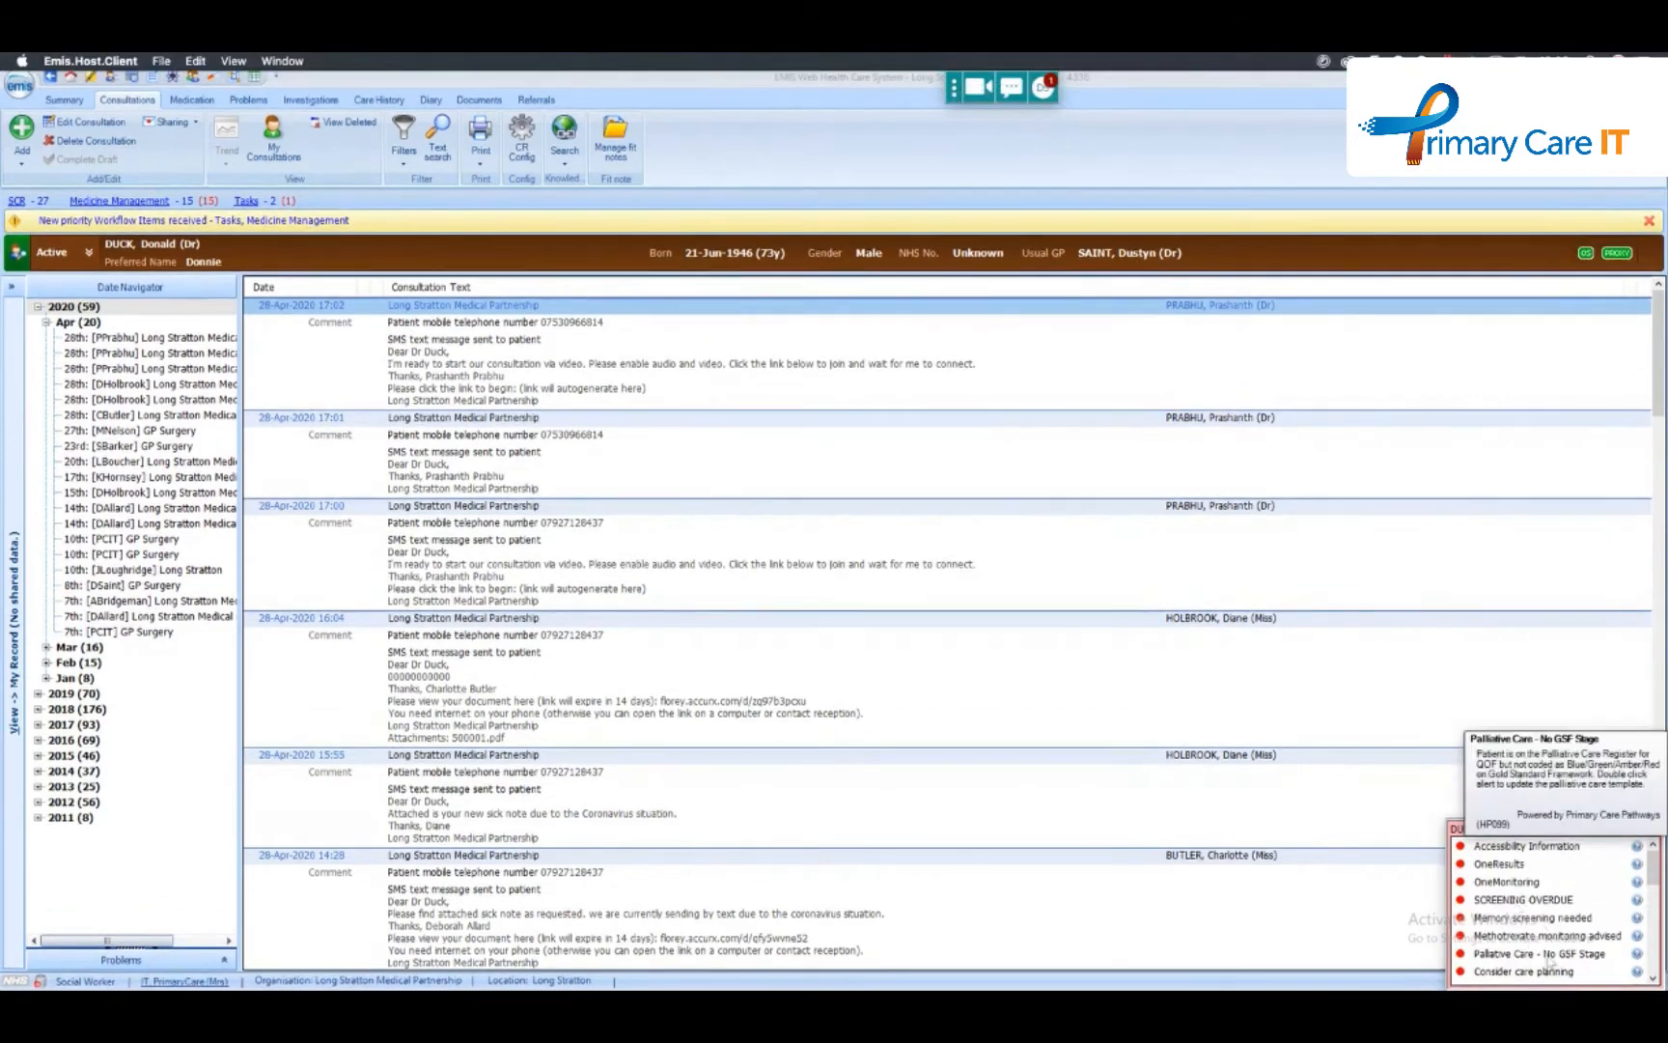
mouse_move(1498, 973)
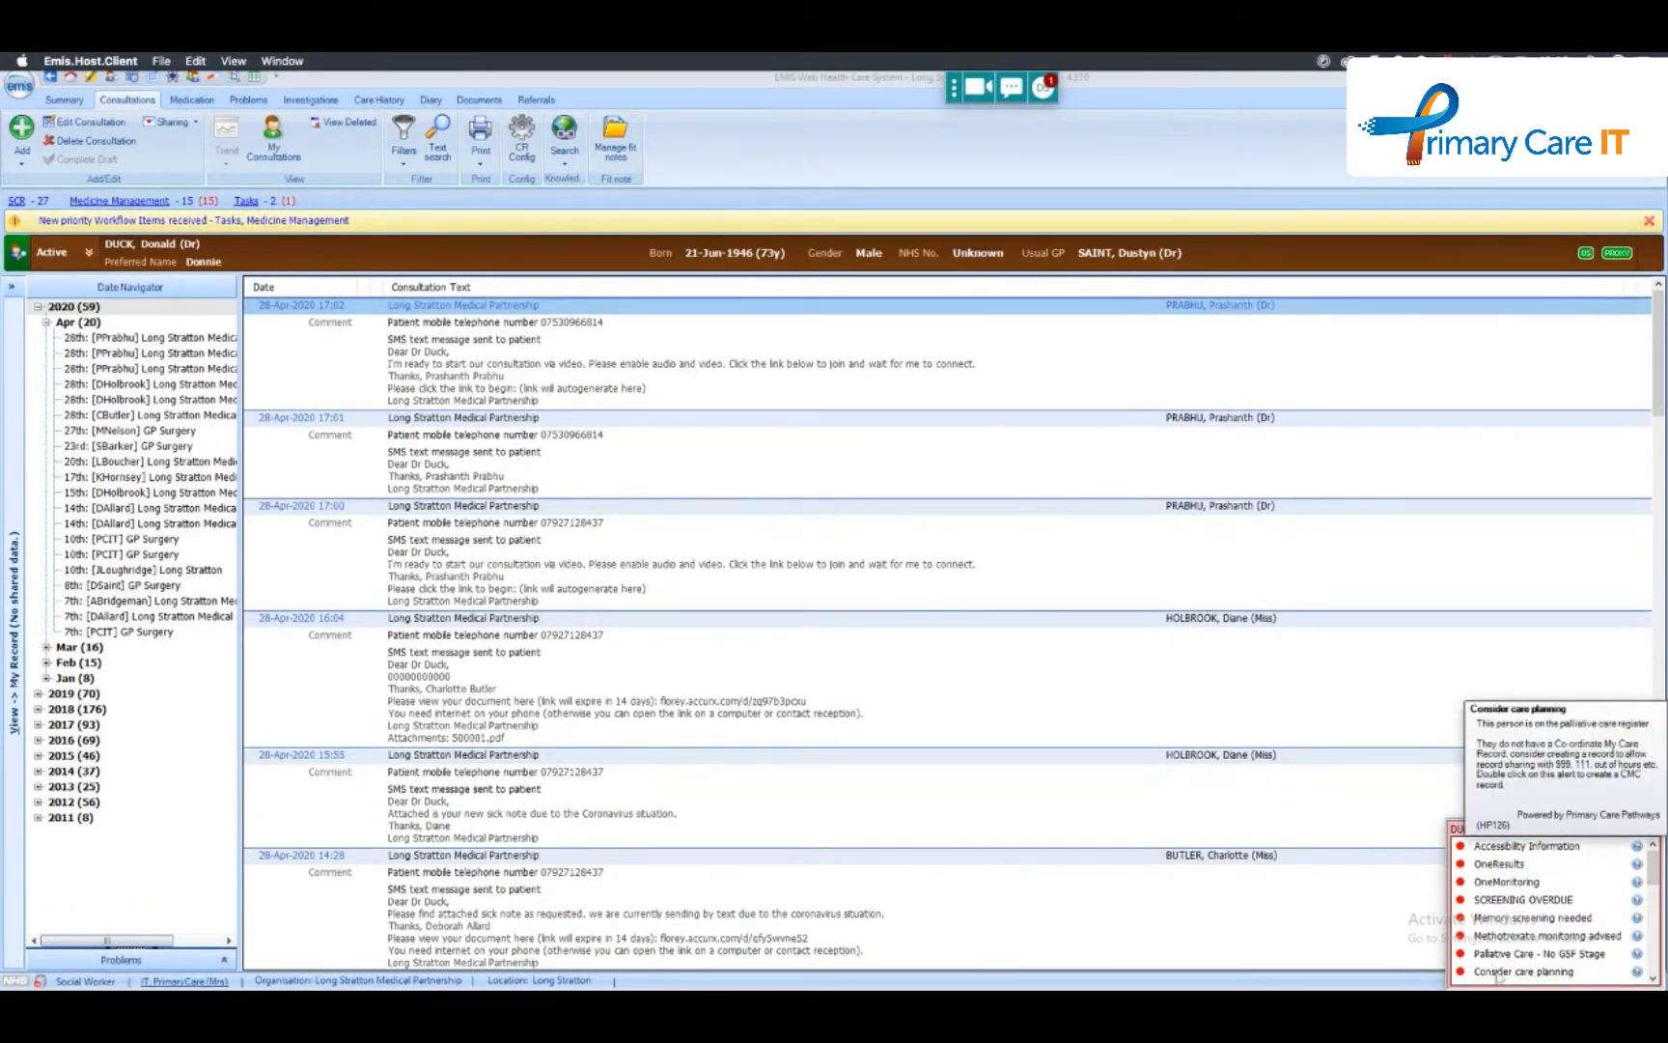
mouse_move(1618, 897)
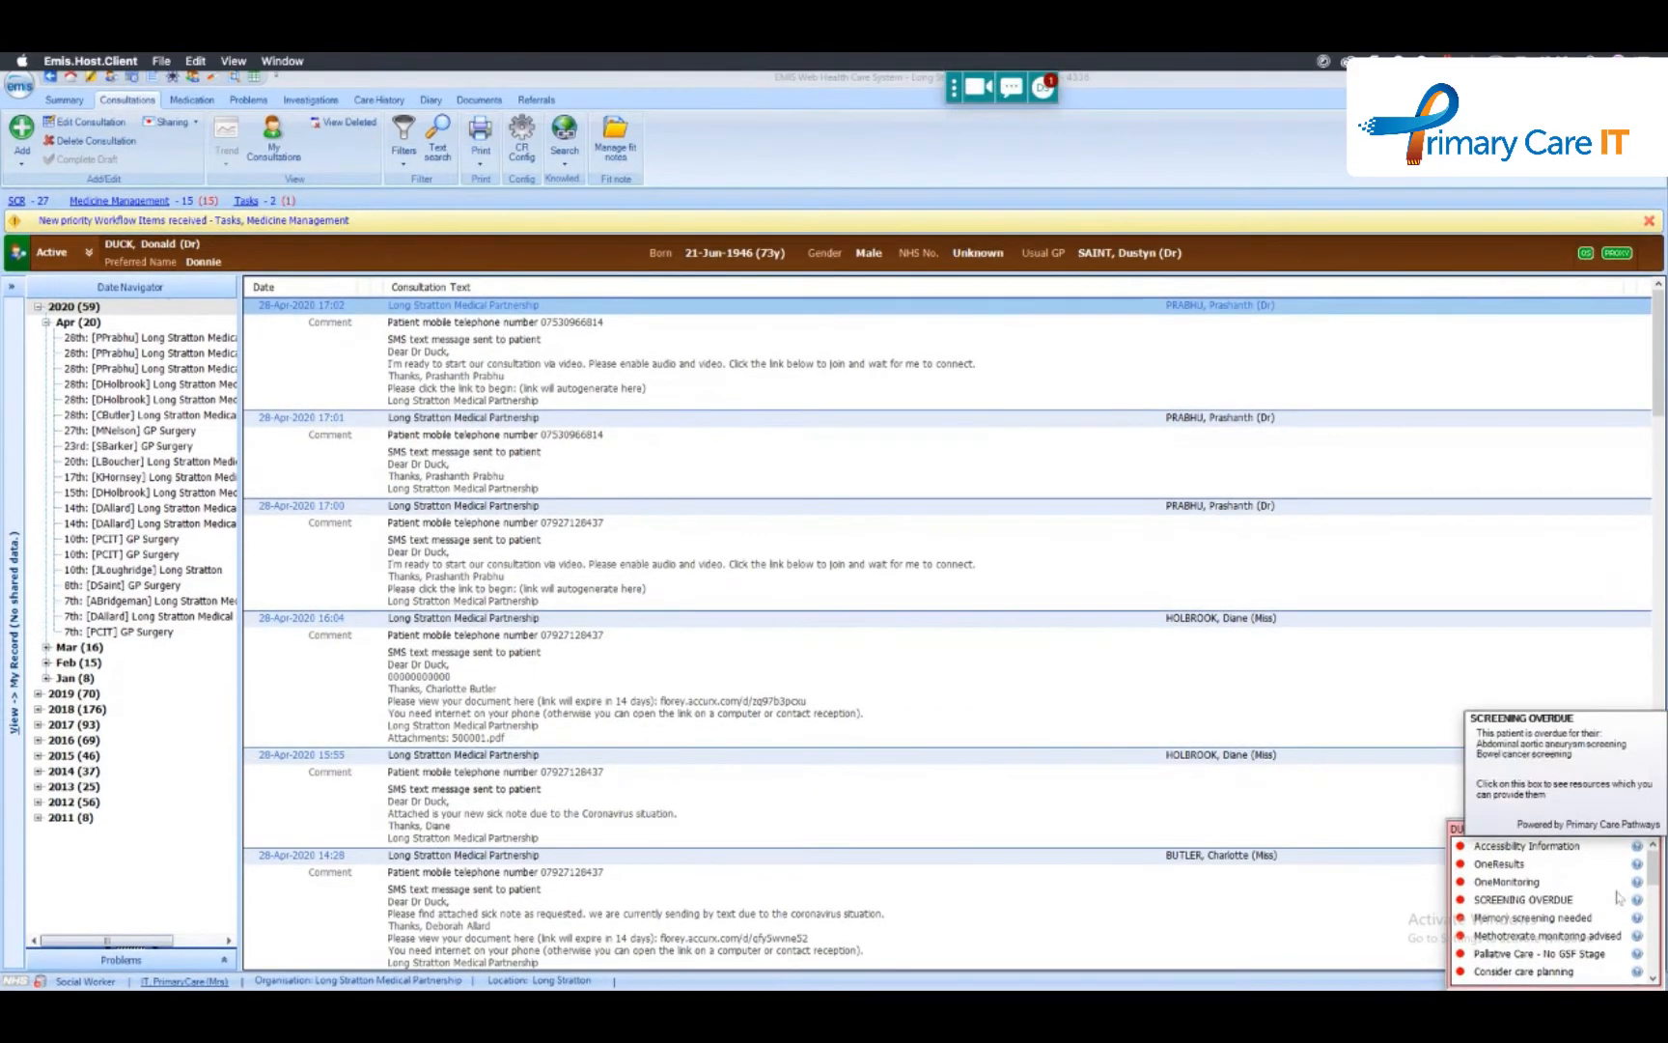
left_click_drag(1654, 873, 1654, 897)
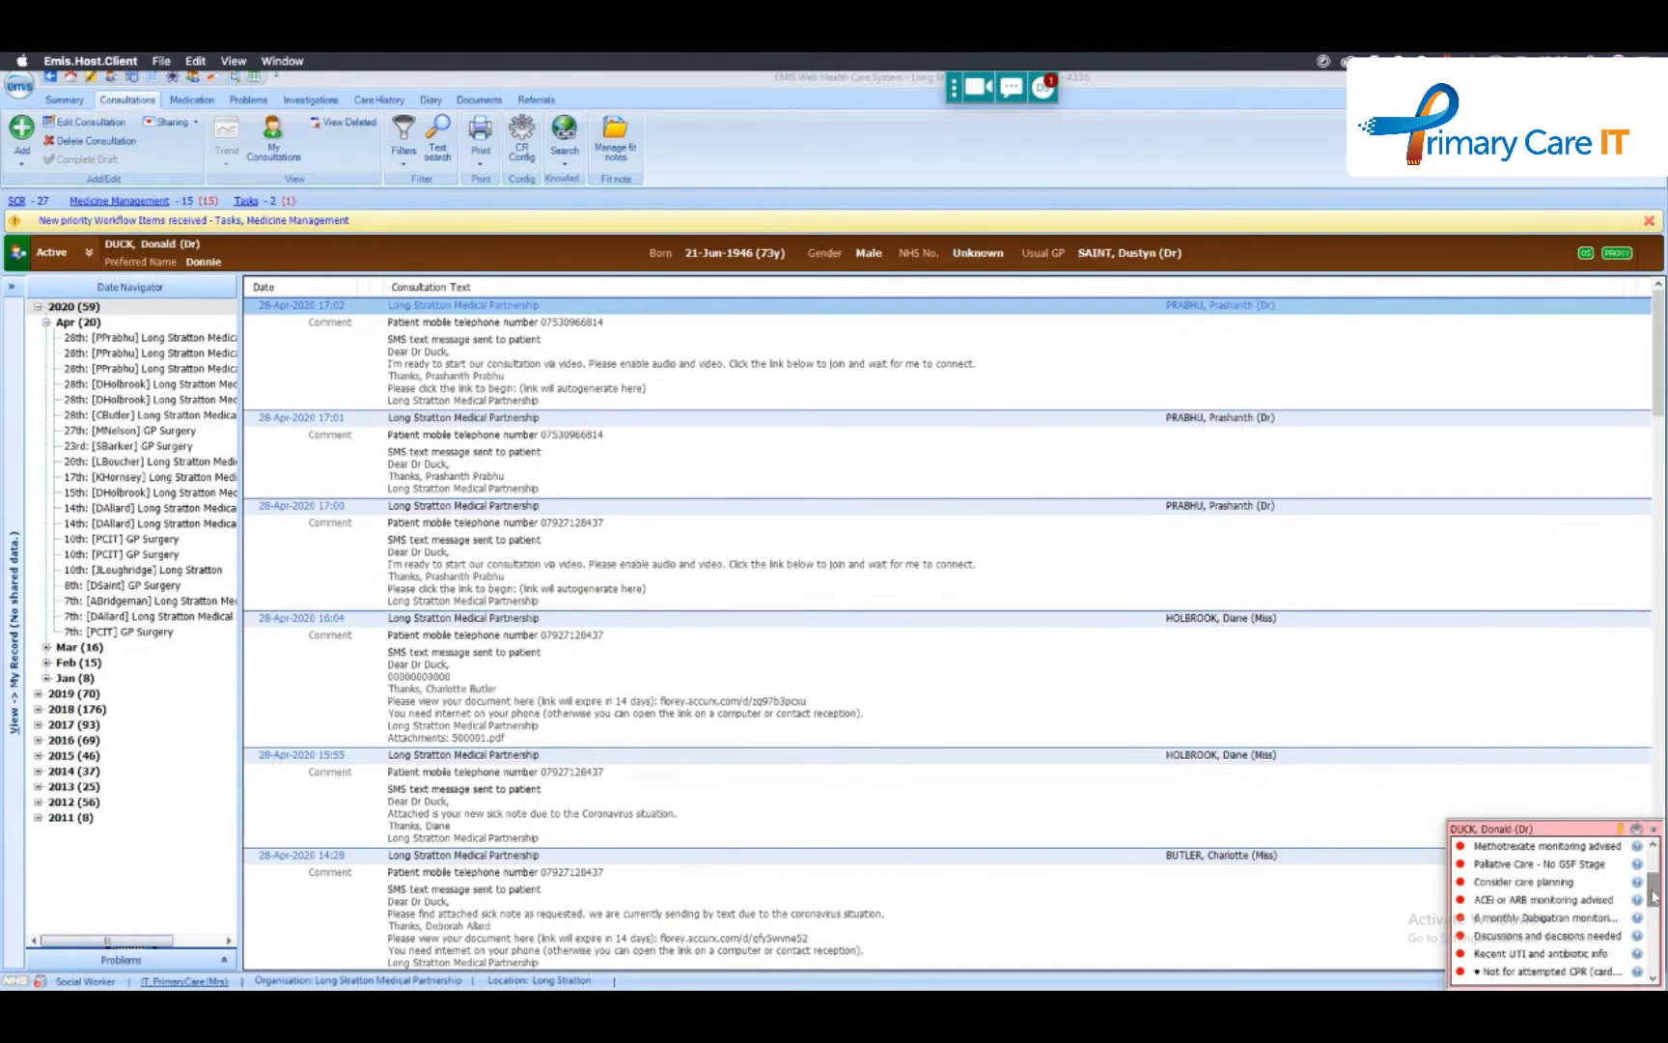
- Switch to the PowerPoint presentation with the Agenda slide
mouse_move(1530, 956)
key("super+Tab")
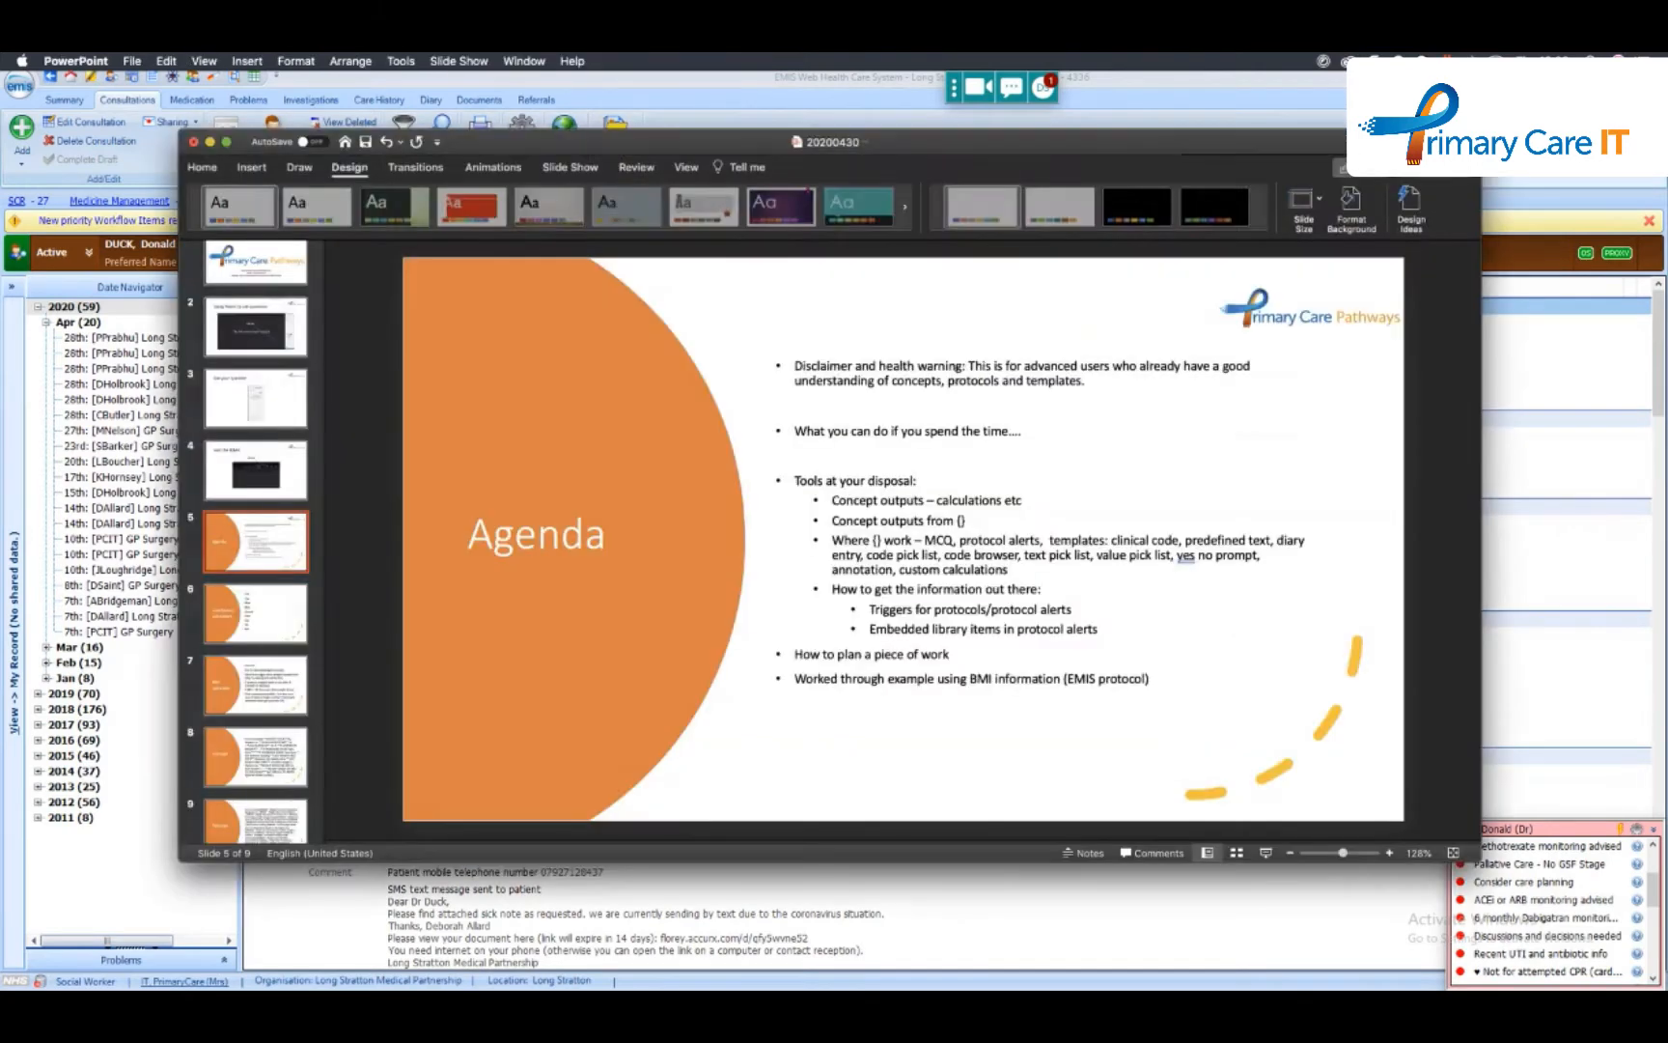
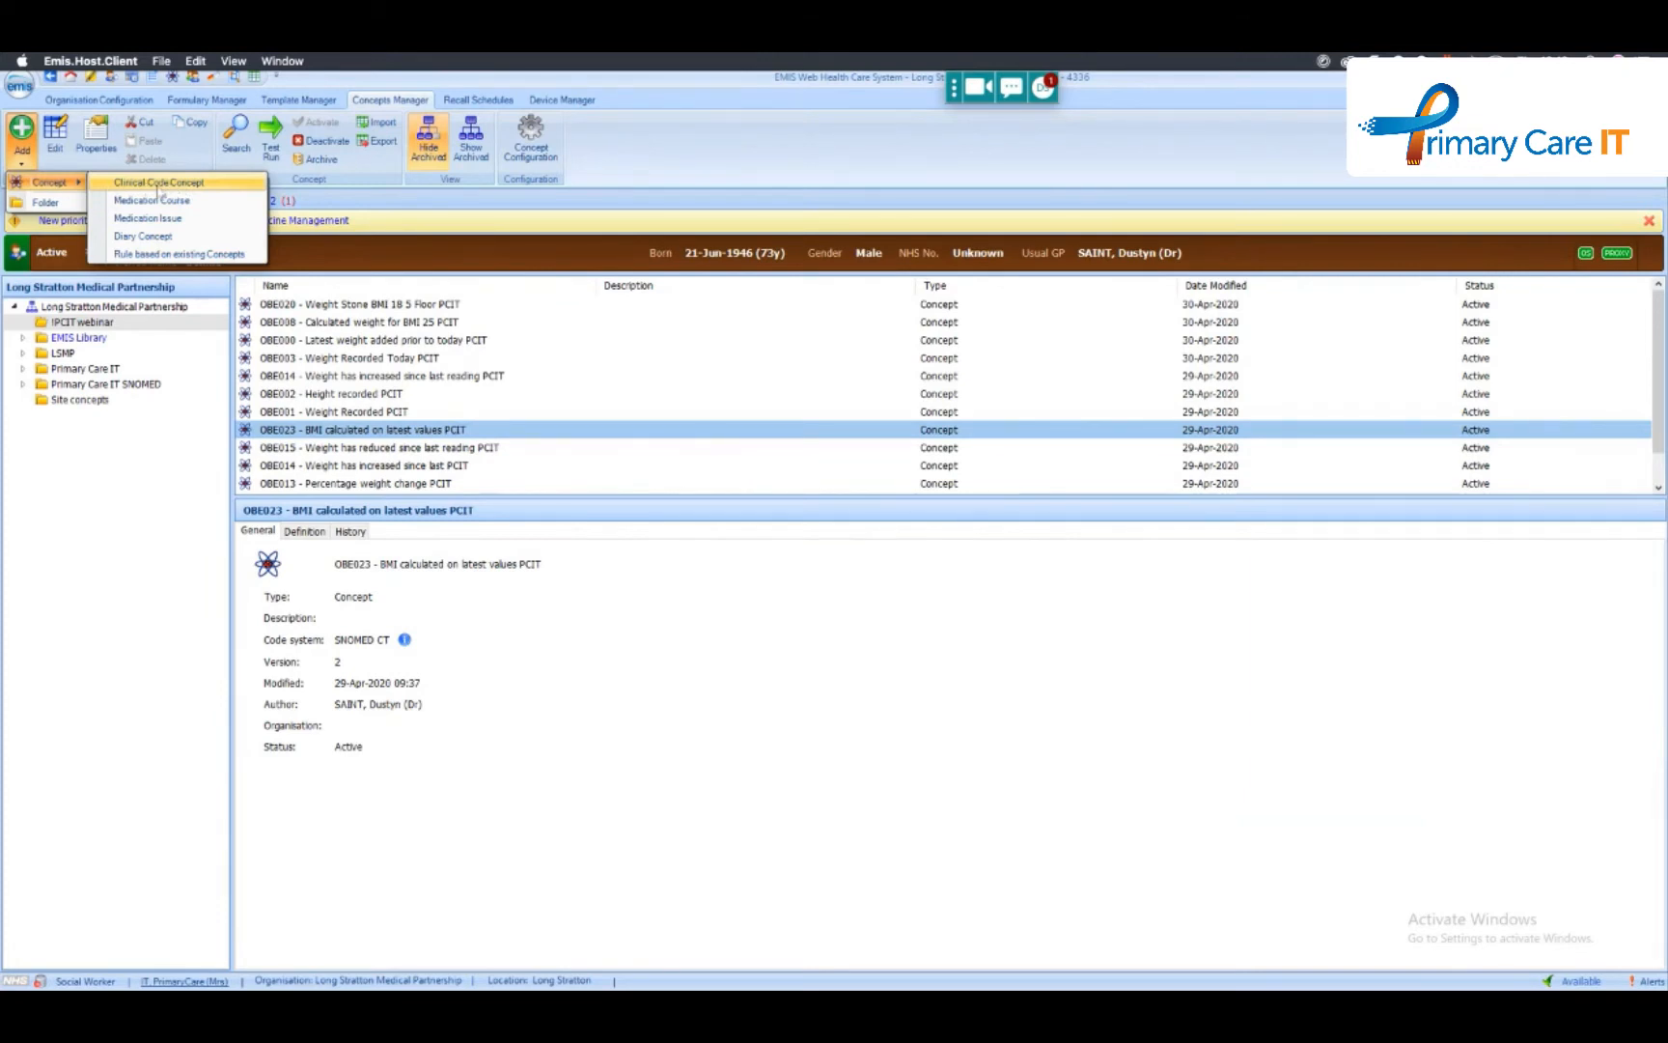
- Create a clinical code concept that includes patients with the Body weight code, excluding all of its child codes
left_click(159, 185)
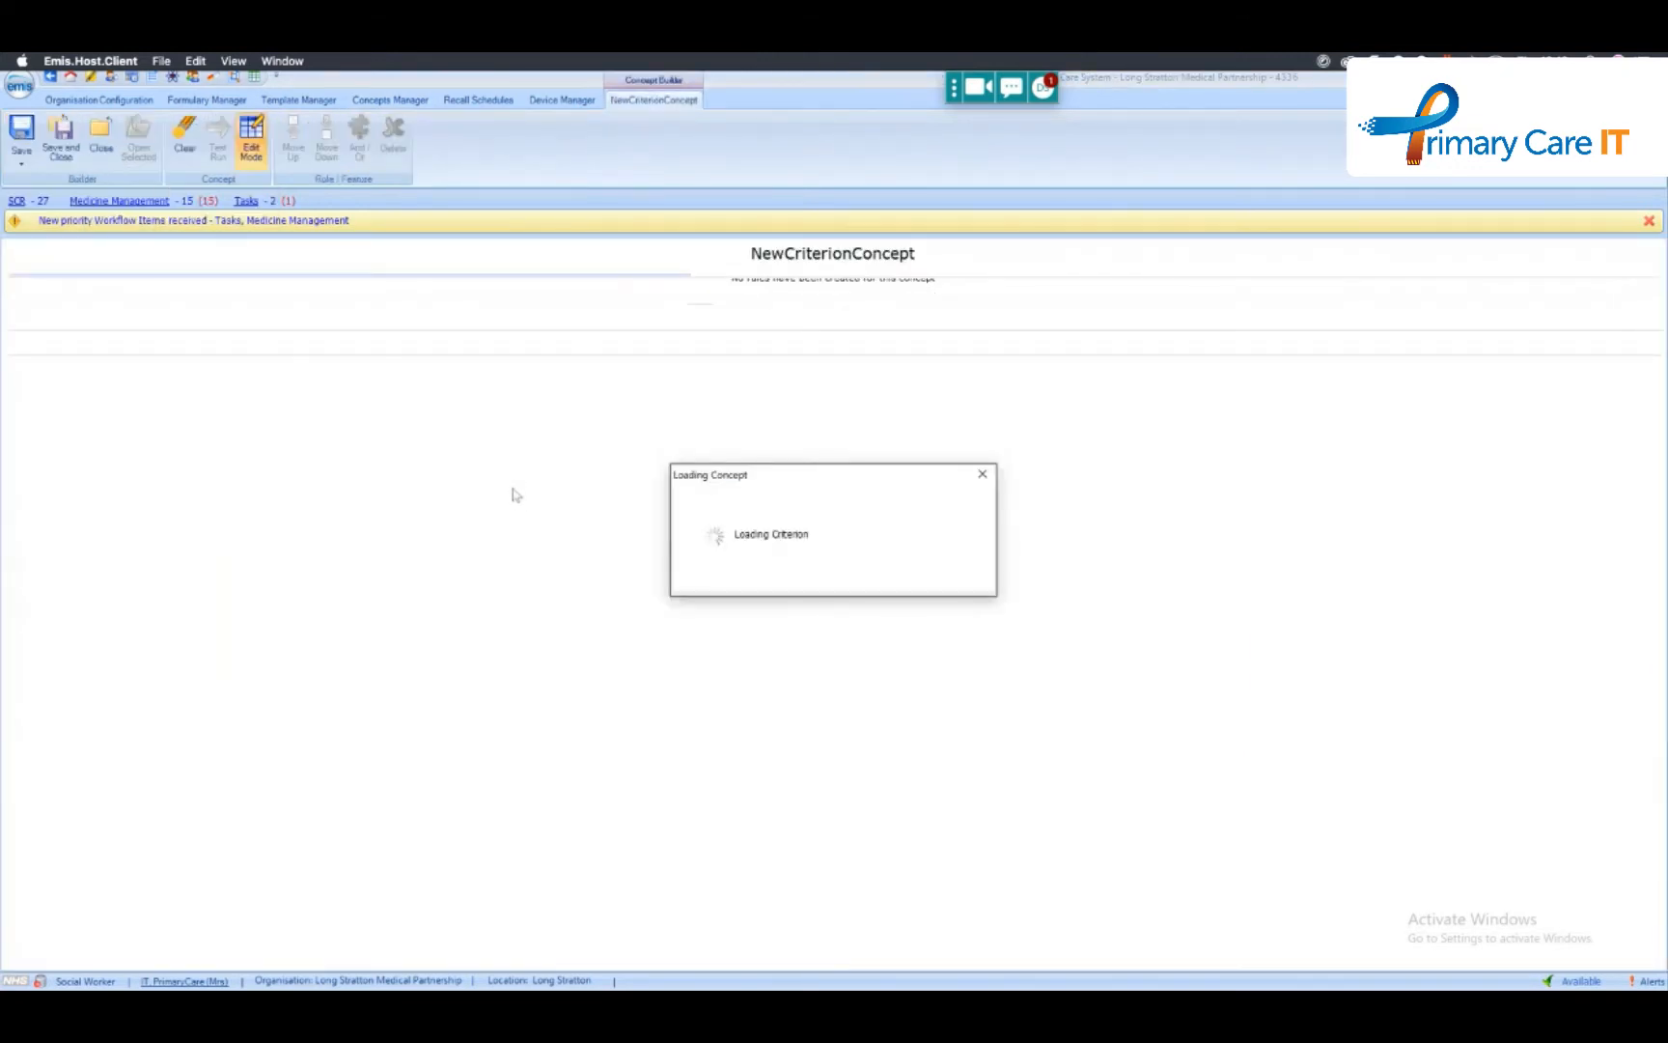
left_click(364, 333)
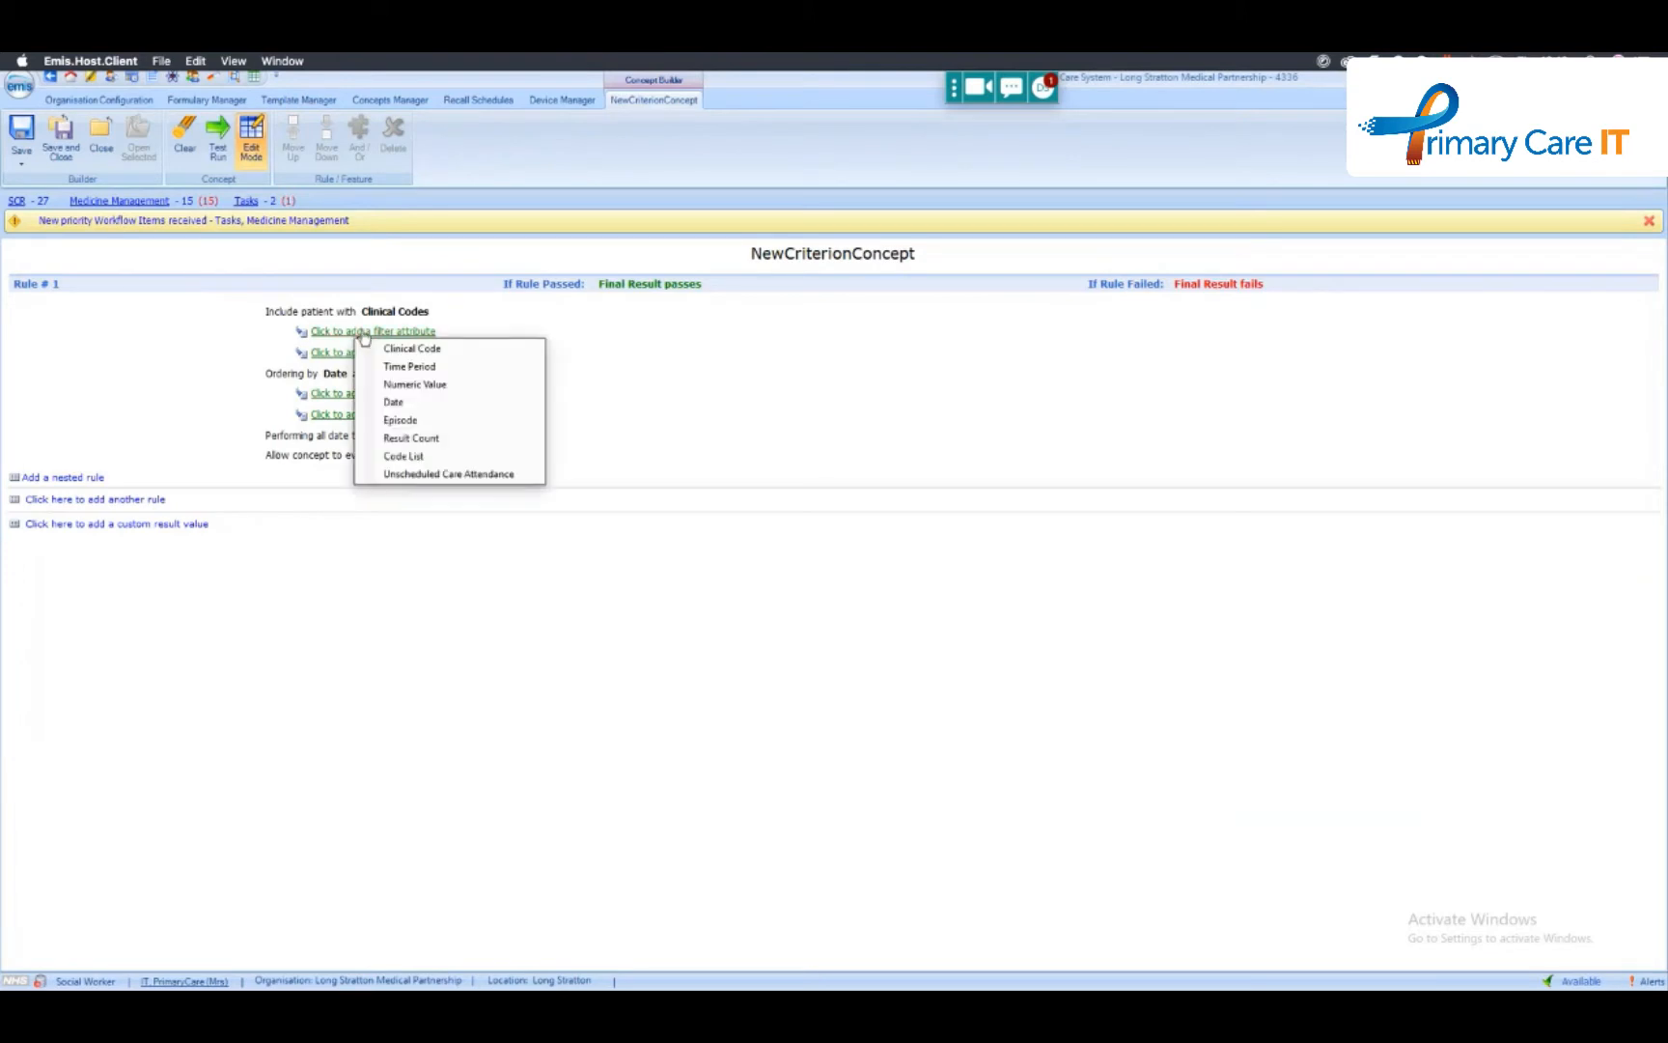
left_click(410, 352)
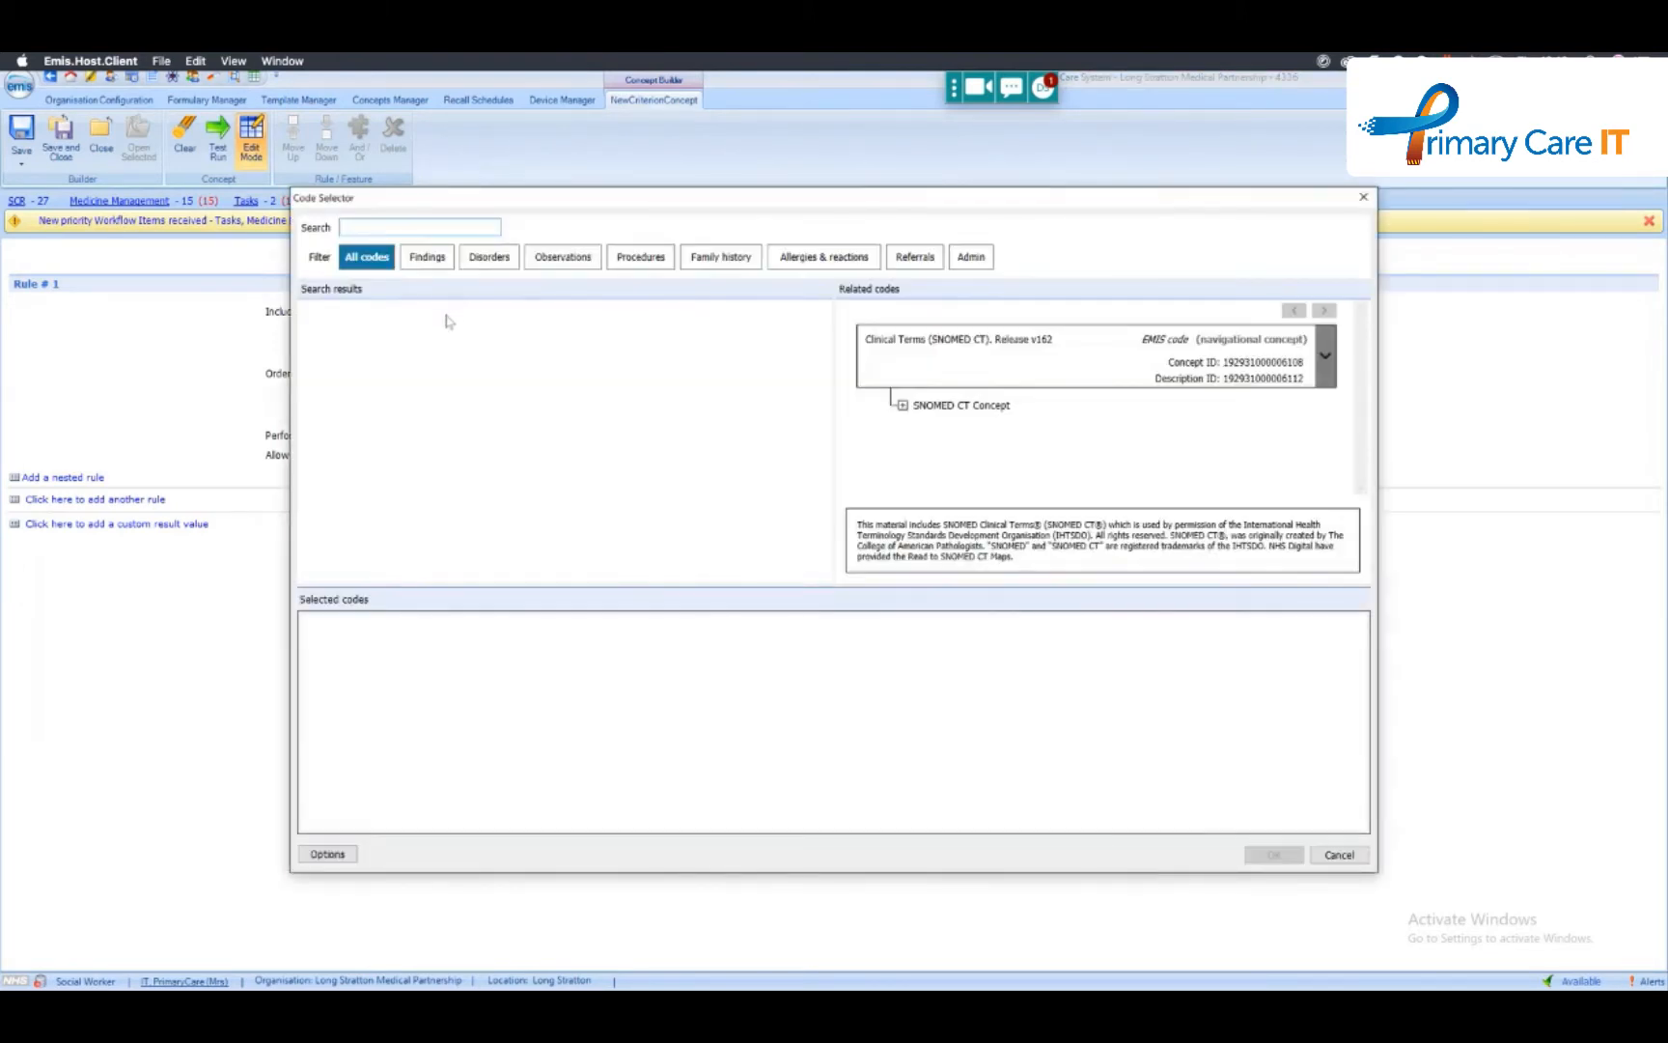
type("weigh")
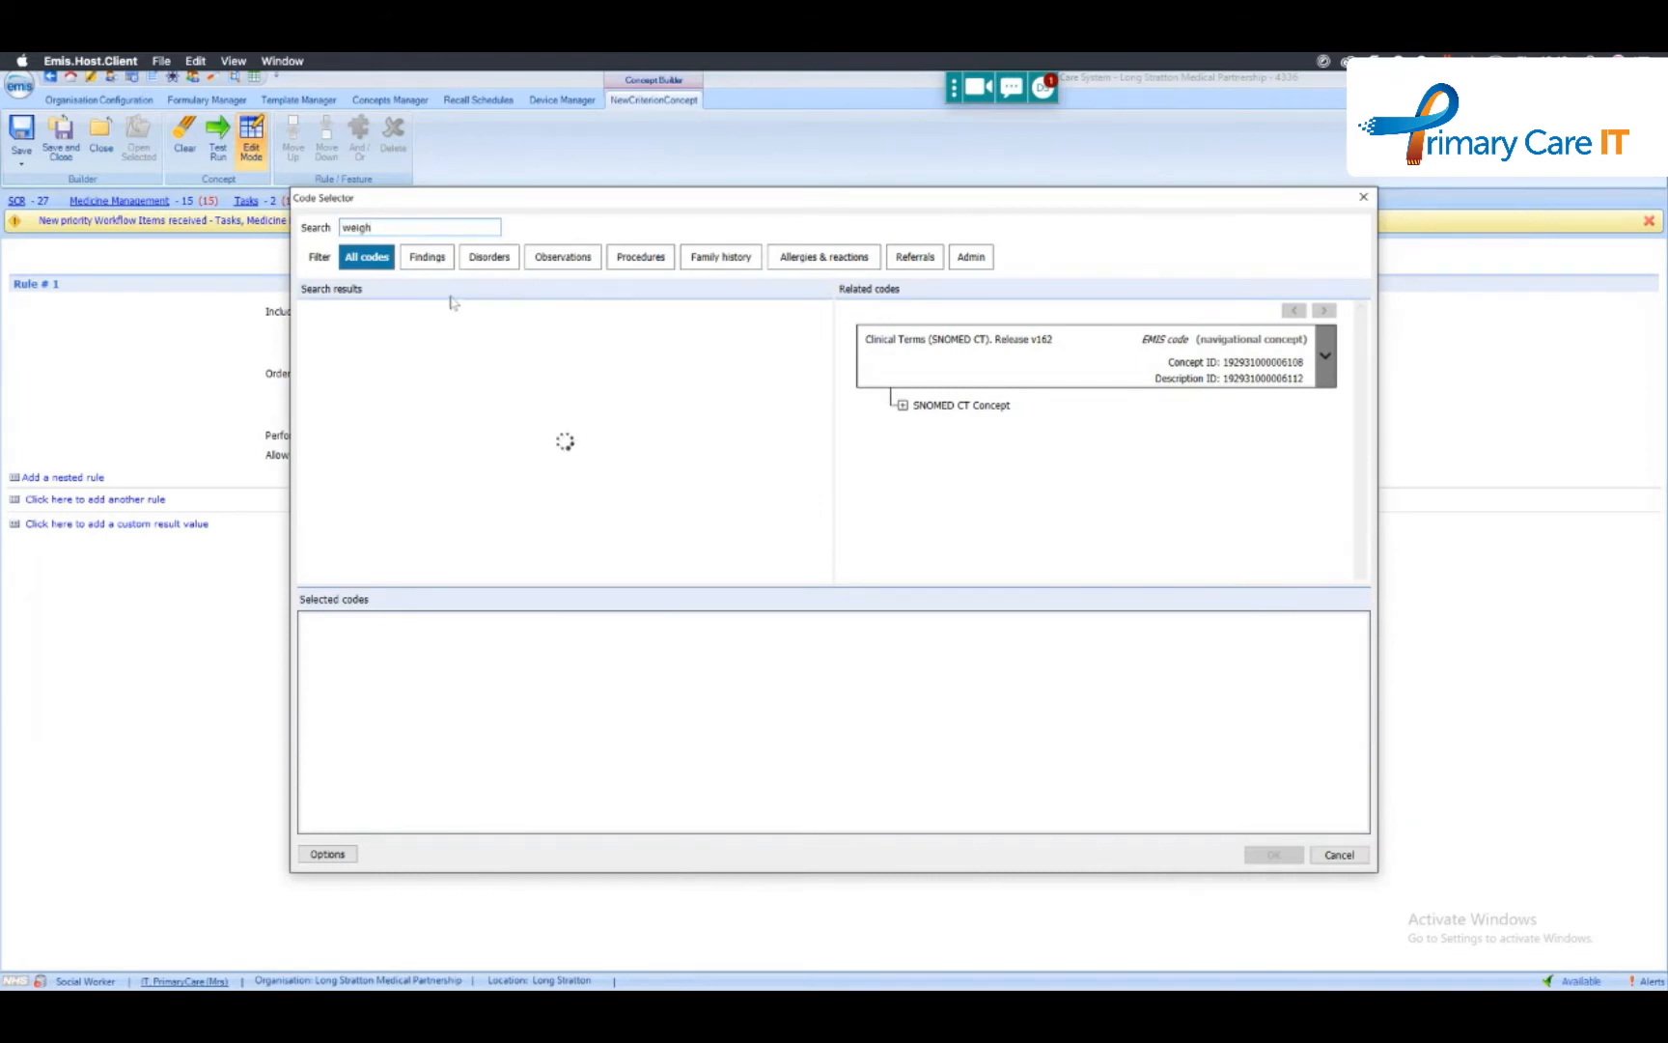
double_click(352, 316)
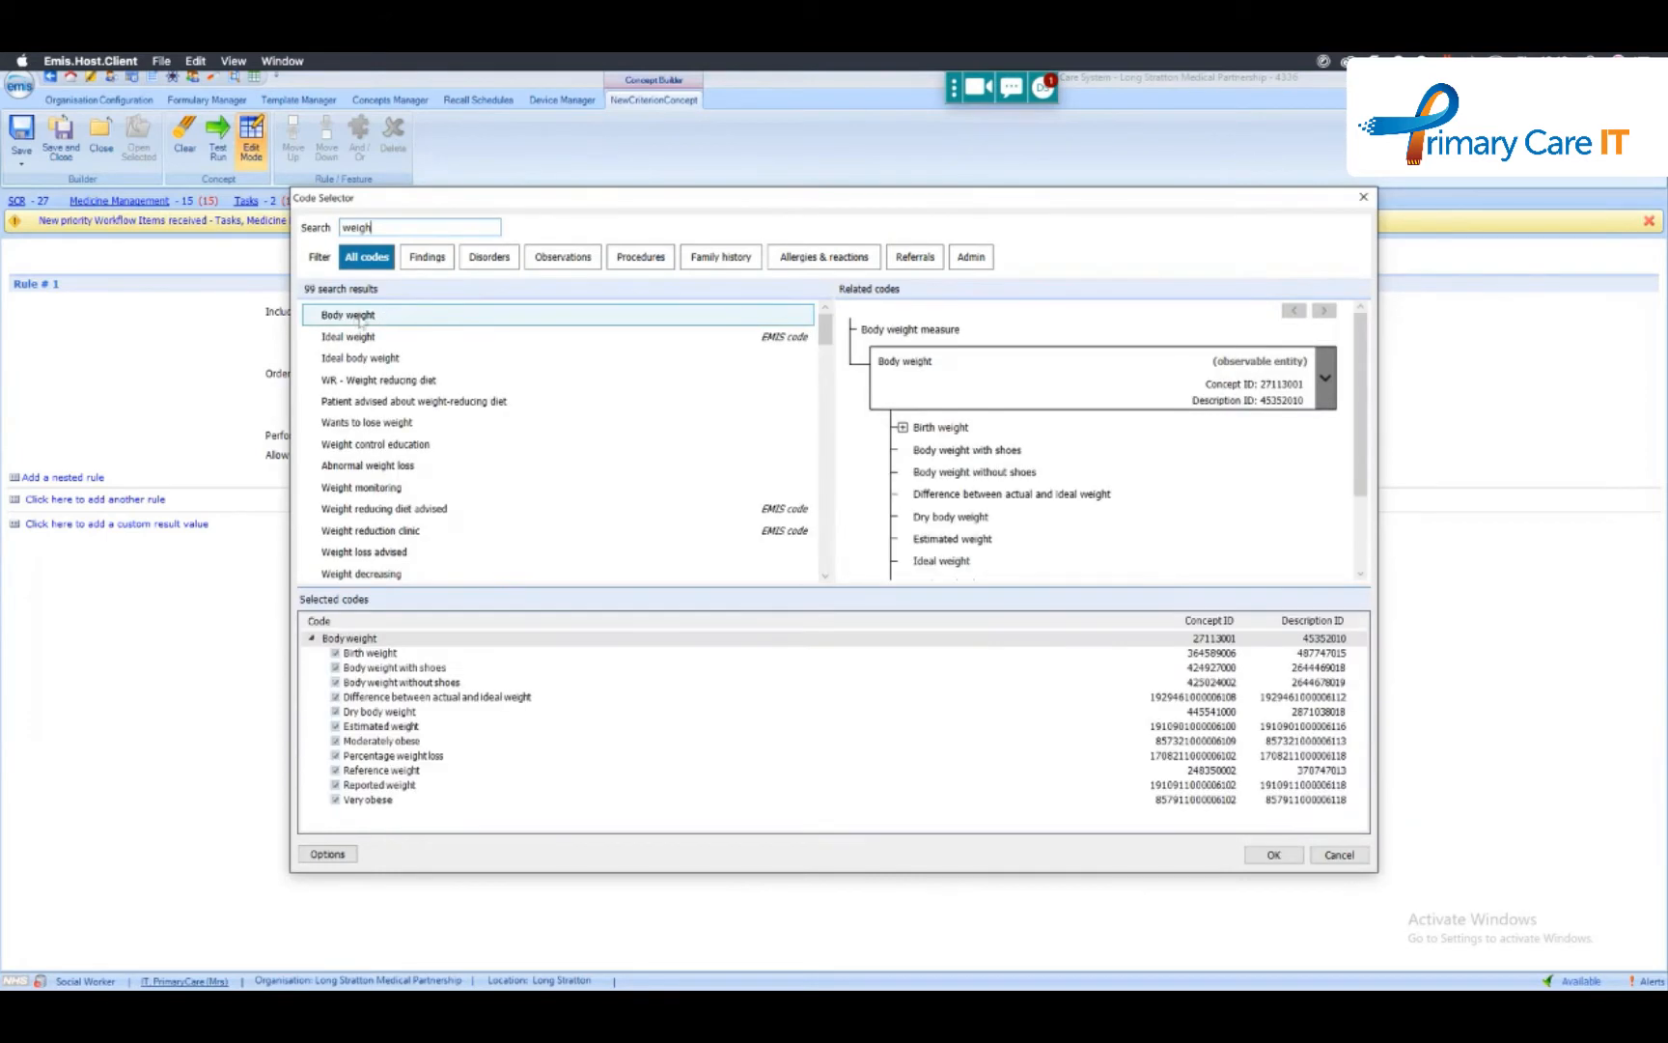
right_click(454, 641)
left_click(487, 647)
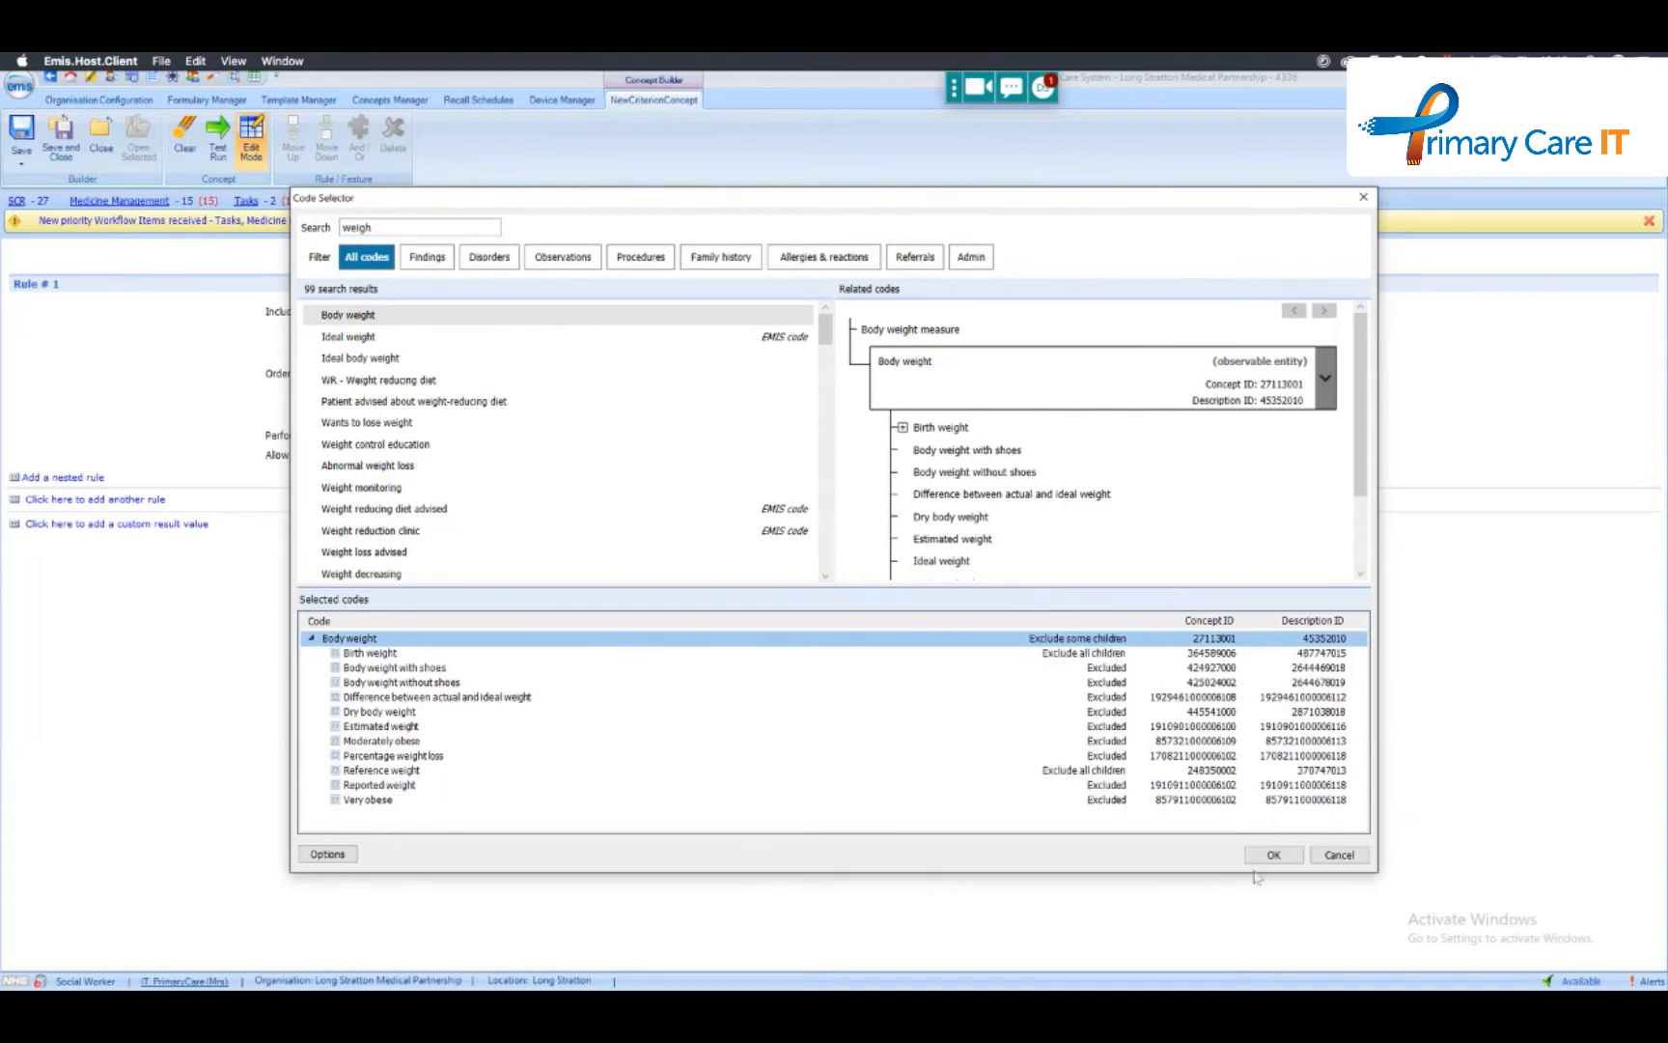
left_click(1274, 855)
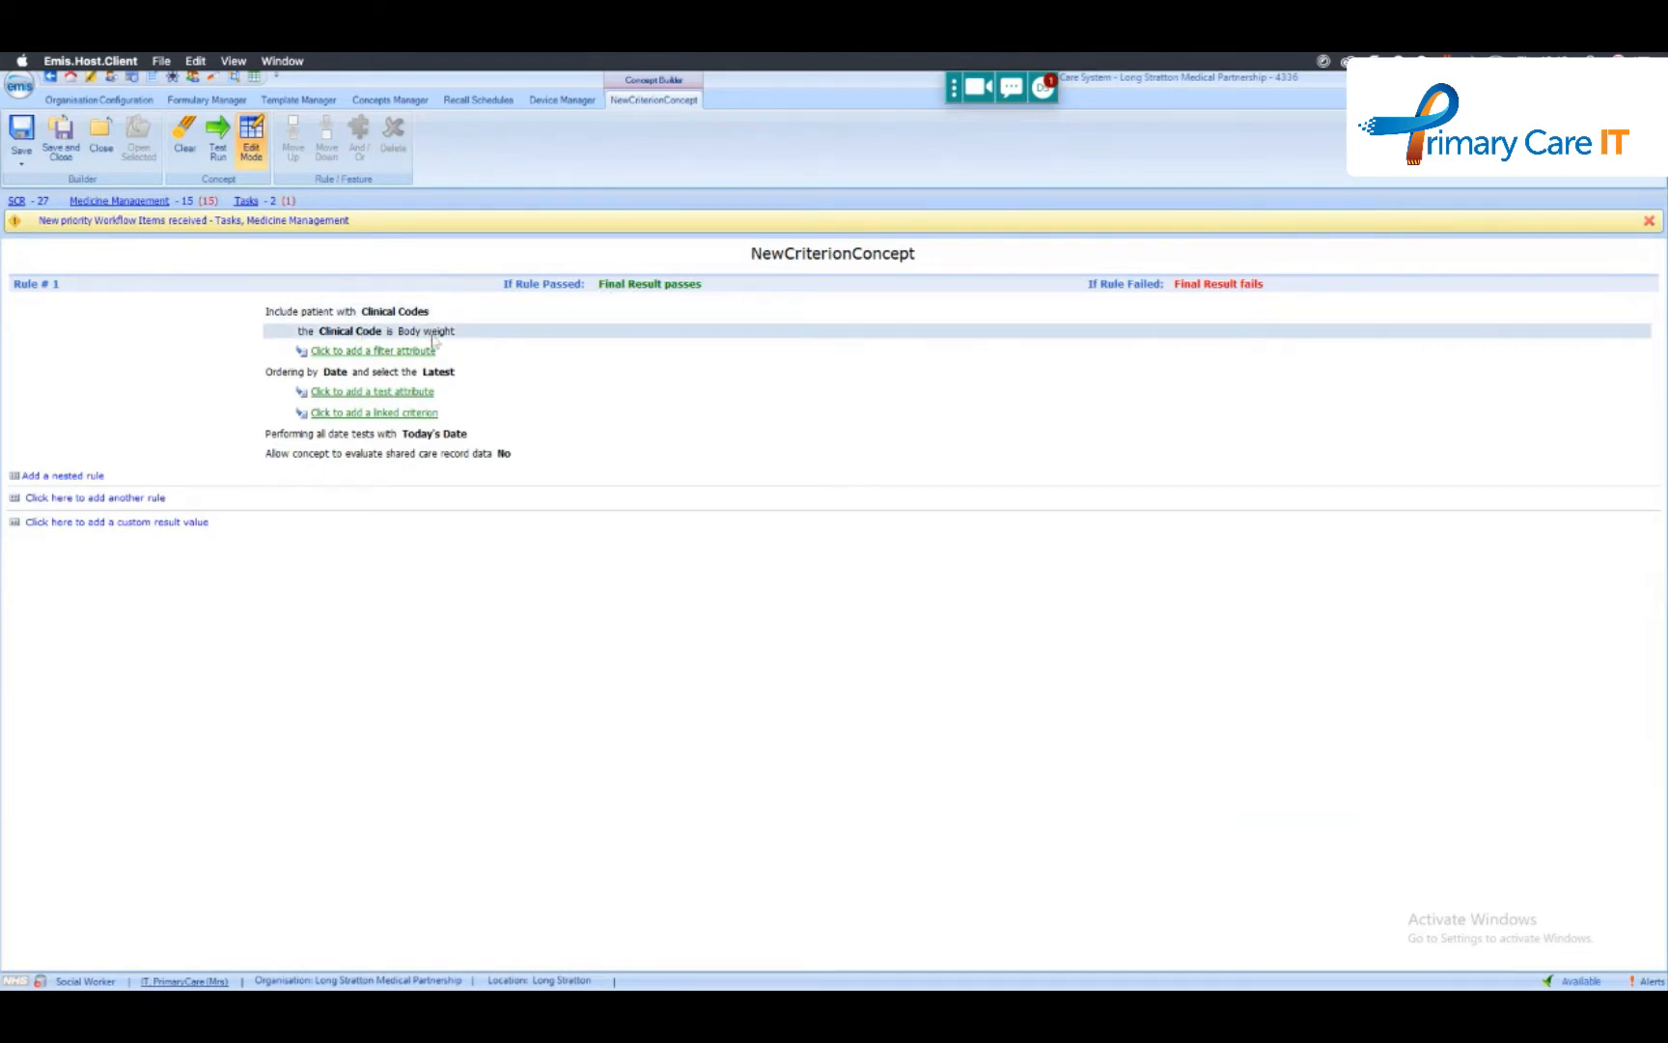
- Examine the filter attributes, test attributes and linked criterion concepts available for the Body weight rule
left_click(359, 352)
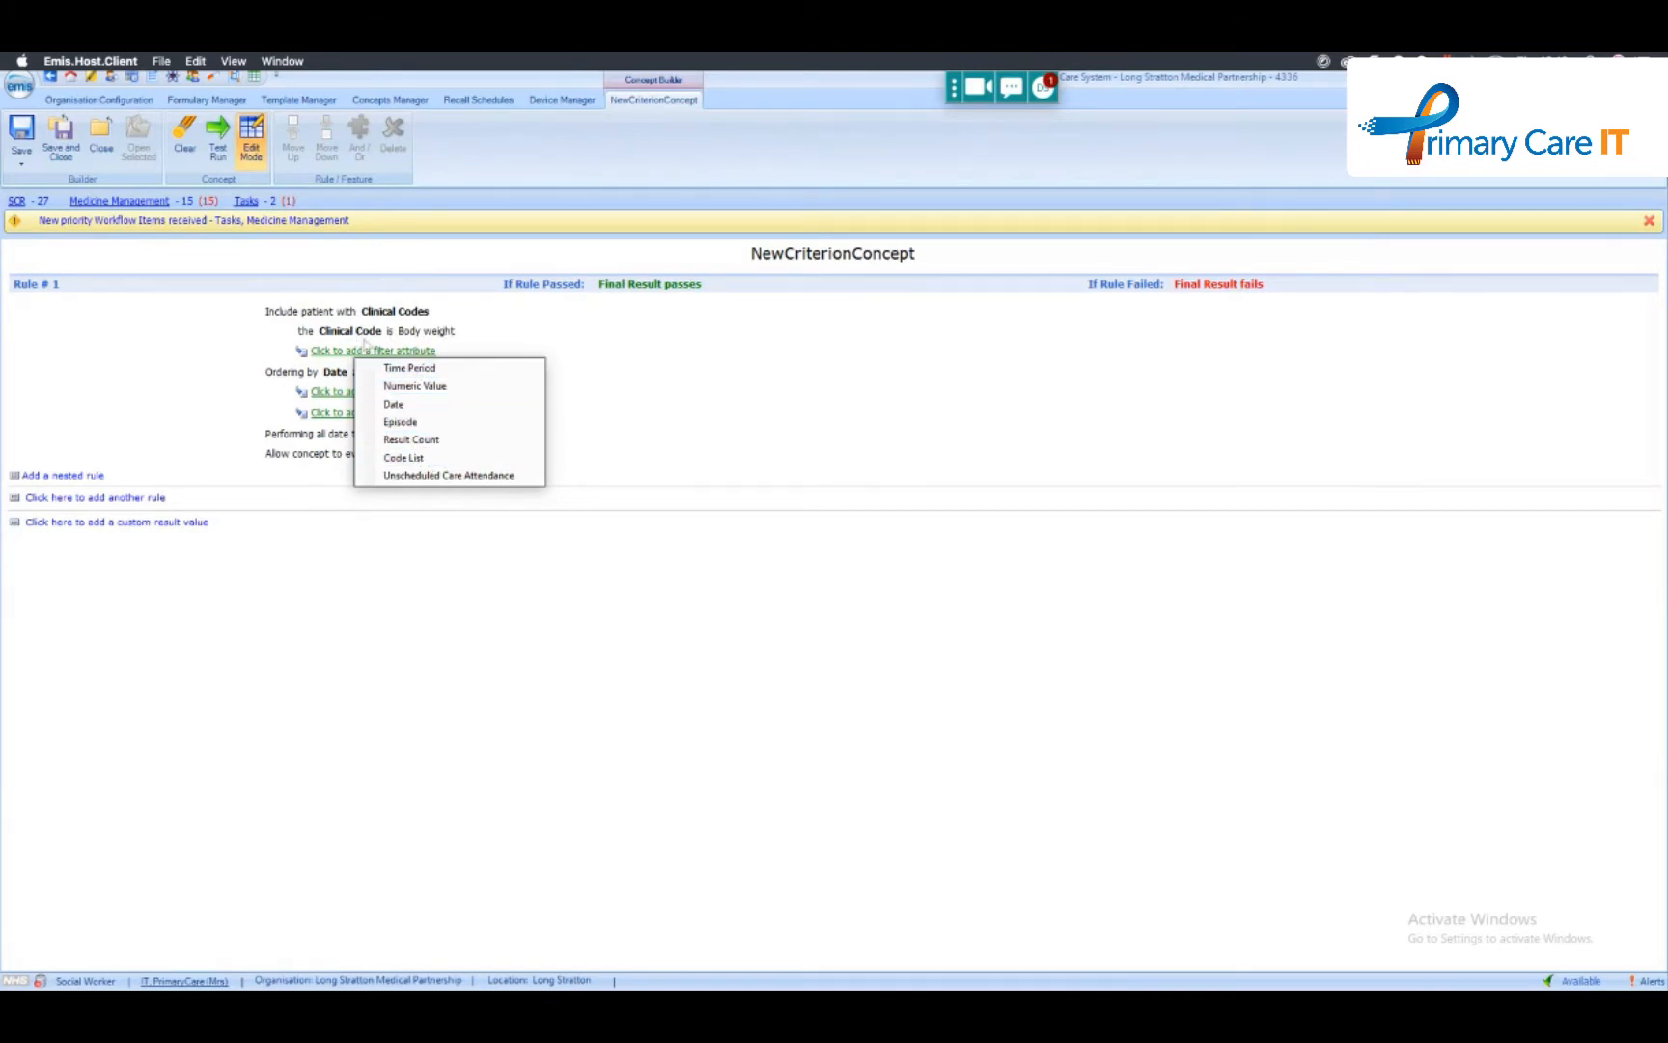
left_click(560, 373)
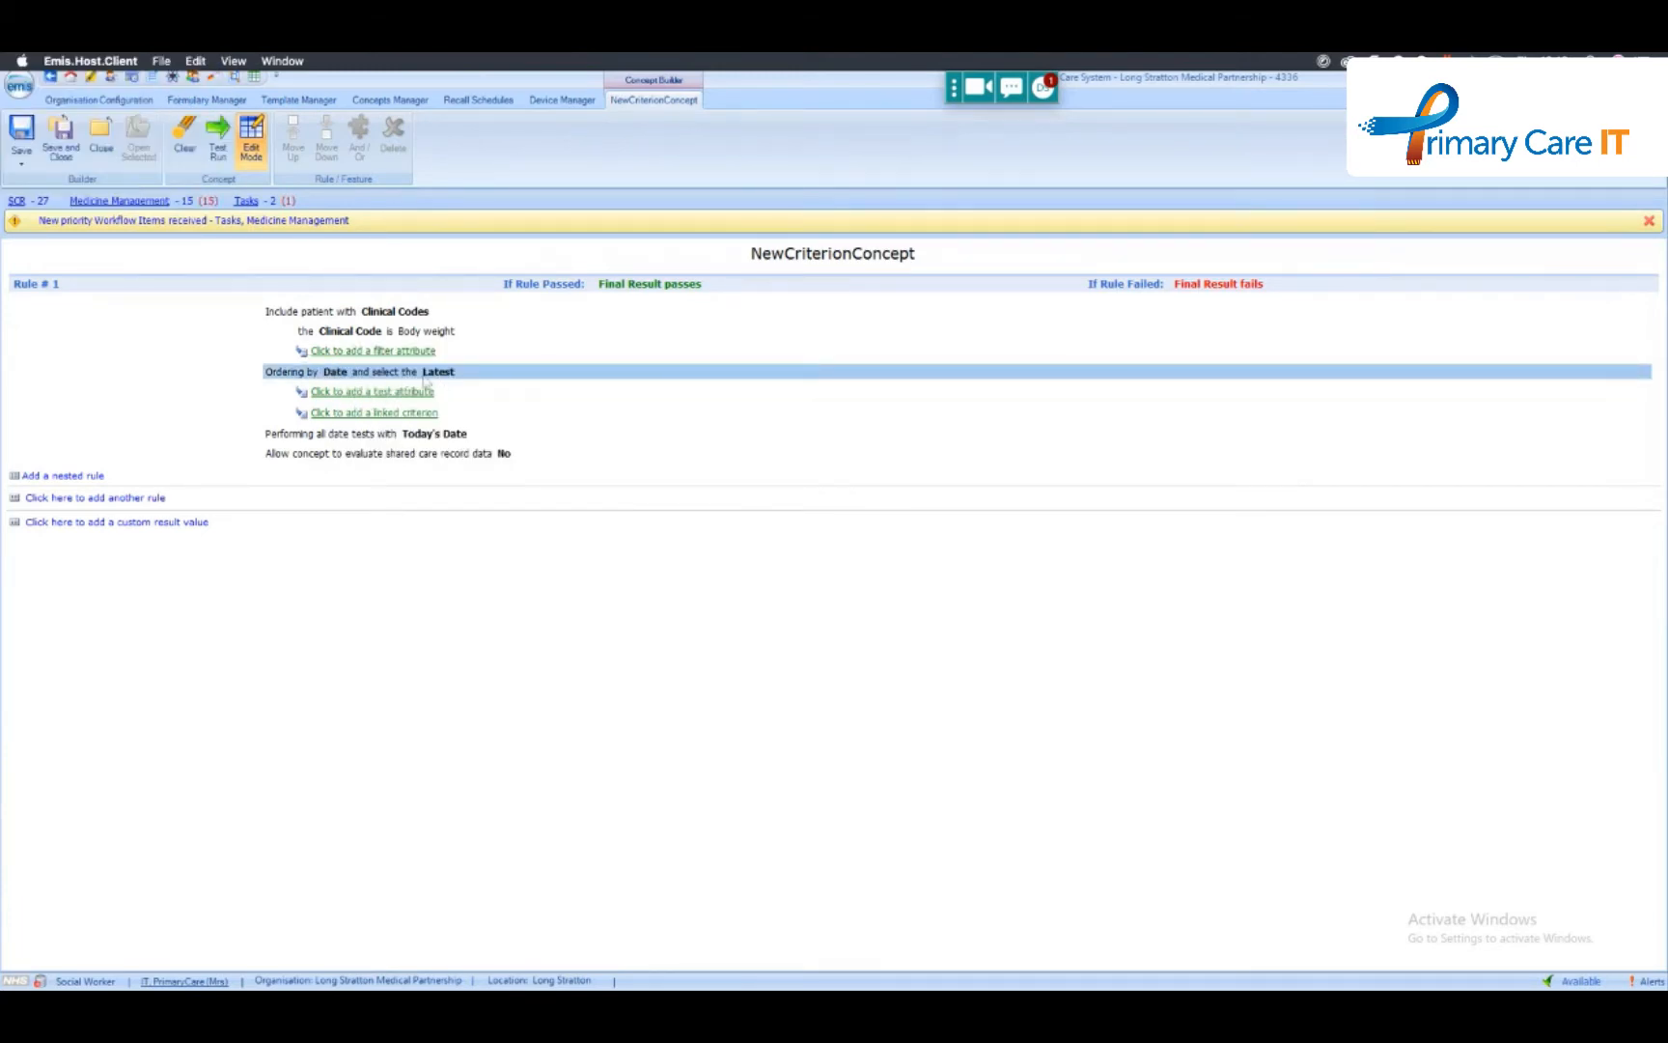
left_click(382, 394)
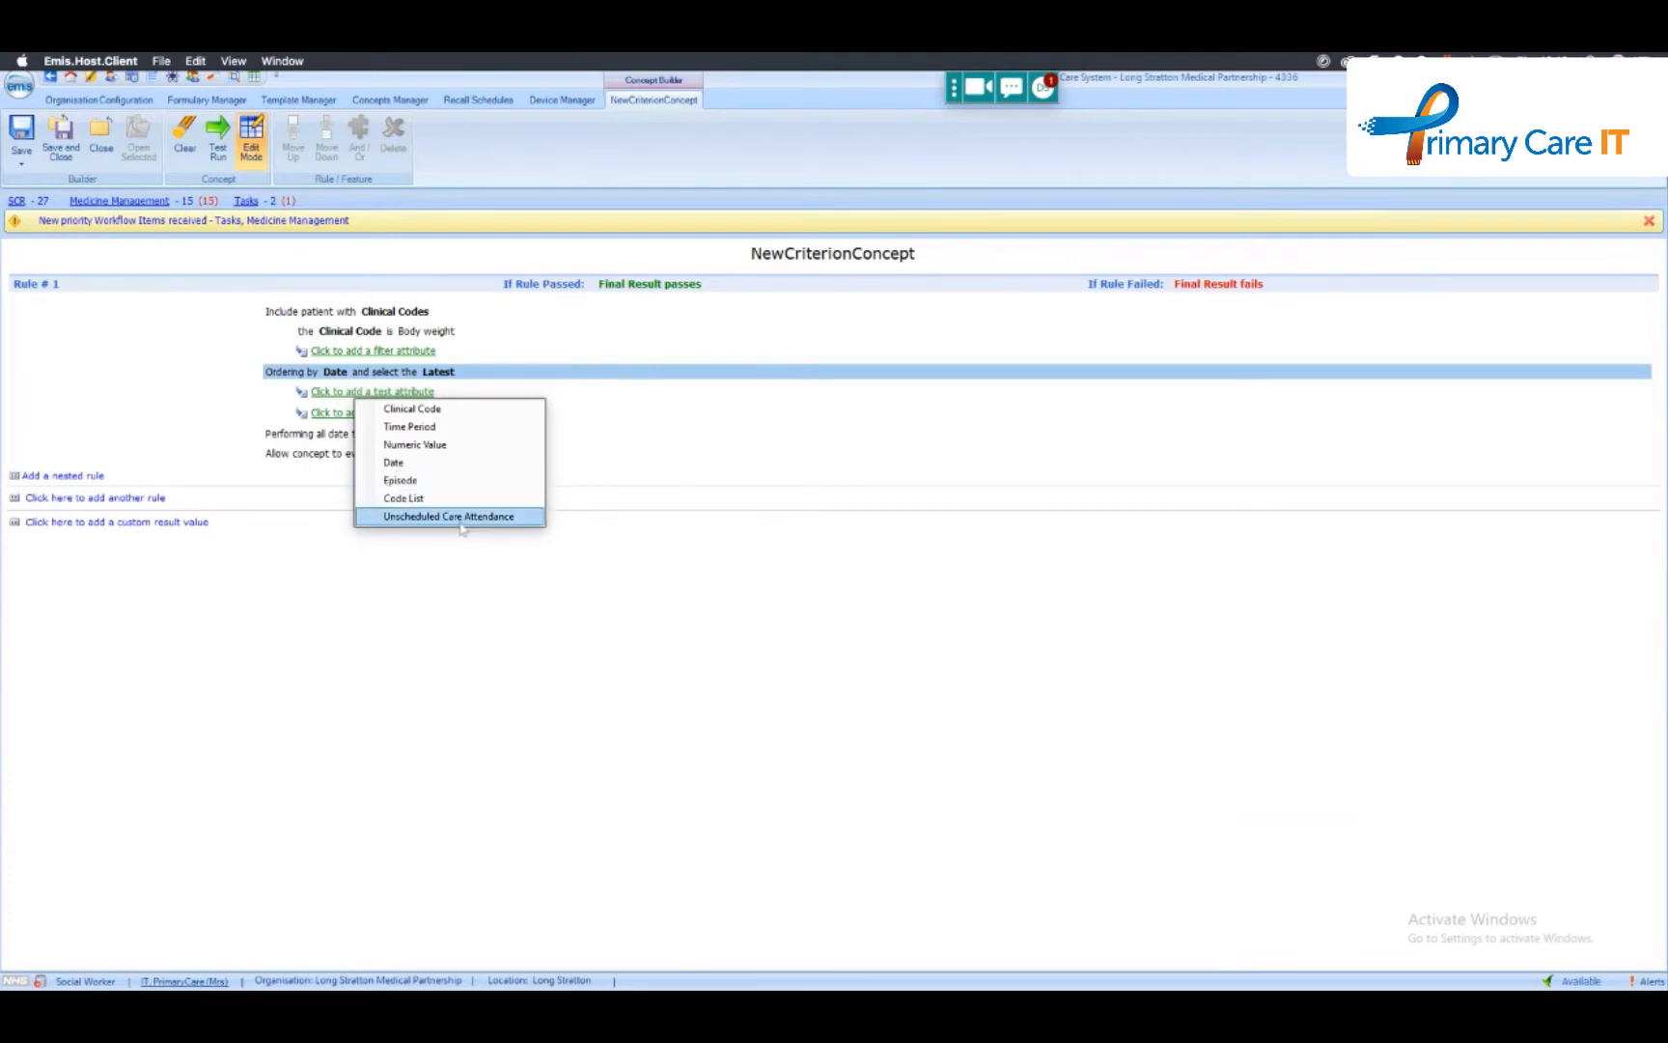
left_click(753, 440)
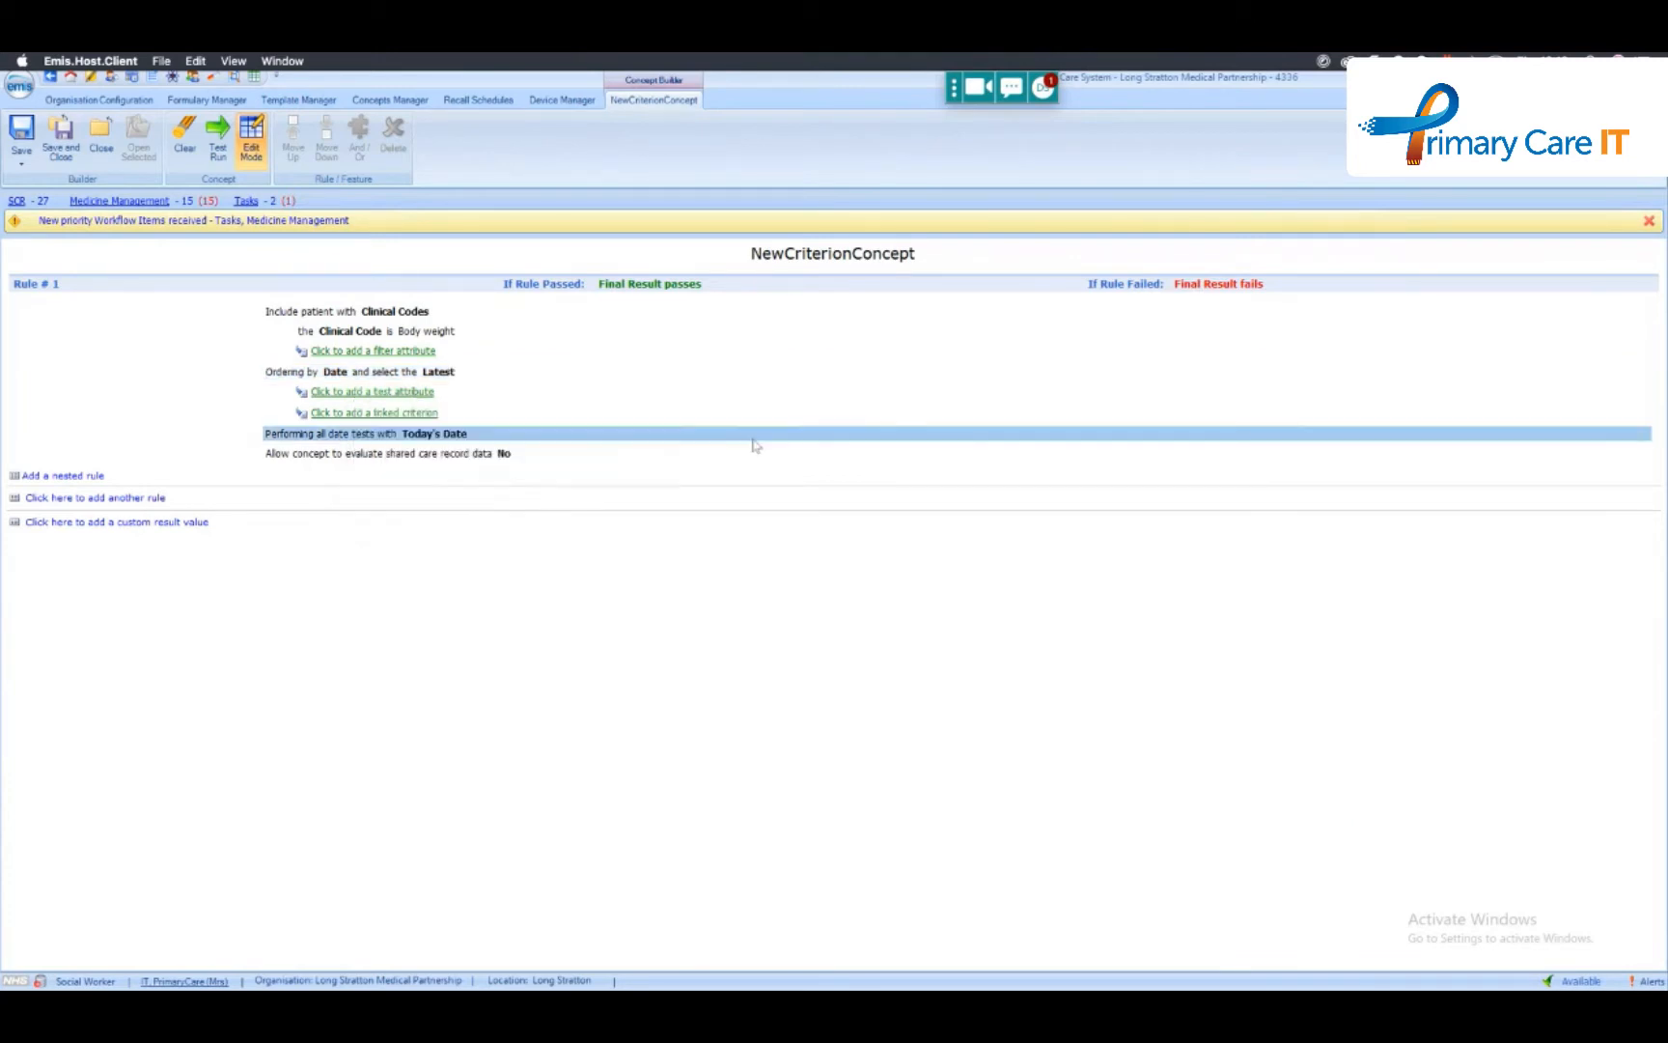
left_click(384, 412)
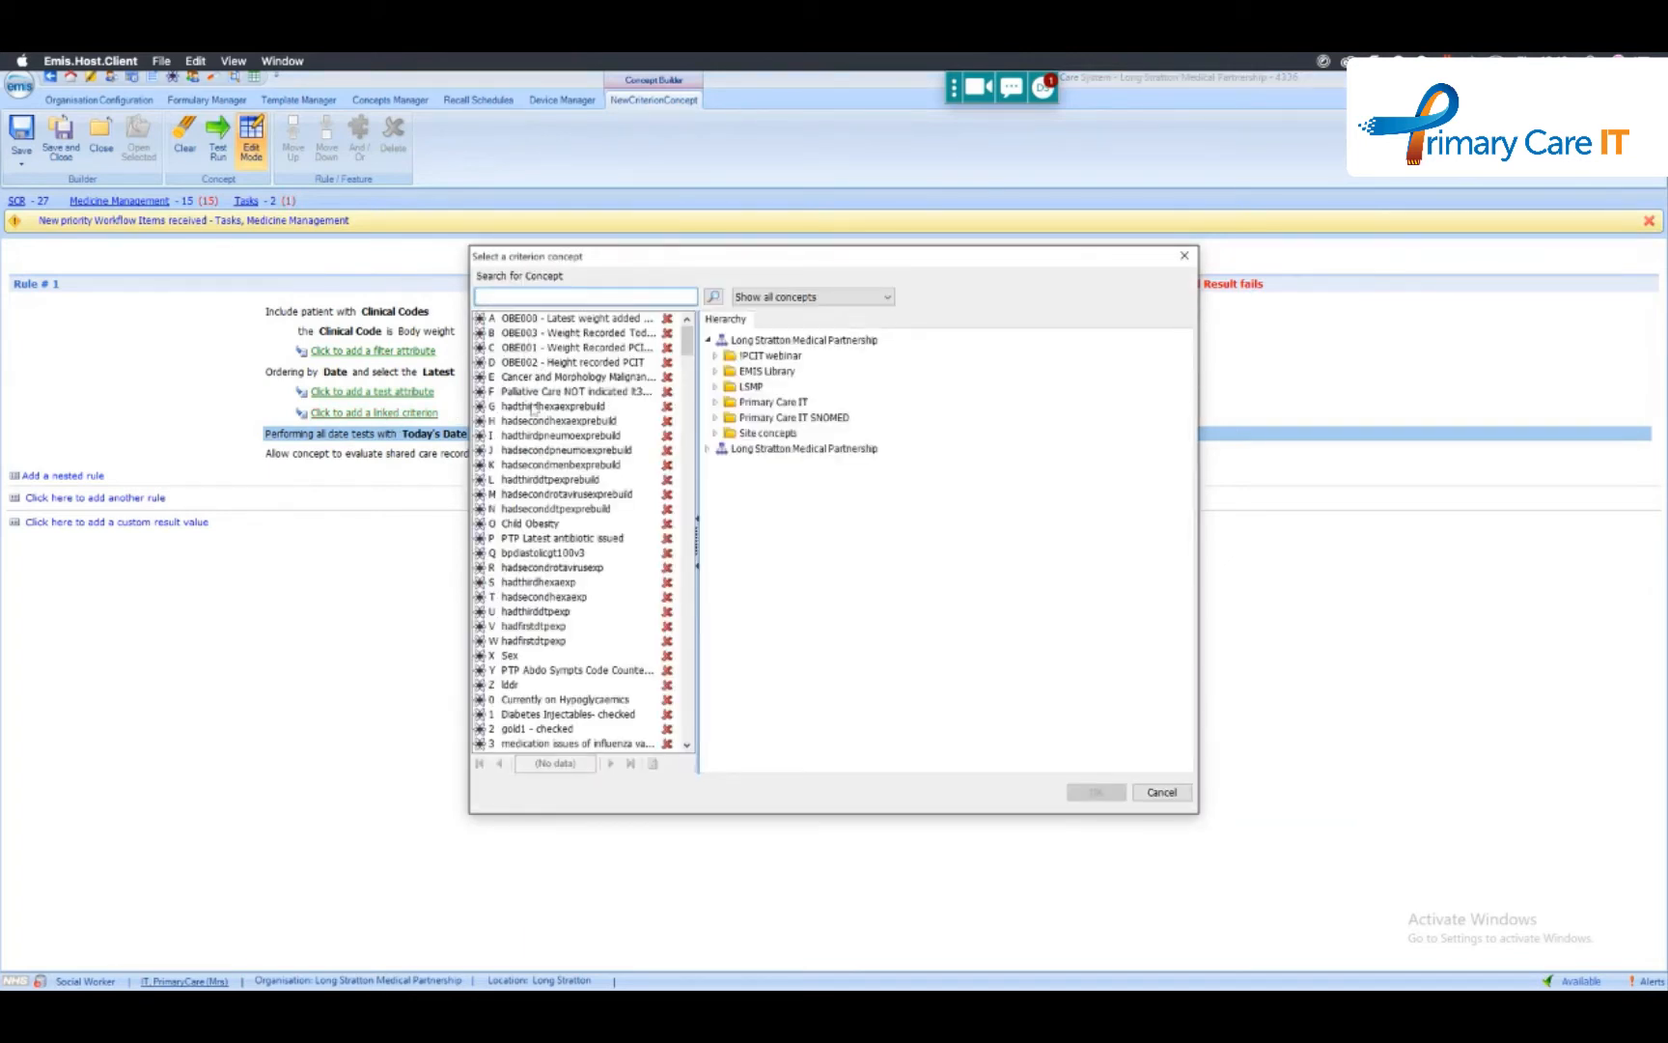
left_click(1184, 792)
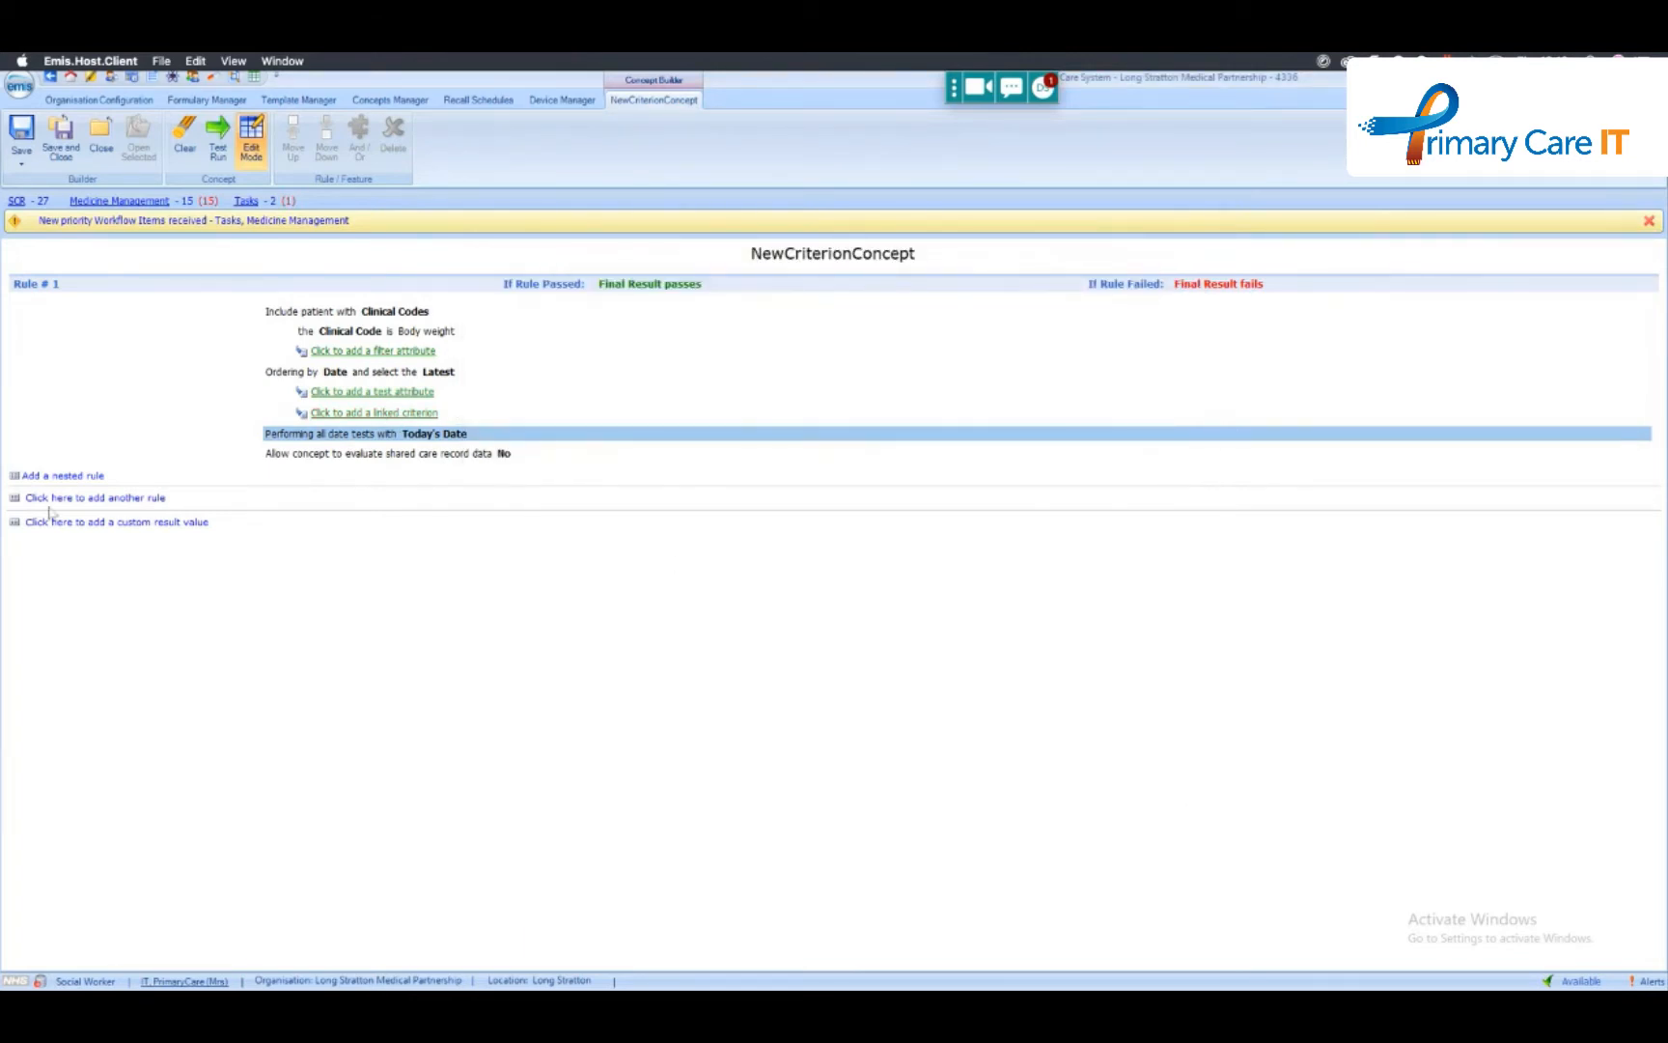
- Add a custom result value that returns the fixed value 1 if the concept passes
left_click(108, 523)
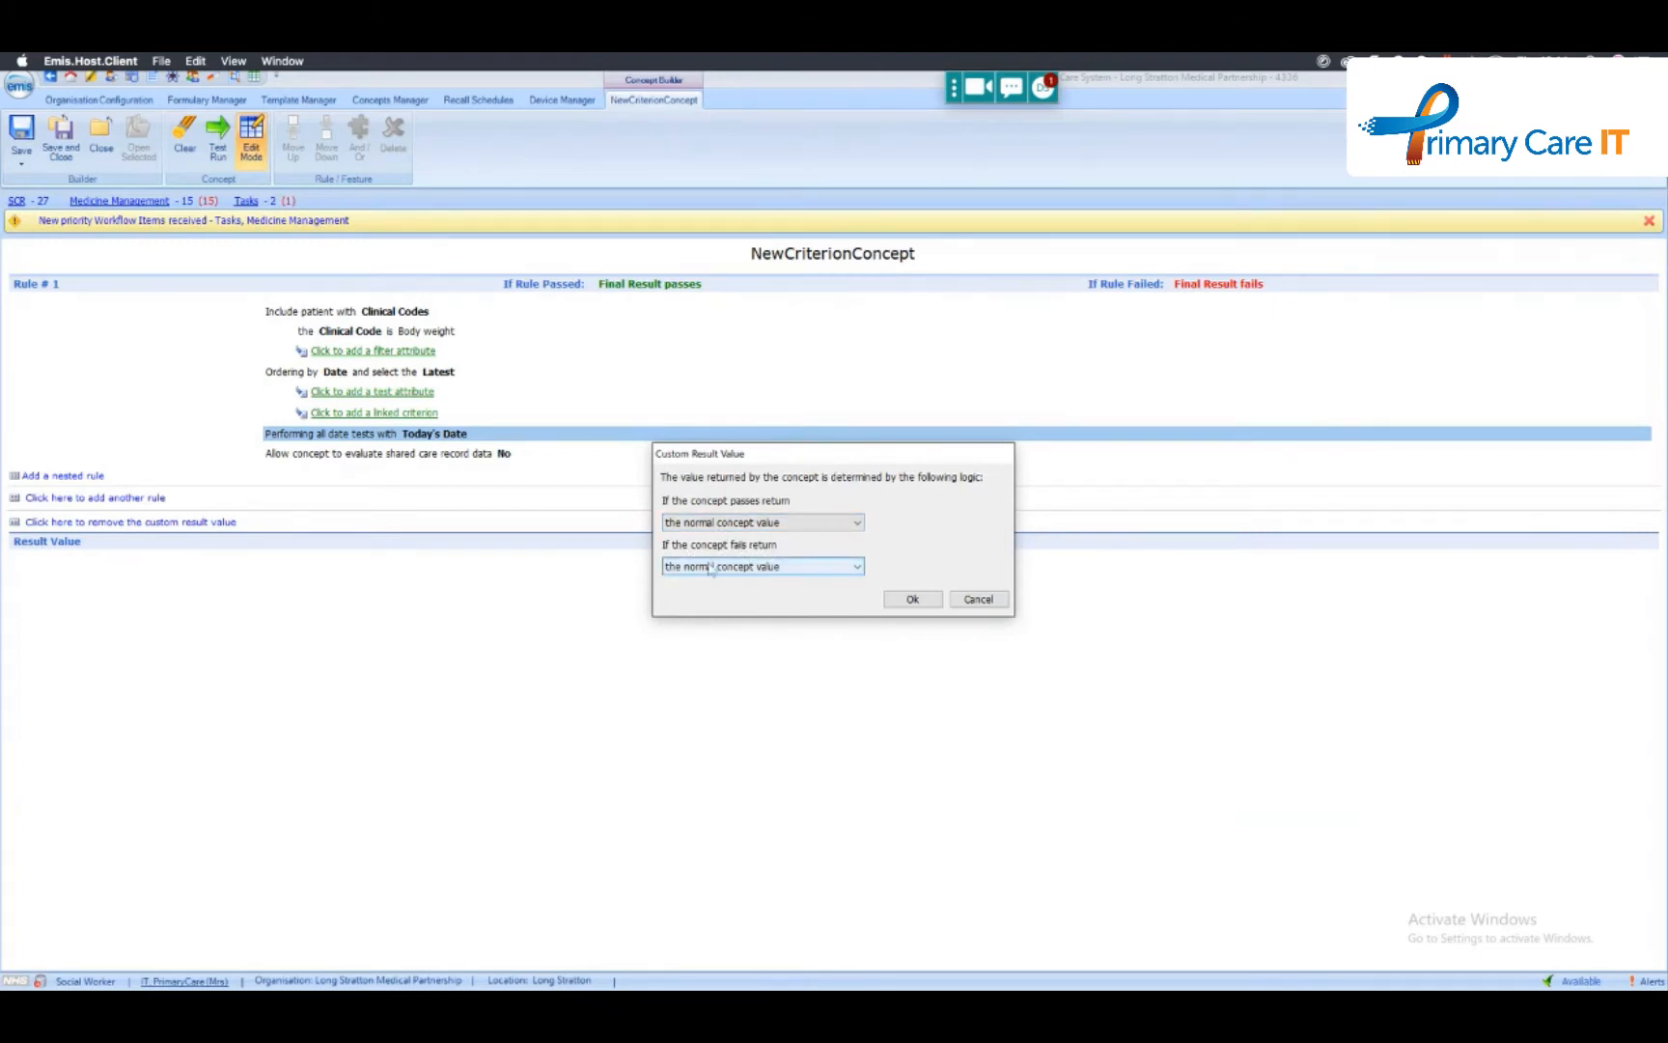
left_click(857, 526)
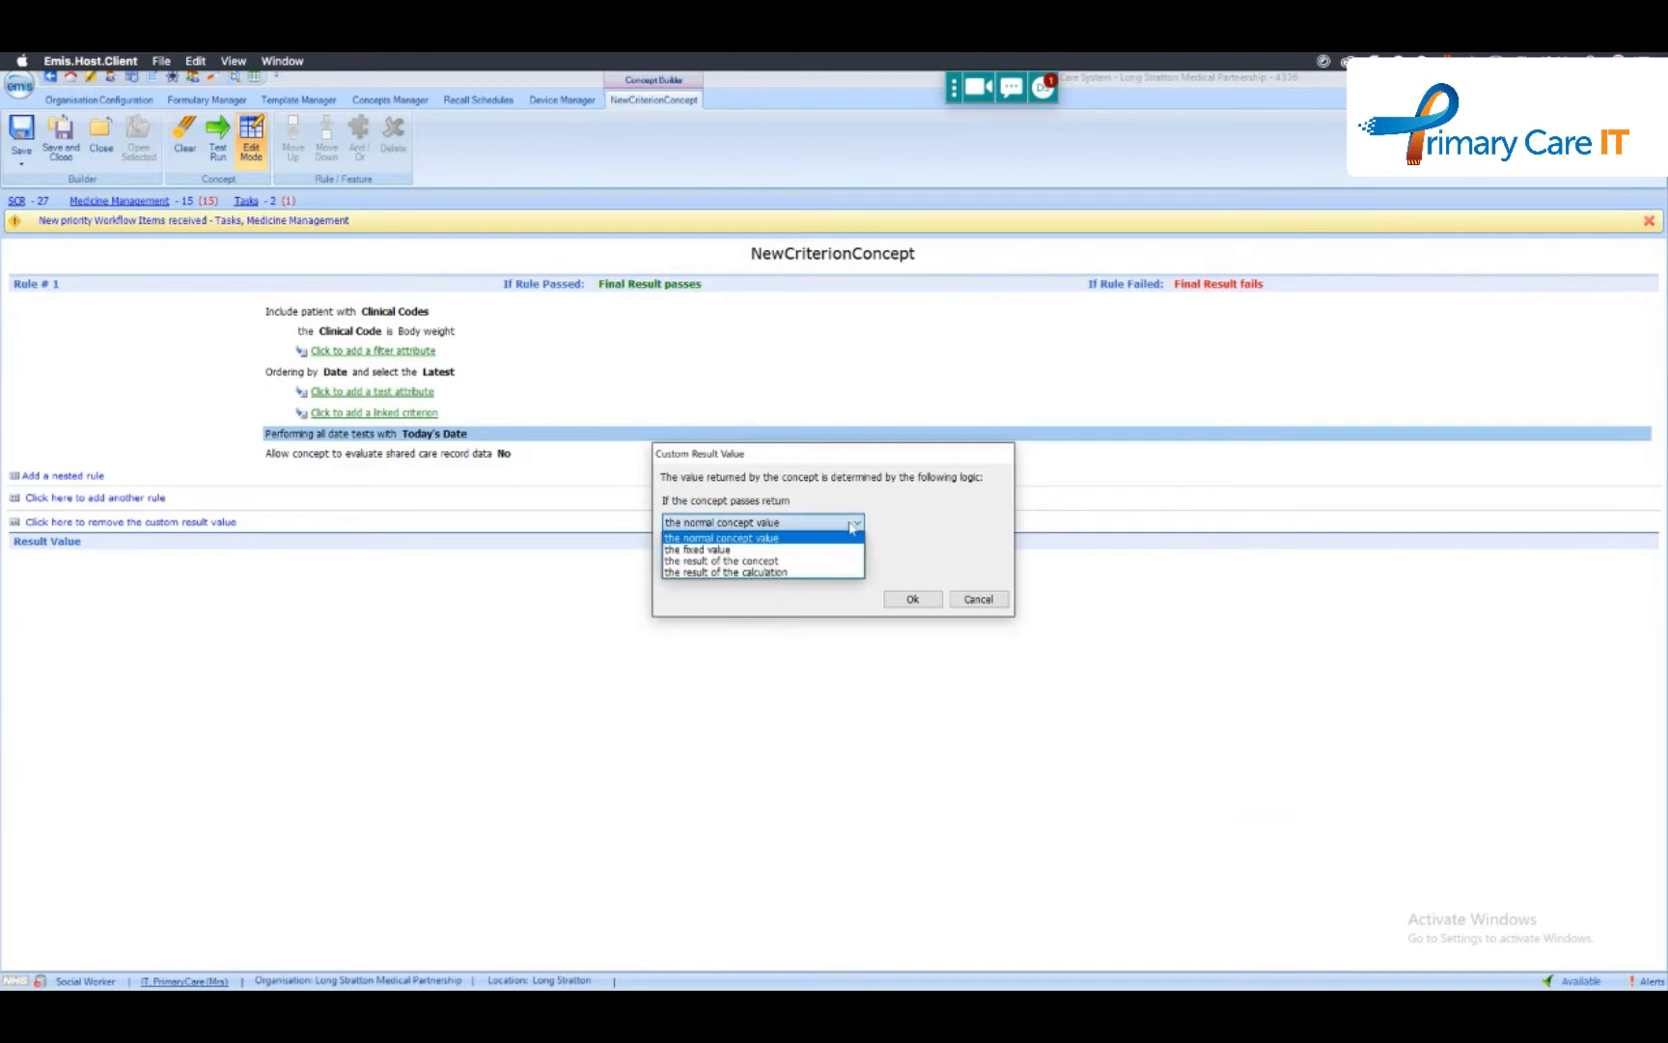
left_click(689, 549)
left_click(903, 525)
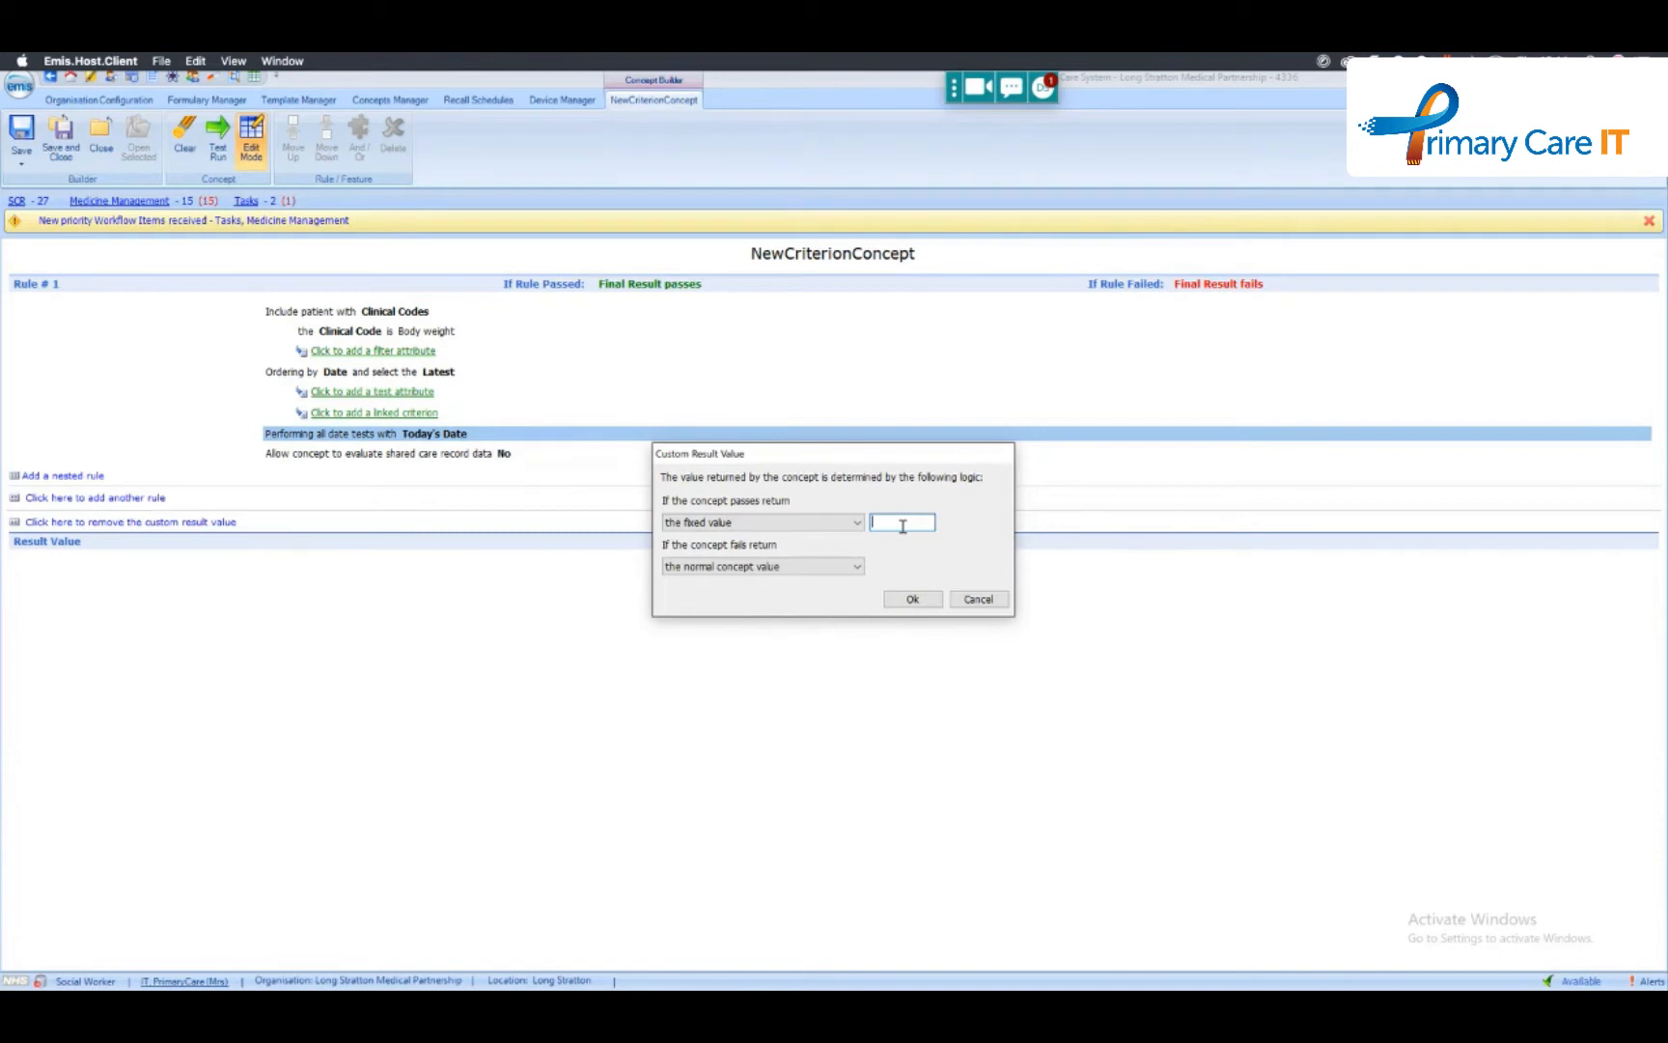
type("1")
- Change the pass result to the result of the concept and look through the concepts offered
left_click(858, 527)
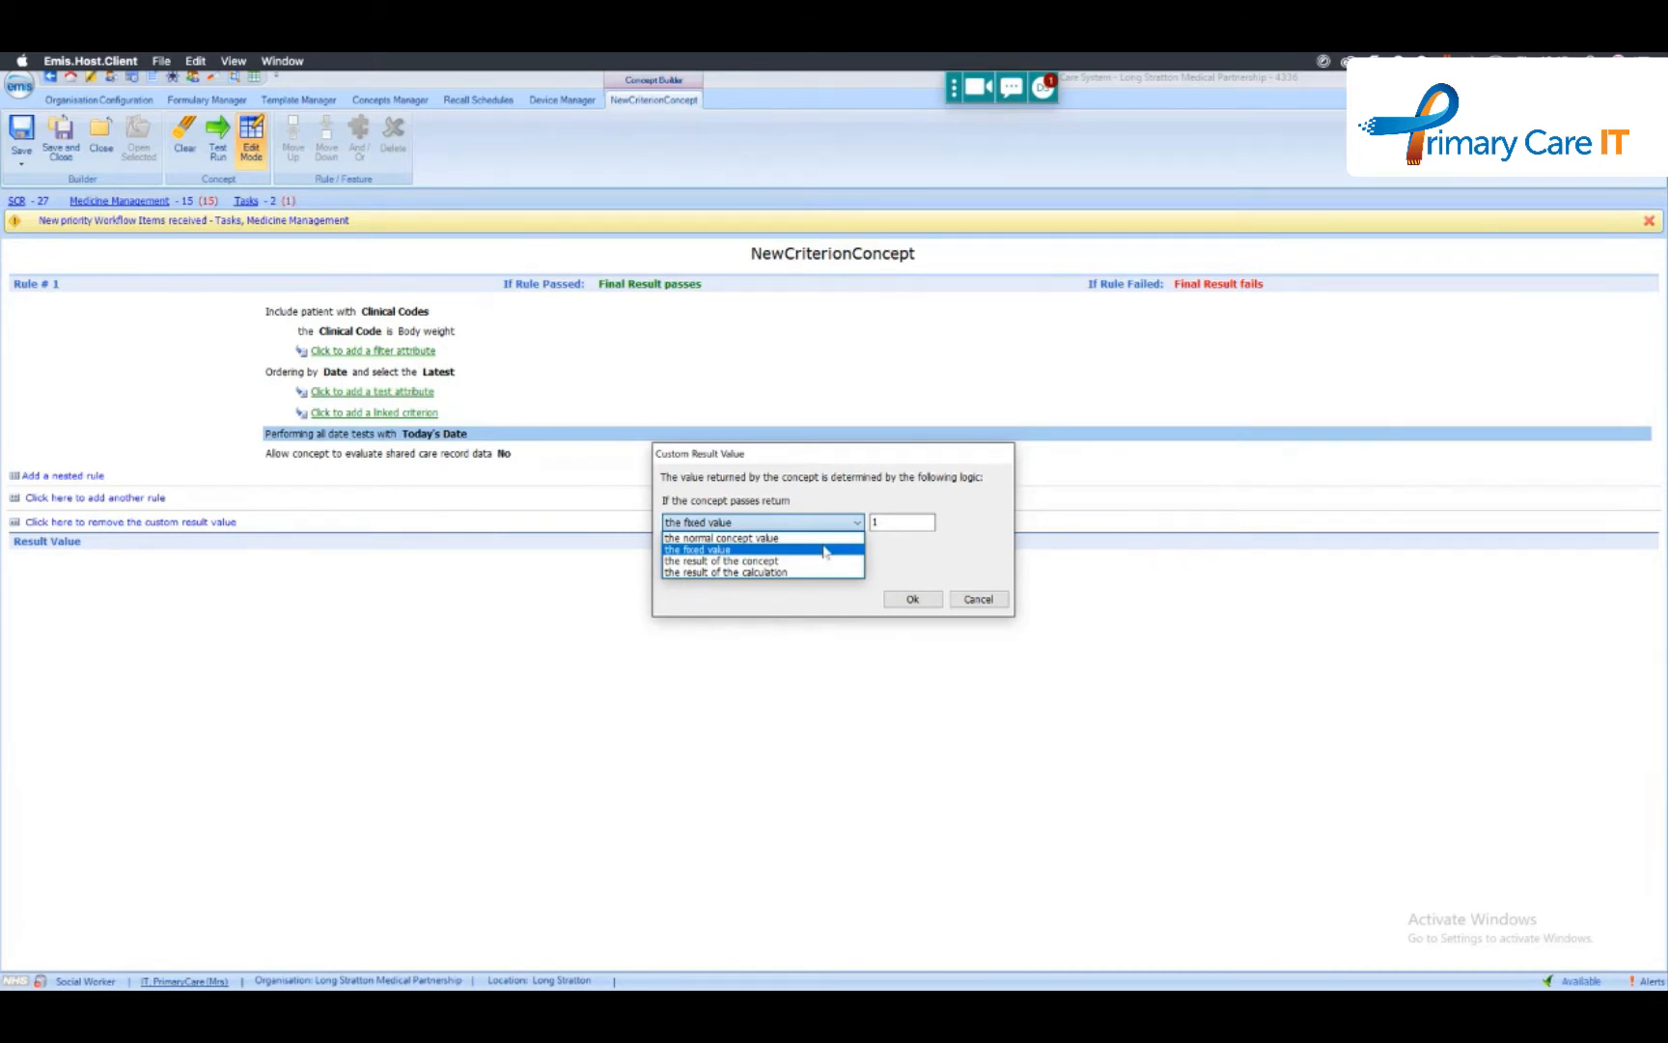
left_click(719, 561)
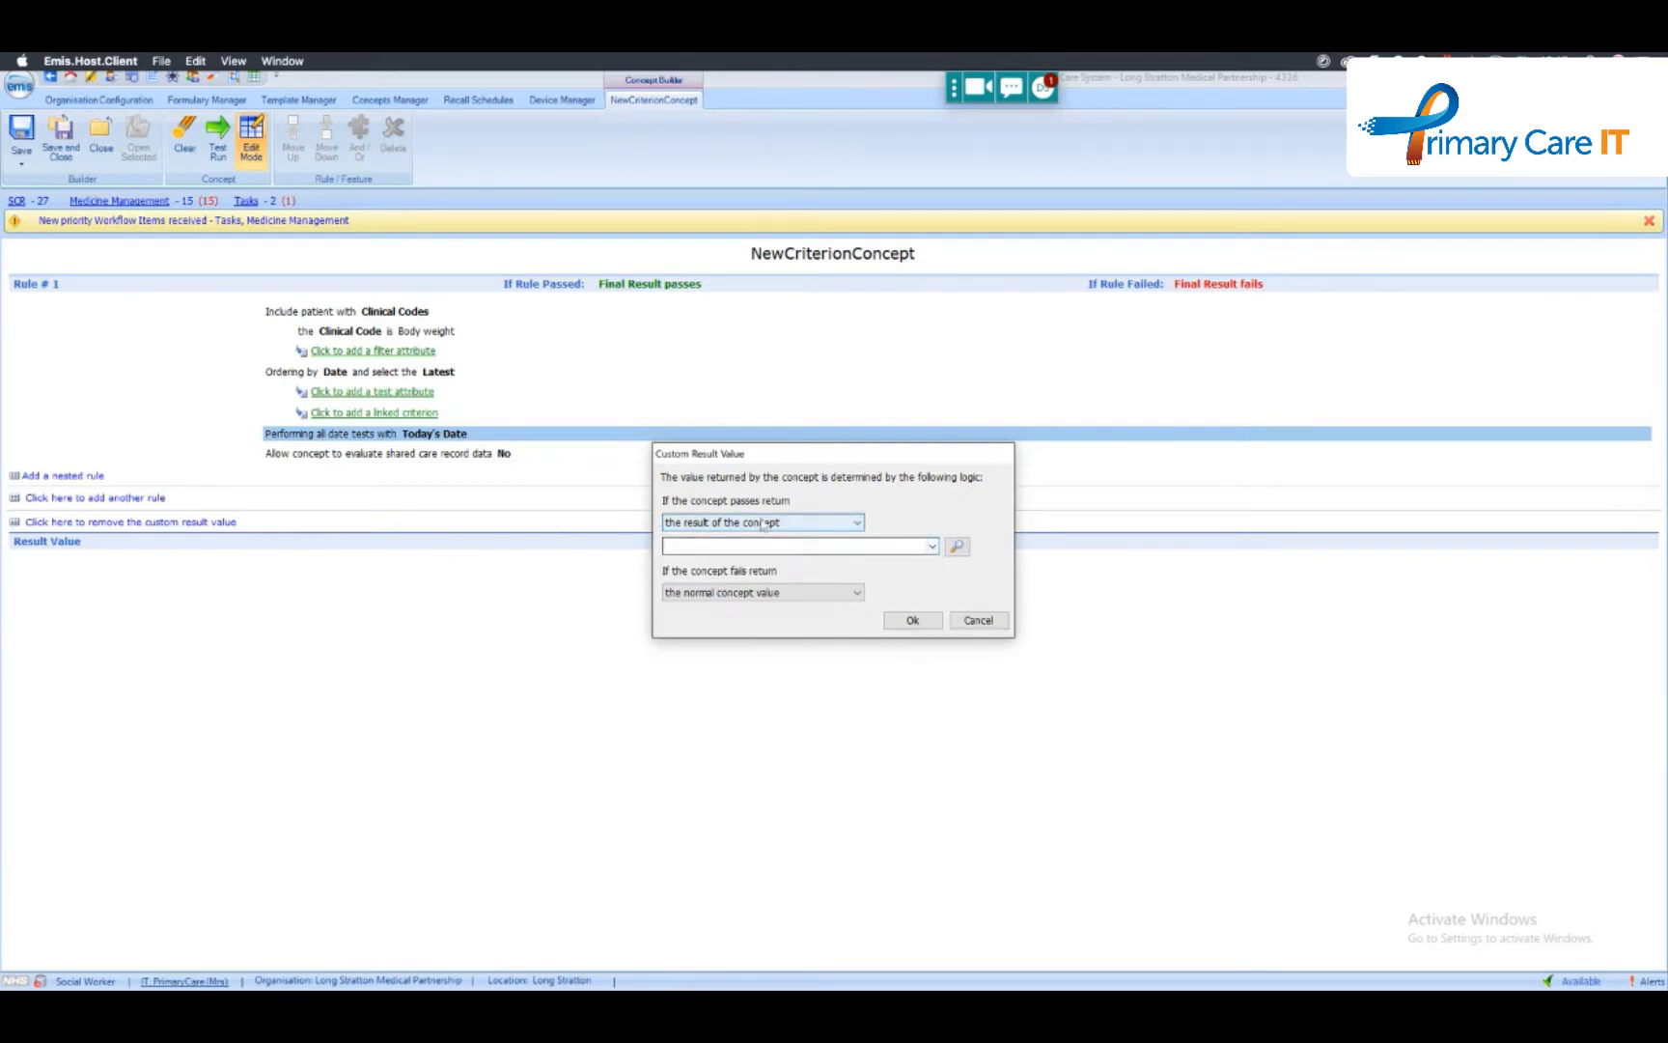
left_click(933, 547)
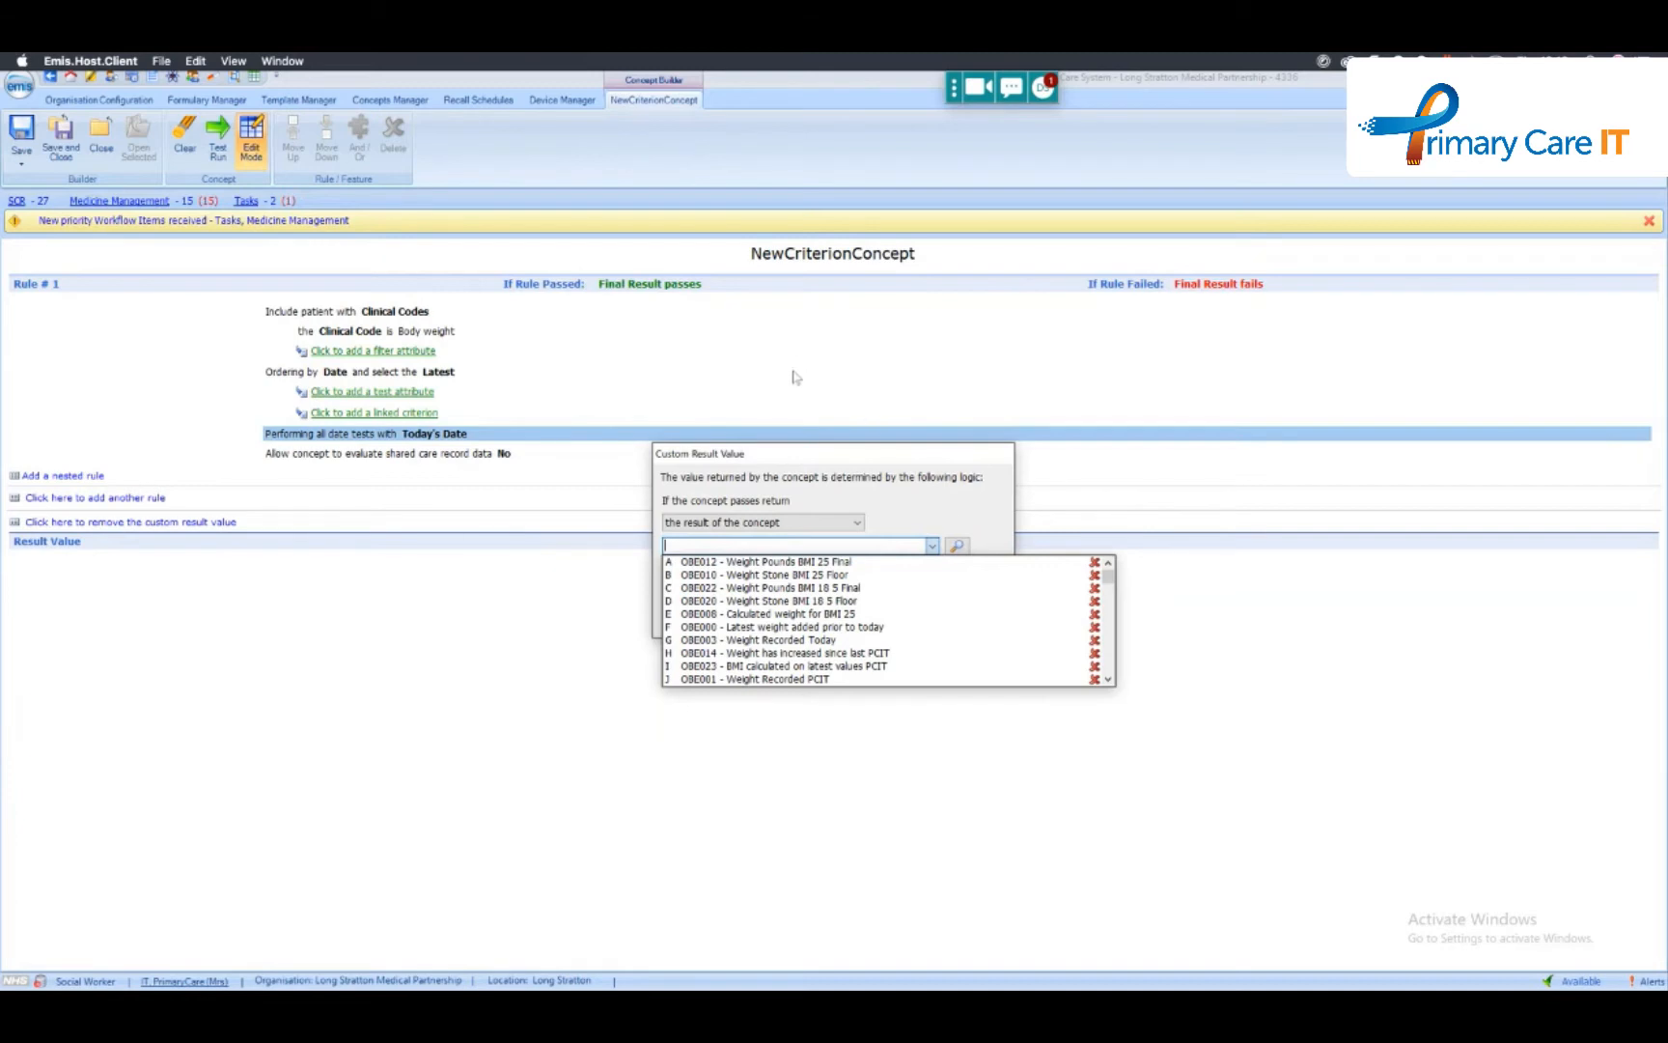
left_click(860, 524)
- Set the pass result to the result of the calculation and add a Body weight code parameter named wt
left_click(859, 523)
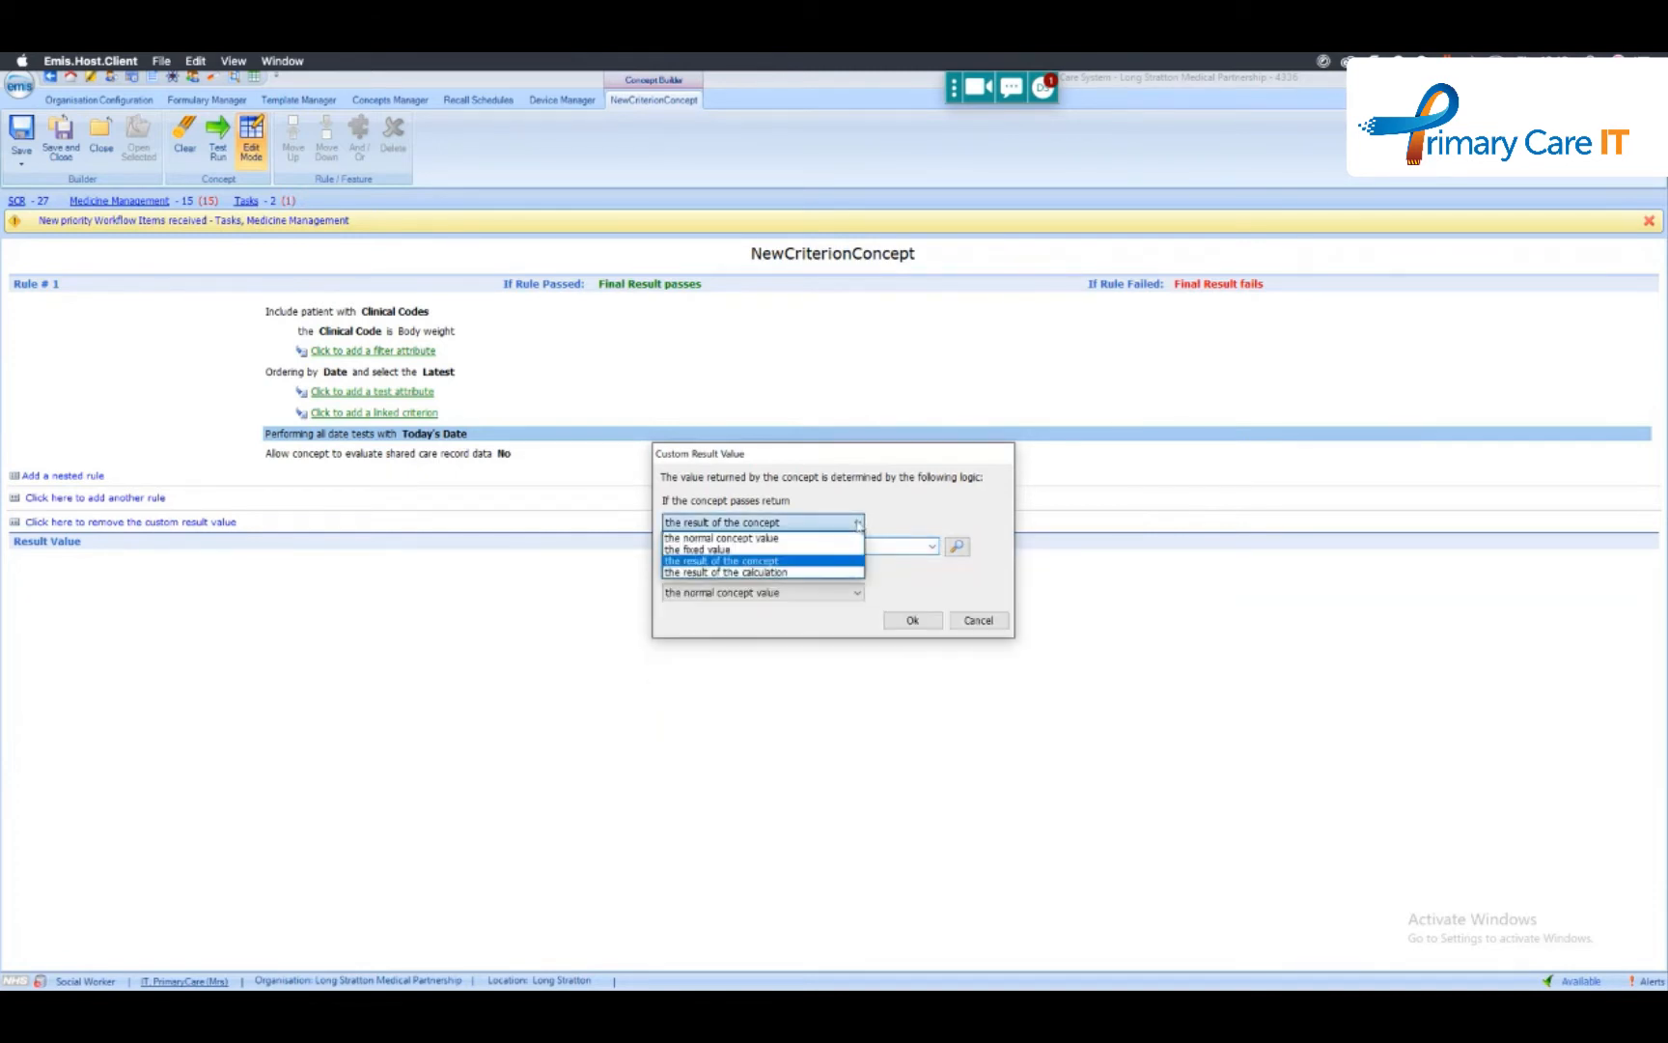
left_click(720, 573)
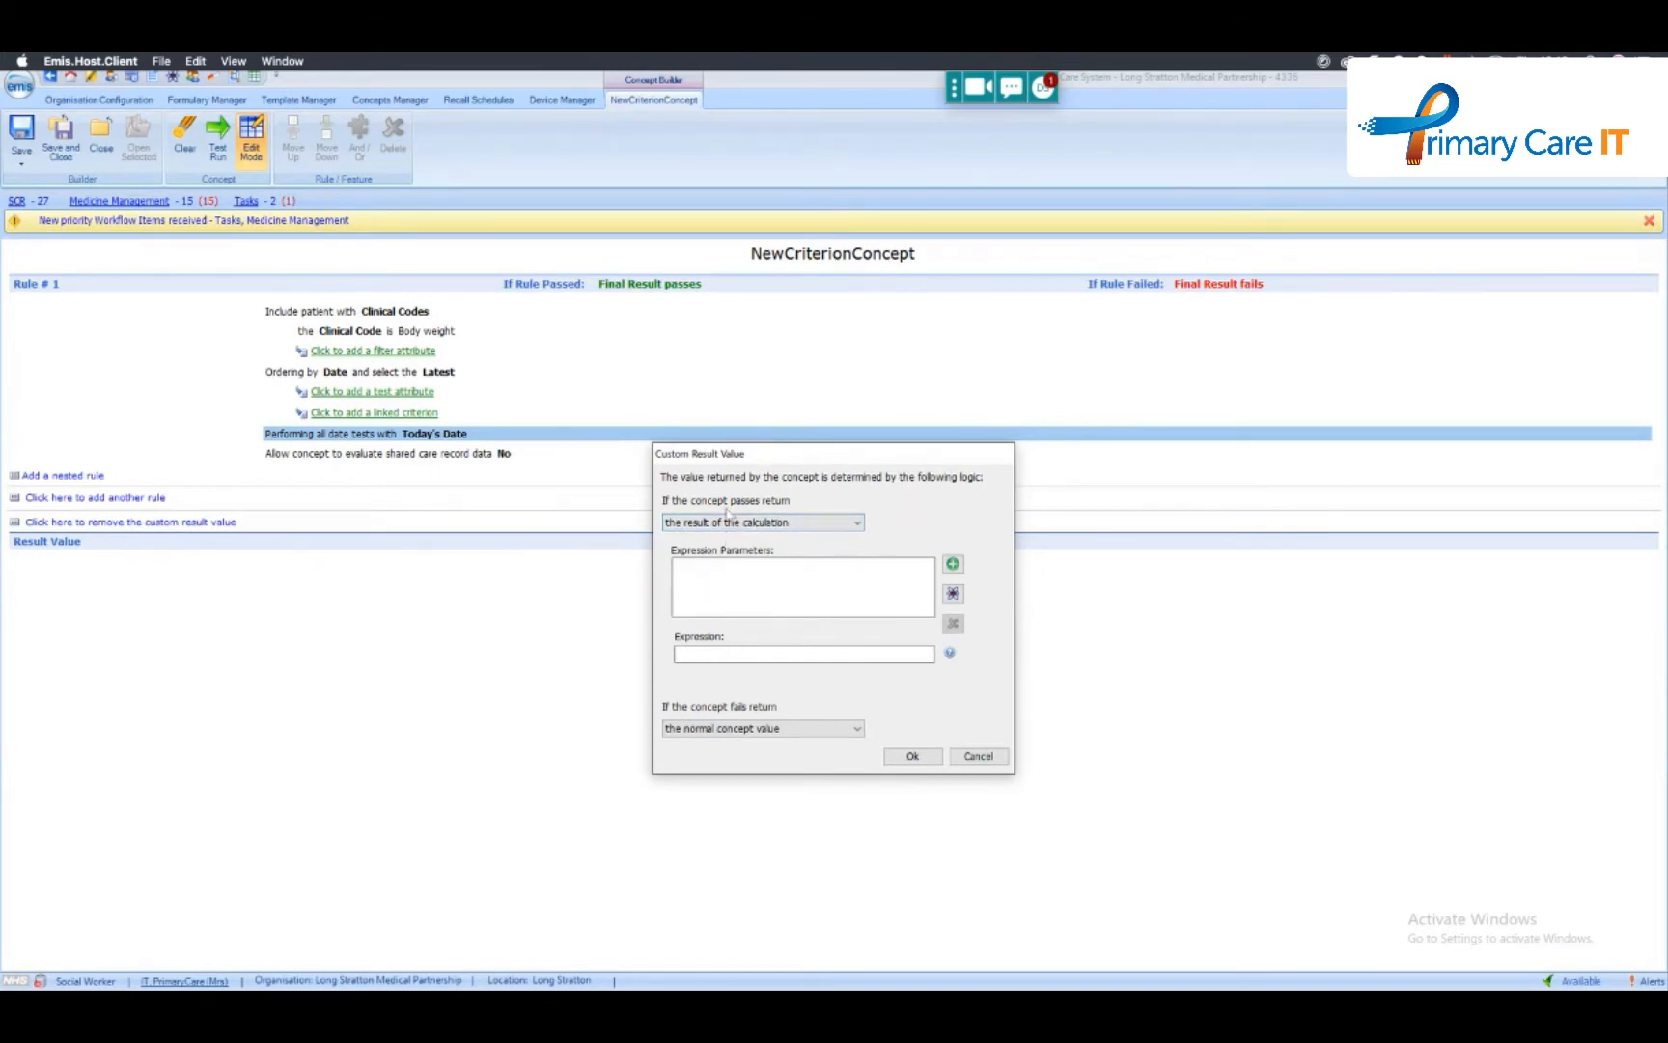
left_click(952, 563)
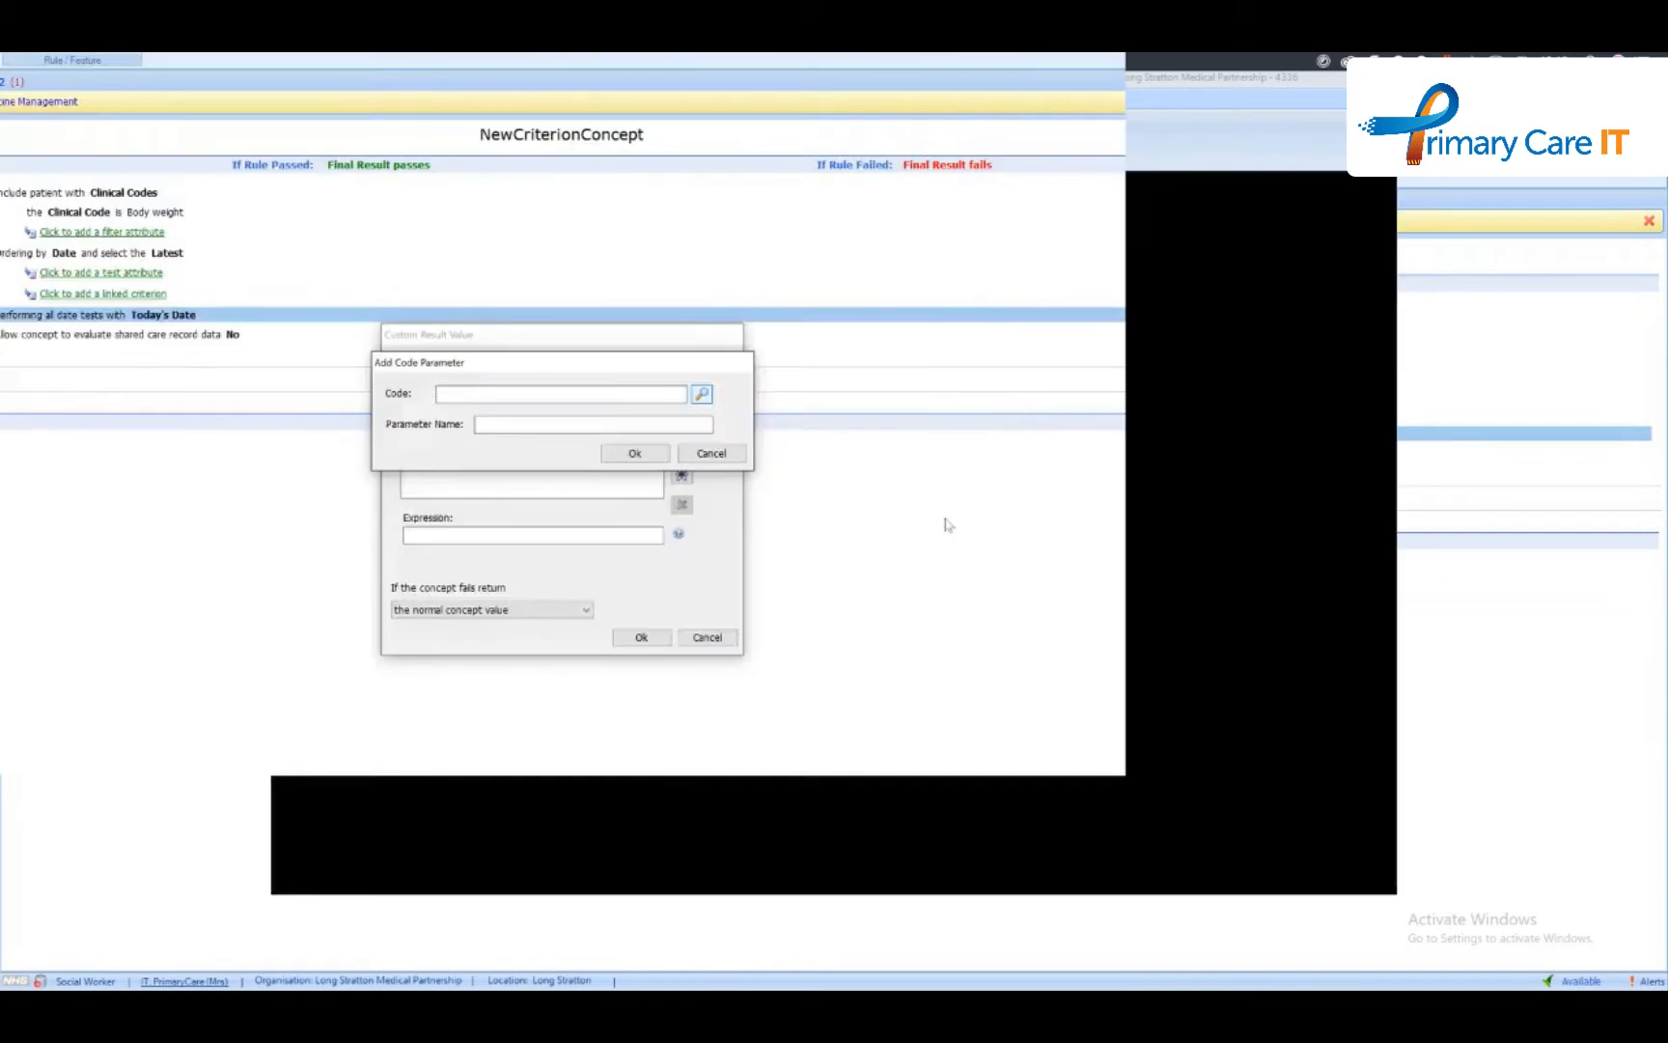
left_click(702, 394)
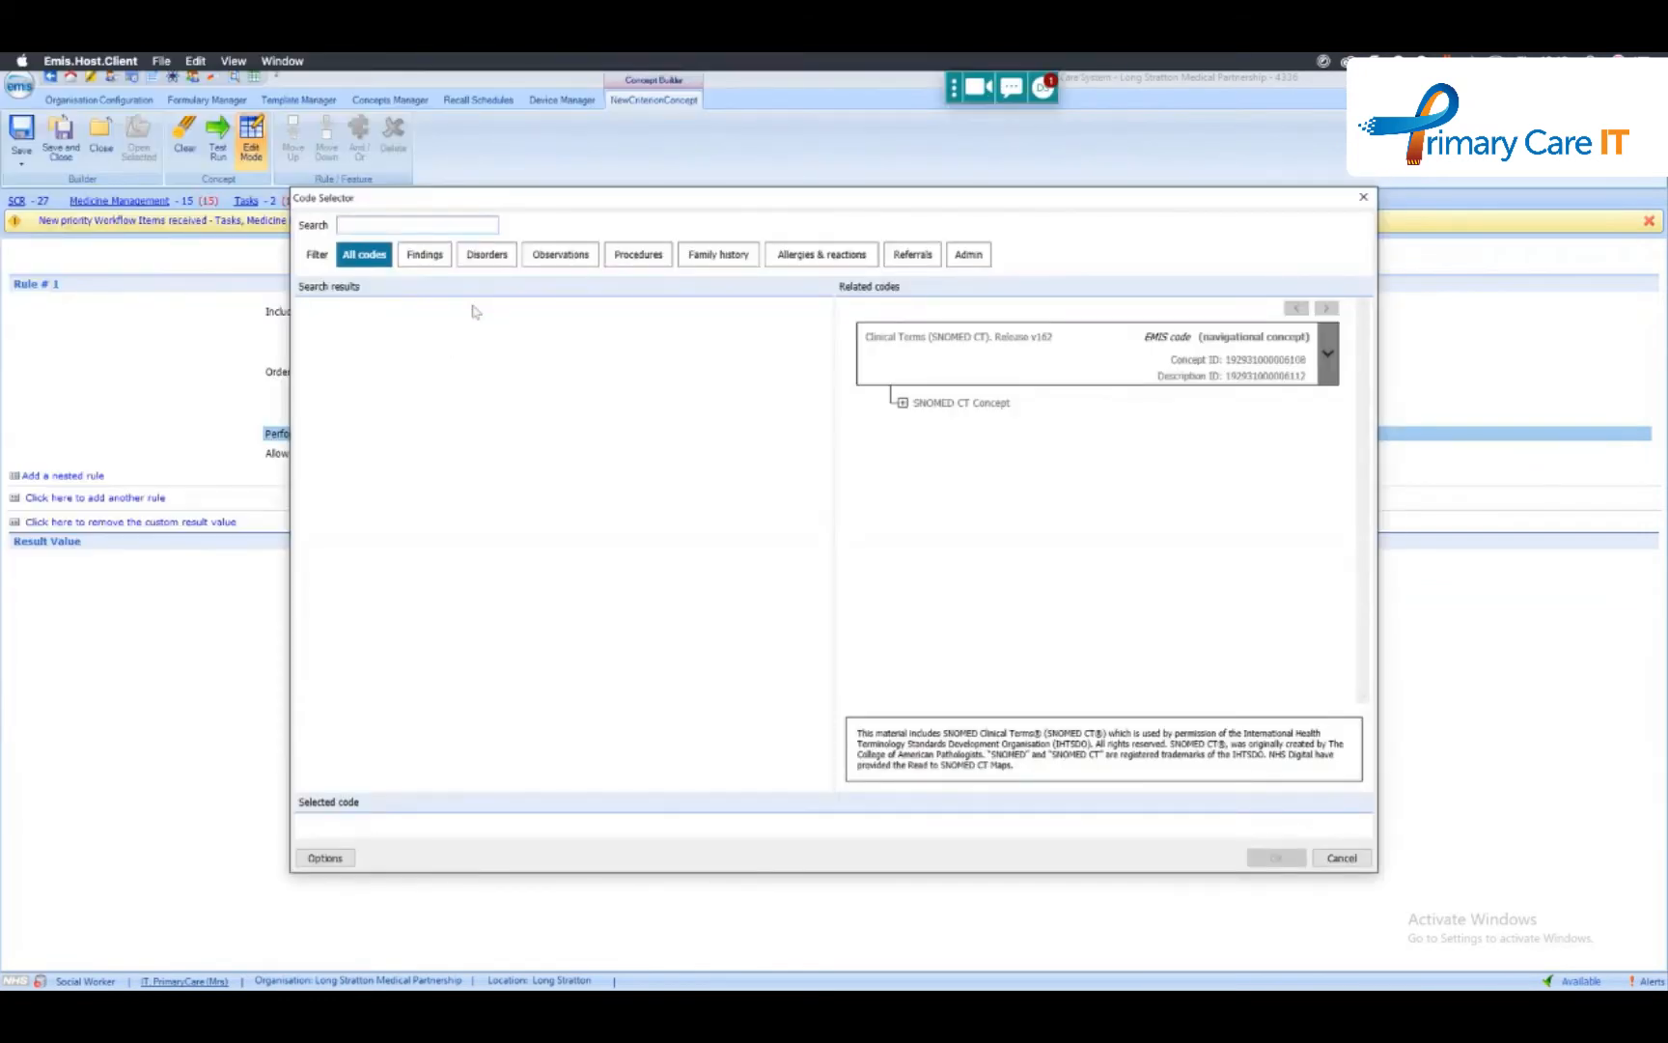
type("wigh")
key("BackSpace")
key("BackSpace")
key("BackSpace")
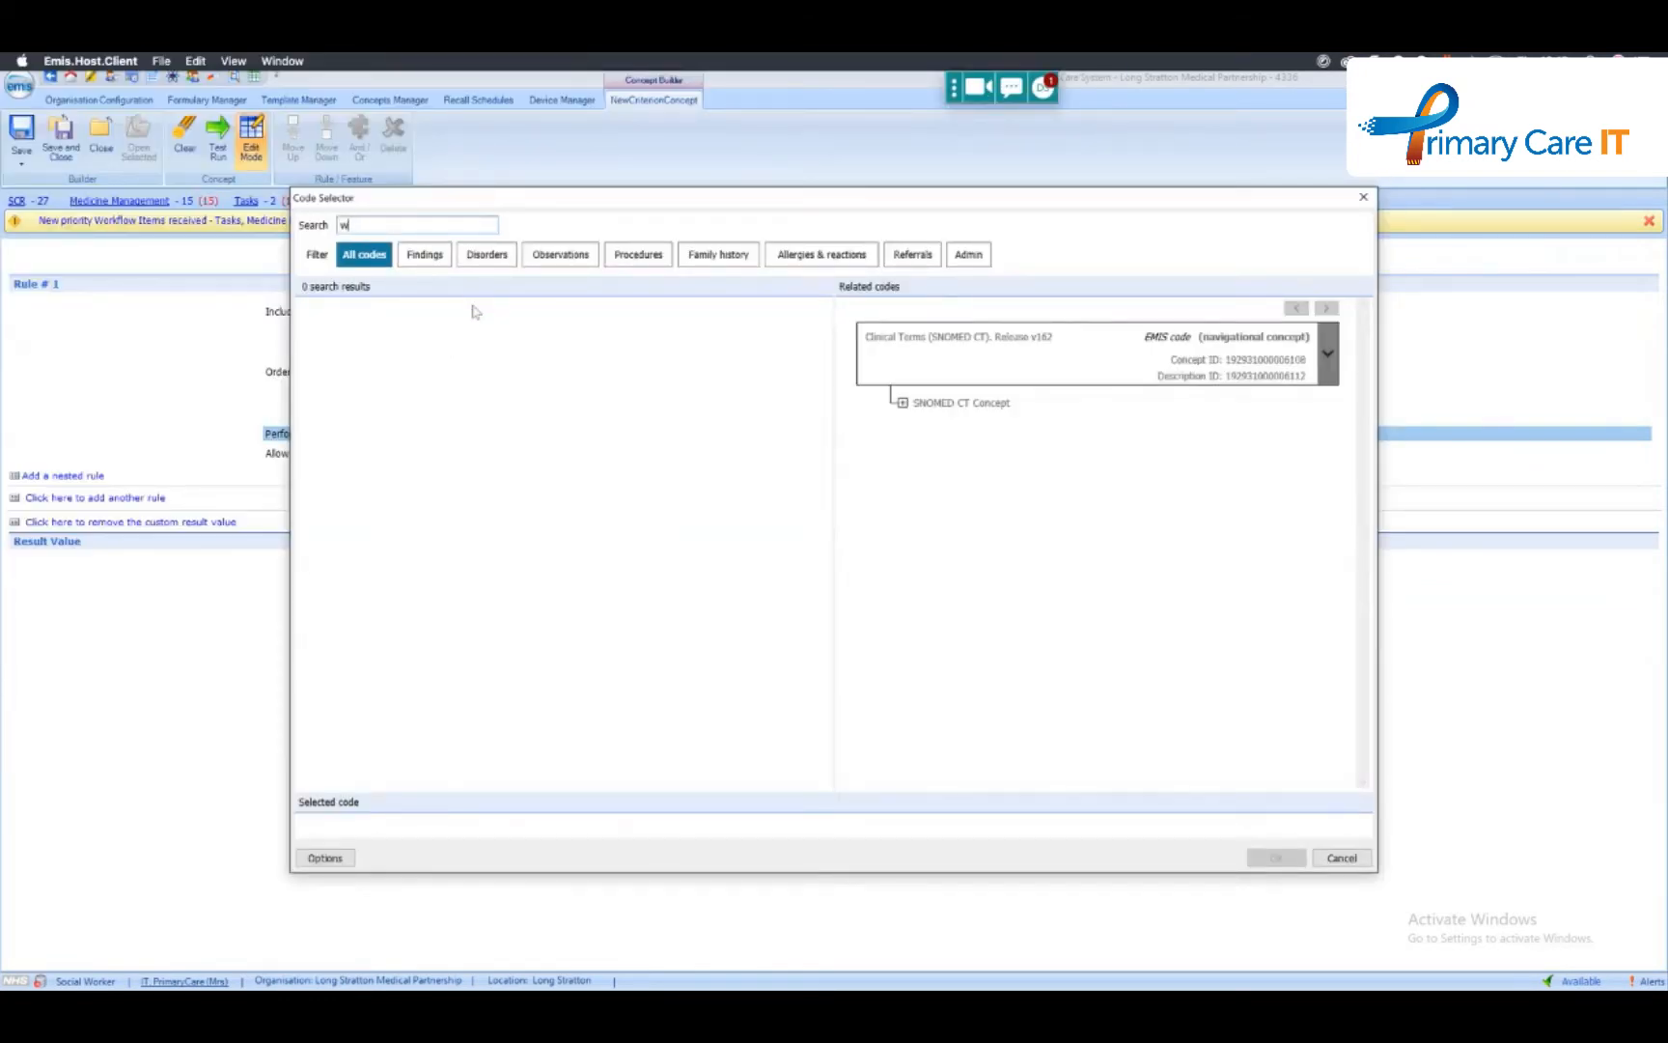
type("eigh")
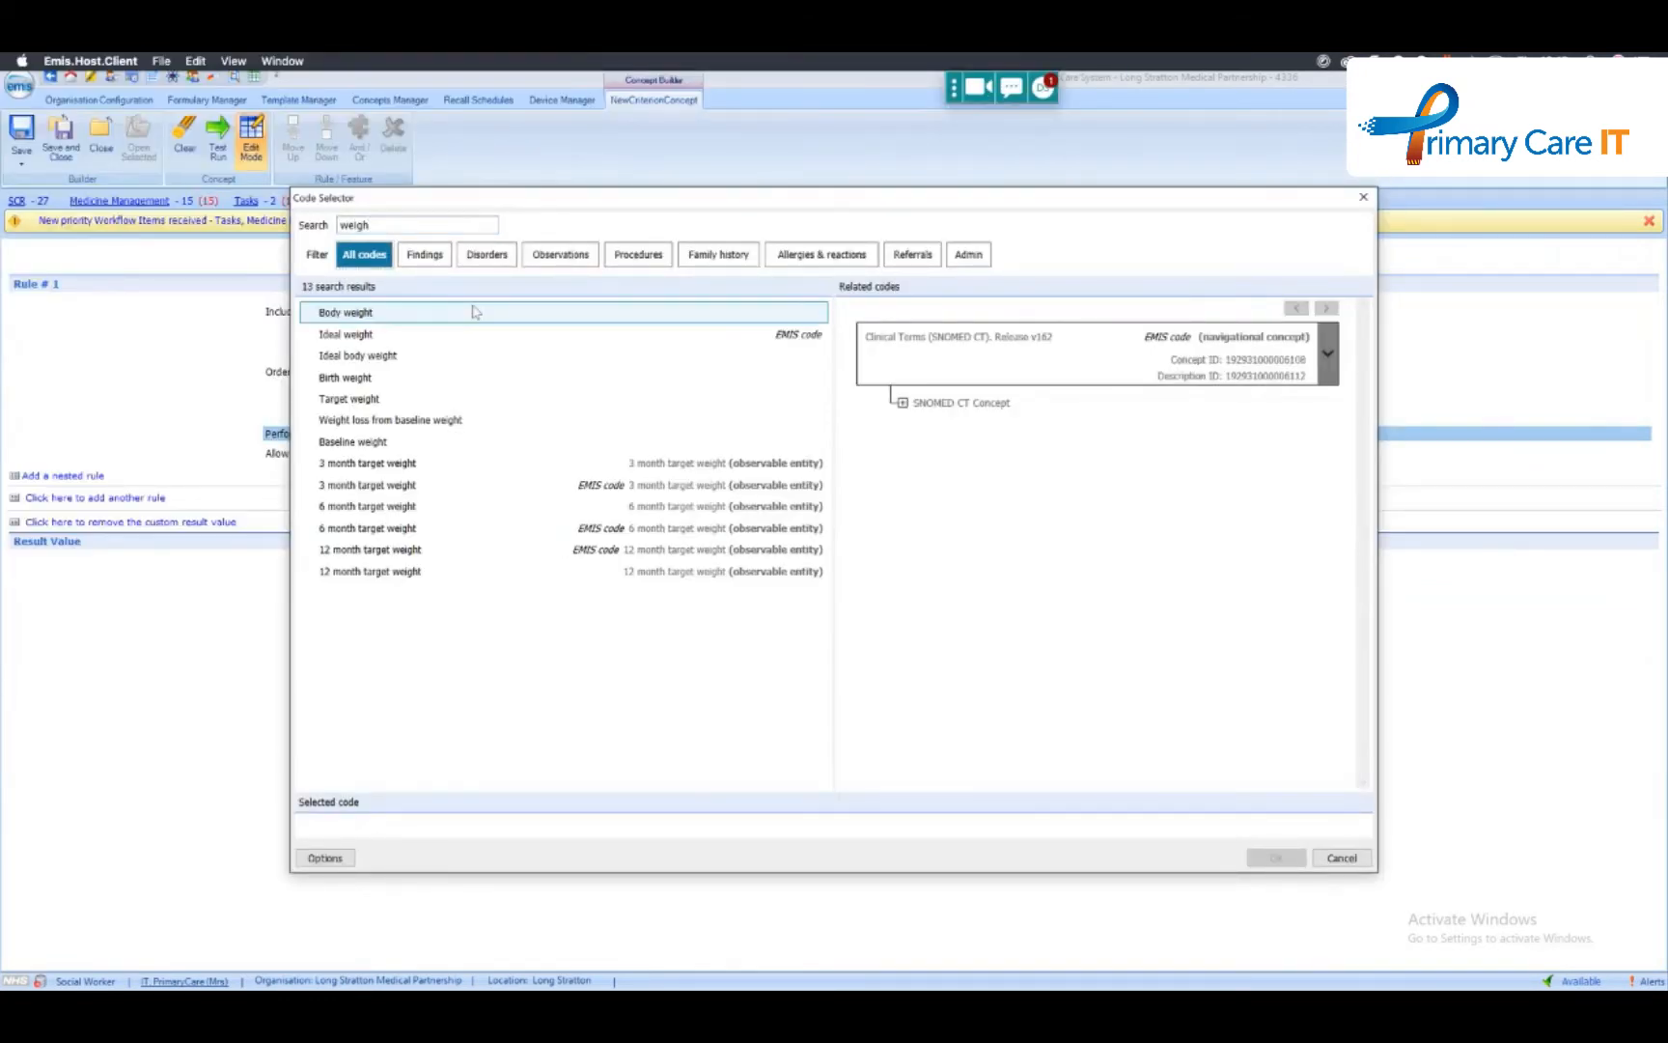
double_click(436, 312)
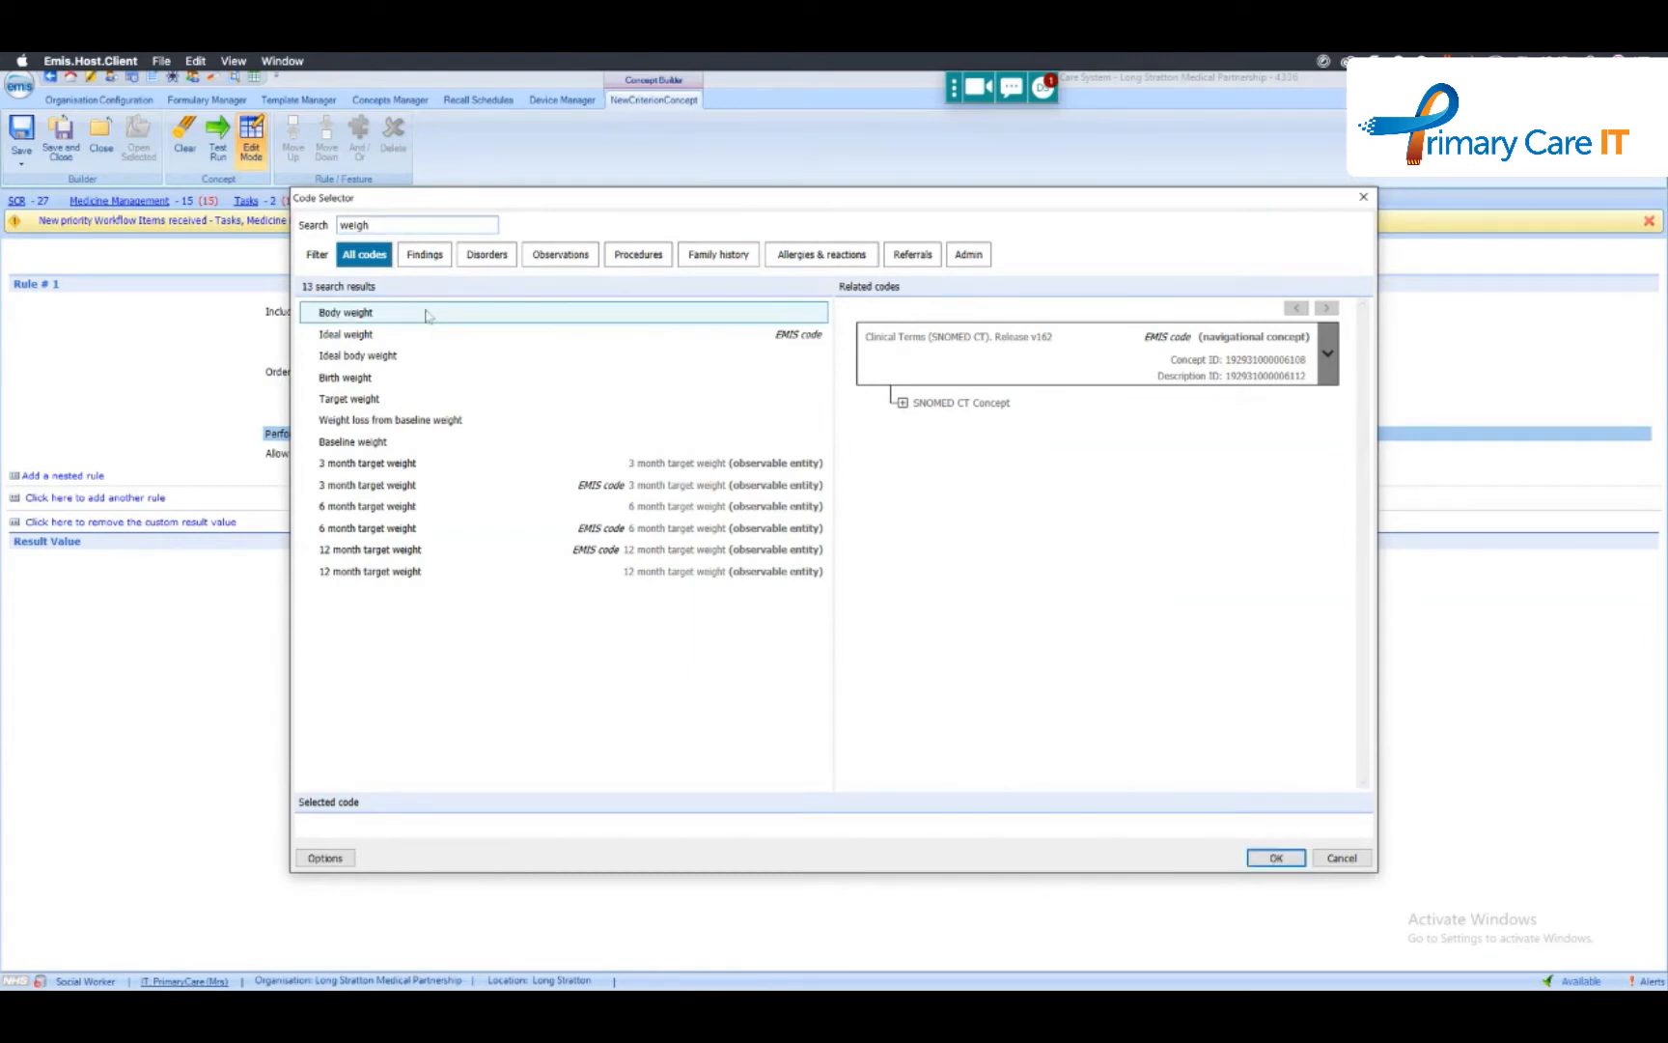
left_click(869, 544)
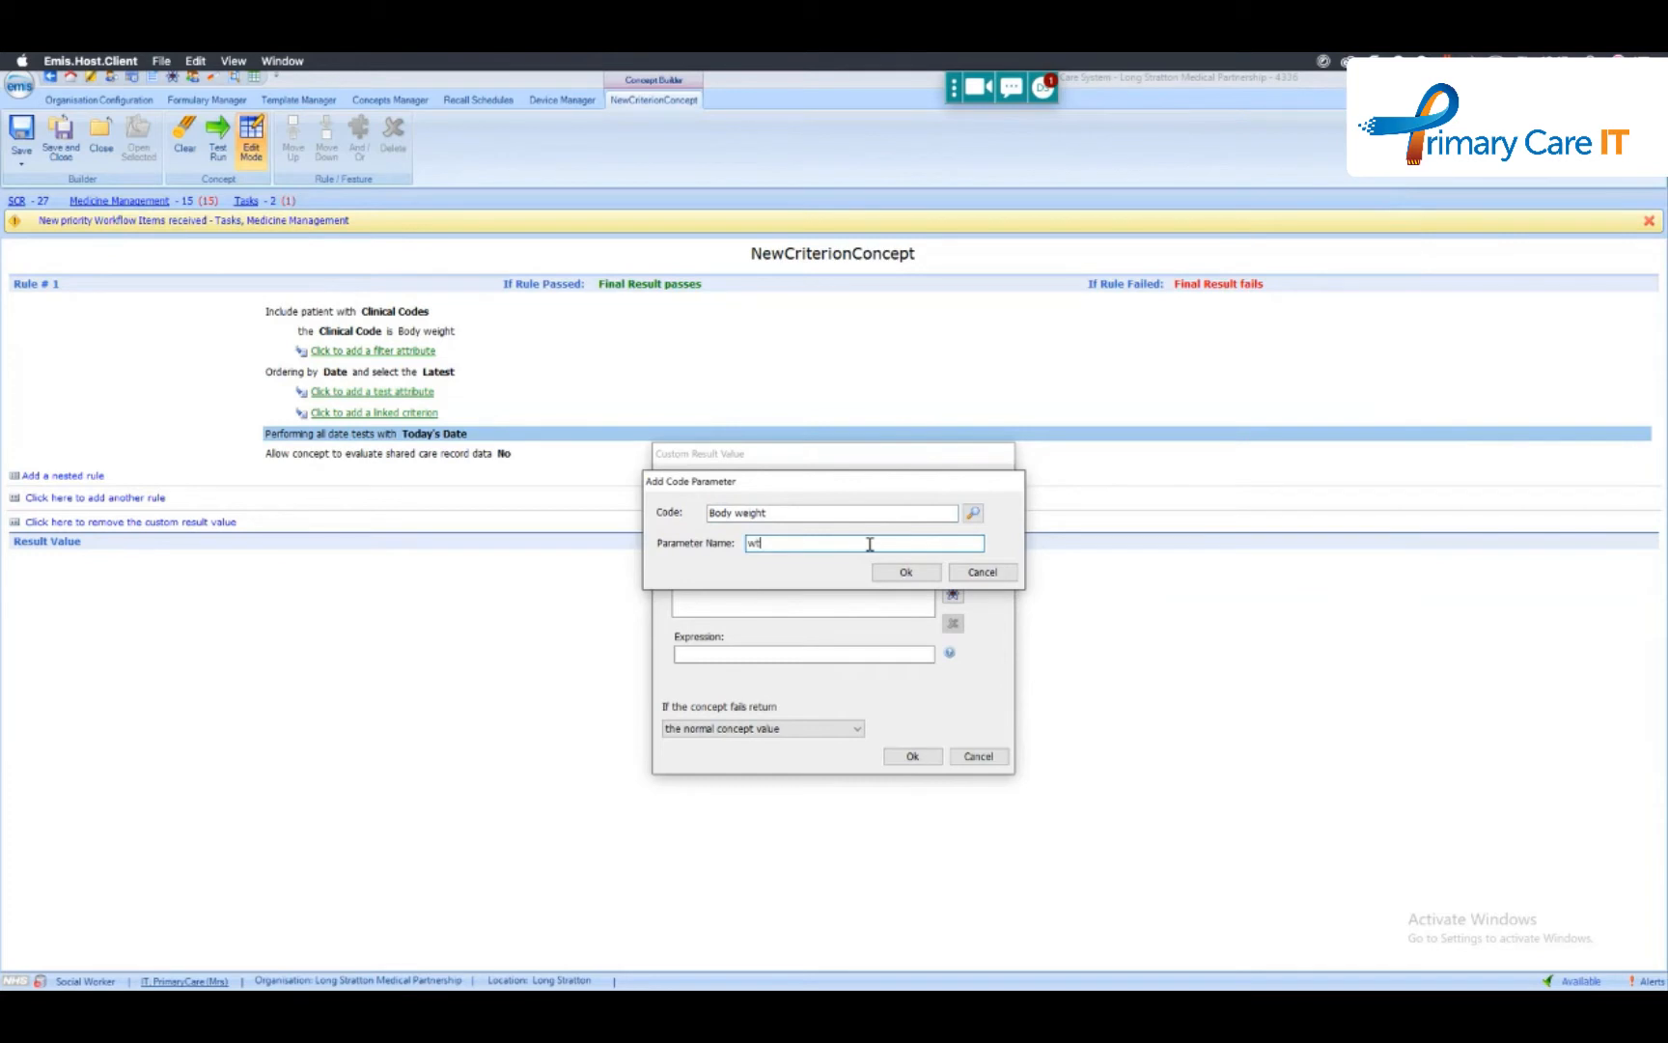
type("wt")
left_click(913, 573)
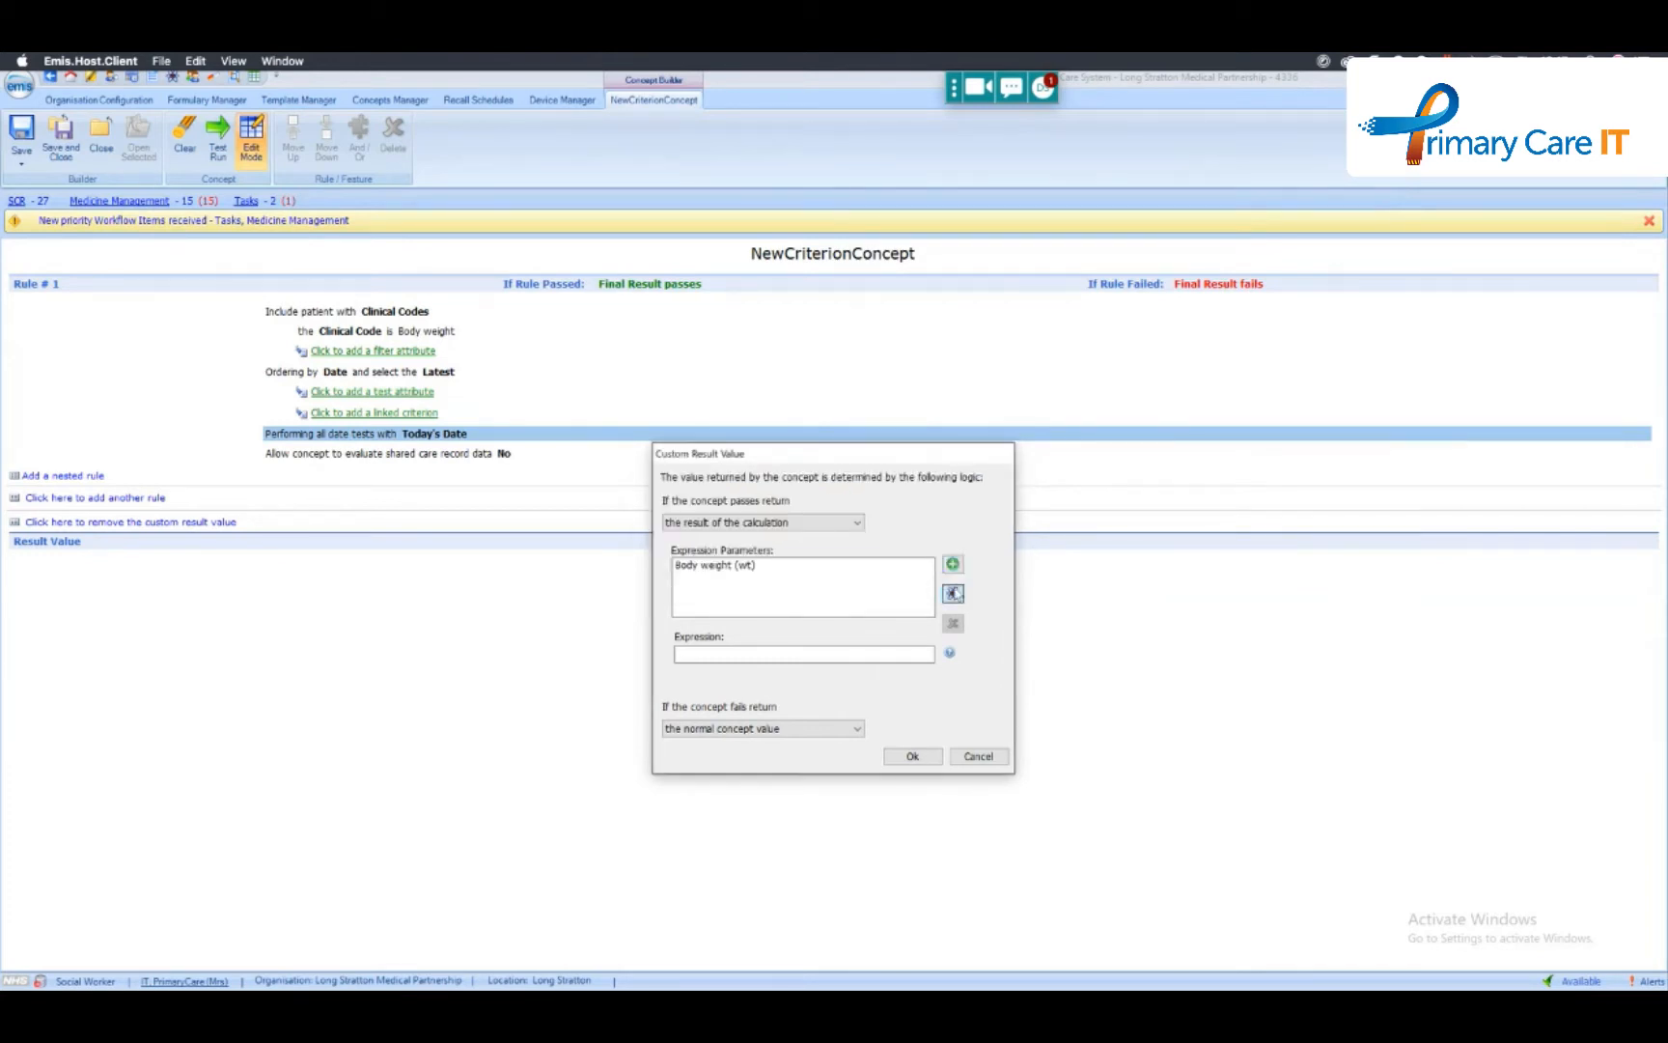
- Add the concept OBE023 - BMI calculated on latest values PCIT as a calculation parameter named bmi
left_click(954, 593)
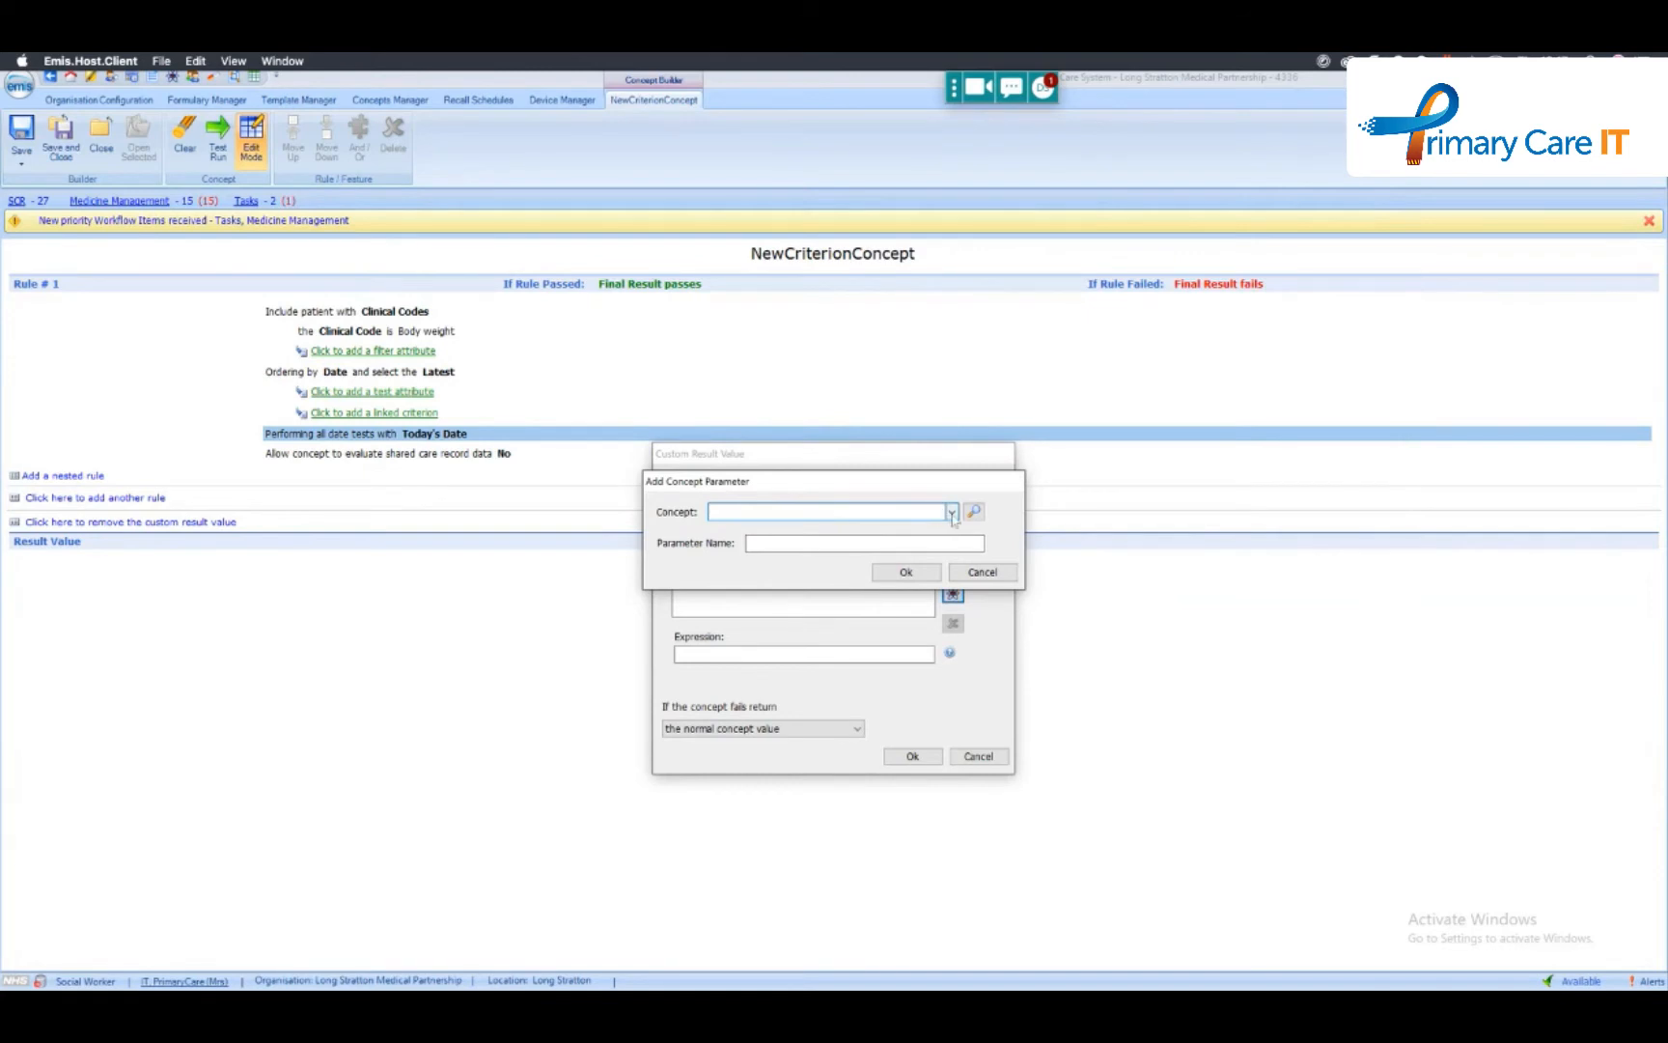
left_click(952, 513)
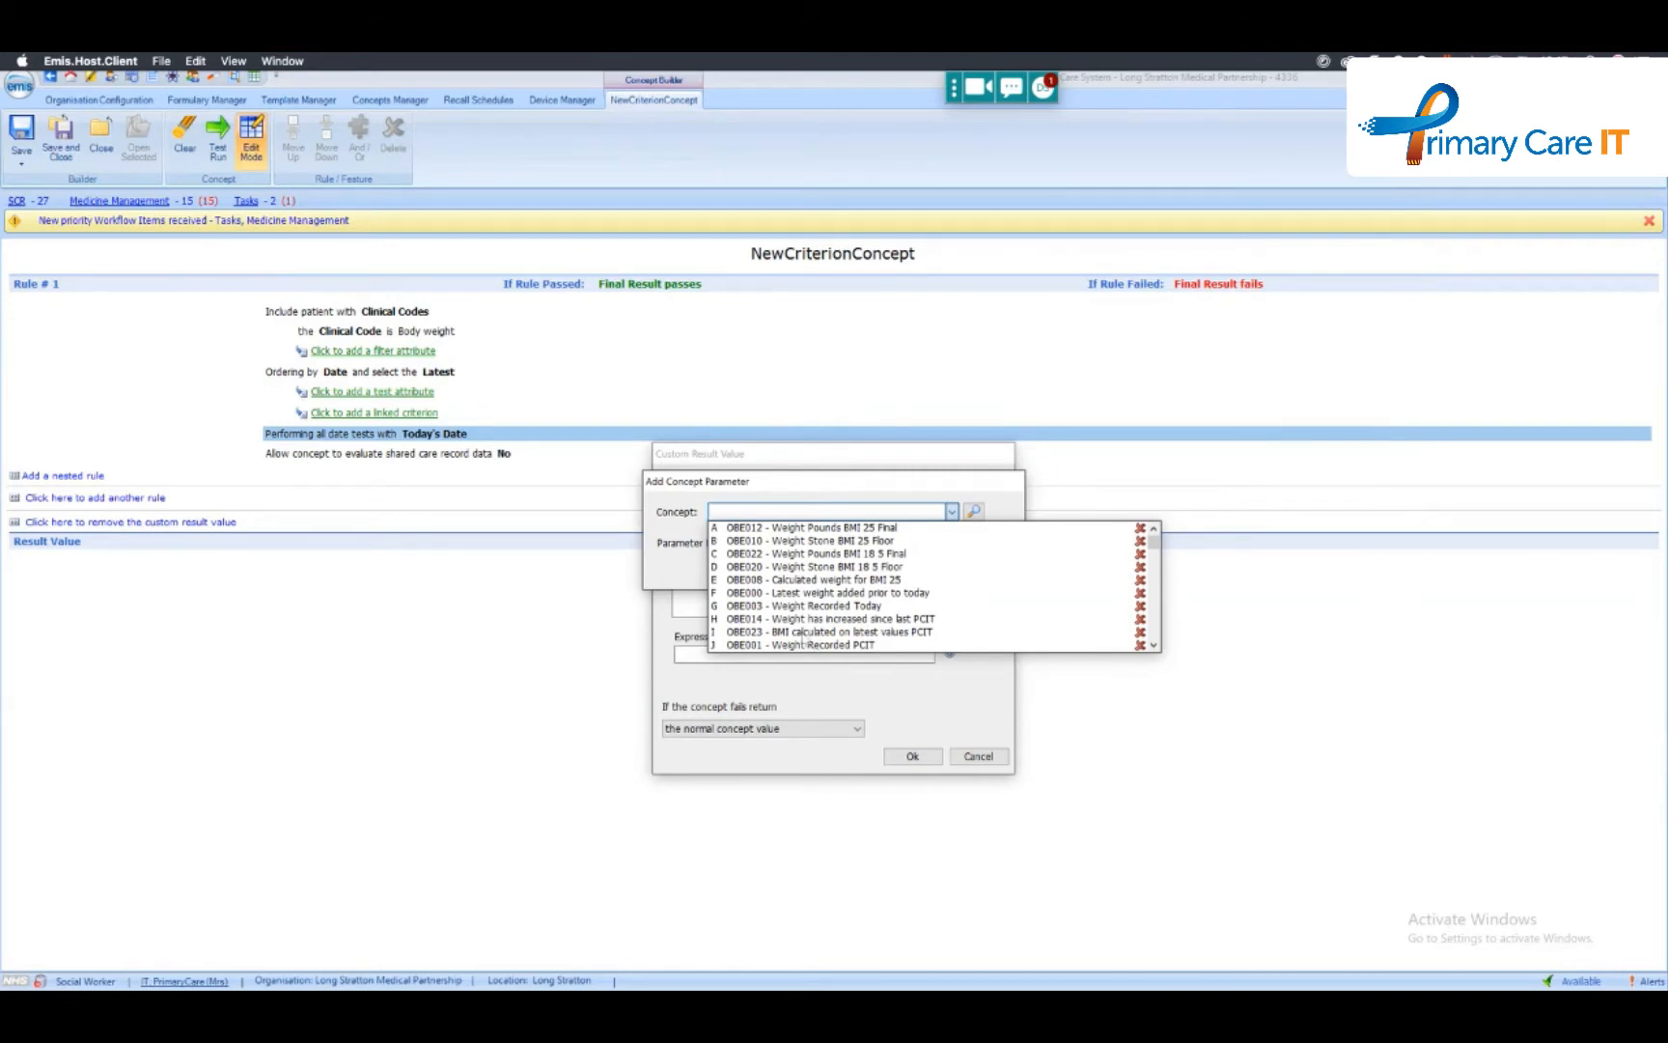
left_click(819, 632)
left_click(794, 544)
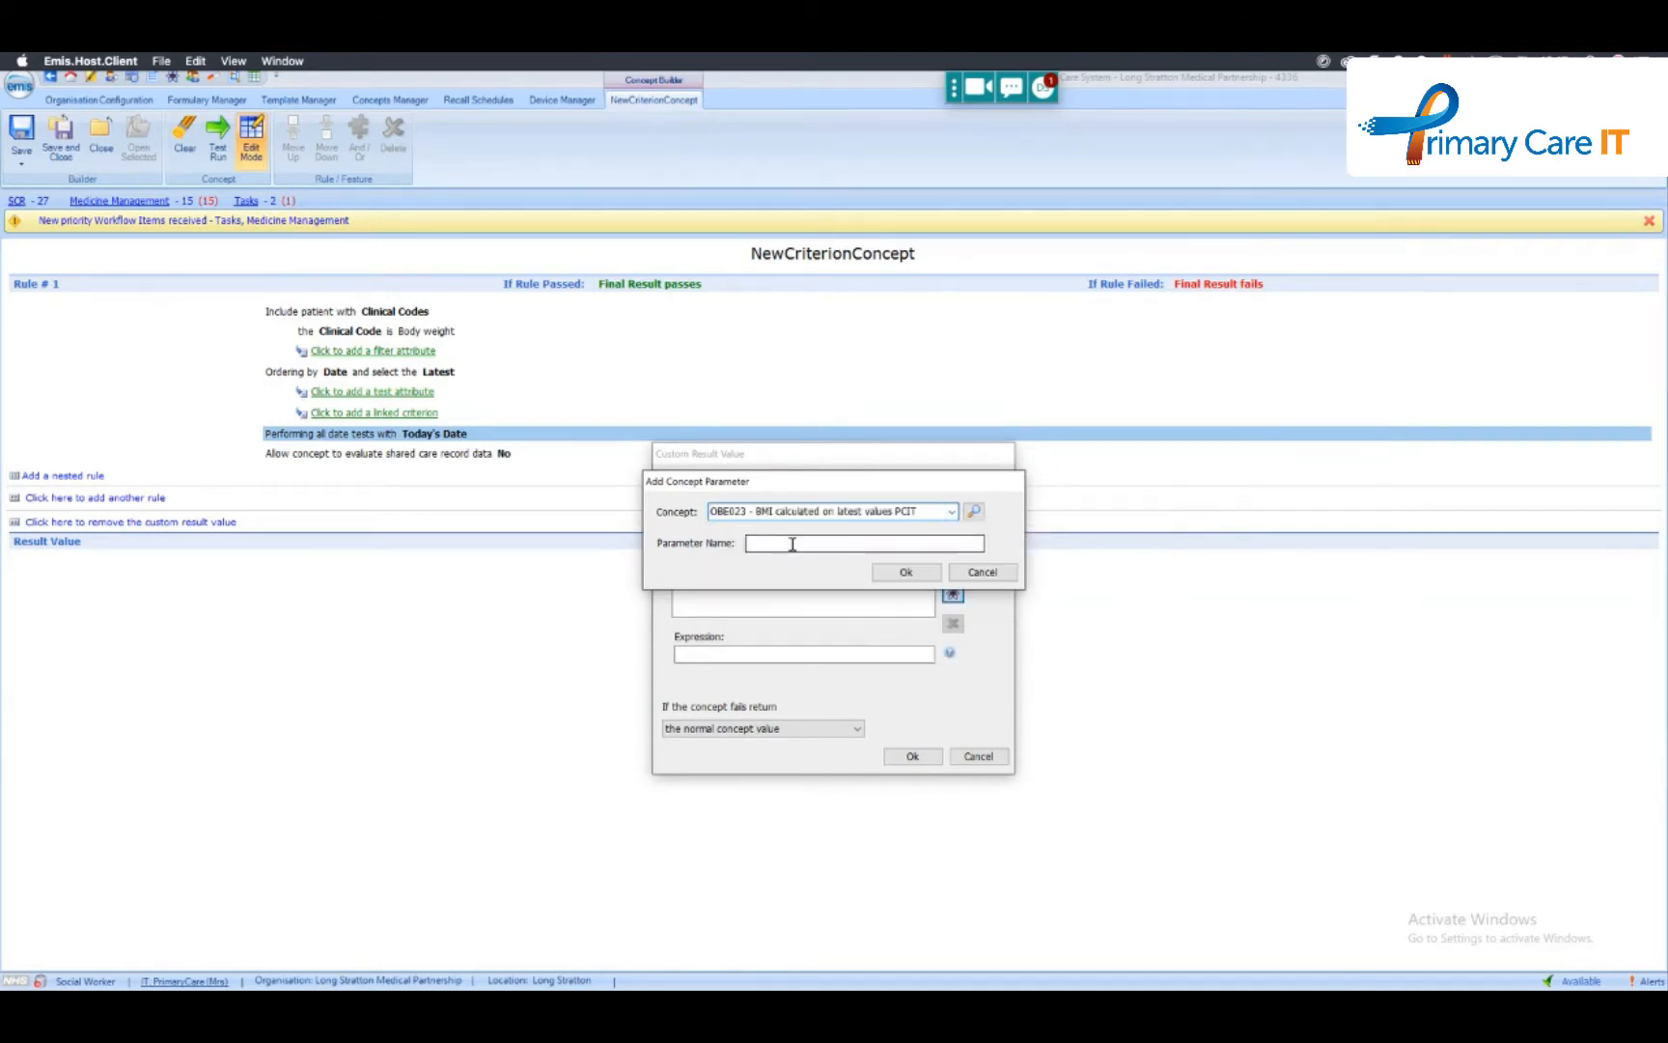
type("bmi")
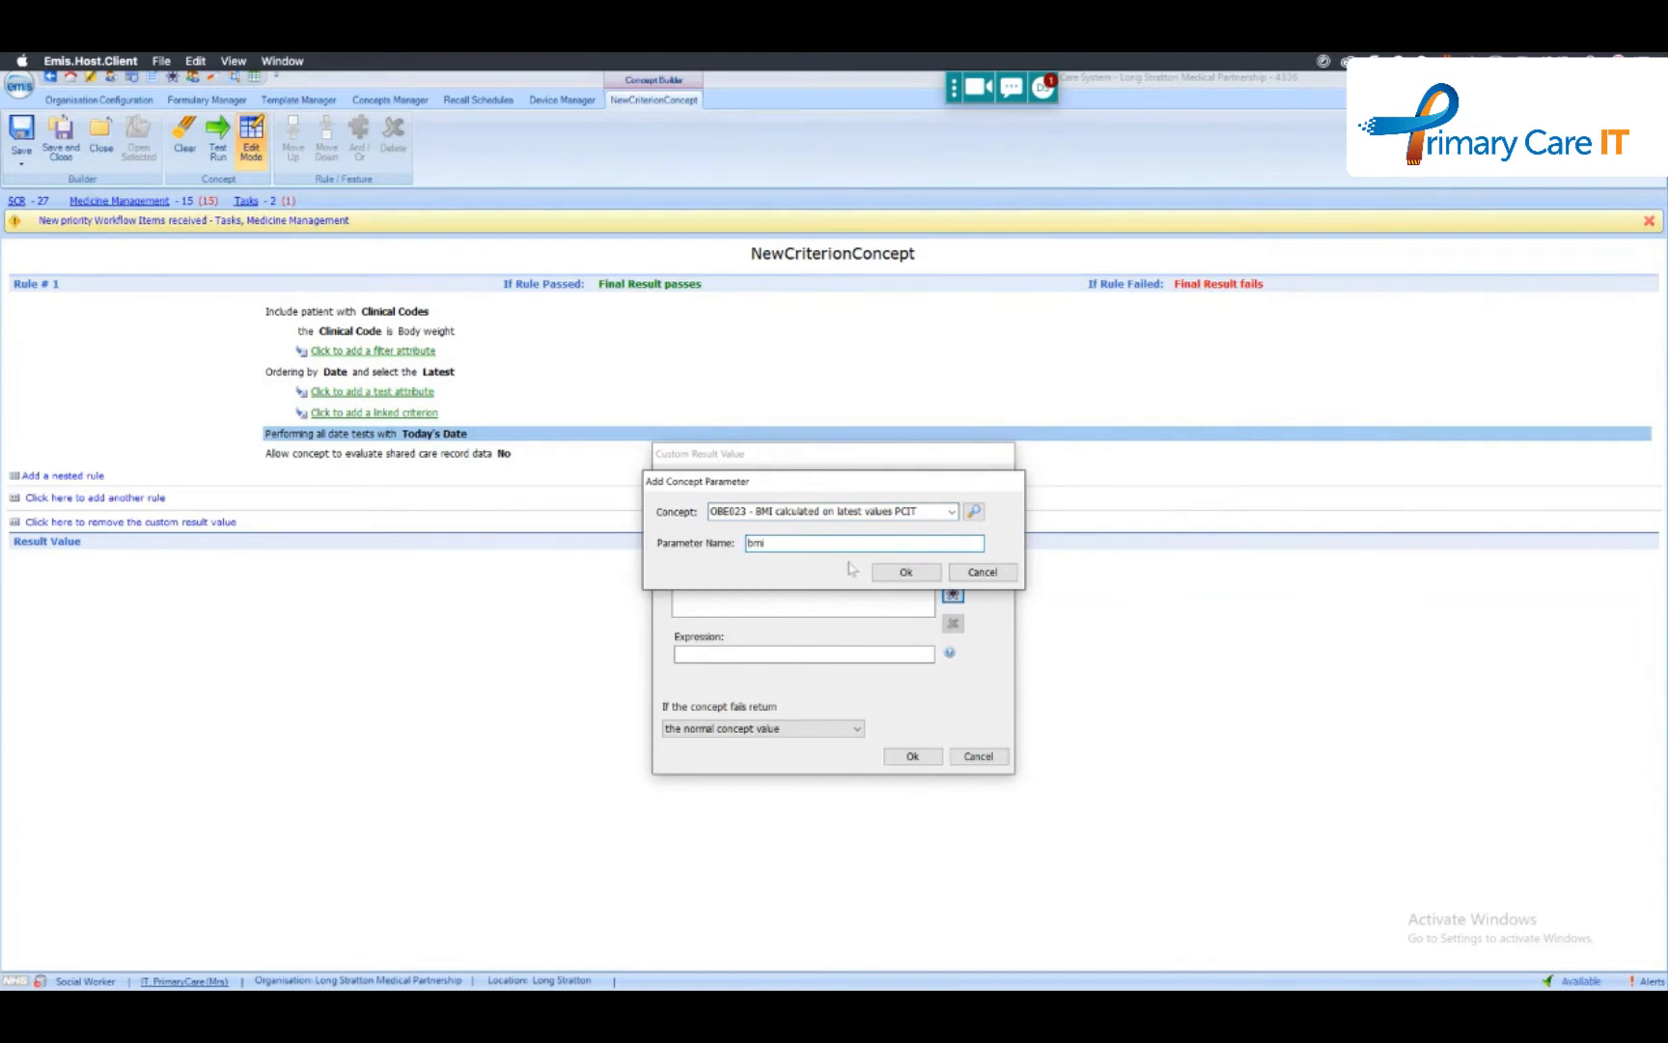
left_click(903, 573)
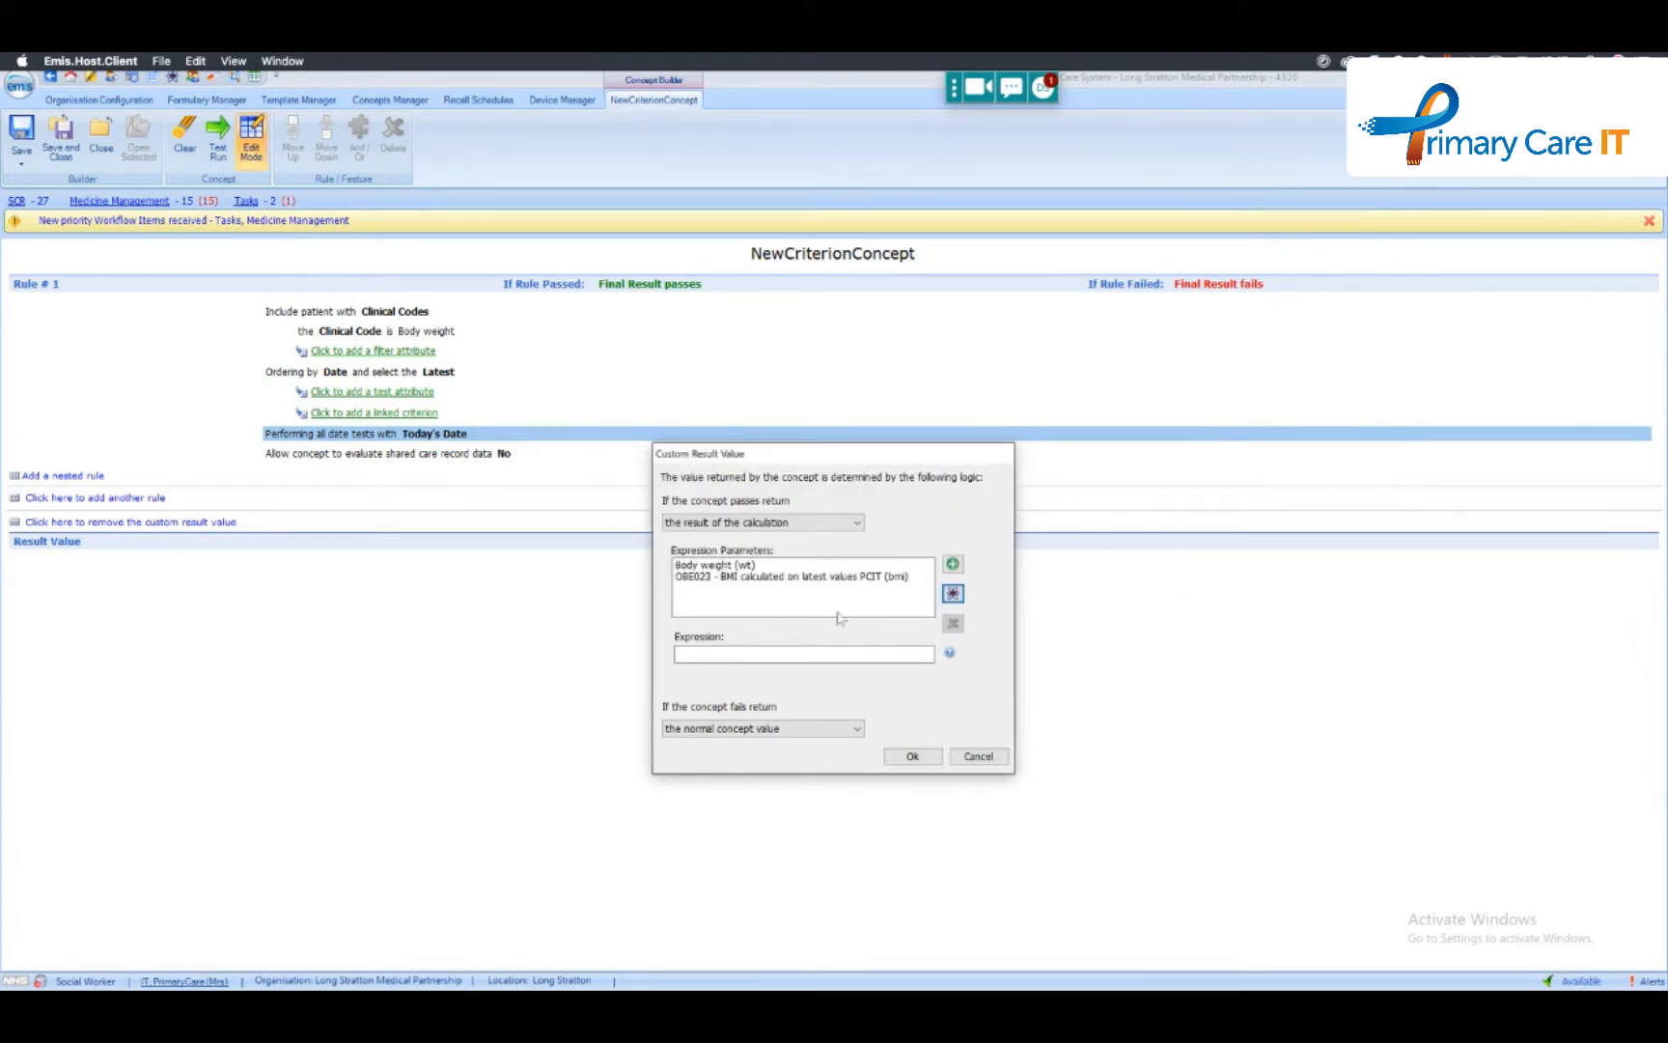
- Enter wt+bmi as the calculation expression for the custom result value
left_click(715, 657)
left_click(724, 654)
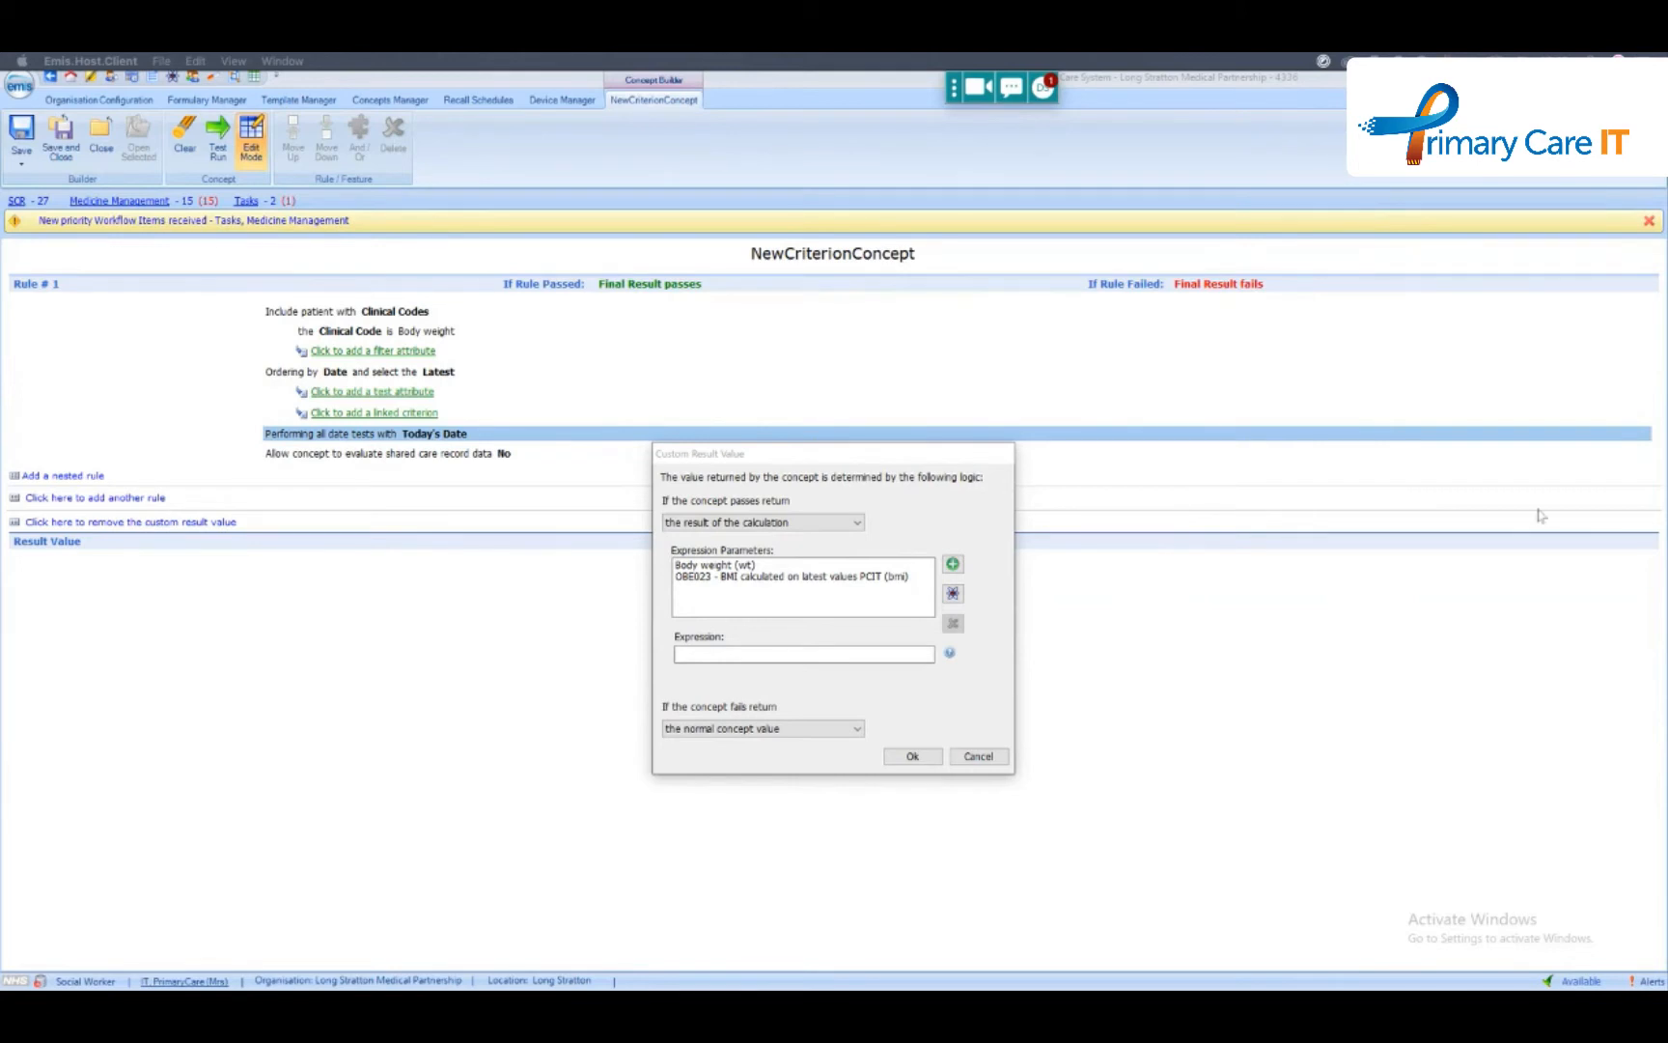
left_click(782, 651)
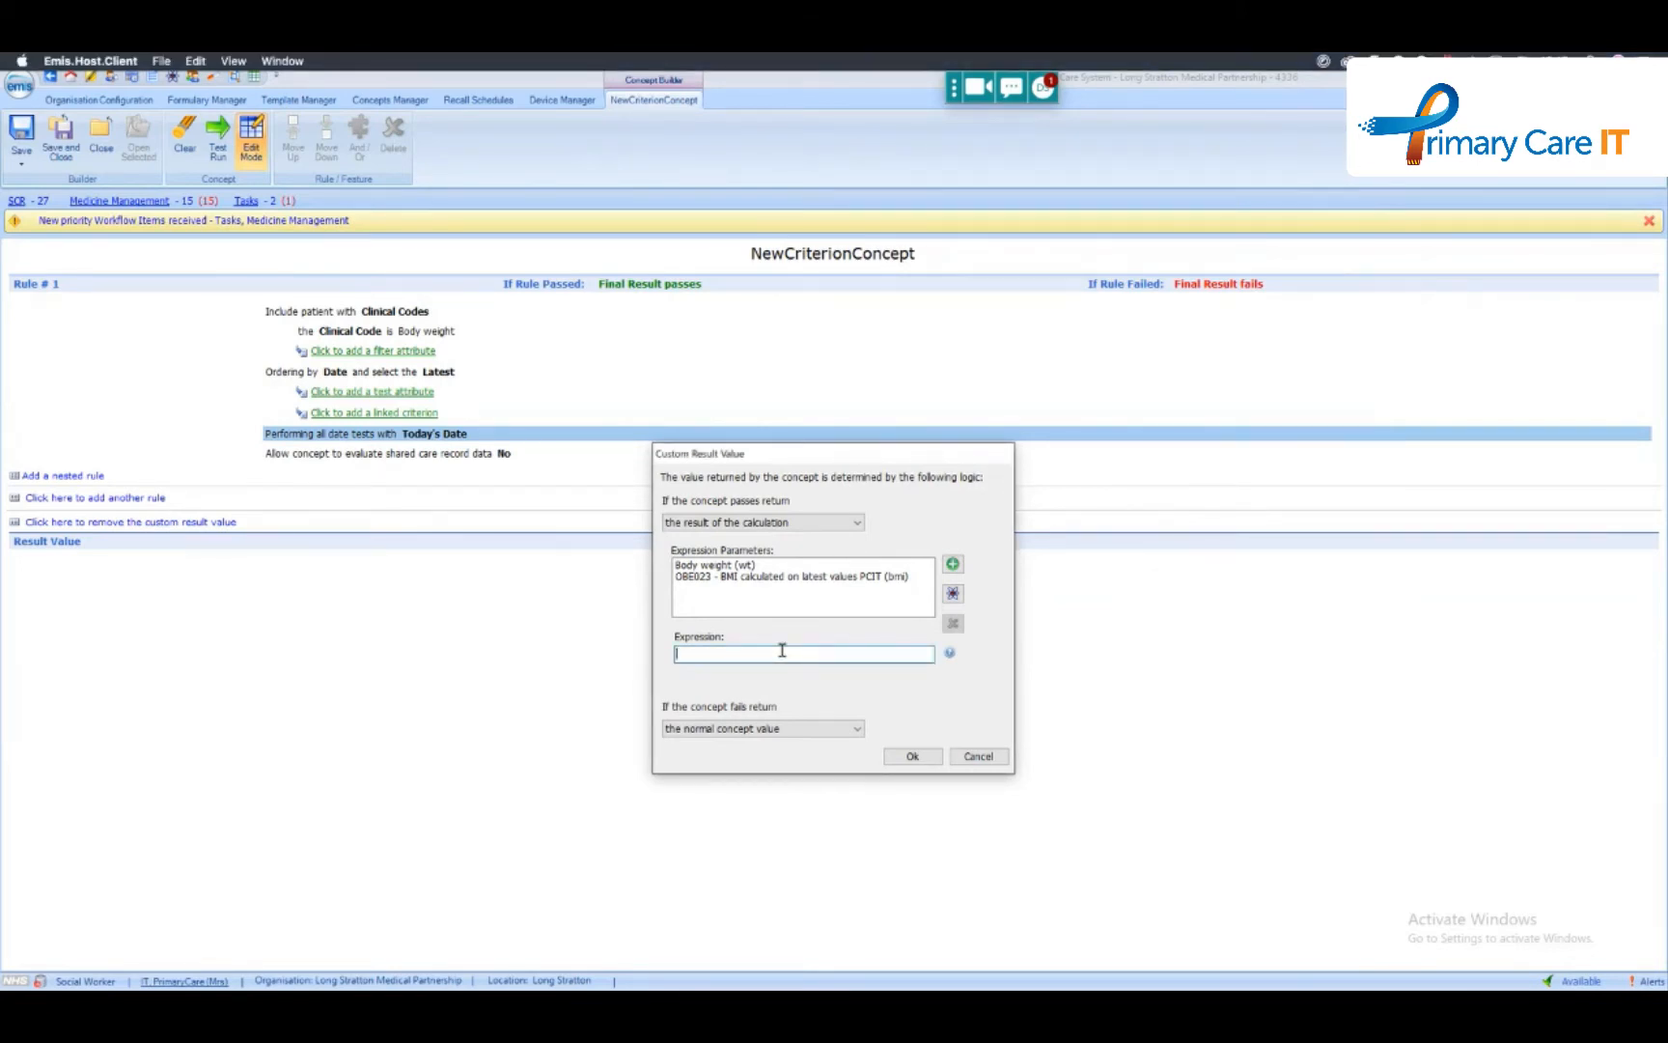
type("wt+bmi")
key("ctrl+a")
- Switch to PowerPoint to view the Functions in calculators slide, and cancel the custom result value in EMIS Web
key("super+Tab")
left_click(248, 560)
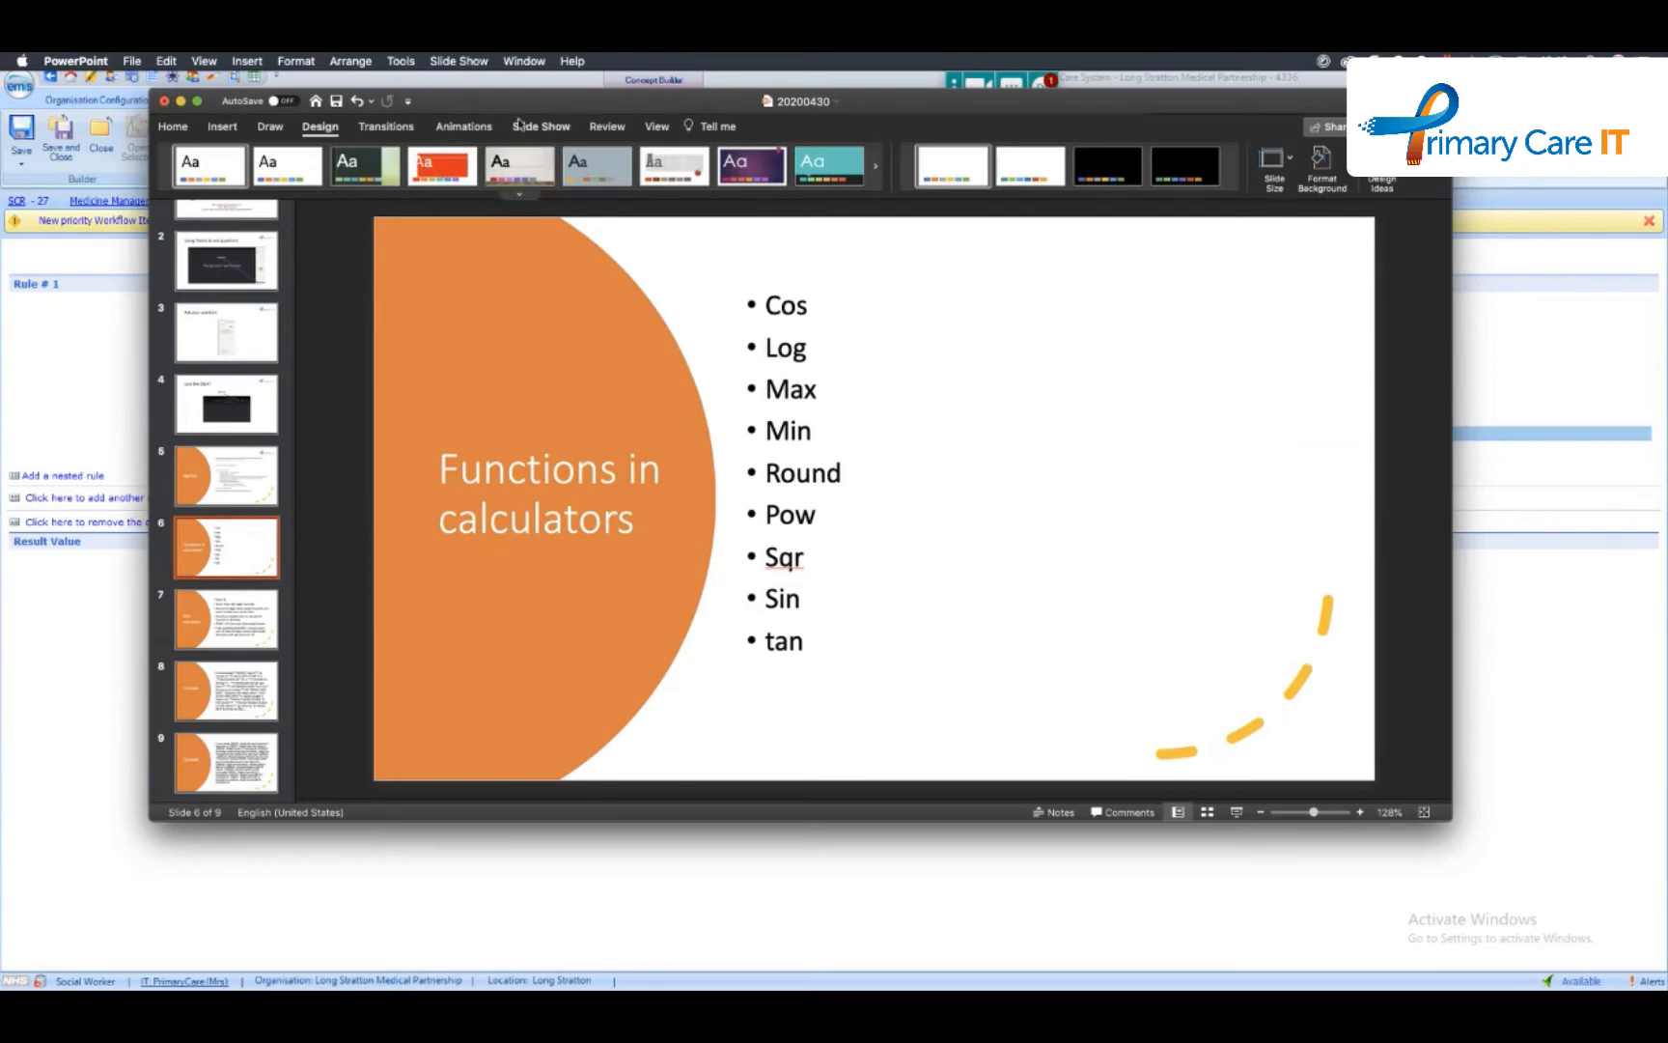
left_click_drag(550, 100, 1667, 347)
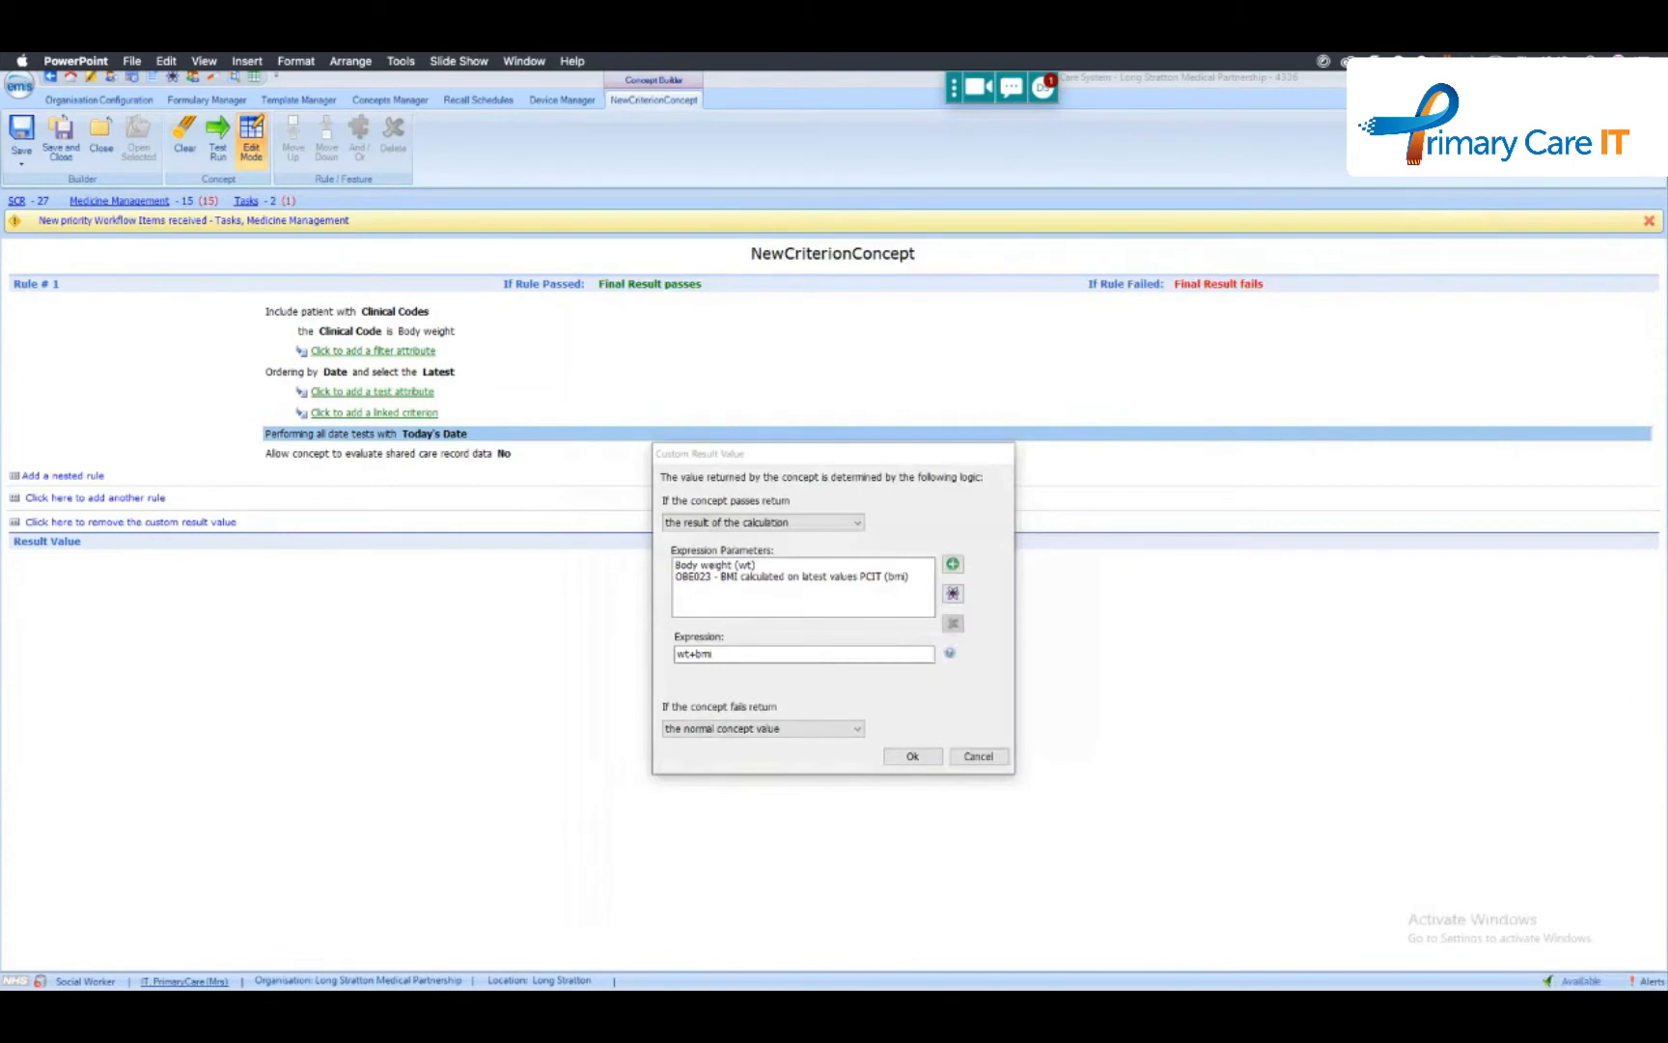
left_click(1004, 763)
left_click(978, 756)
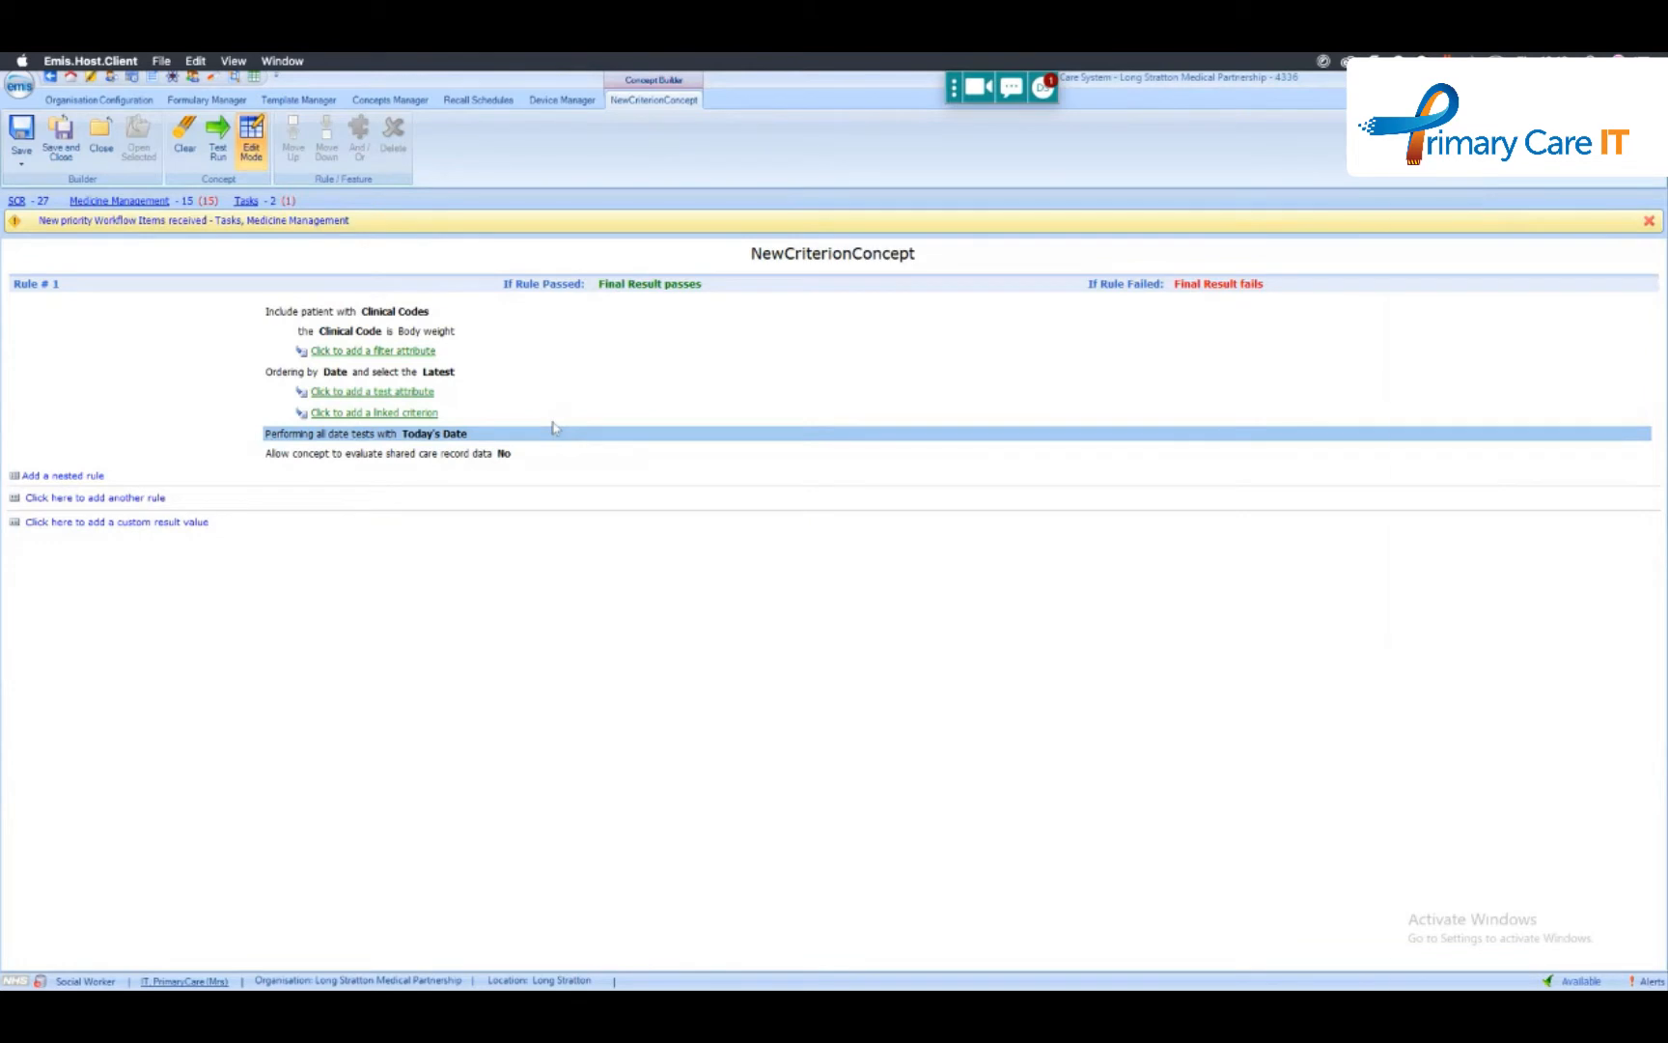
- Launch the HP090 COPD Information Panel protocol, view its Respiratory History panel and exit the protocol
key("F12")
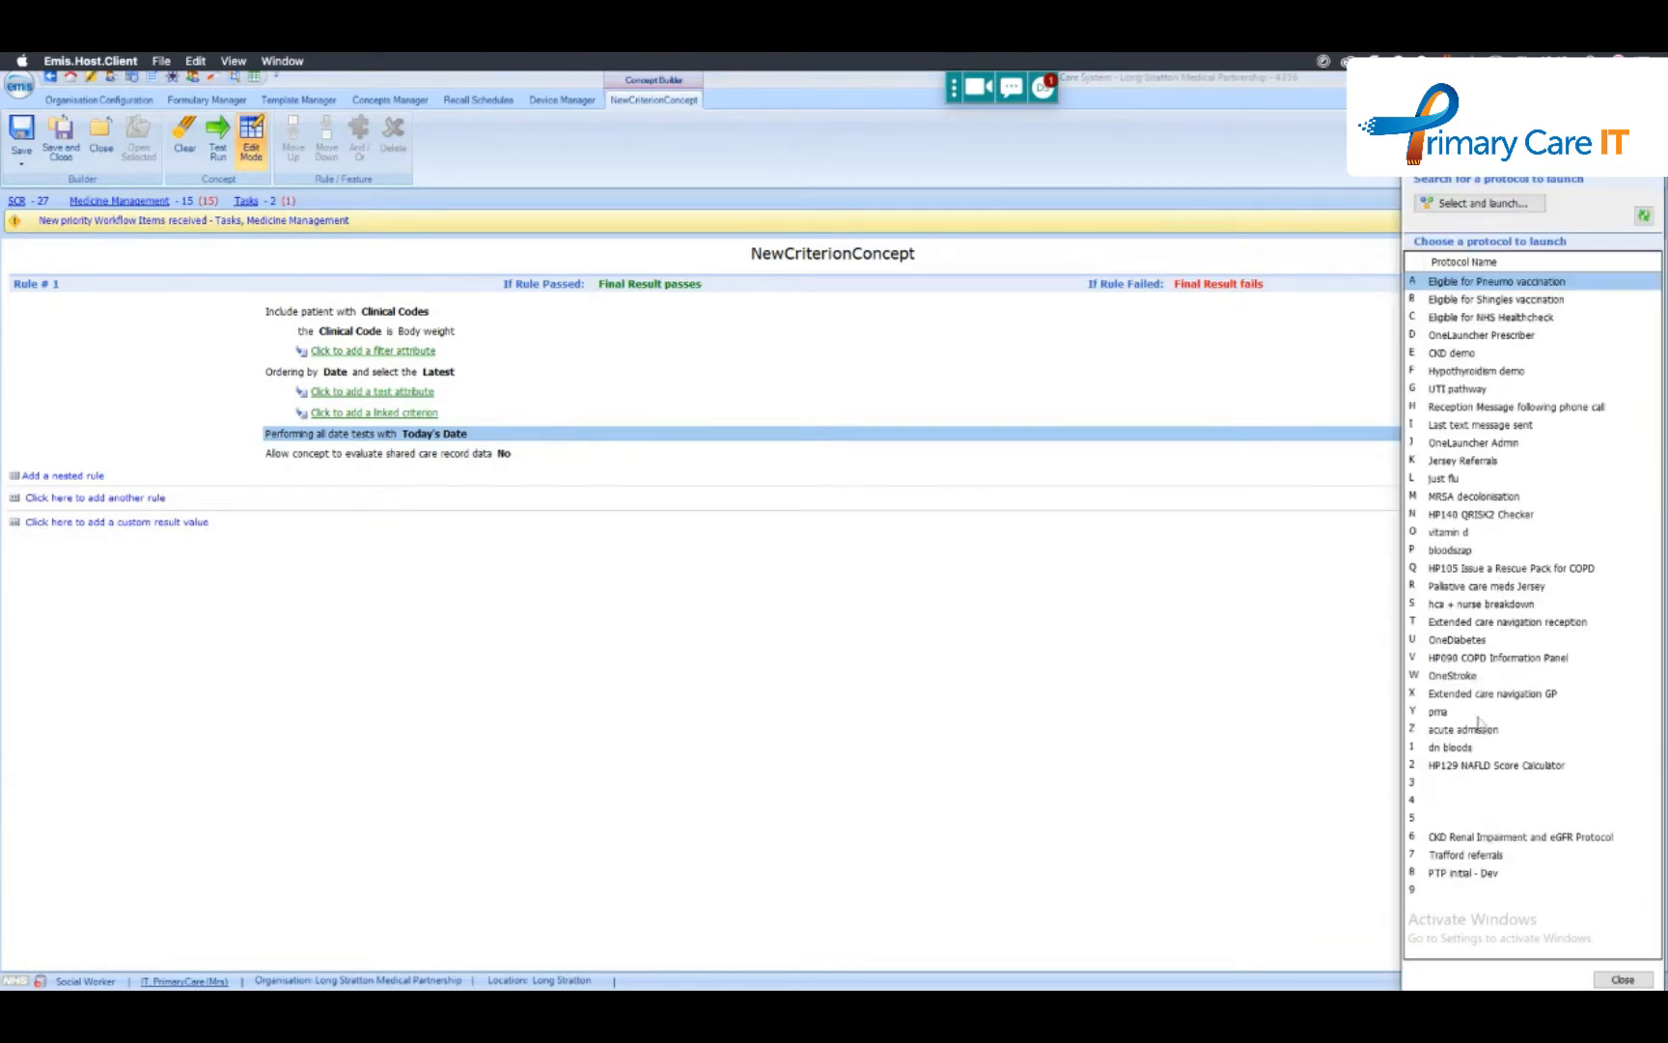
double_click(1498, 665)
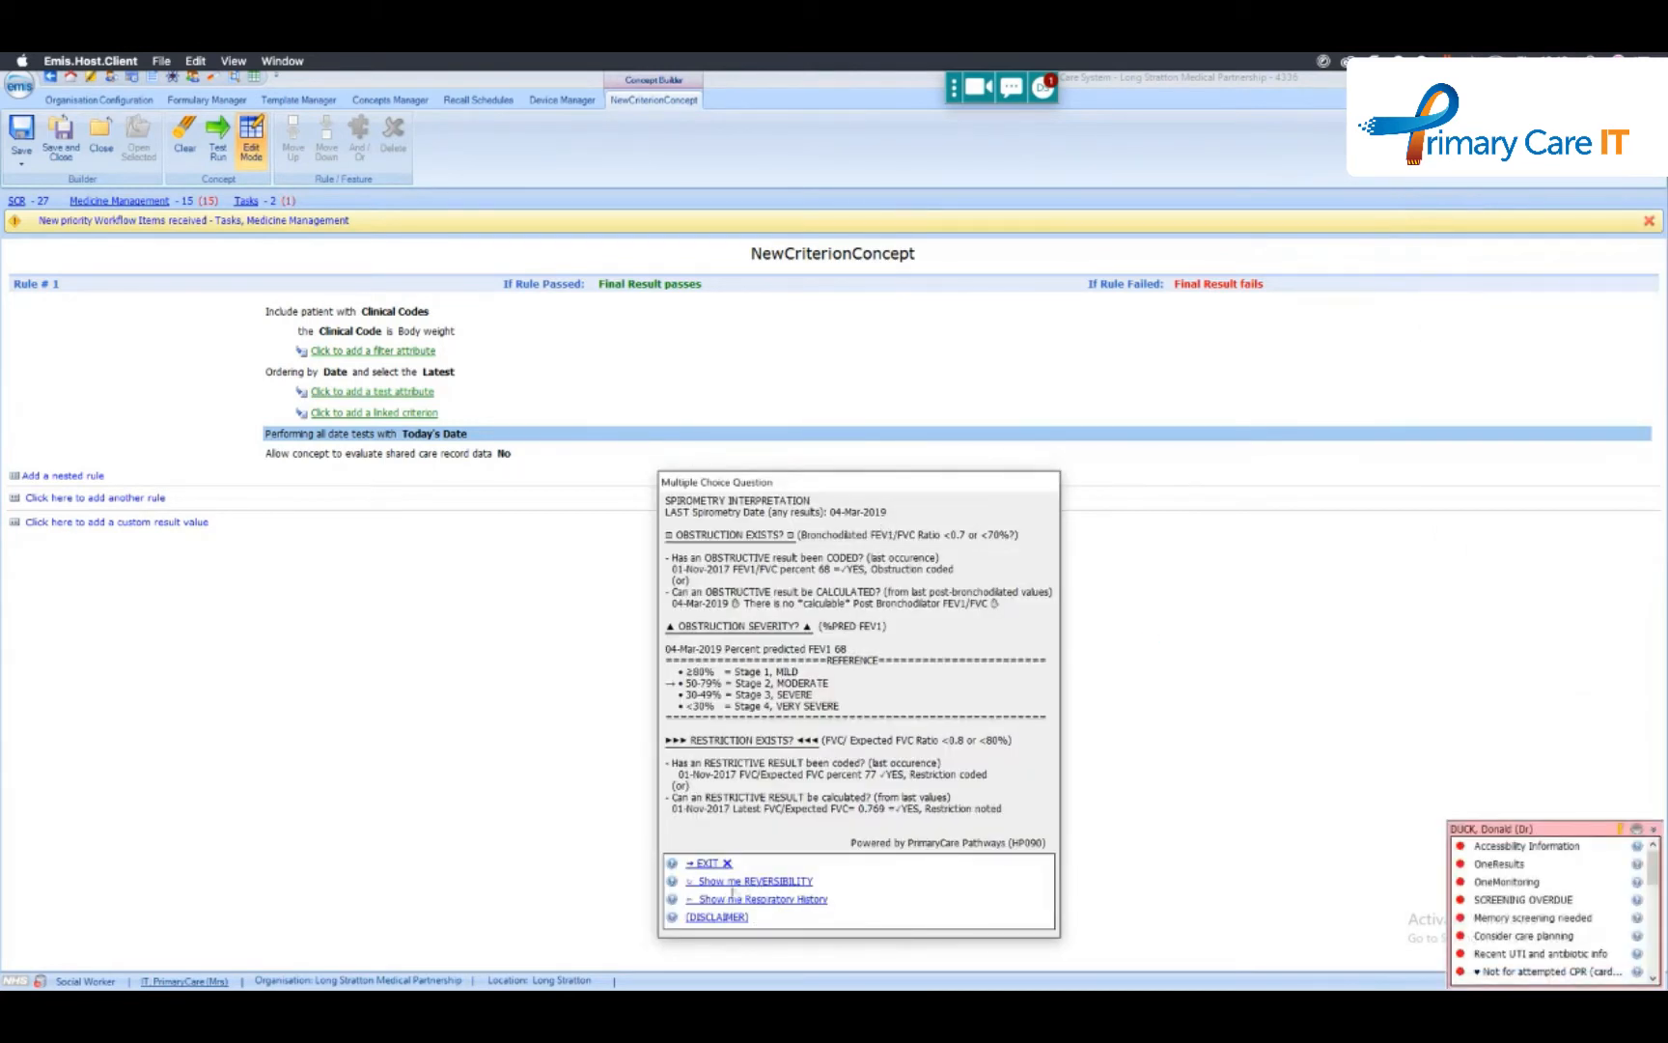
left_click(735, 899)
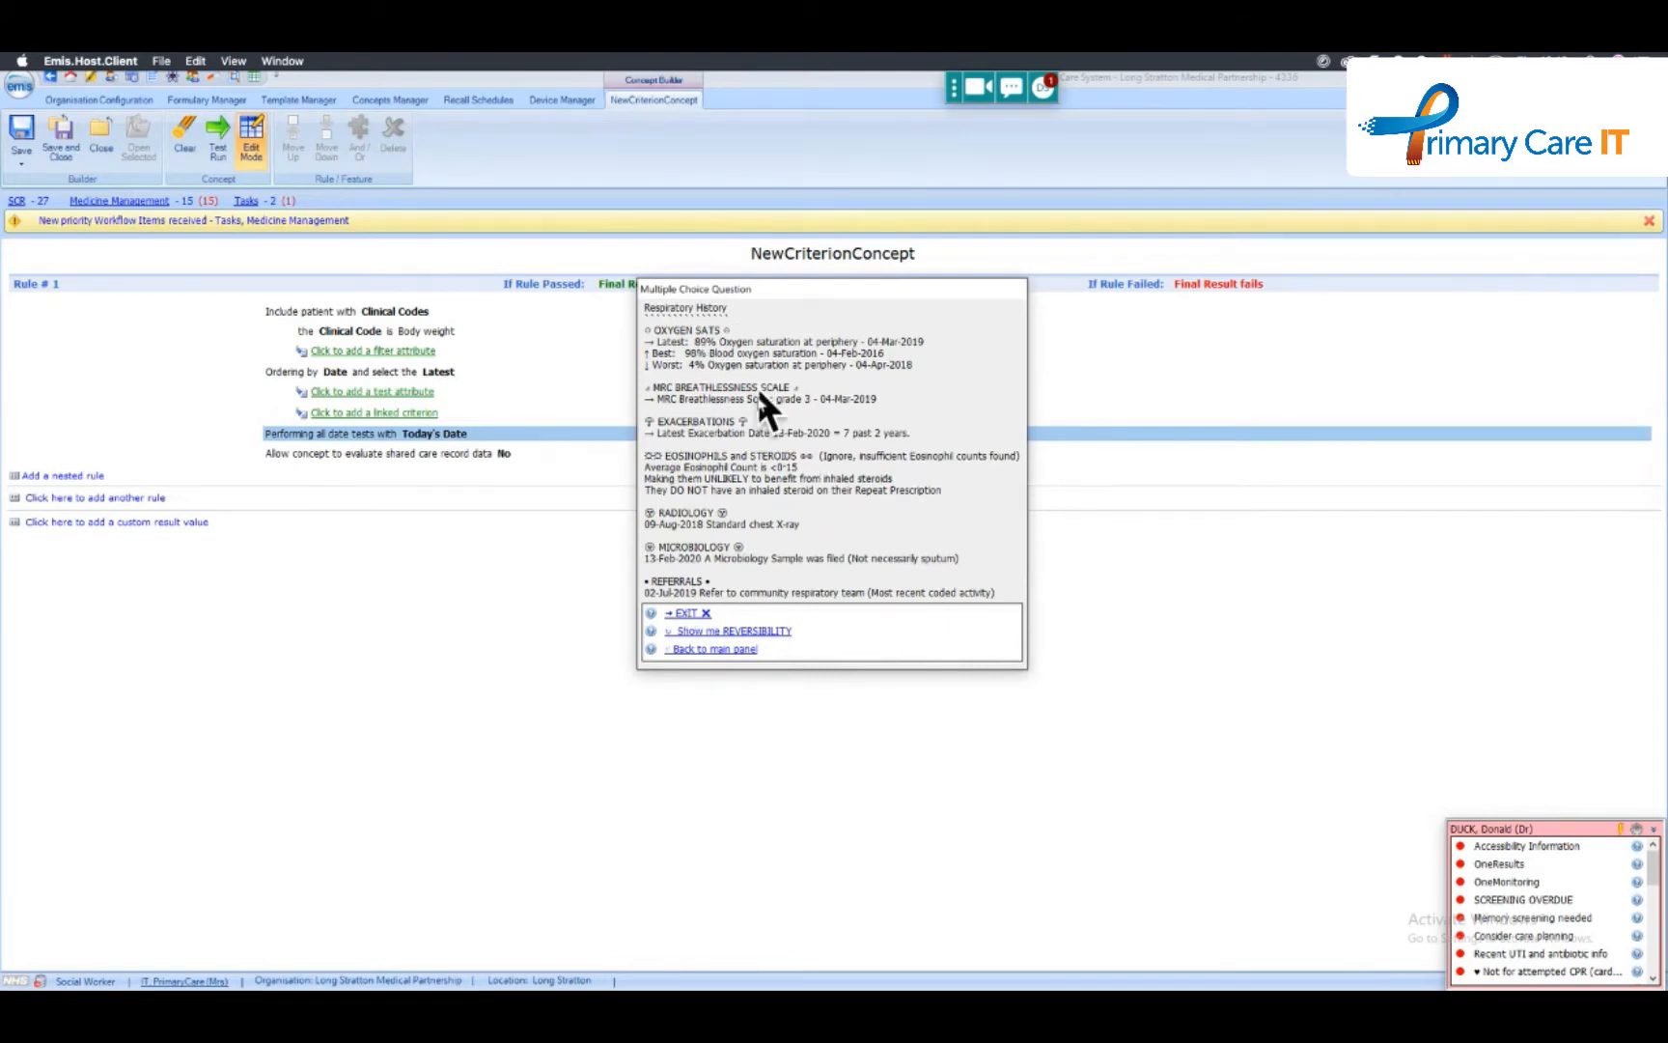
left_click(688, 614)
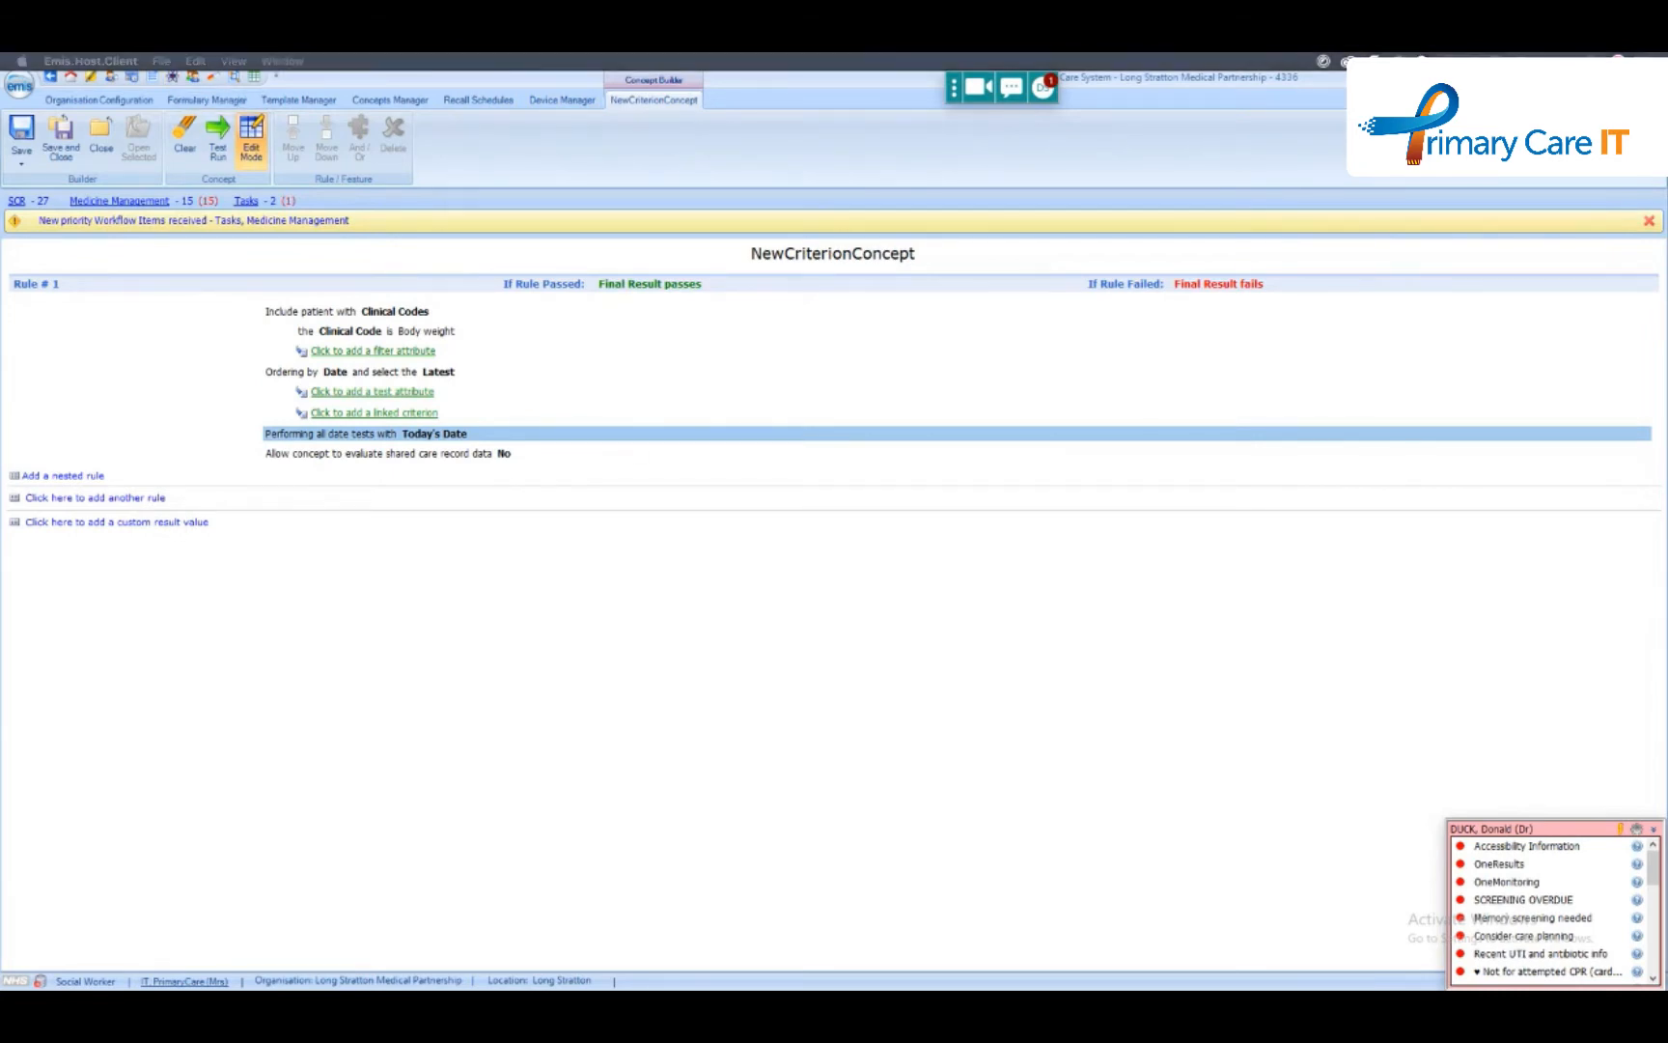
- View the calculator functions slide in PowerPoint again and review the pass return options for a custom result value in EMIS Web
left_click_drag(1667, 529, 1077, 207)
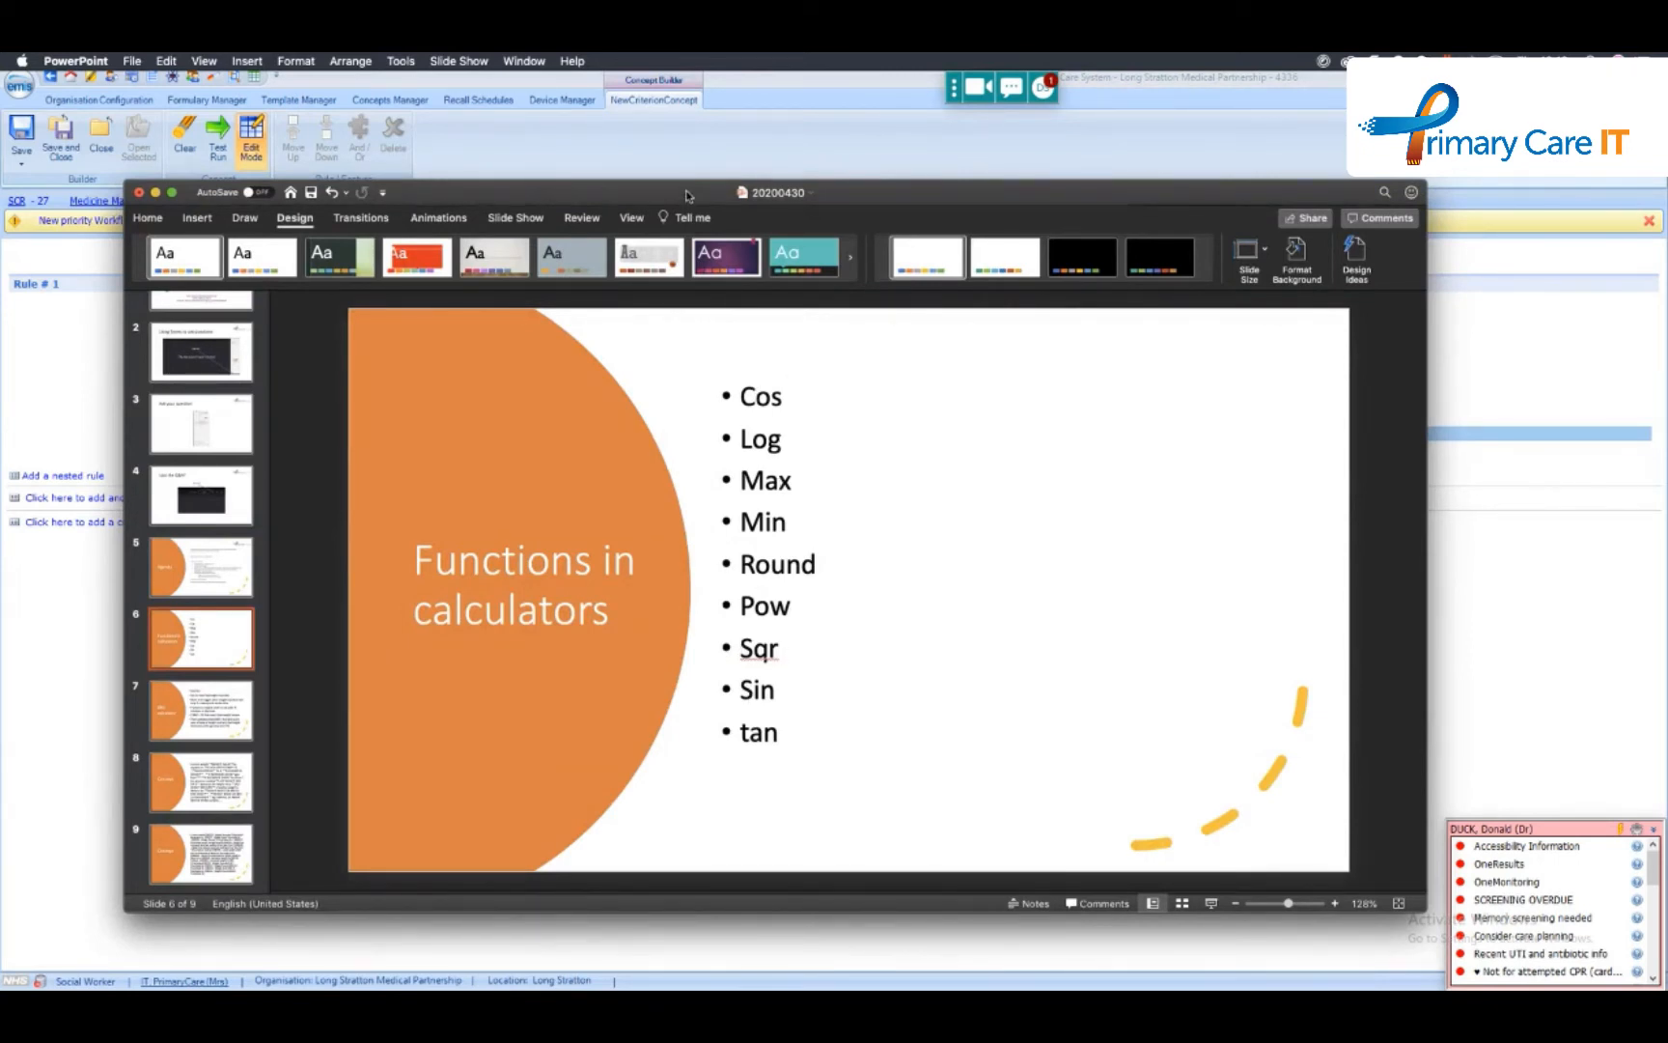
left_click_drag(688, 196, 1666, 396)
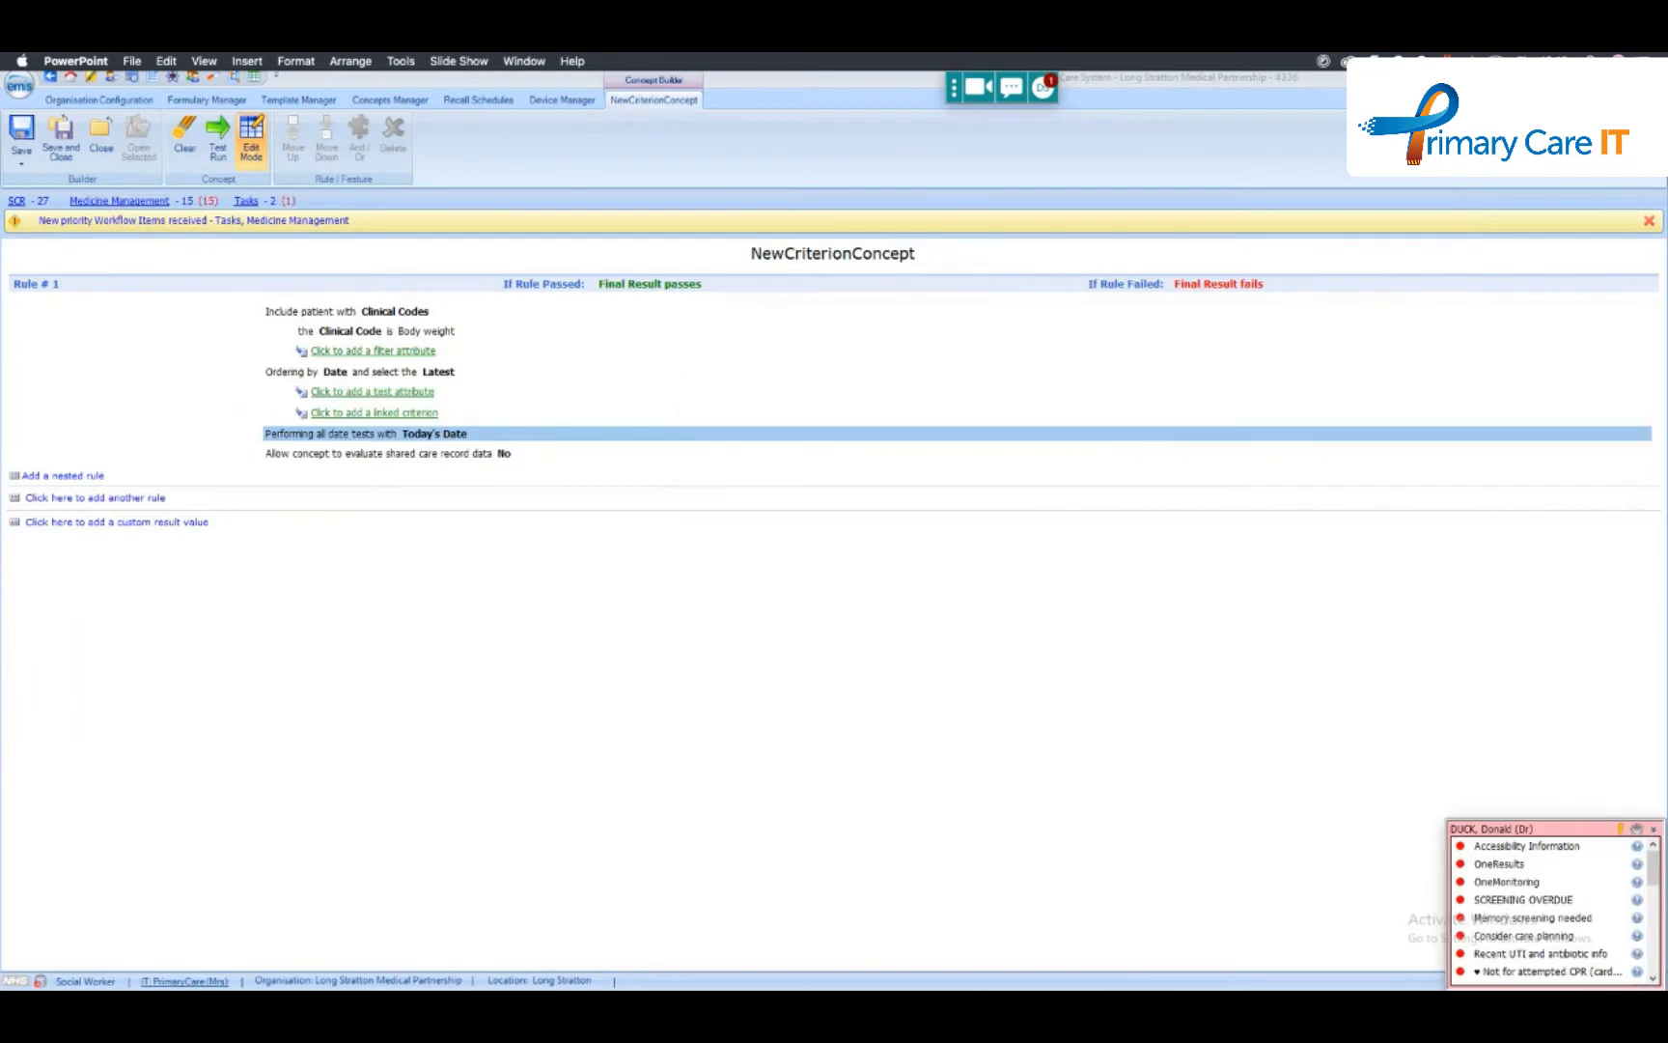
left_click(93, 522)
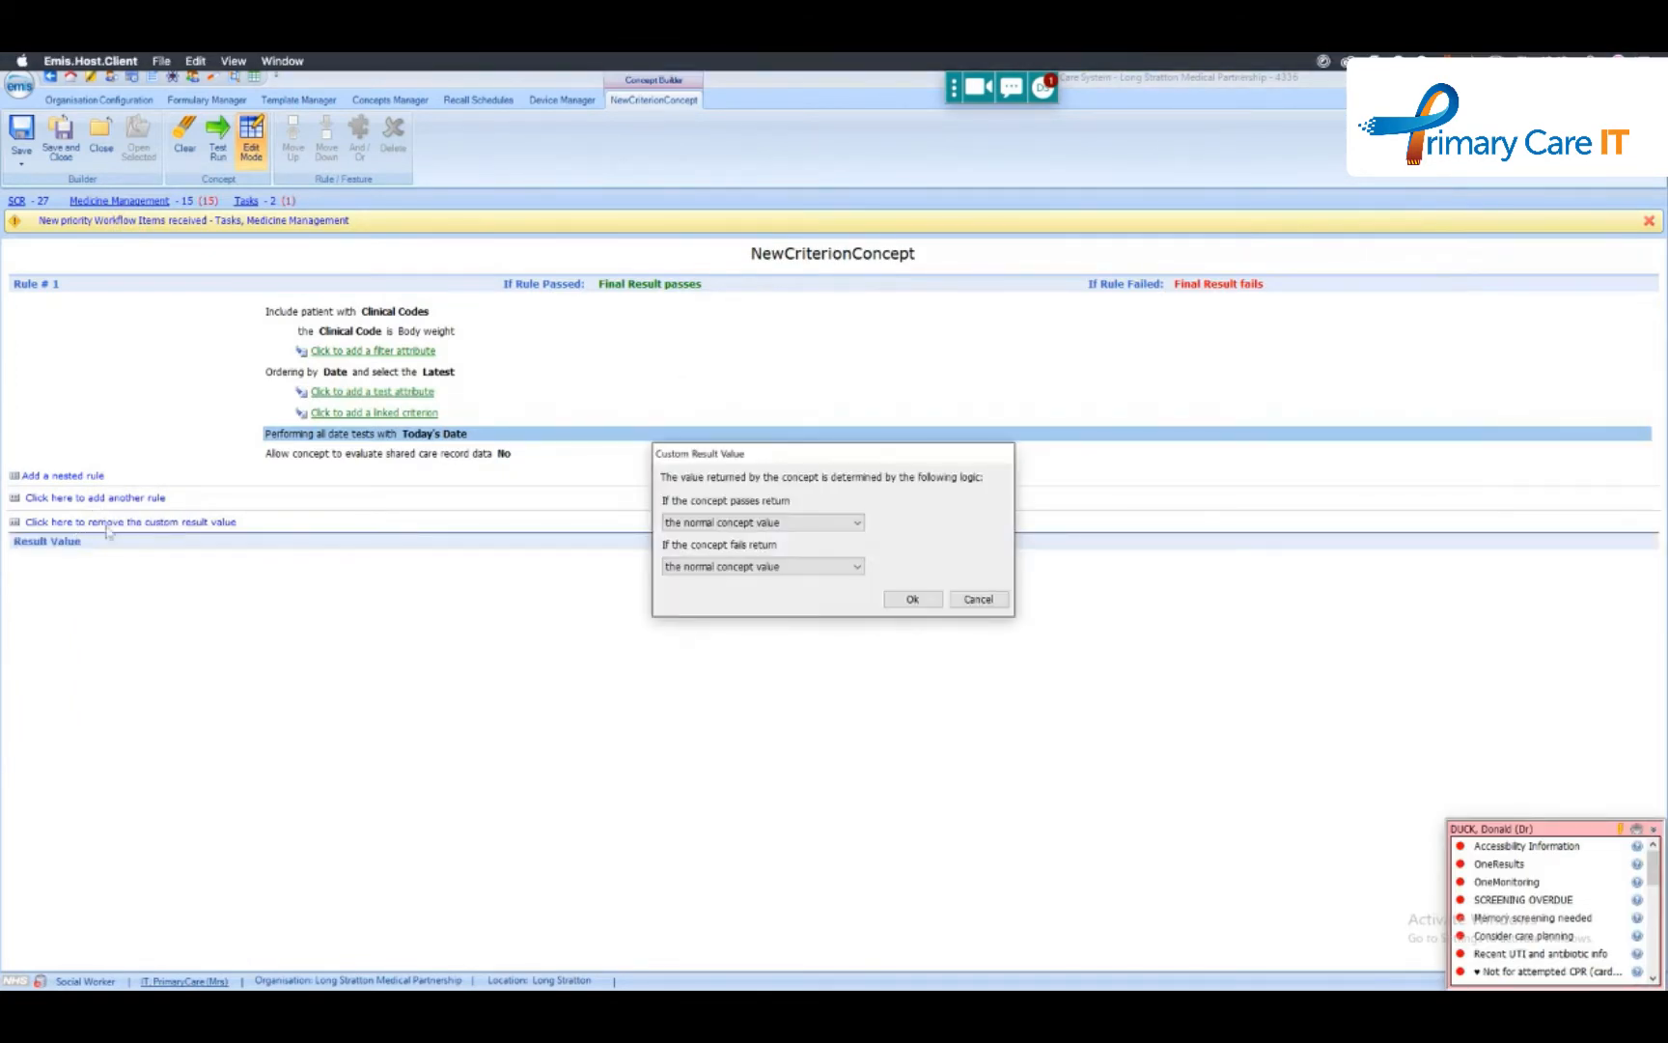
left_click(830, 522)
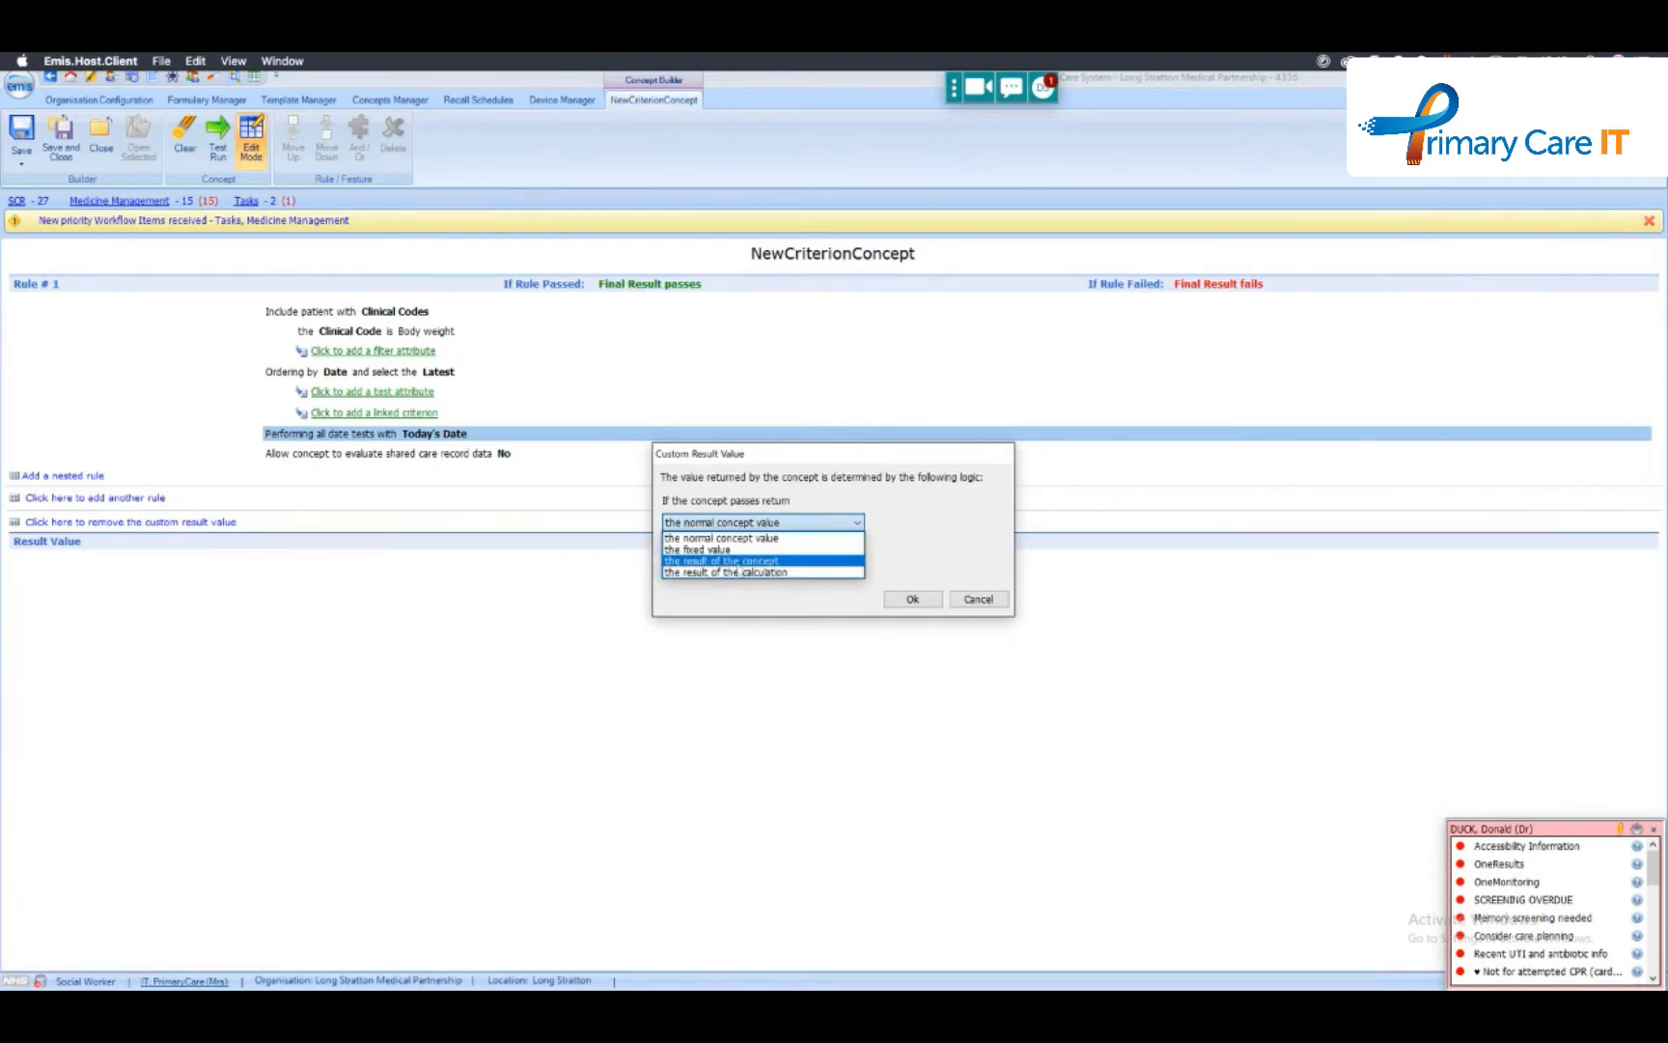
left_click(973, 603)
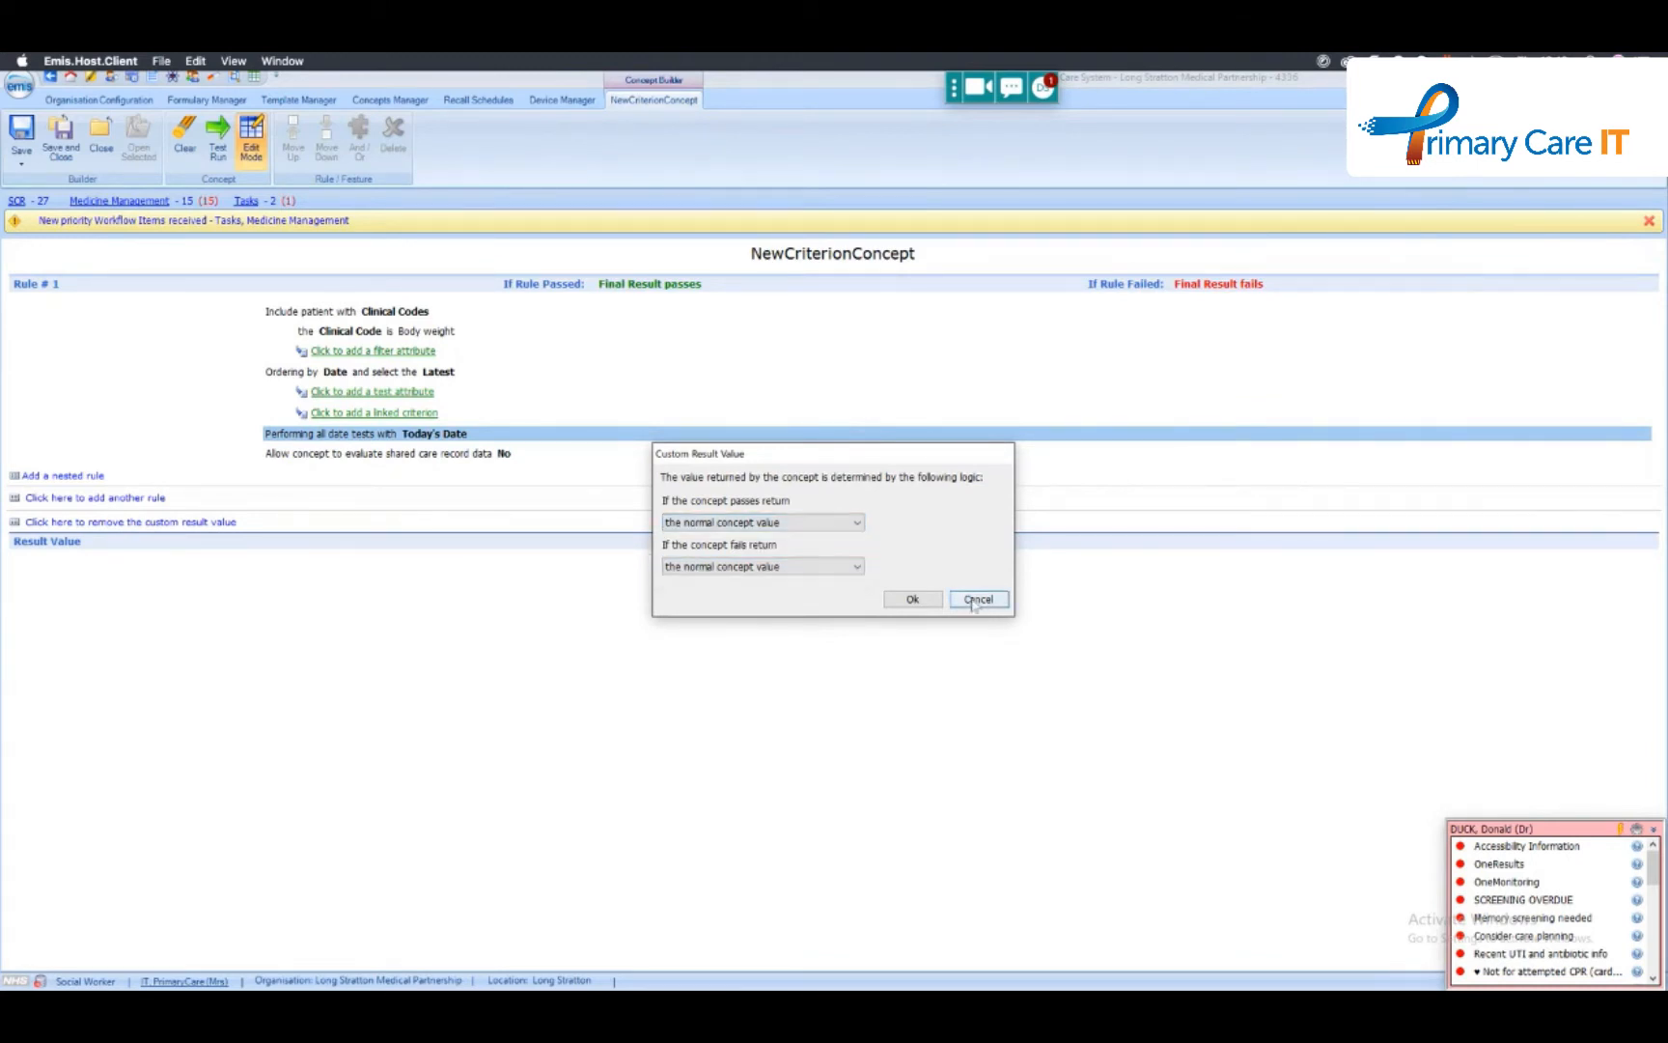
left_click(975, 601)
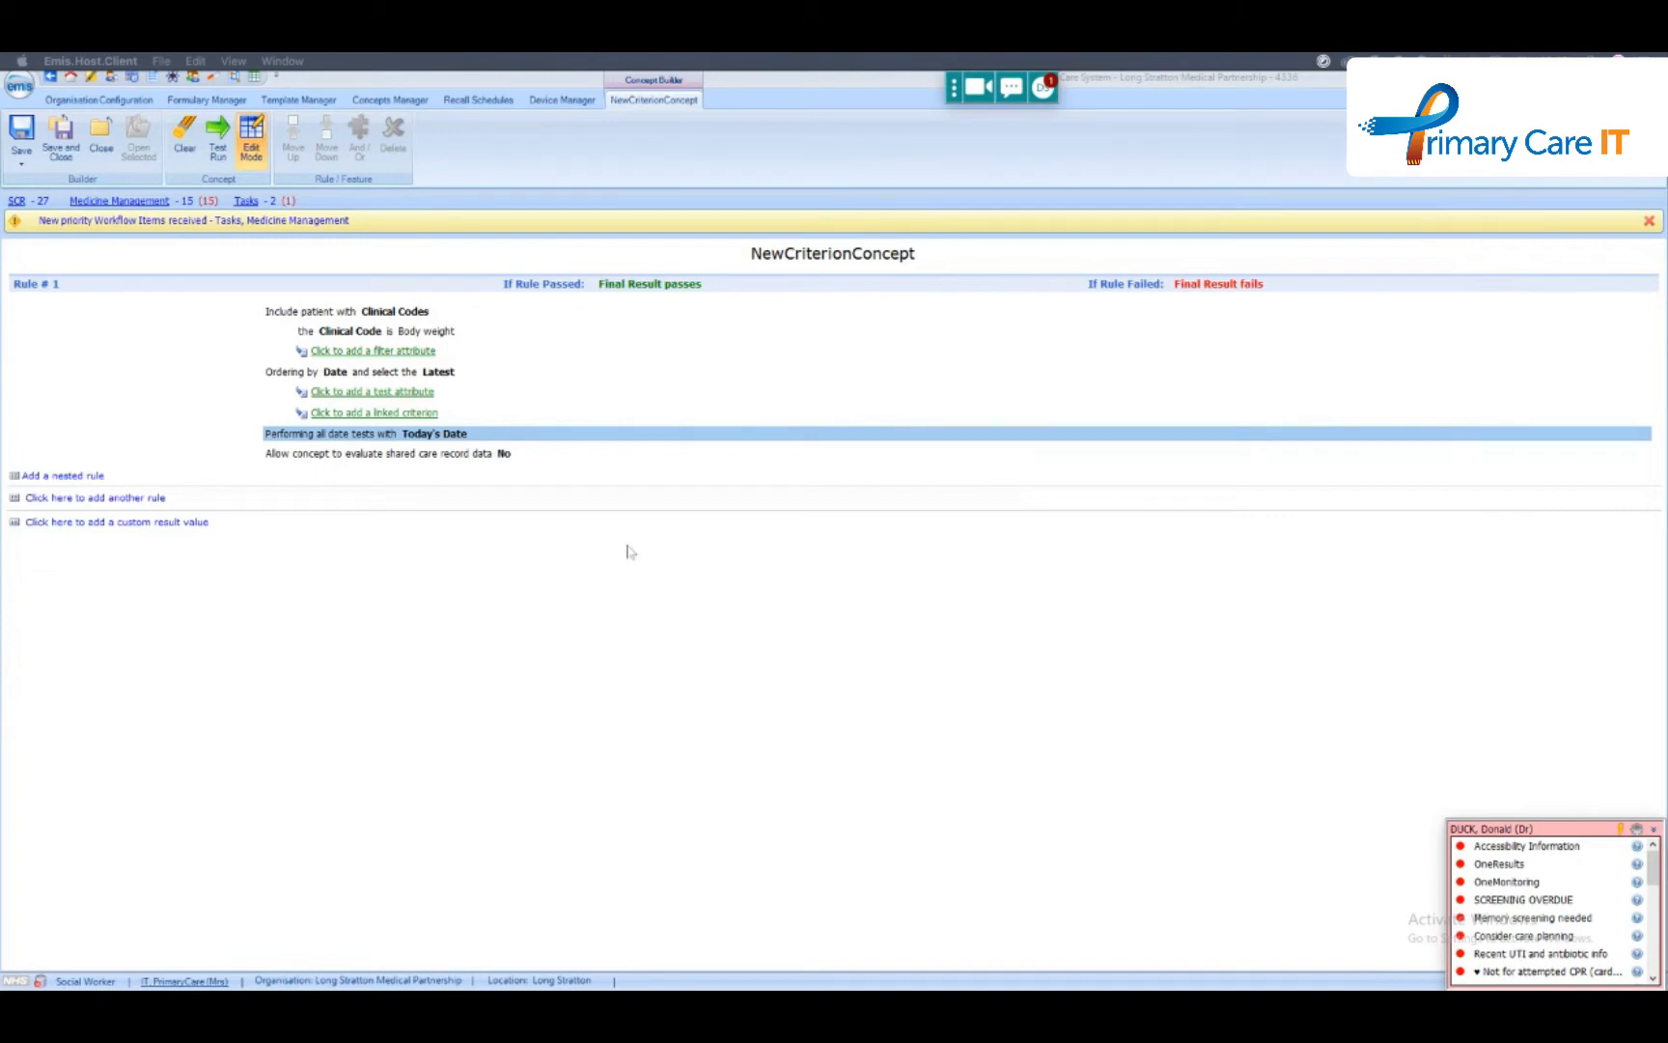
- Close the new Body weight concept
left_click(99, 138)
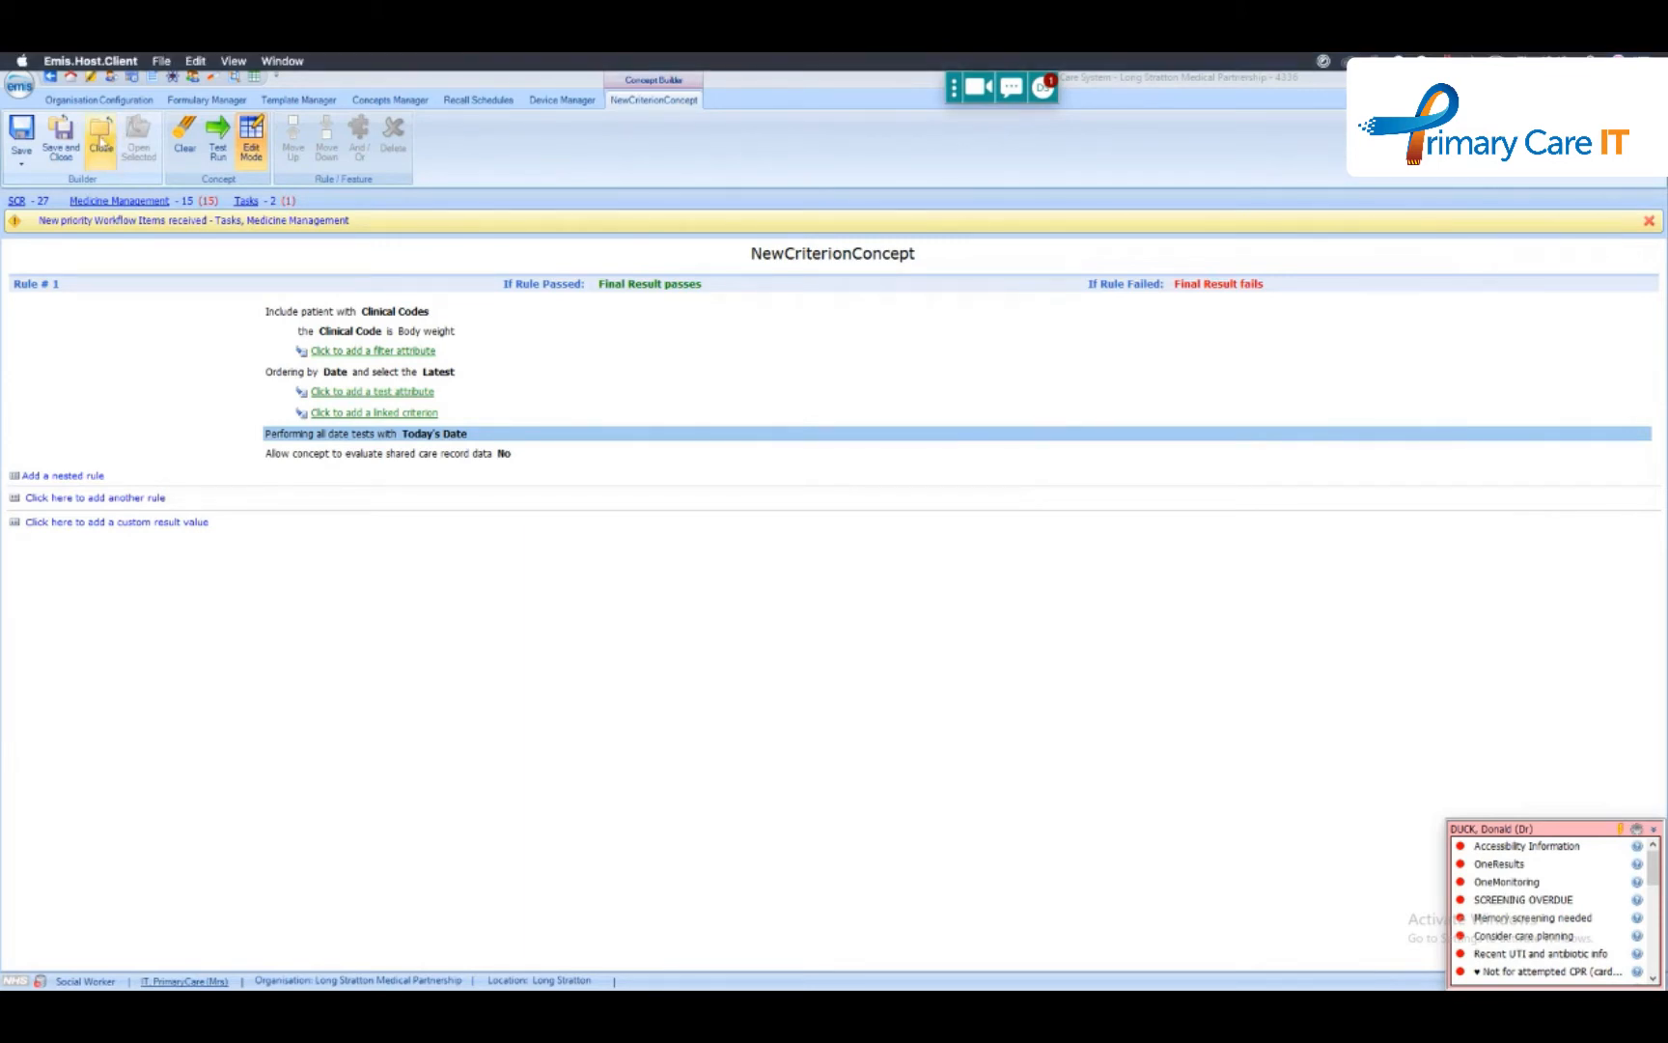
left_click(885, 560)
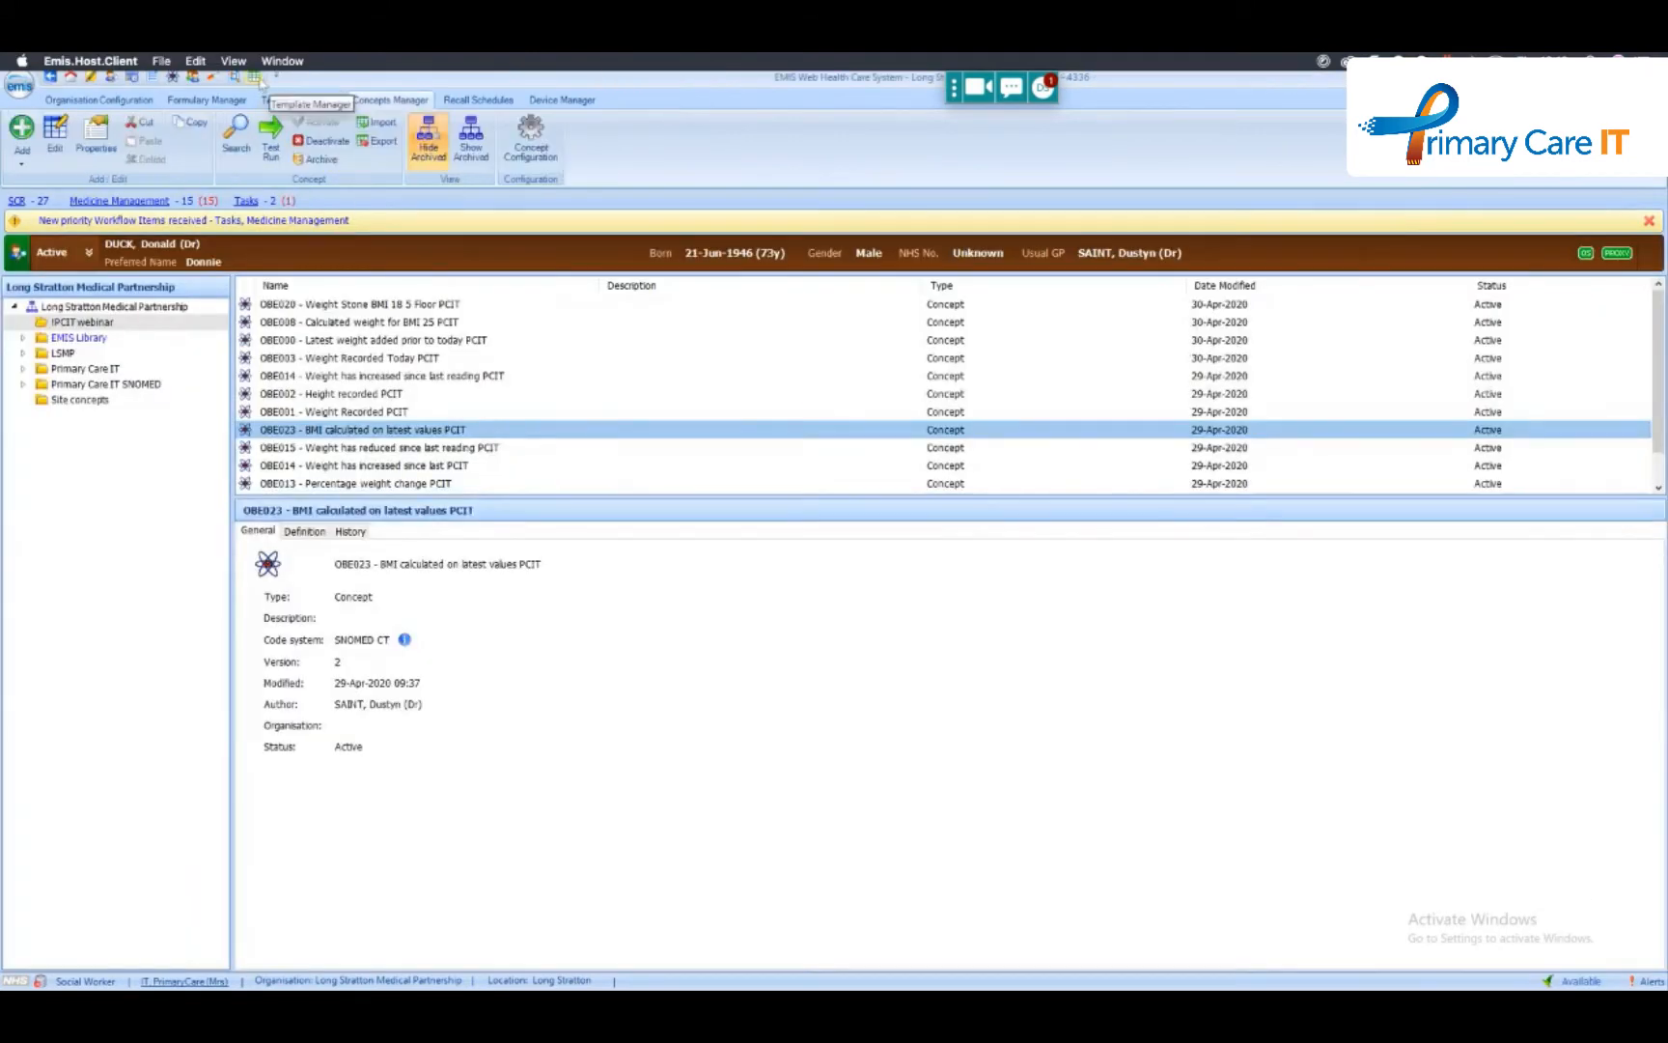
- Create a new protocol in the !PCITWebinar folder of the templates and protocols library
left_click(257, 78)
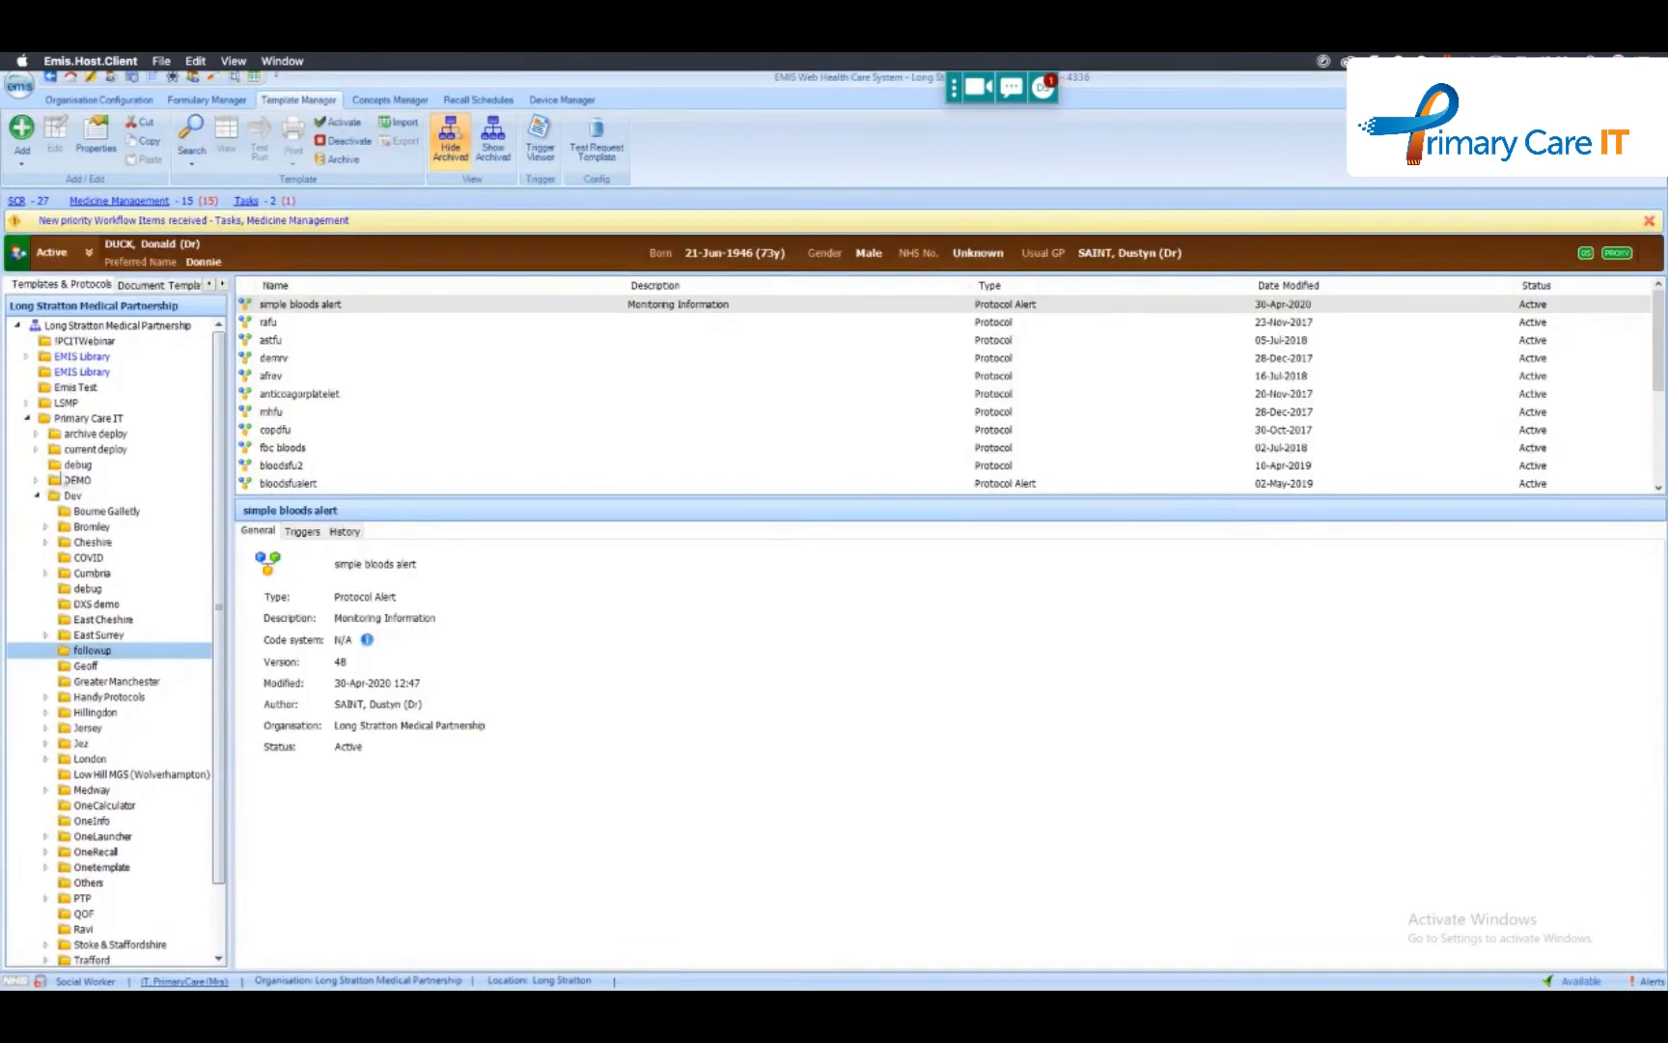
left_click(67, 344)
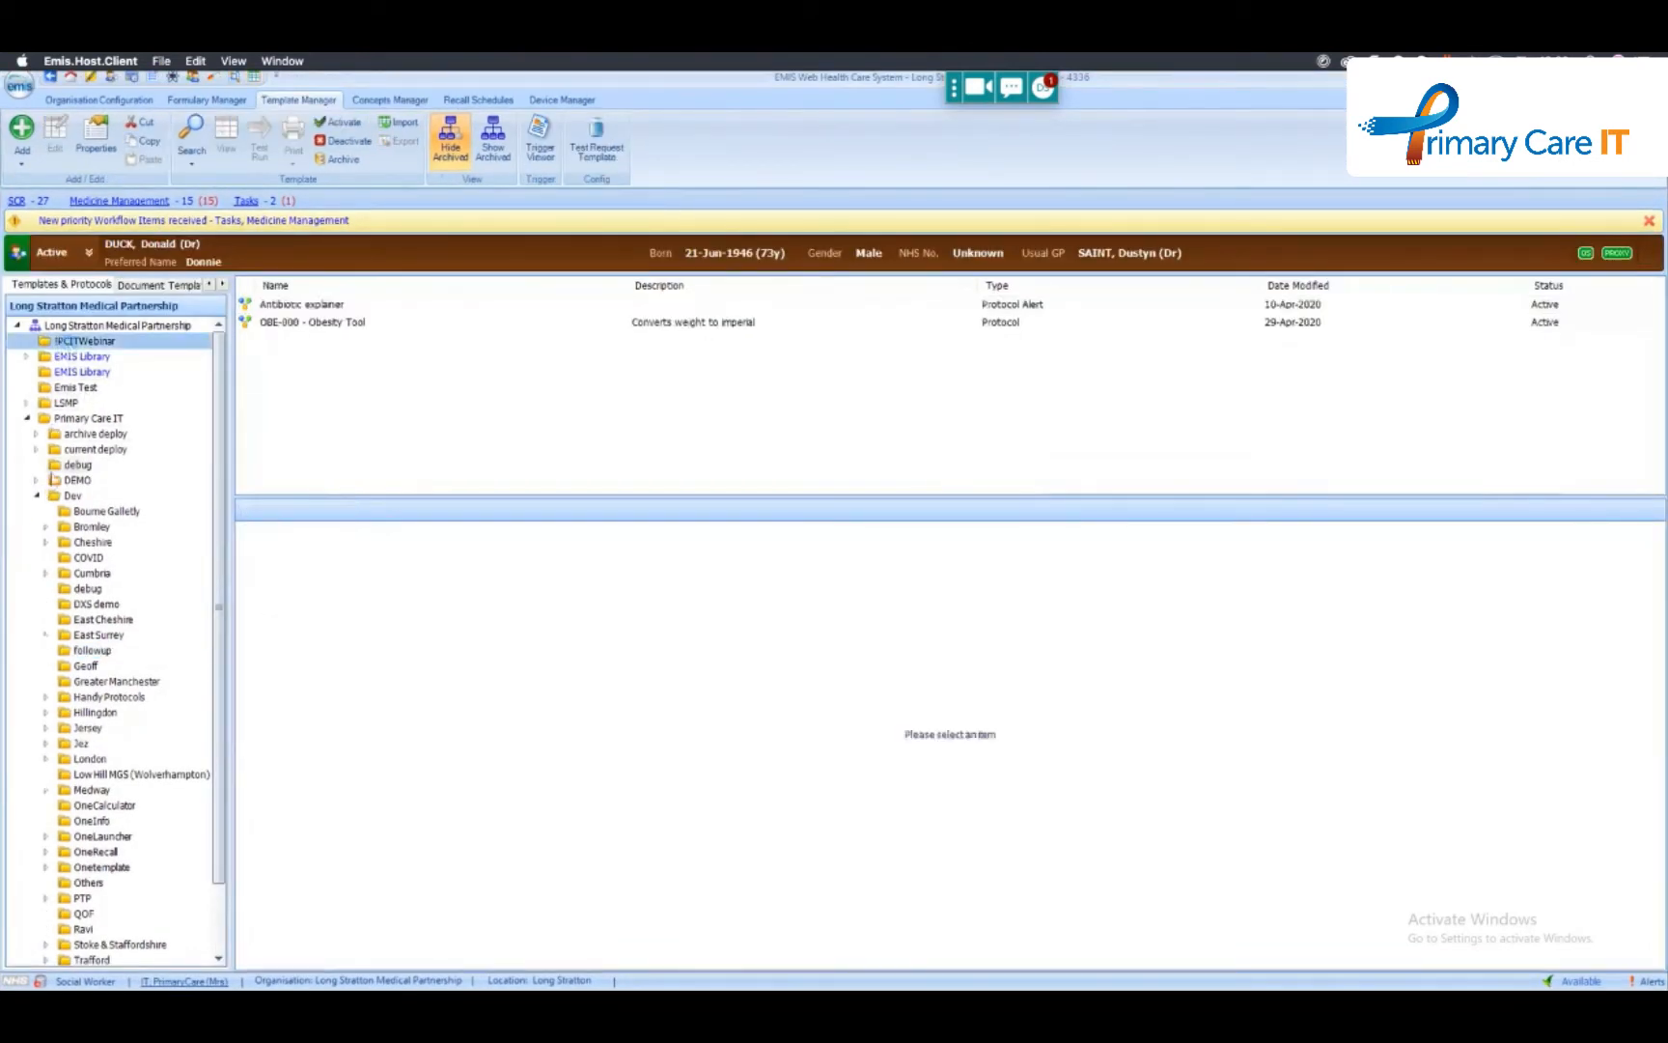
left_click(38, 496)
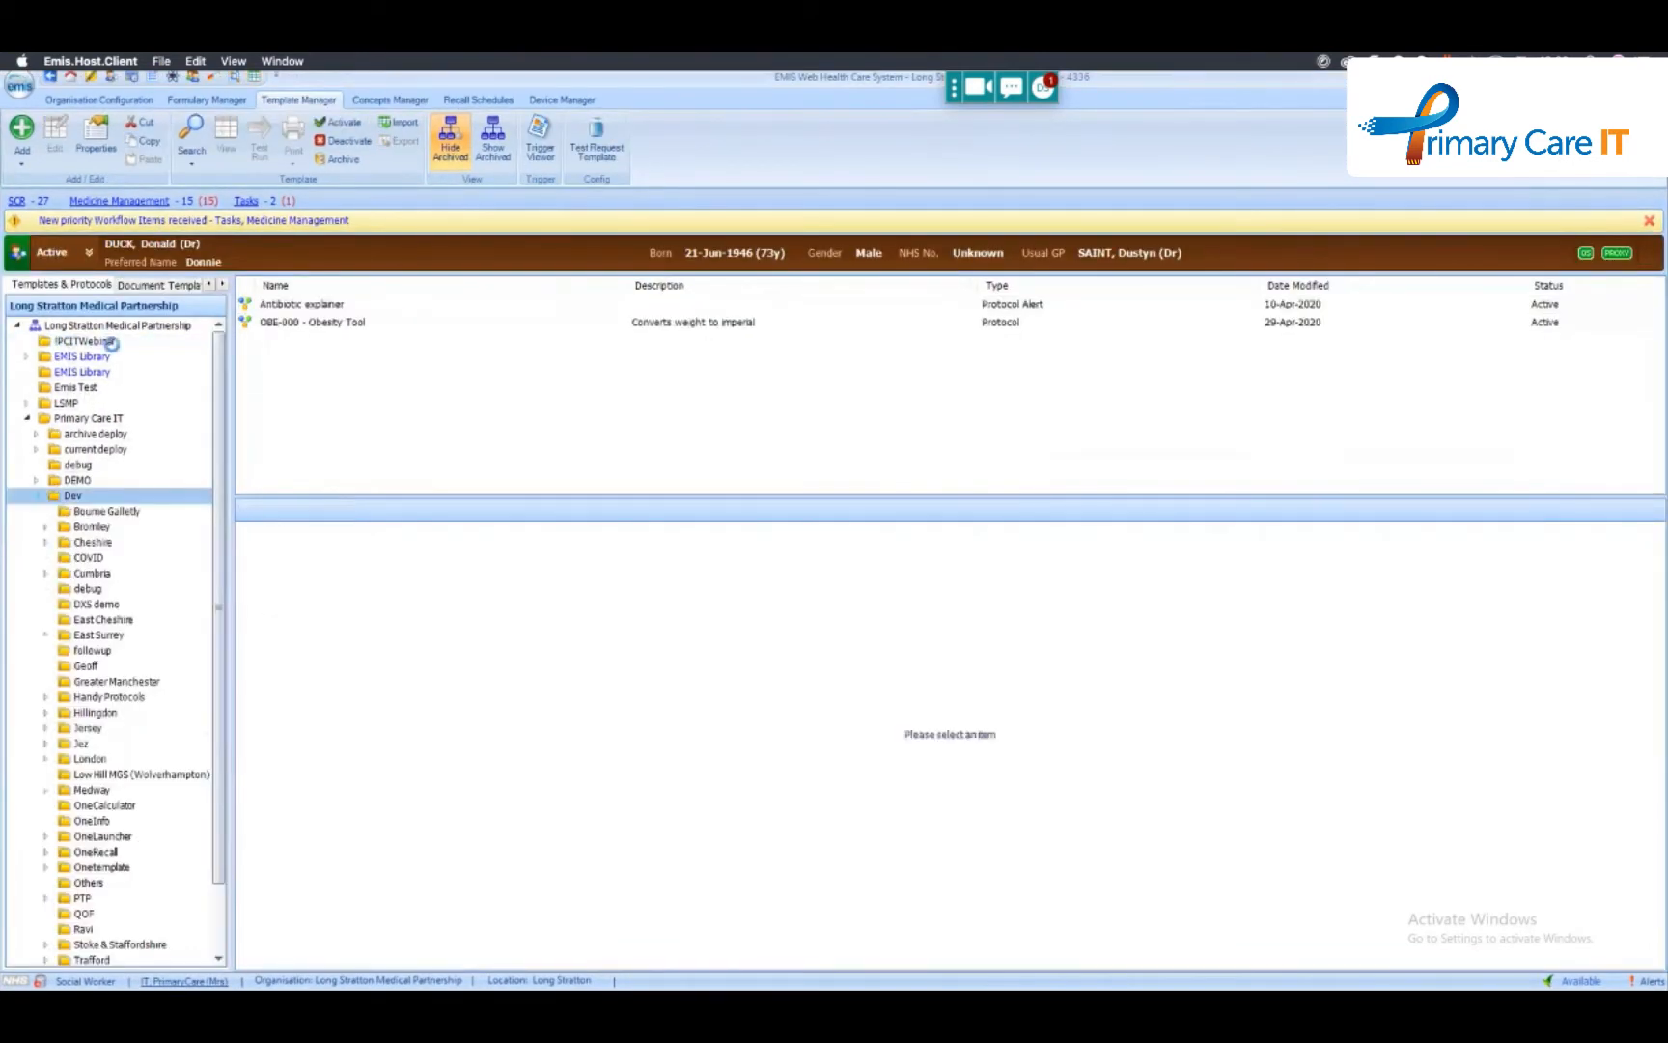
left_click(37, 496)
left_click(60, 342)
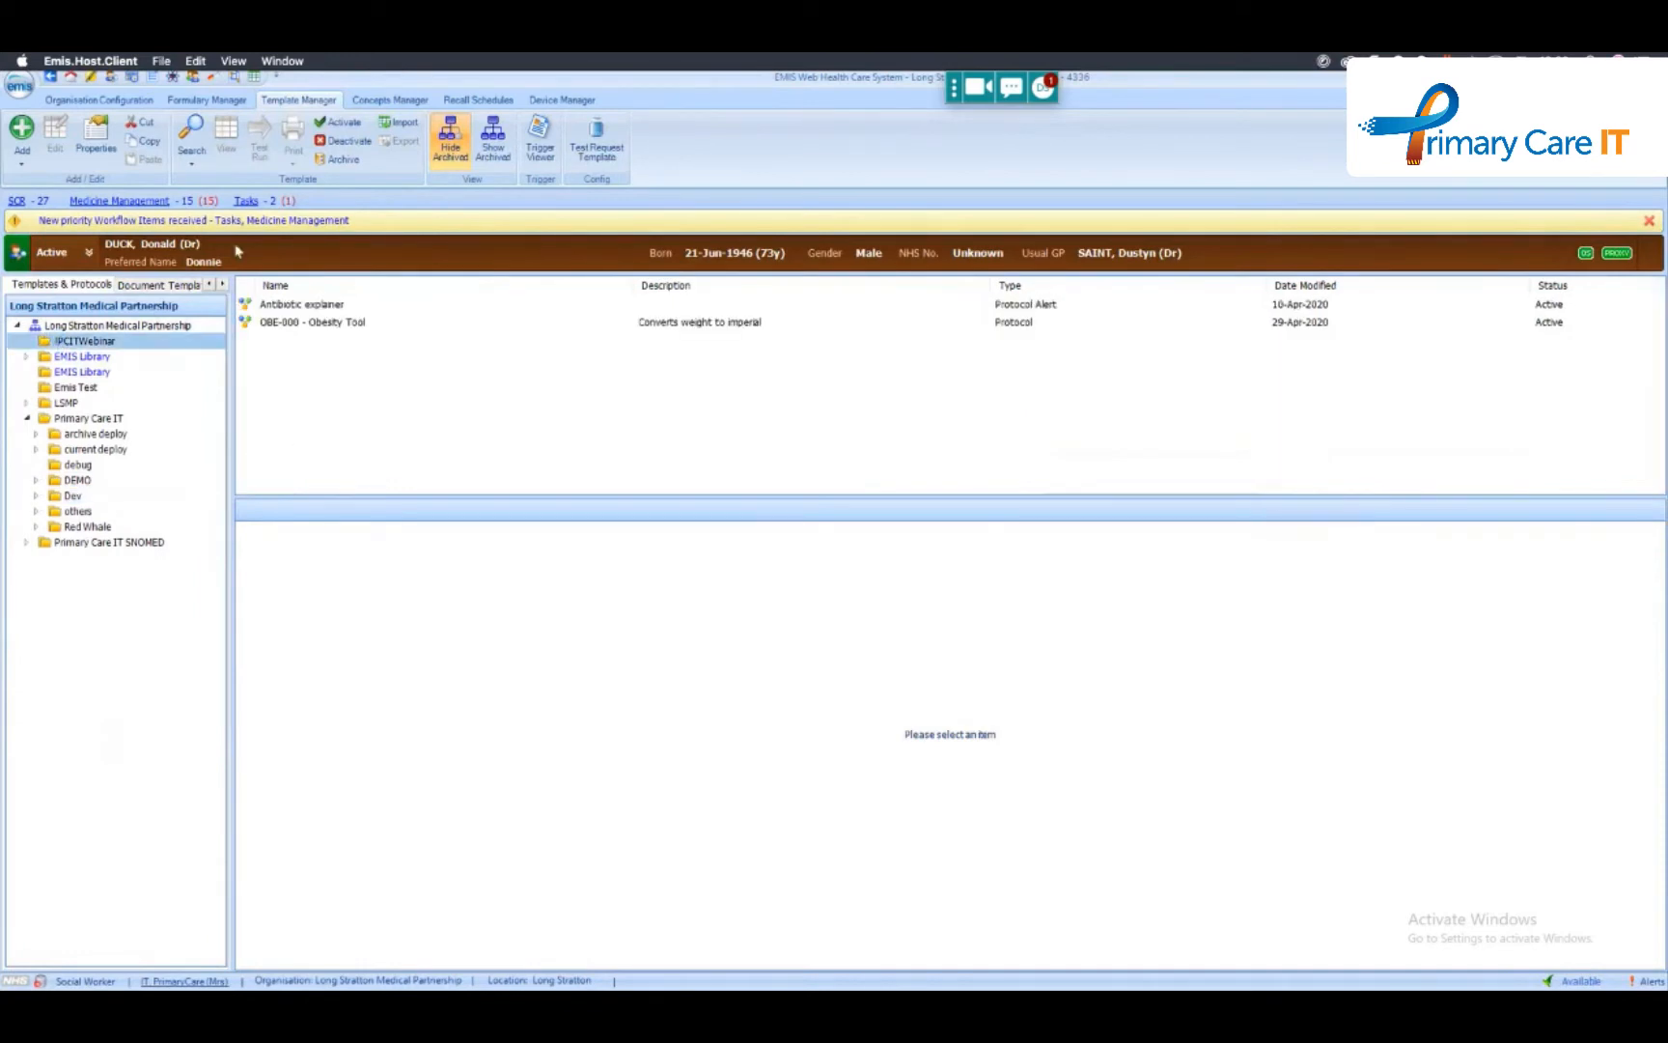
left_click(23, 162)
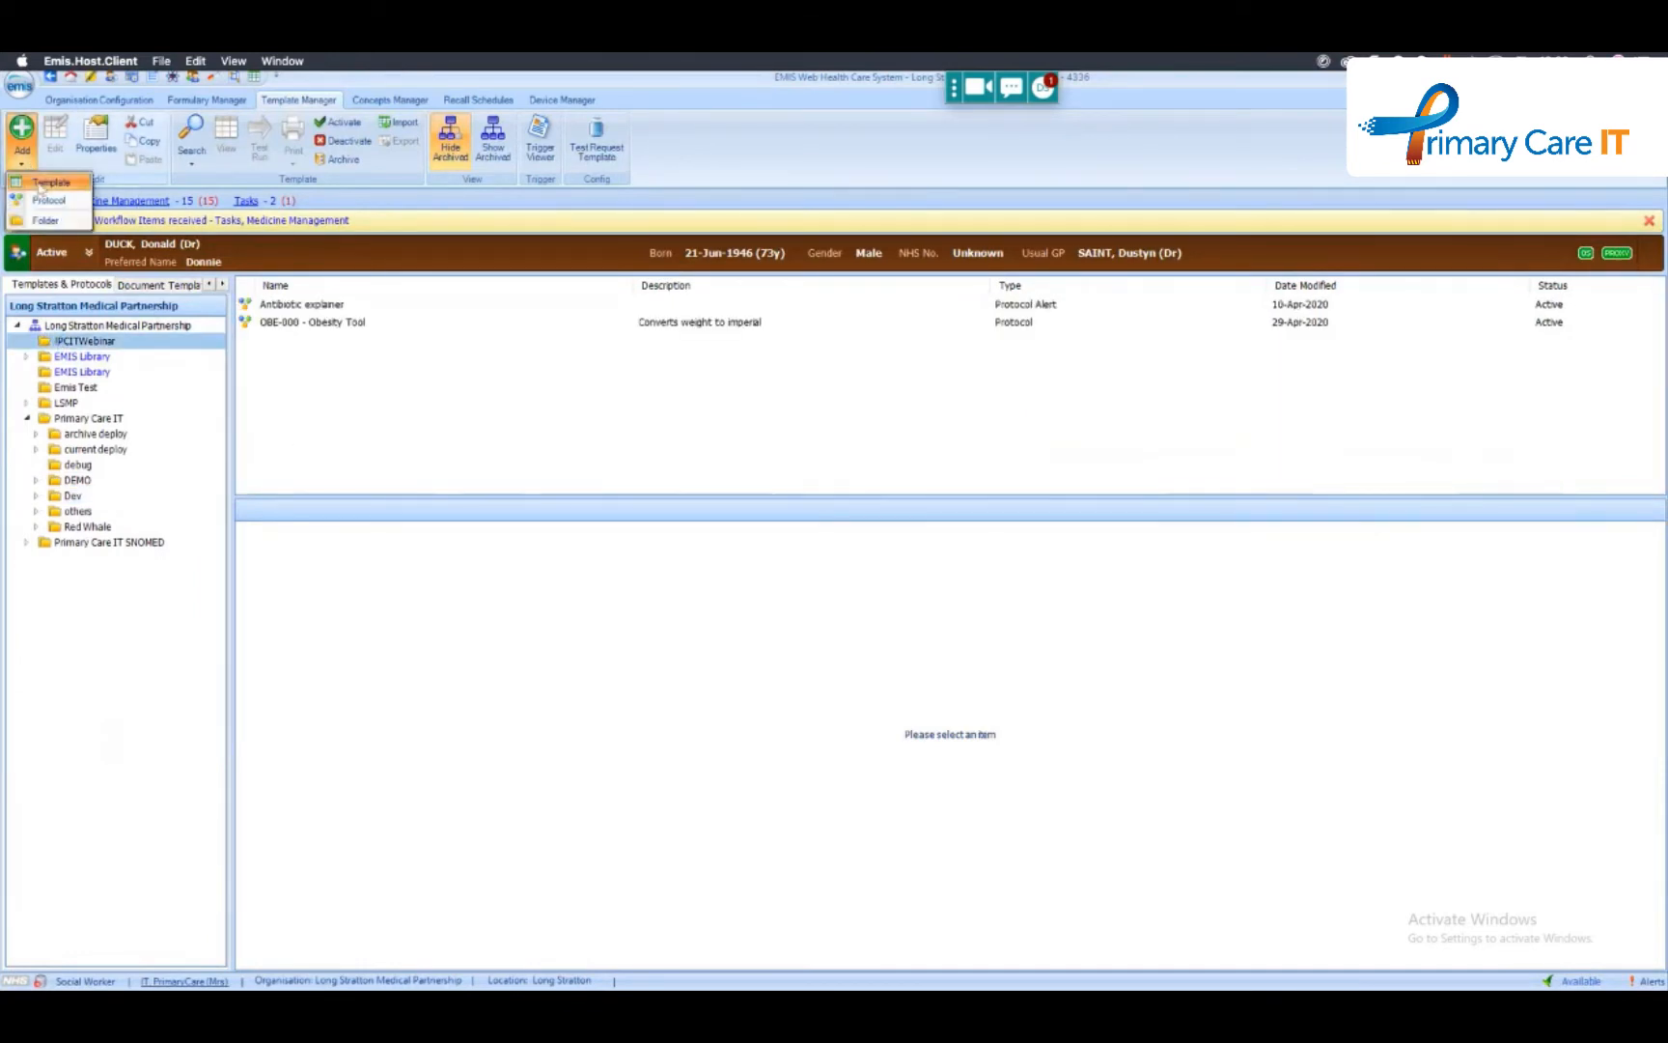
left_click(45, 200)
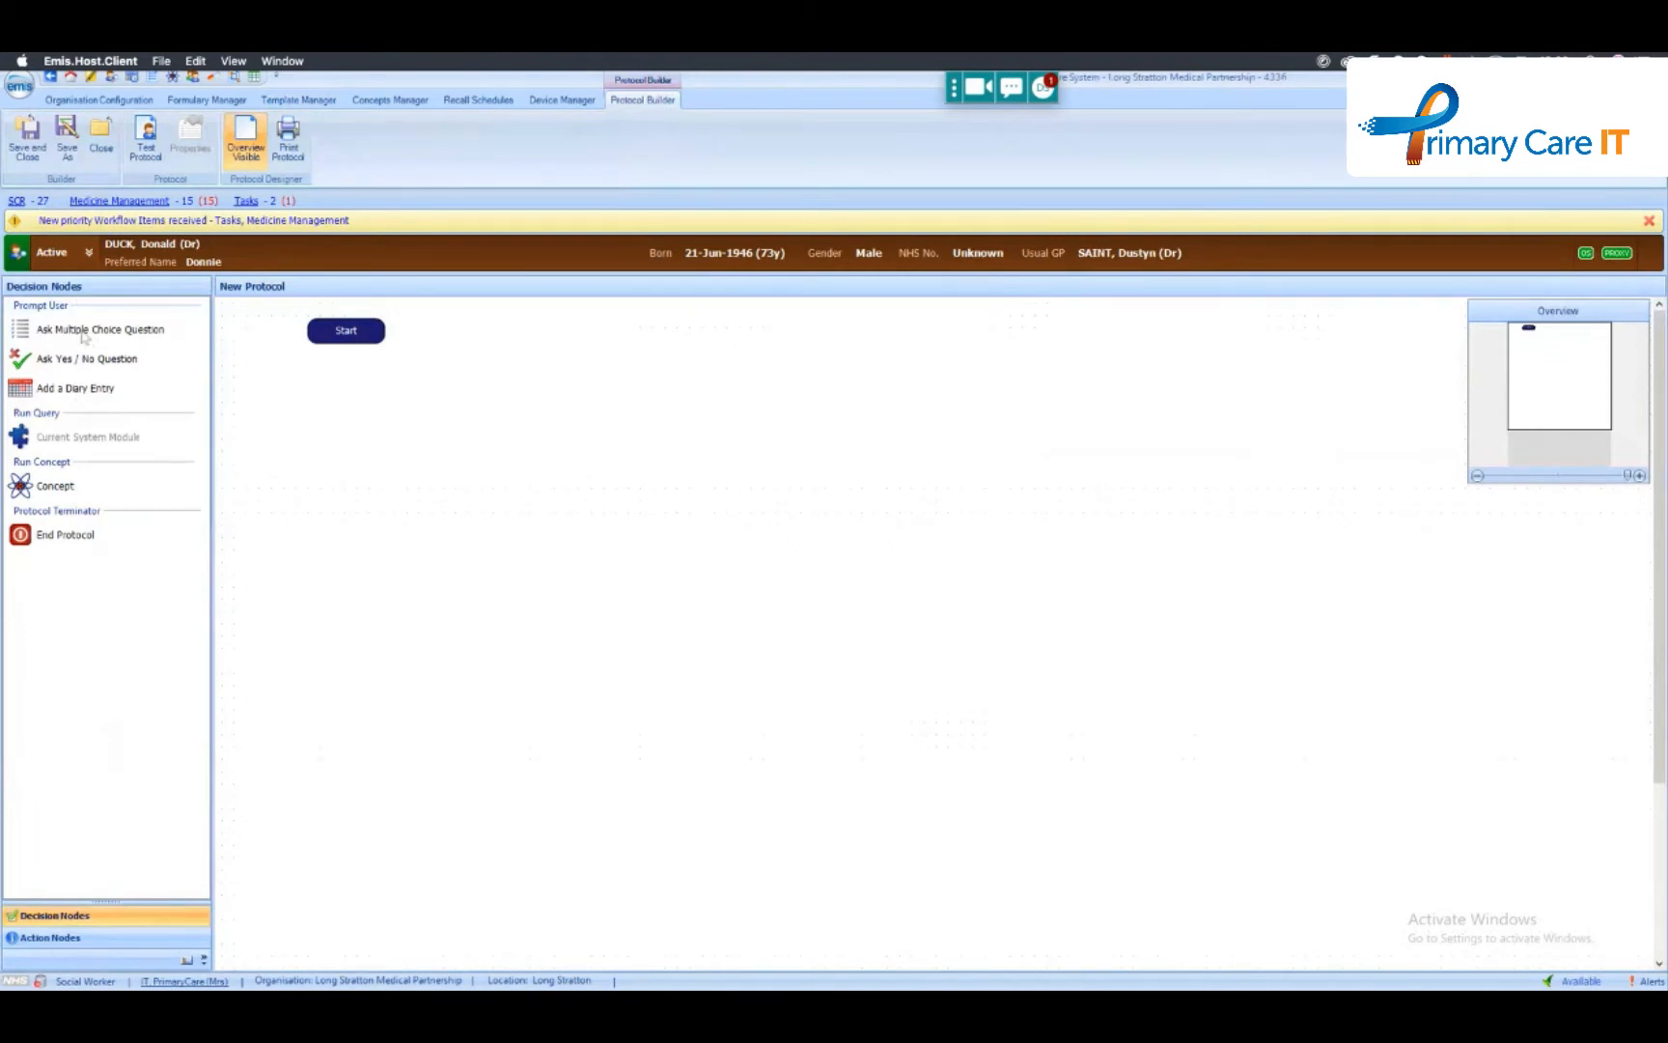
- Draft a multiple choice question referencing the concept OBE012 - Weight Pounds BMI 25 Final, review the output properties it offers, and discard the question
left_click_drag(83, 336, 473, 439)
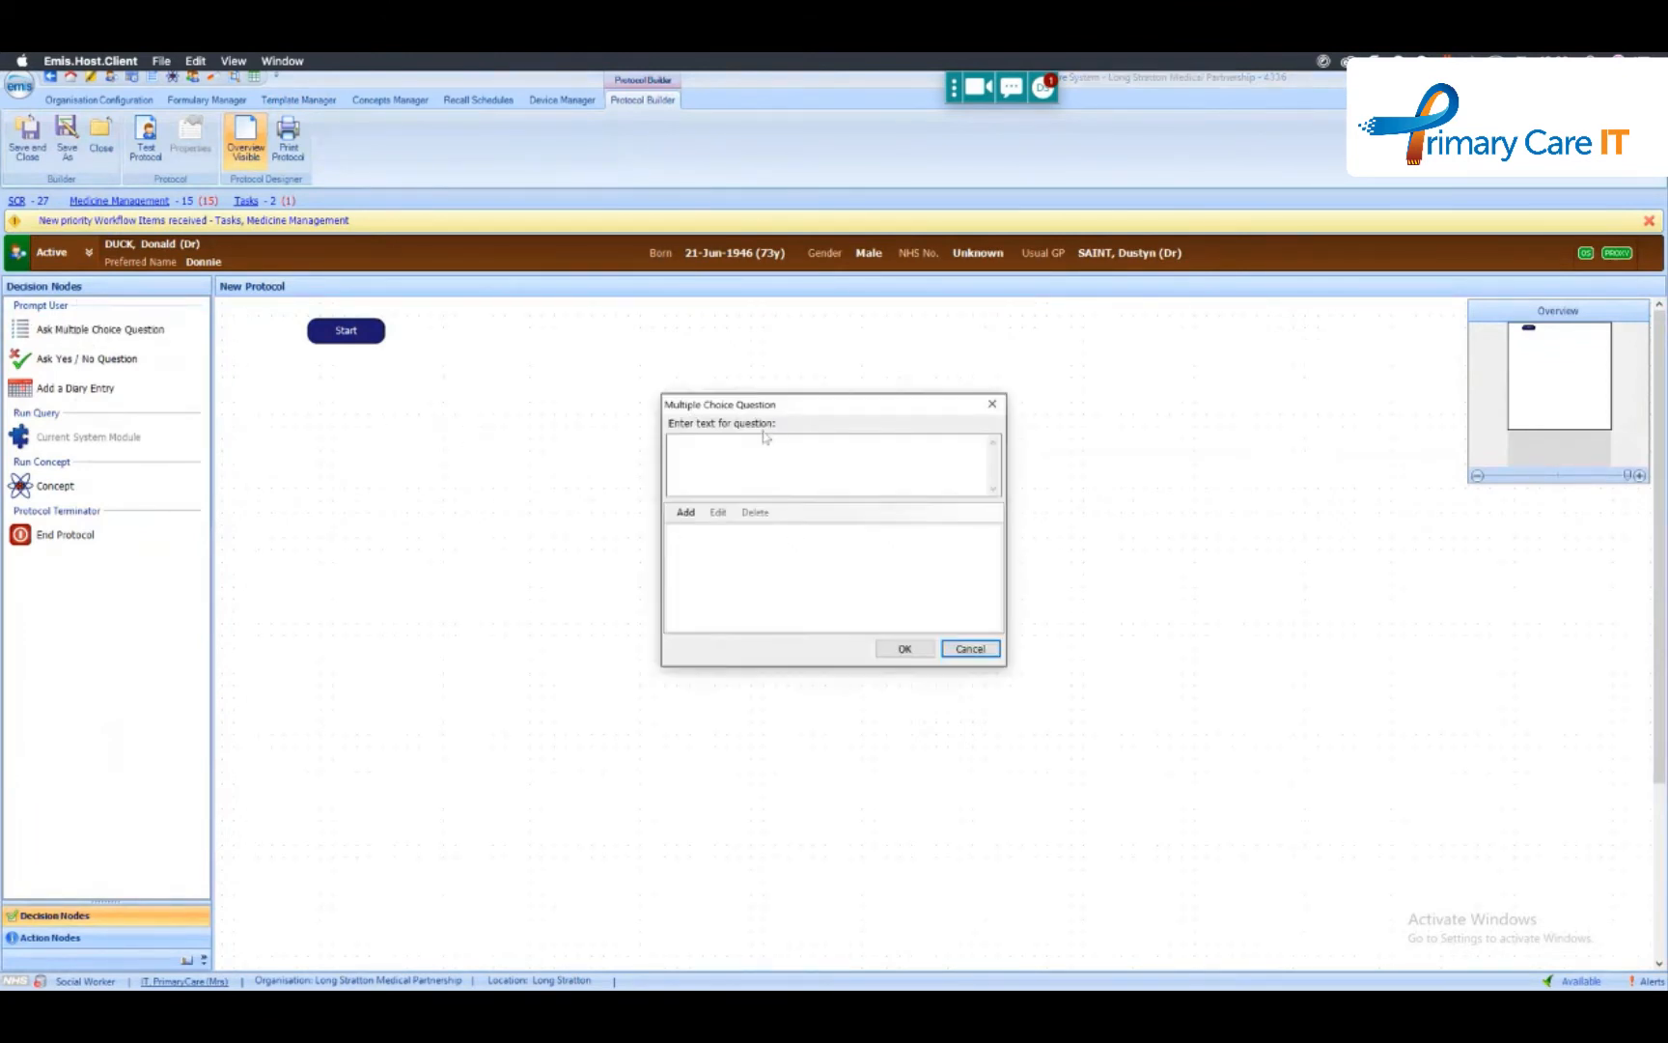
left_click(750, 440)
type("{")
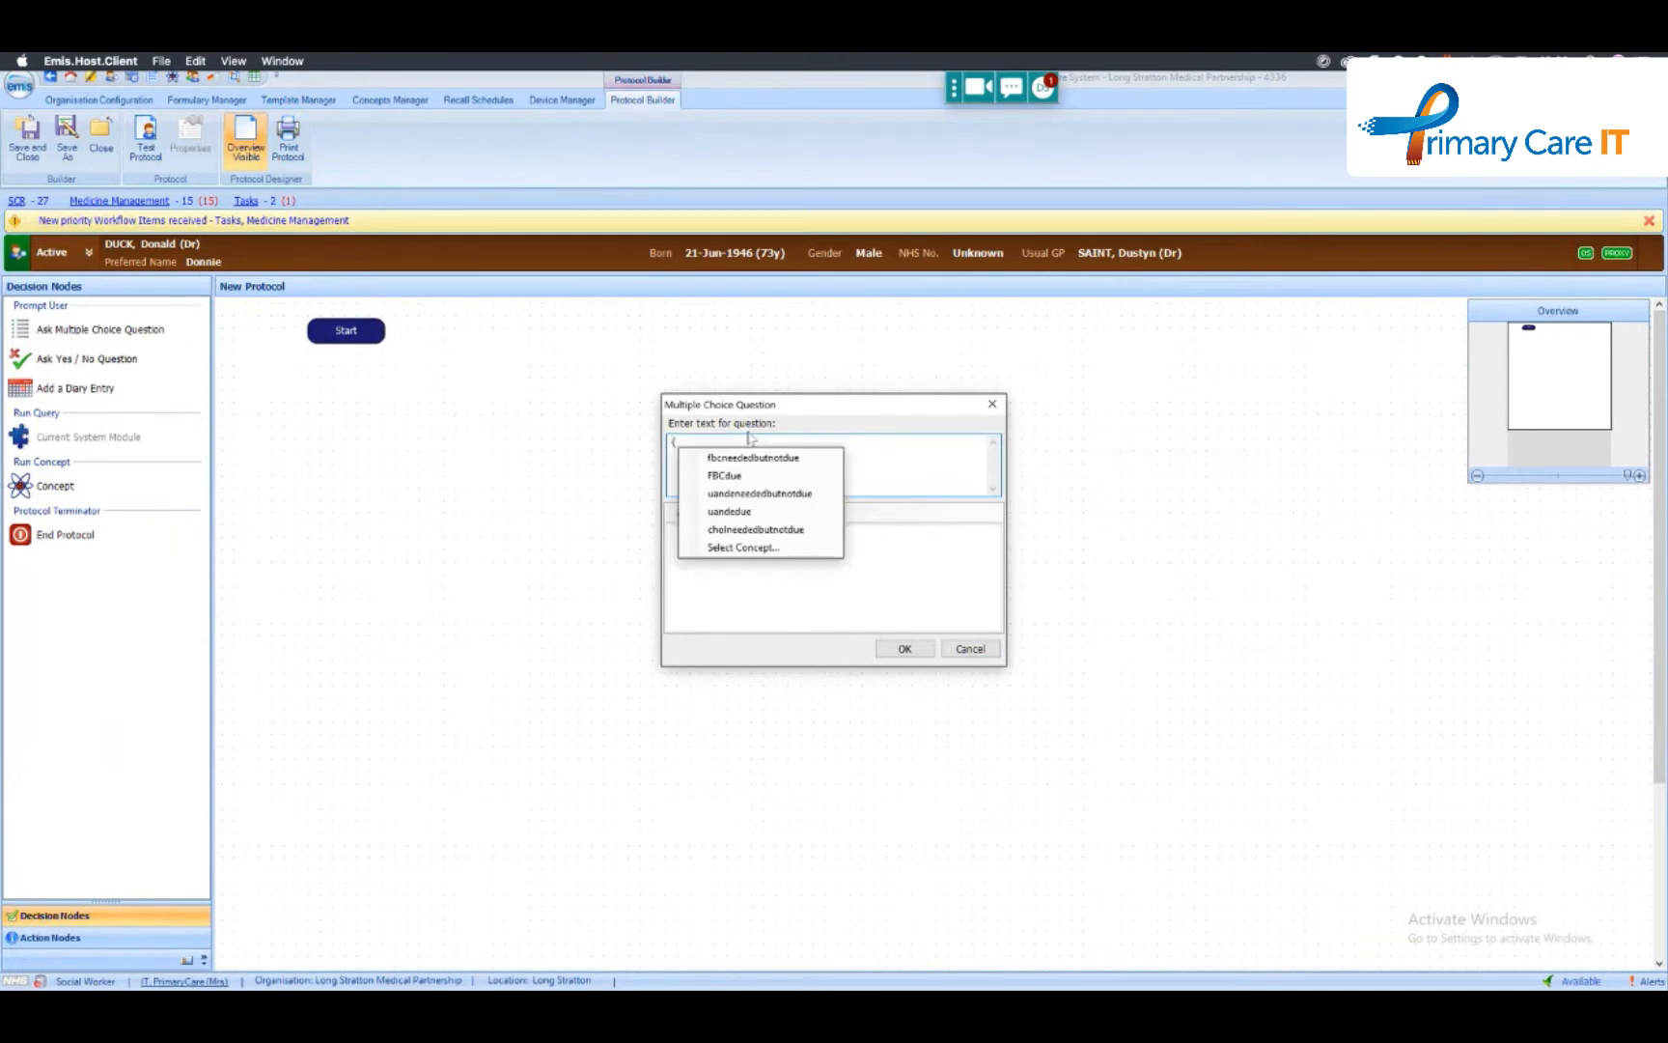
left_click(761, 547)
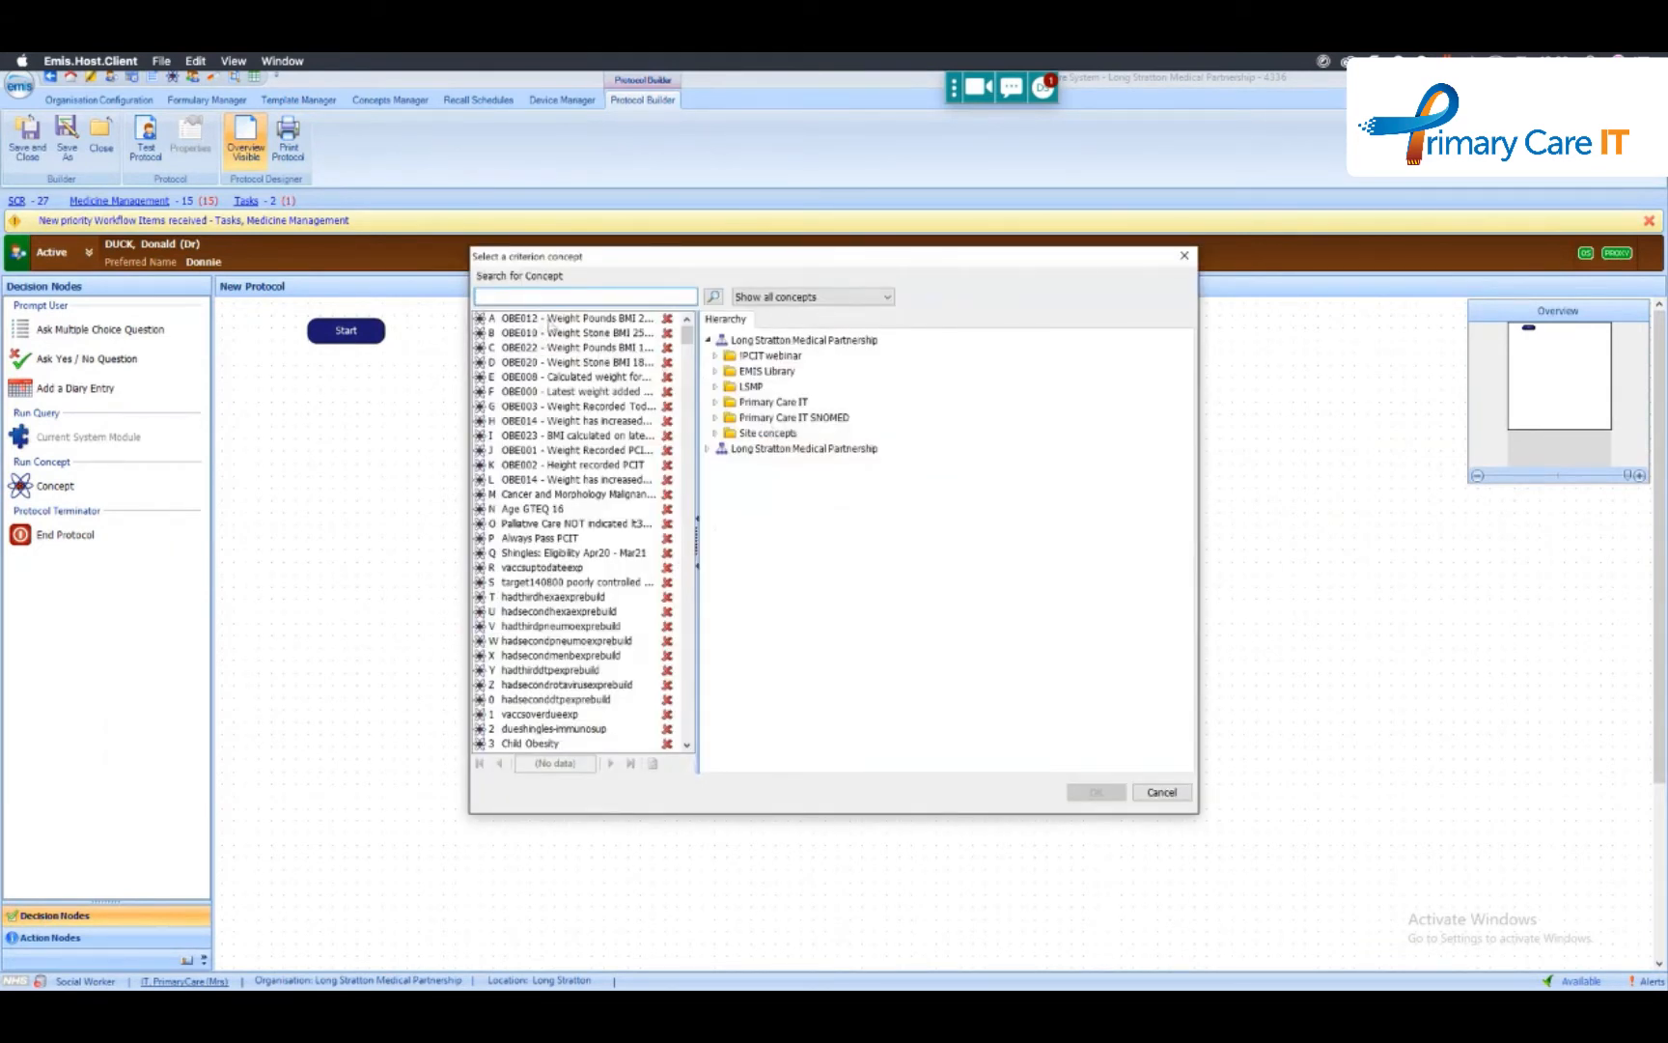
left_click(552, 319)
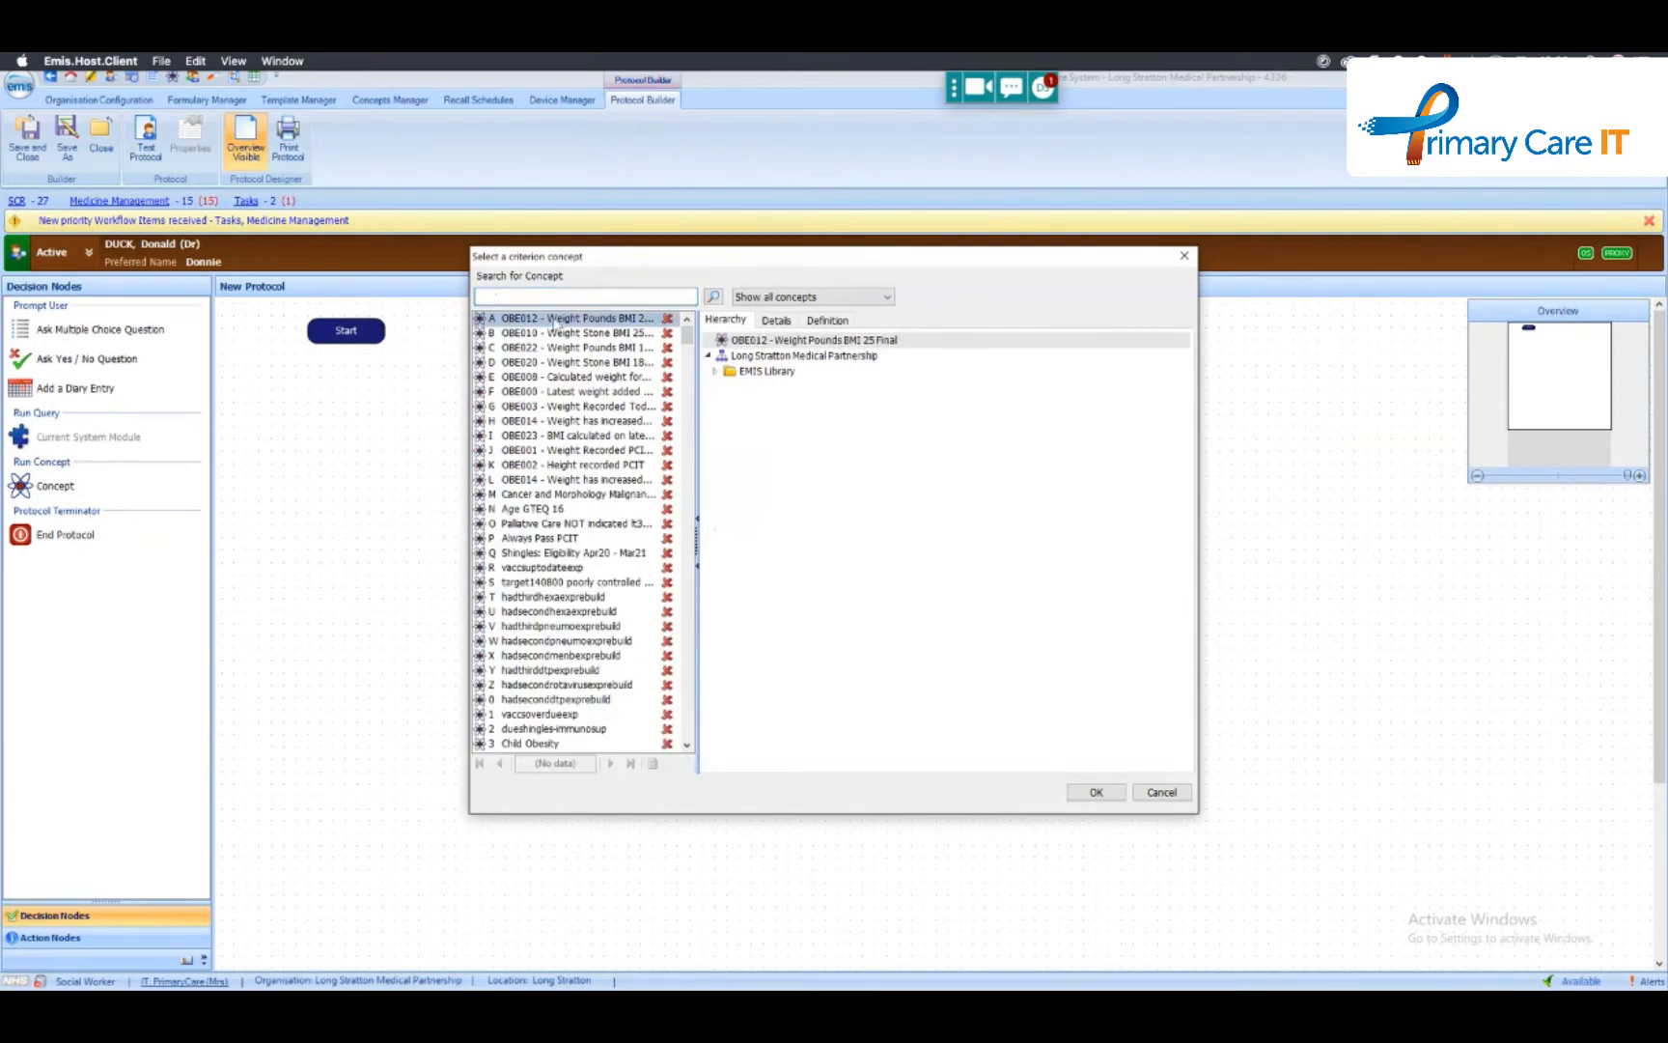
double_click(552, 319)
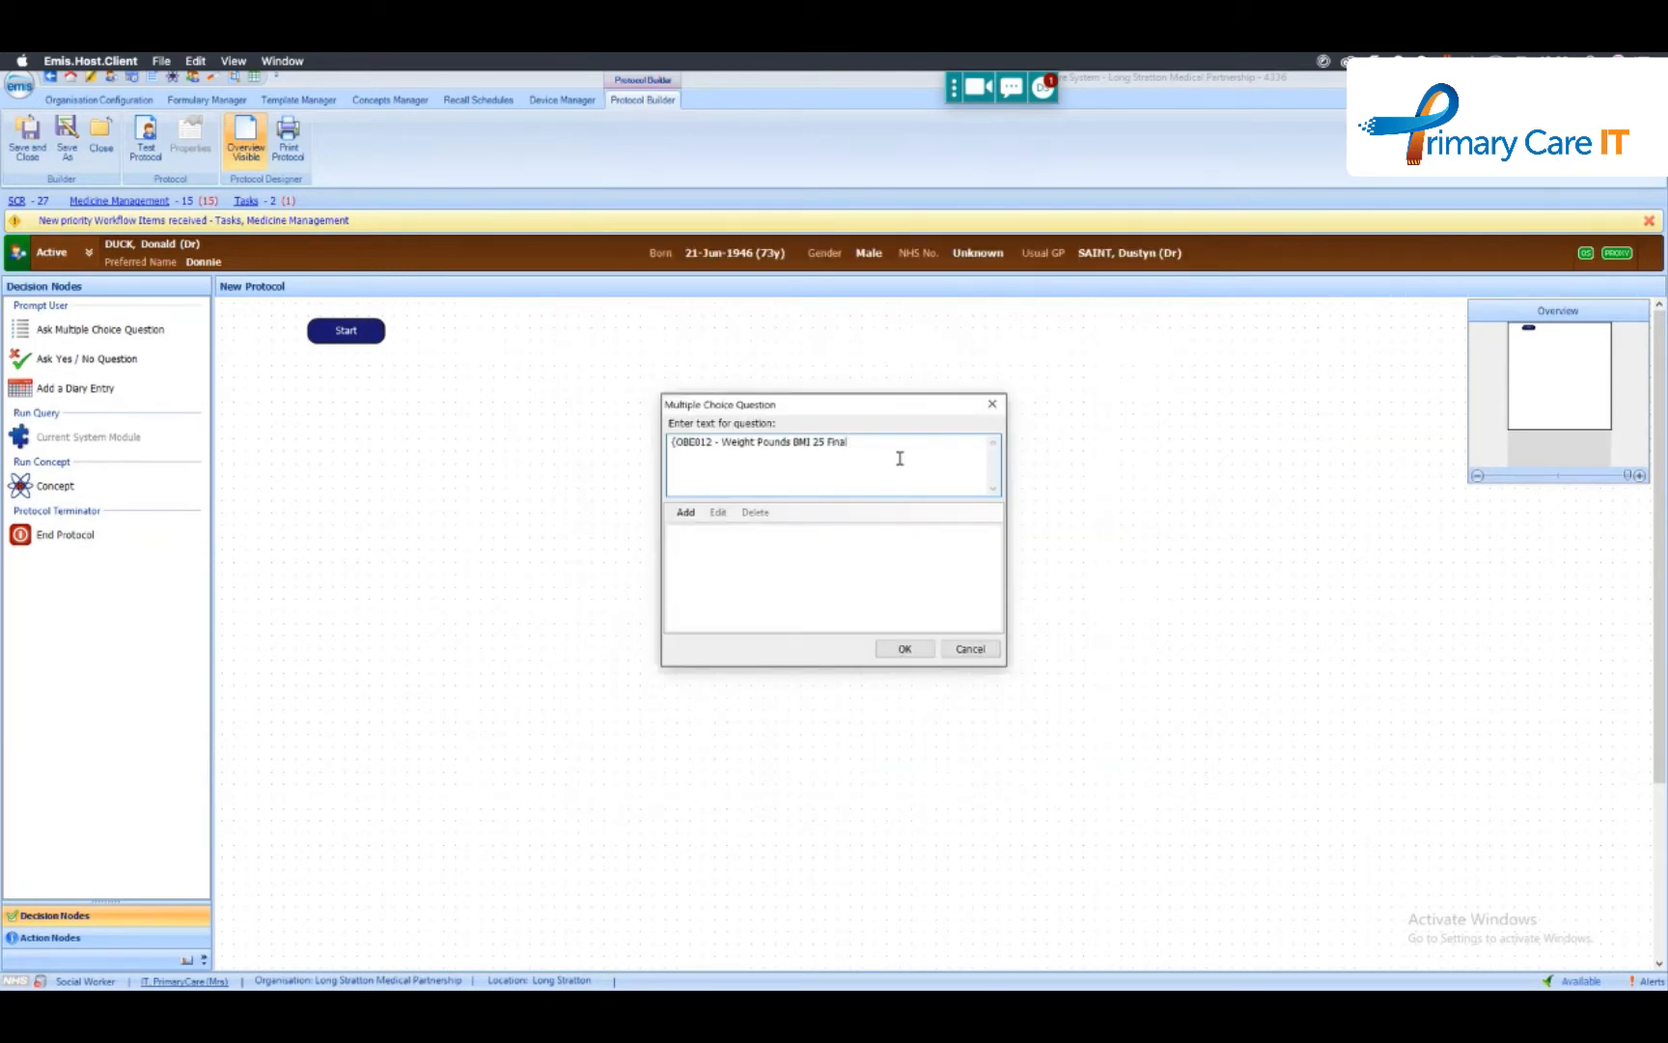
type(".")
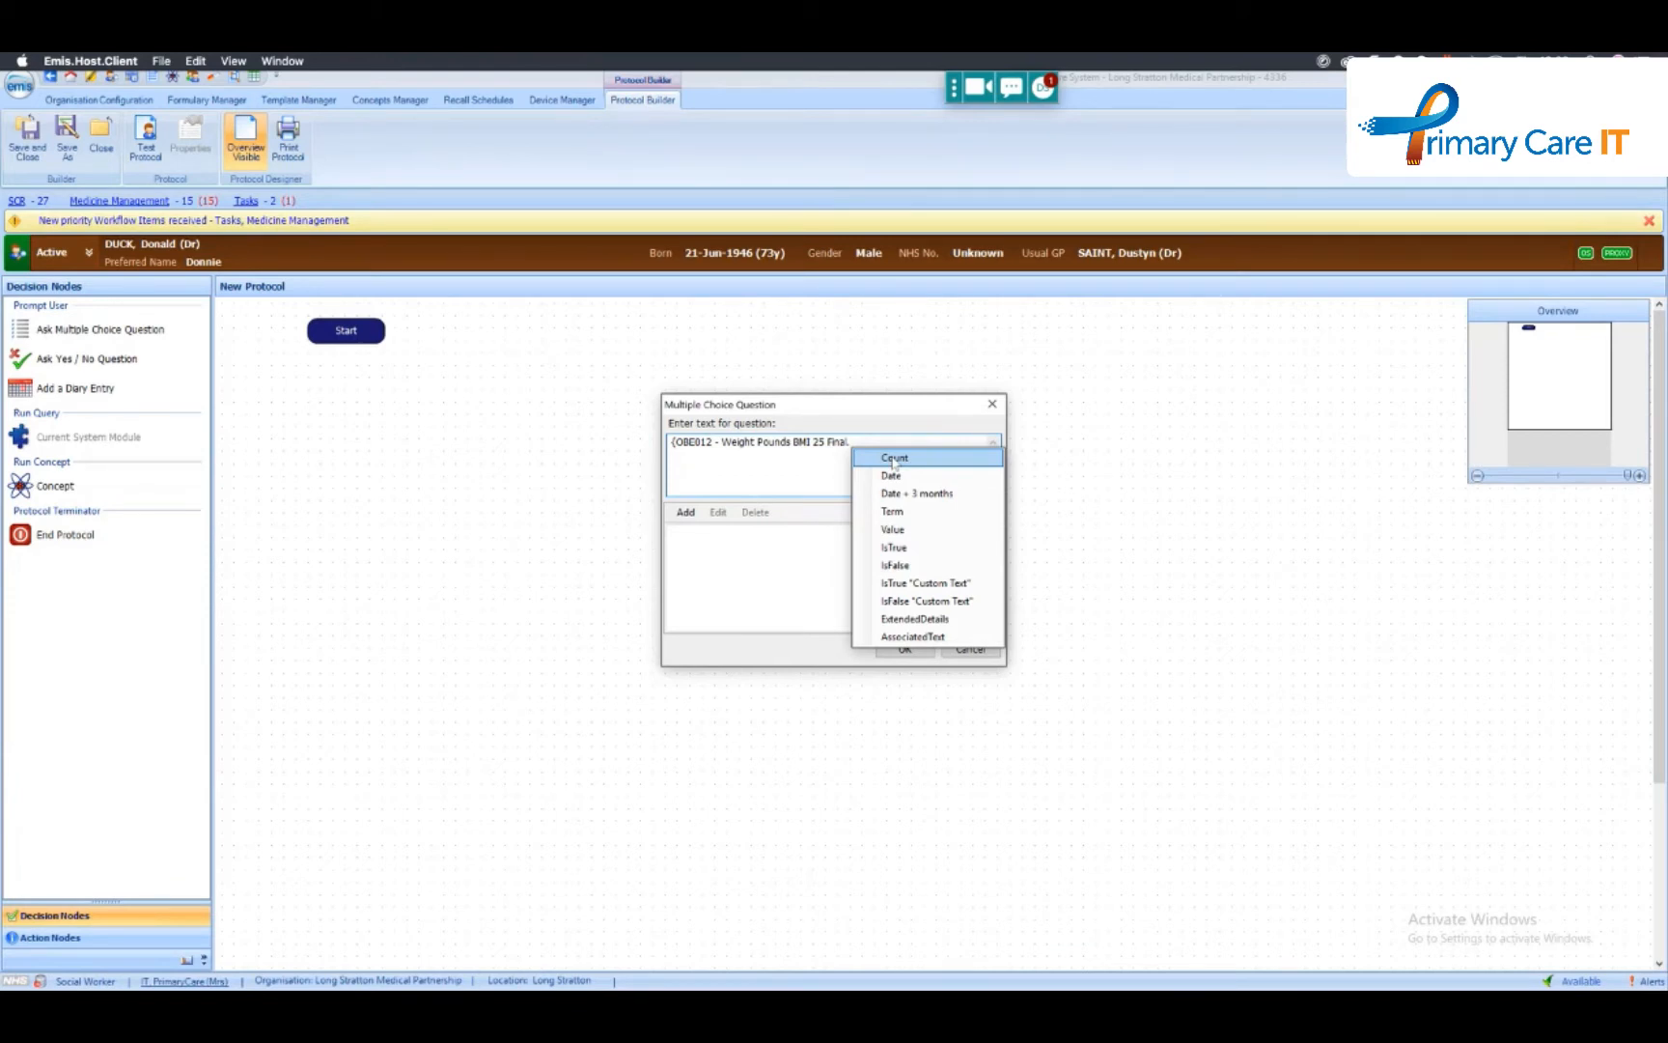
left_click(782, 526)
left_click(969, 649)
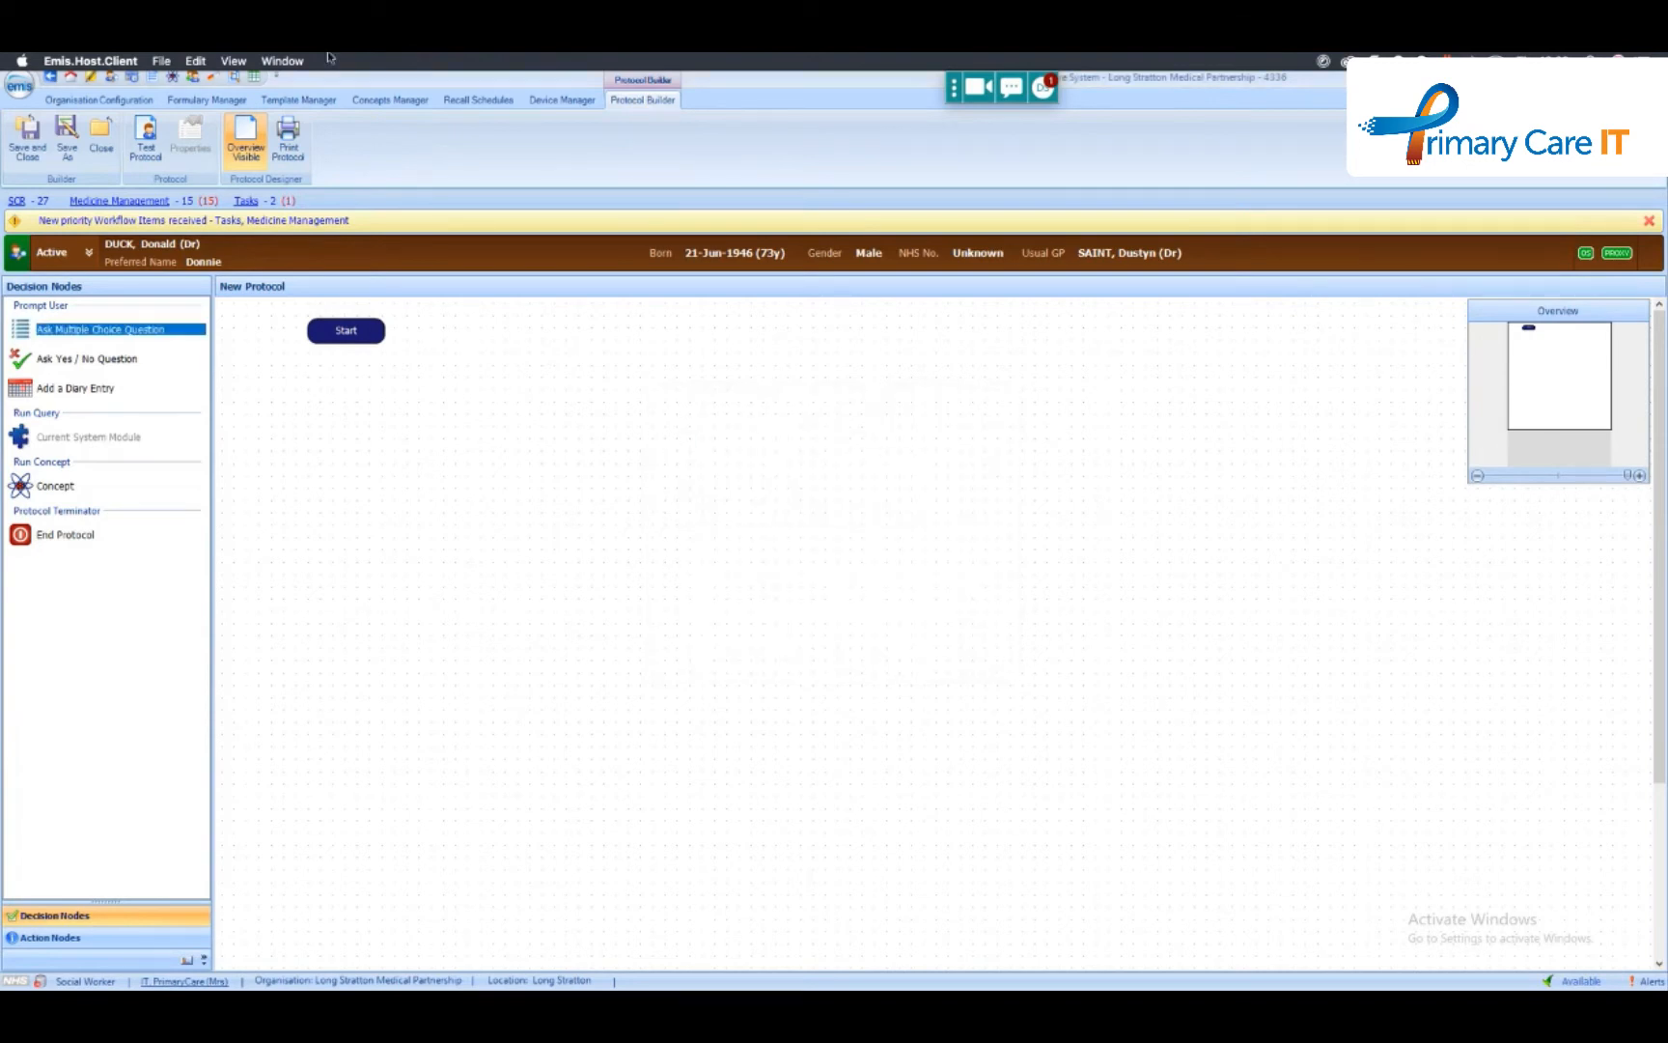
- Open the concept OBE020 - Weight Stone BMI 18 5 Floor PCIT for editing and review its test run results
left_click(410, 98)
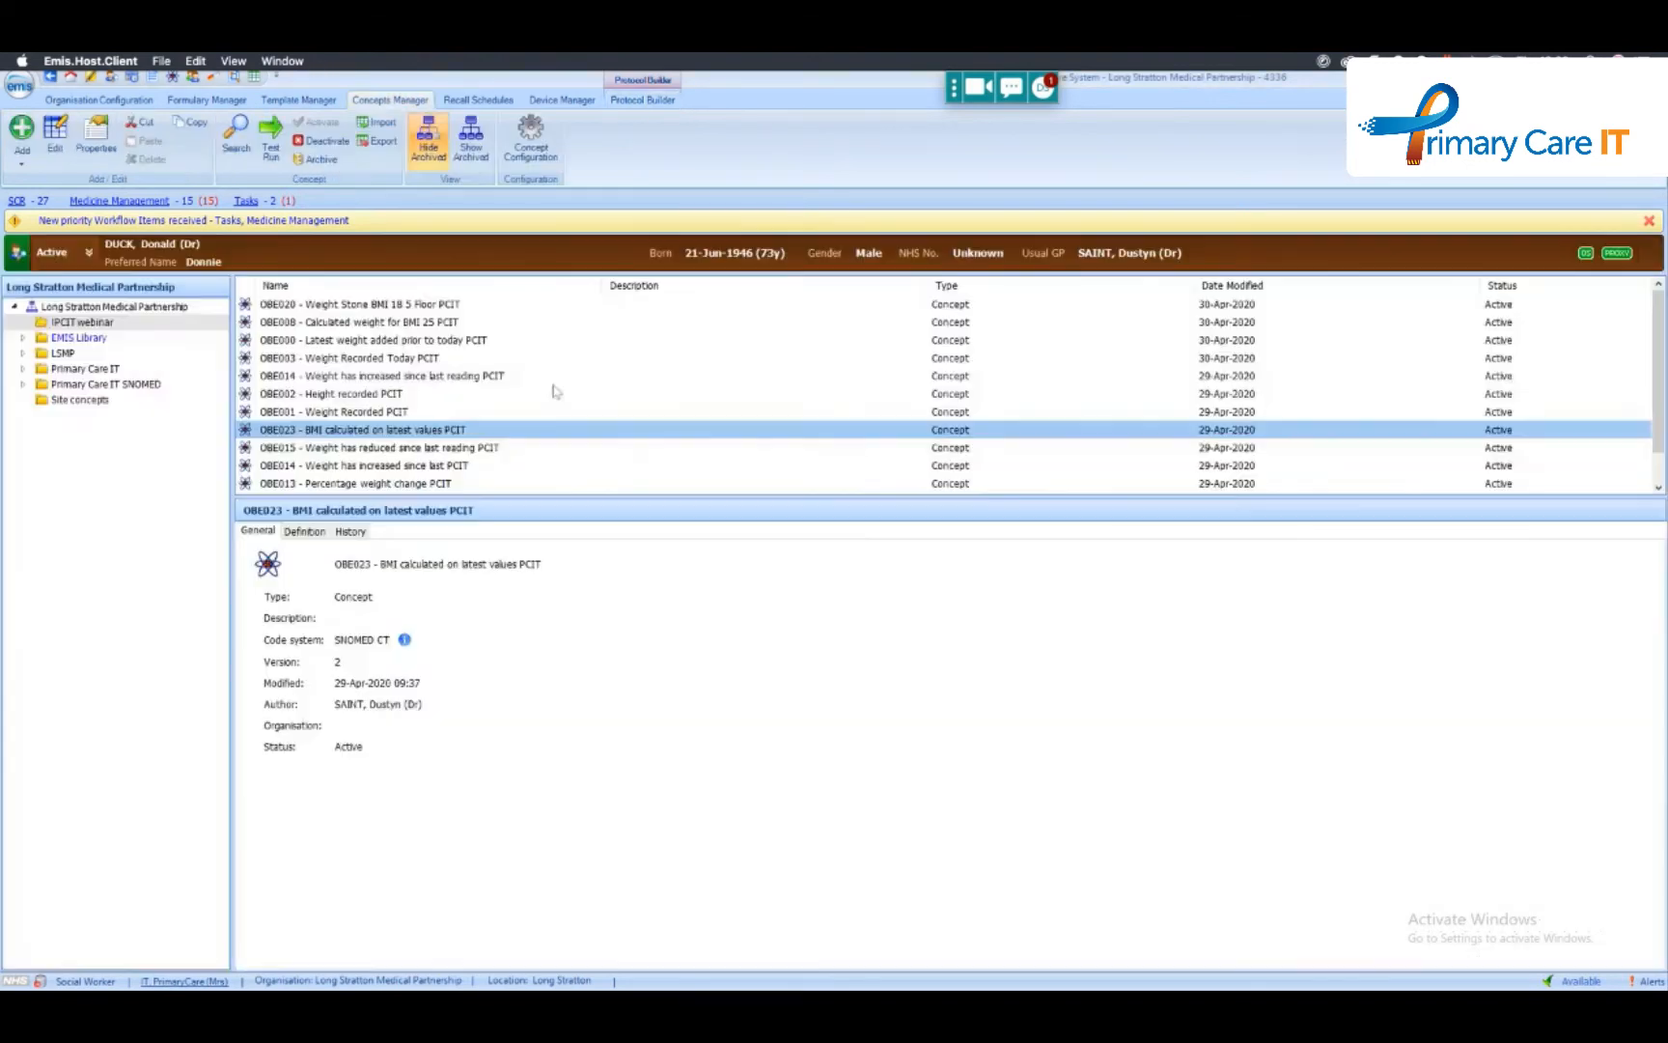
right_click(357, 304)
mouse_move(434, 313)
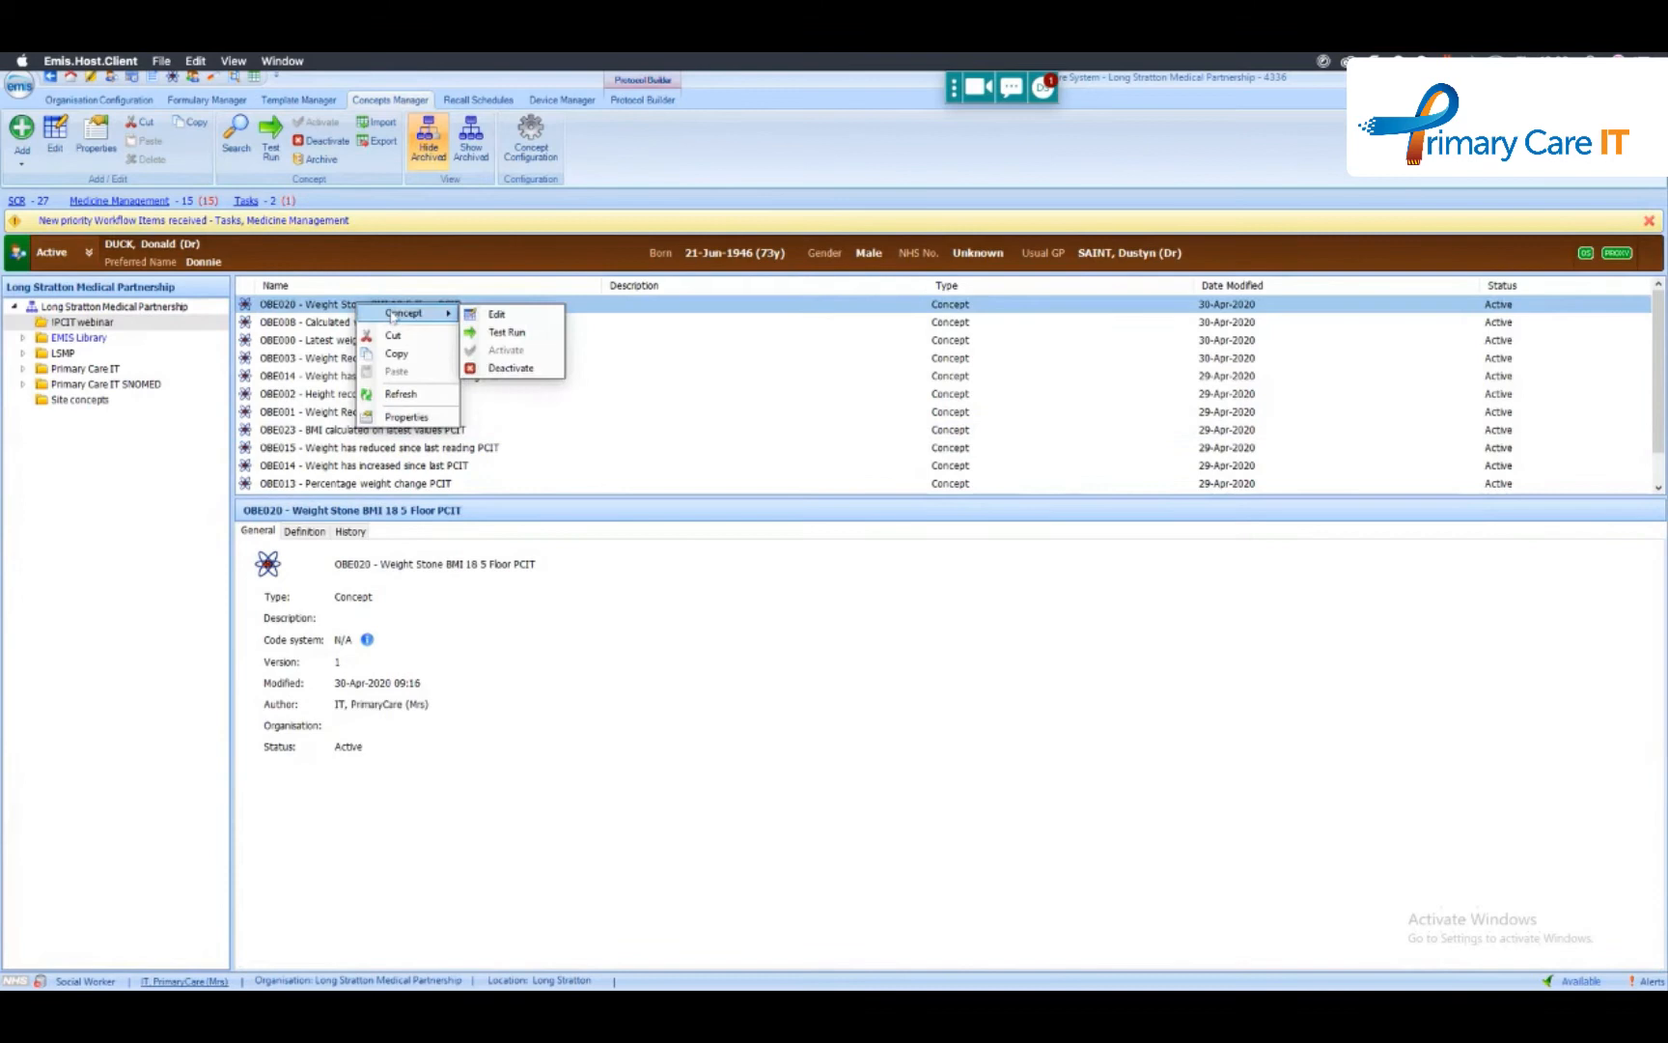
left_click(494, 316)
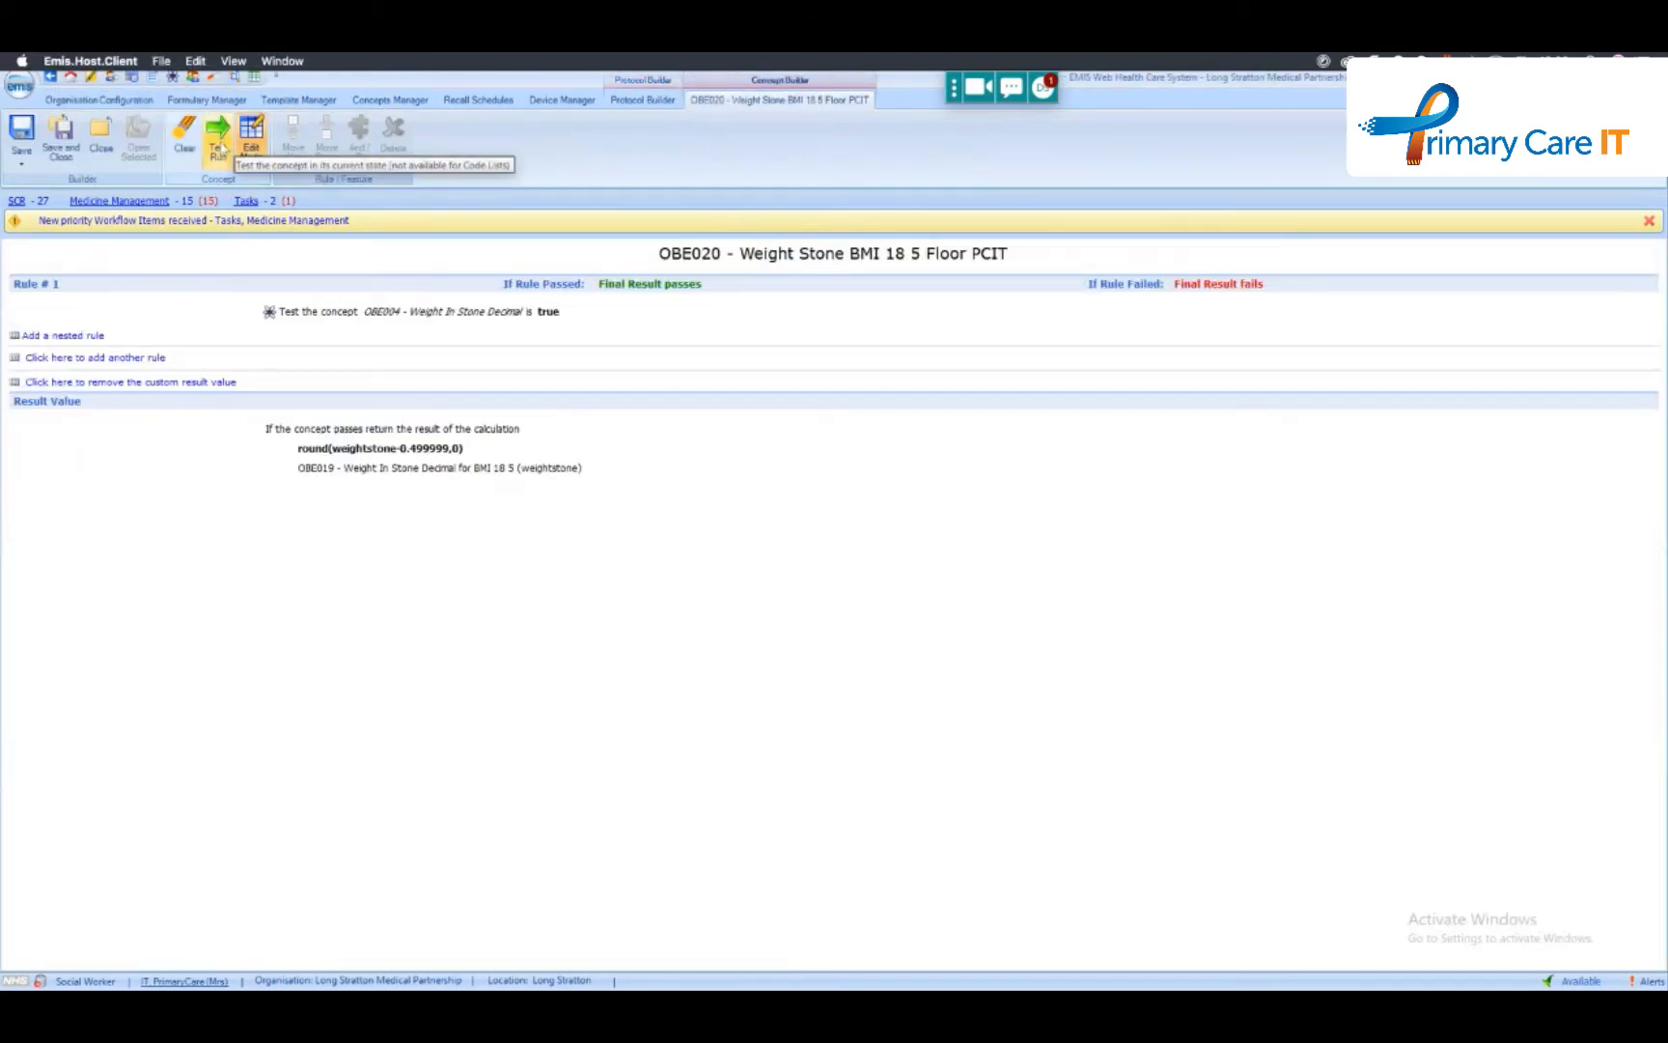
left_click(220, 147)
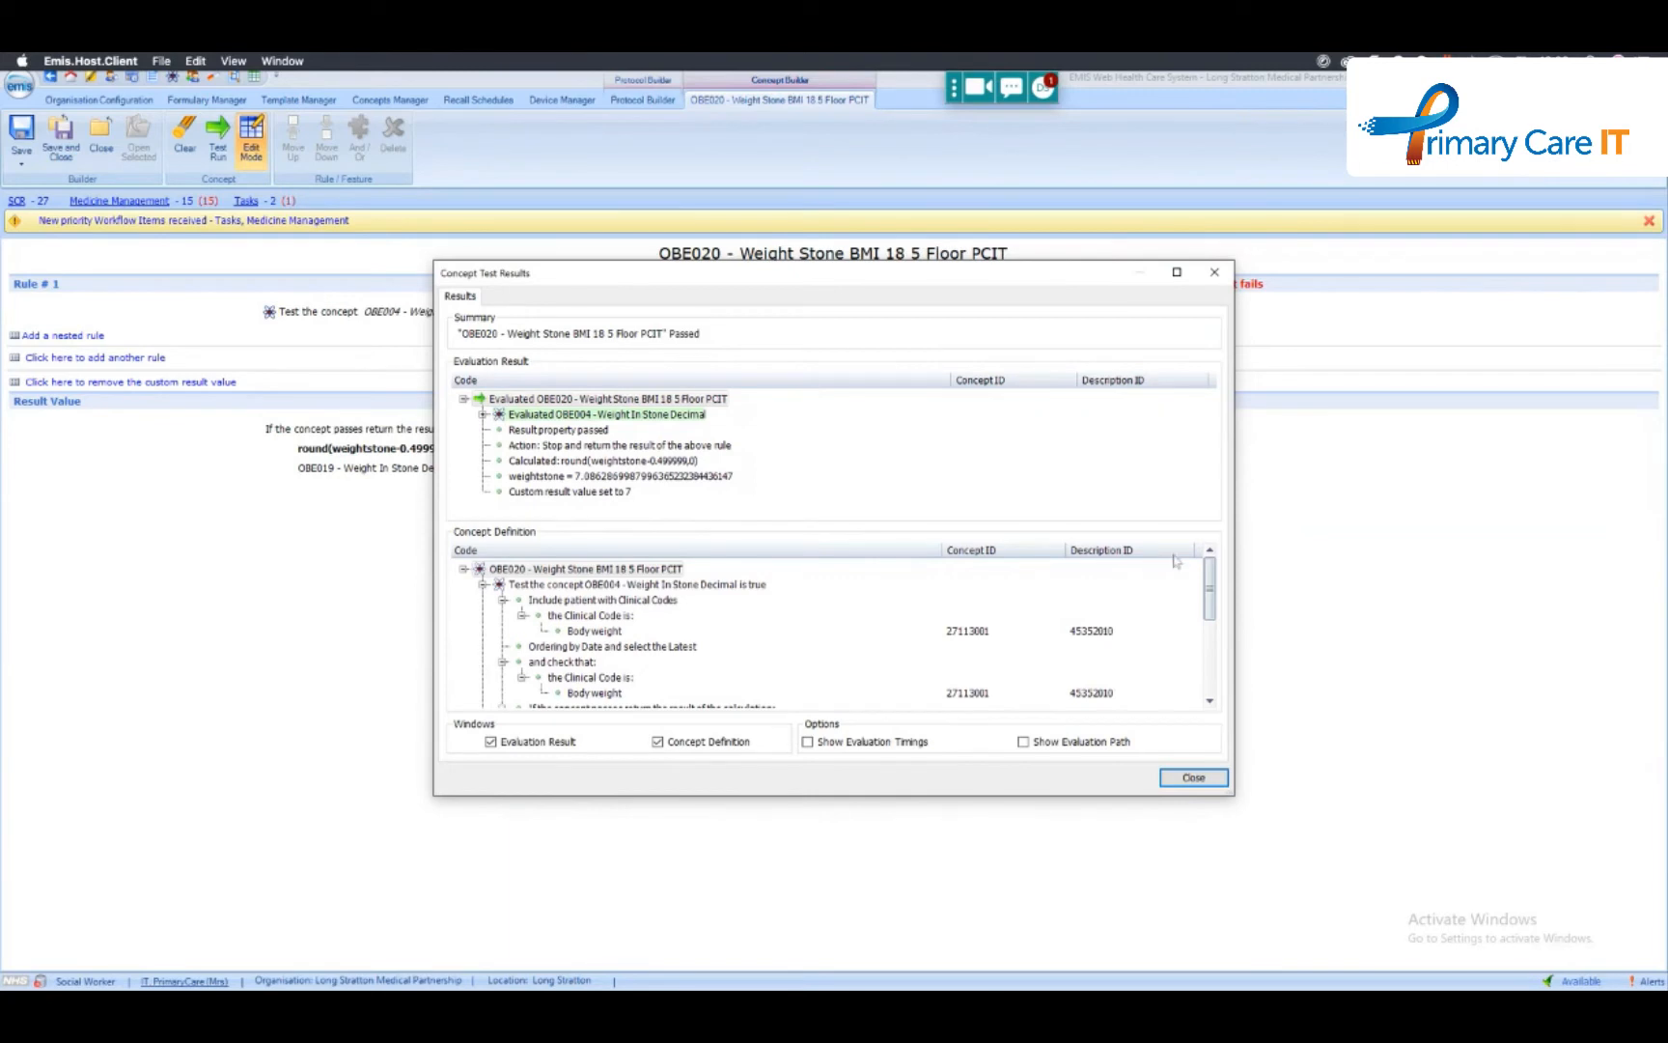
left_click(1193, 778)
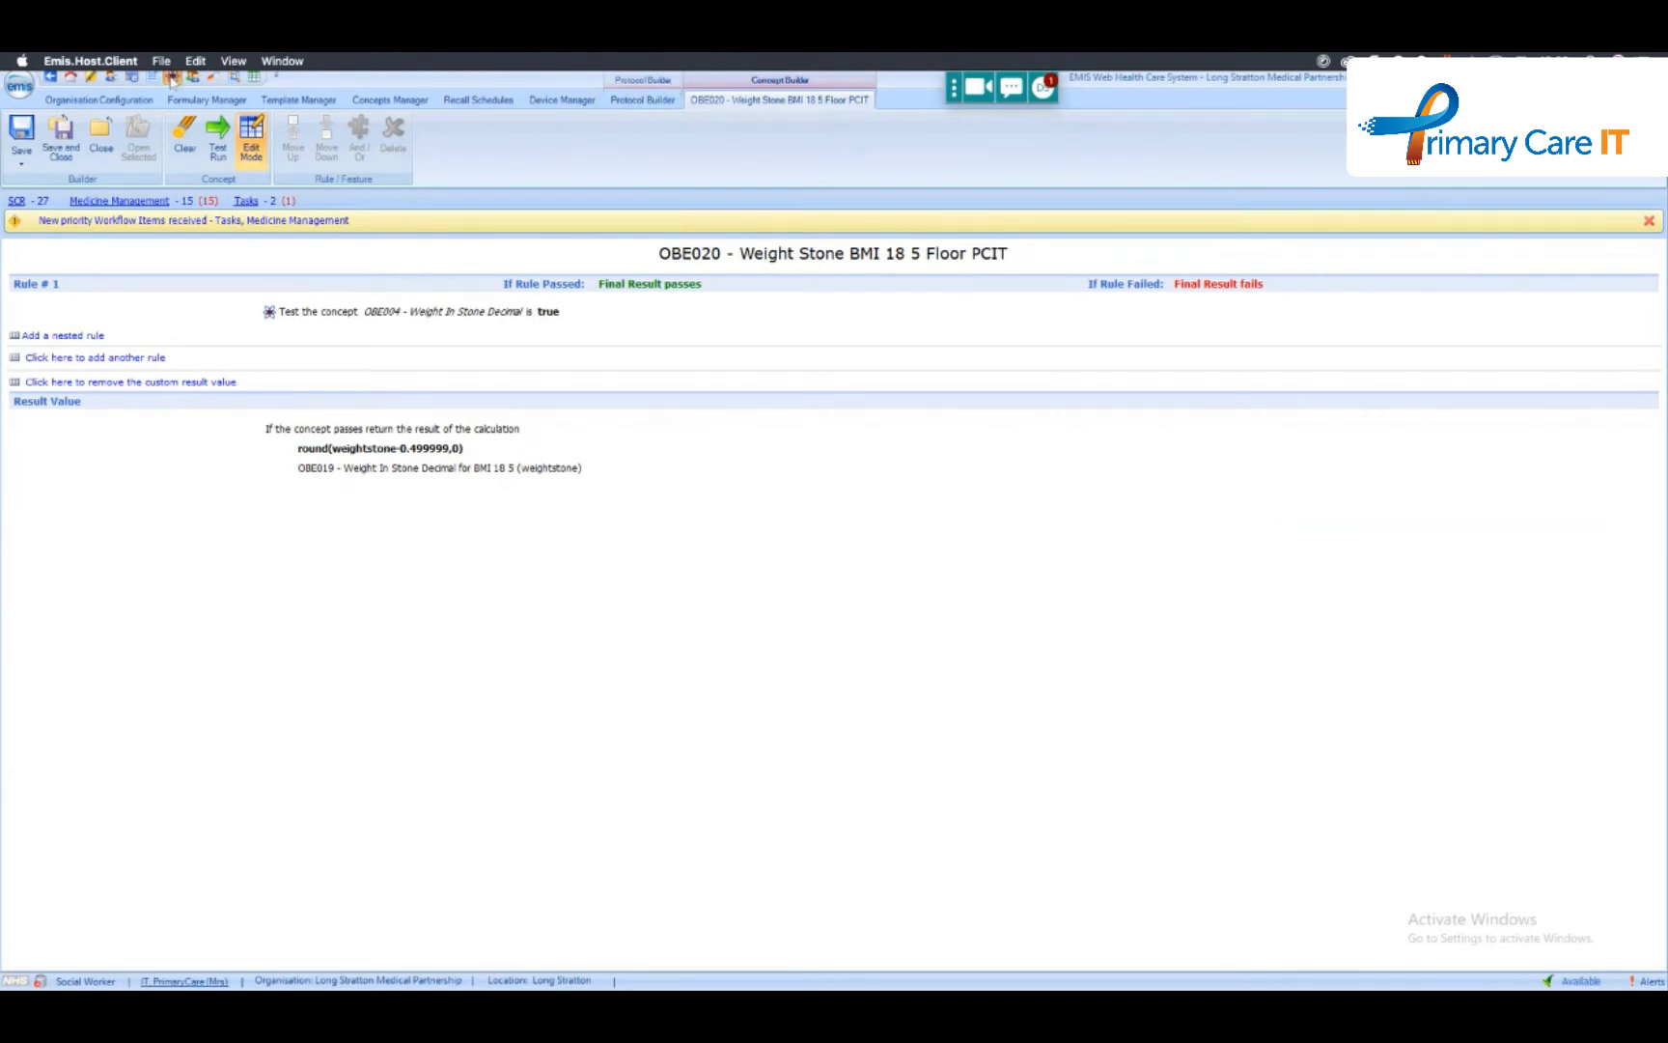
- Draft a multiple choice question referencing OBE012 - Weight Pounds BMI 25 Final in the new protocol, examine its output properties, and discard it
left_click(659, 102)
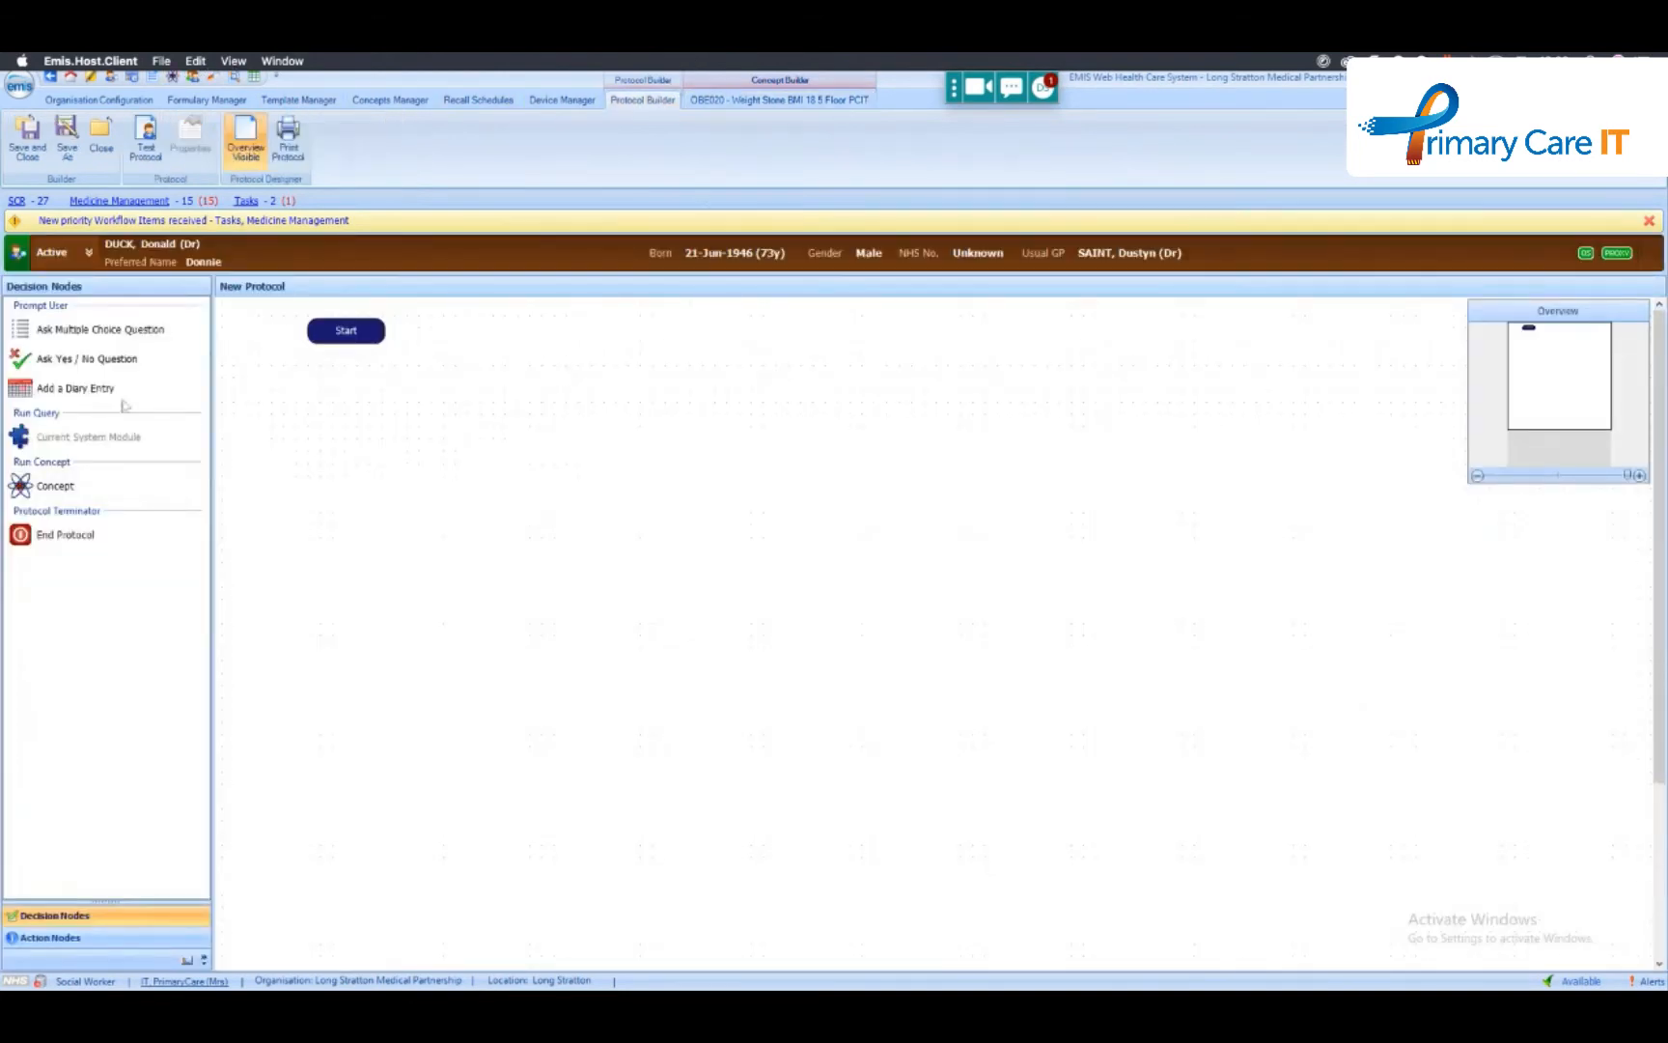
left_click_drag(72, 331, 532, 482)
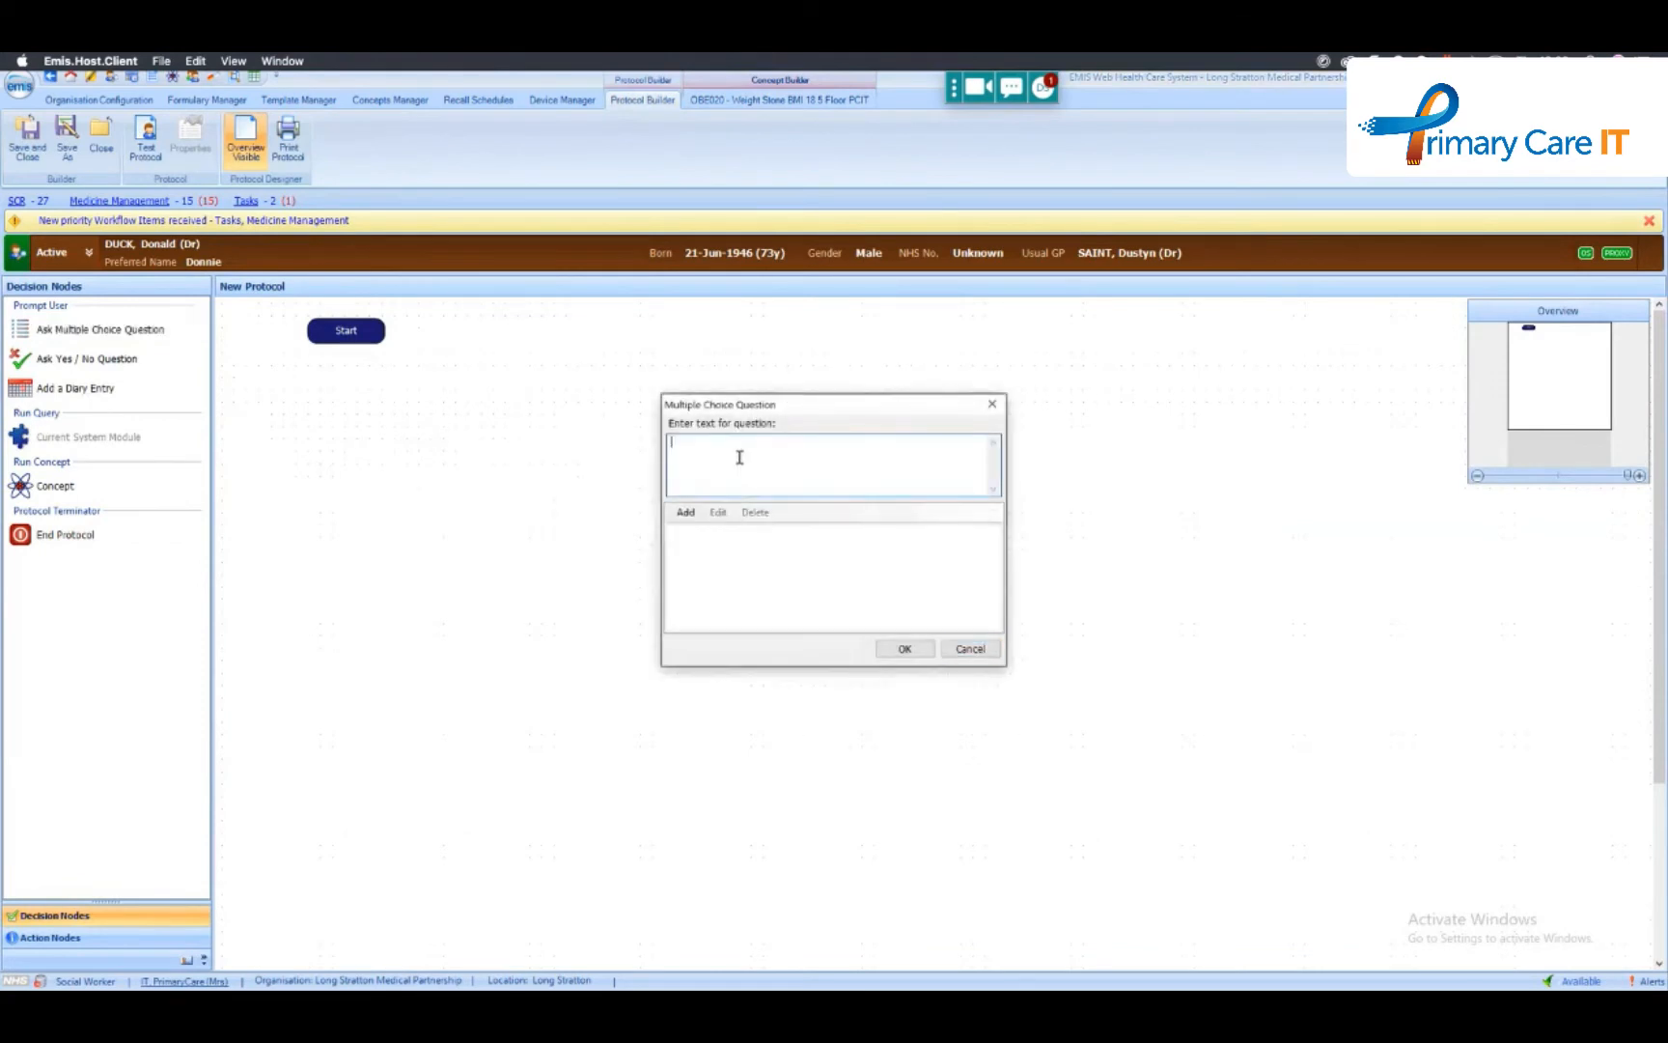
type("{")
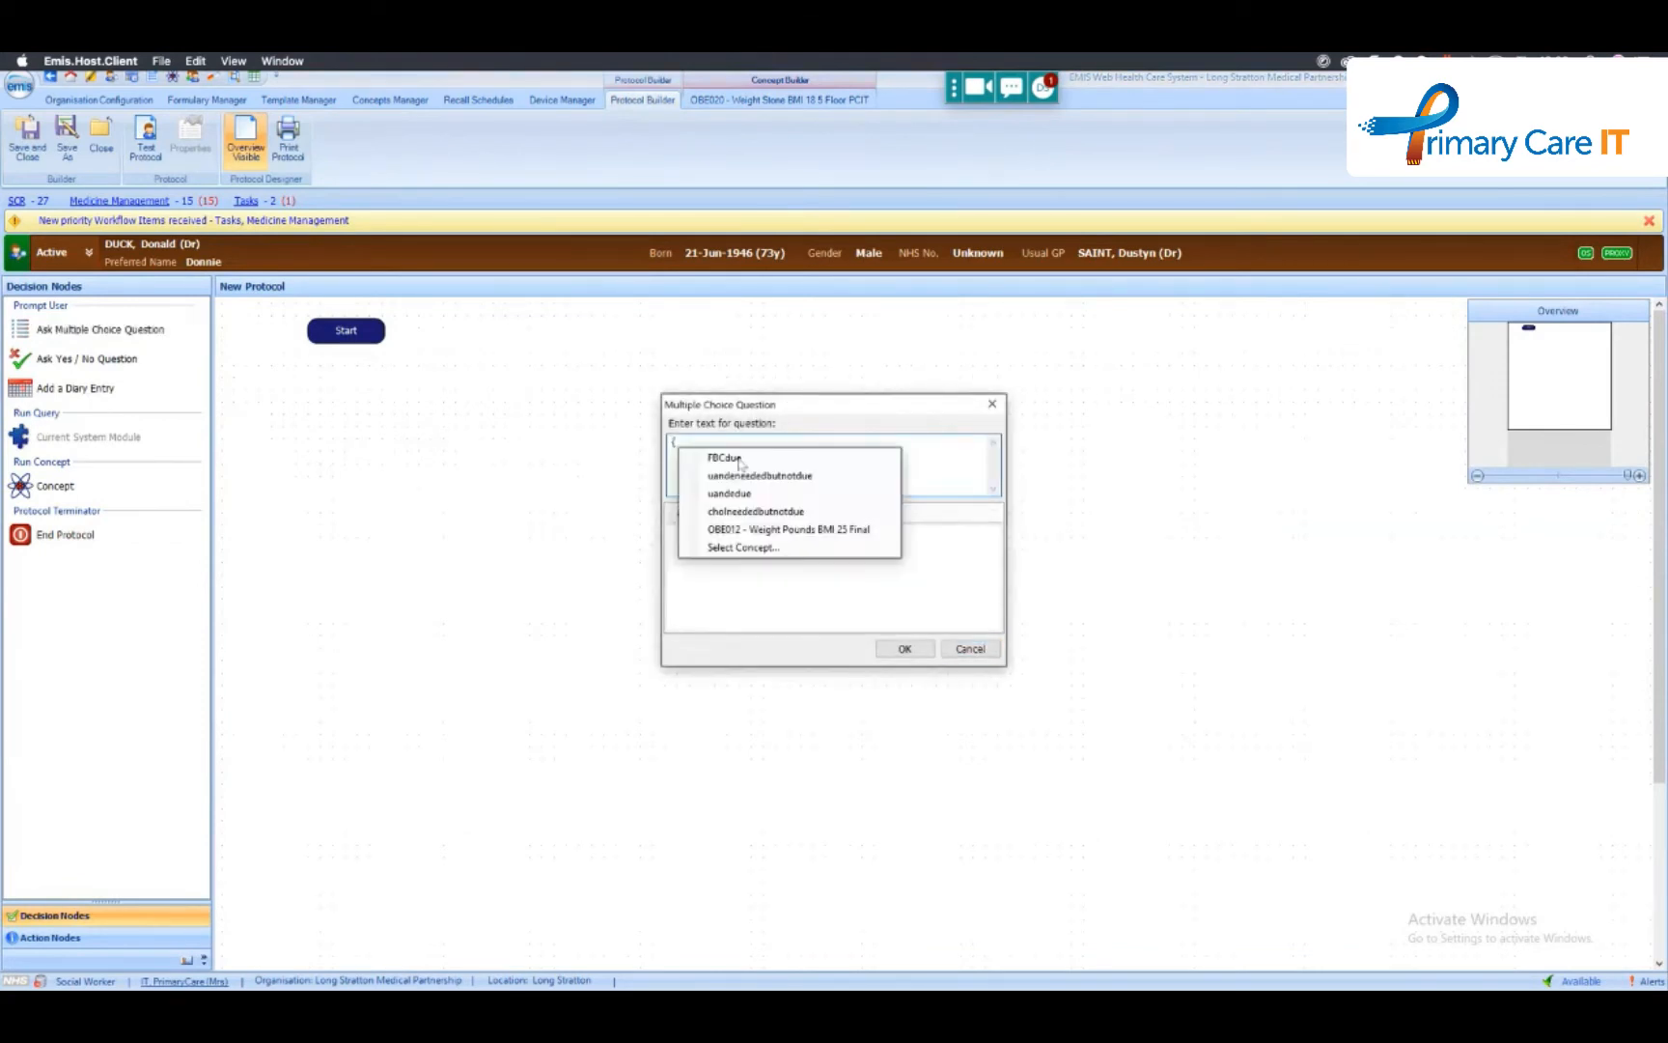
left_click(763, 530)
type(".")
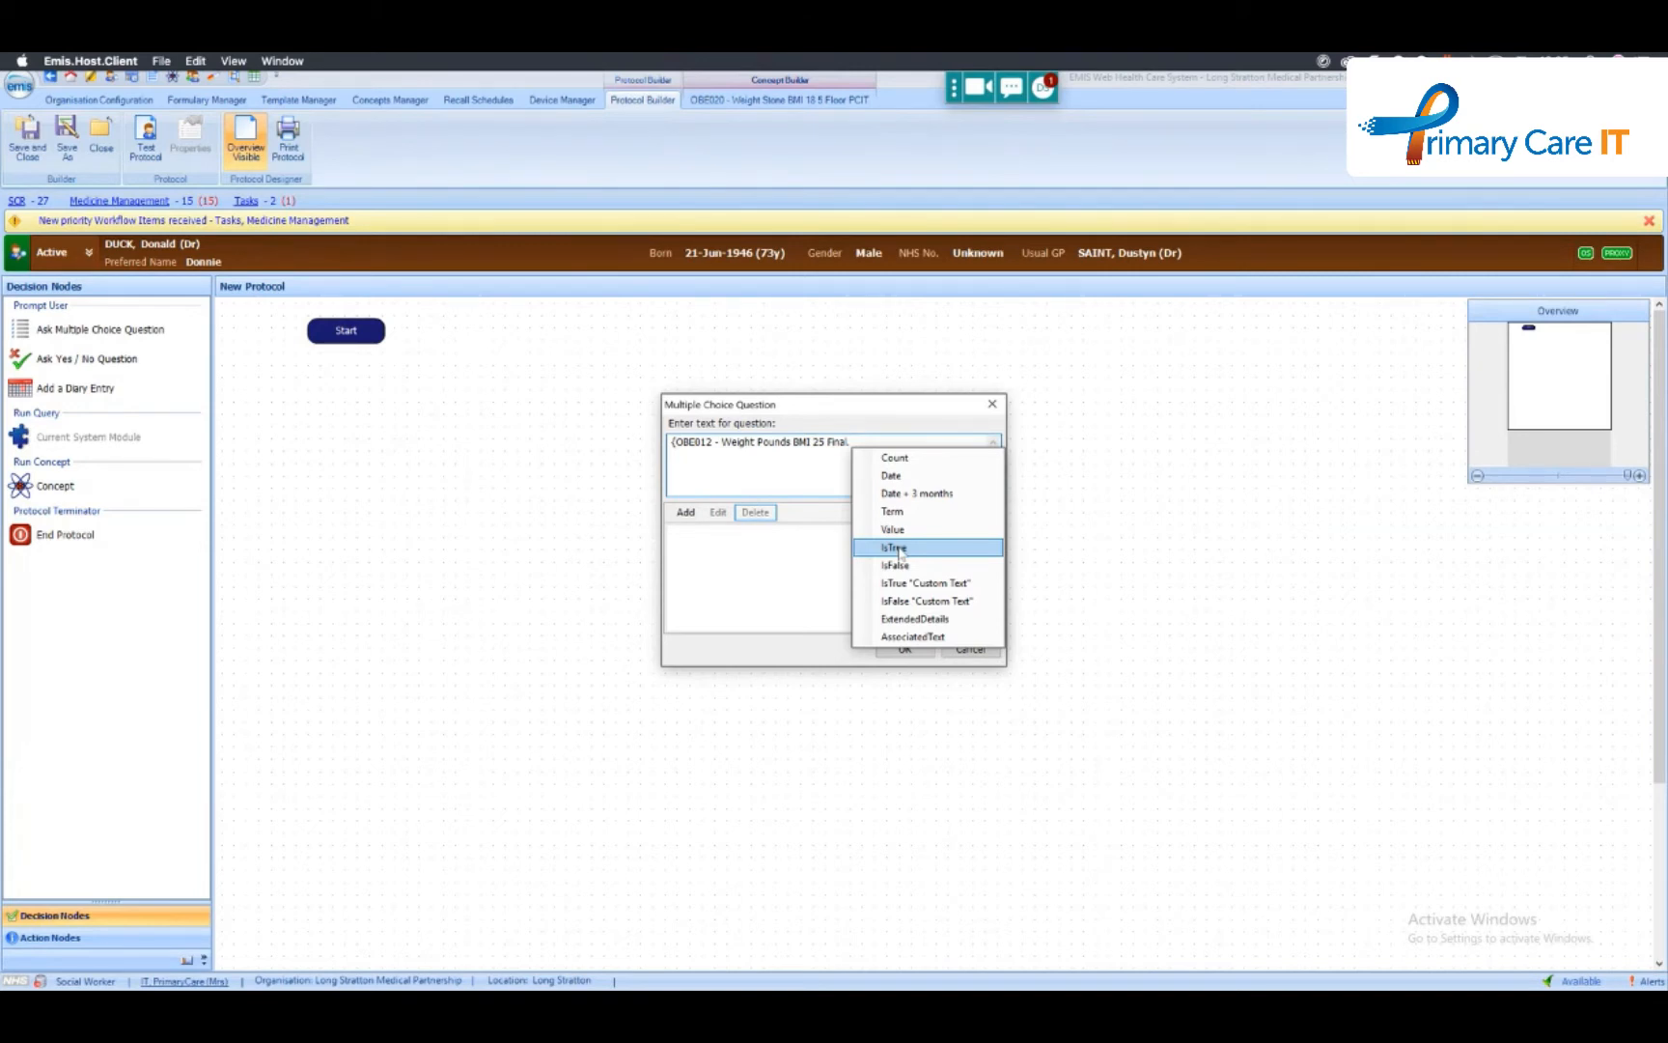
left_click(970, 648)
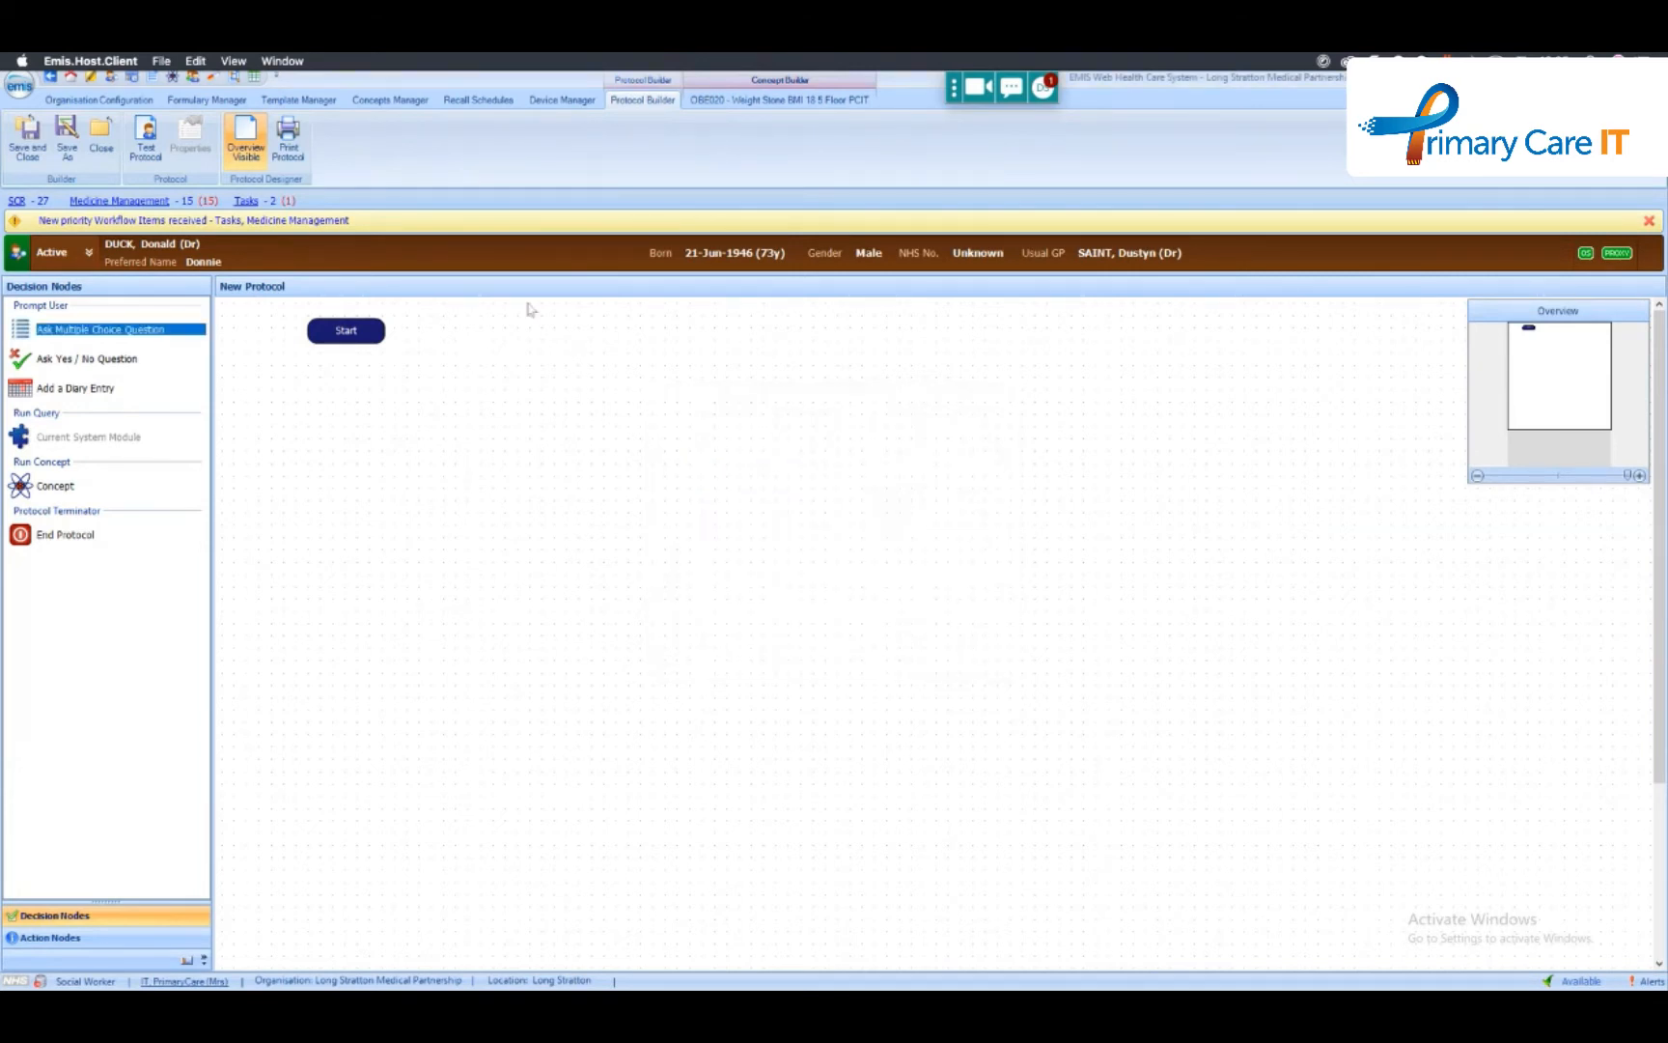
- Look through the OBE concepts listed in the !PCITwebinar folder of the concepts library
left_click(172, 77)
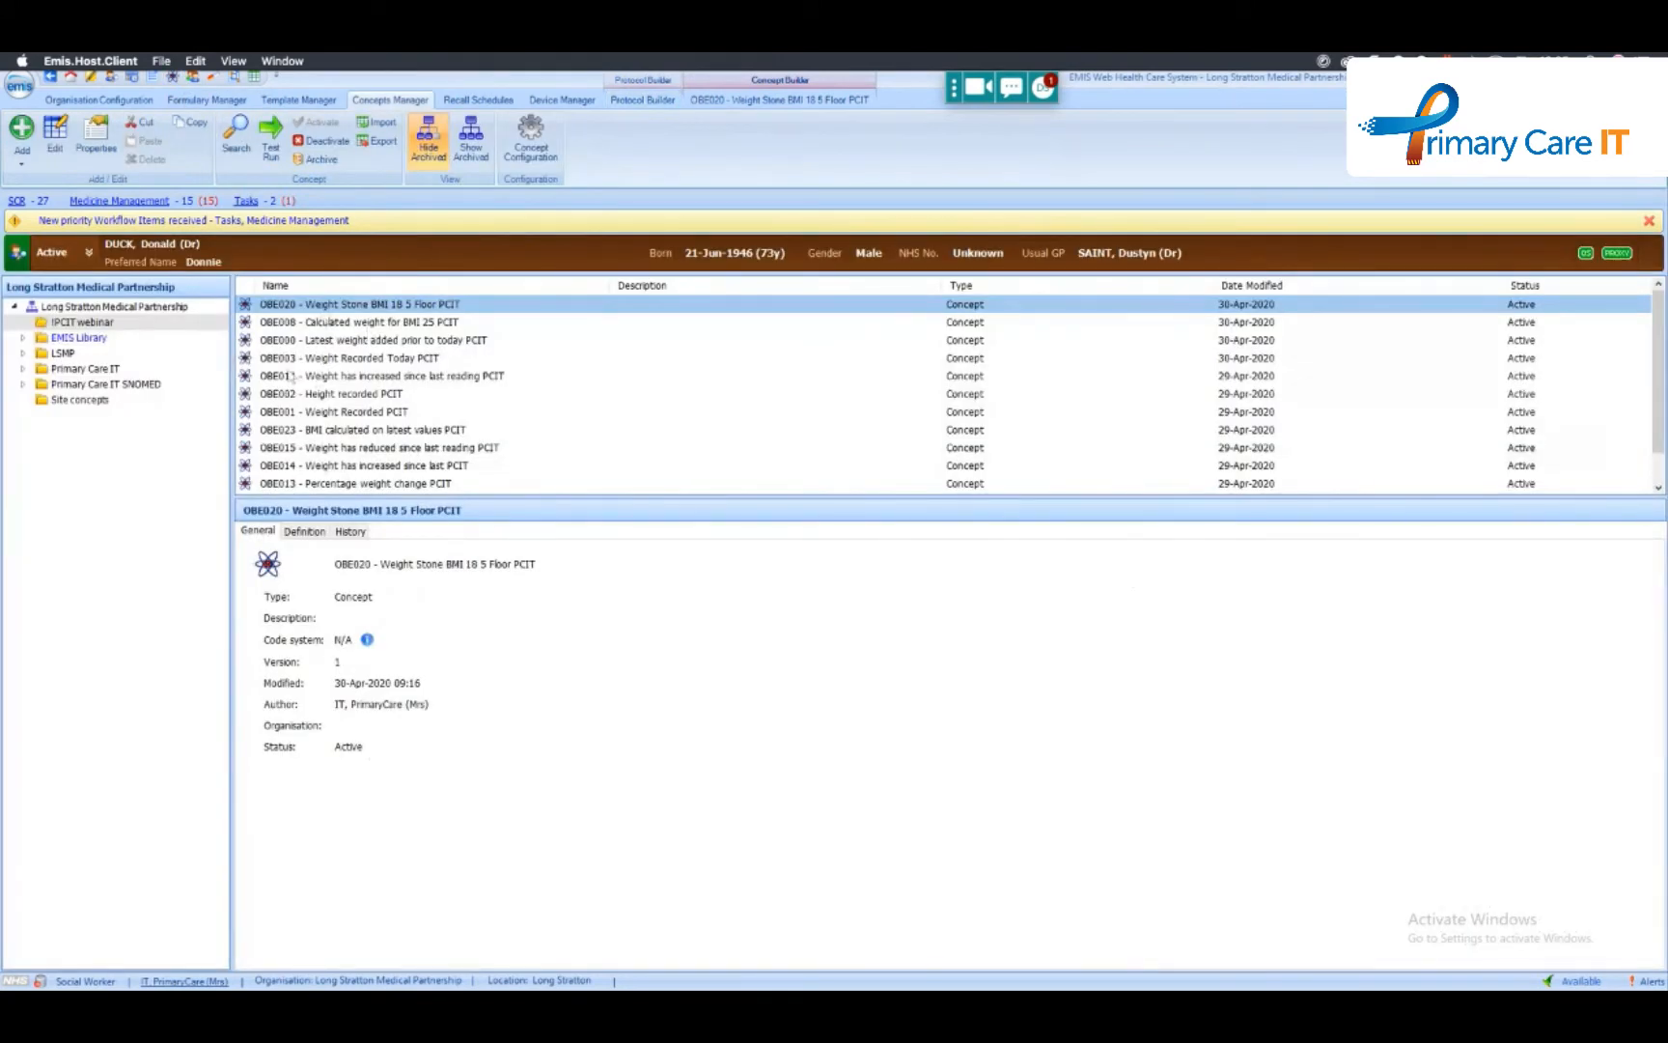
scroll(311, 473, "down", 1)
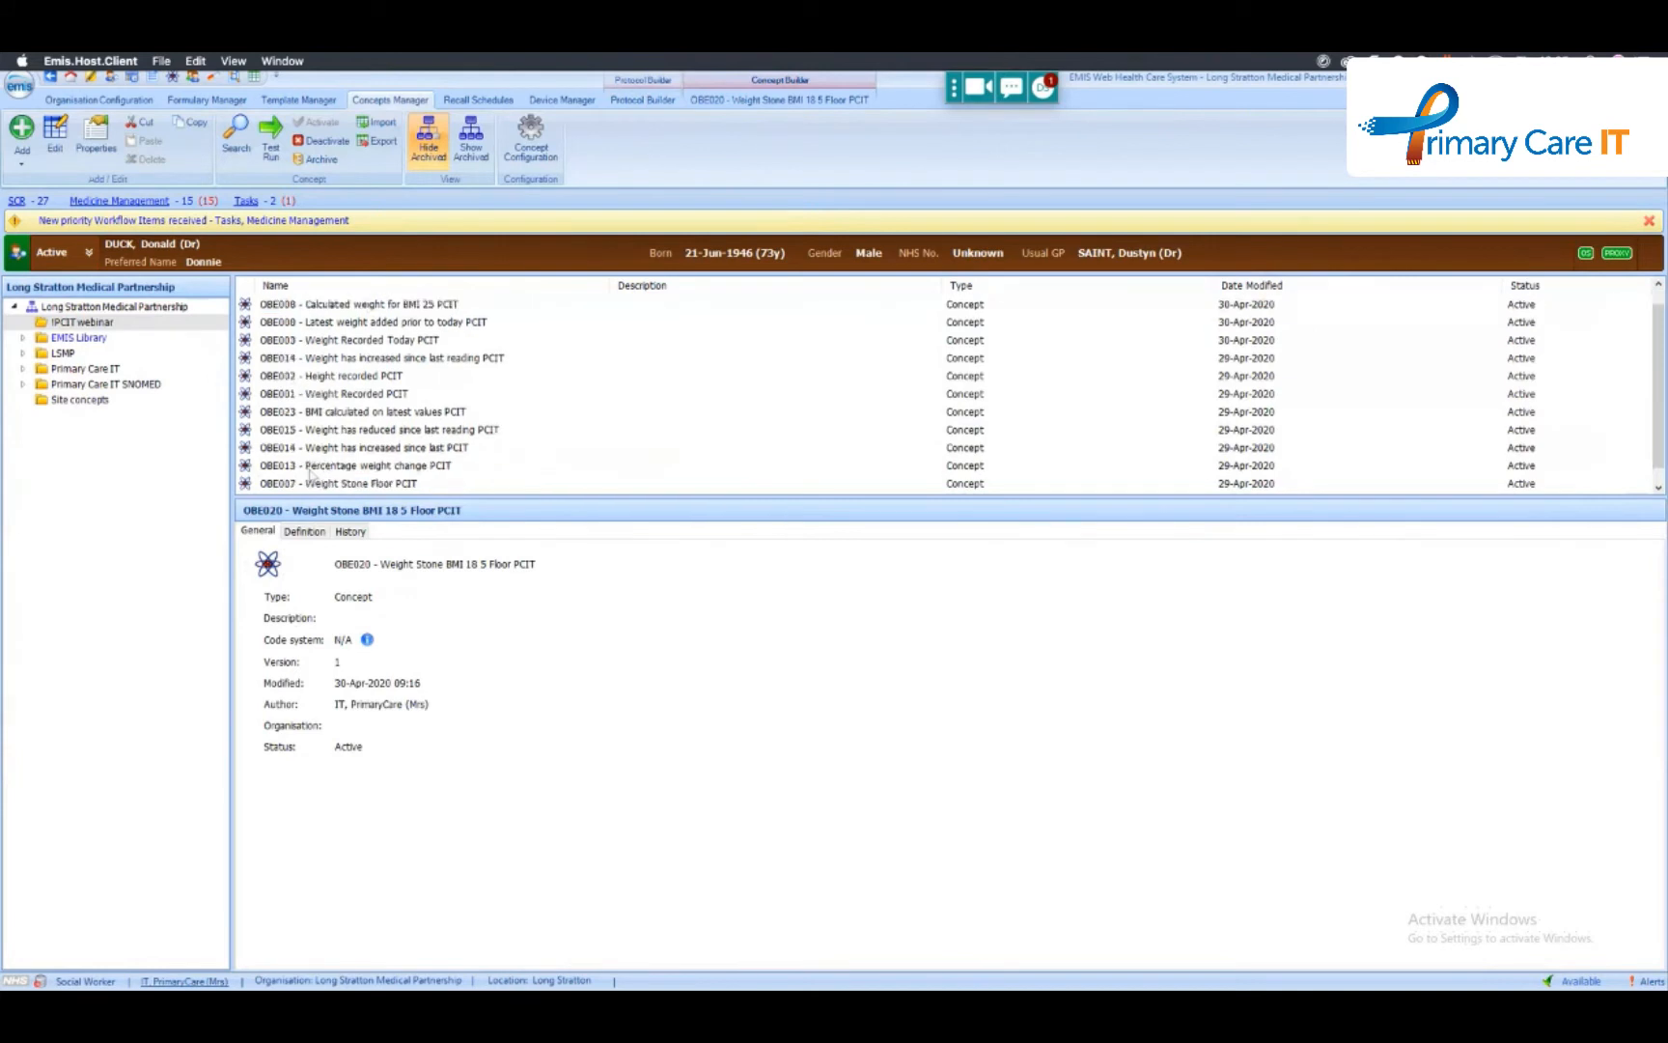
scroll(328, 435, "up", 1)
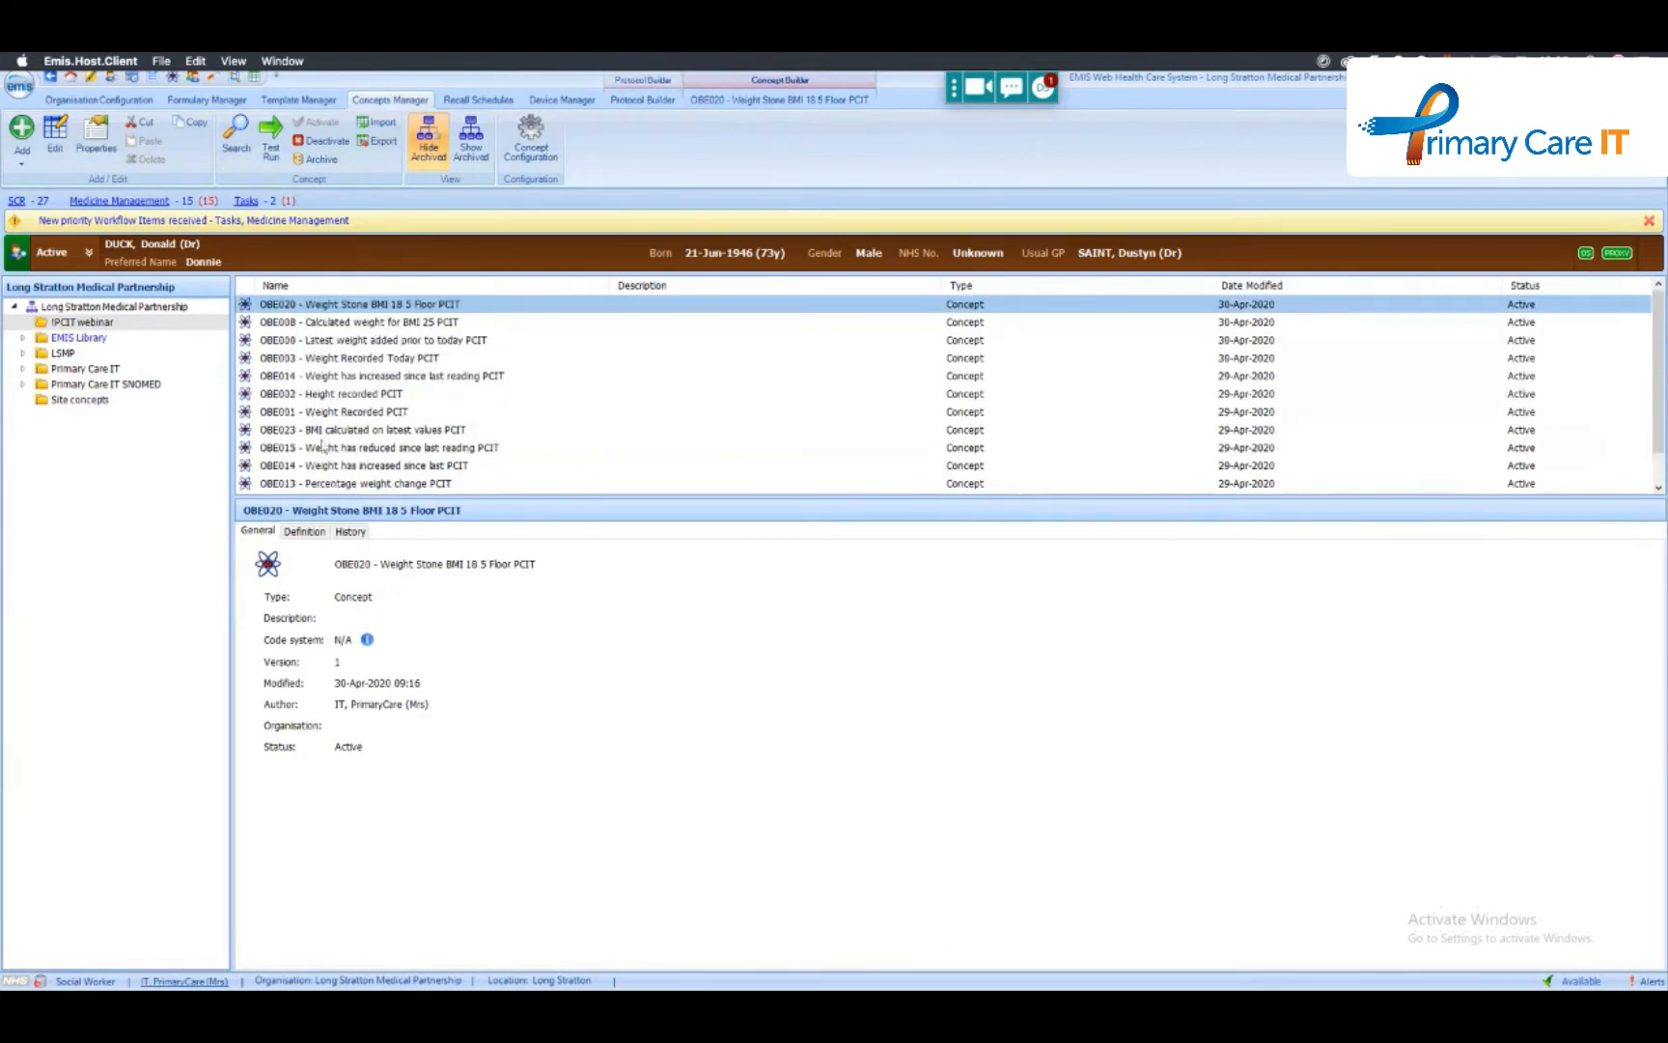
scroll(349, 465, "down", 2)
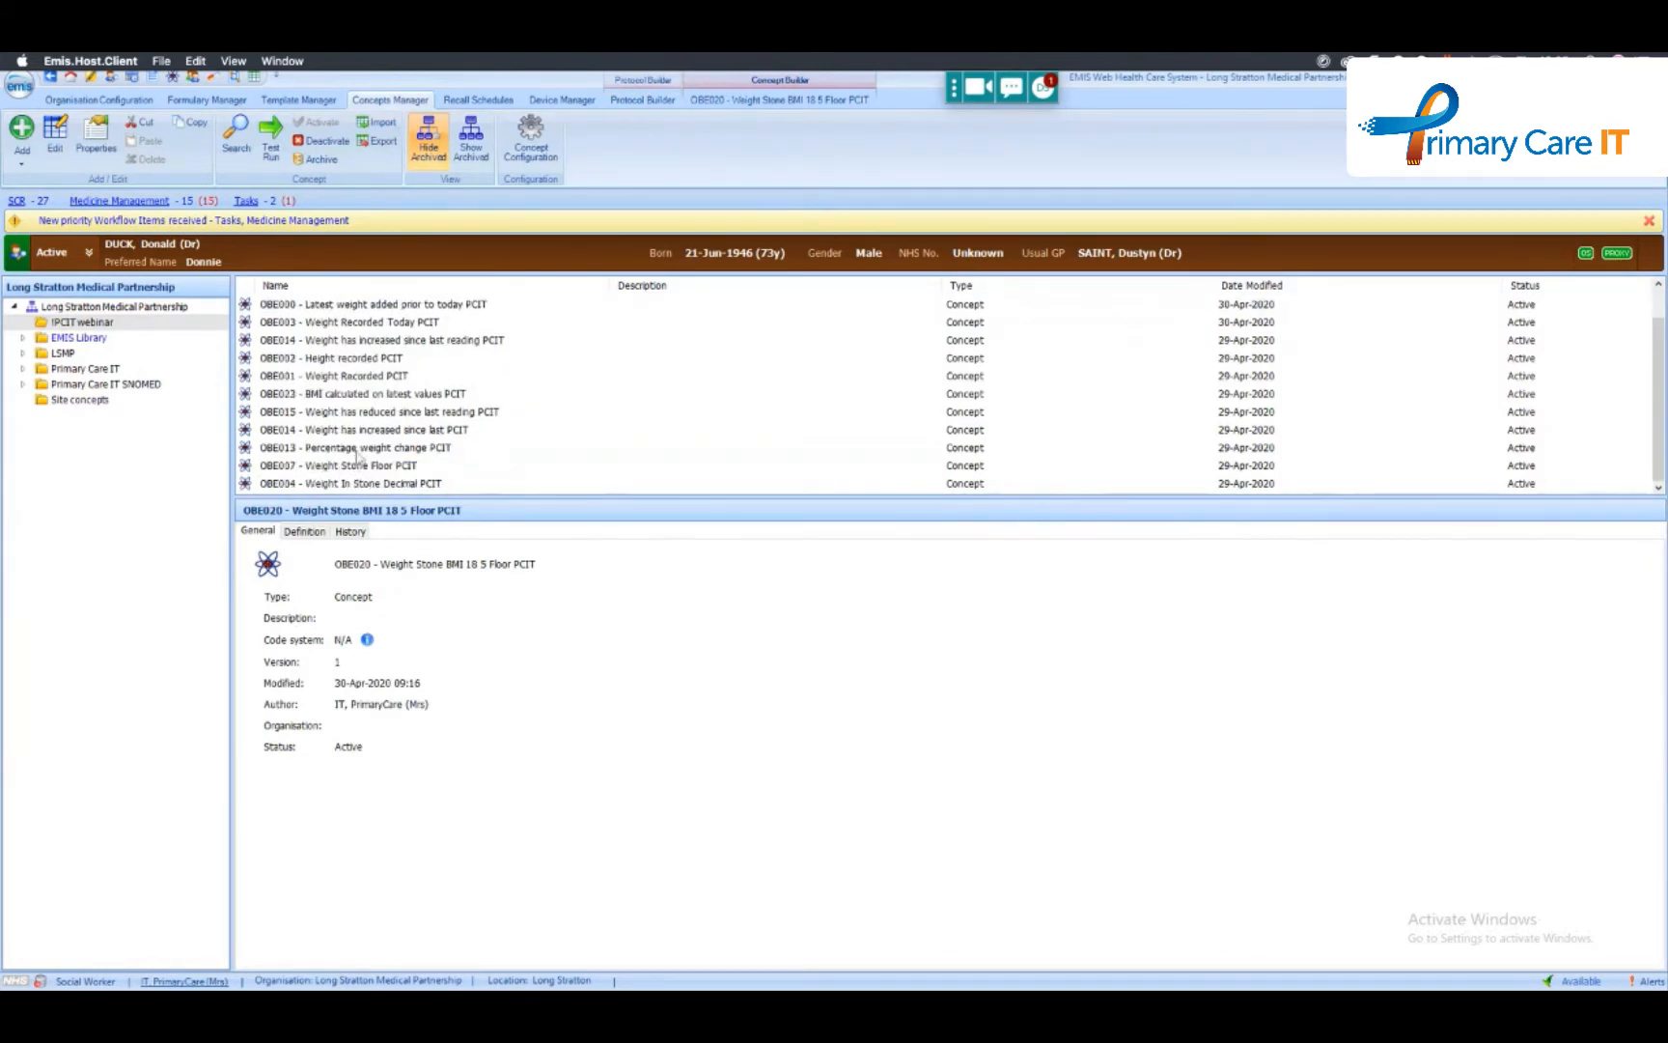
scroll(357, 458, "up", 2)
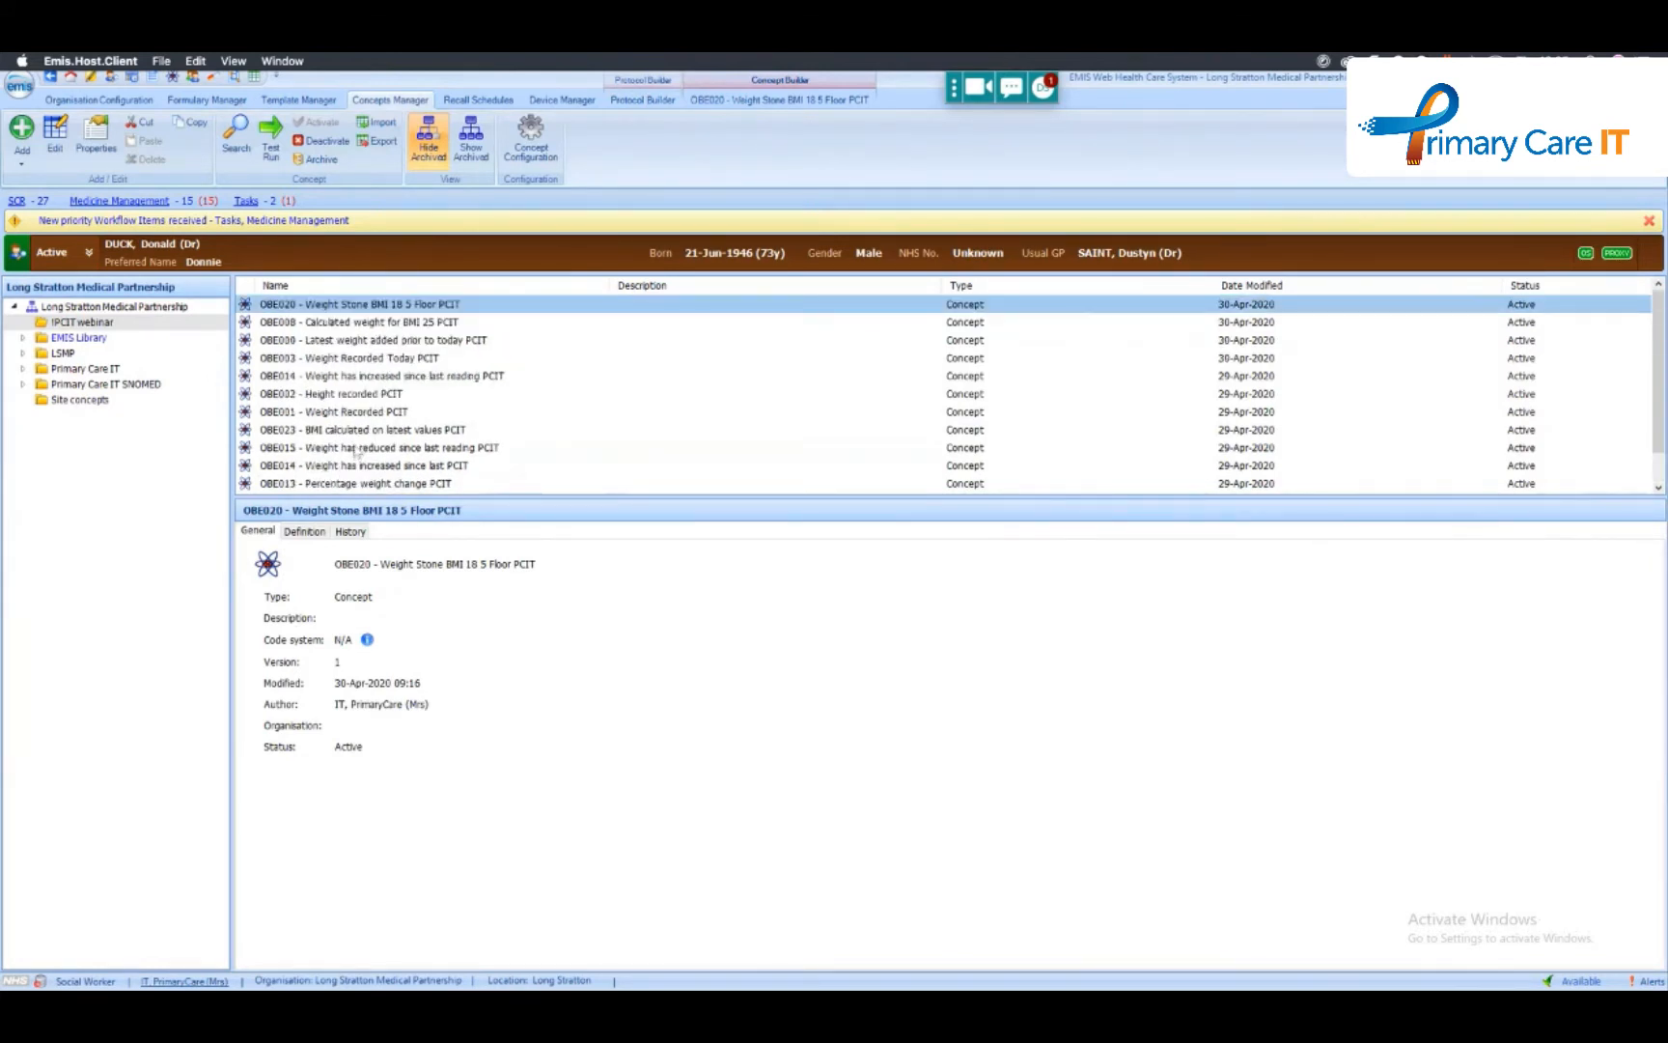
- Start a multiple choice question in the new protocol with OBE012 - Weight Pounds BMI 25 Final and examine the available output properties
left_click(660, 101)
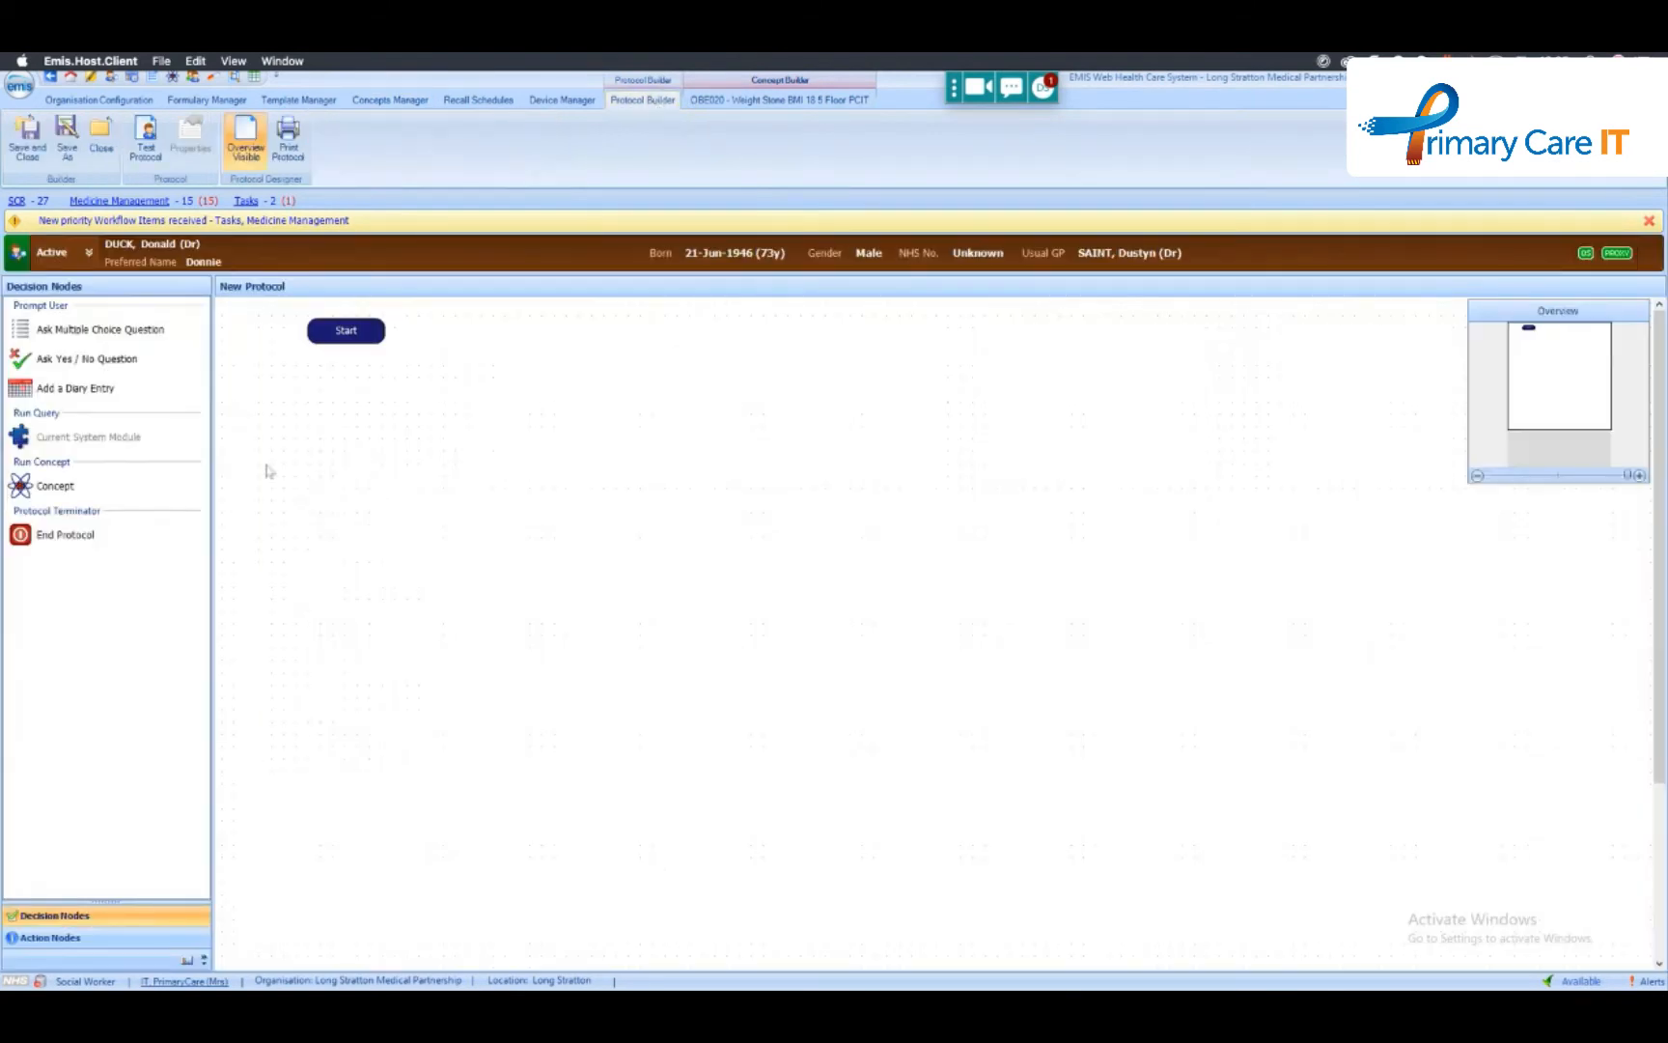
left_click_drag(97, 331, 391, 451)
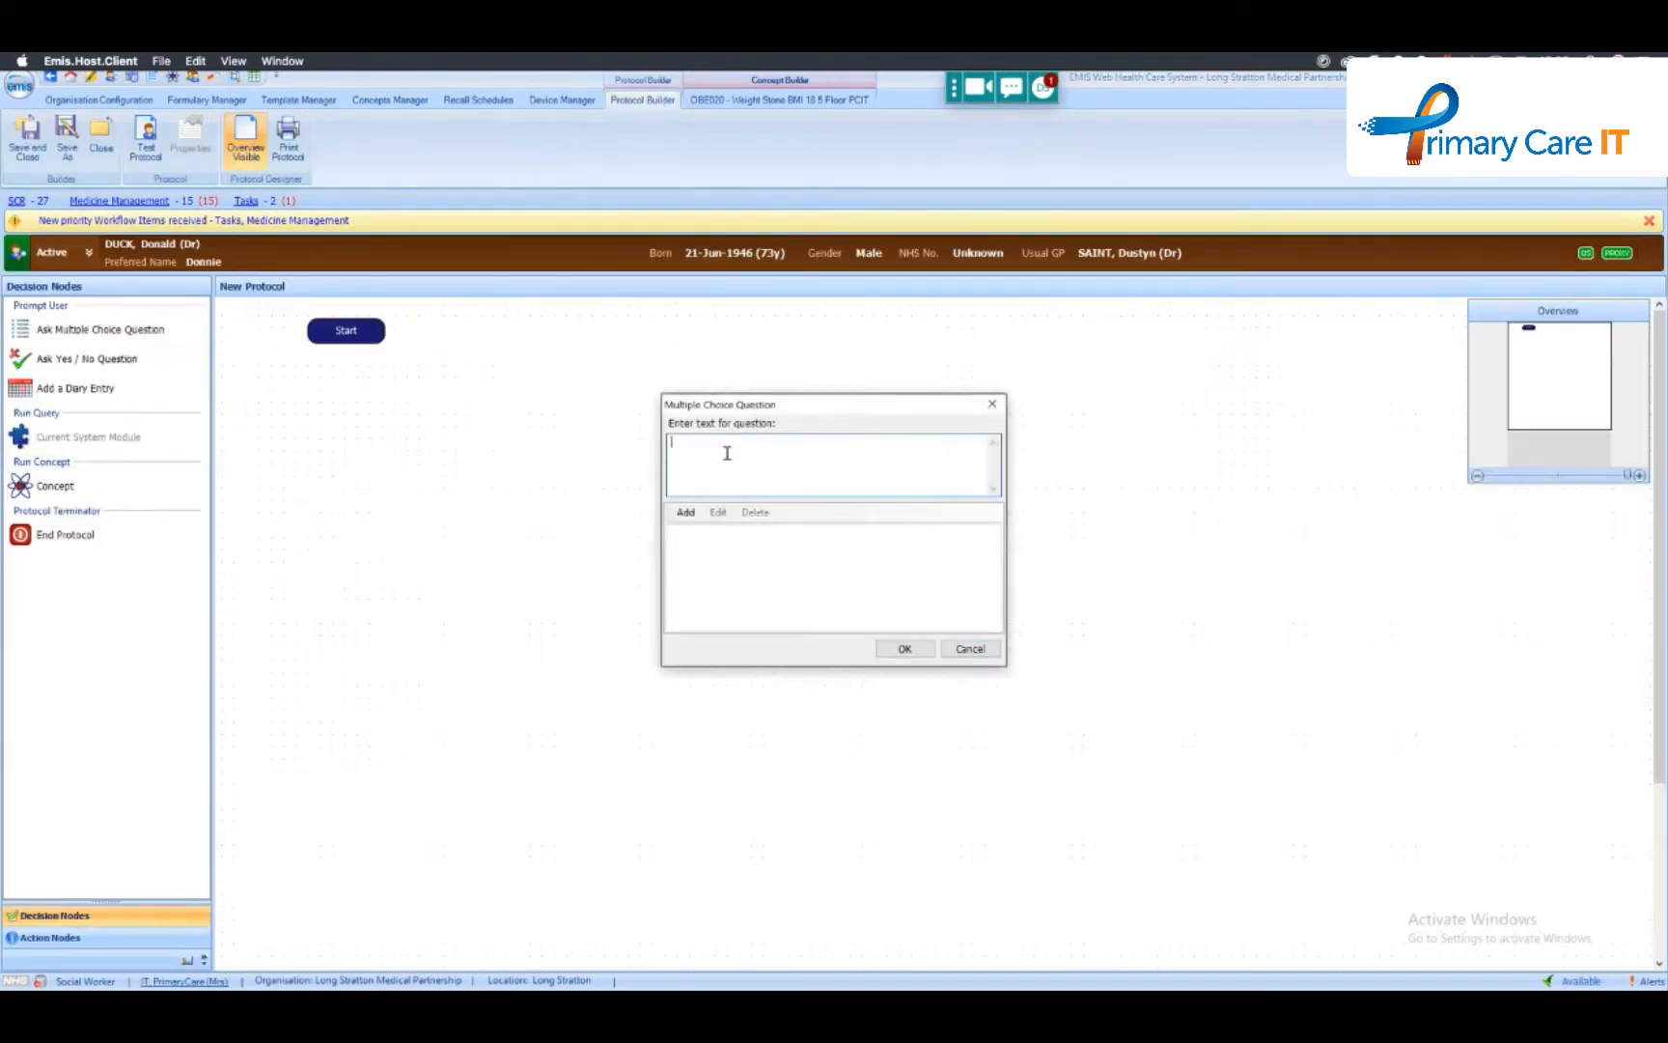
type("{")
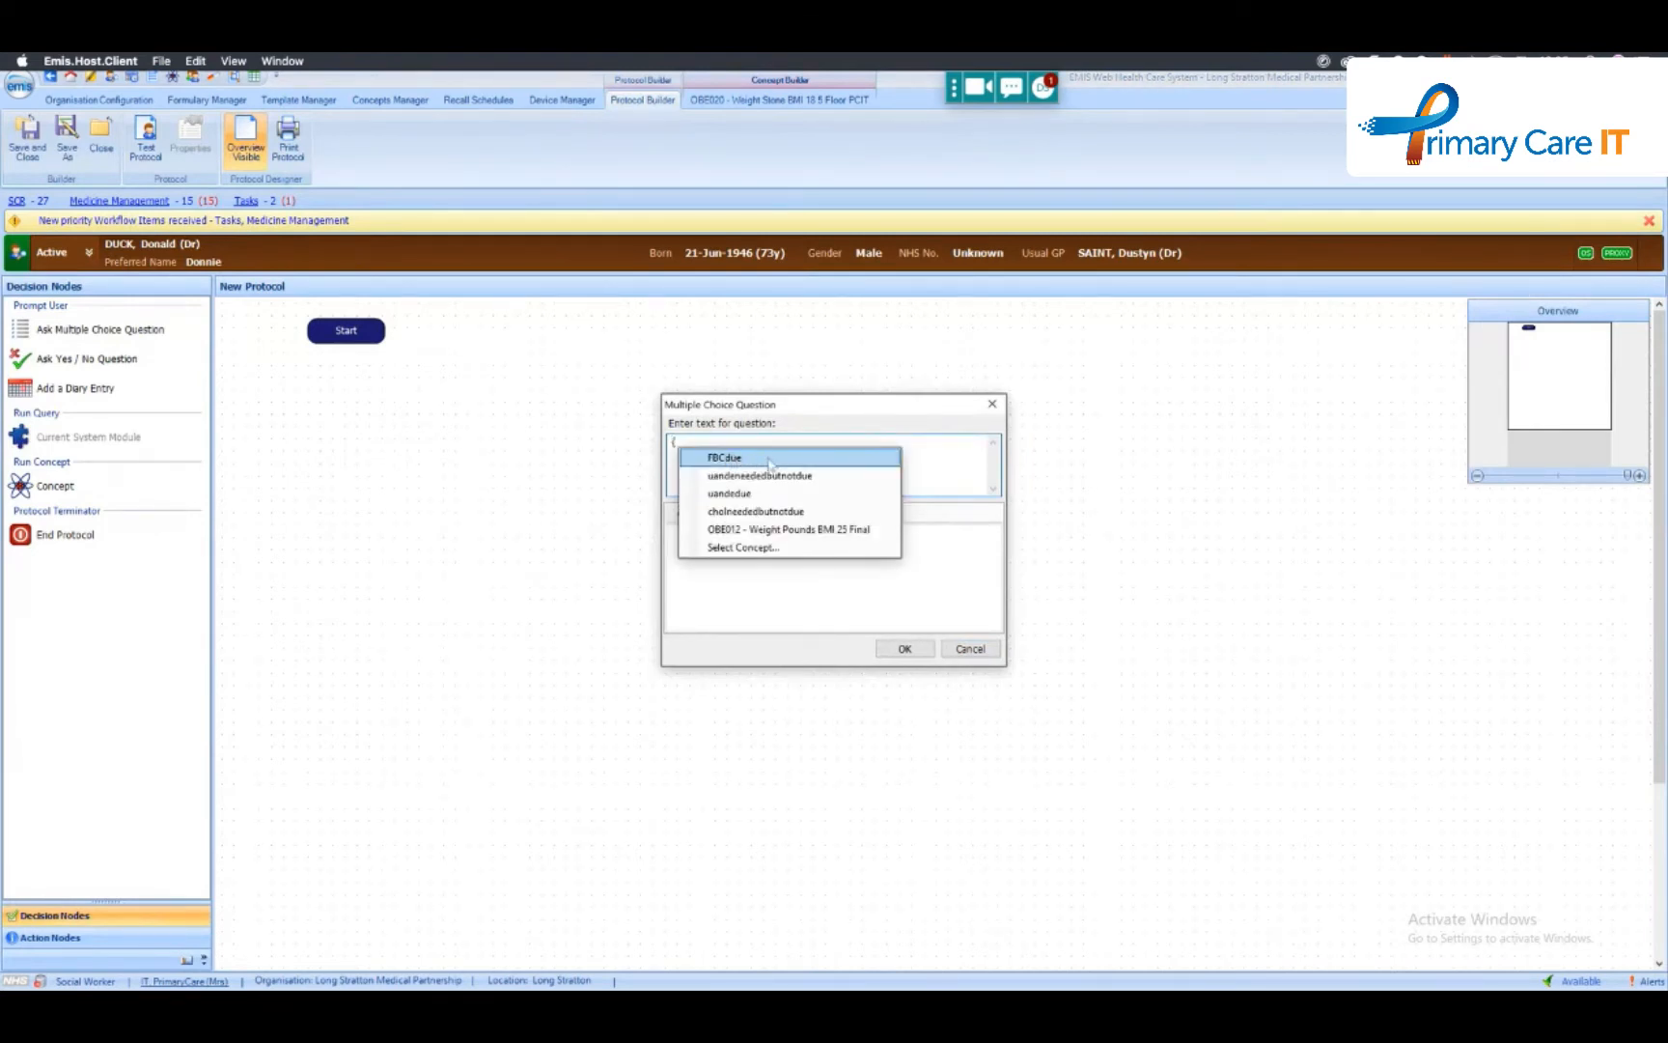
left_click(819, 531)
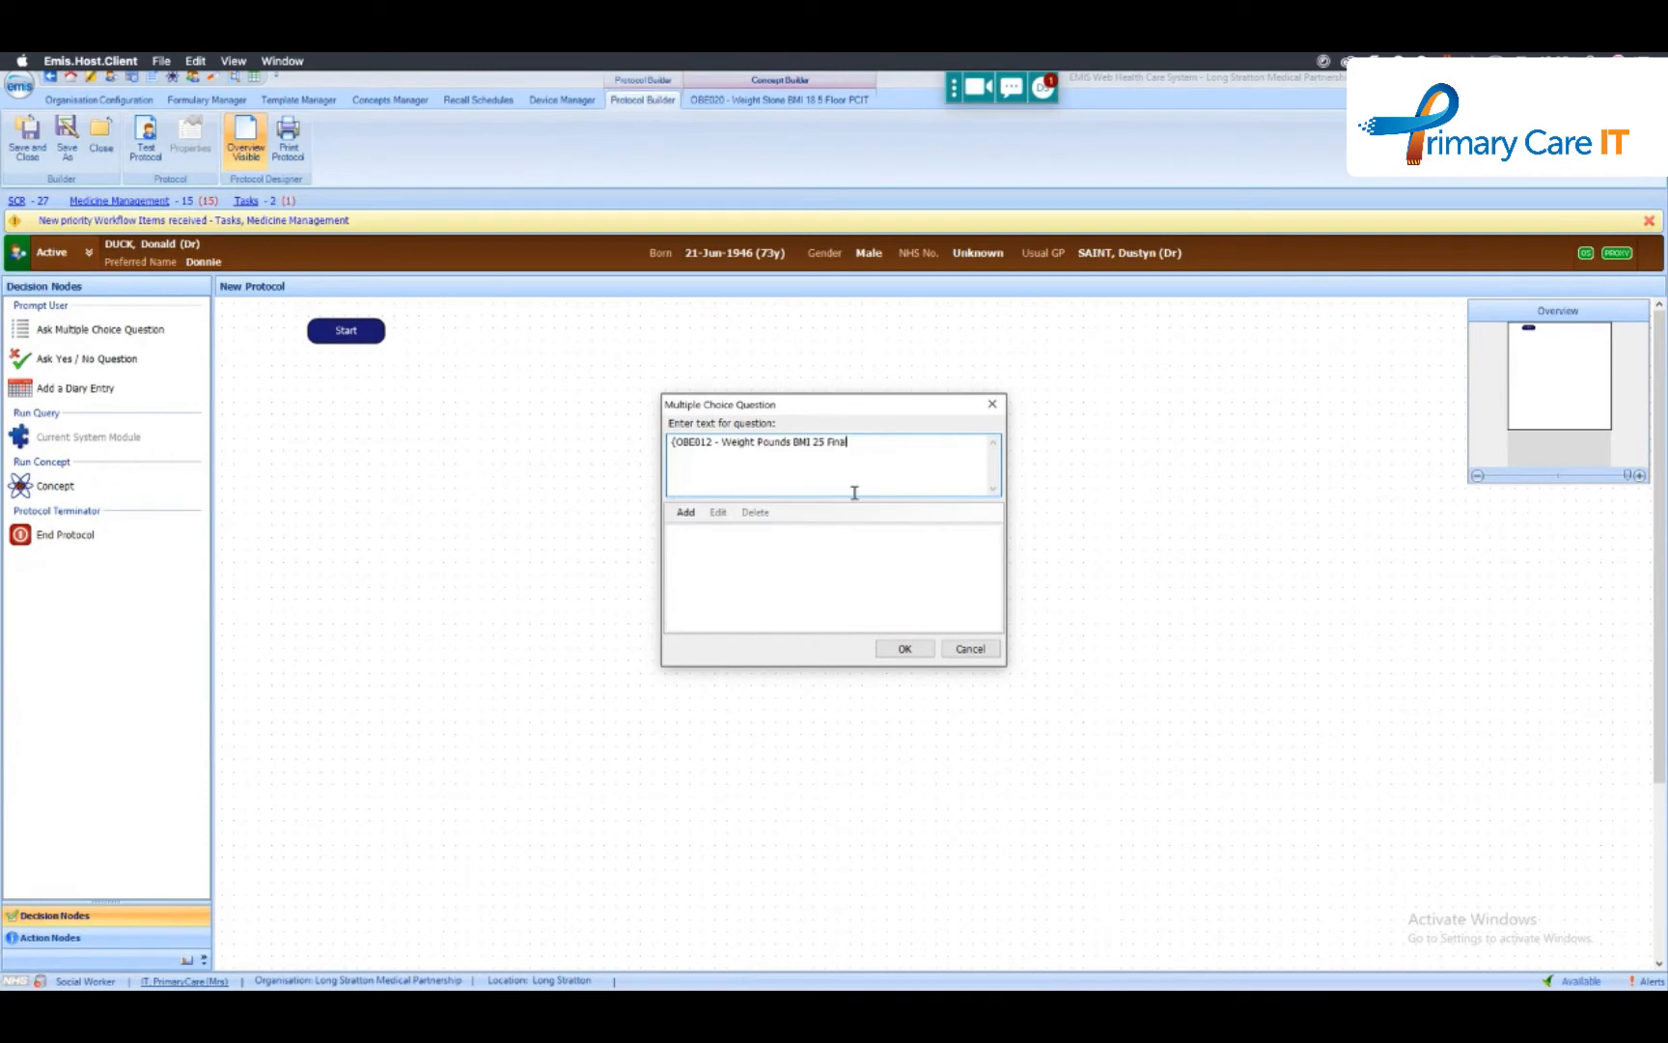
type(".")
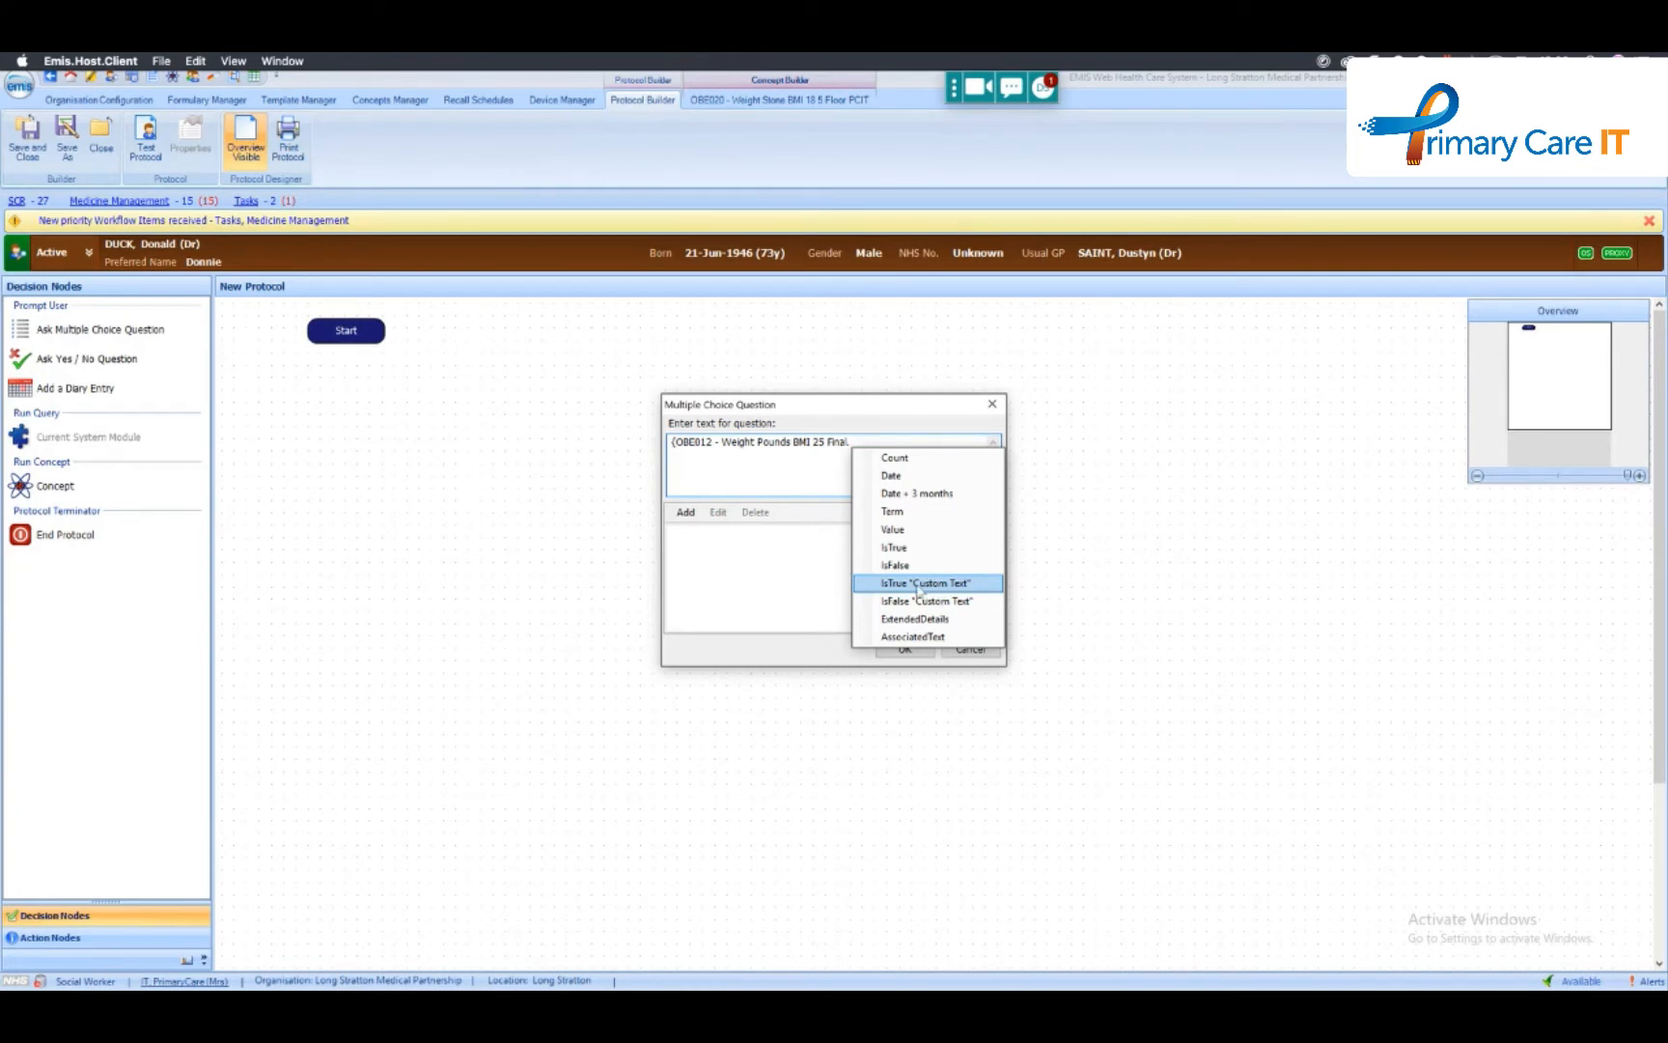
left_click(826, 460)
- Replace the question text with a reference to the concept OBE003 - Weight Recorded Today, chosen from the concept picker
left_click_drag(854, 445, 653, 454)
type("{")
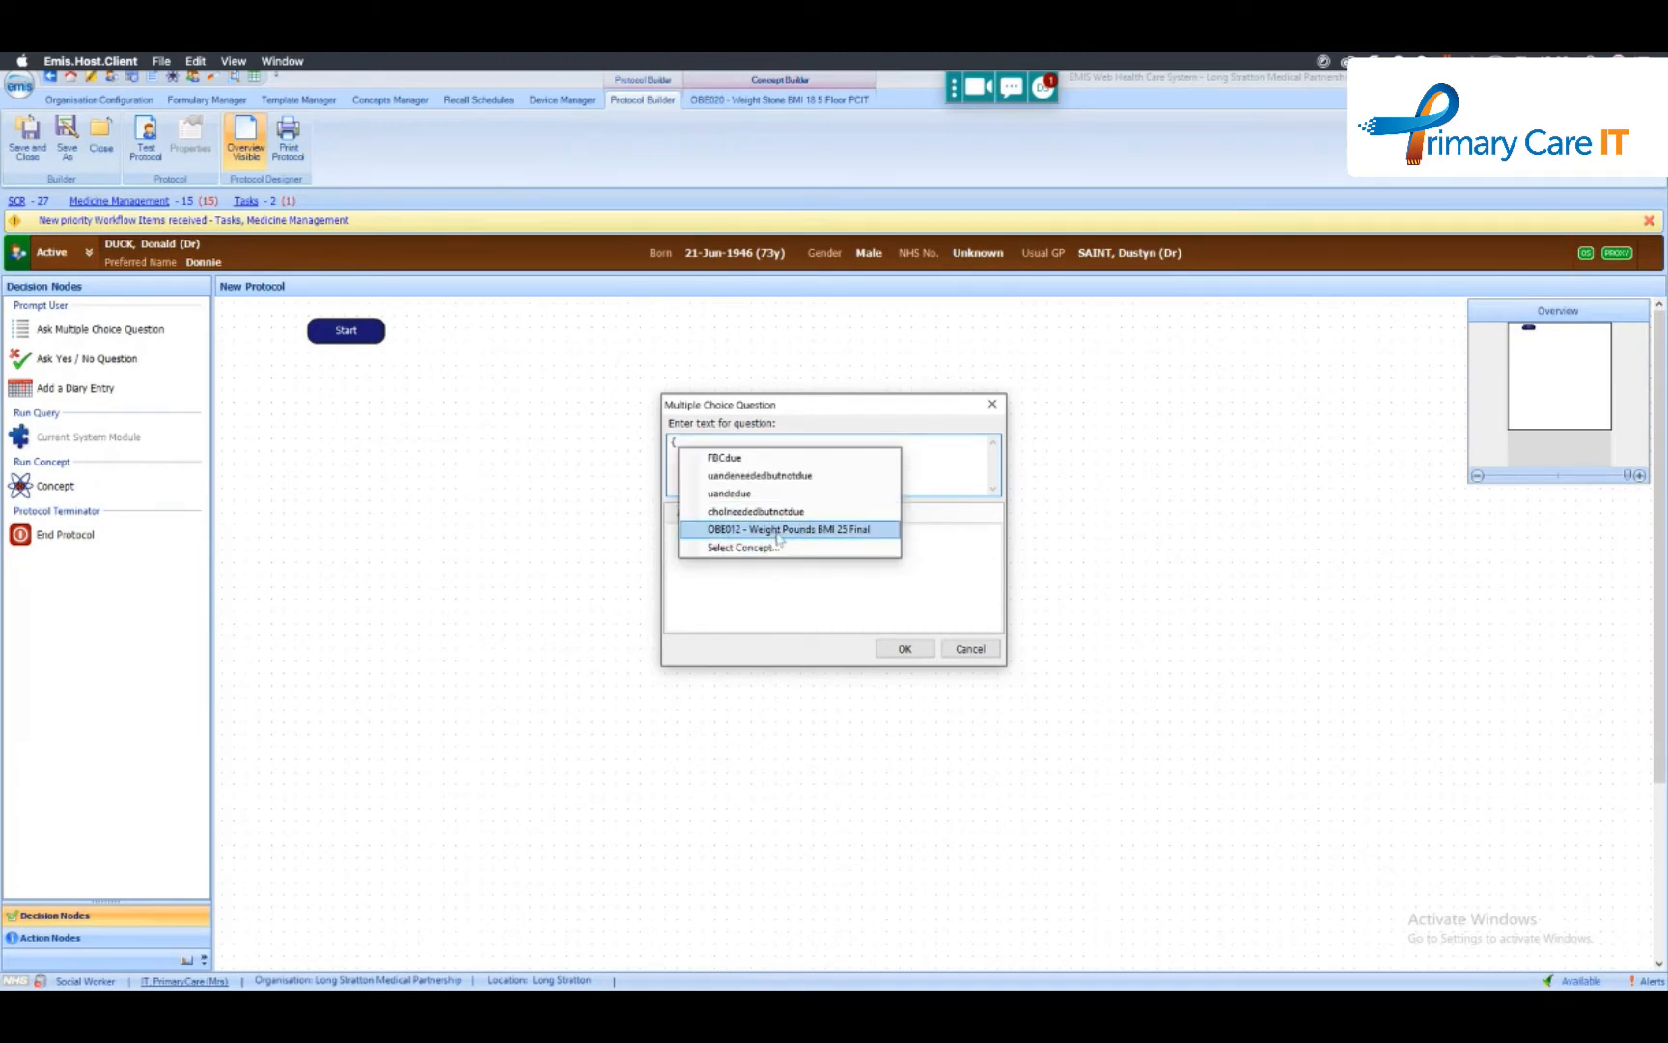
key("Down")
key("Return")
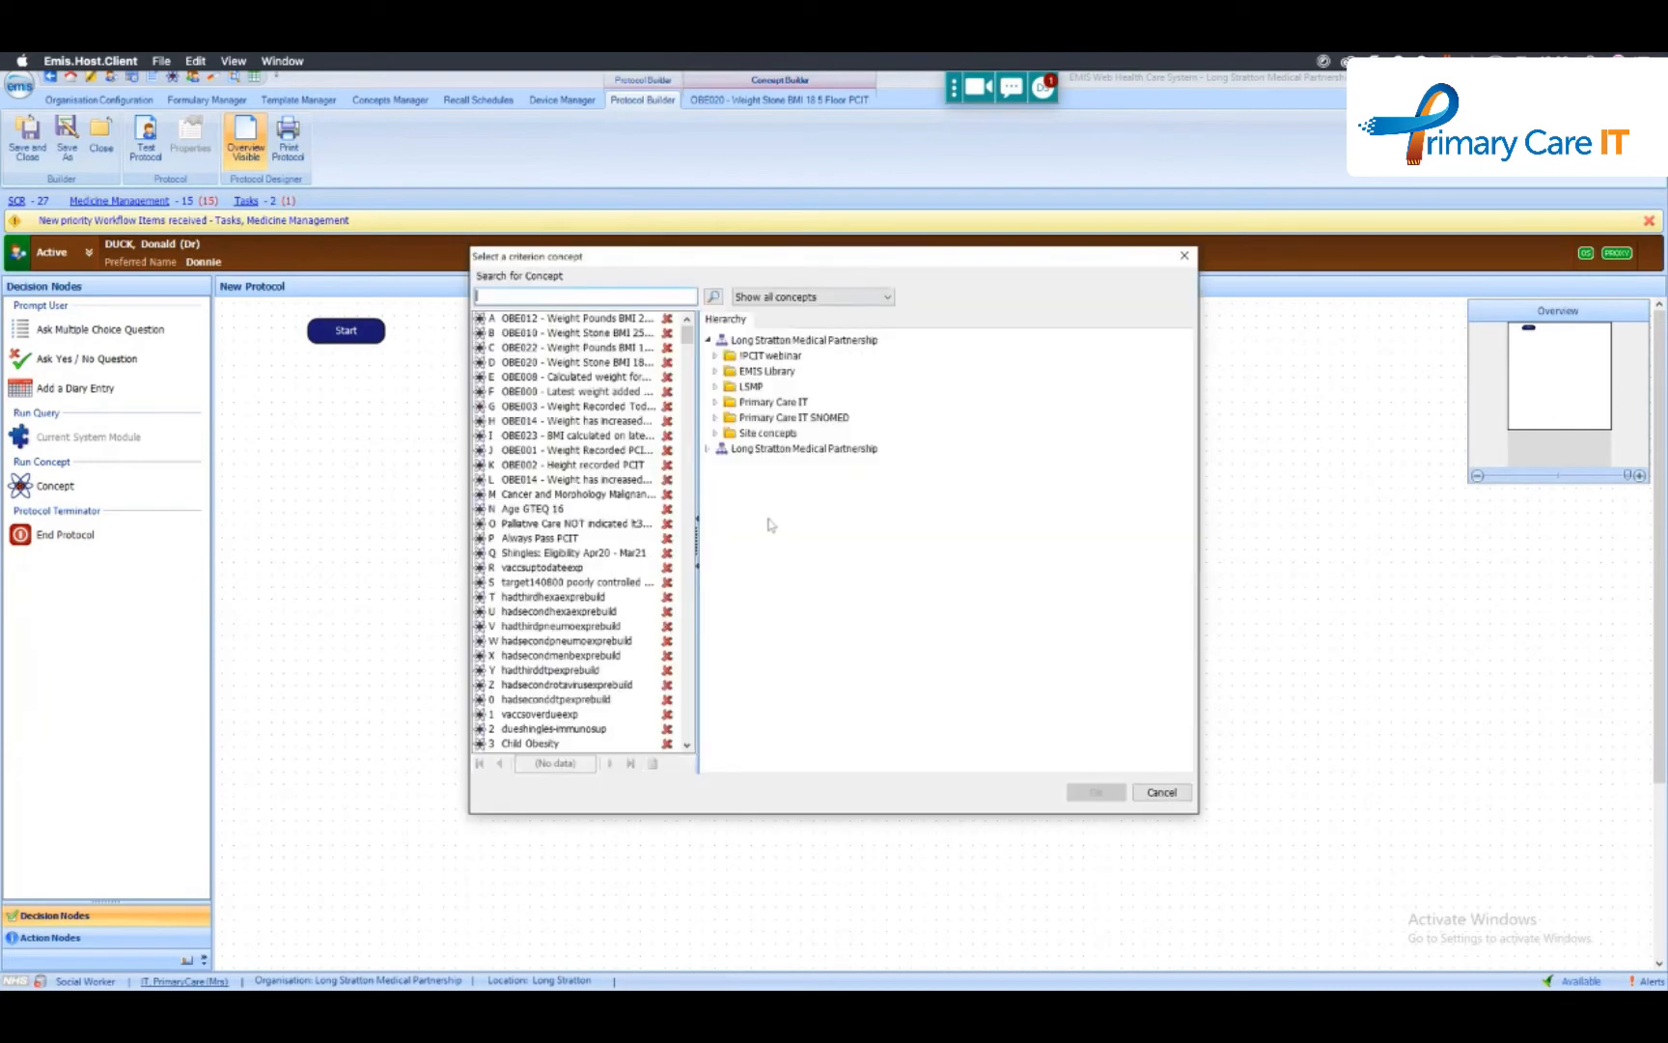
left_click(579, 362)
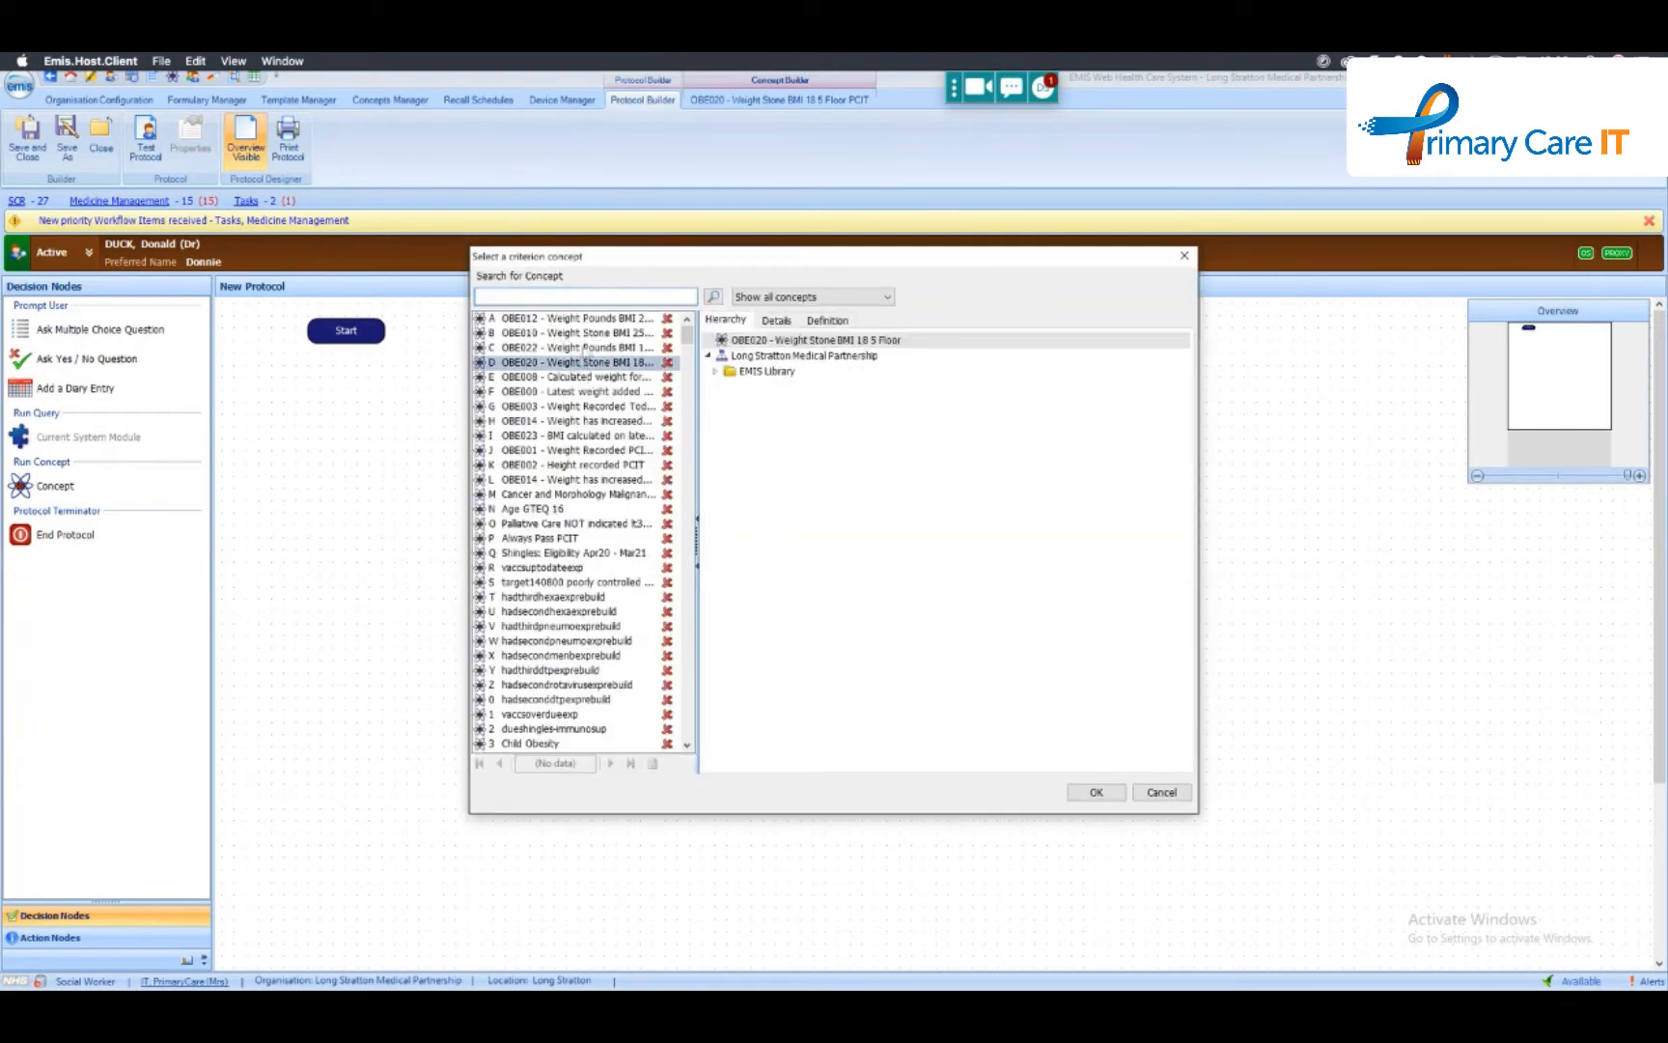
left_click(583, 348)
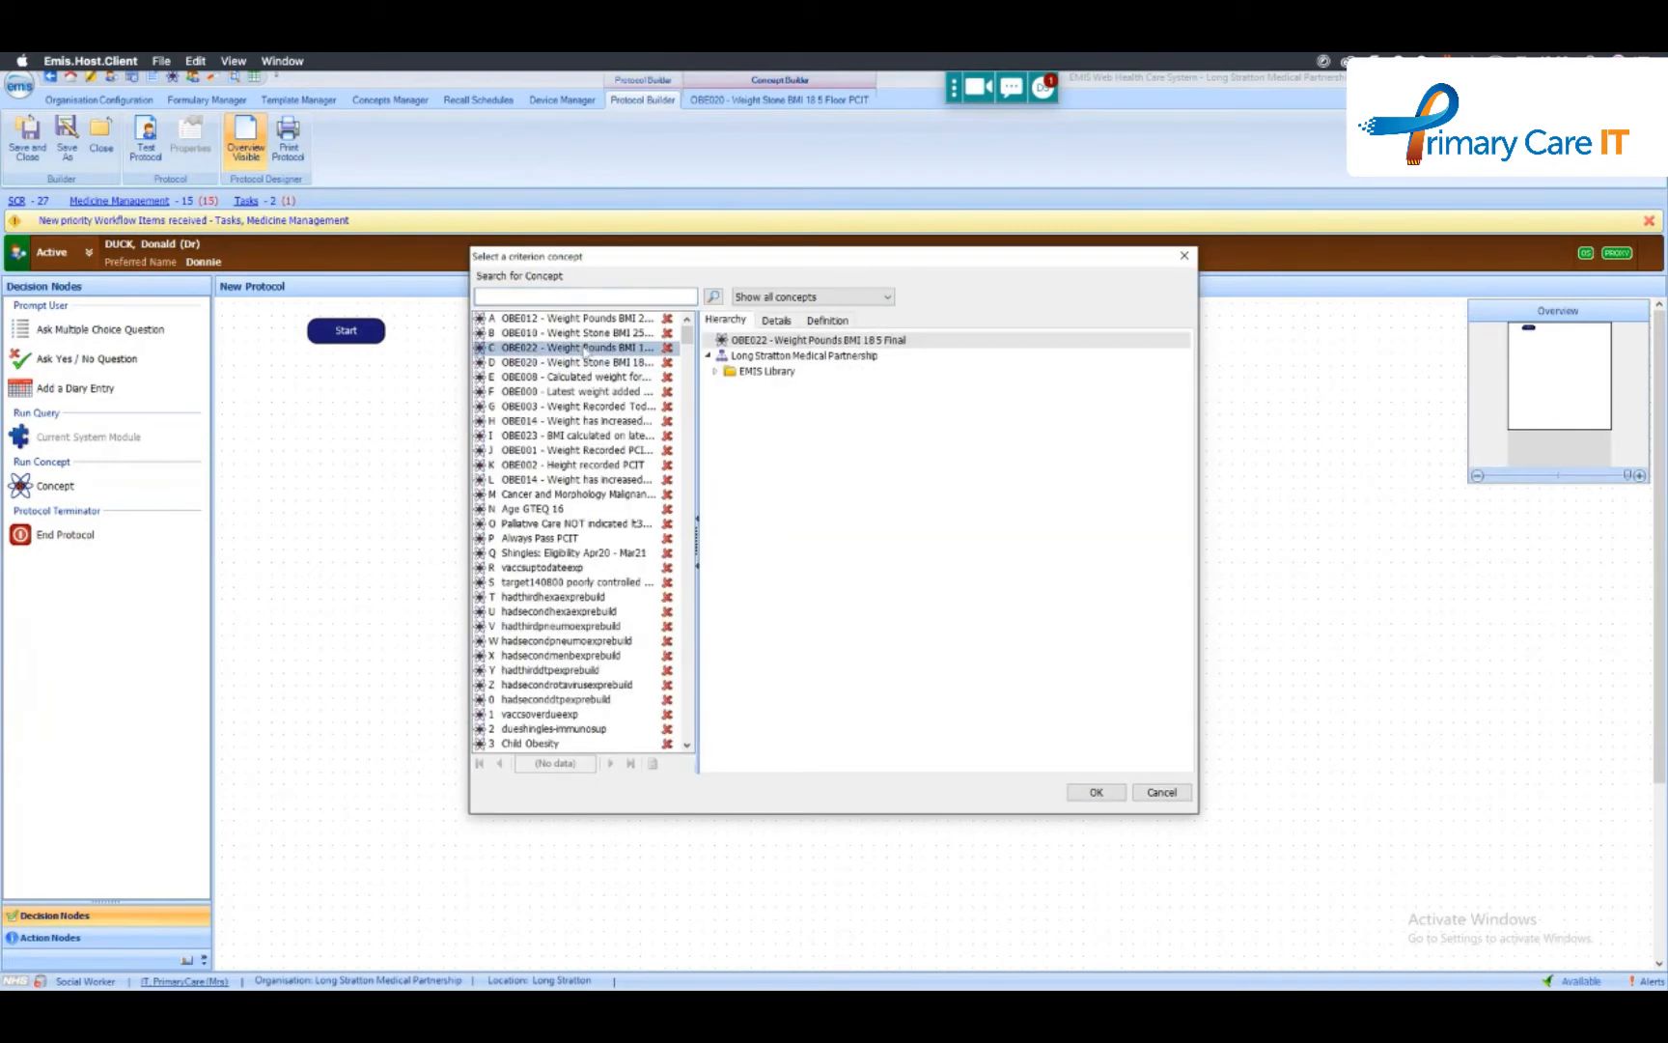
left_click(607, 464)
left_click(598, 436)
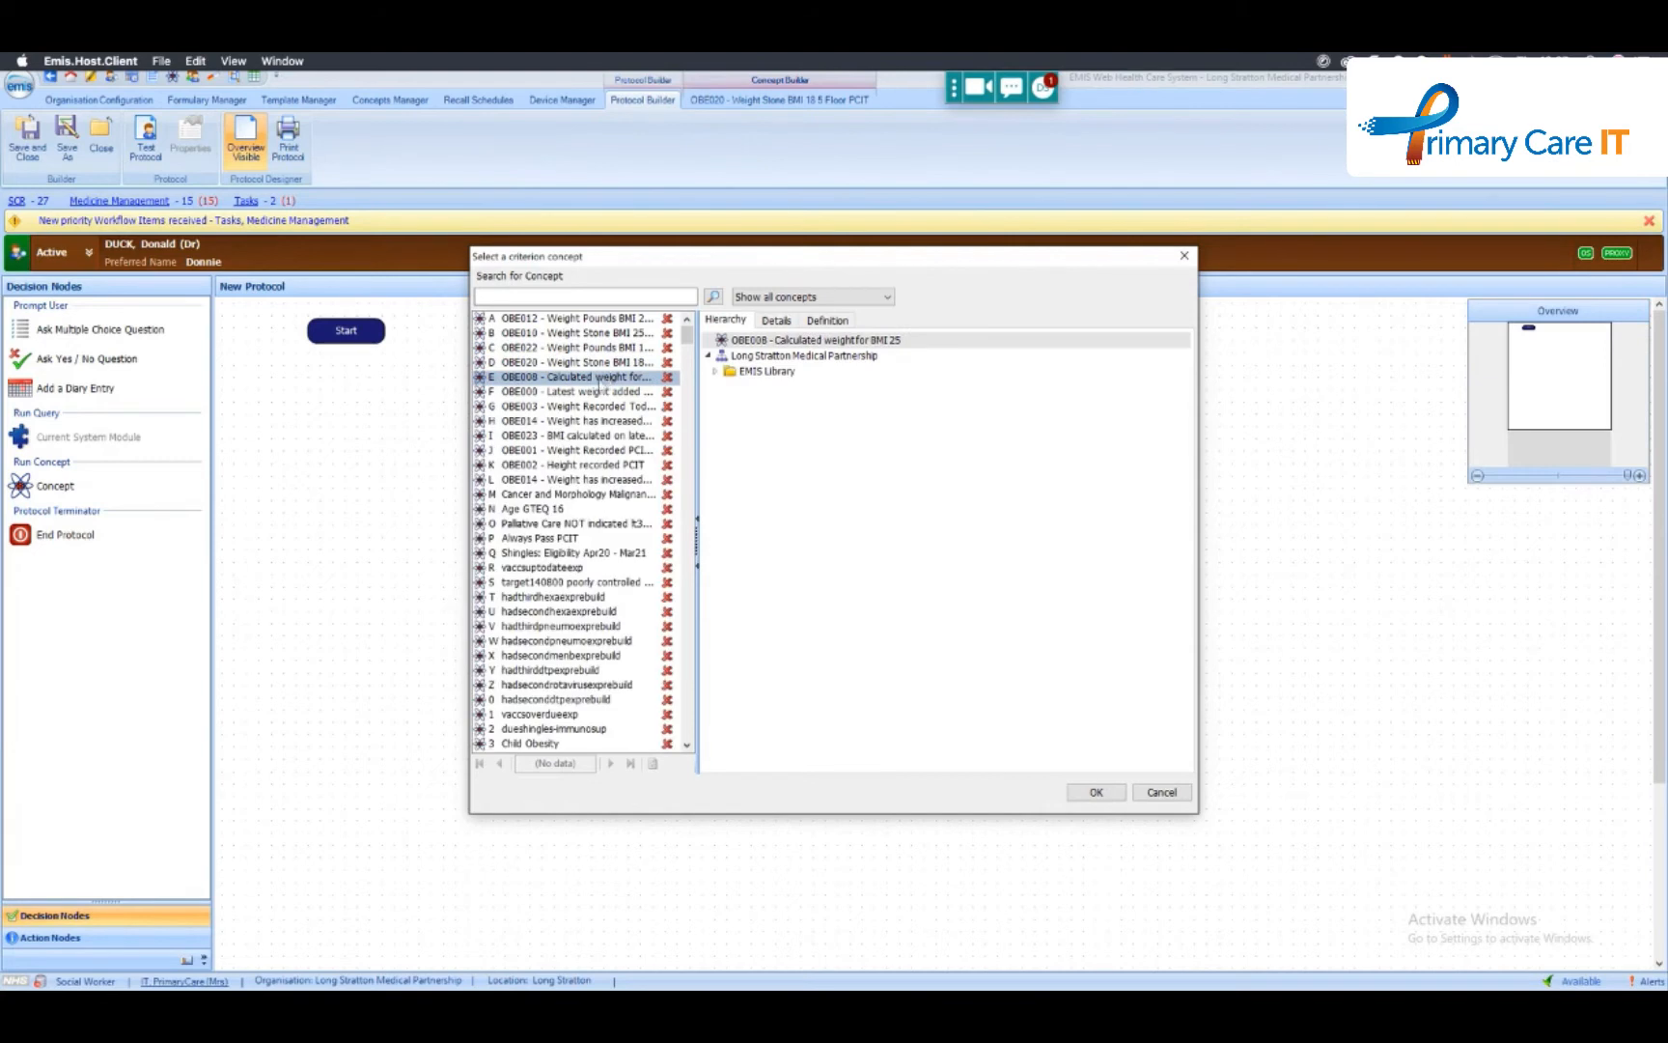
left_click(593, 408)
double_click(593, 409)
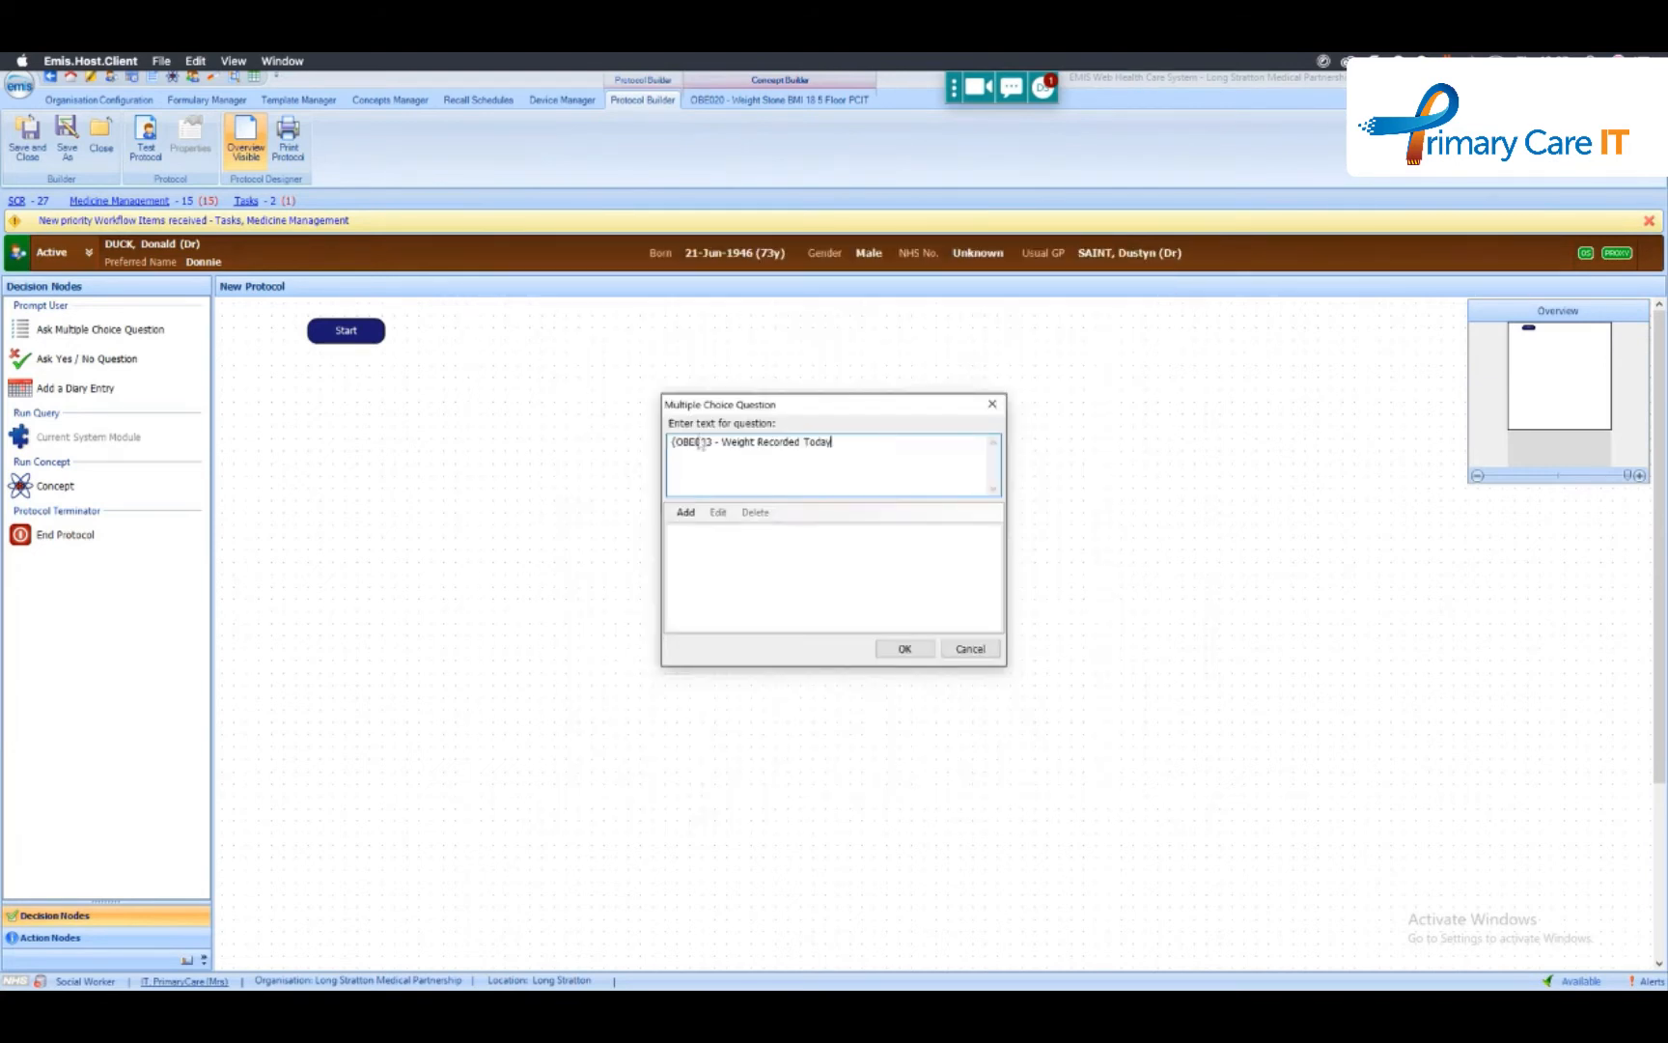
- Give the OBE003 reference an IsTrue custom text reading "Patients in this region are eligible for referral for weight management"
type(".")
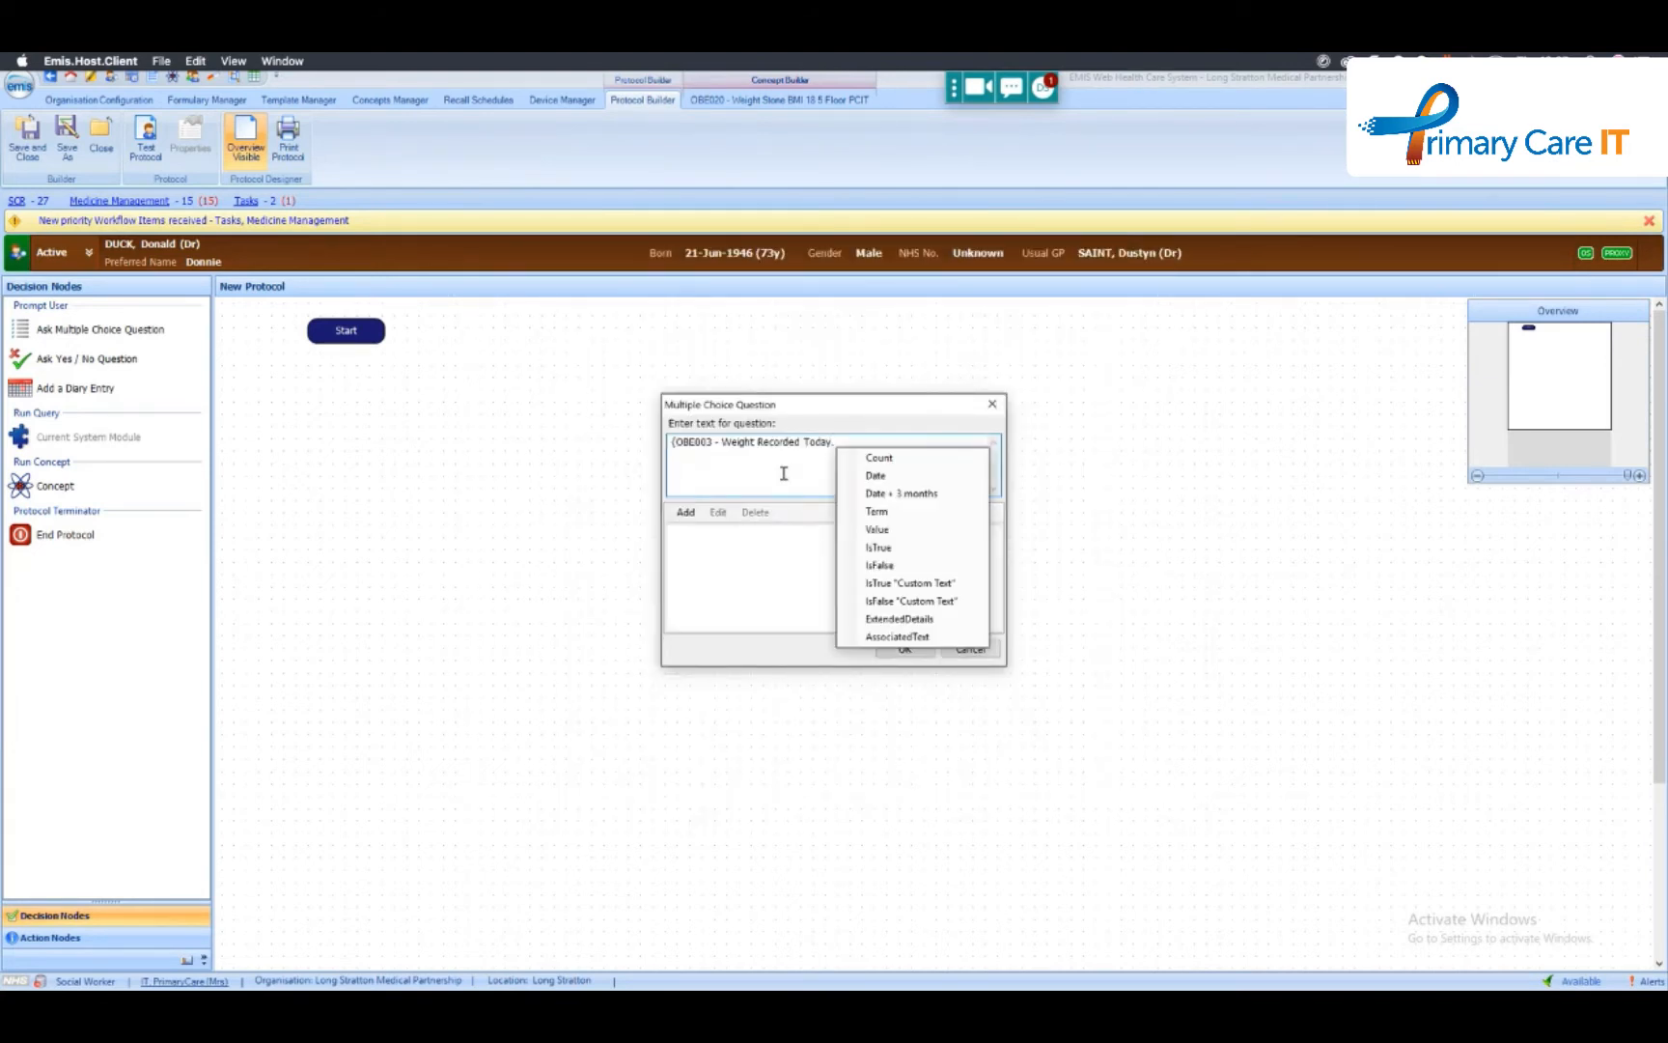
left_click(903, 586)
left_click_drag(871, 443, 932, 450)
type("True")
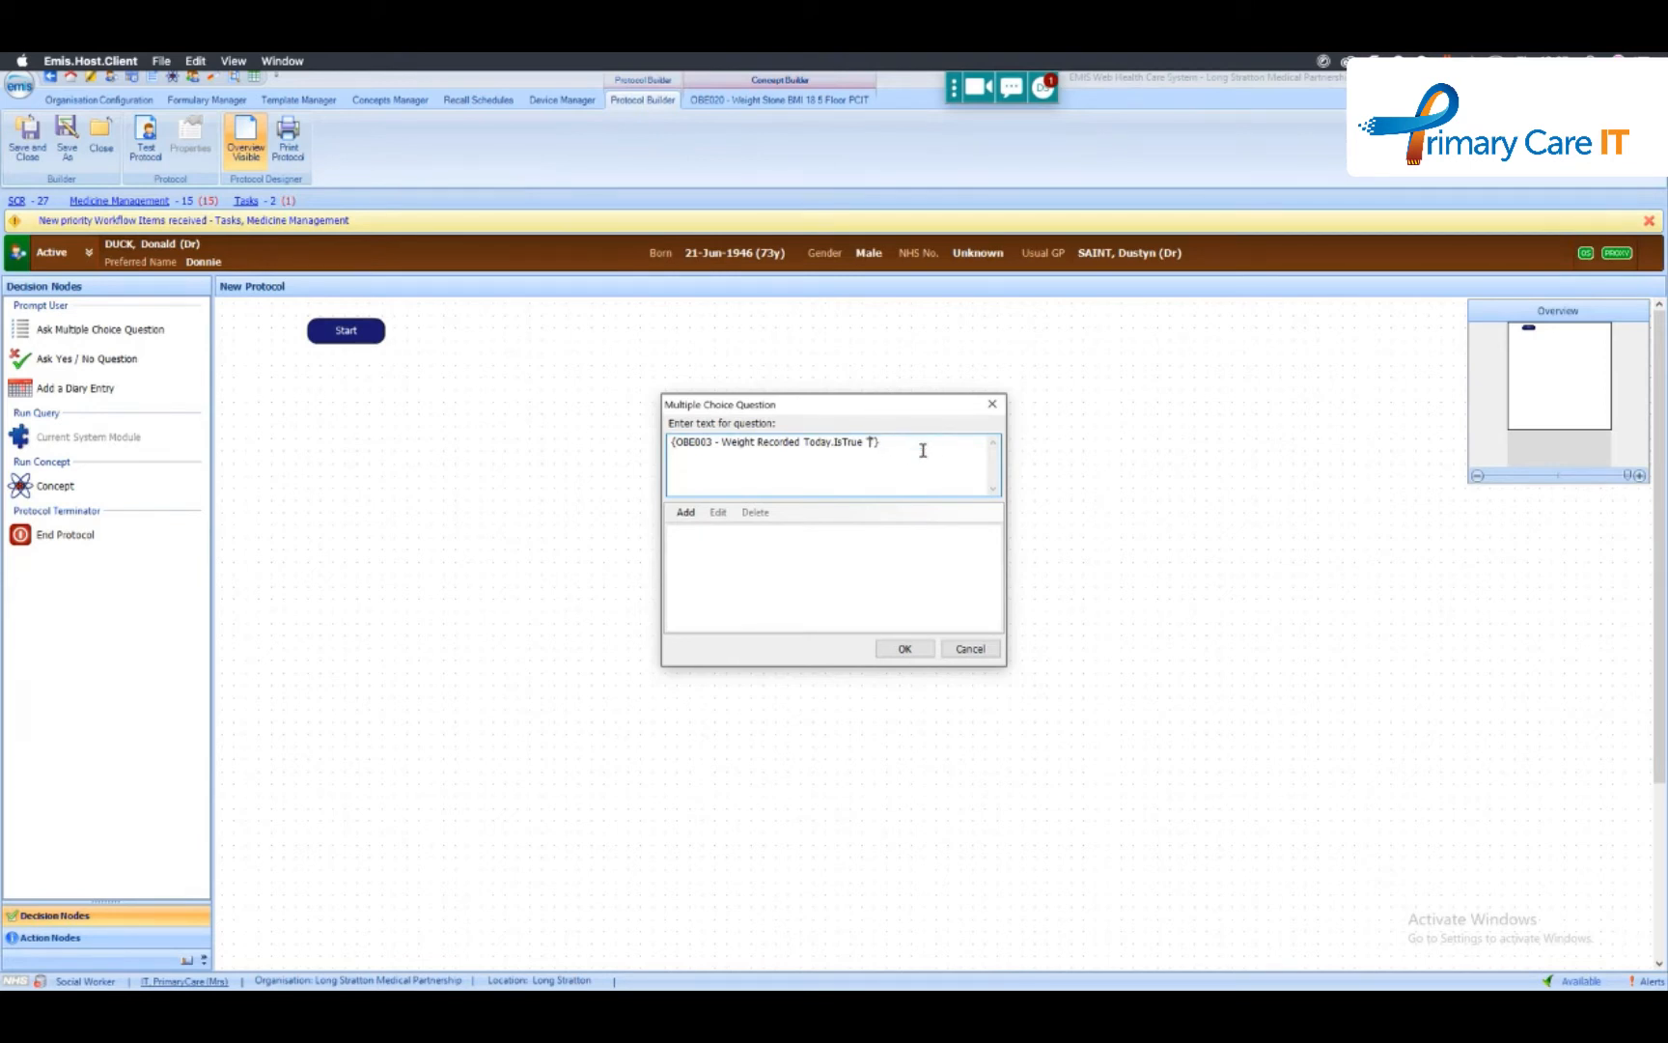
type("atients in this region are eligible for ireferral for weight management")
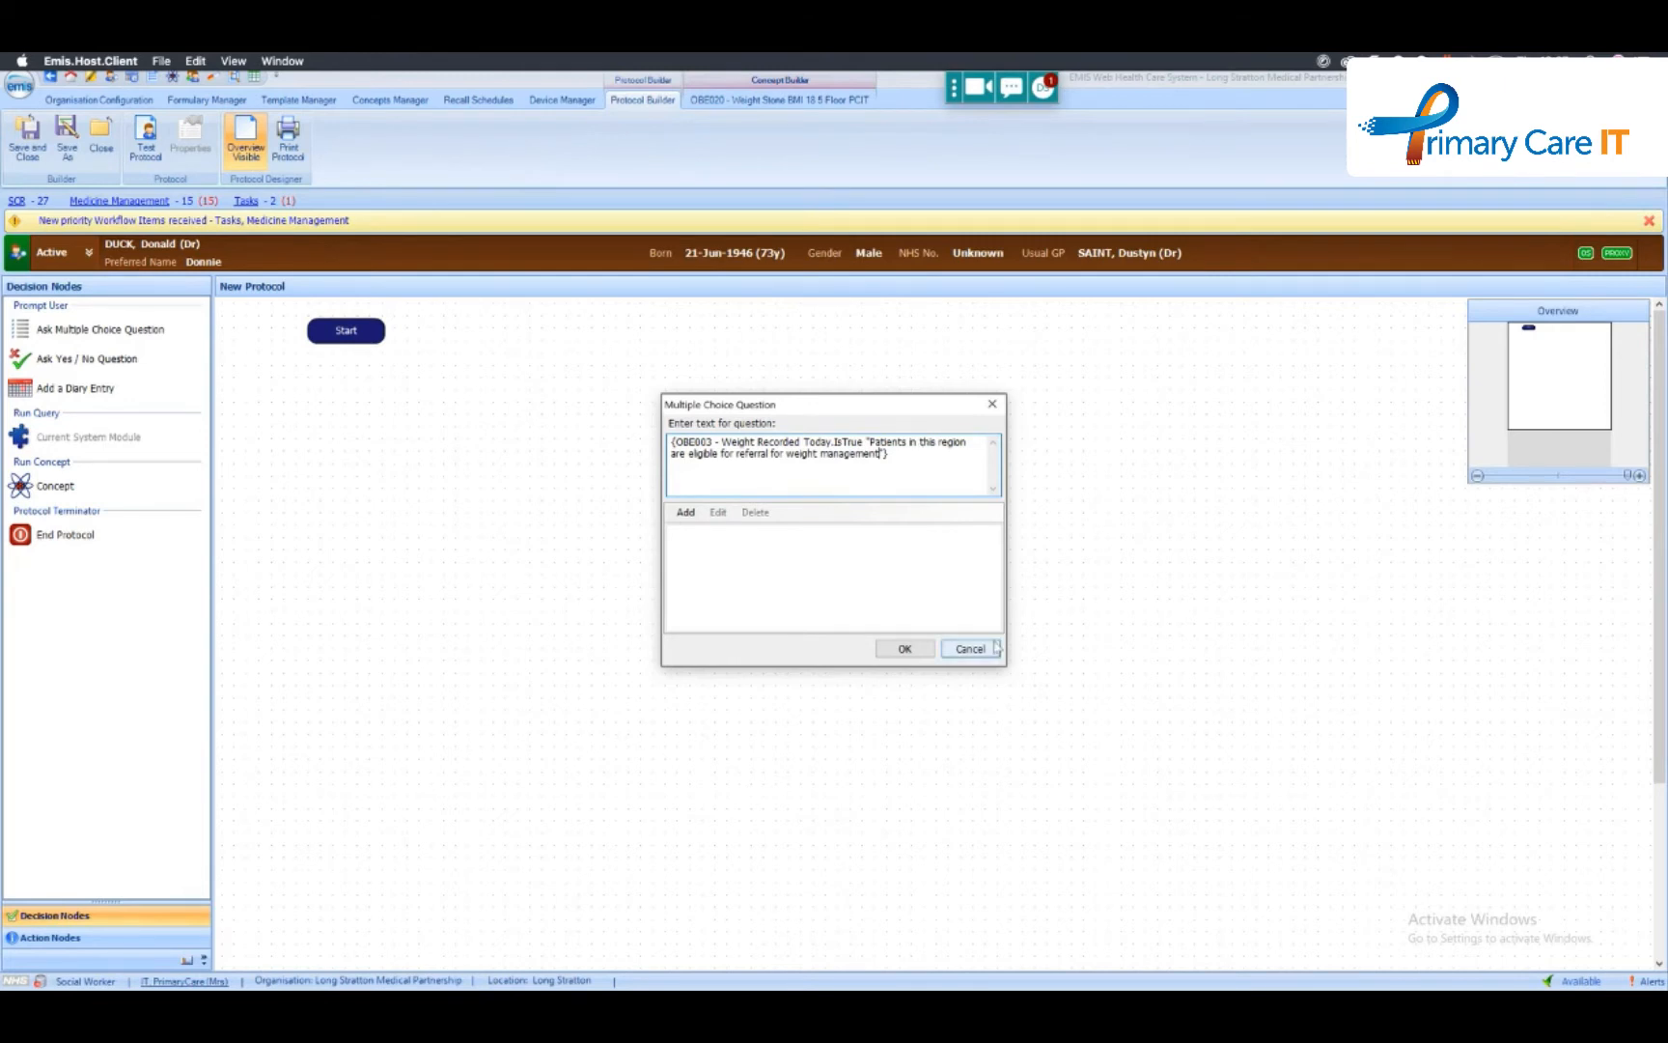
- Append a second reference to OBE003 - Weight Recorded Today to the question text and examine its output properties
left_click(915, 456)
type("{")
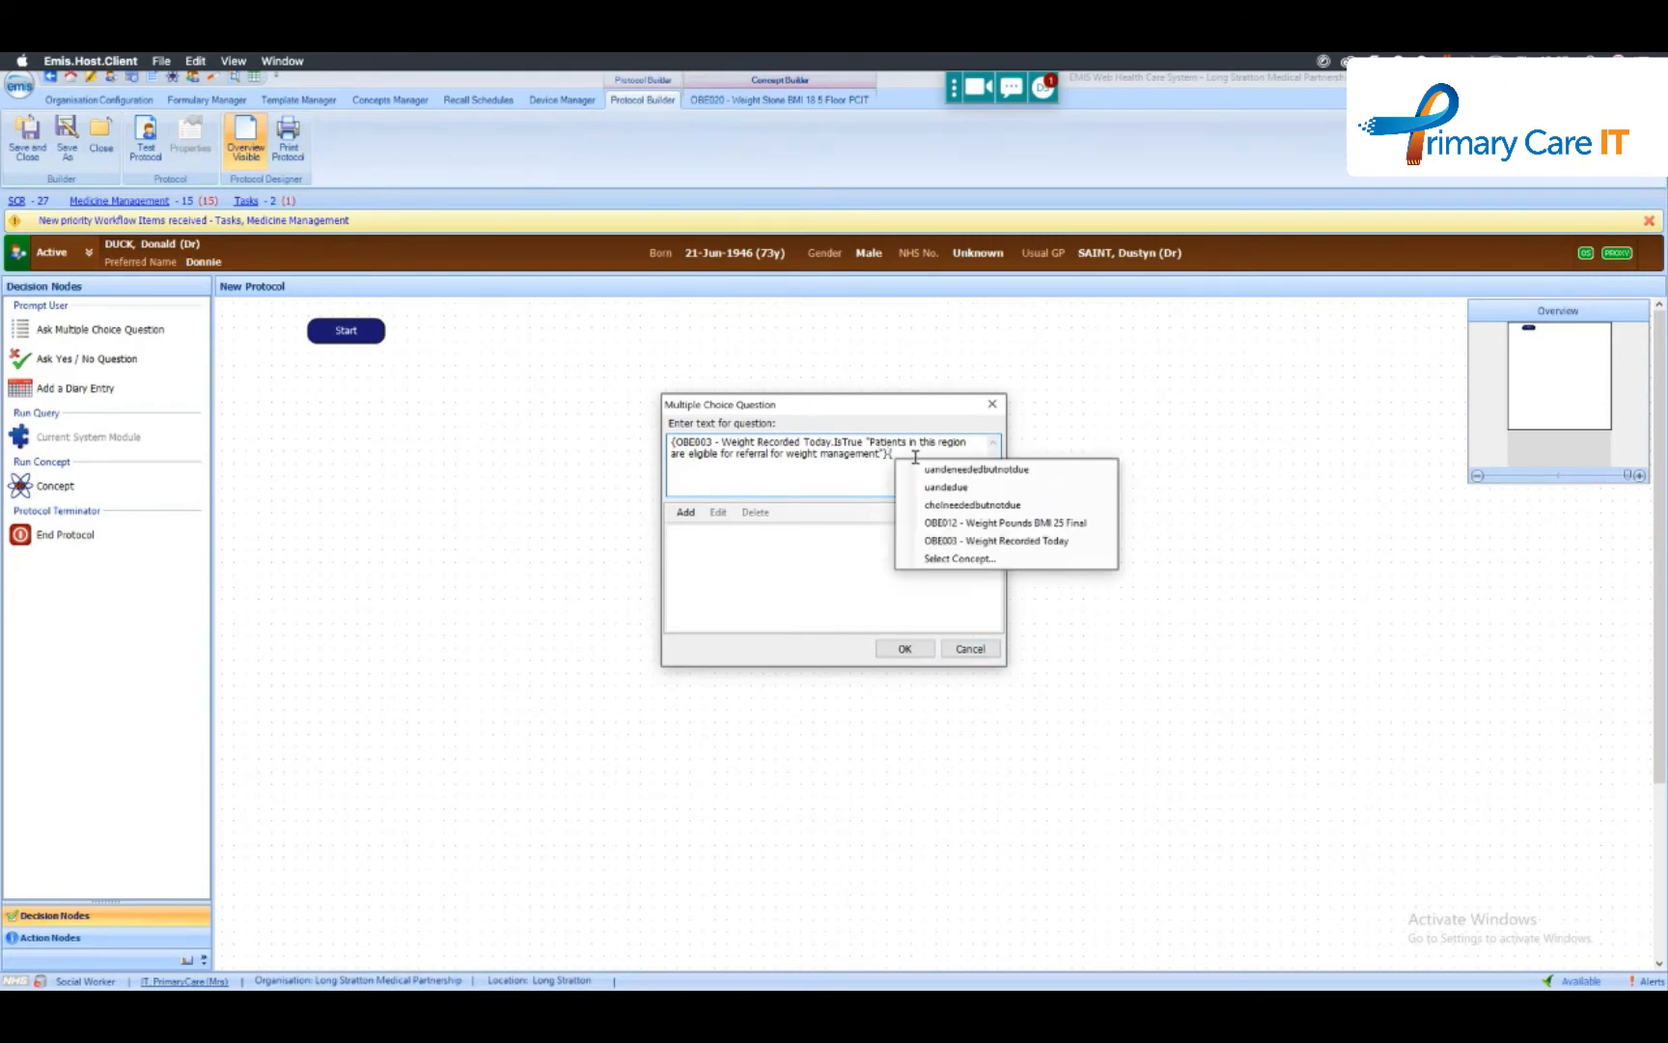
left_click(985, 540)
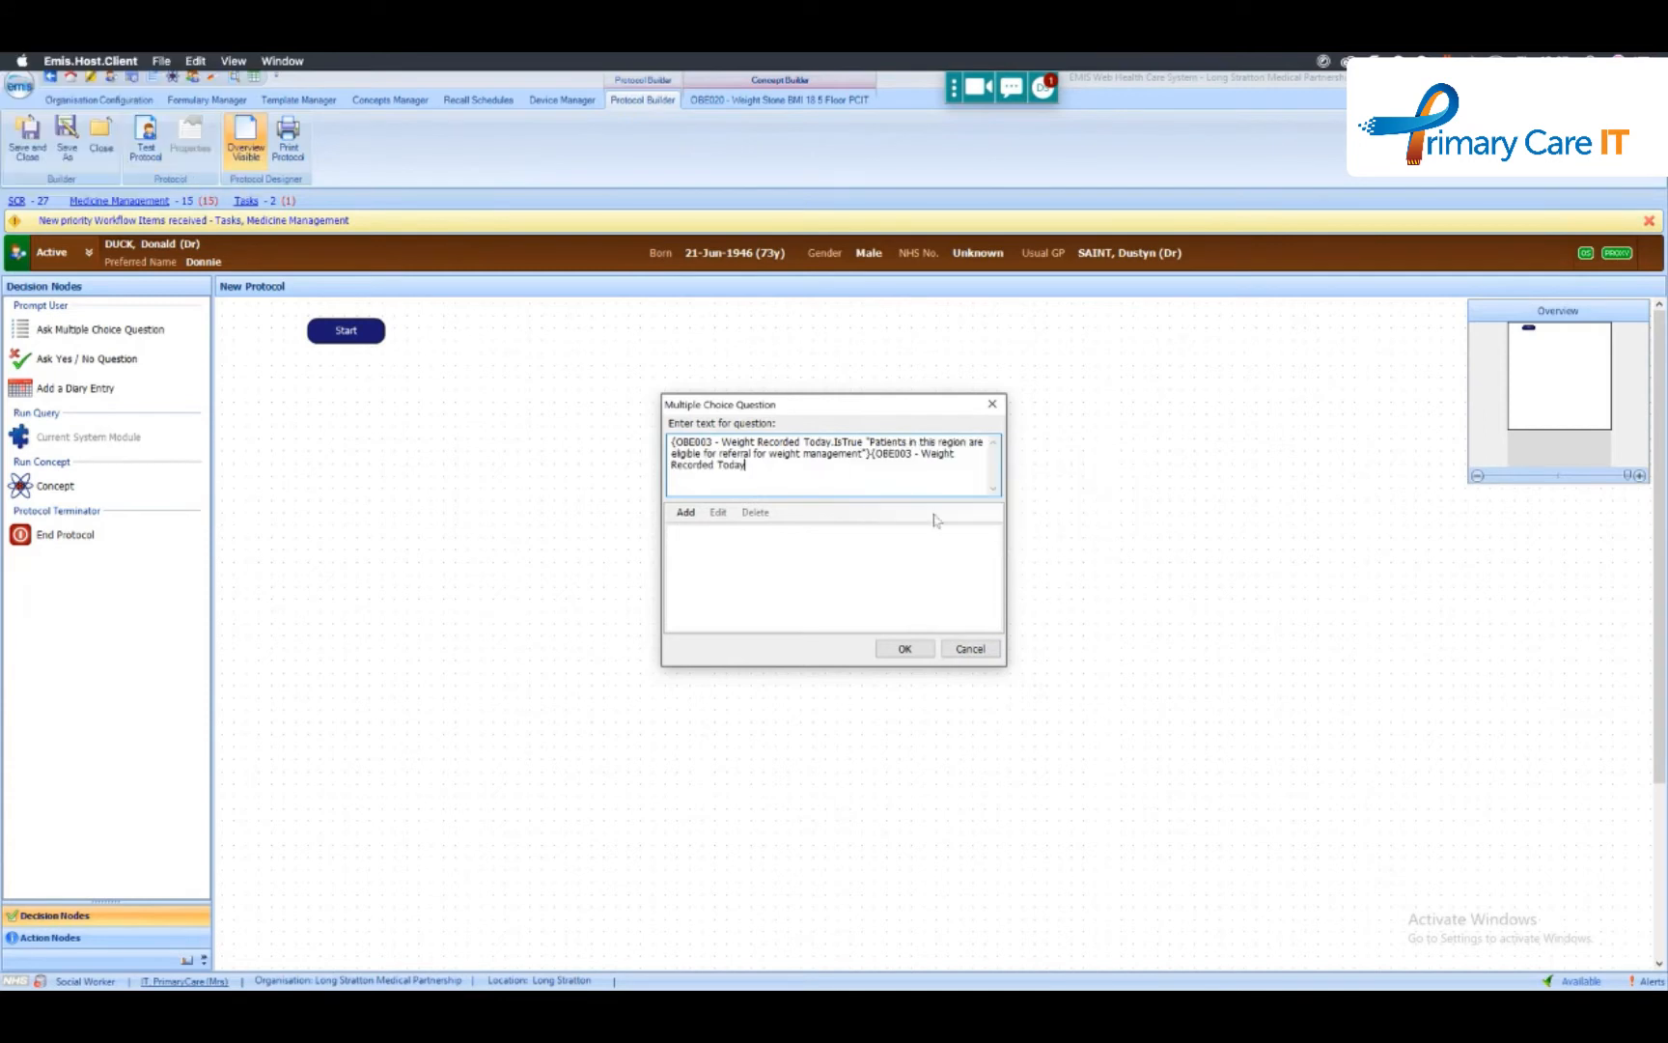
type(".")
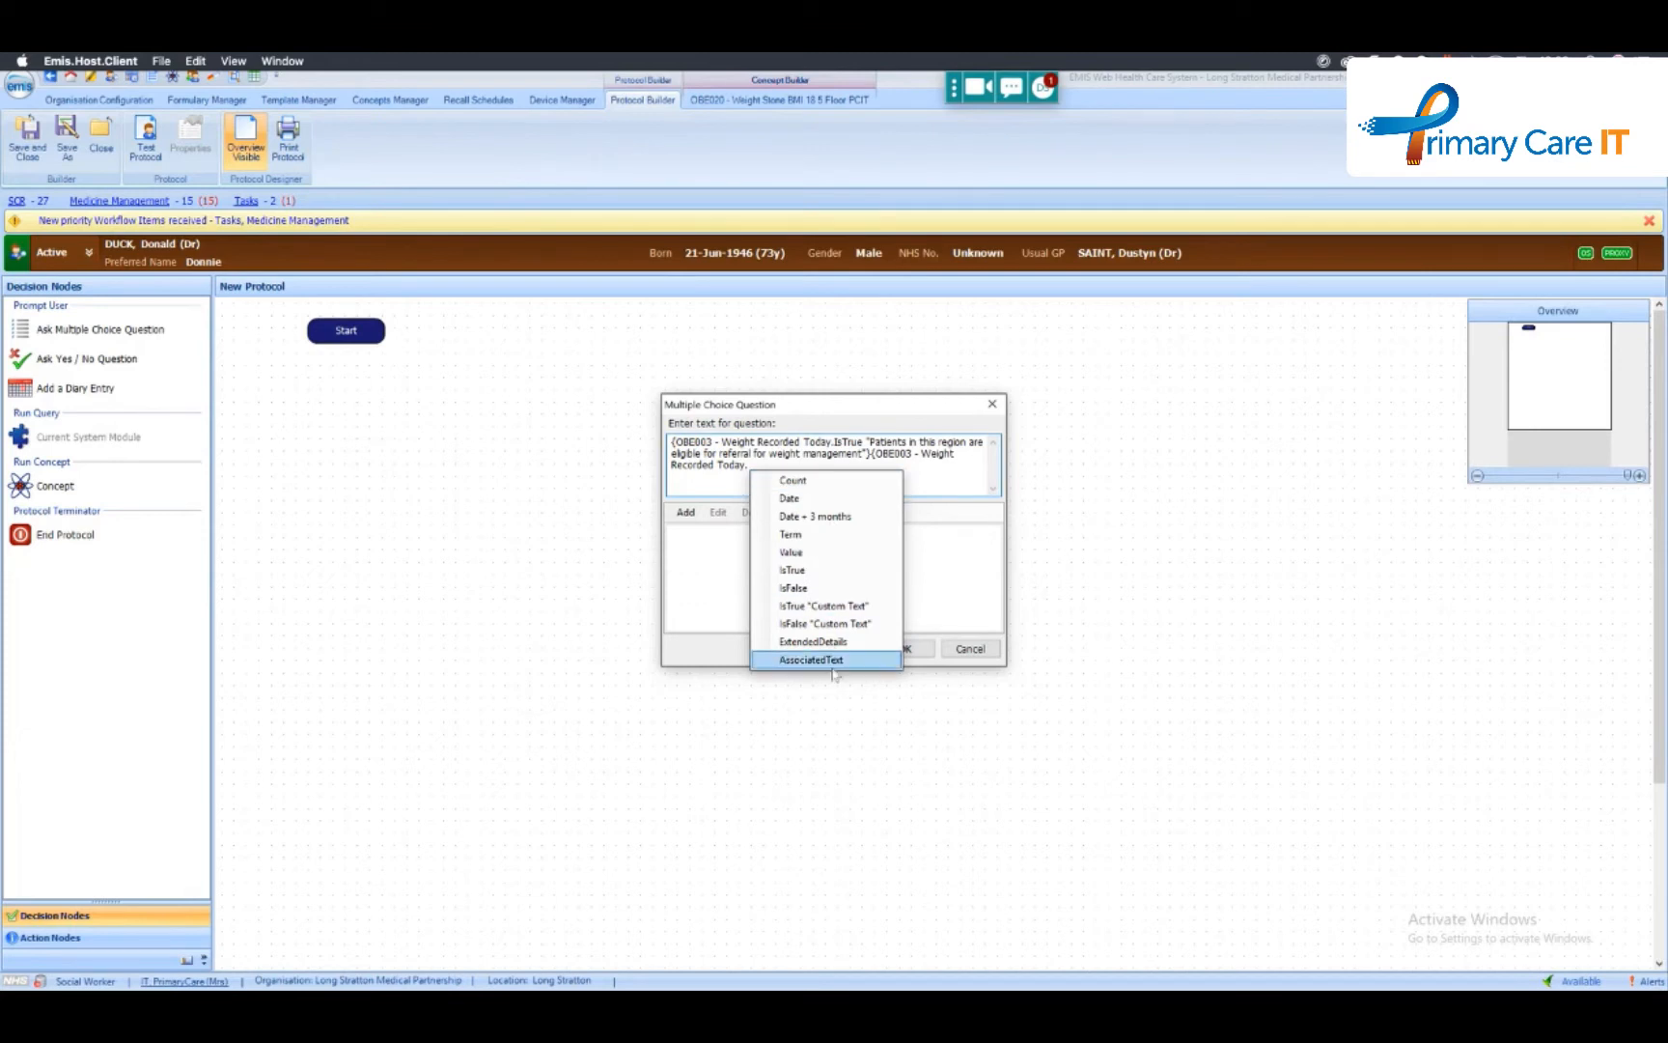
left_click(928, 464)
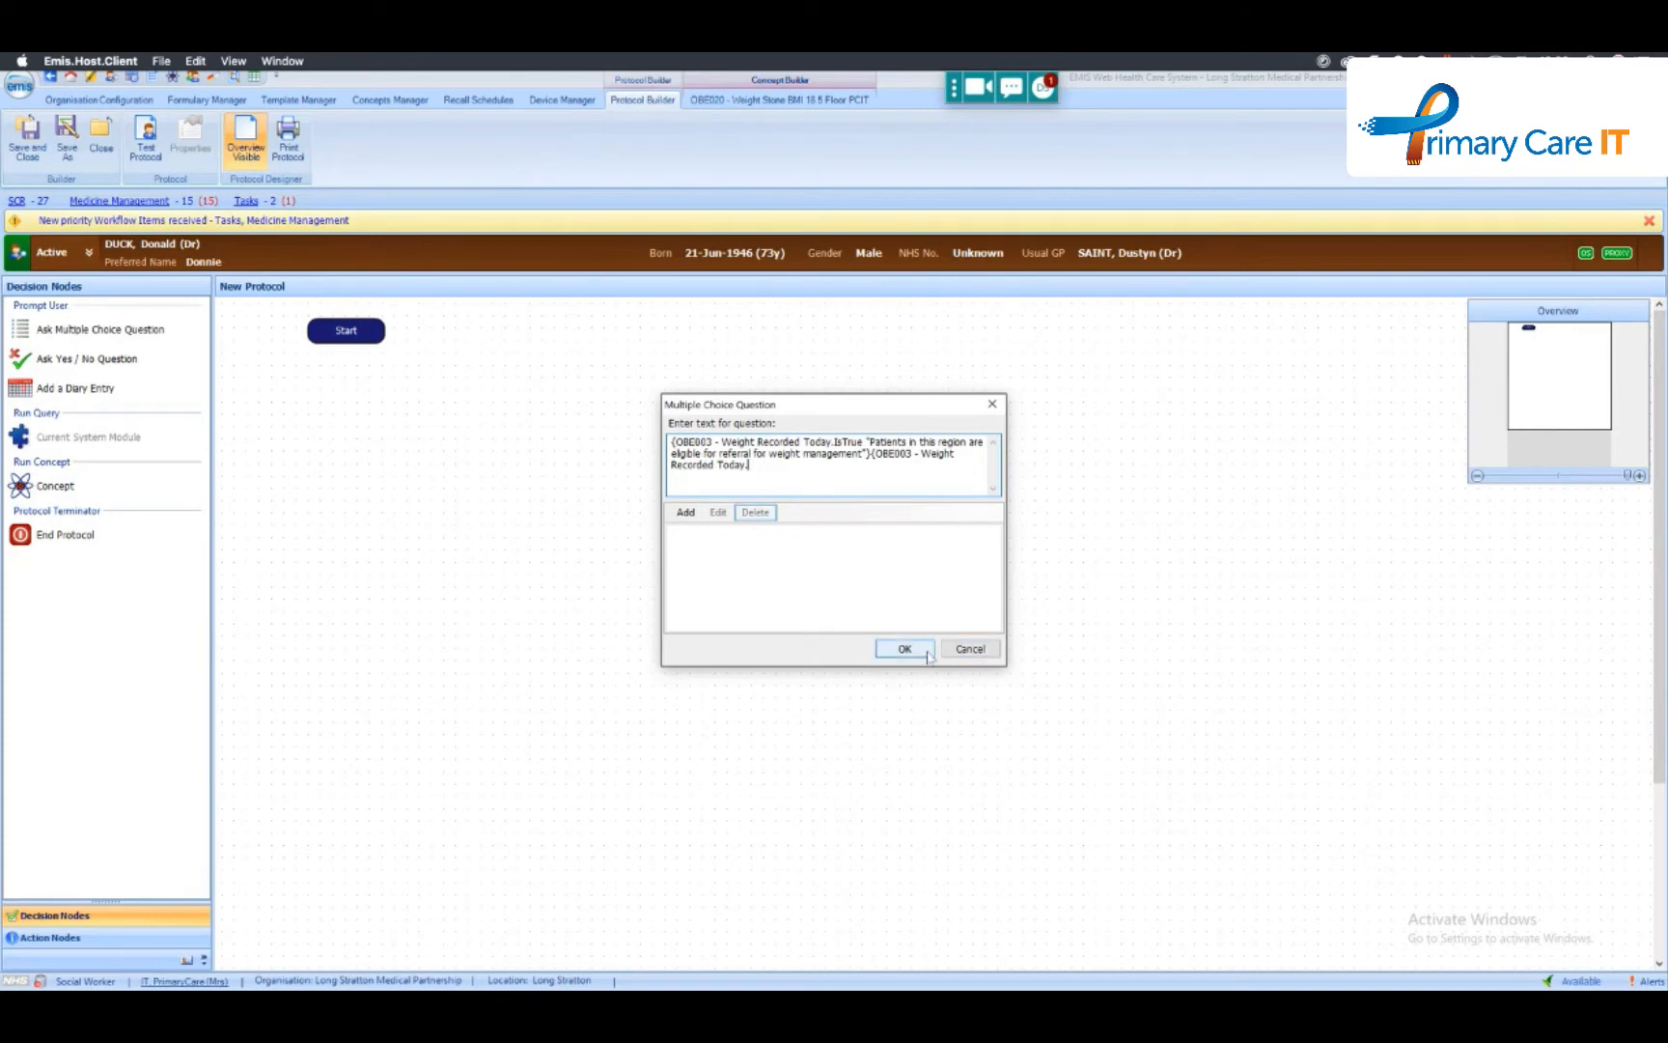
- Clear the question text and look up OBE014 - Weight has increased since last reading PCIT in the concept picker
left_click_drag(785, 465, 639, 409)
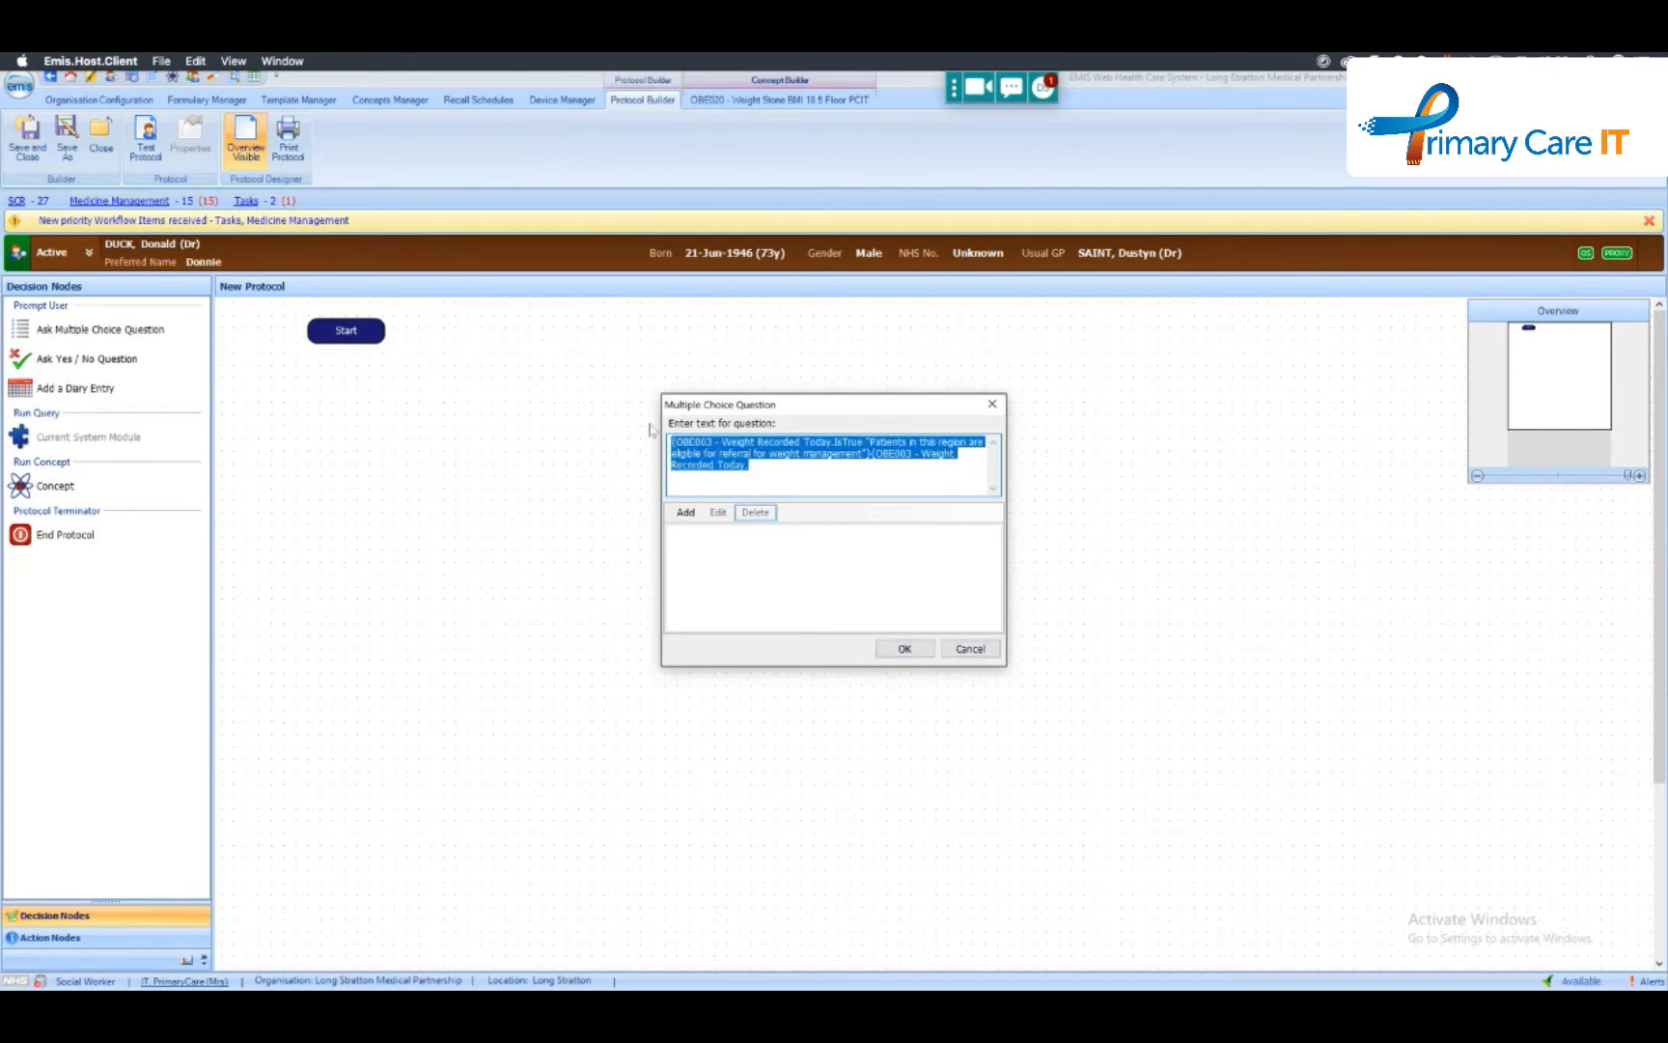
type("{")
key("Down")
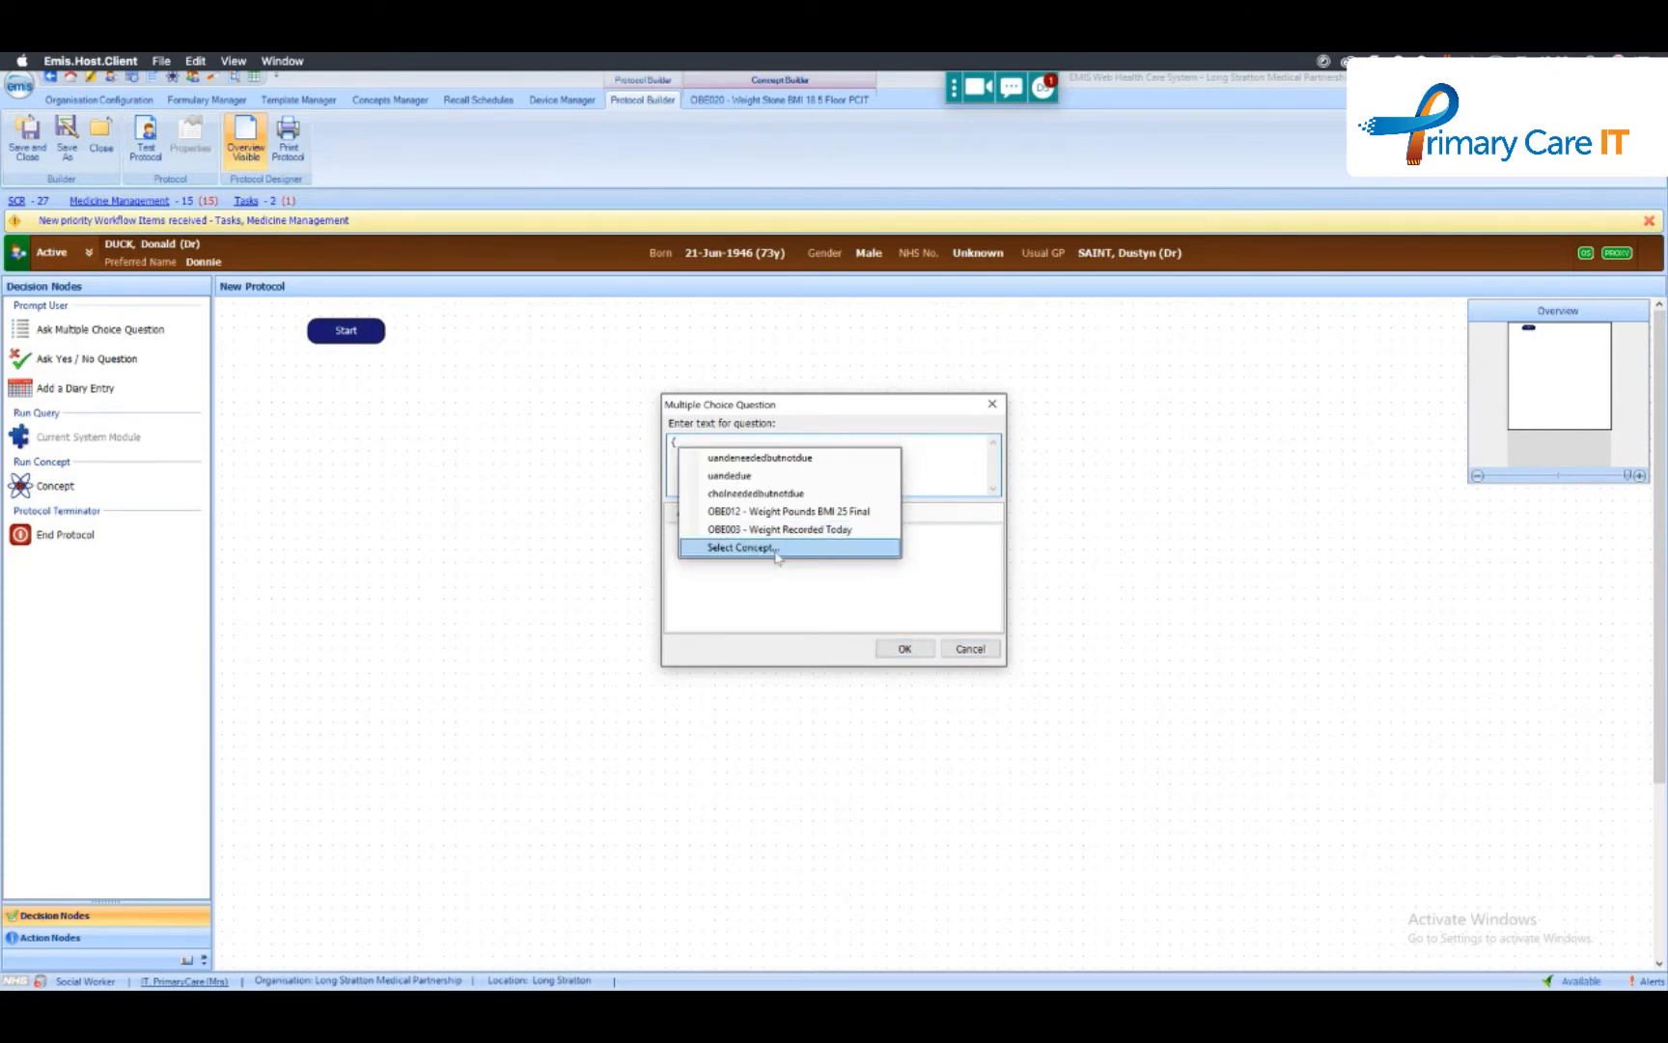
left_click(770, 547)
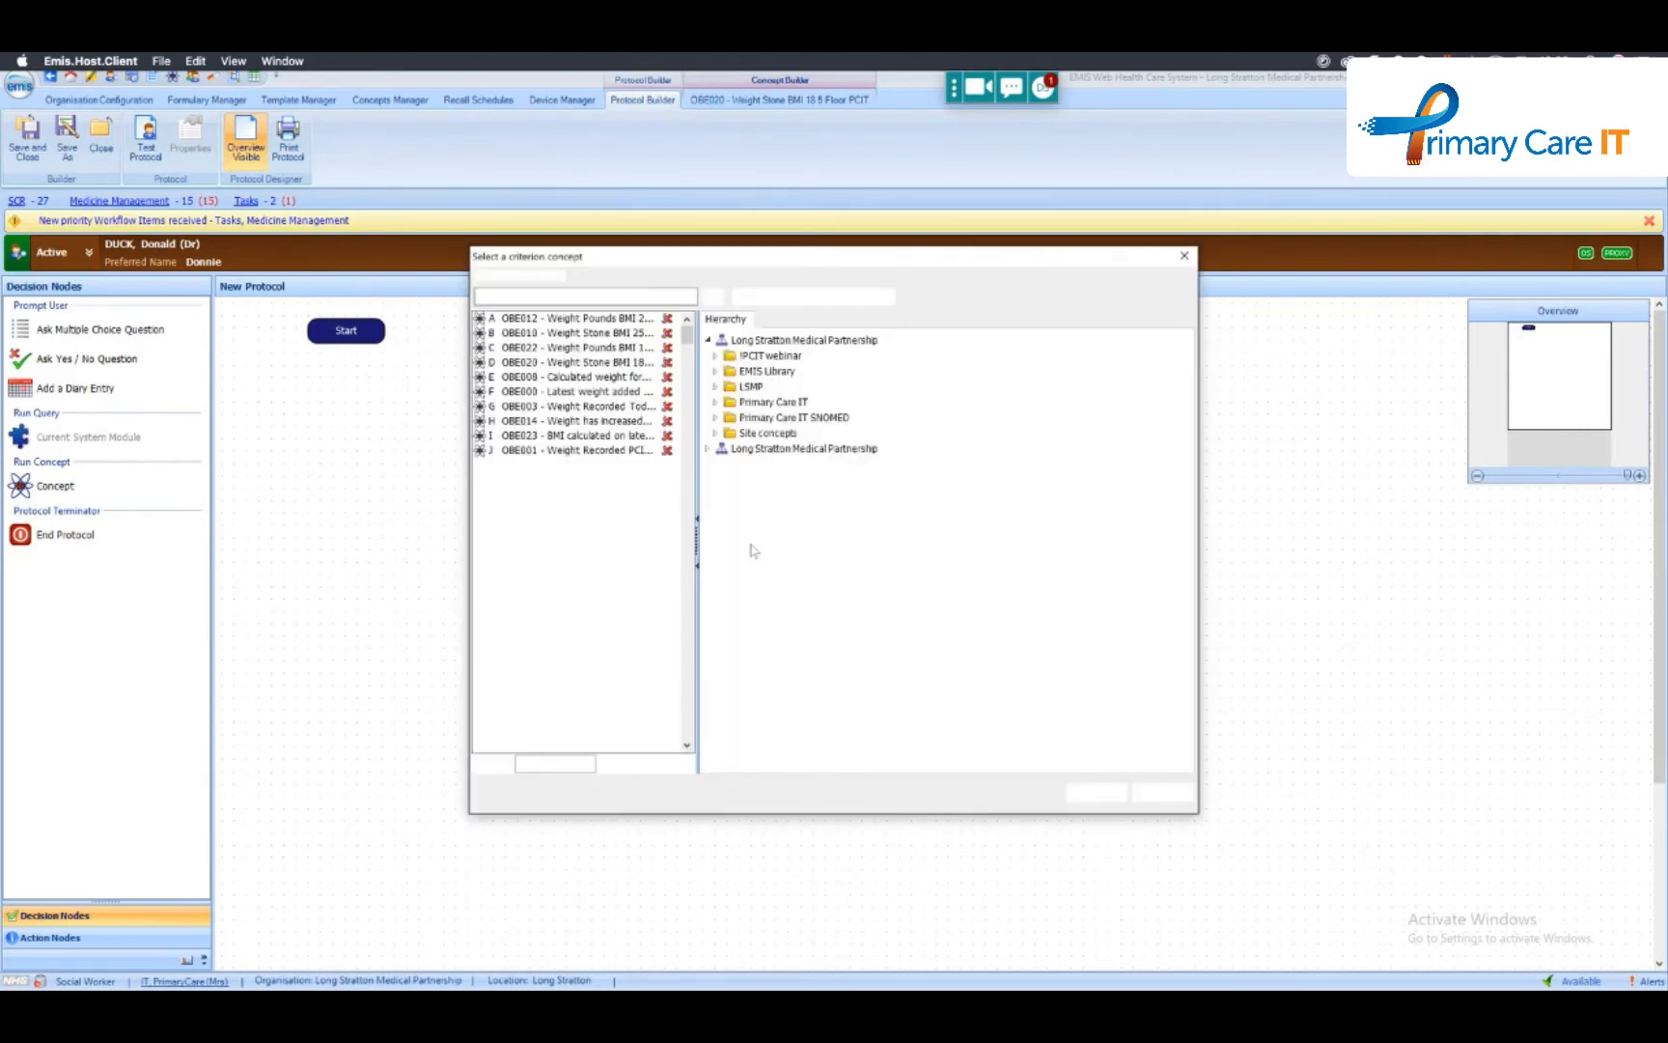
left_click(596, 480)
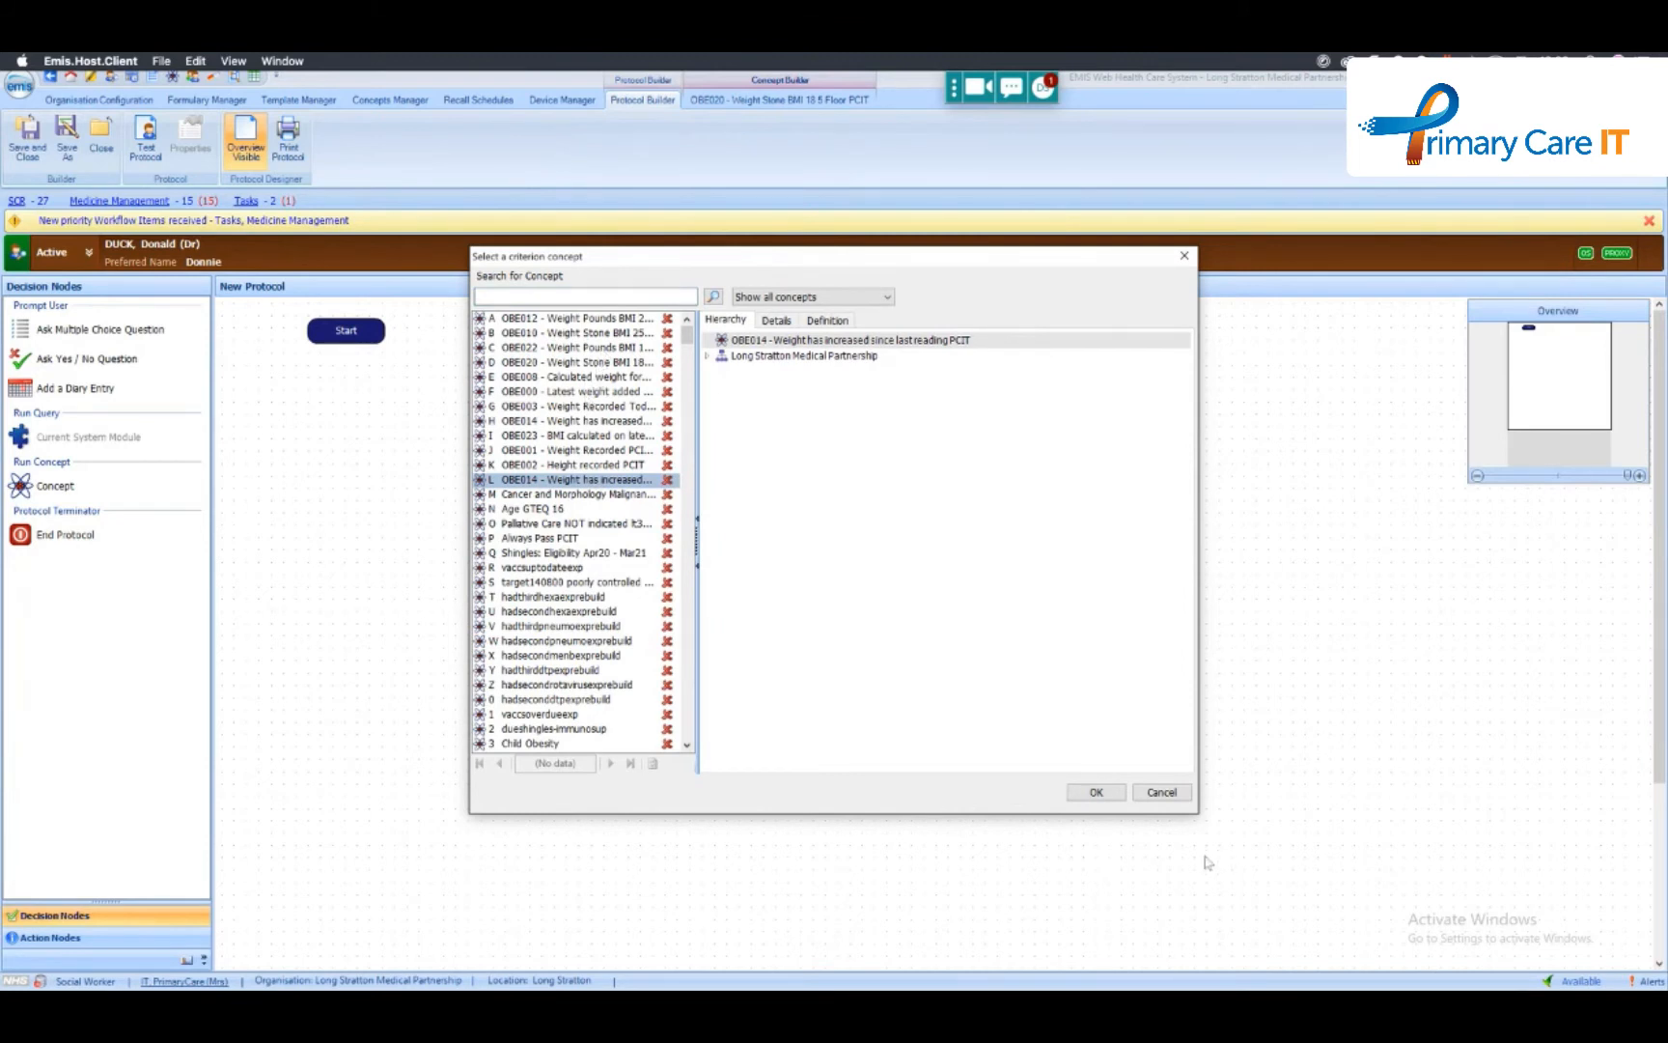
left_click(1158, 792)
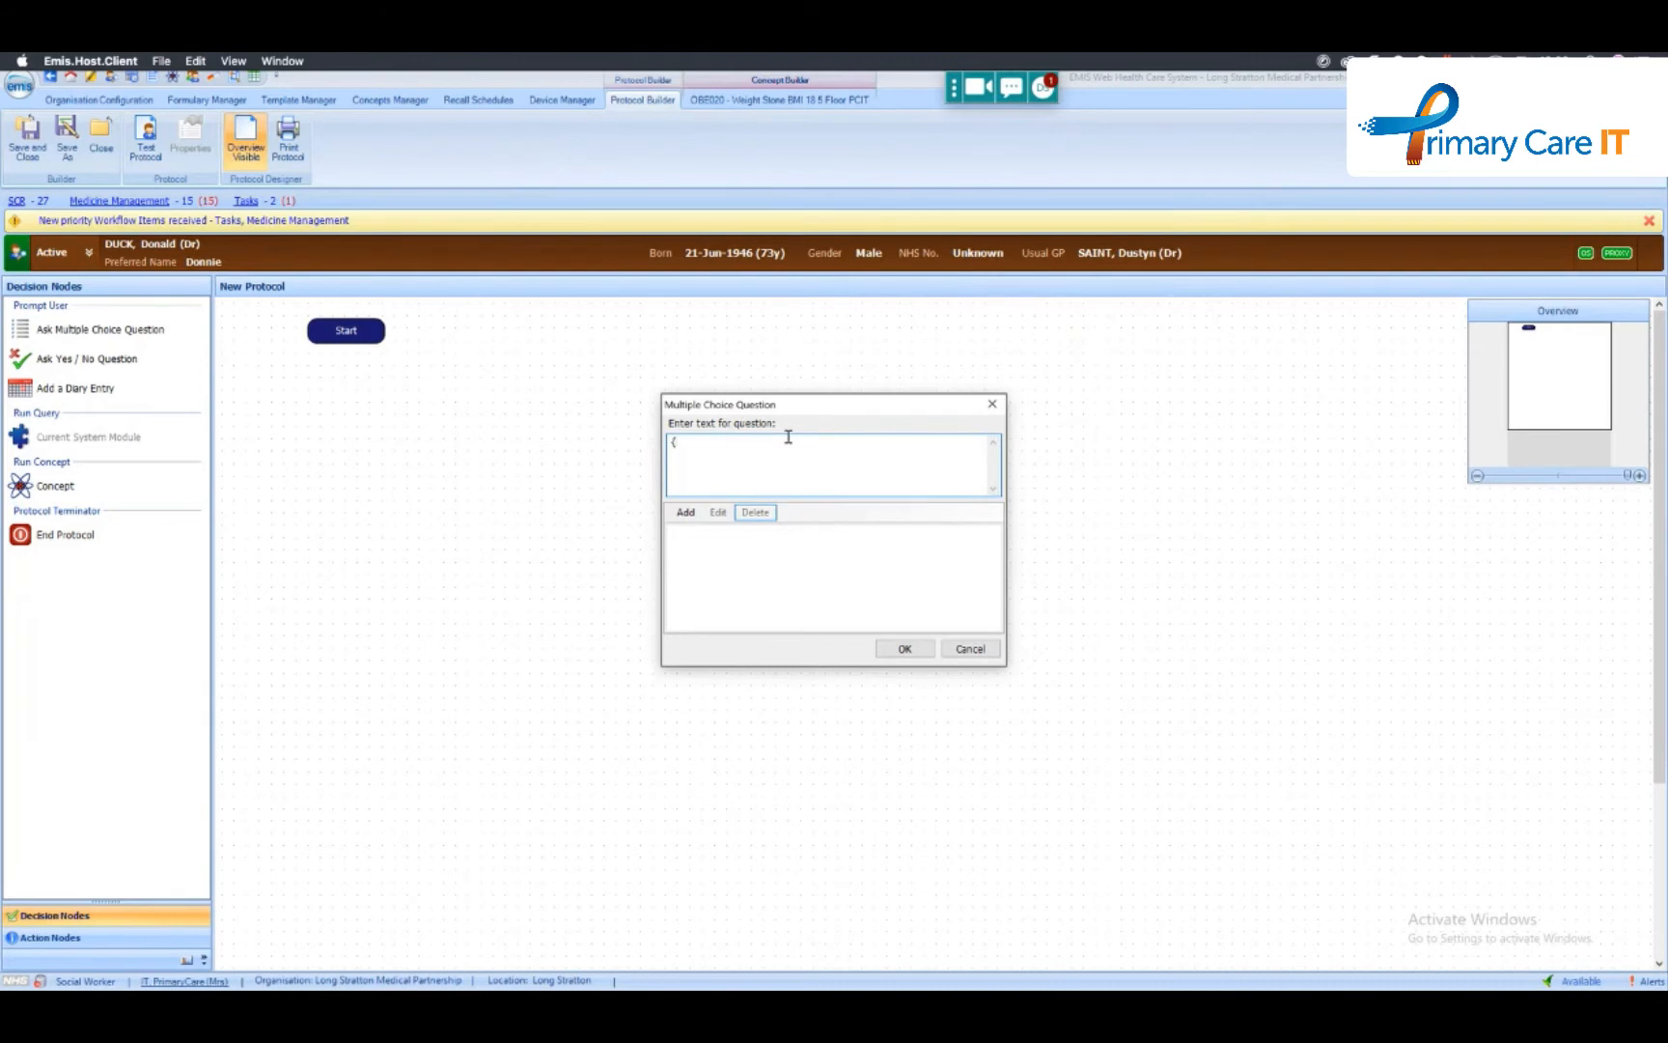
- Set the question text to OBE003 - Weight Recorded Today with an IsTrue custom text reading "This chaps weight has been recorded today"
type("{")
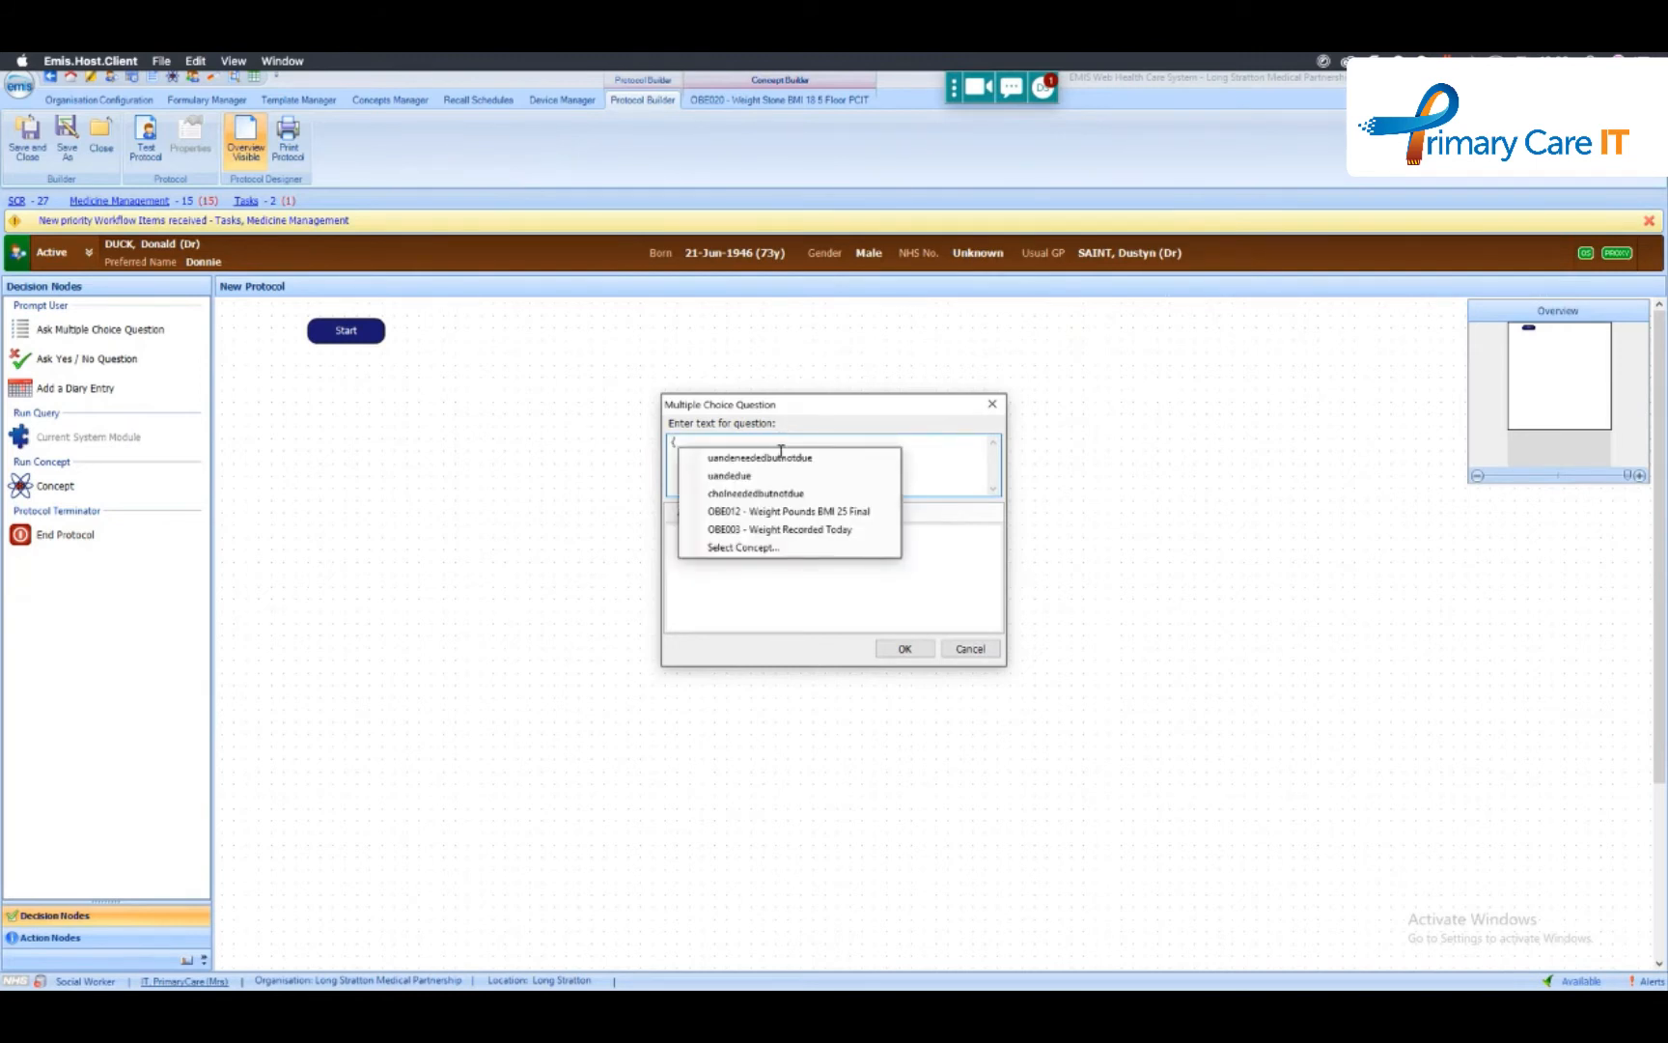
left_click(791, 530)
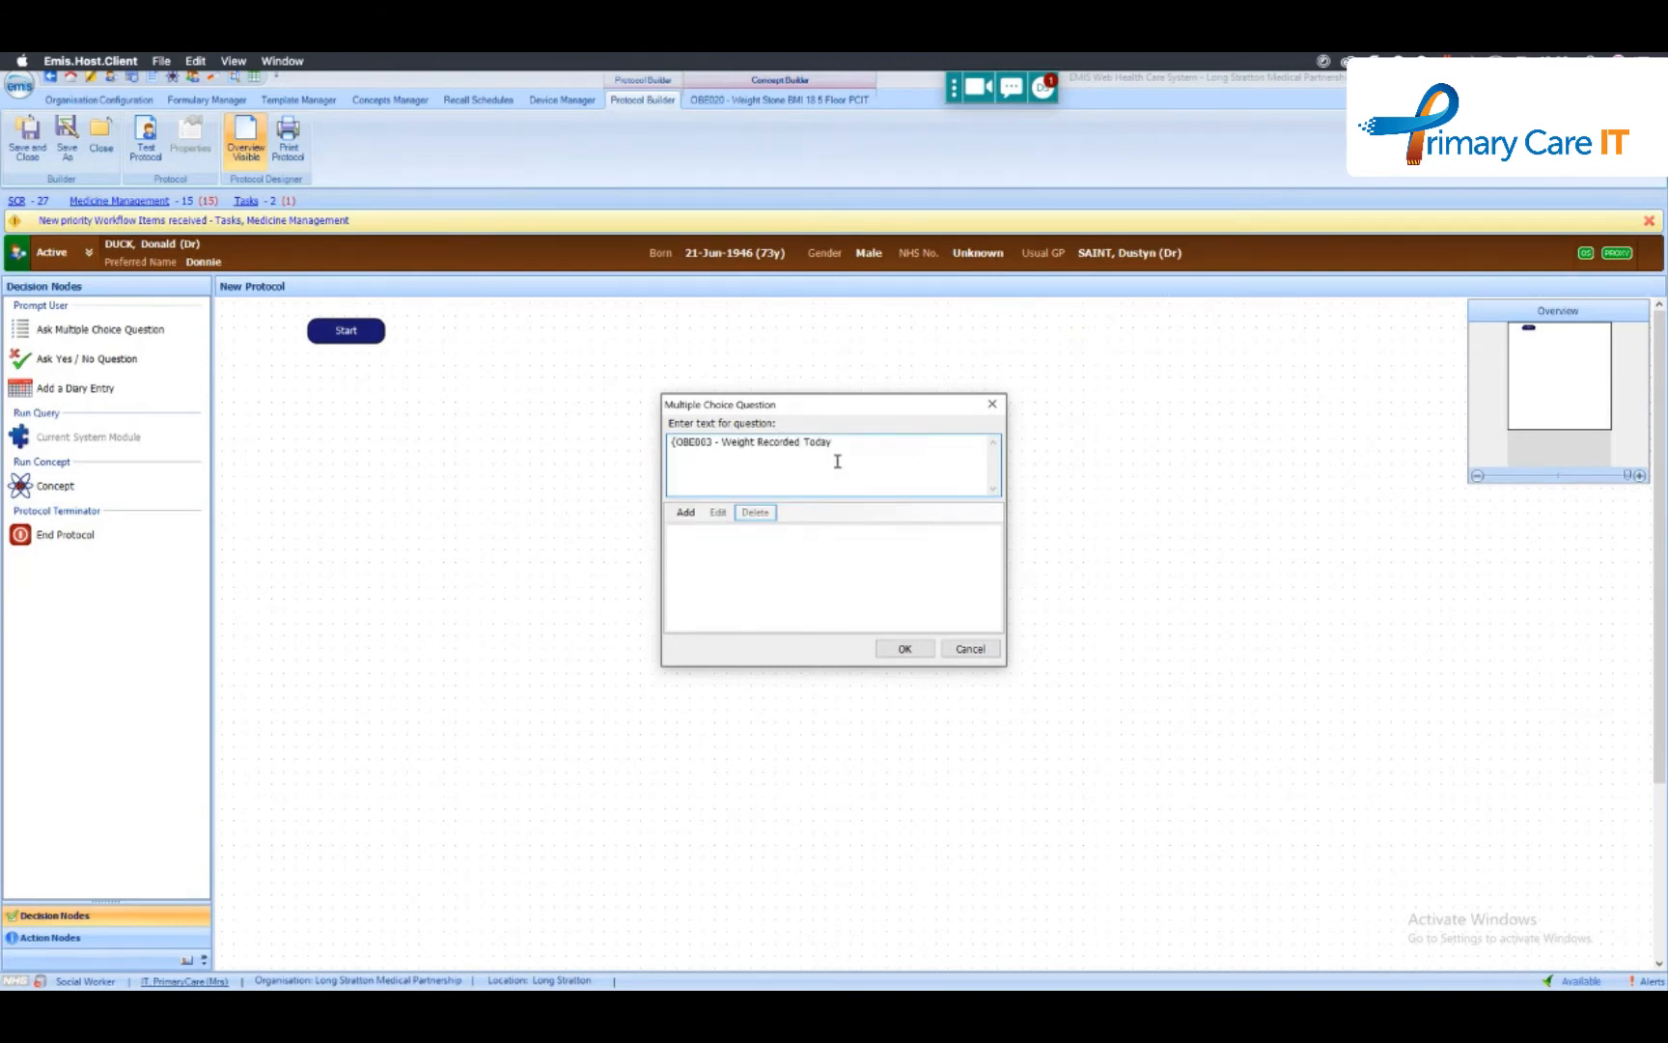
type(".")
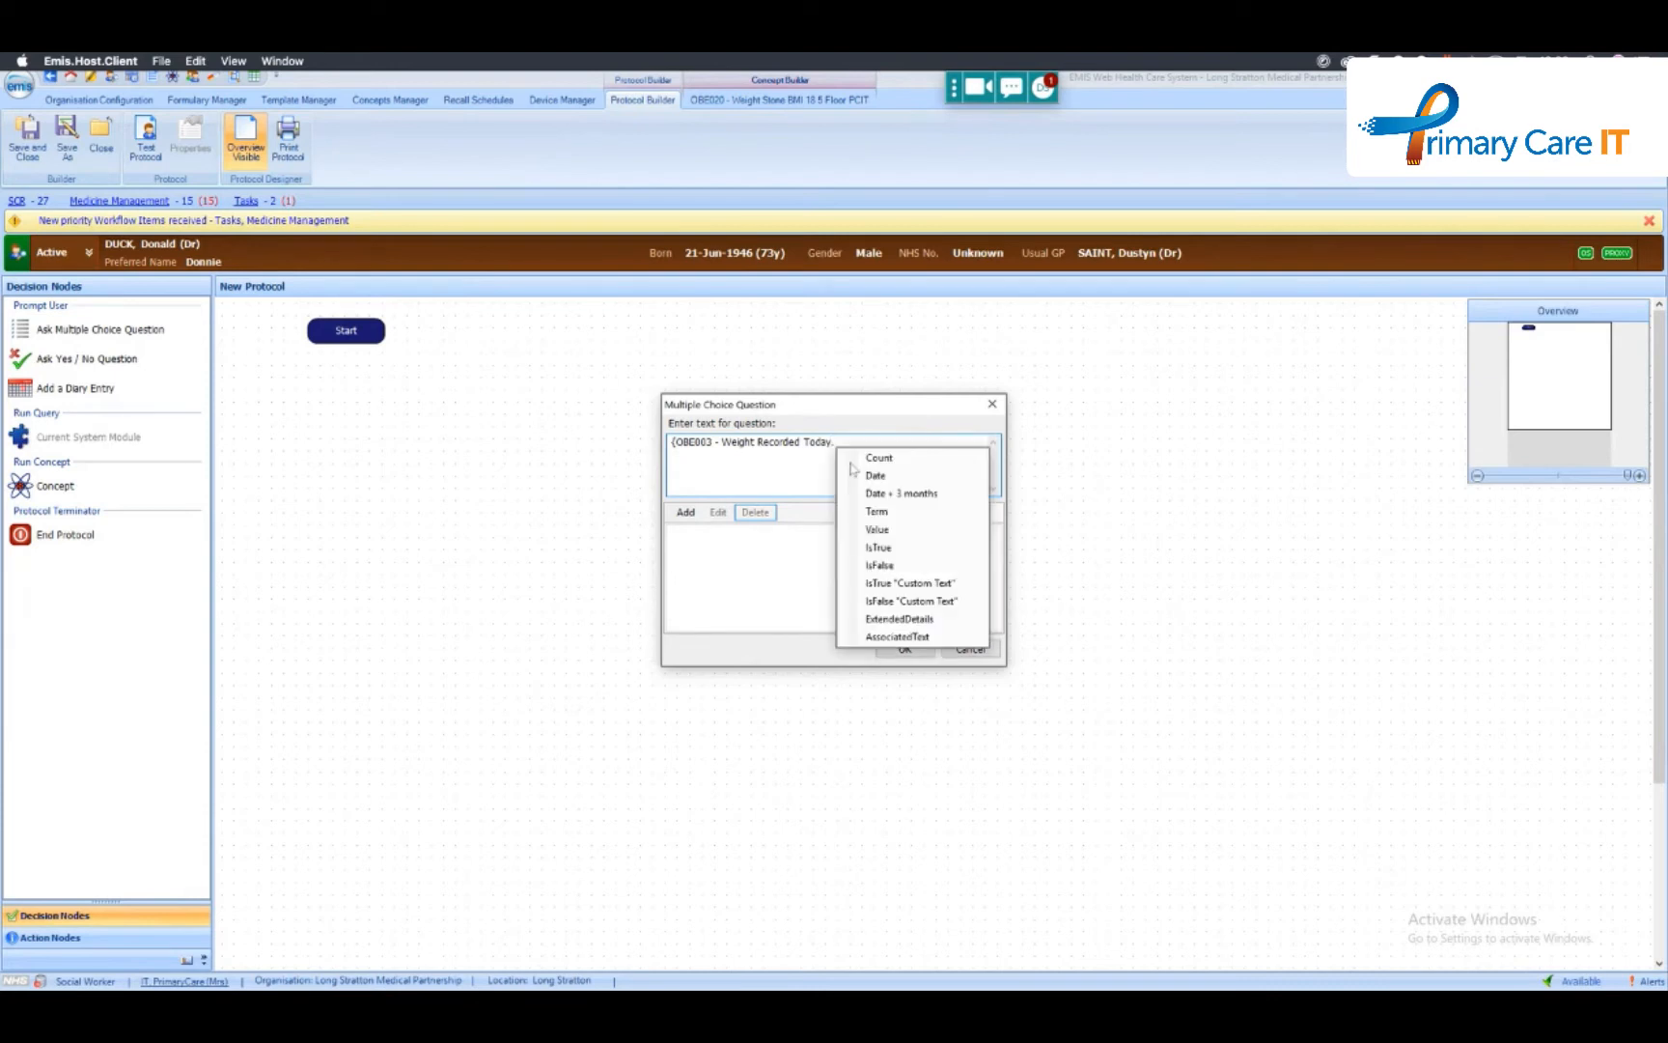
left_click(907, 583)
left_click_drag(870, 441, 929, 441)
type("This chaps w")
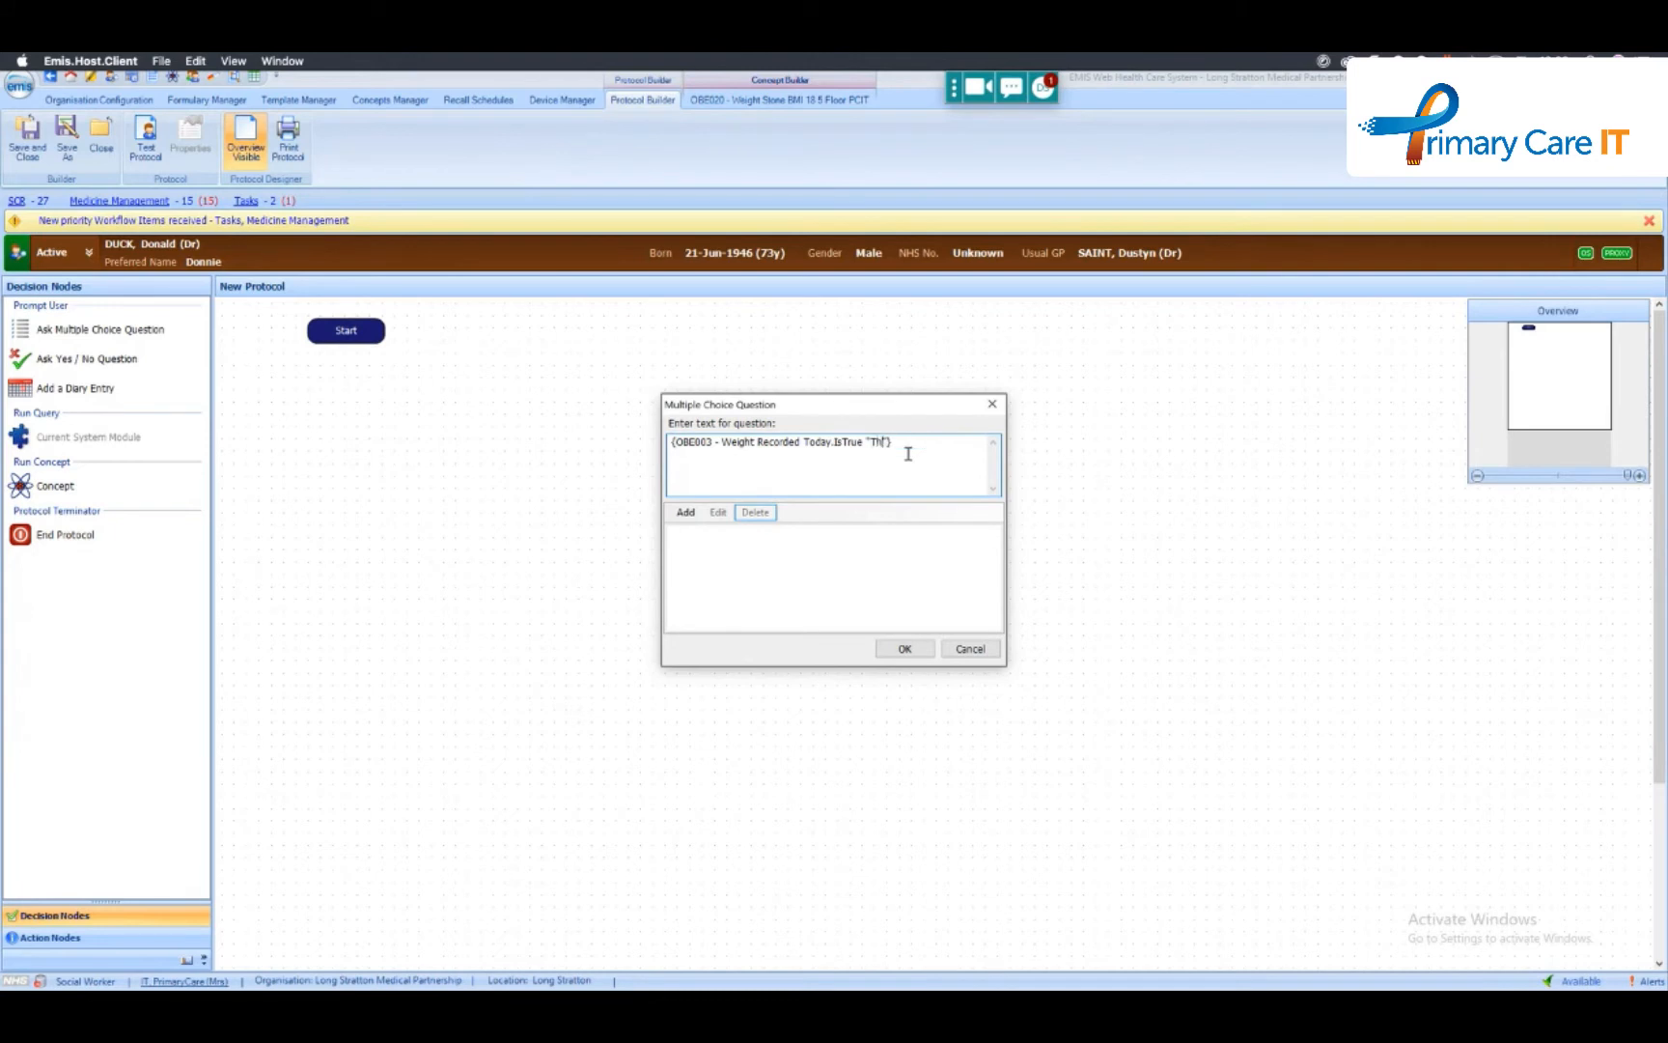
type("eight has been recorded today")
- Add the answer option "Thanks" and confirm the multiple choice question
left_click(685, 512)
type("Thanks")
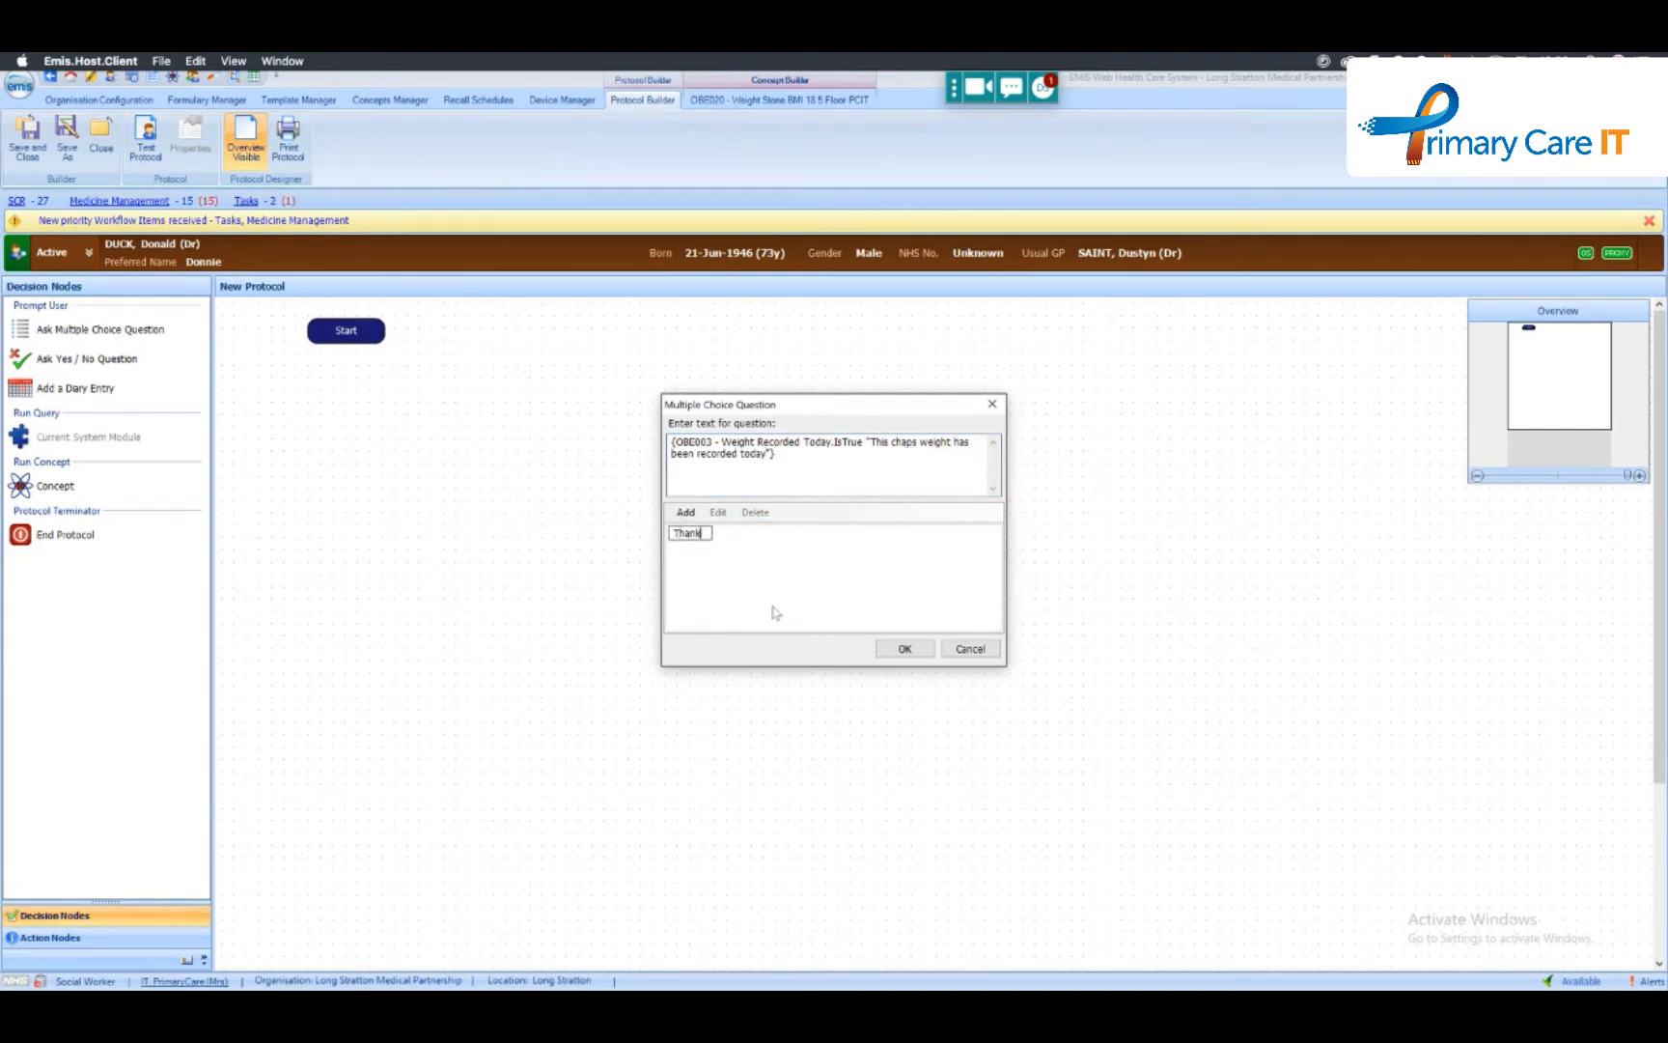
left_click(905, 648)
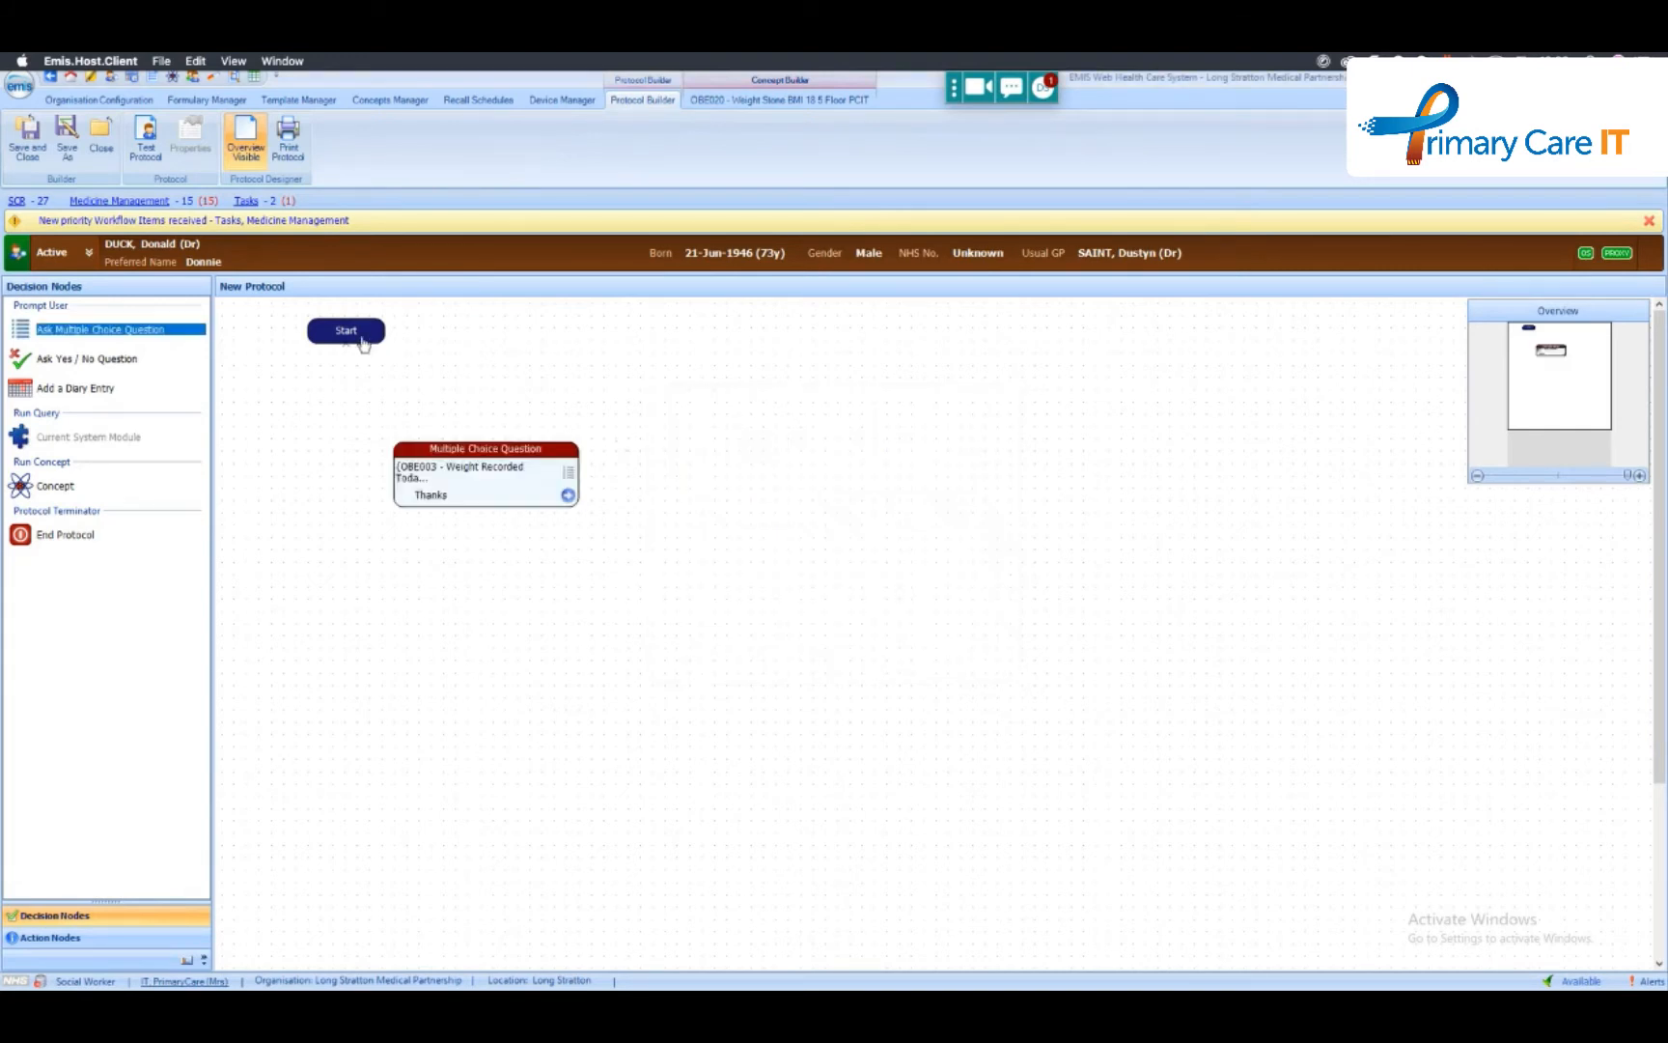
- Connect Start to the question and its Thanks answer to a new End node, and test-run the protocol
left_click_drag(359, 344, 456, 490)
left_click(61, 537)
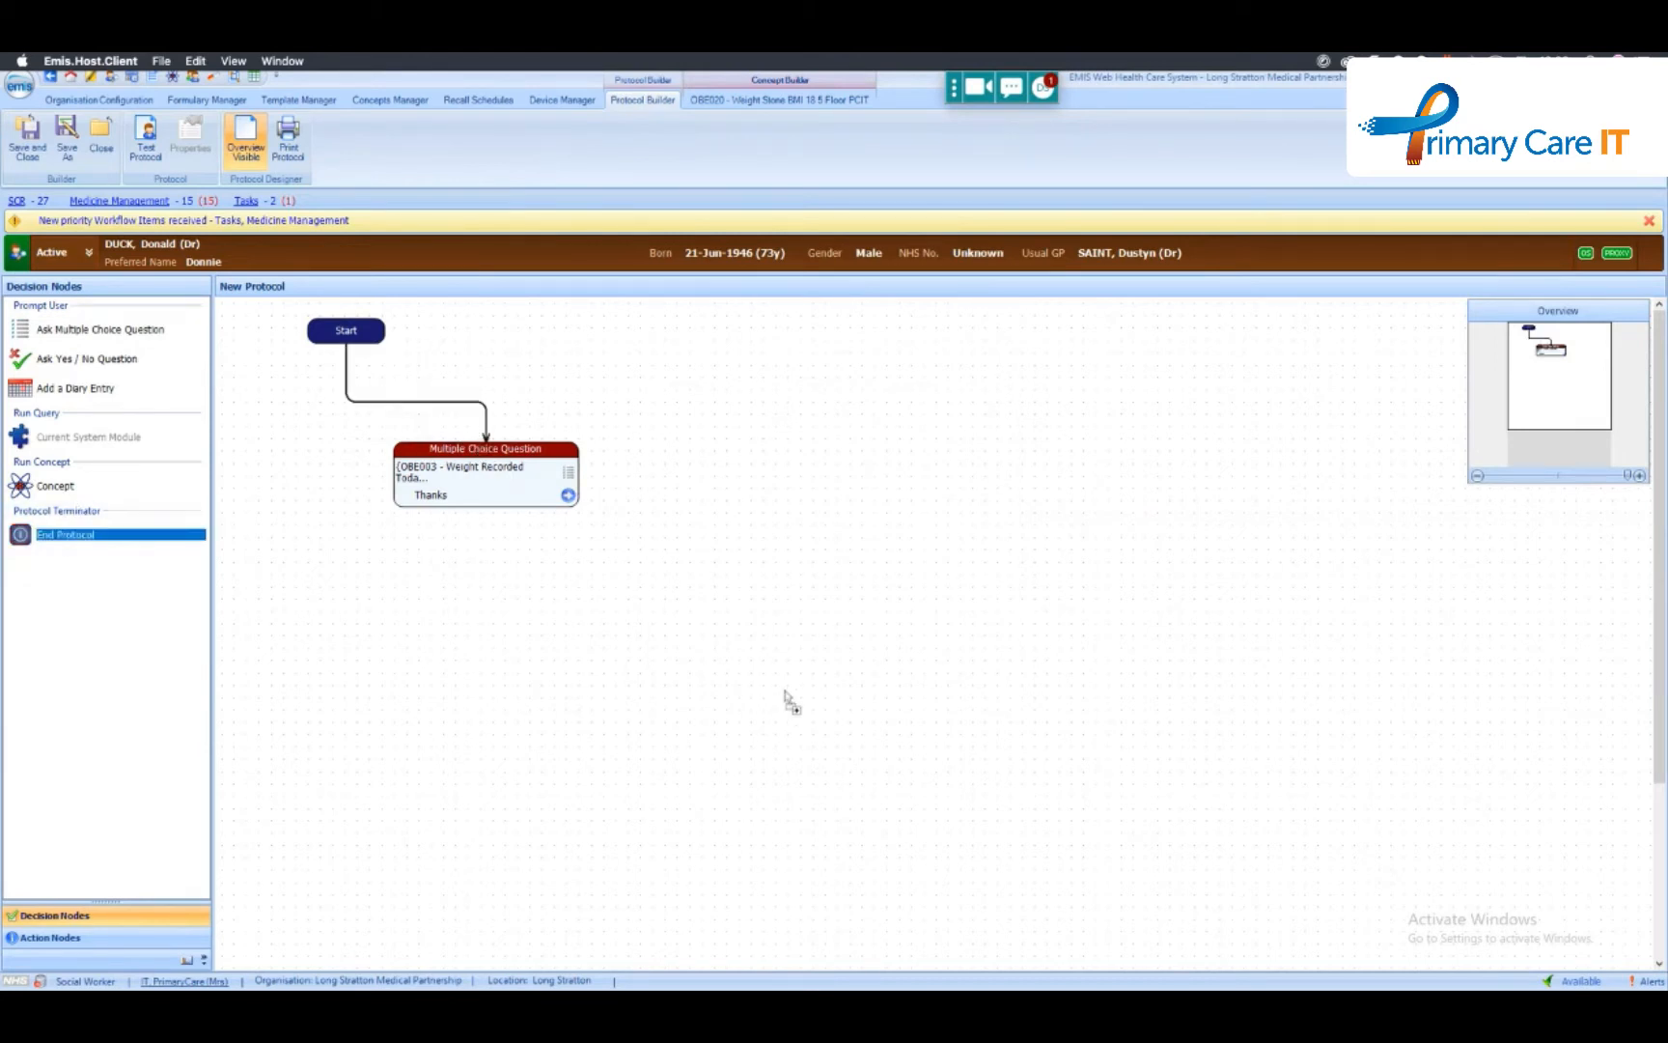
left_click(786, 697)
left_click_drag(569, 495, 784, 697)
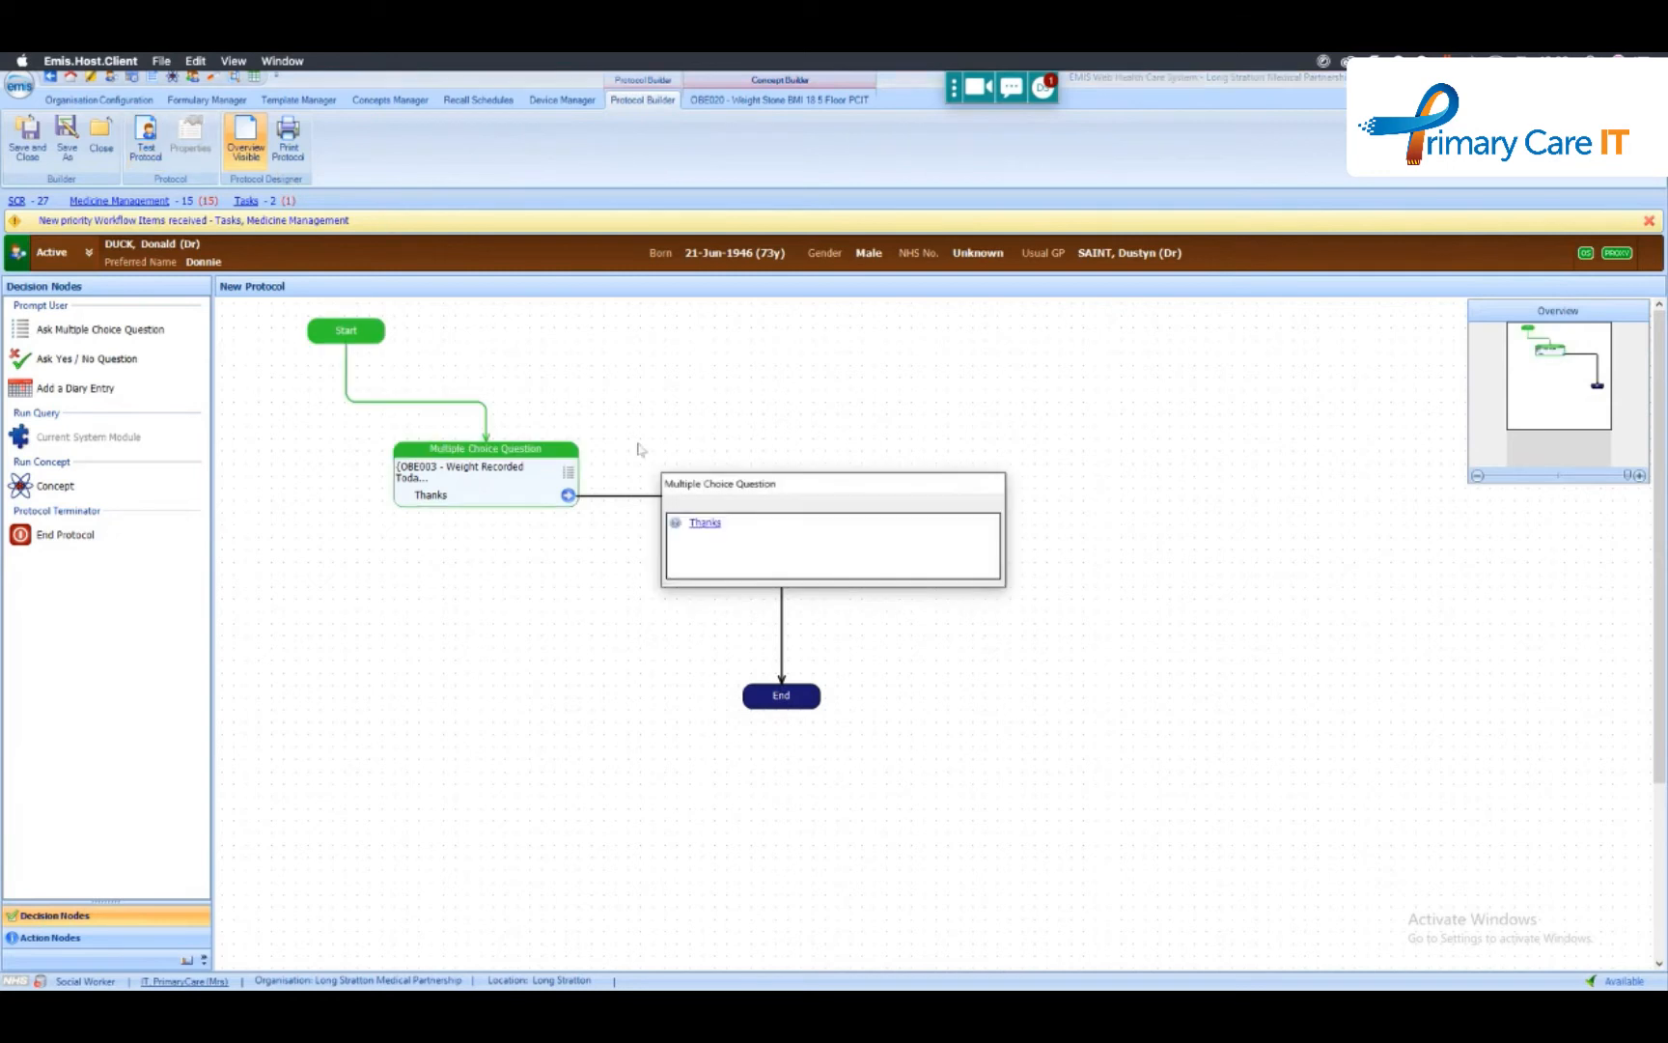
left_click(708, 526)
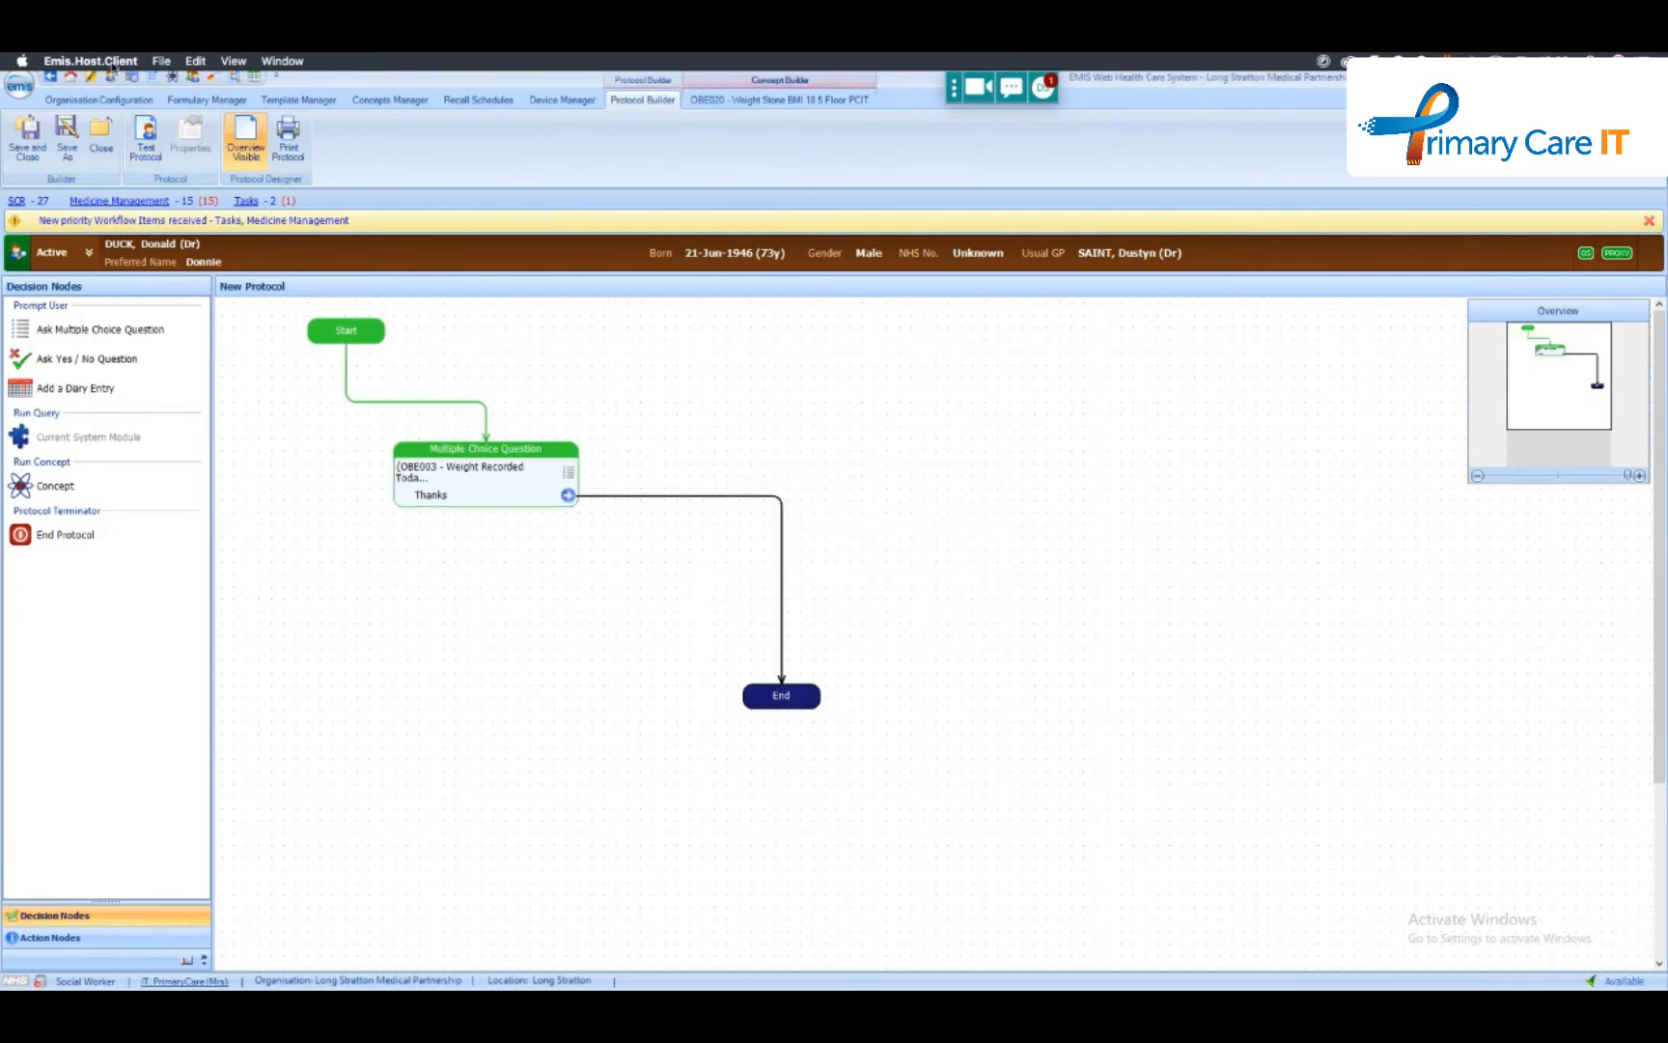
- Add a Body weight code with a value of 80 kg to the patient's record from the consultations view
left_click(194, 76)
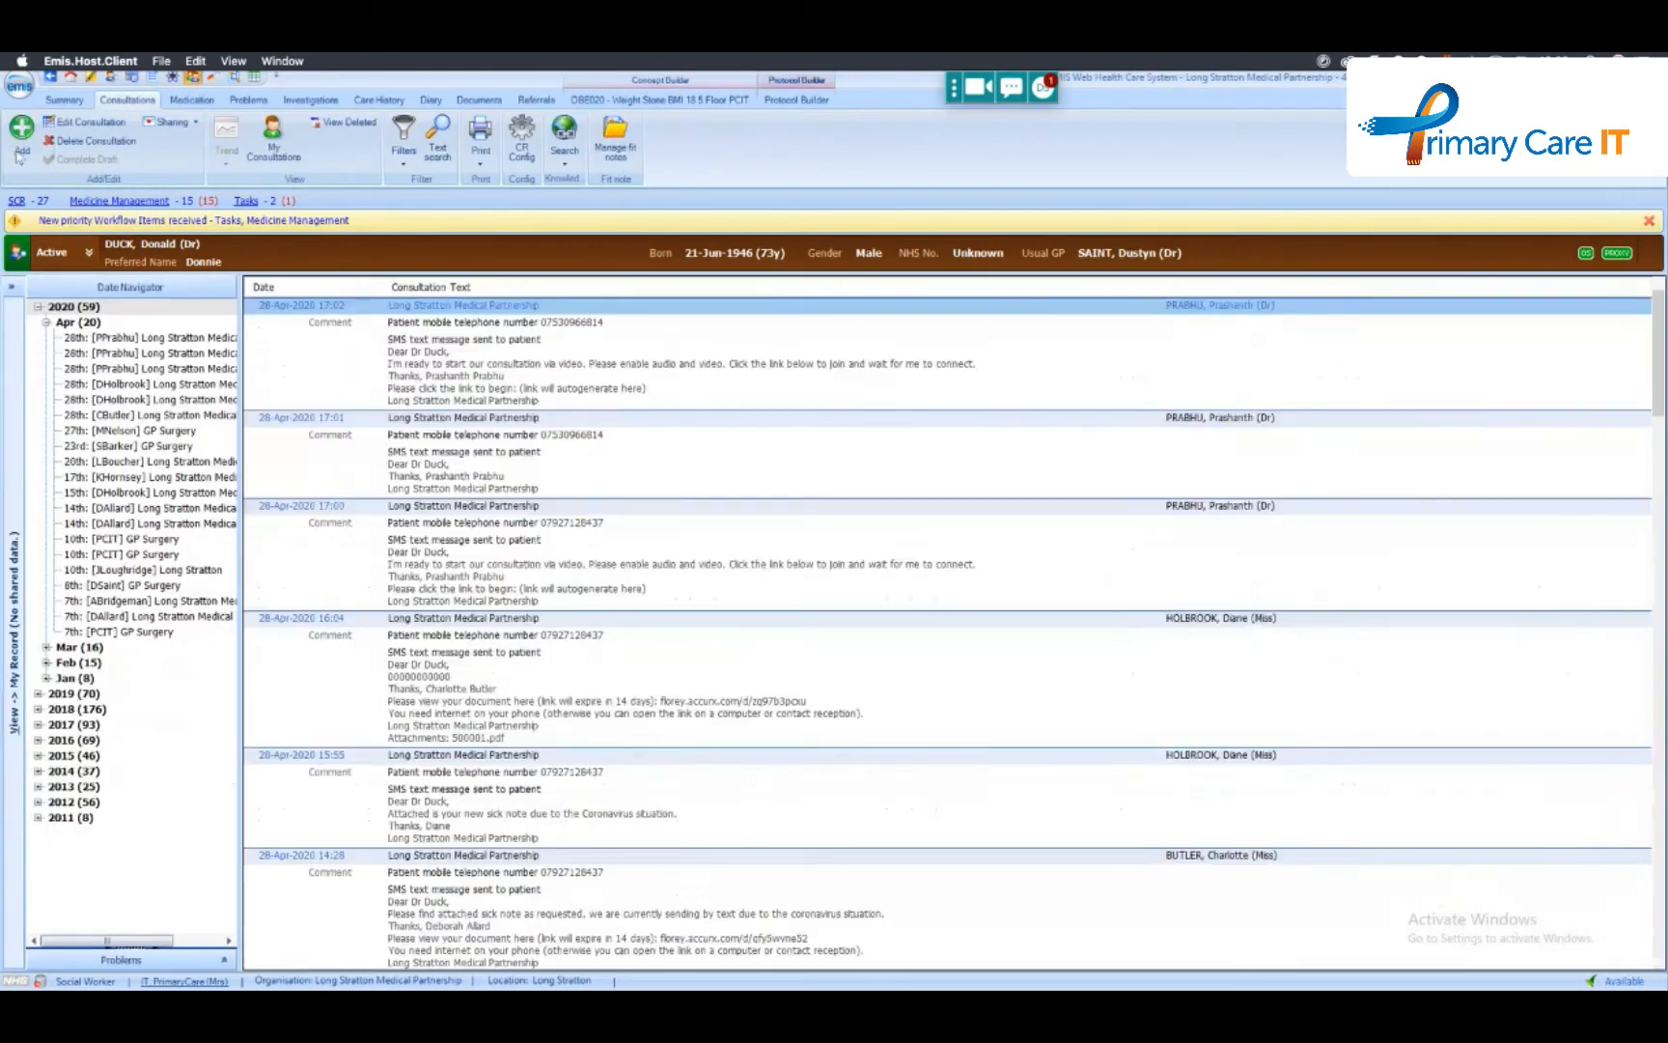
left_click(22, 149)
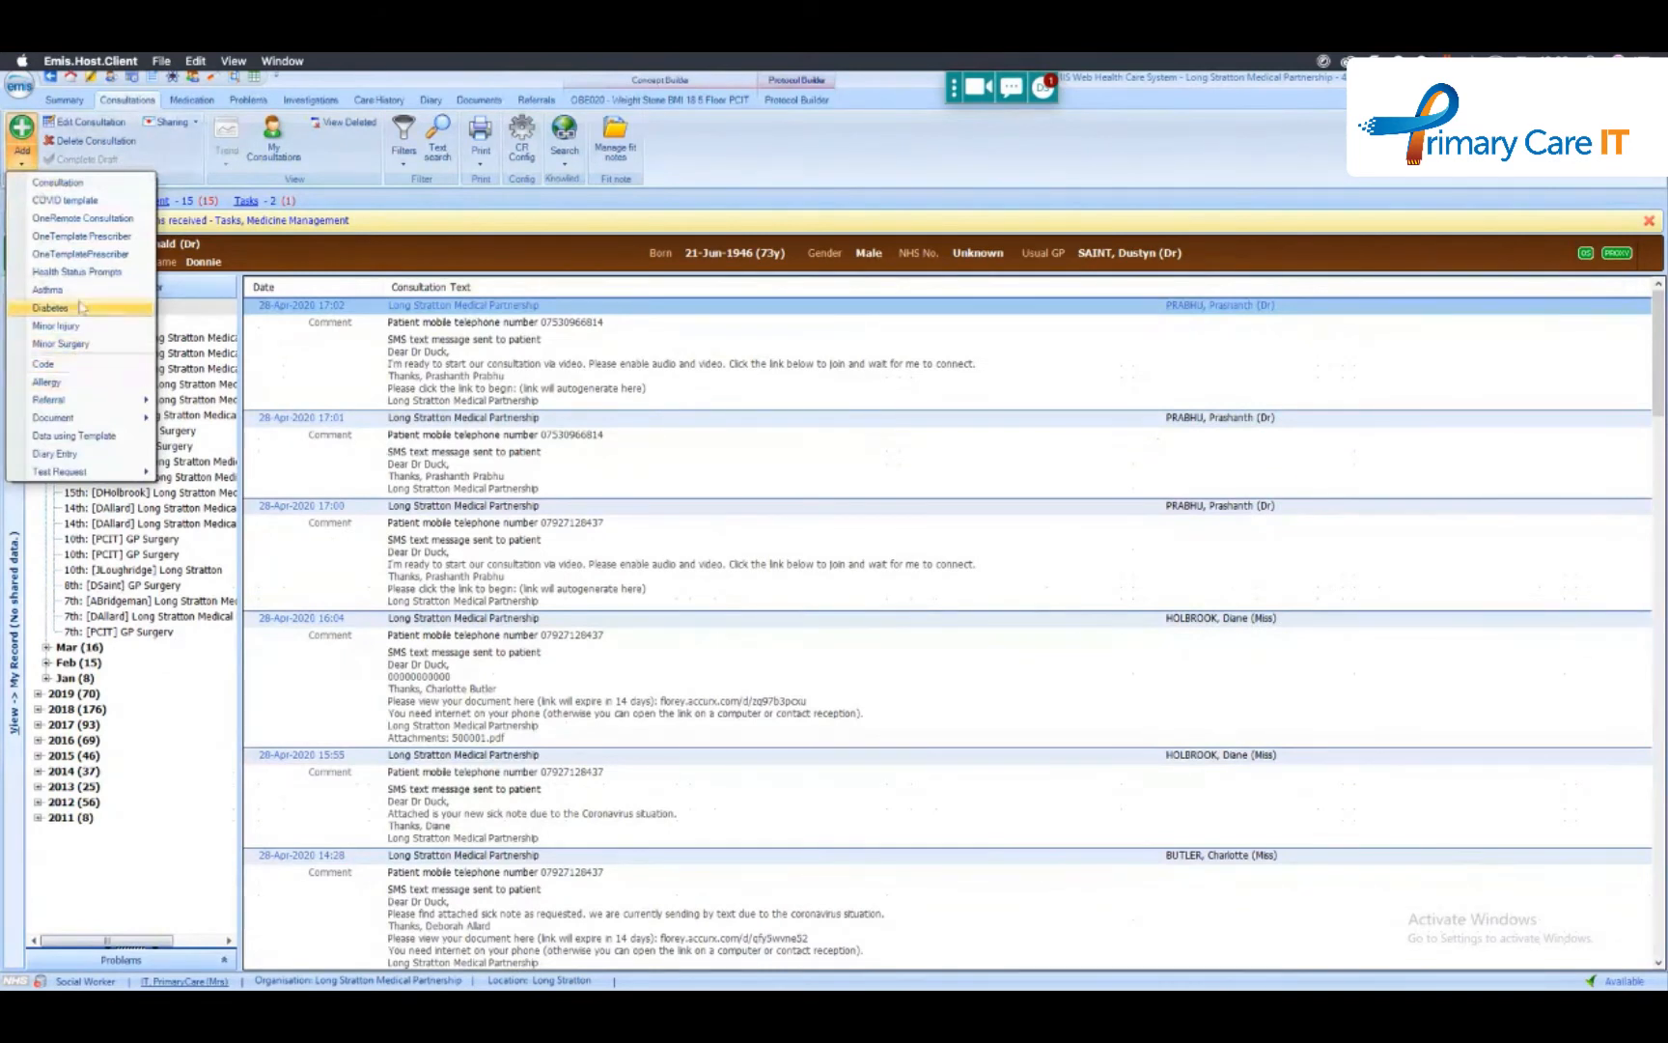
left_click(86, 367)
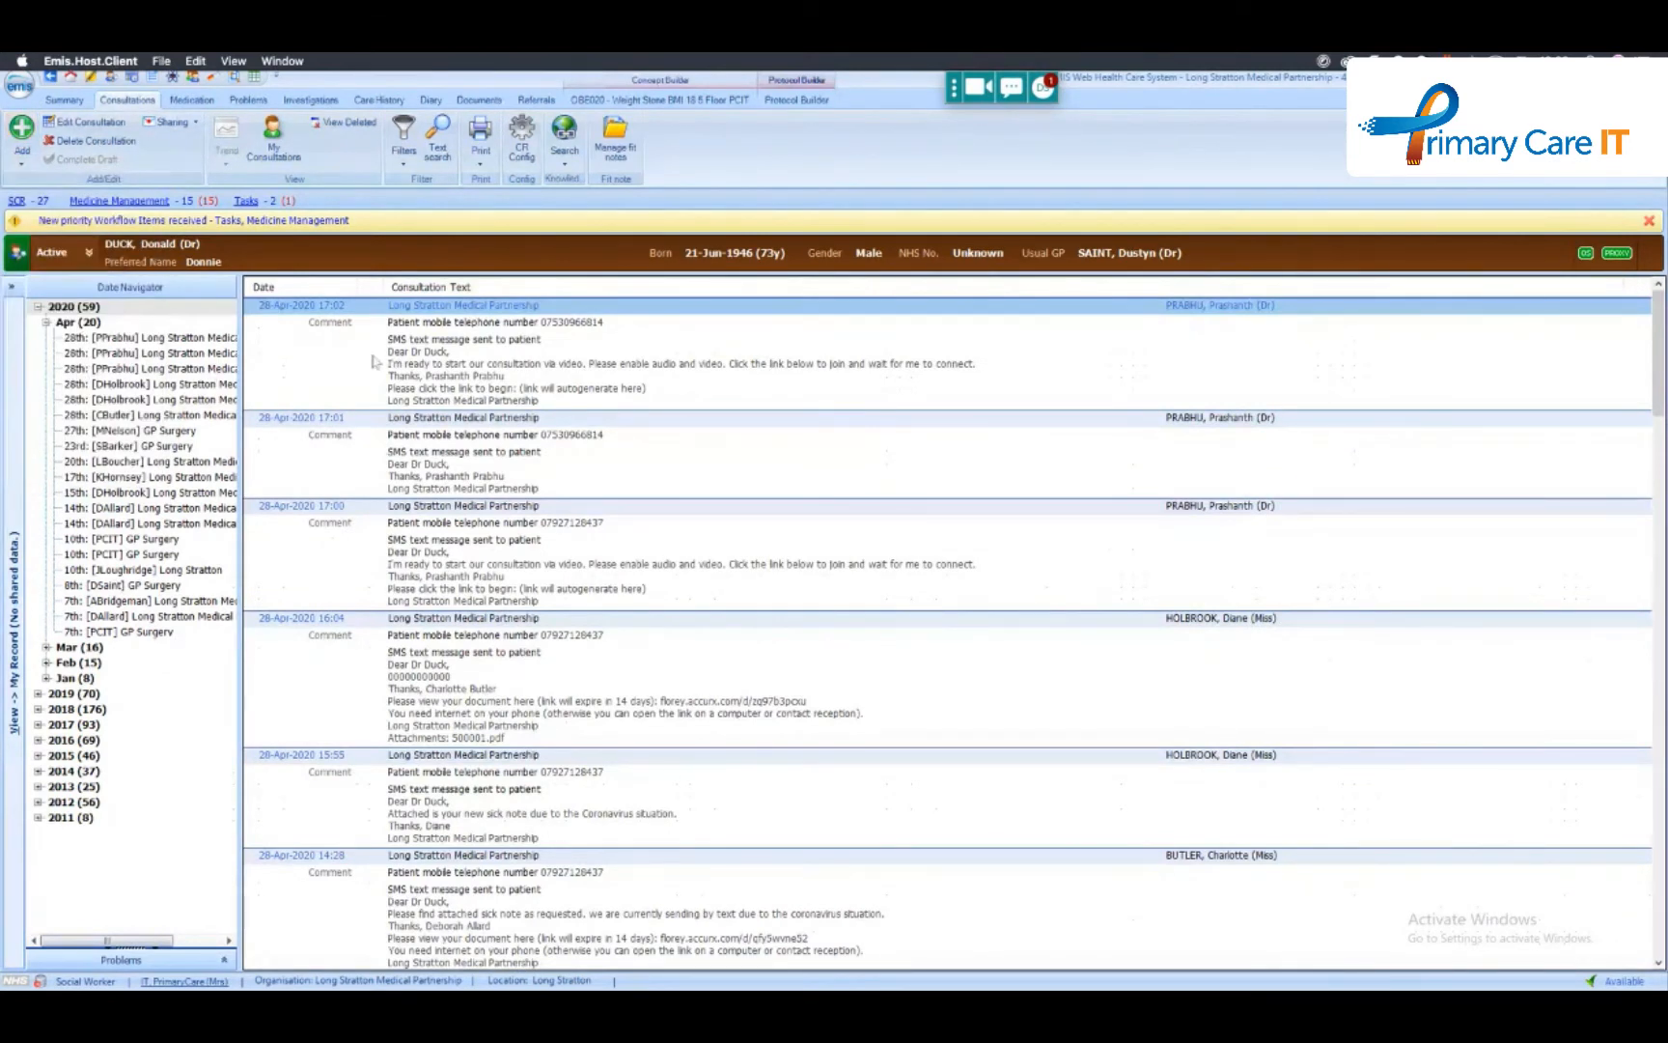
type("weisgh")
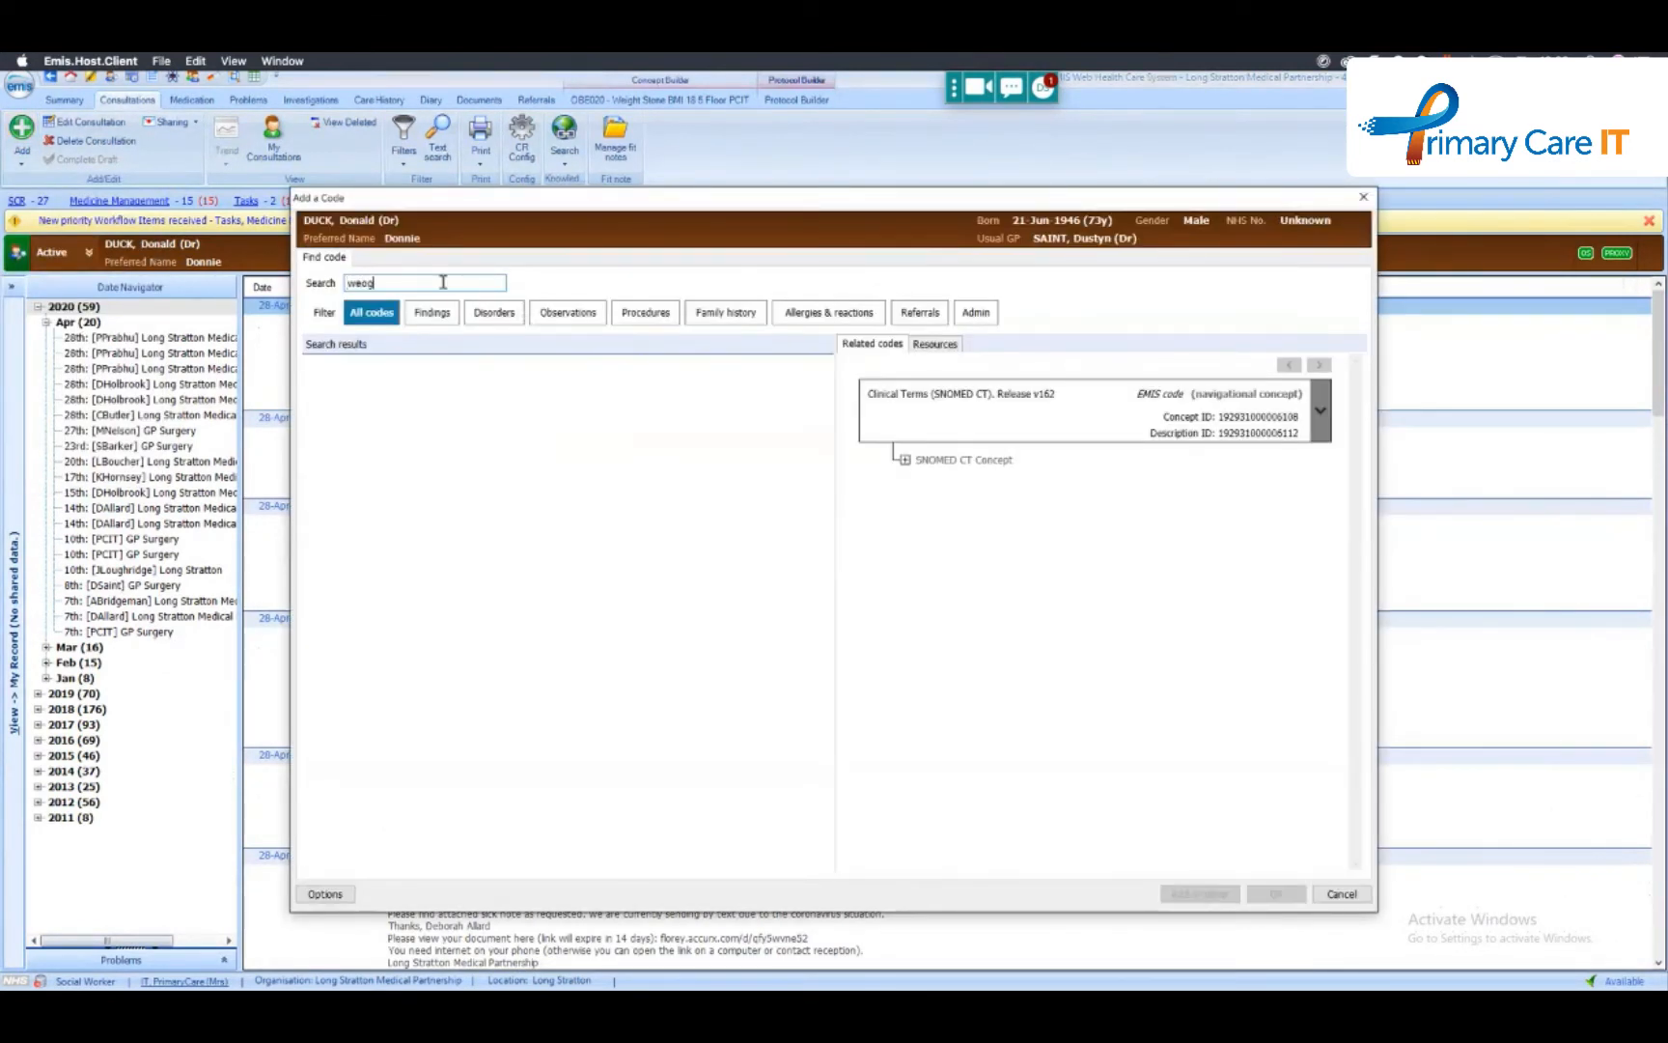
key("BackSpace")
key("BackSpace")
key("BackSpace")
key("BackSpace")
type("igh")
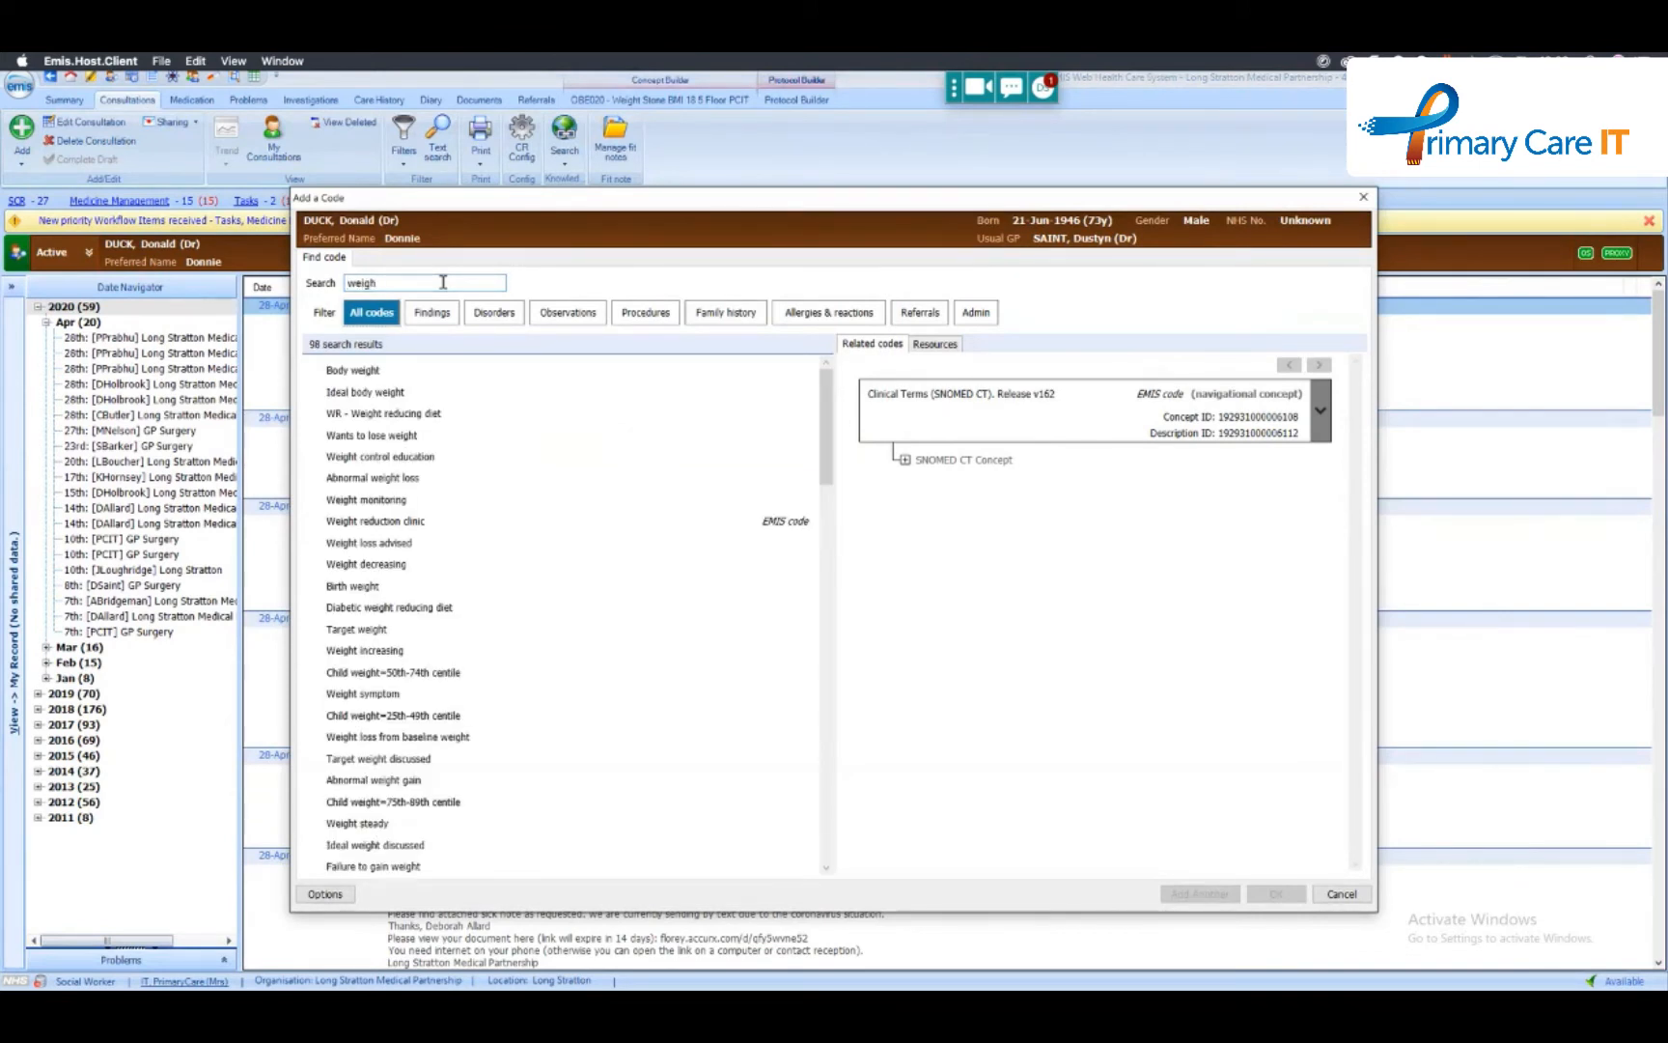
double_click(372, 368)
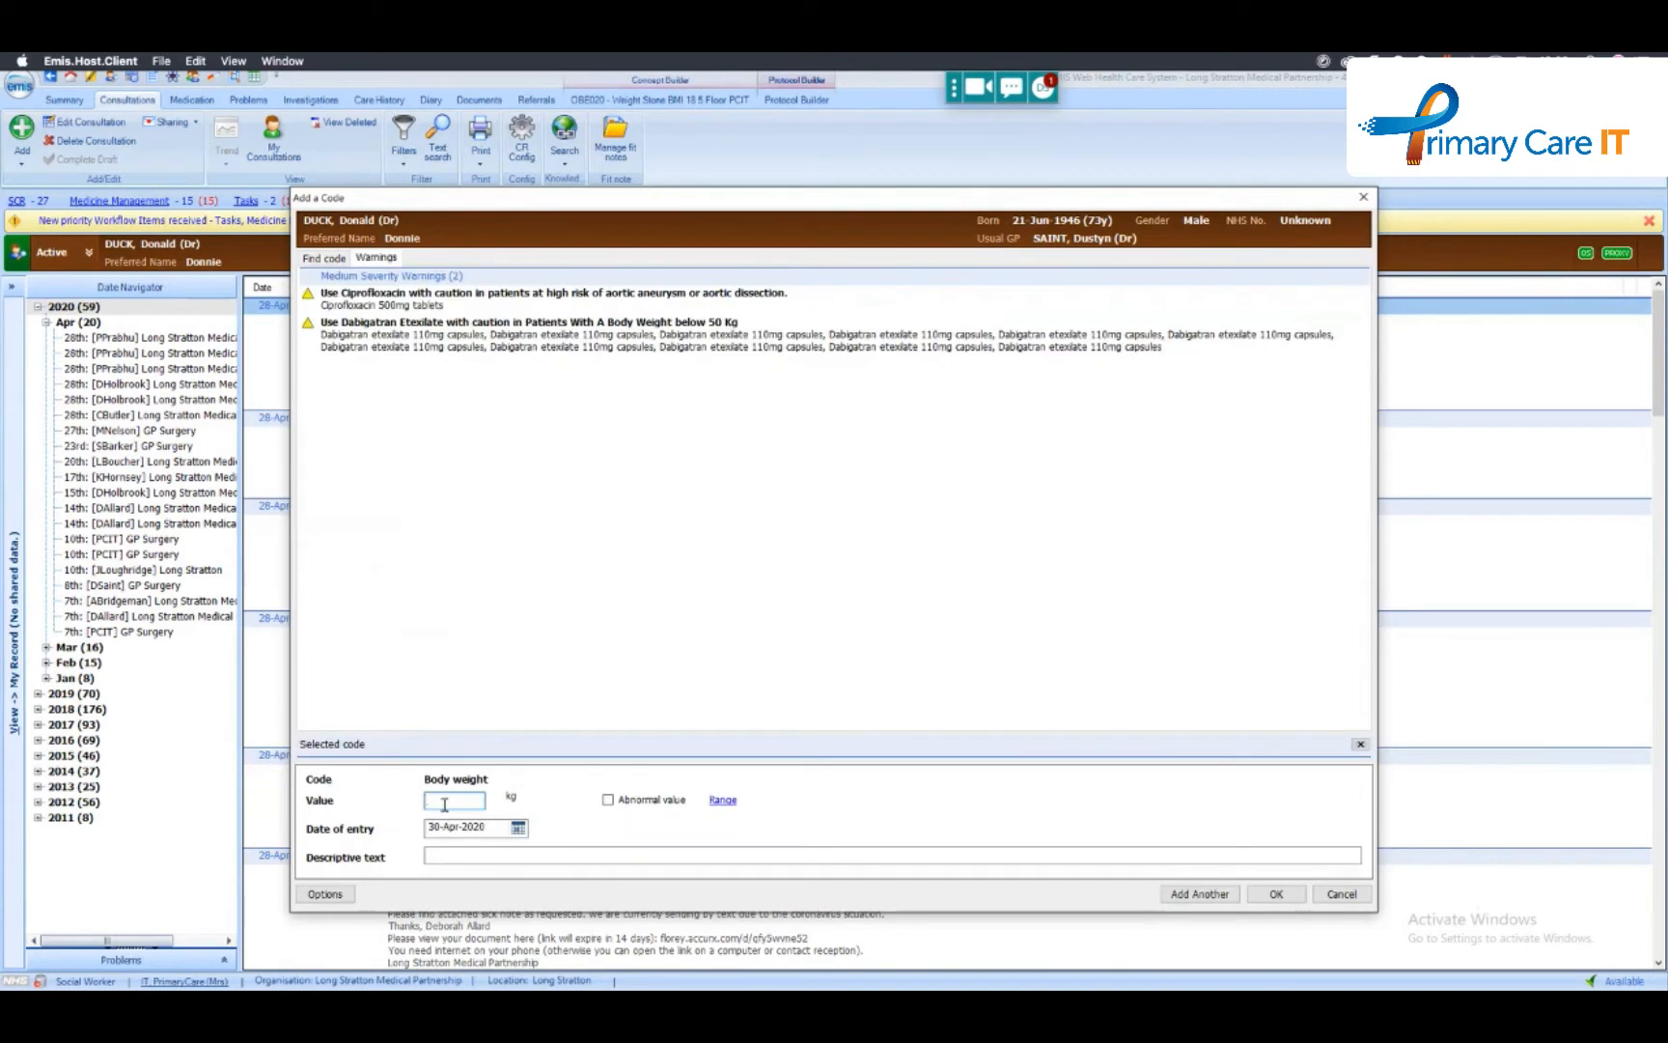
type("80")
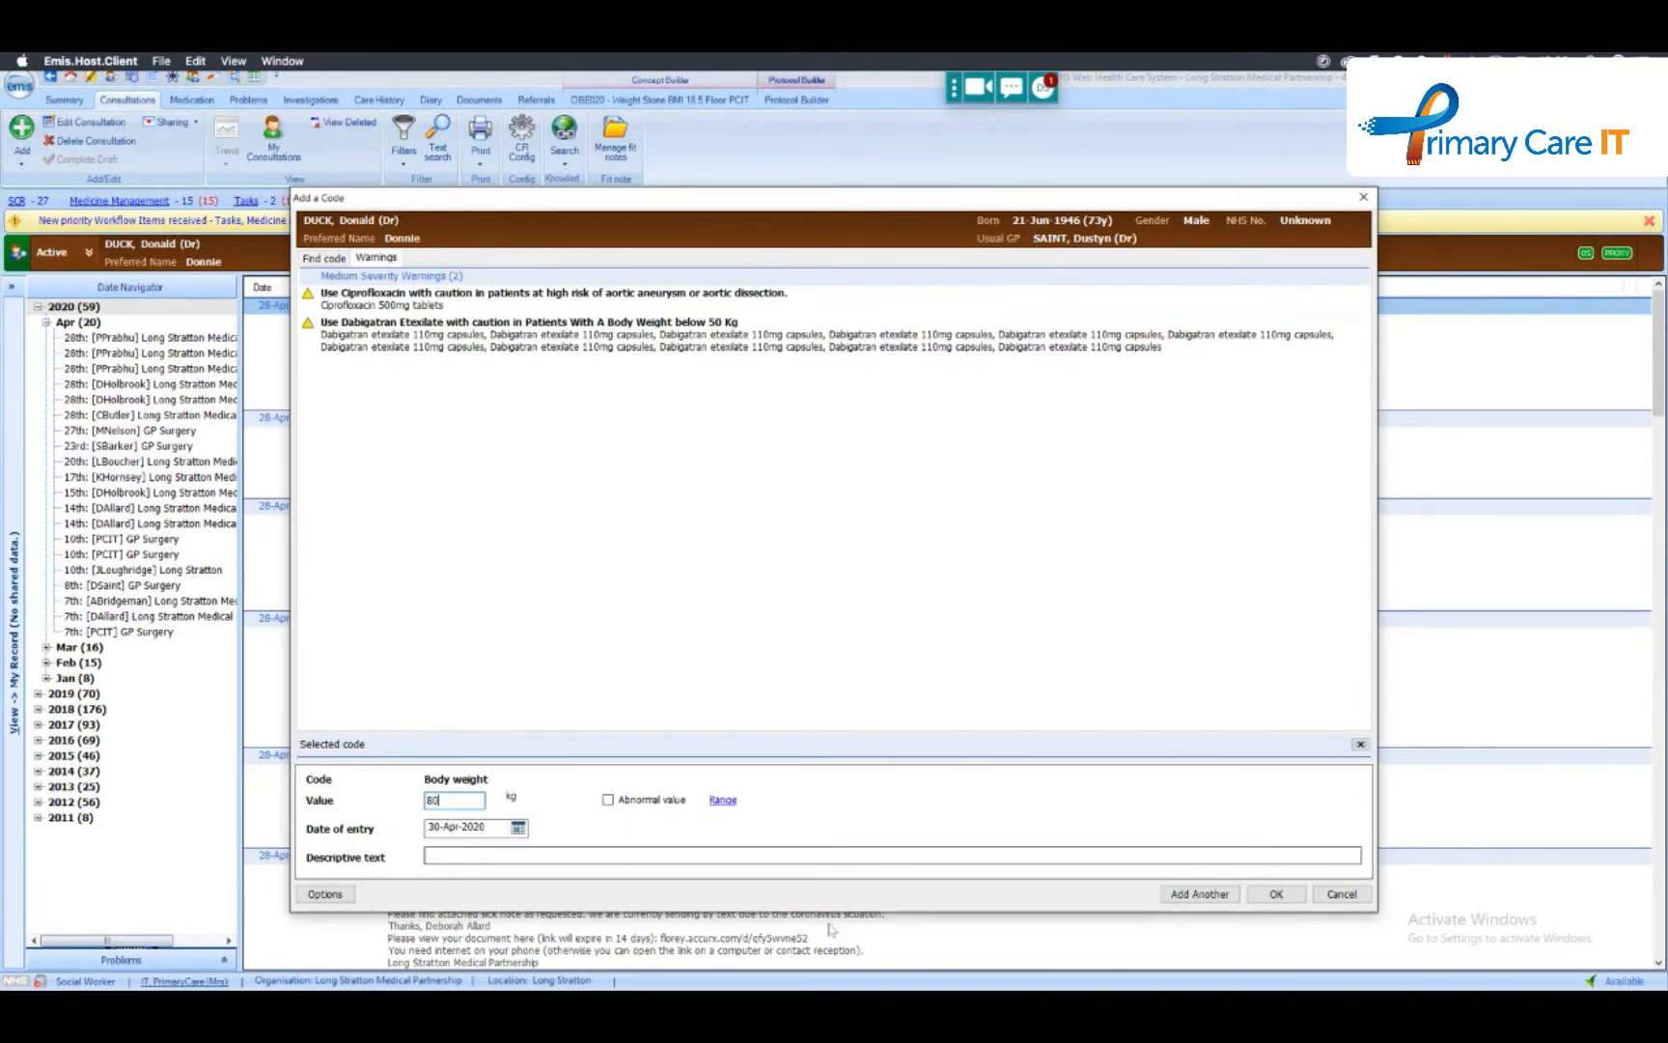
left_click(1276, 892)
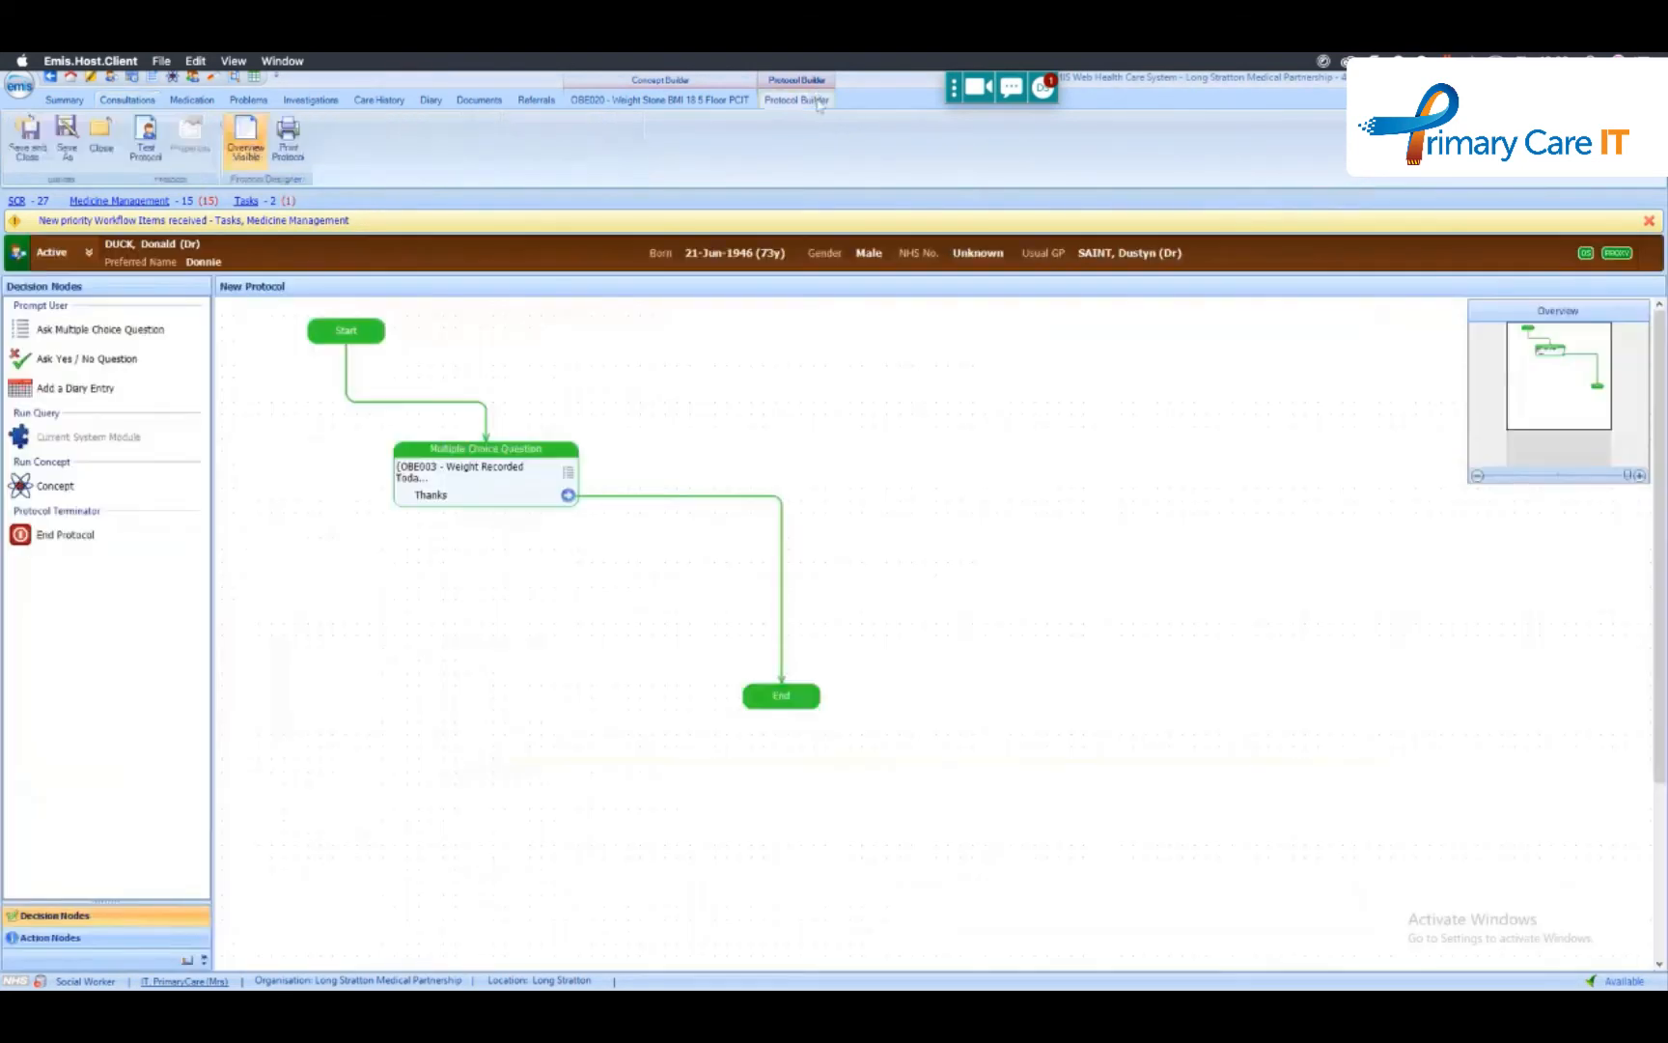
- Return to the protocol and test it again, answering the question with Thanks
left_click(153, 163)
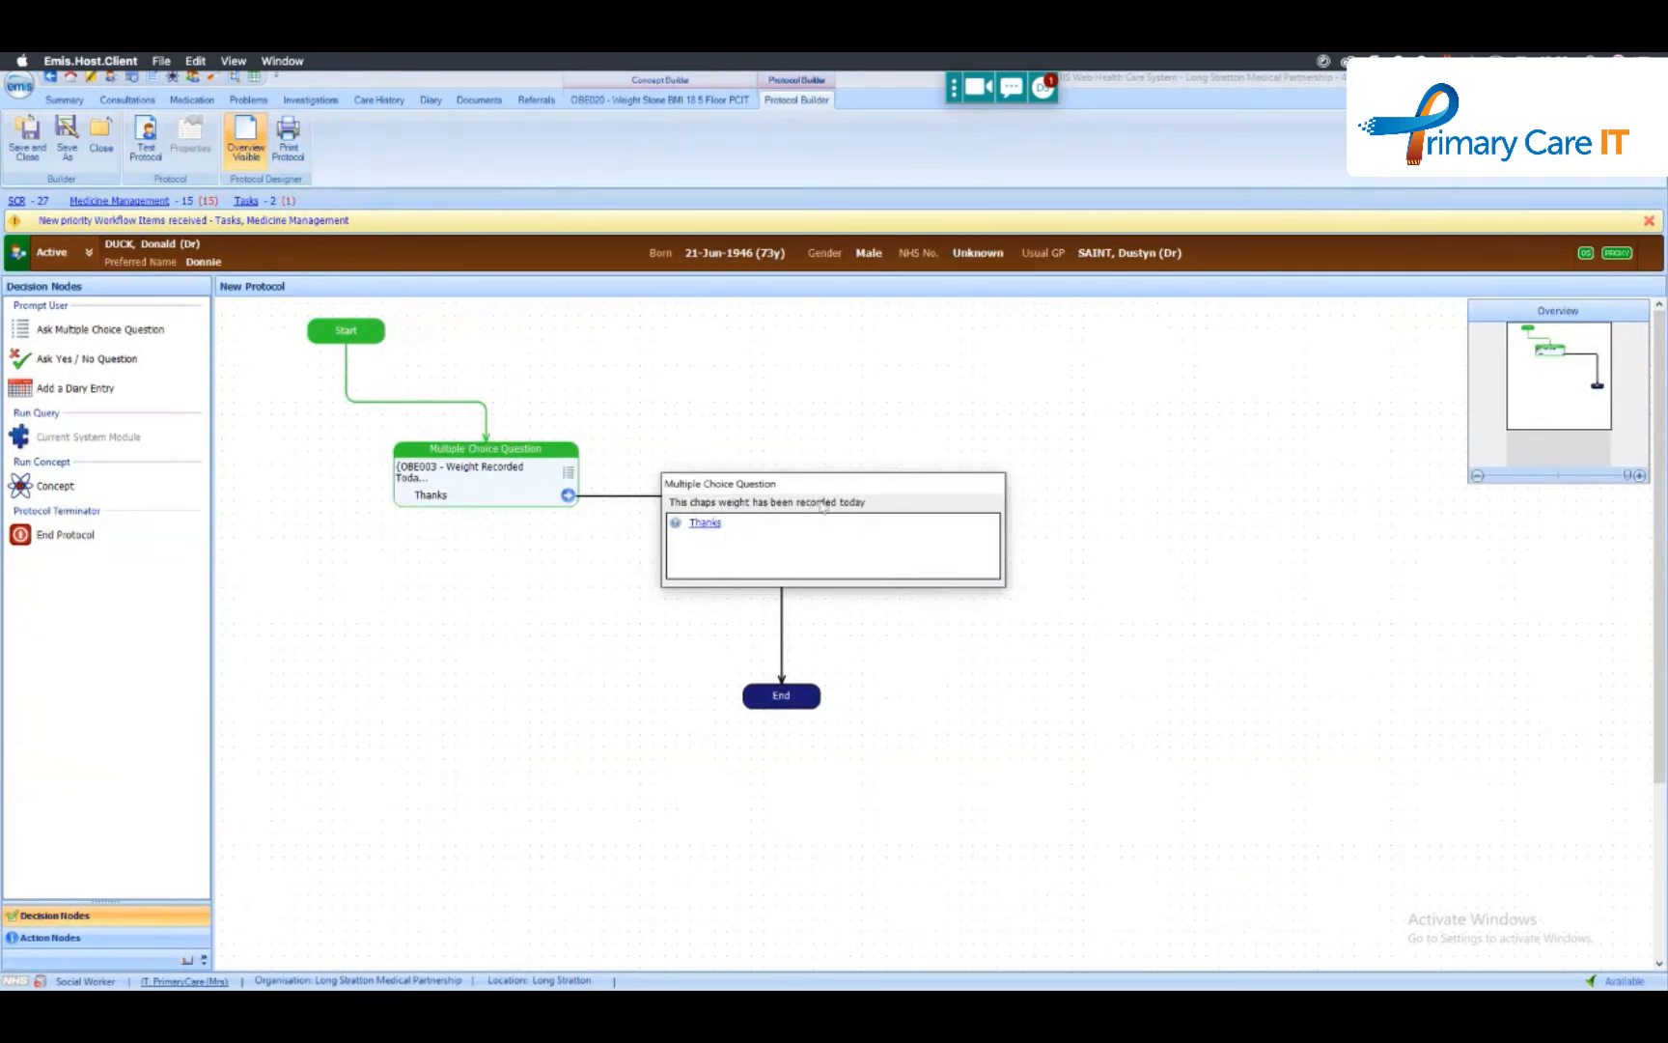
left_click(711, 524)
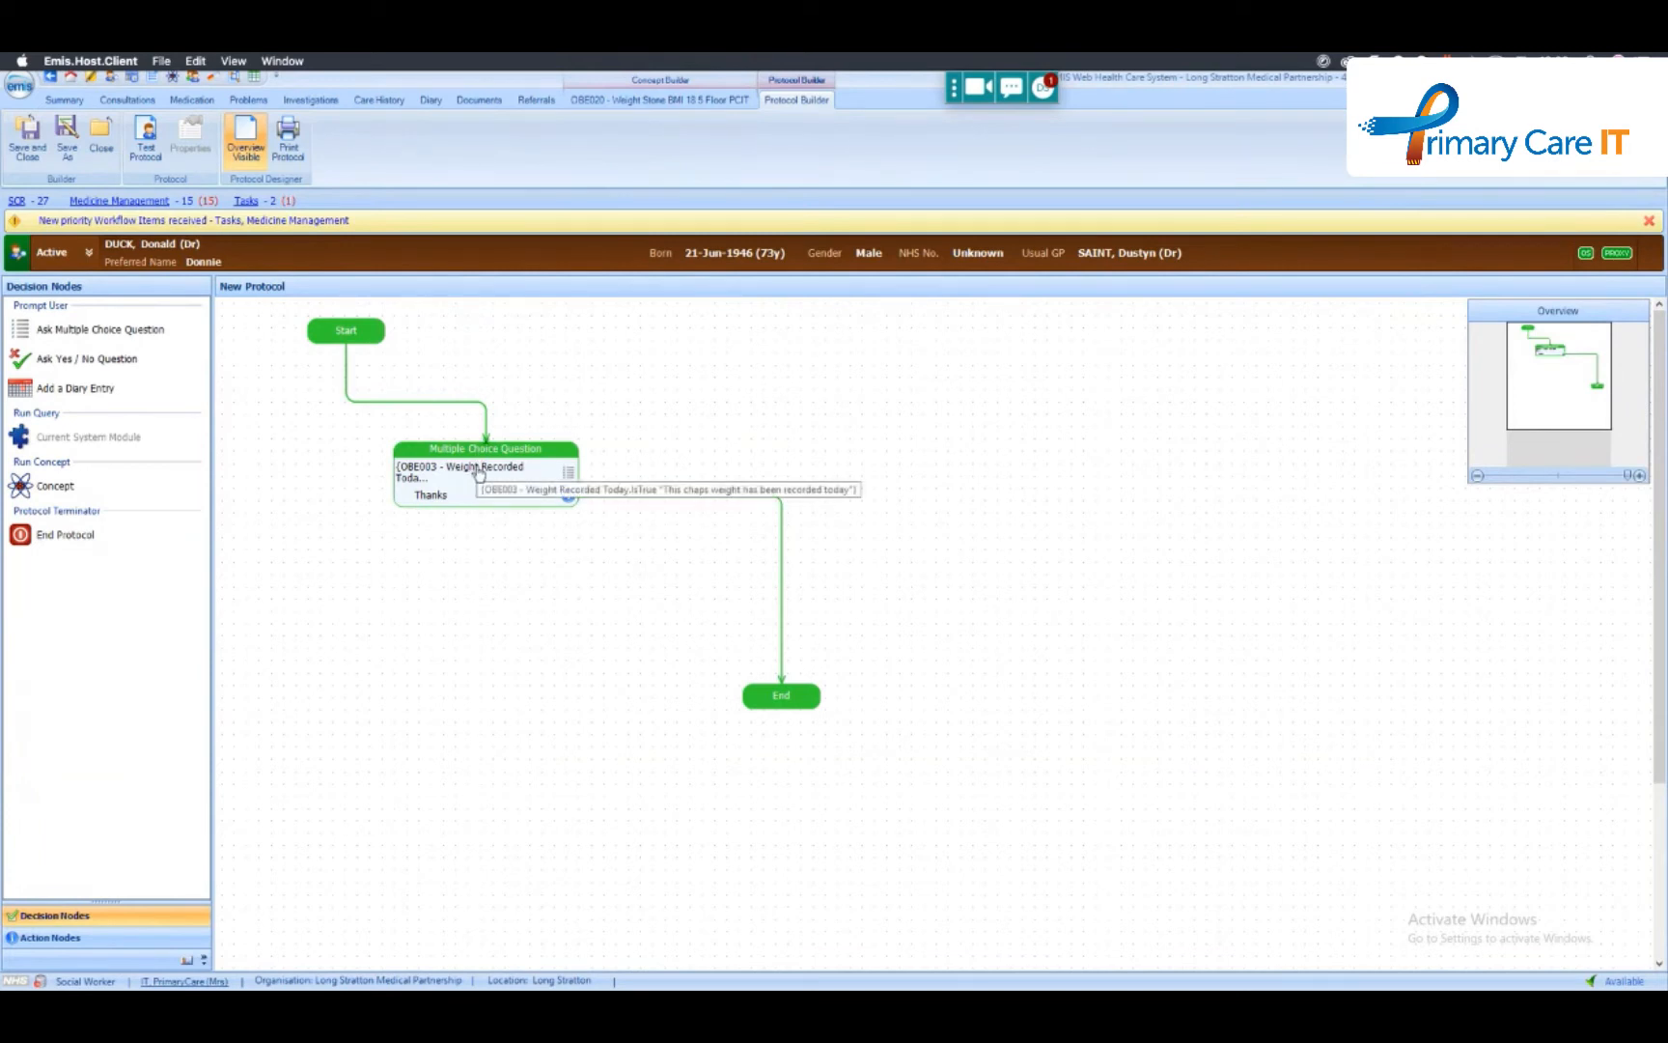
- Delete the multiple choice question node from the protocol
left_click(93, 939)
left_click_drag(68, 739, 789, 716)
left_click(955, 595)
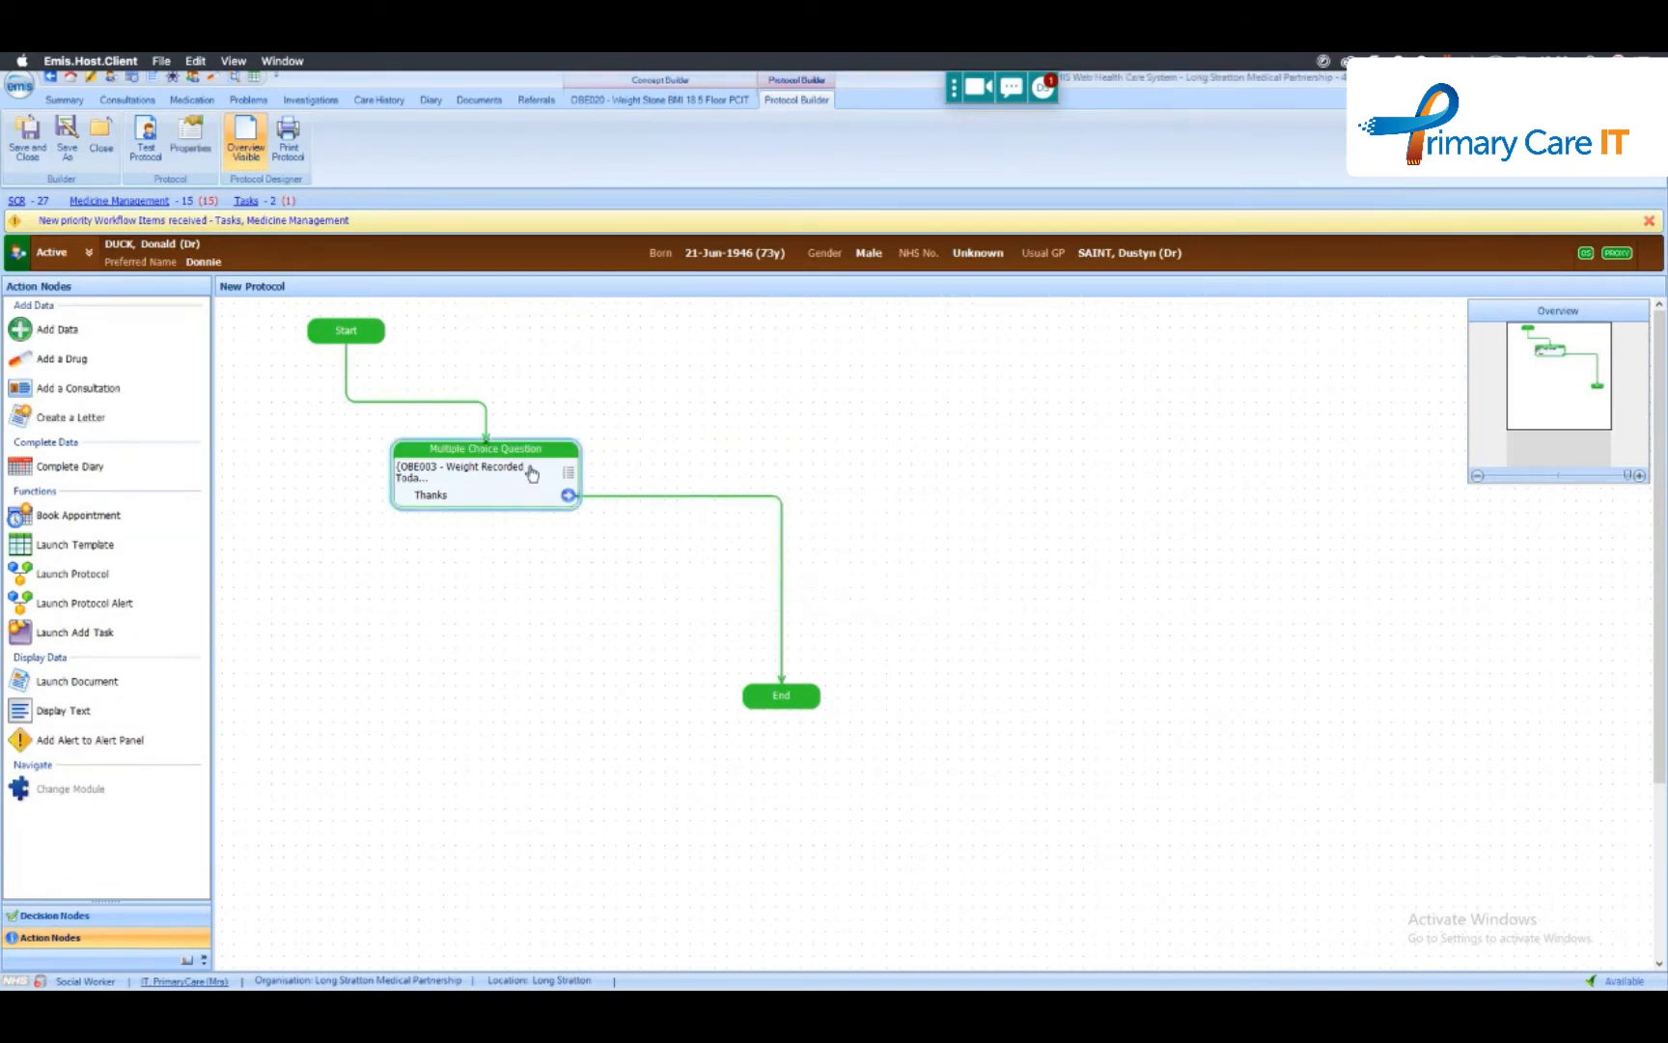
key("Delete")
key("Return")
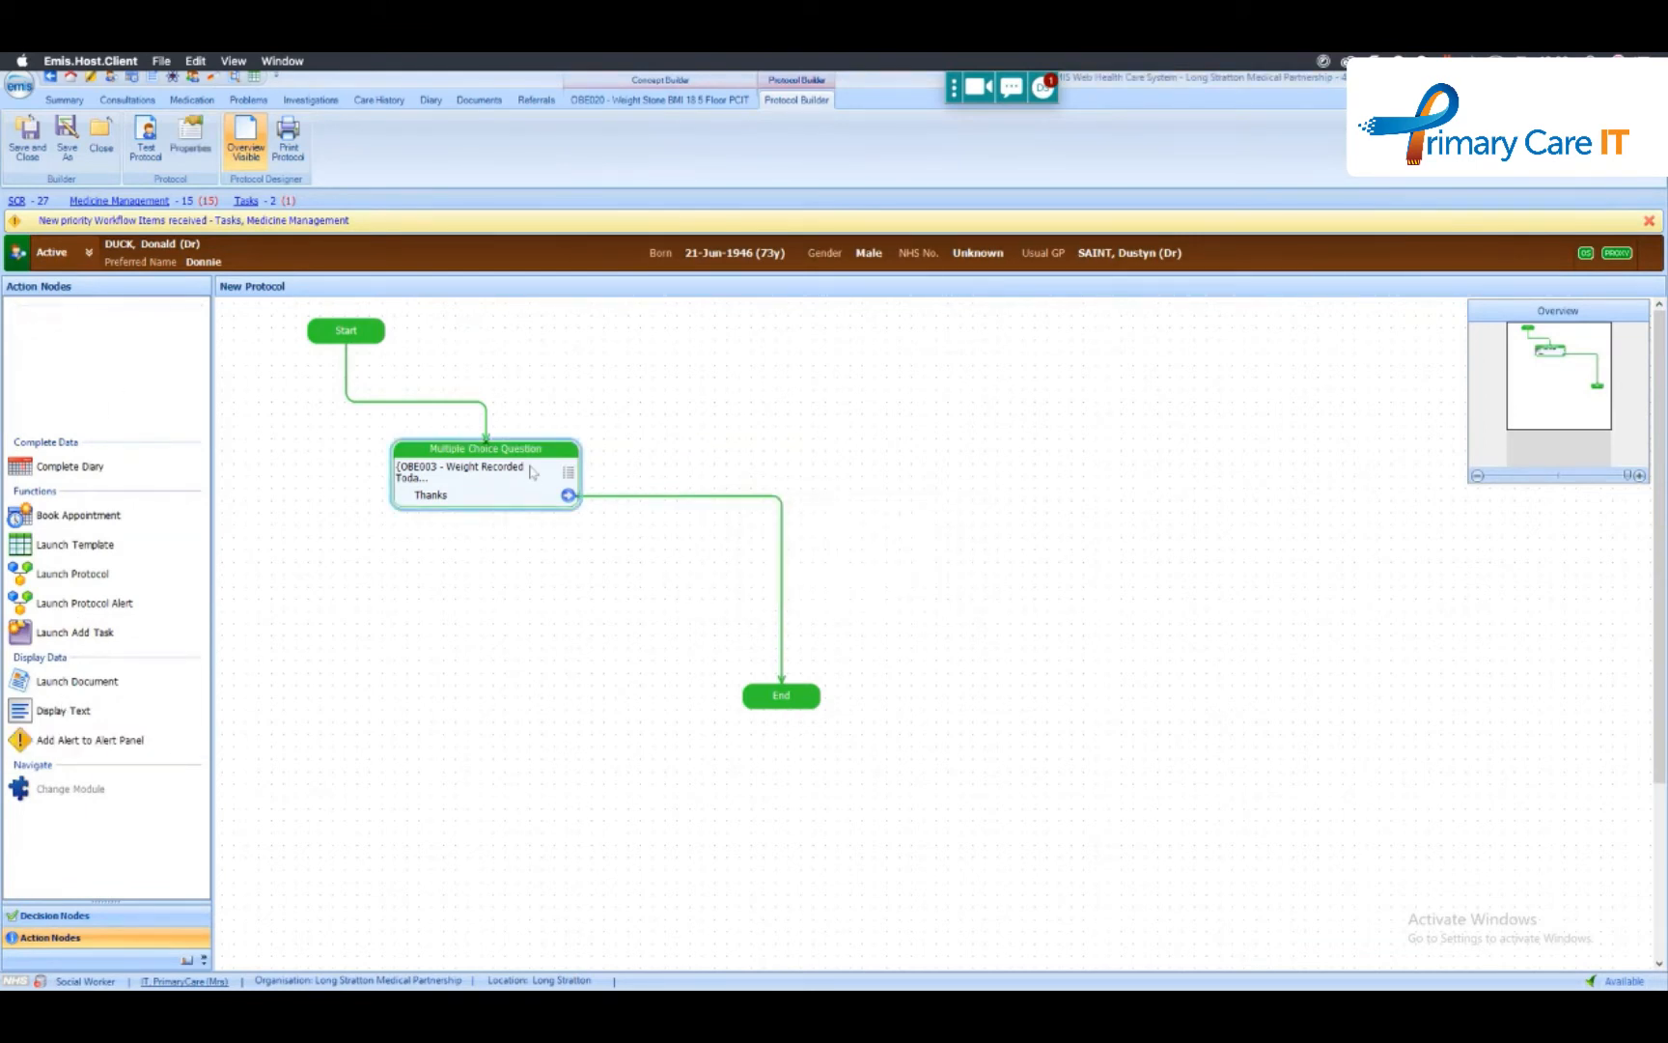
- Add an Add Alert to Alert Panel node to the protocol and name the alert TESTING
left_click_drag(82, 742, 521, 542)
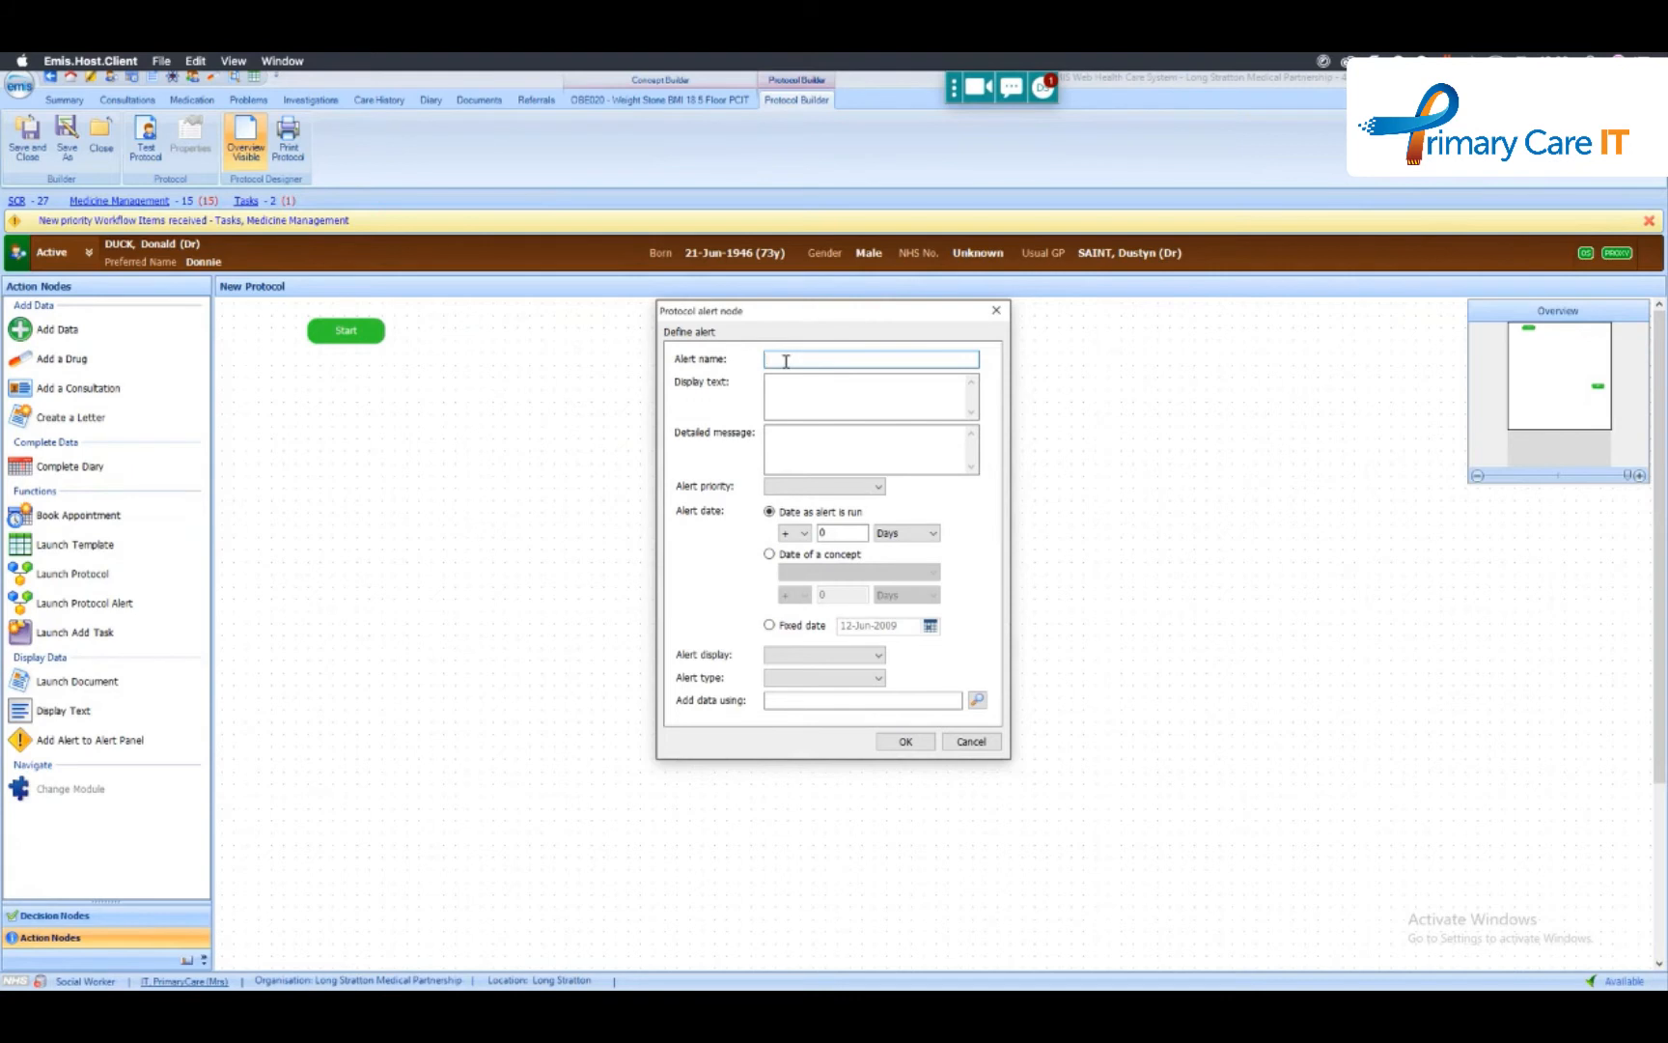
type("TEST ING")
- Set the alert's display text to OBE003 - Weight Recorded Today with an IsTrue custom text reading "Weight today"
left_click(792, 390)
type("(")
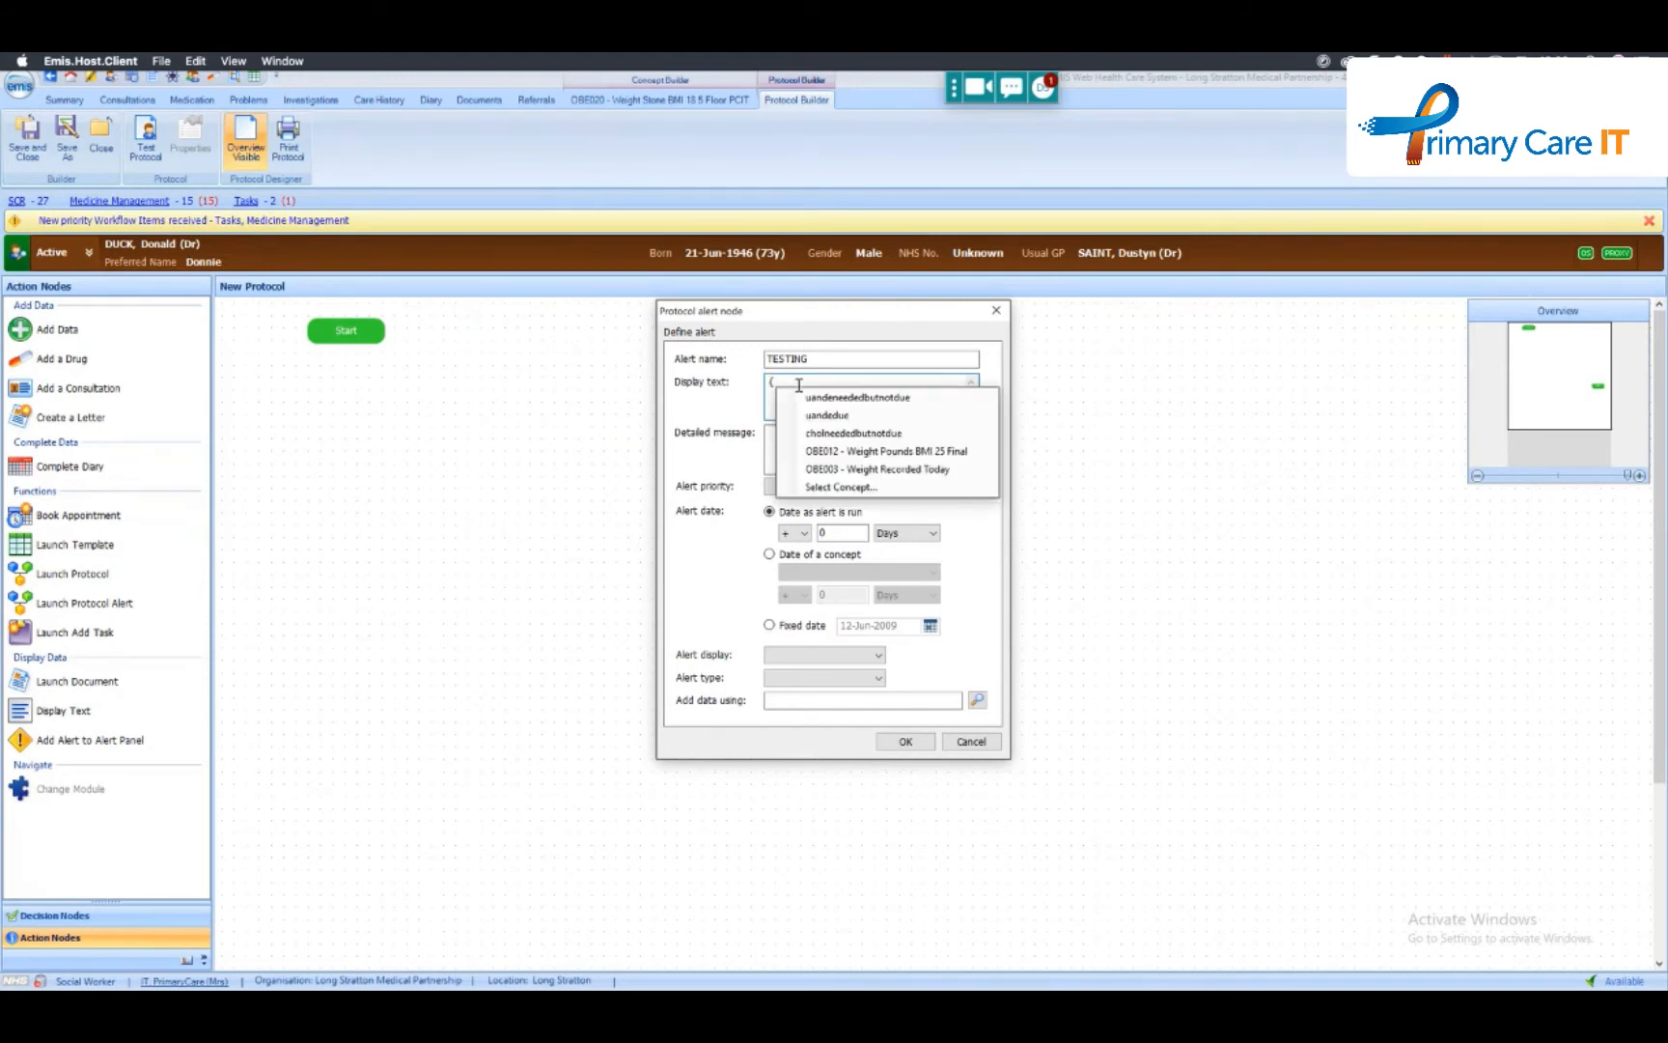
key("Down")
key("Down")
key("Down")
key("Down")
key("Down")
key("Return")
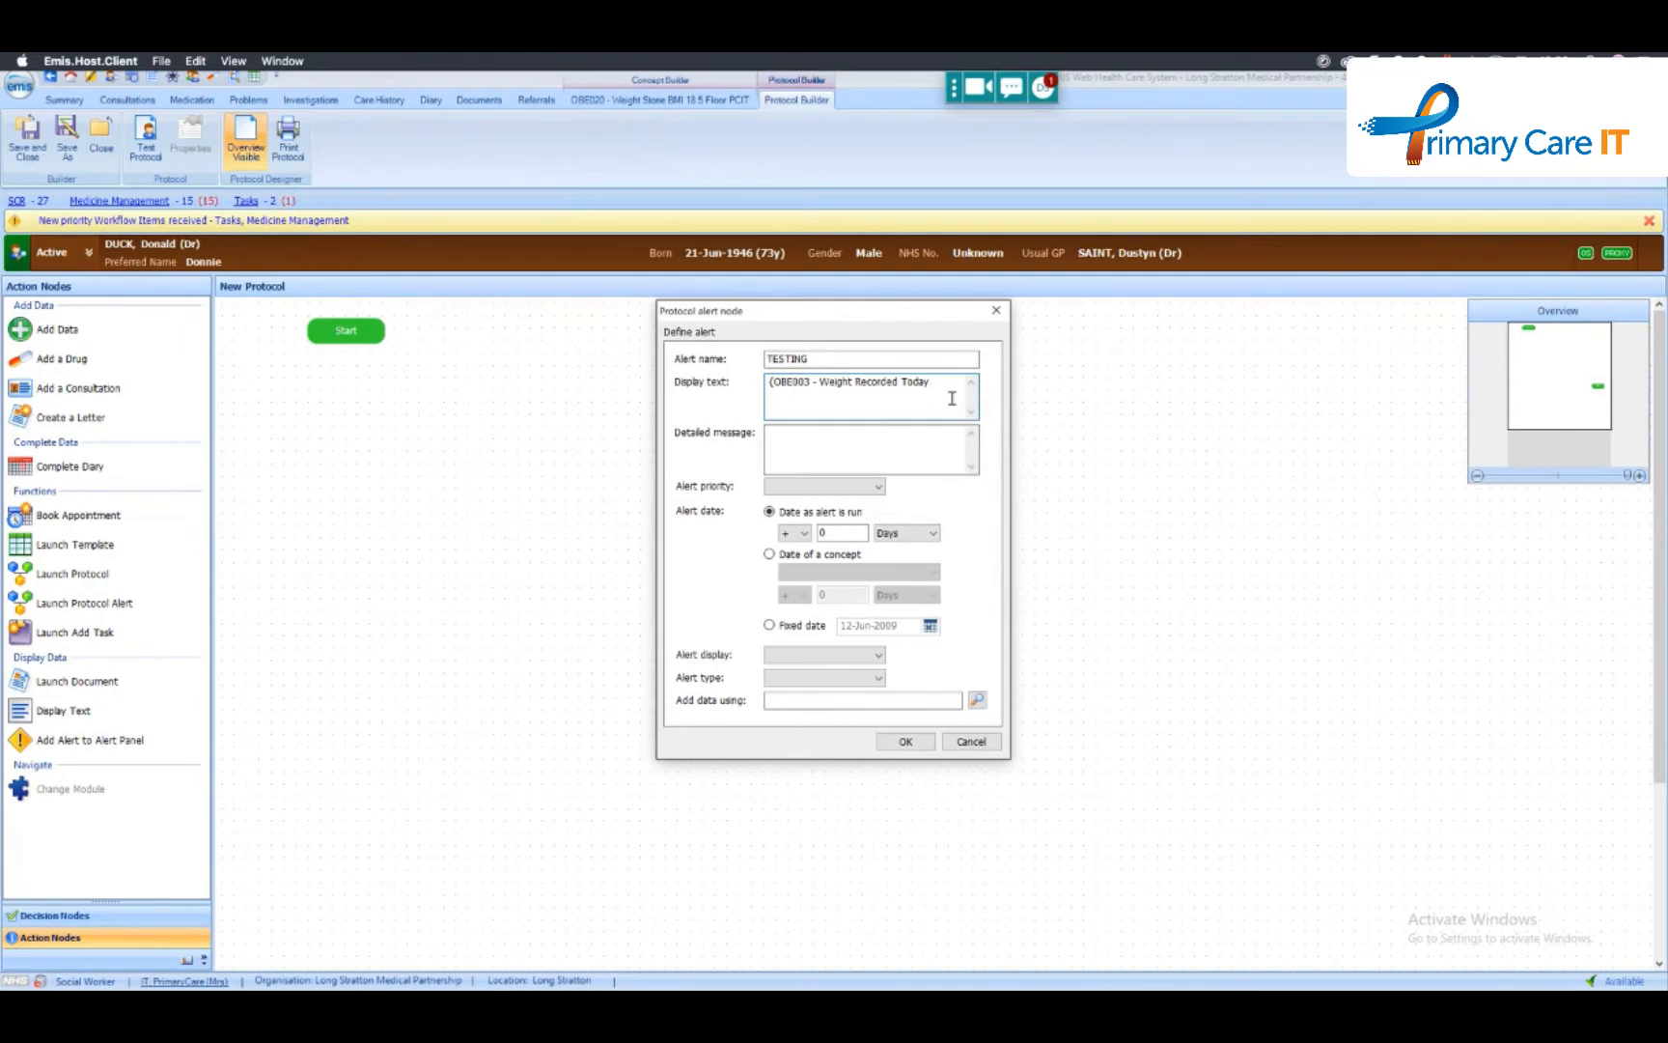
type(".")
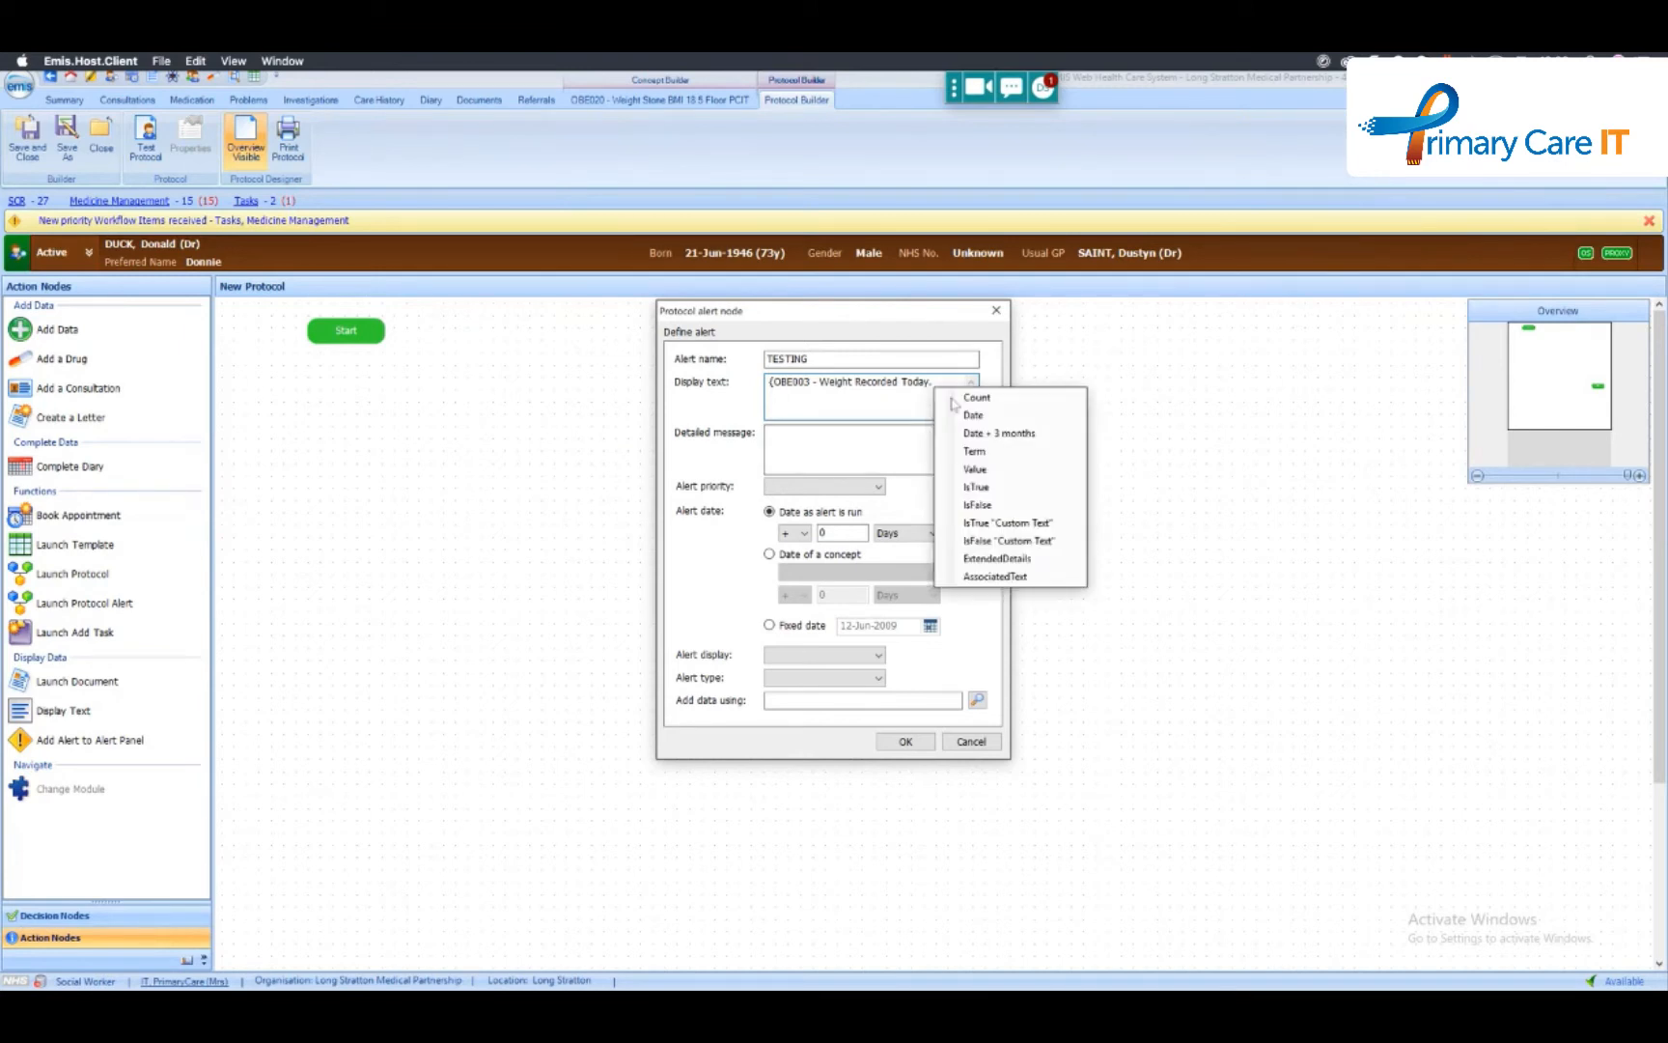
left_click(1008, 526)
left_click_drag(774, 392, 831, 402)
type("Weight today")
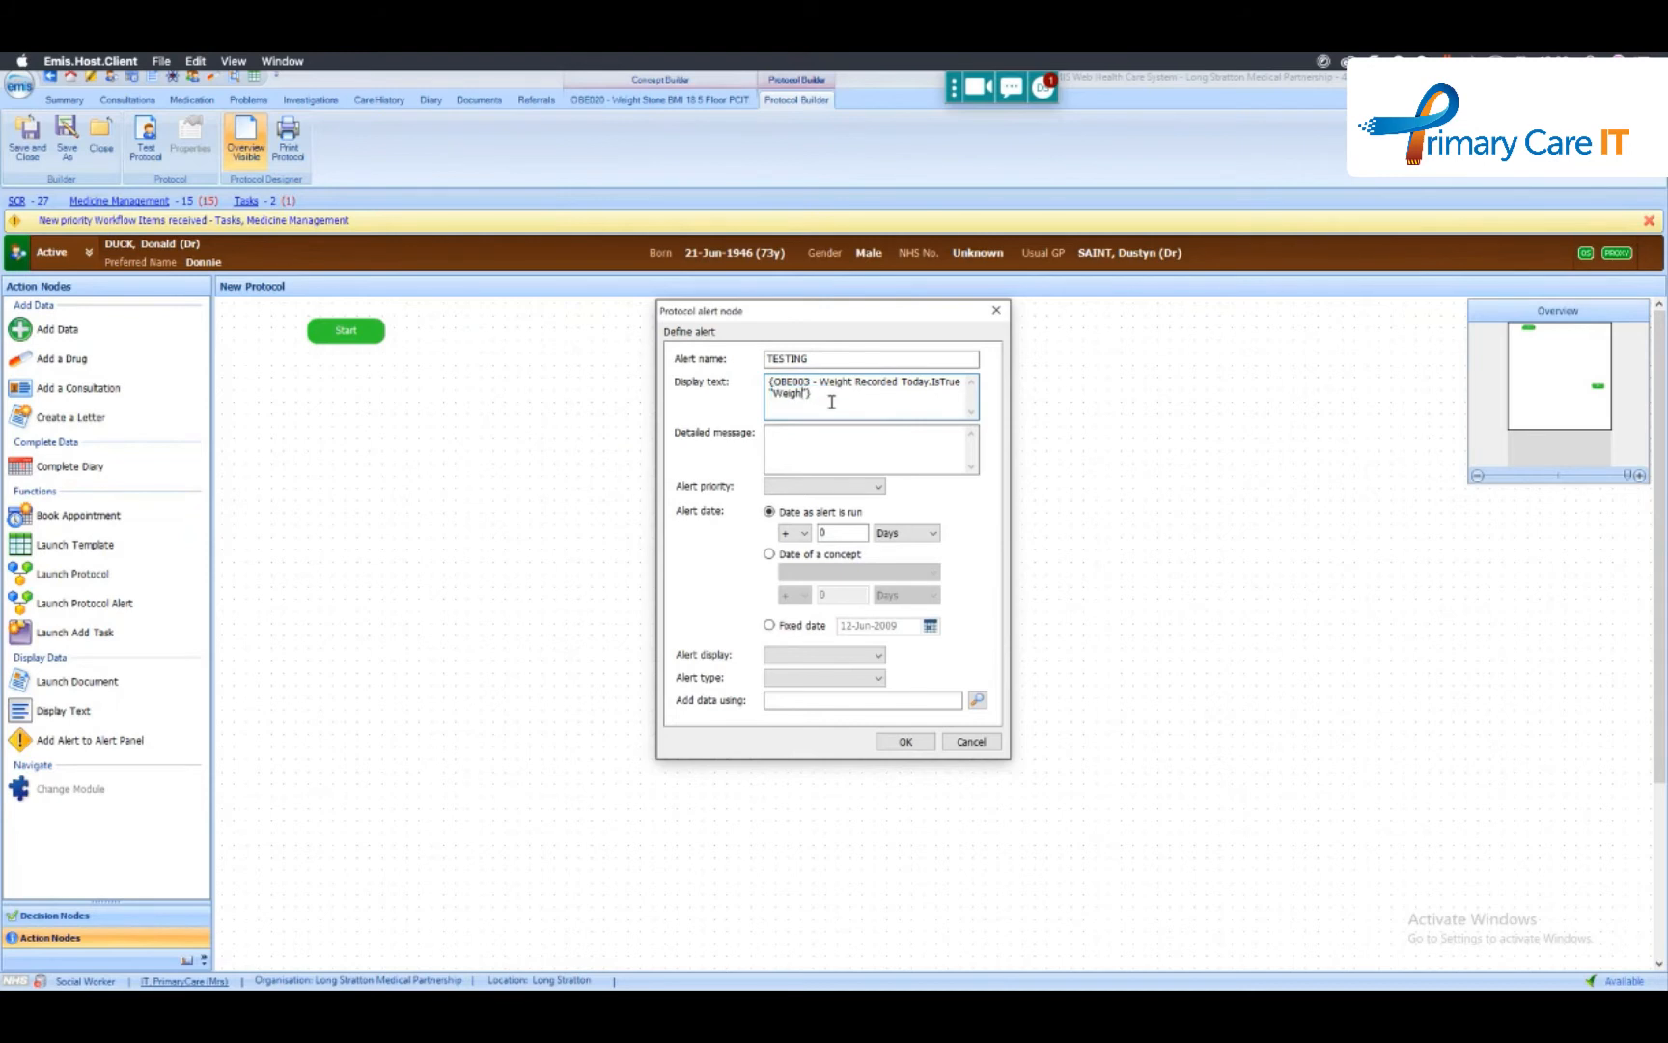
- Set the TESTING alert's priority to High, its display to Patient alert and its type to Clinical Safety, and accept the alert
left_click(857, 431)
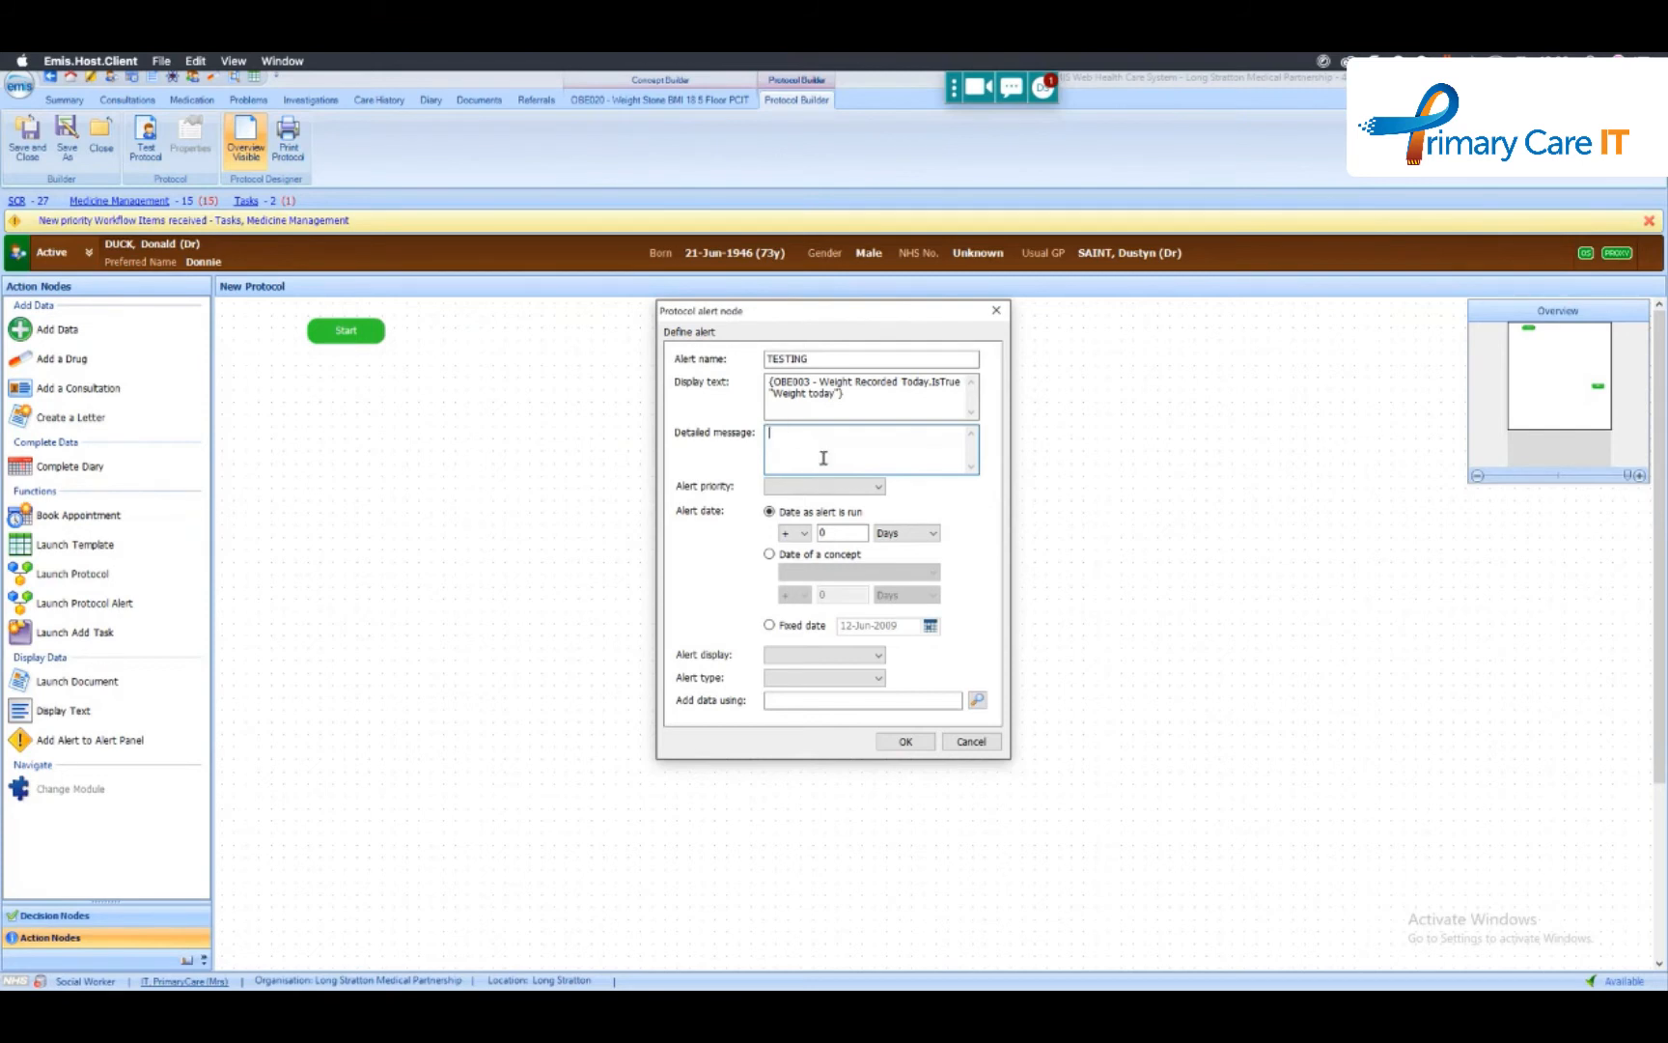
left_click(878, 489)
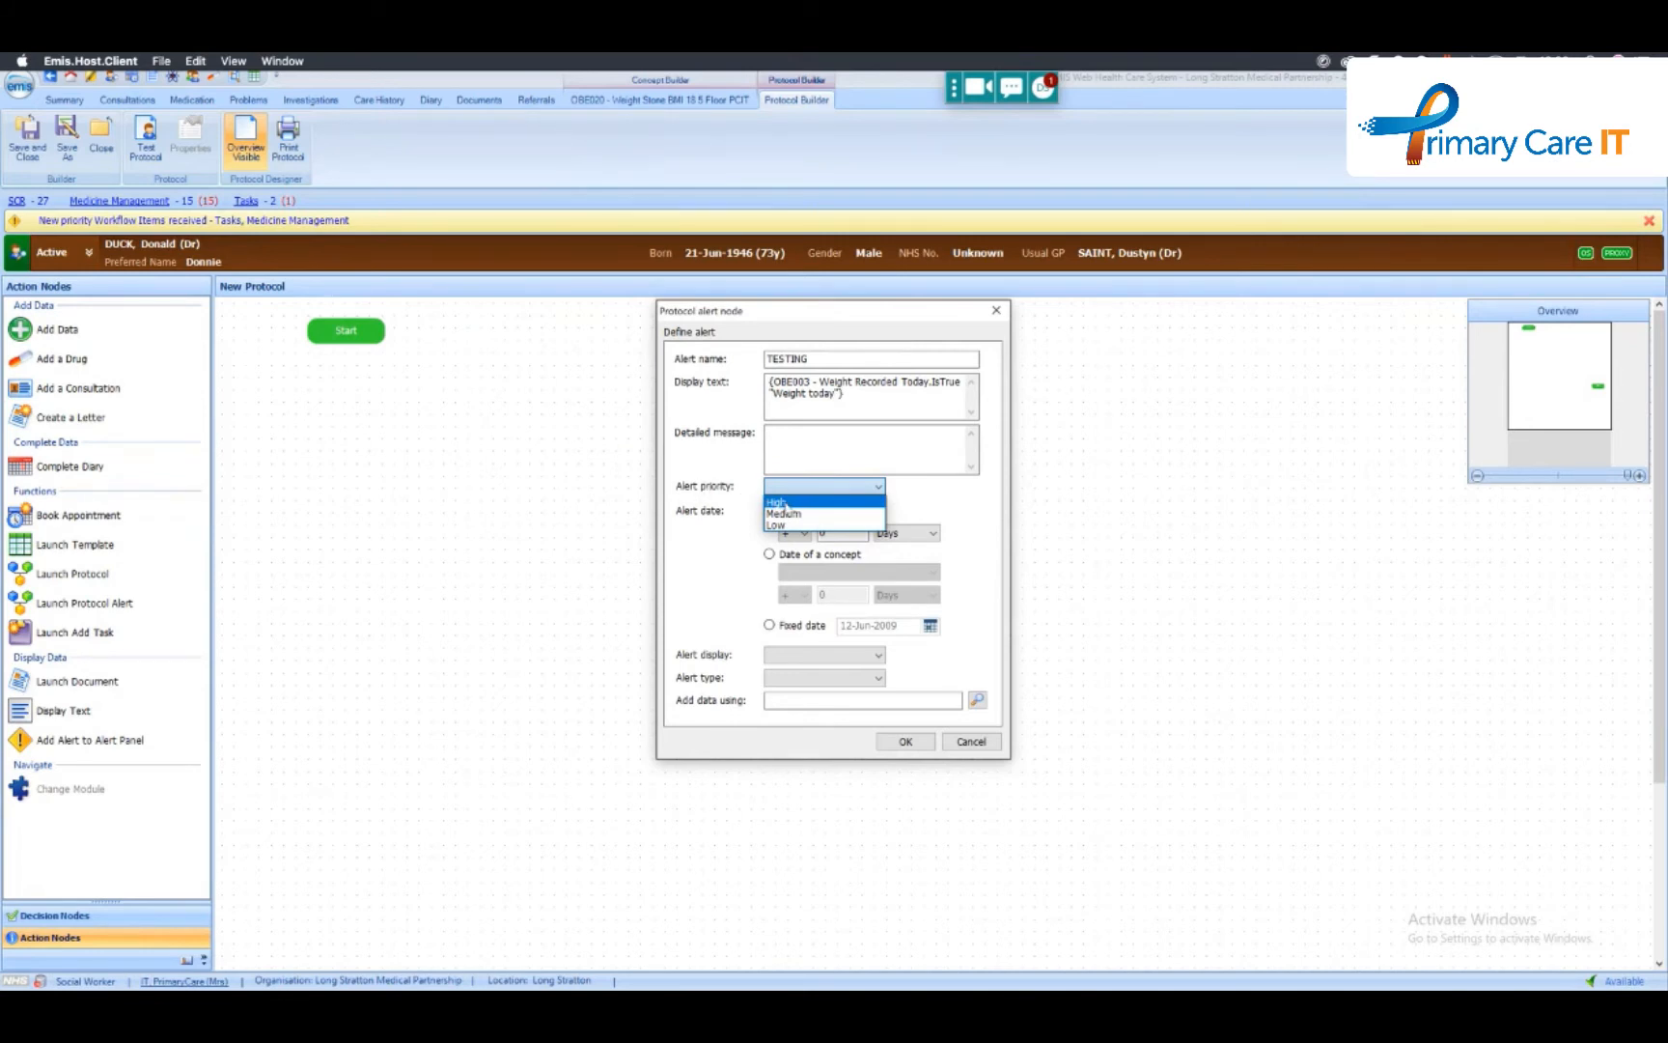
left_click(784, 503)
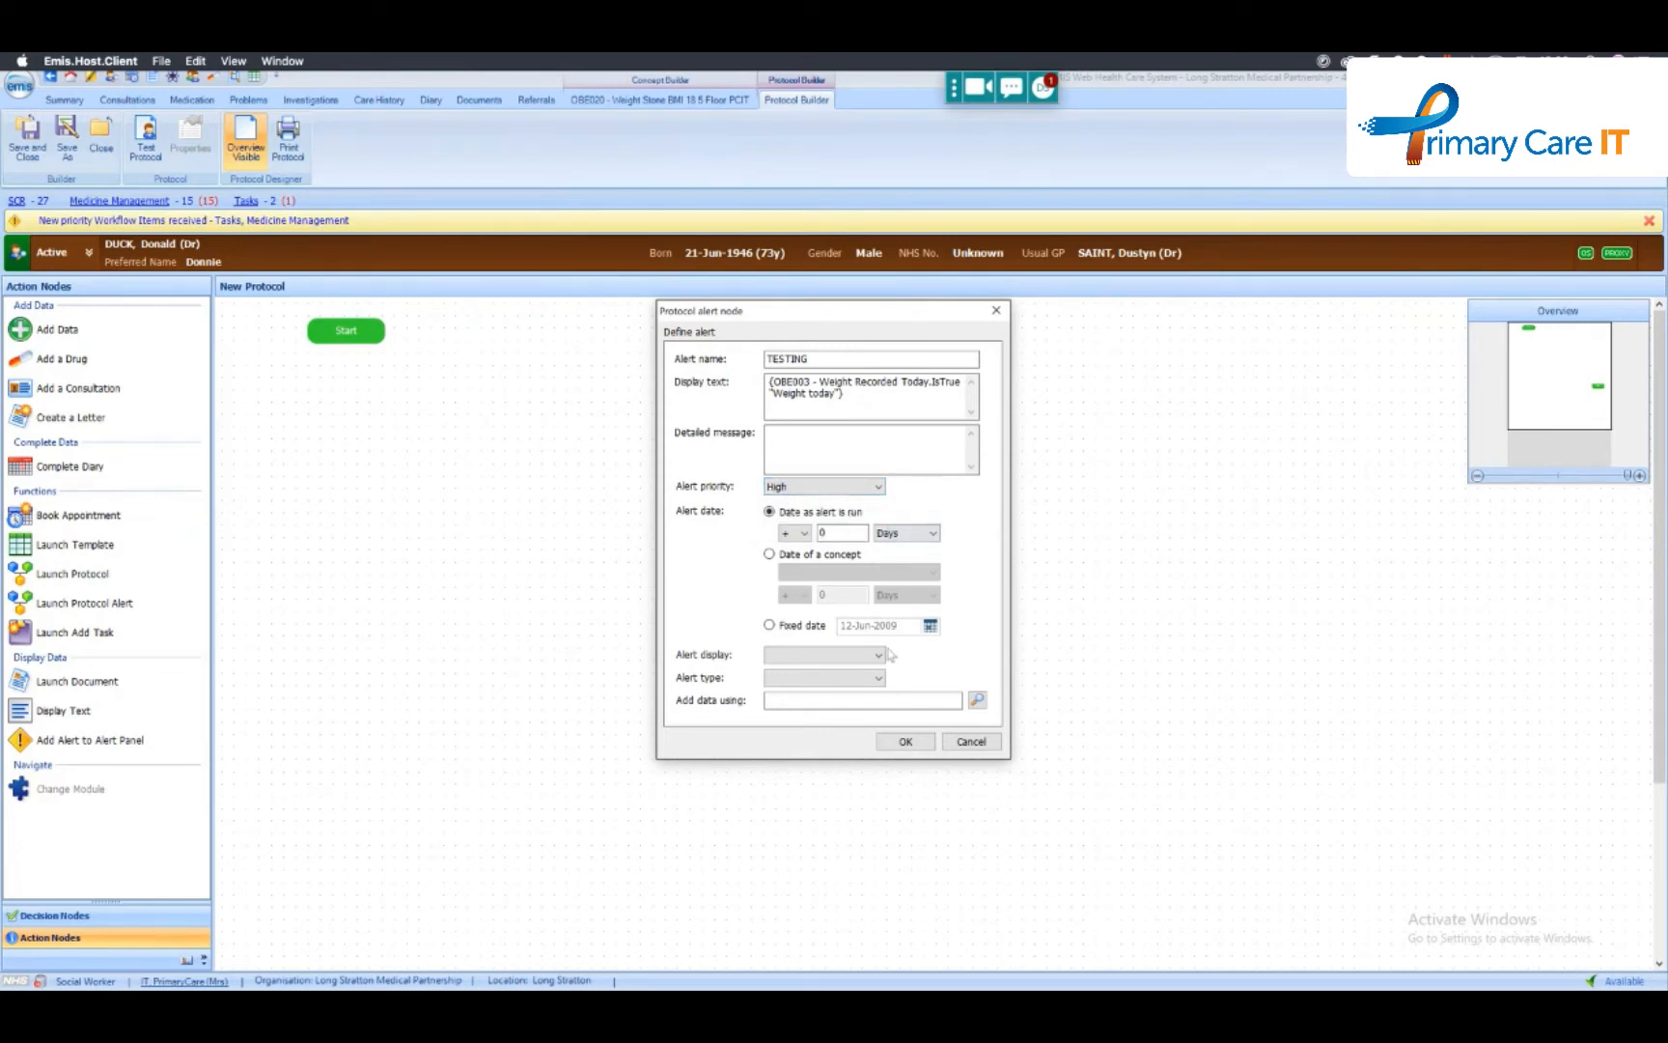
left_click(847, 656)
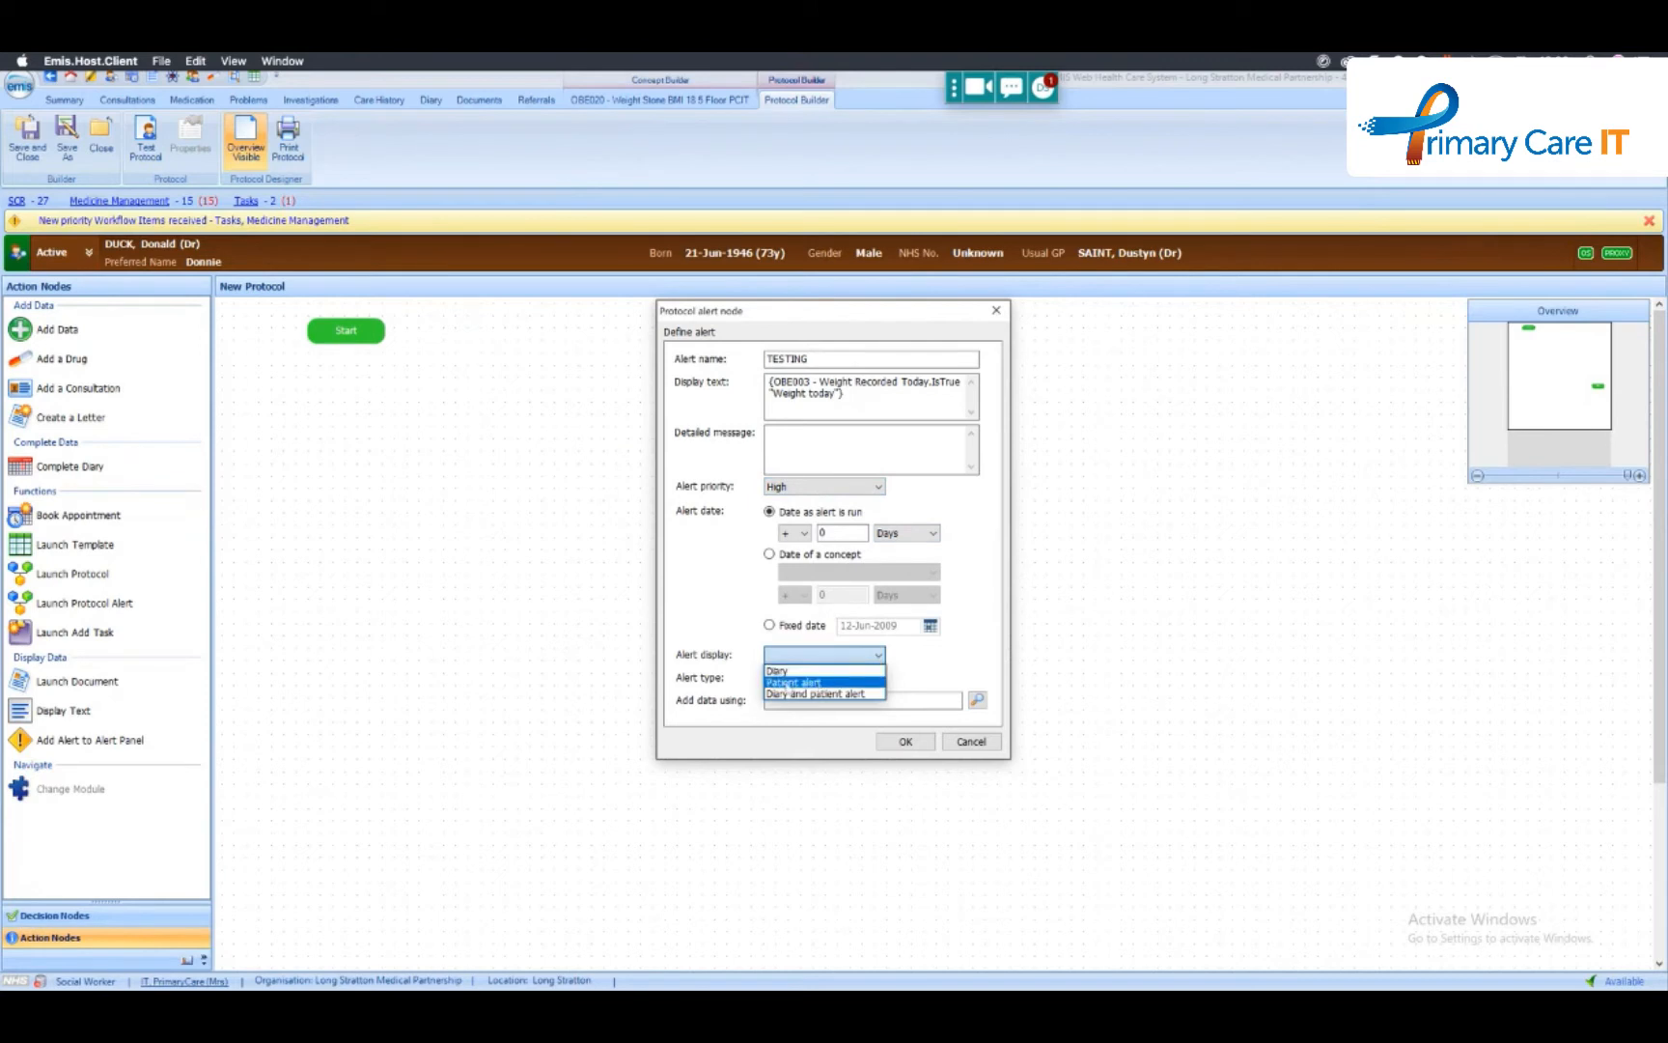
left_click(809, 683)
left_click(816, 678)
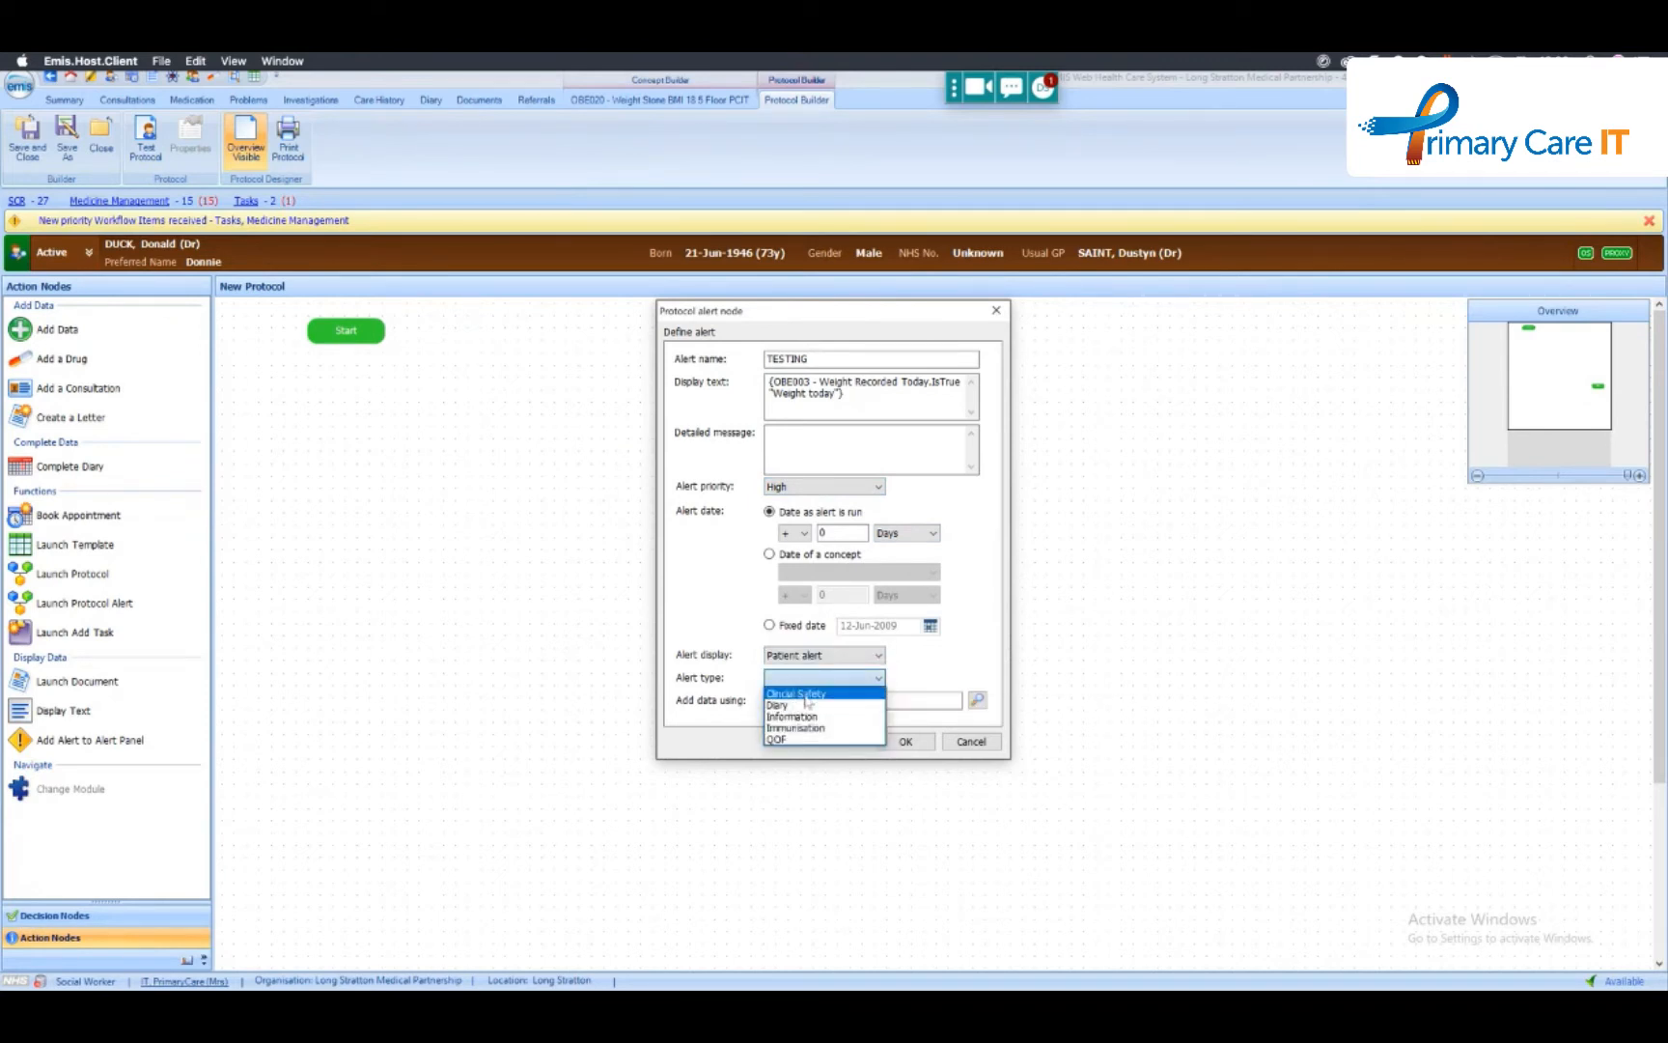
left_click(813, 694)
left_click(816, 679)
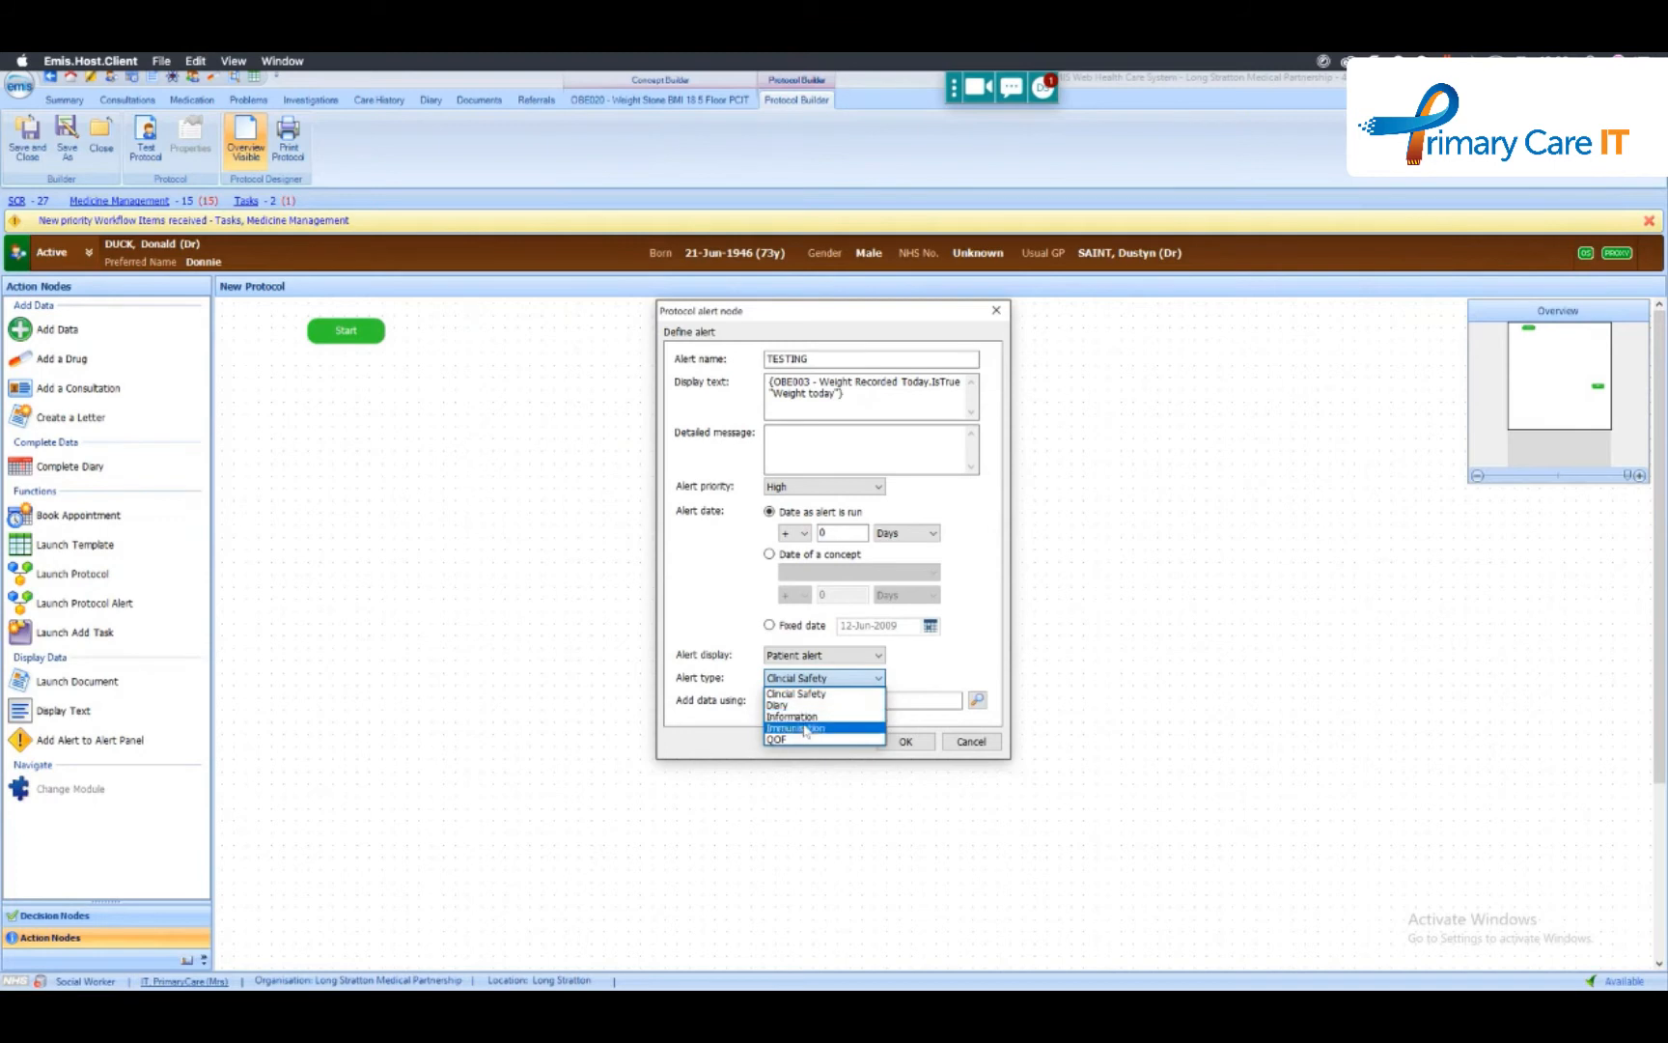
left_click(803, 694)
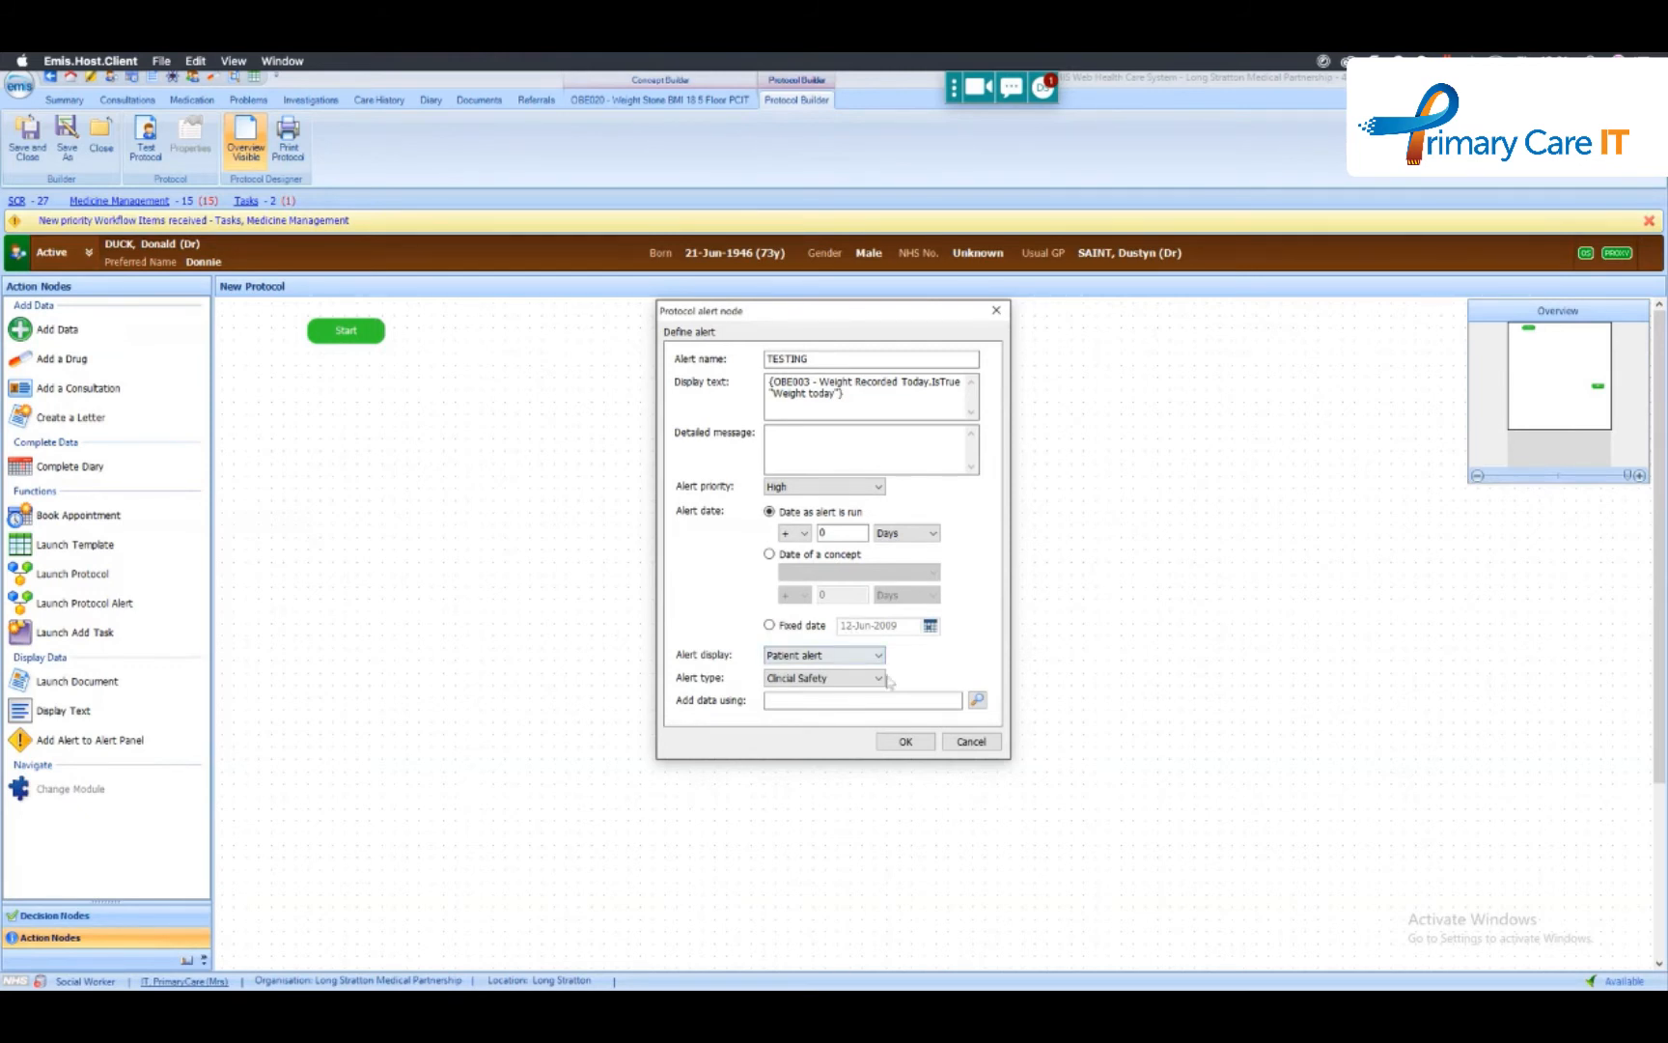
left_click(906, 741)
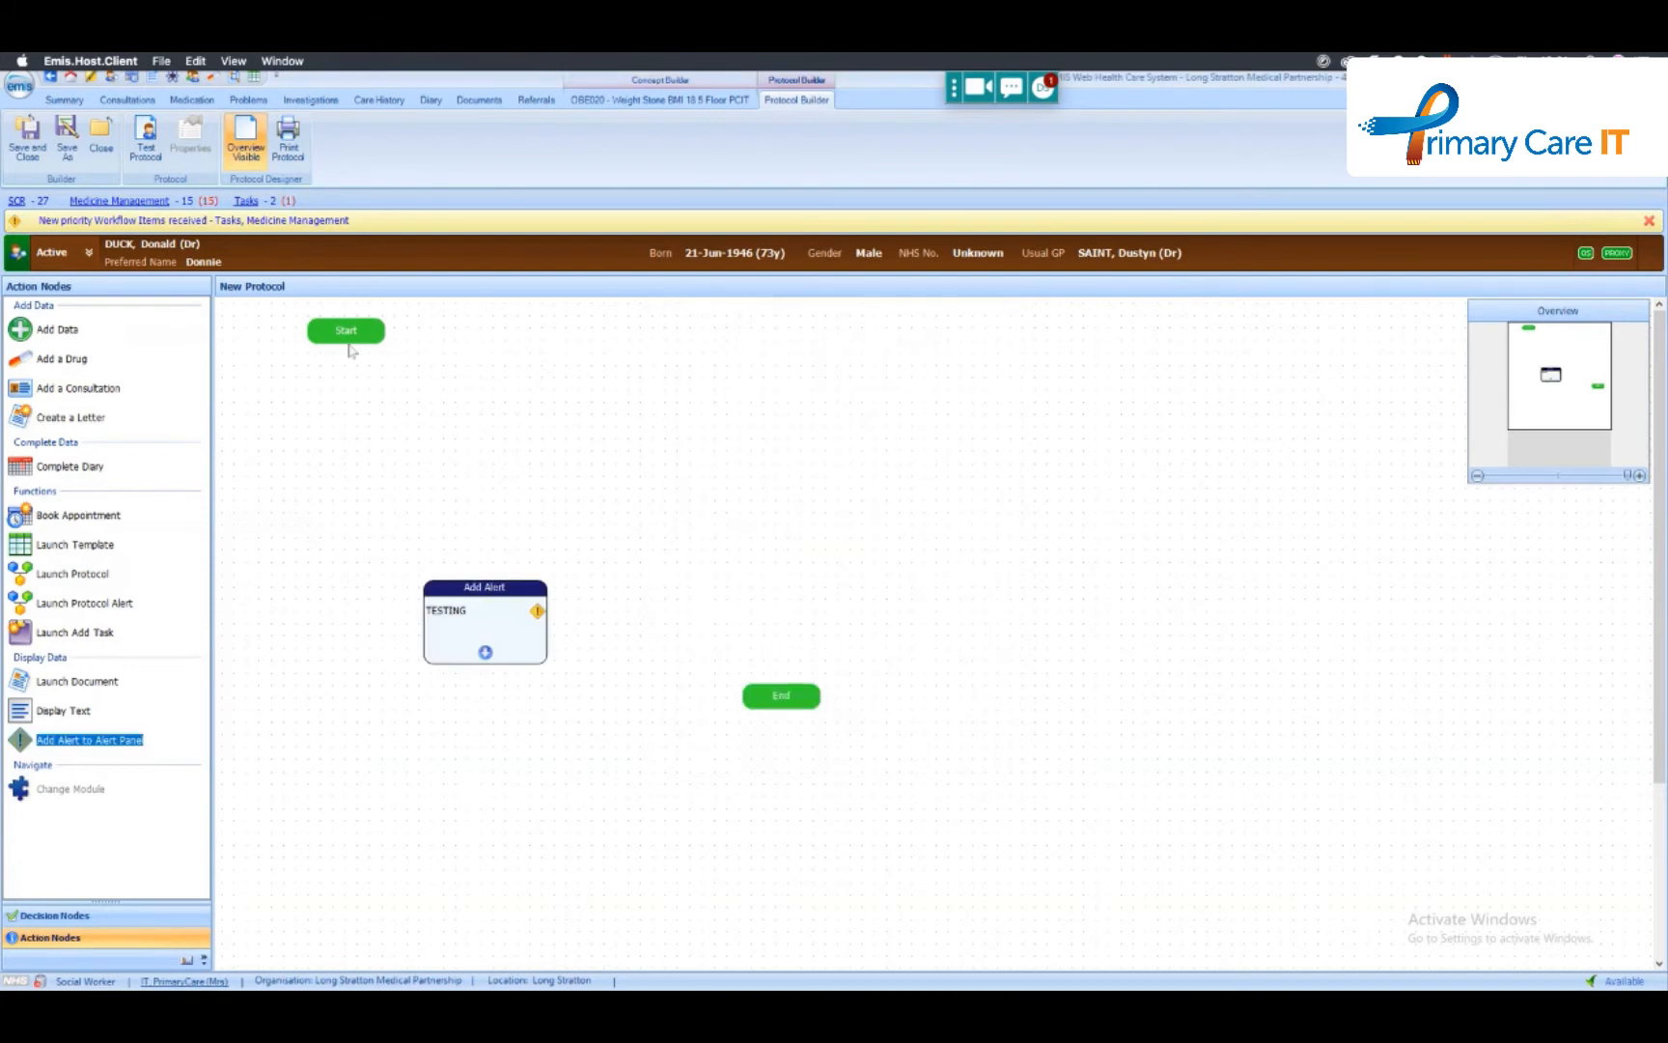
- Connect Start to the TESTING alert and the alert to End, and test the protocol
left_click_drag(348, 345, 486, 582)
left_click_drag(485, 653, 784, 706)
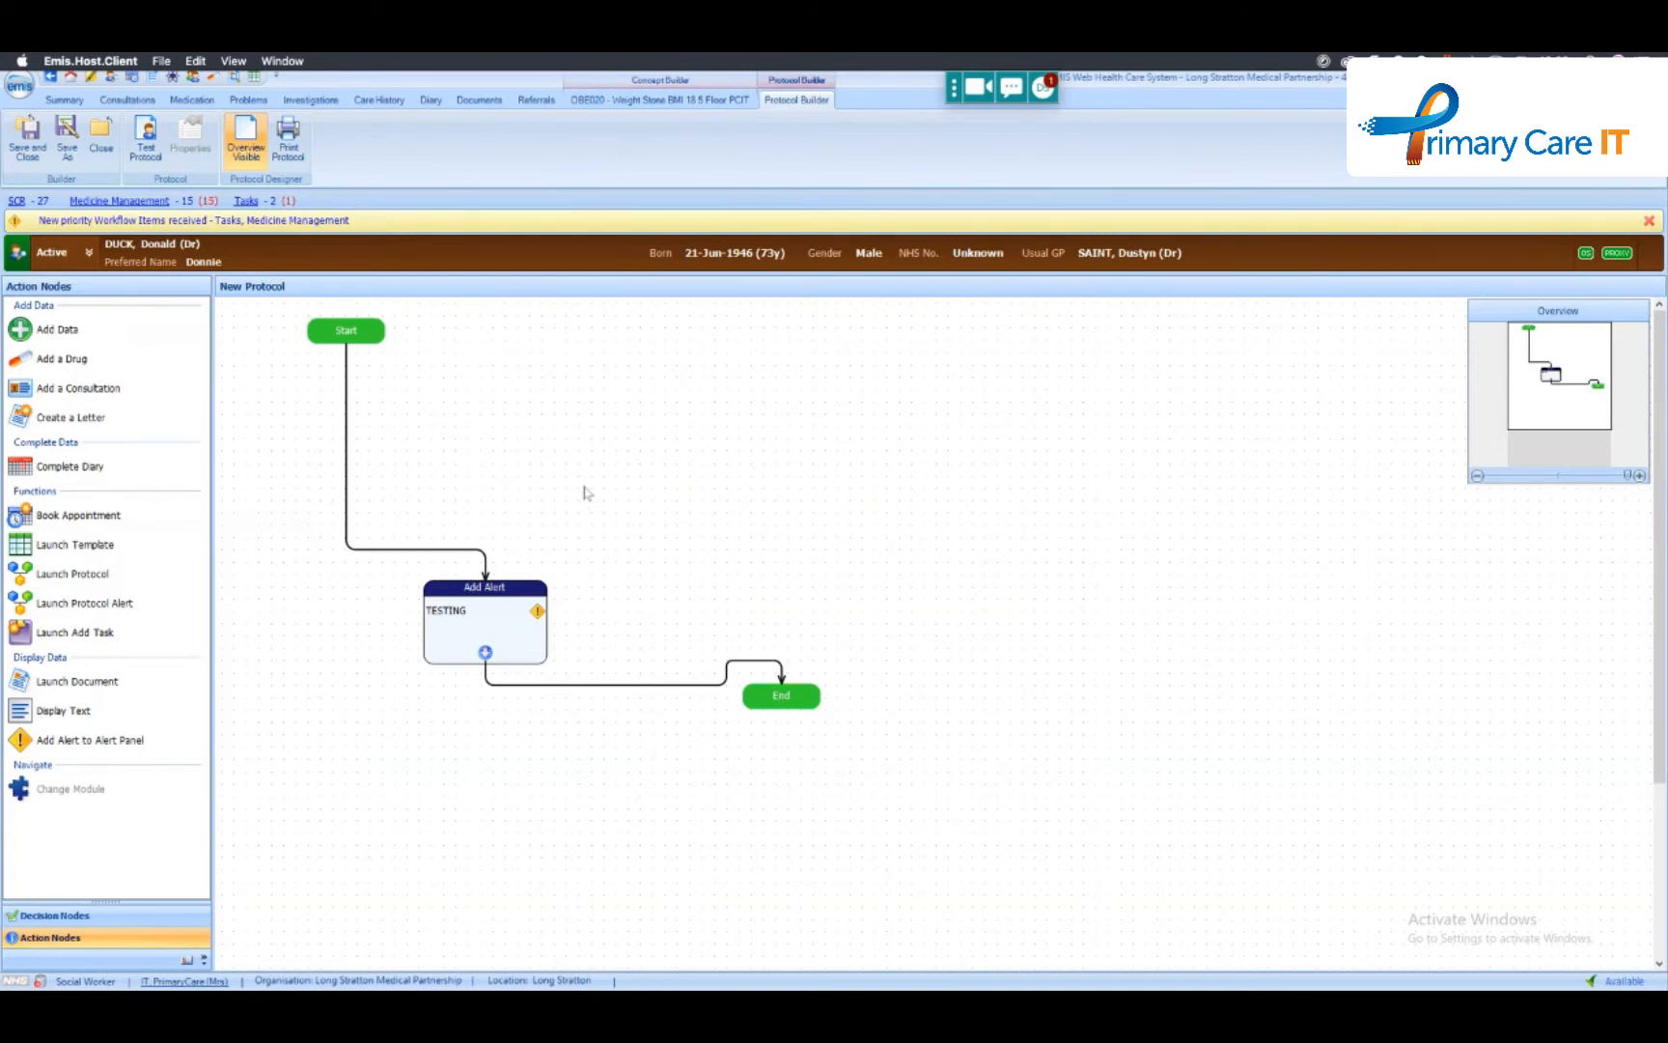
left_click(145, 137)
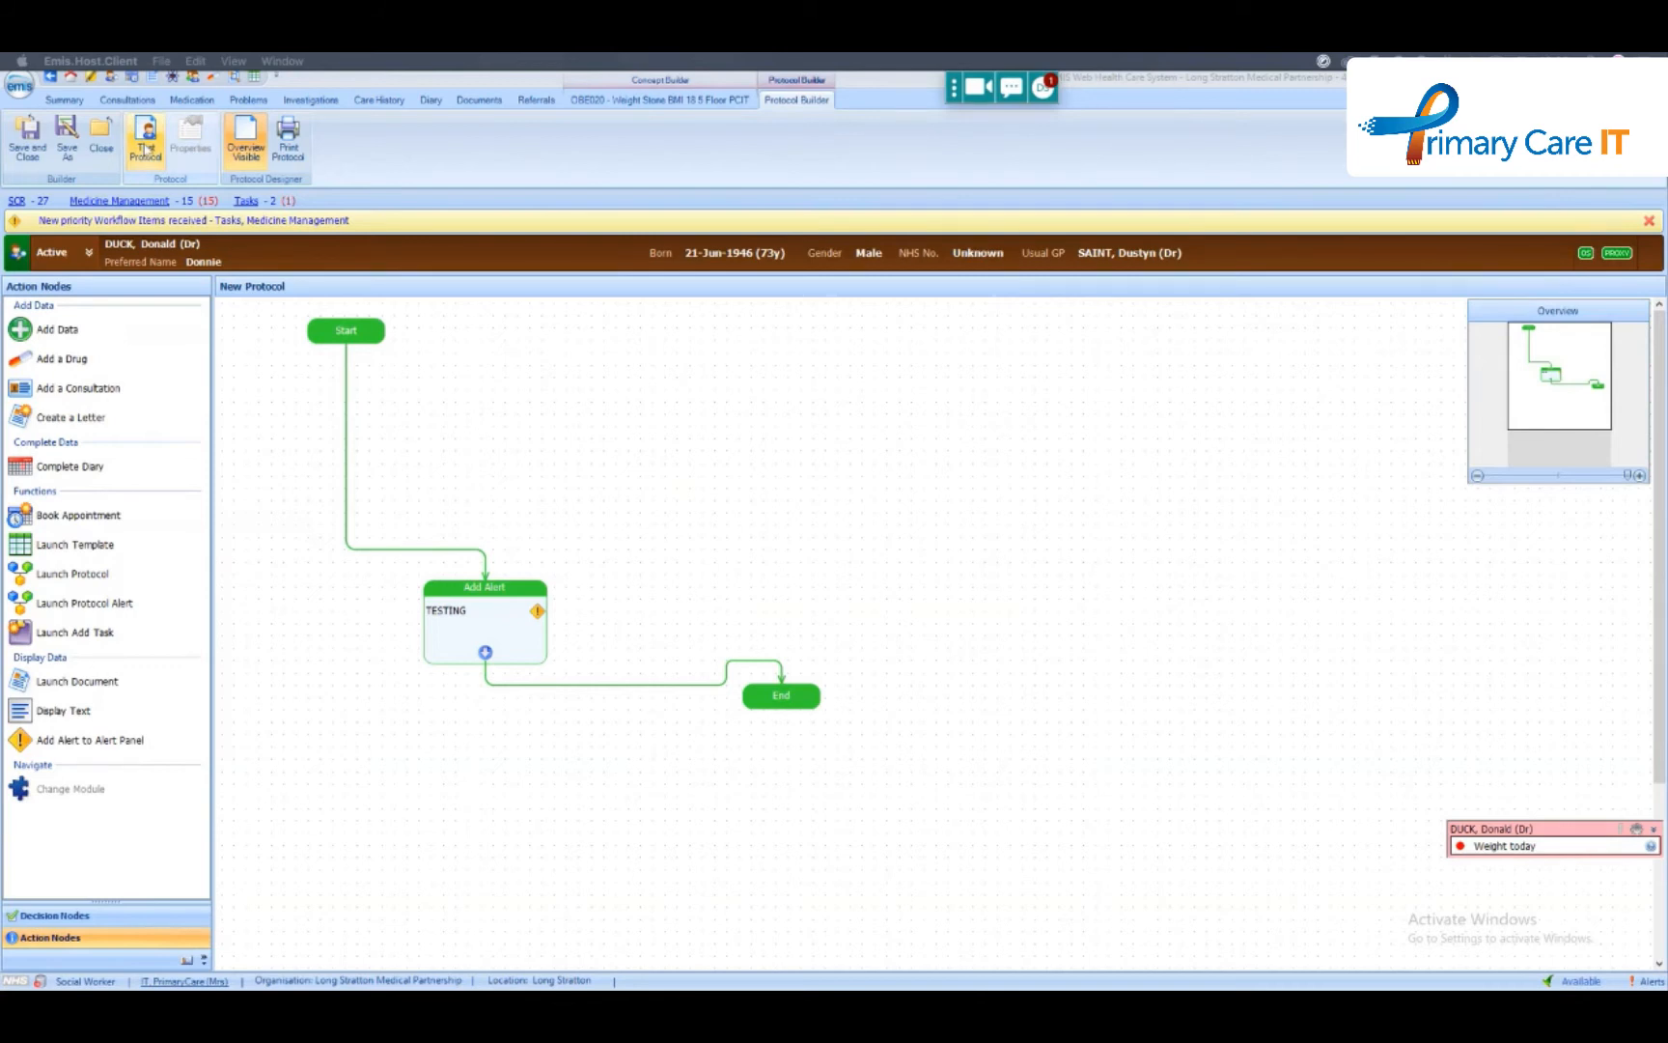
- Review the TESTING alert's definition without changing it and close the protocol without saving
double_click(482, 623)
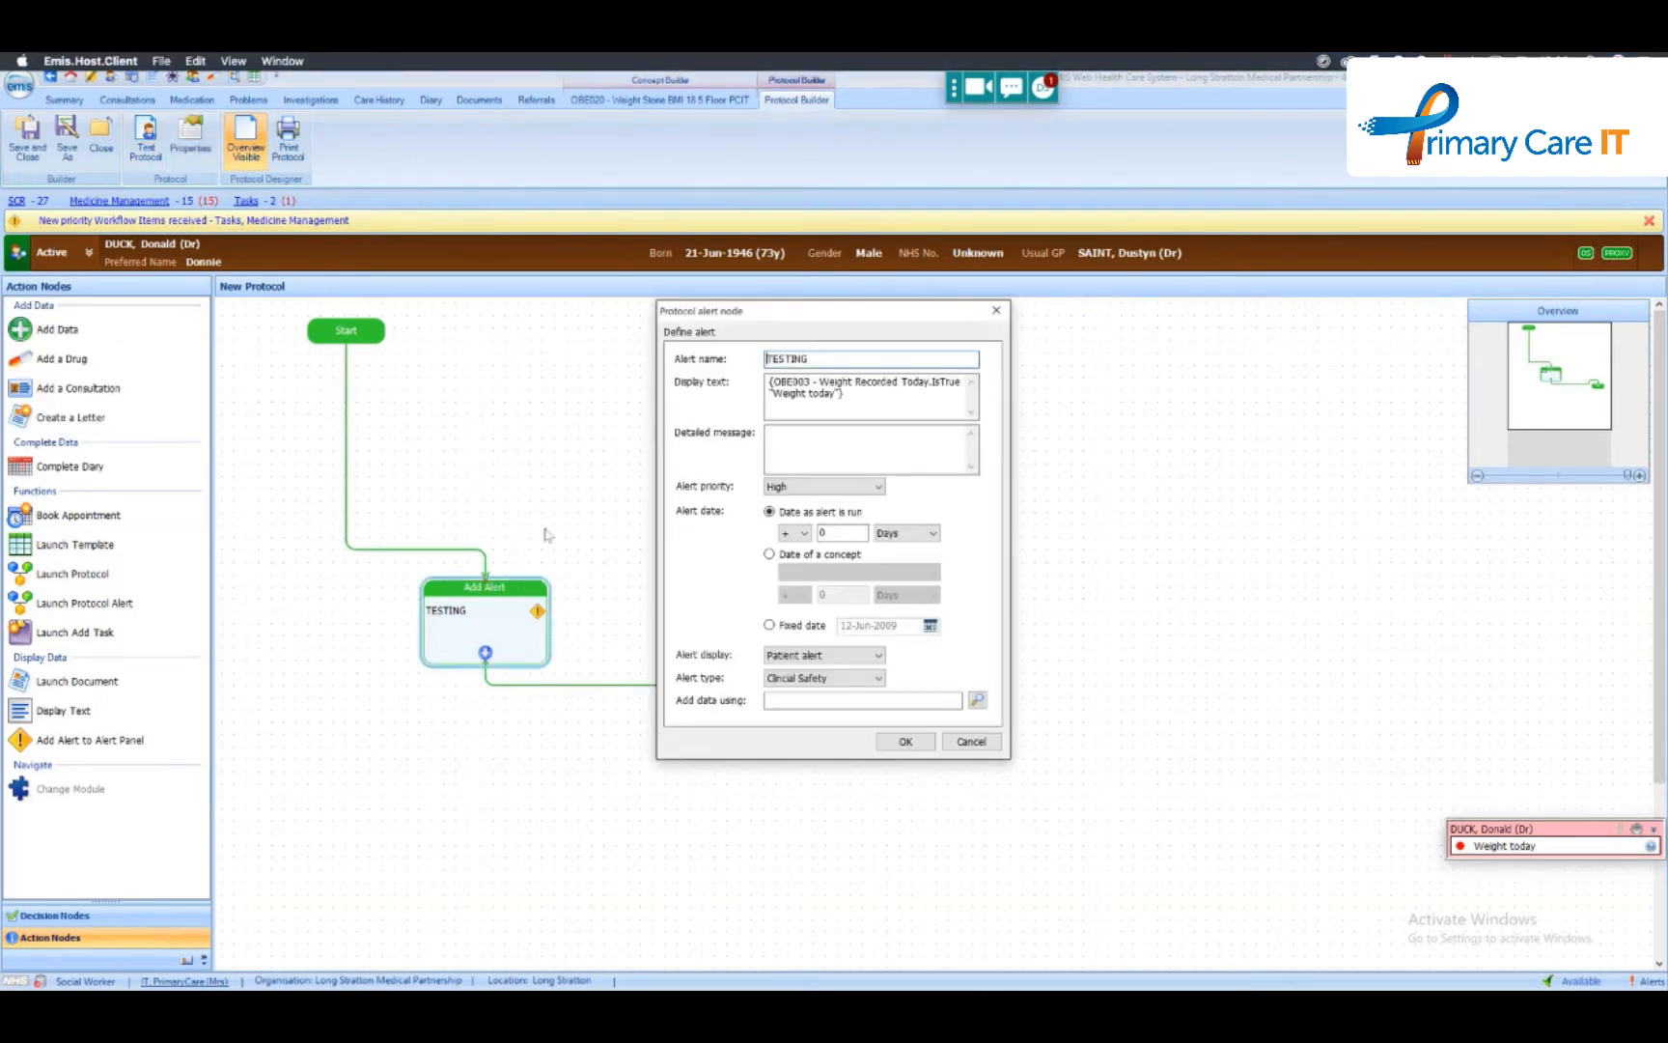
left_click(983, 742)
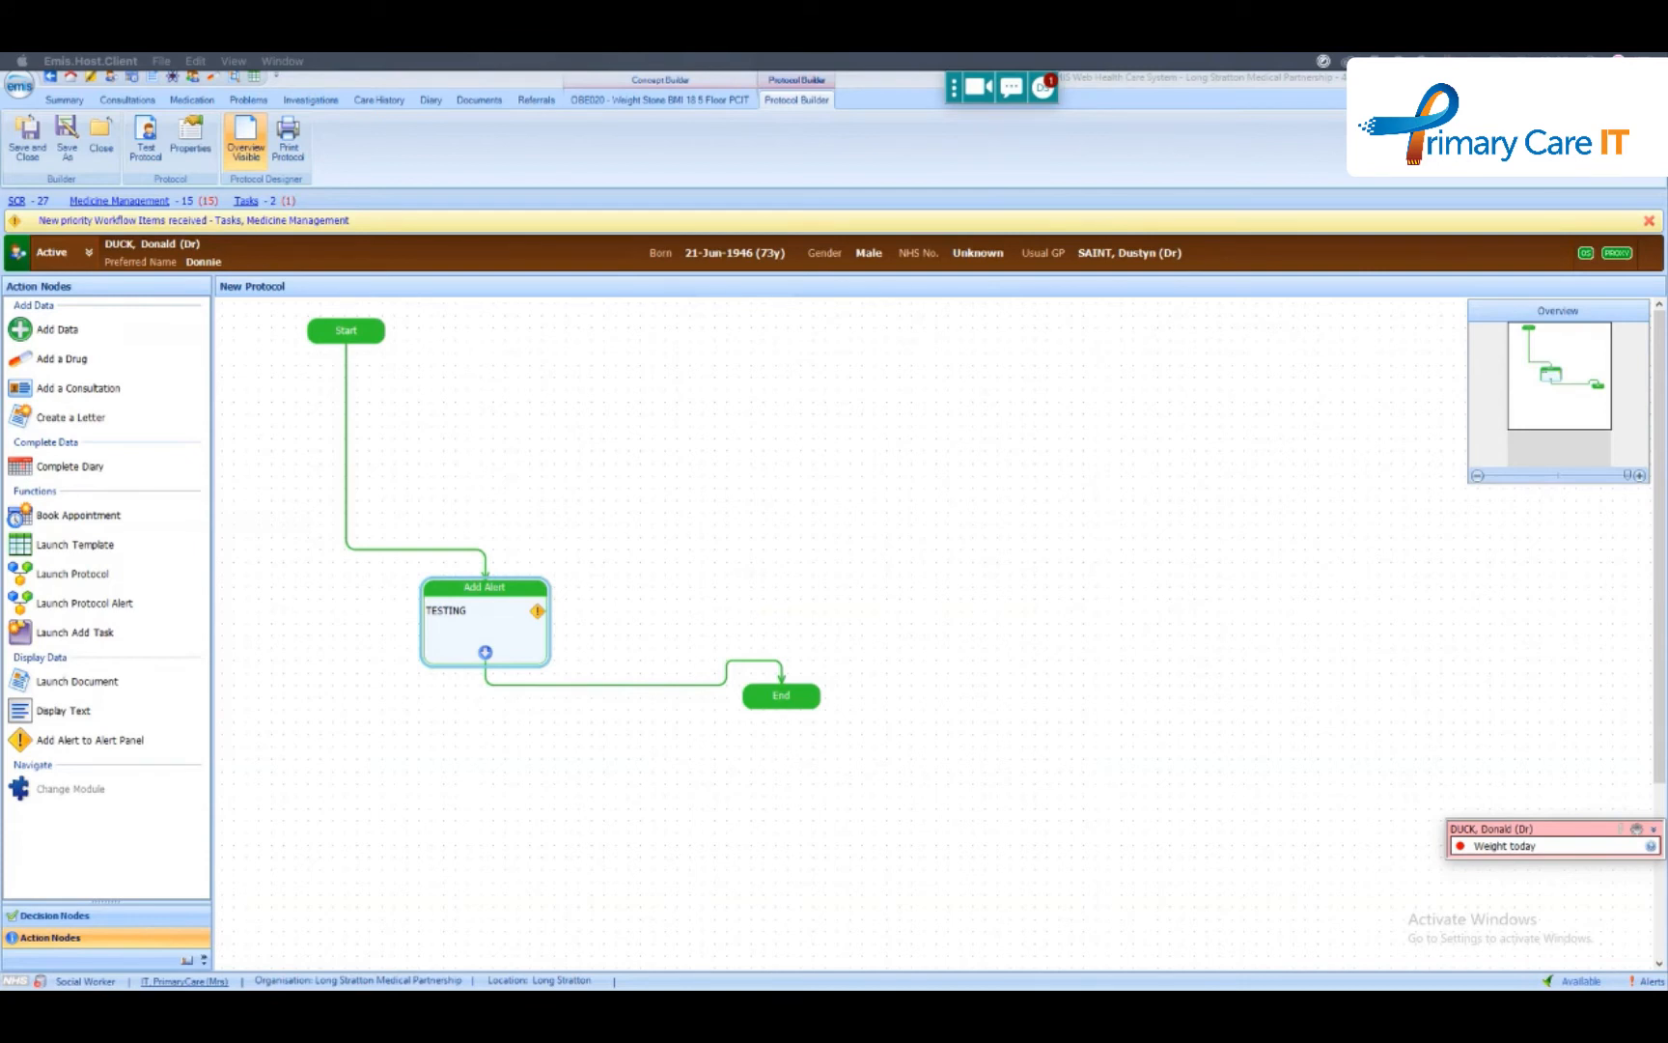
left_click(93, 136)
left_click(860, 592)
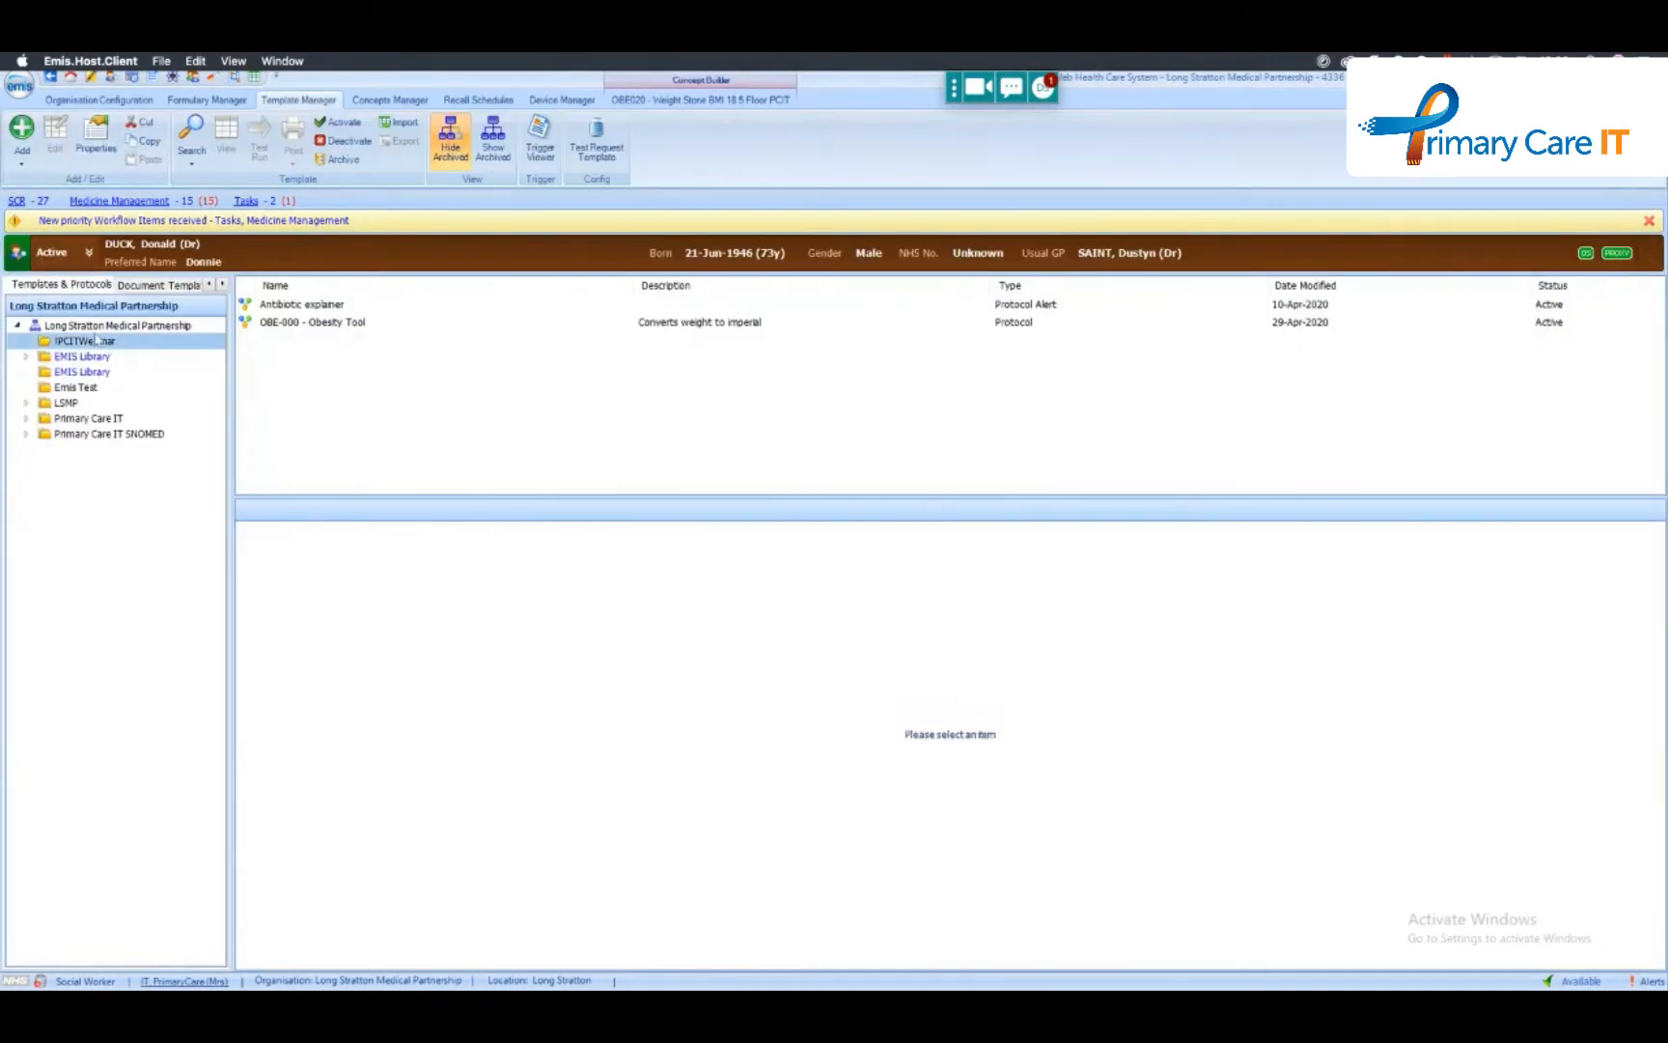
- Create a new template and add a Clinical Code item to its first section with Body weight as the coded entry
left_click(36, 169)
left_click(43, 184)
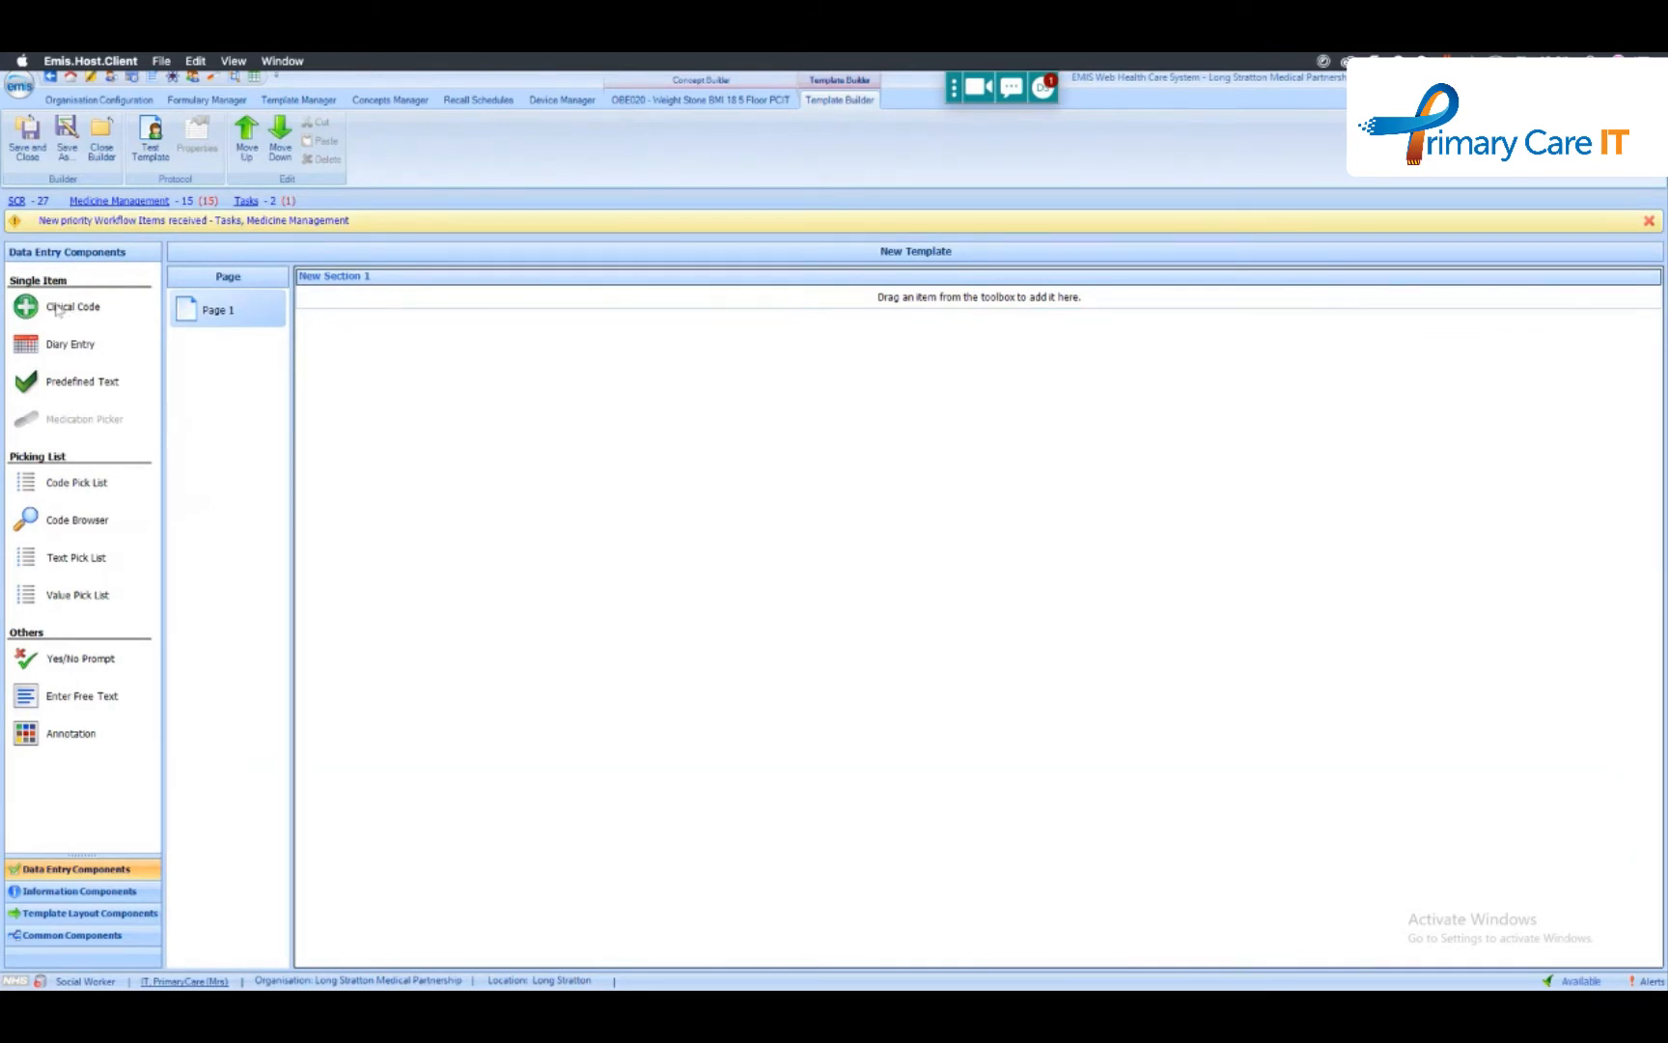
left_click_drag(58, 309, 382, 301)
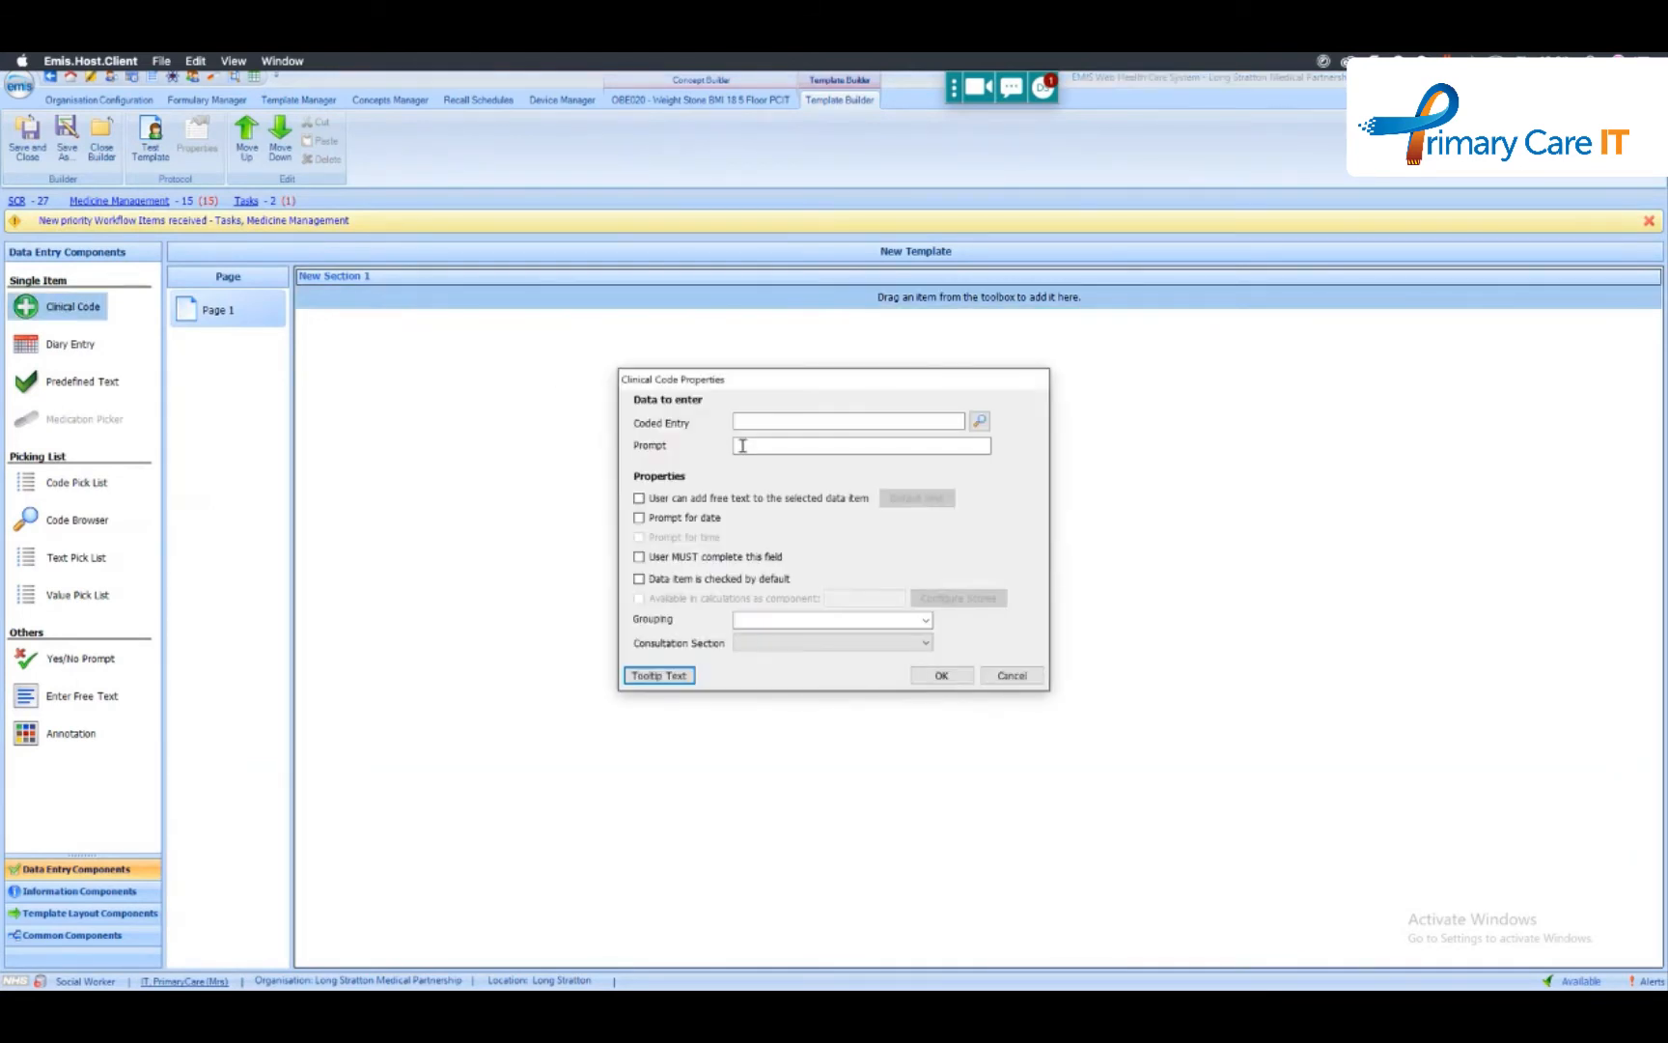
left_click(980, 421)
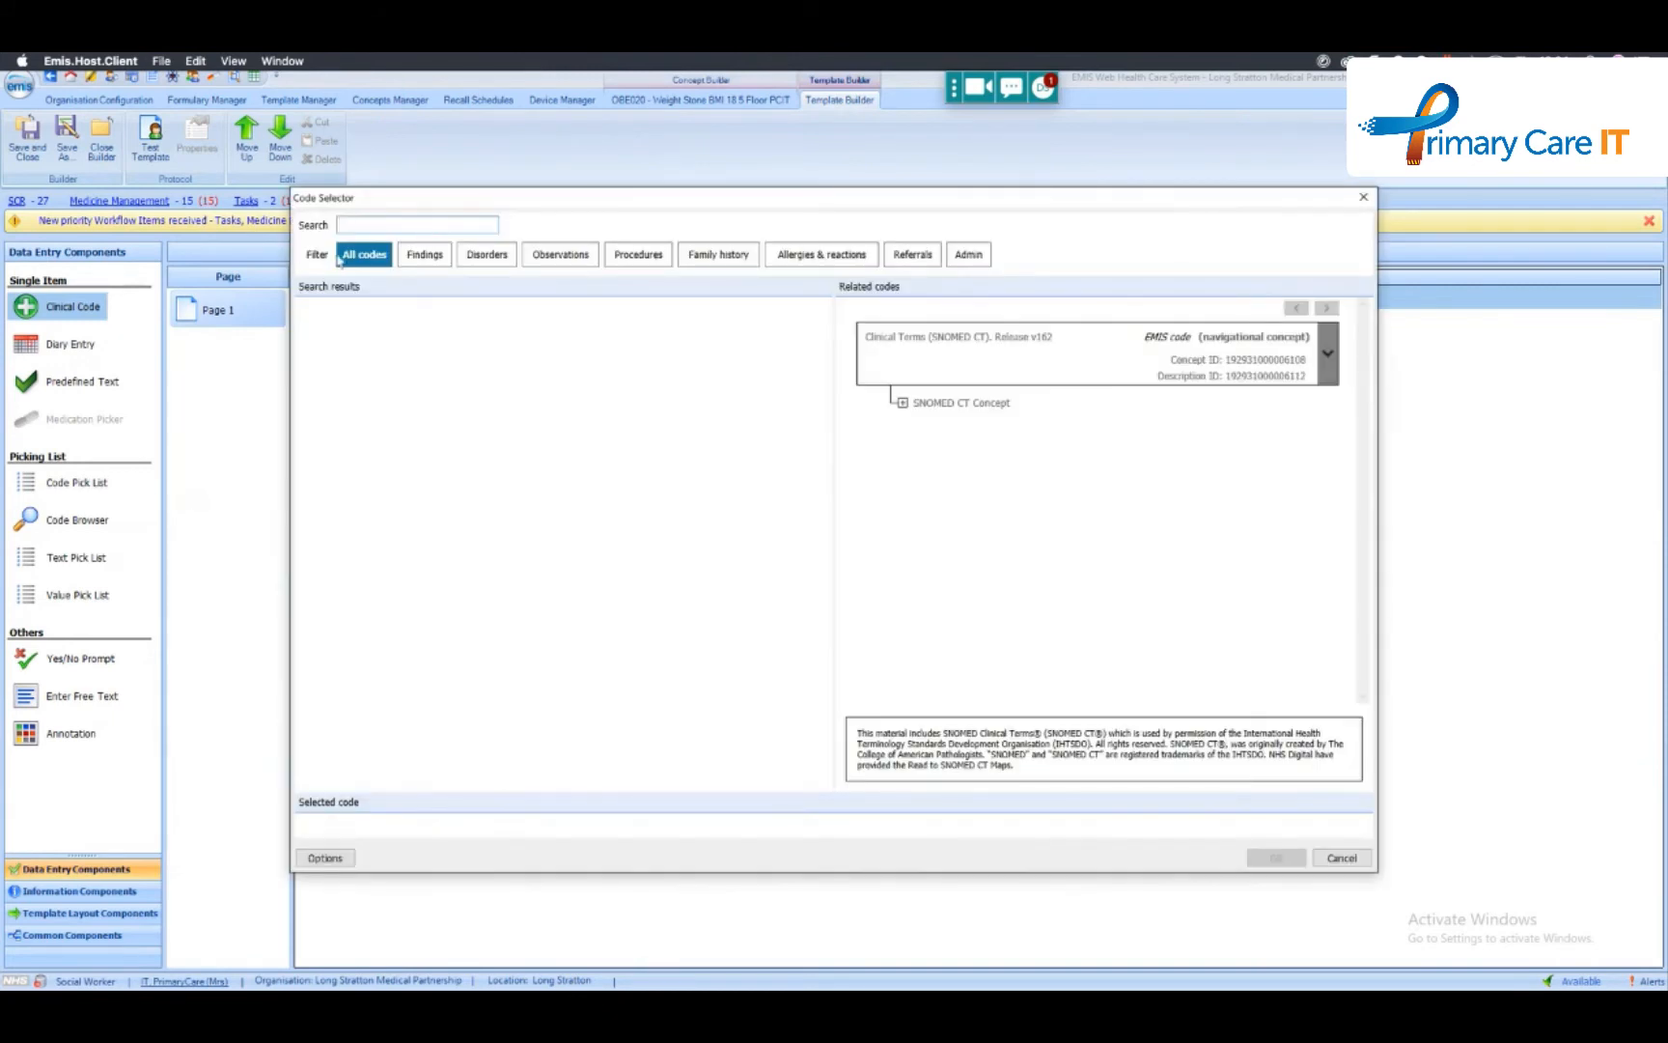
type("wel")
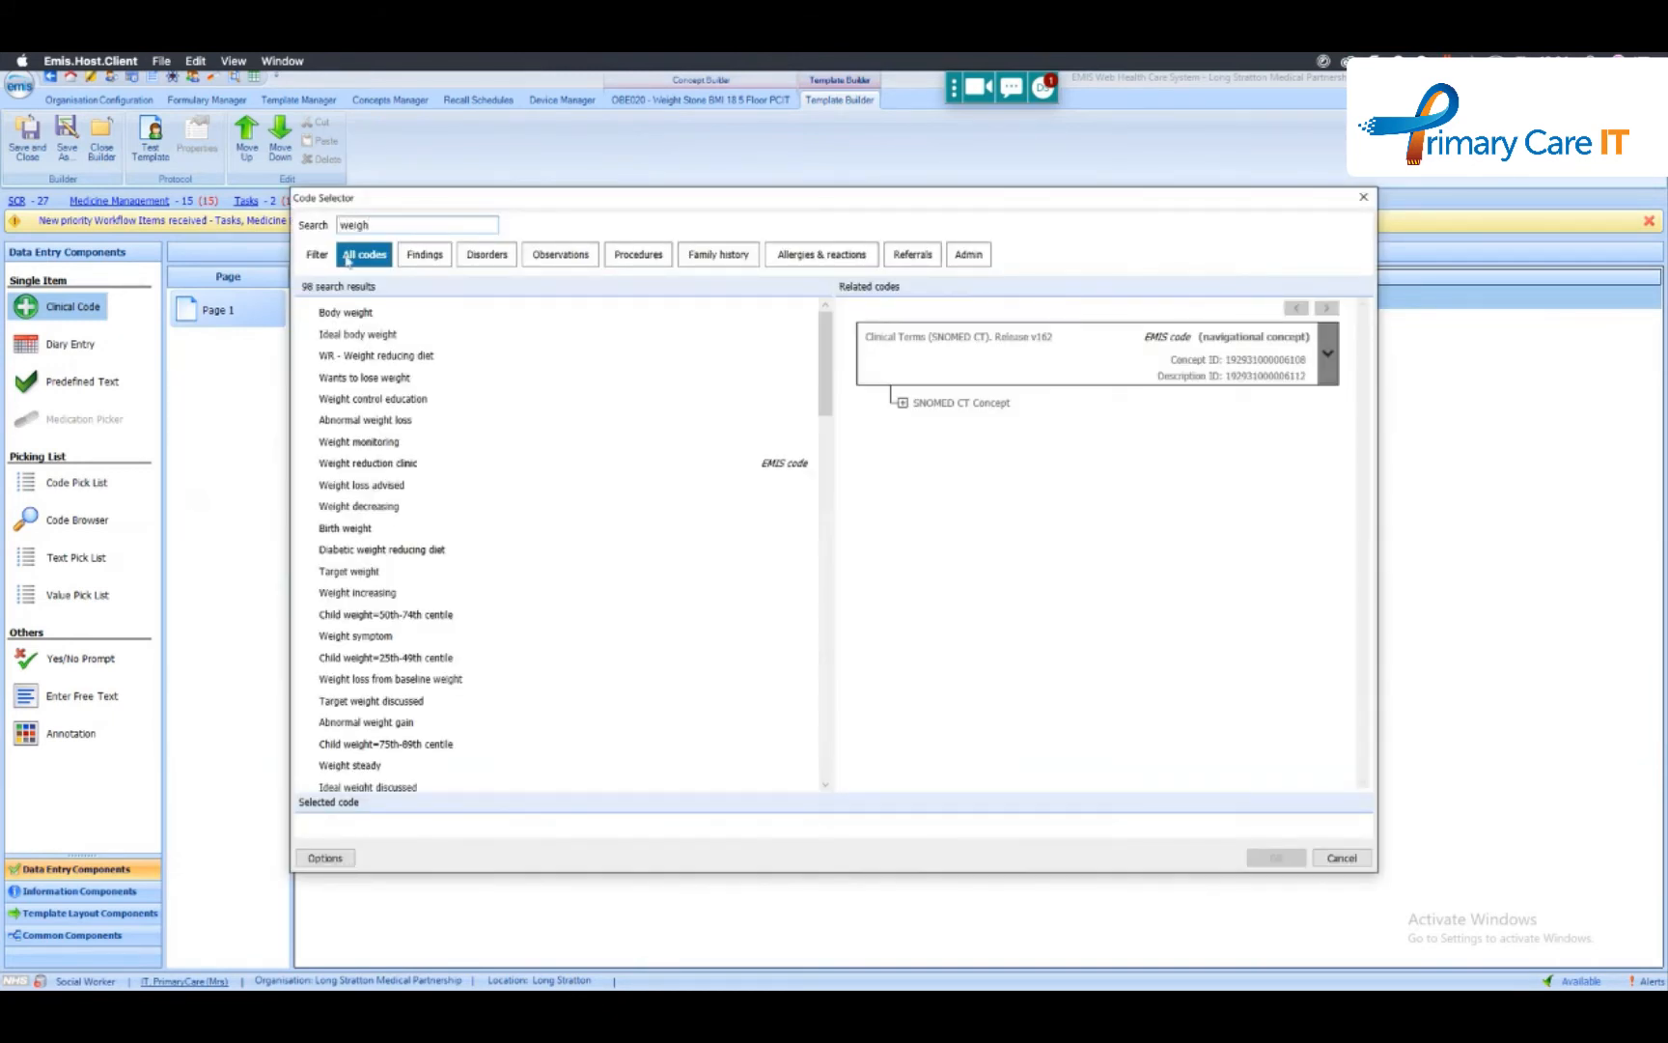
double_click(350, 313)
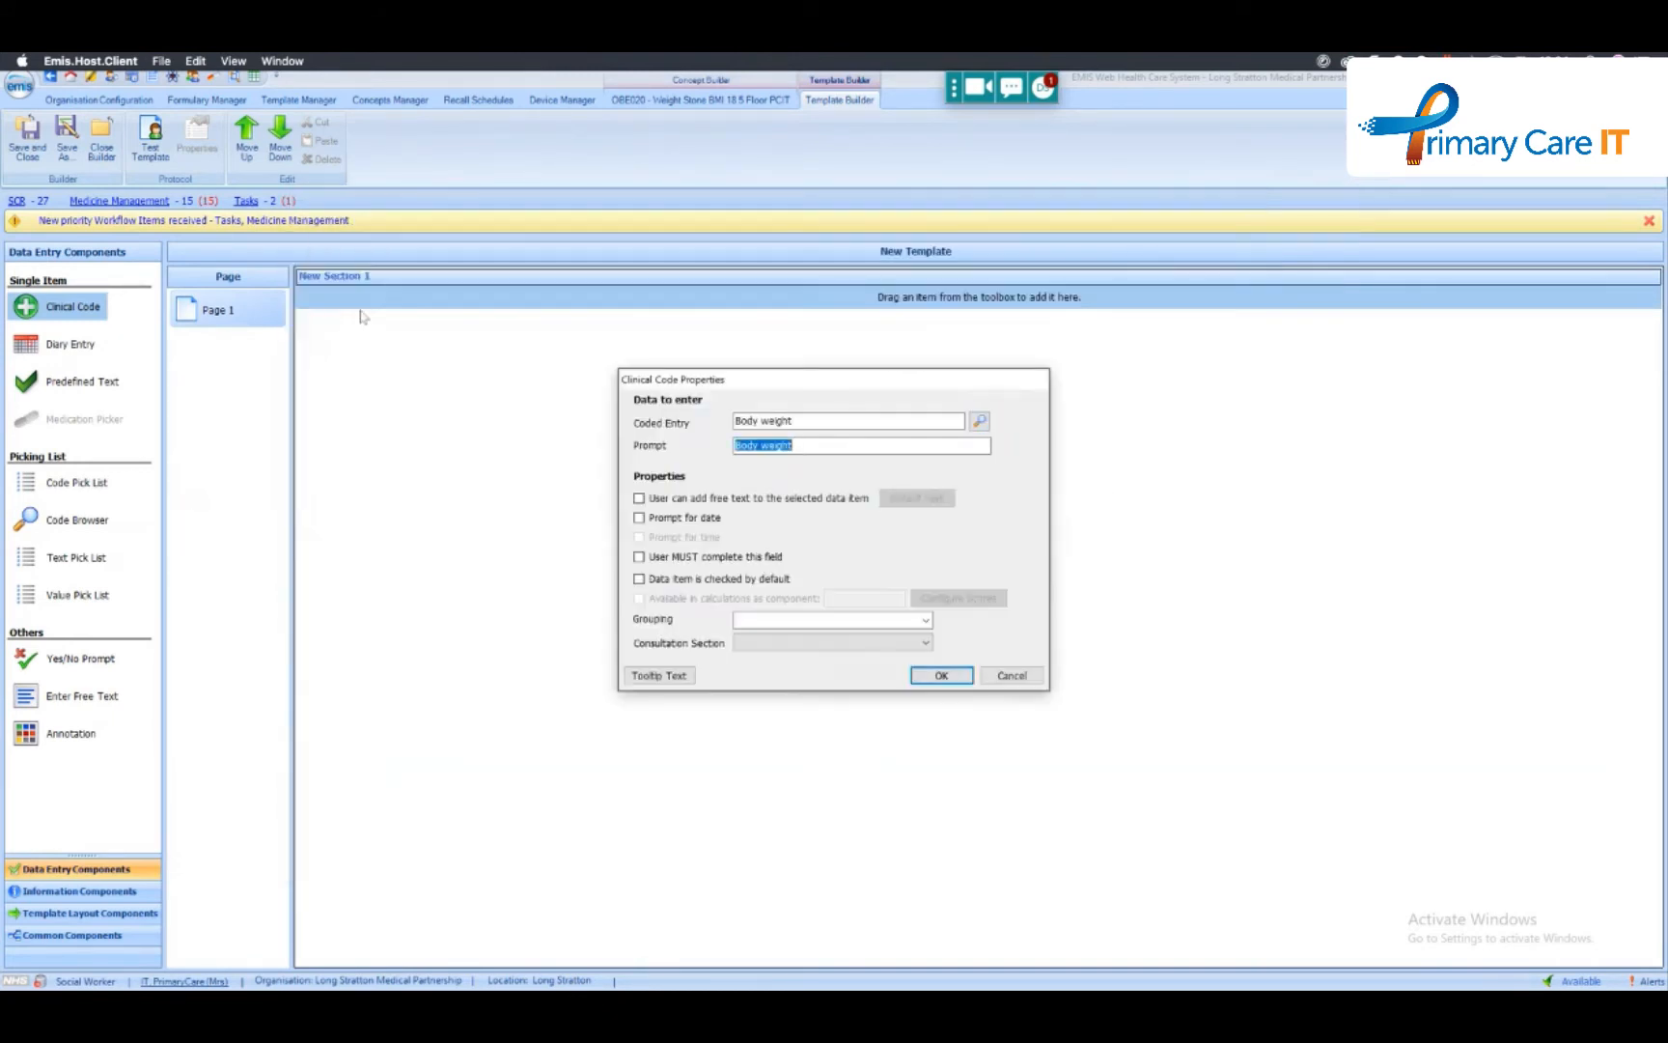
- Allow free text on the Body weight item, with the Date of concept OBE012 - Weight Pounds BMI 25 Final as default text
left_click(682, 500)
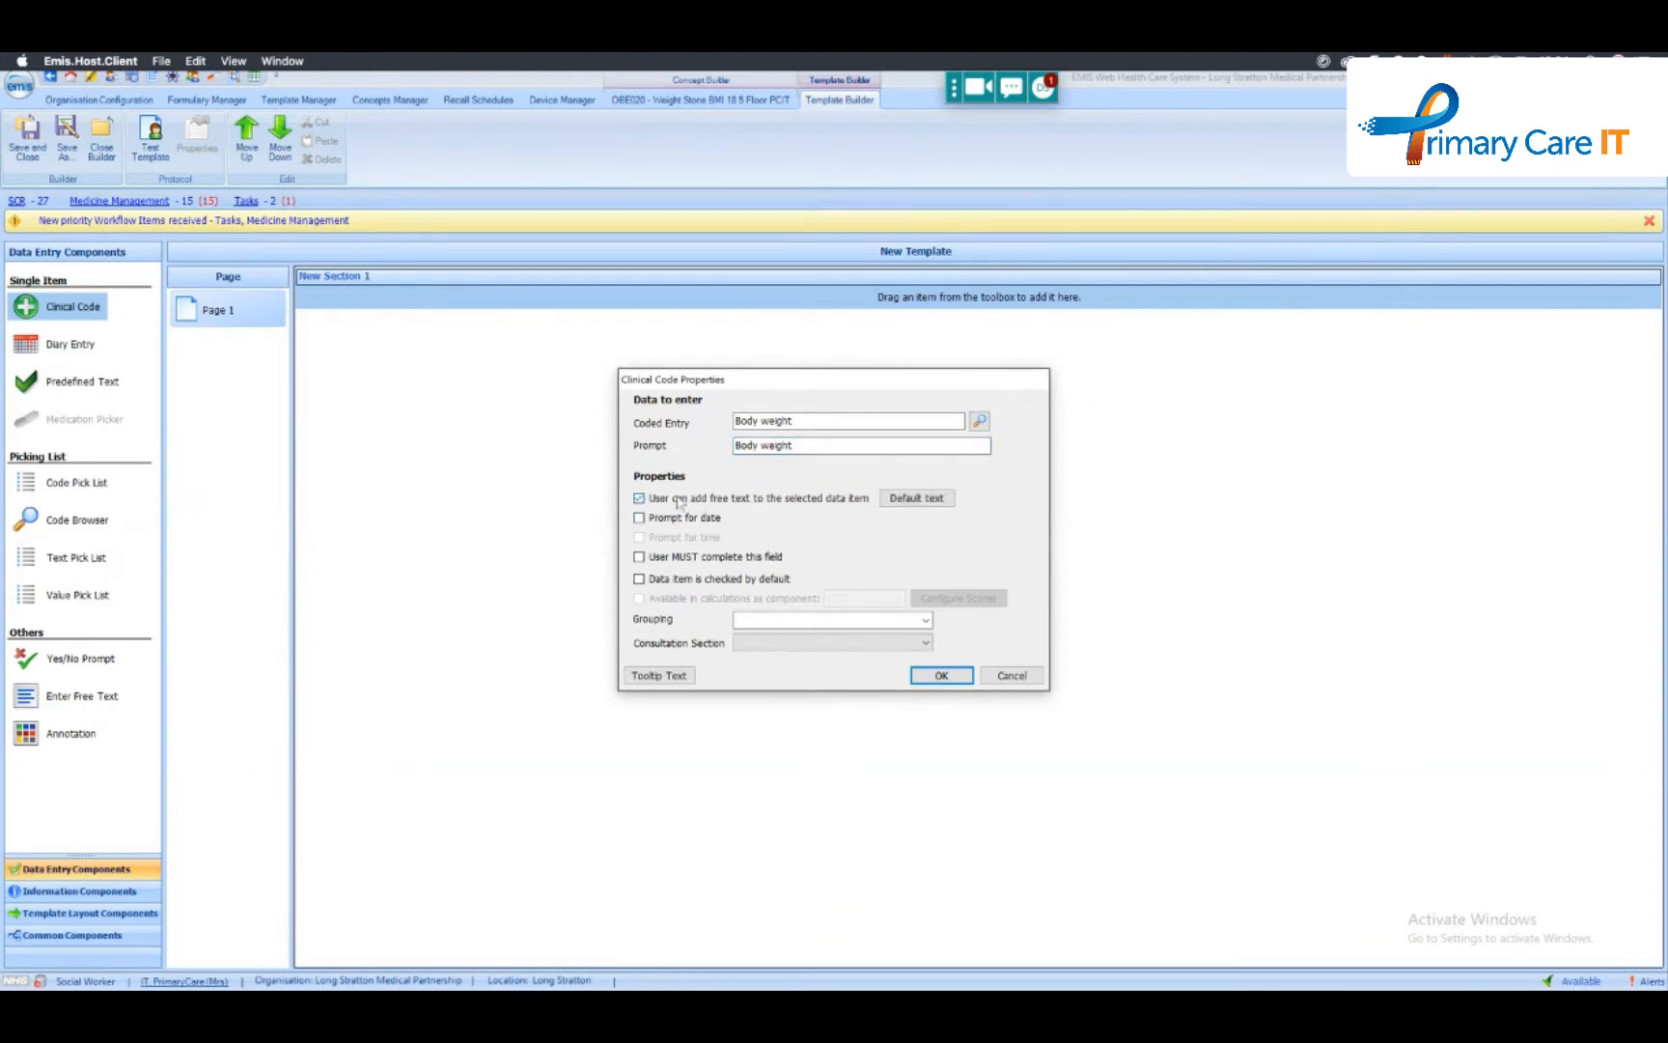
left_click(912, 498)
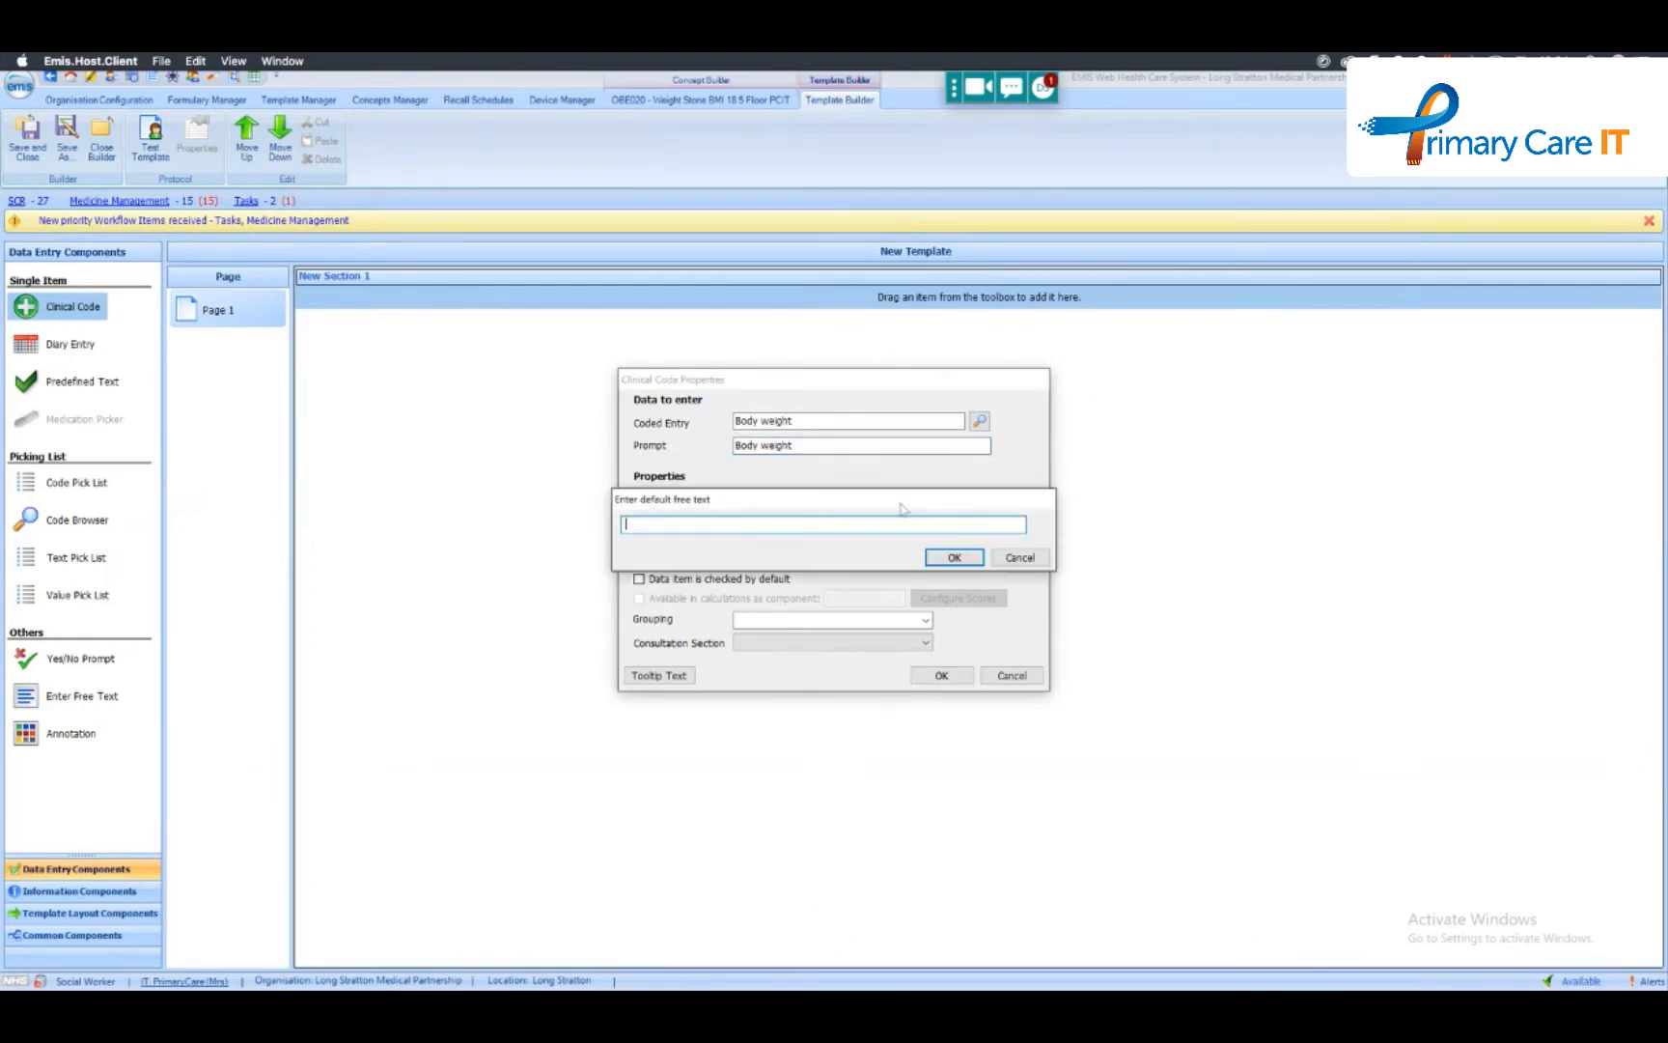
type("{")
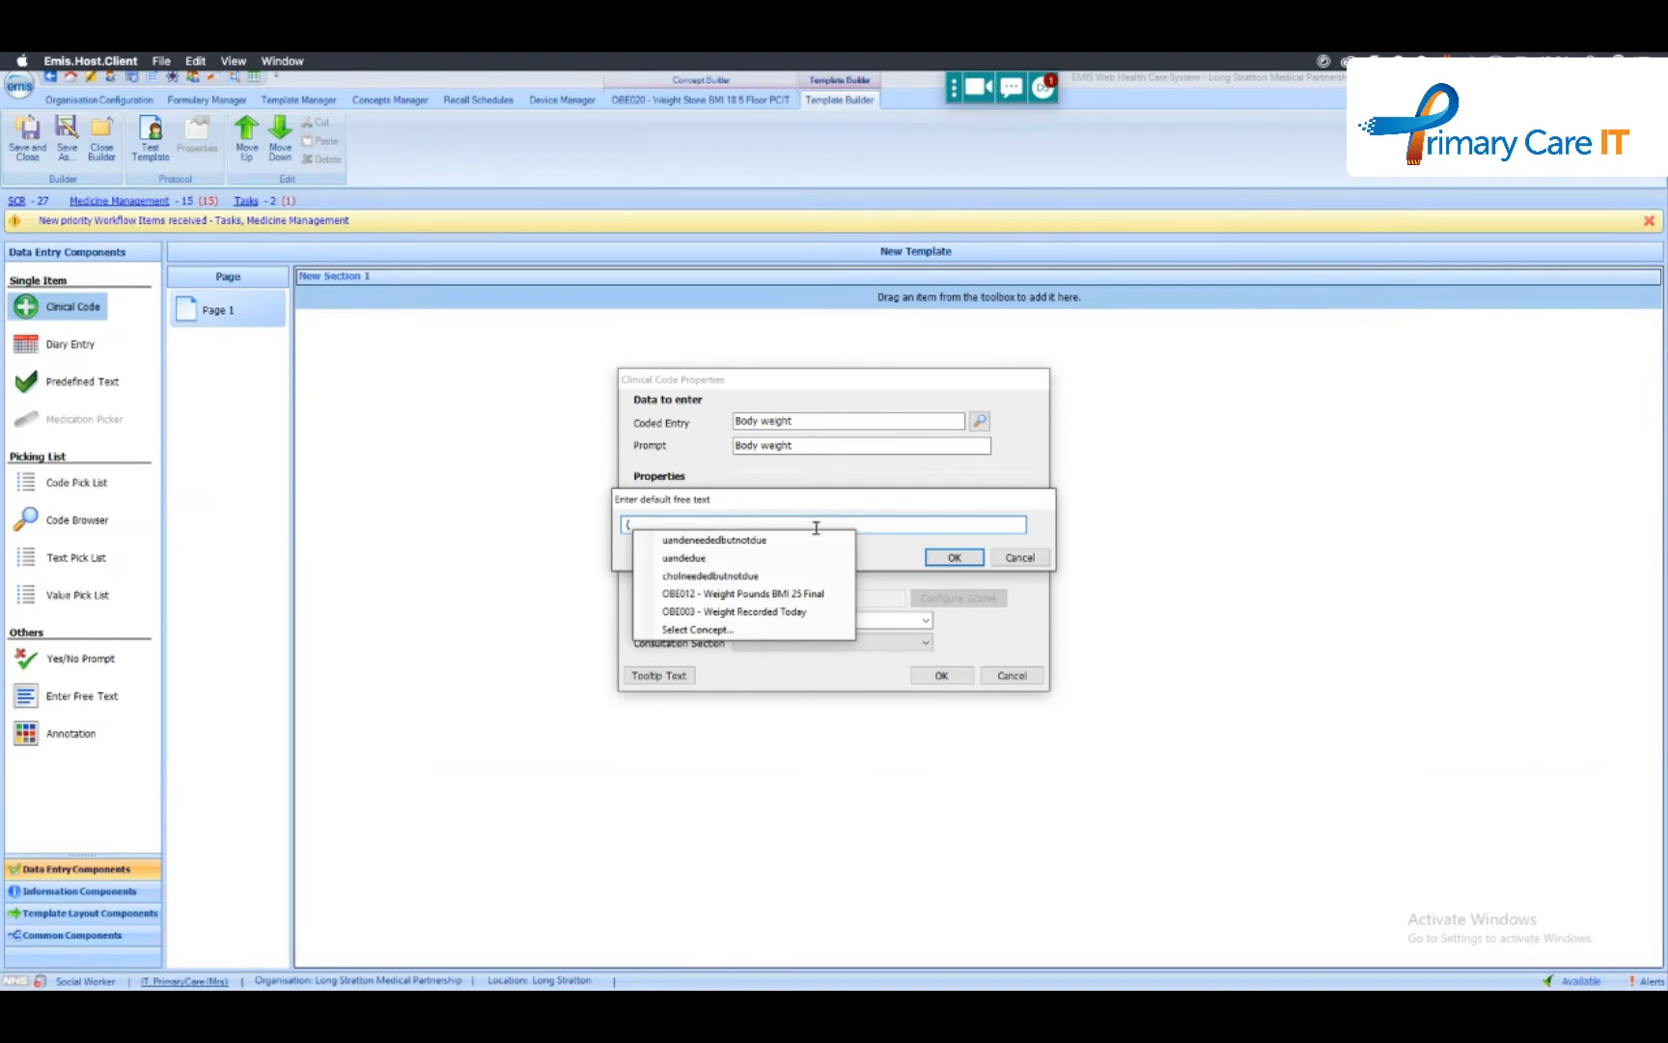
left_click(777, 594)
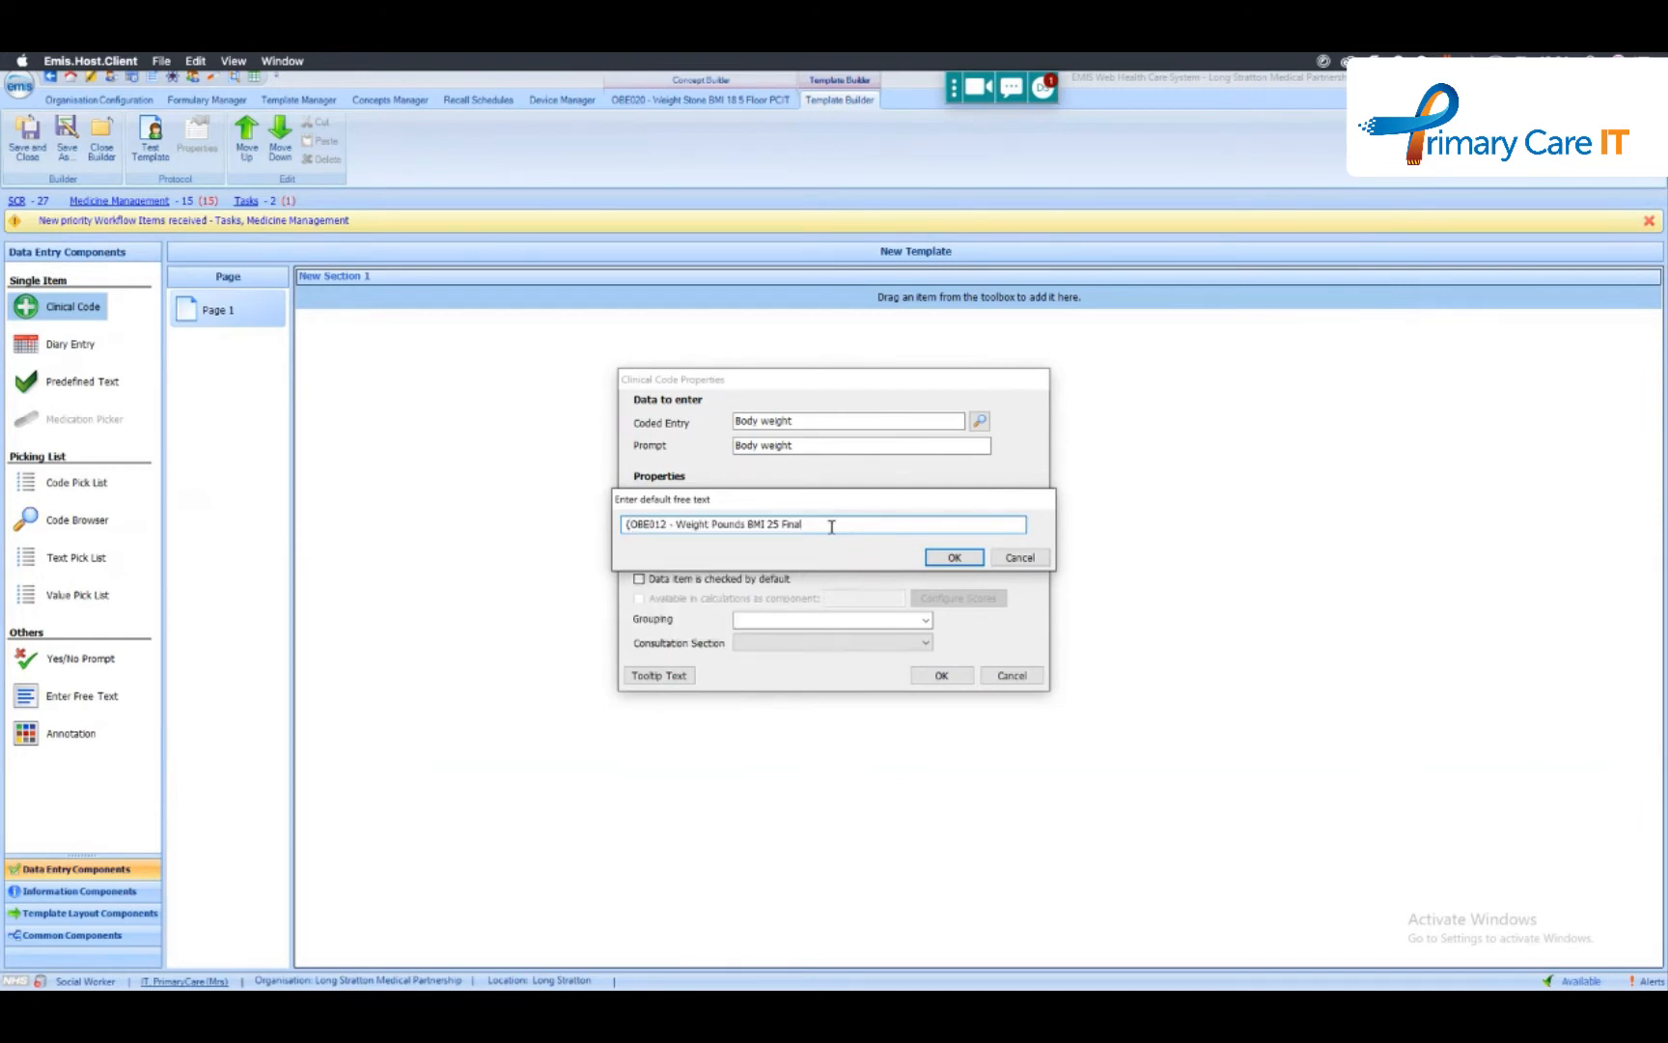
type(".")
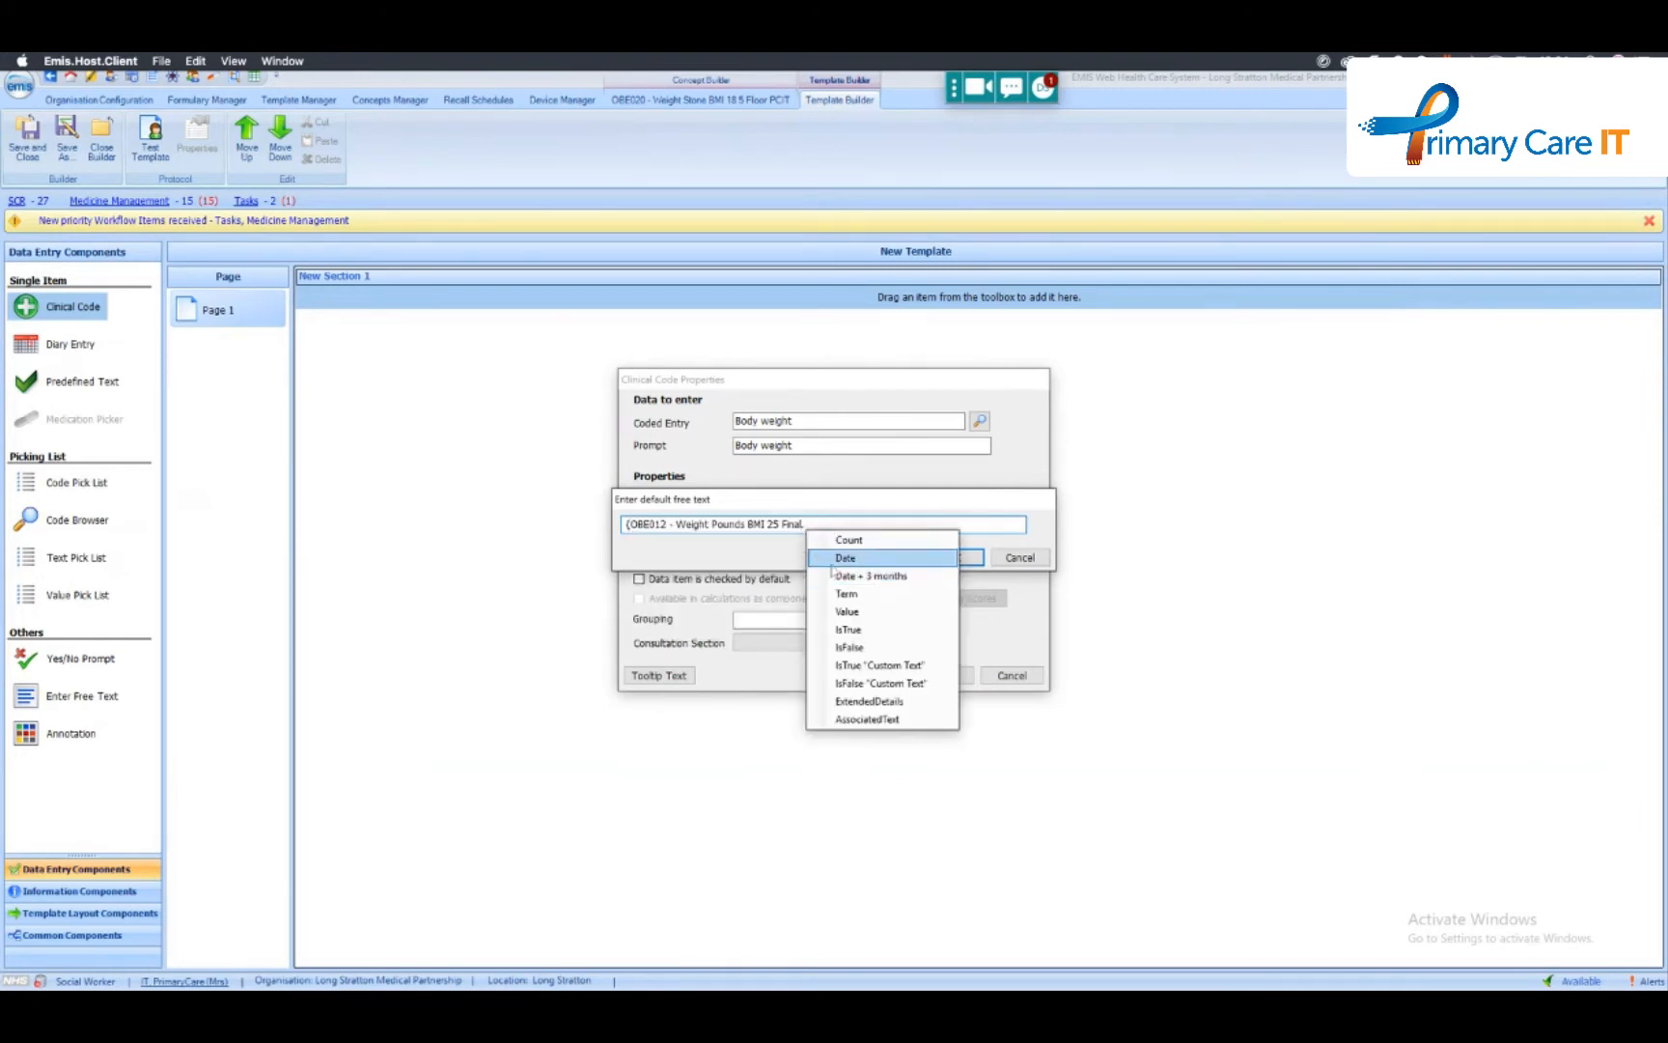
left_click(832, 558)
left_click(951, 557)
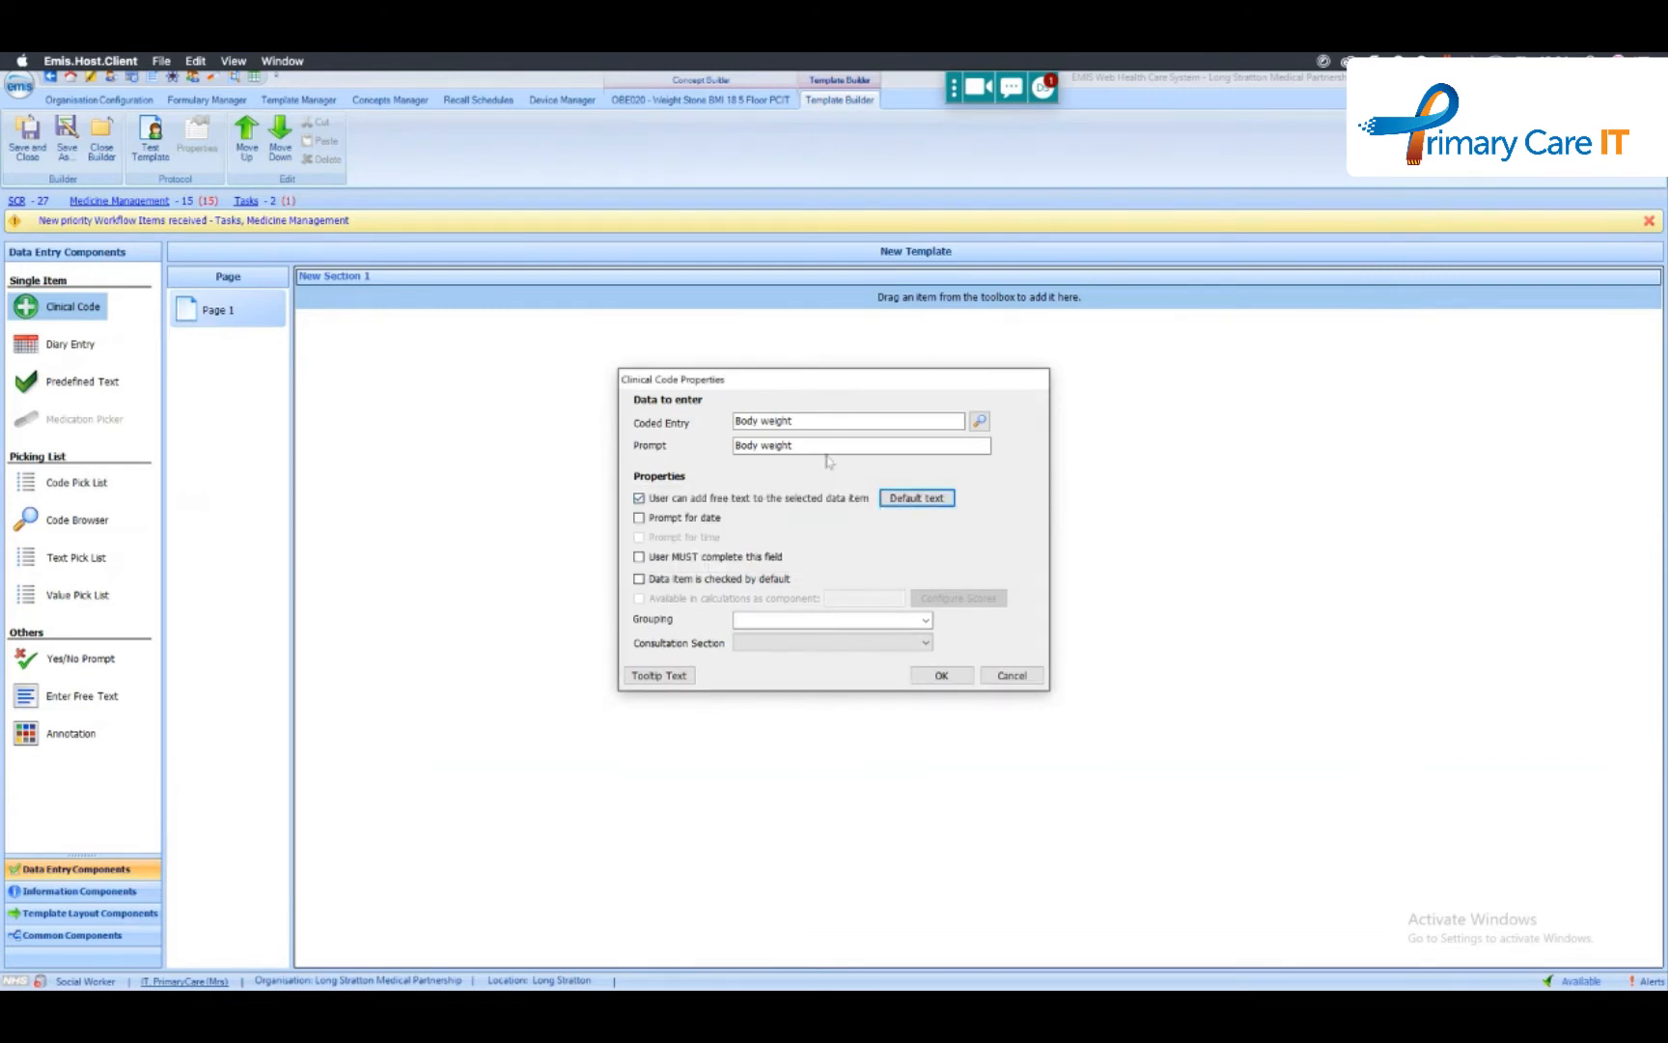
- Assign the Body weight item to the History consultation section and accept its properties
left_click(940, 676)
left_click(898, 643)
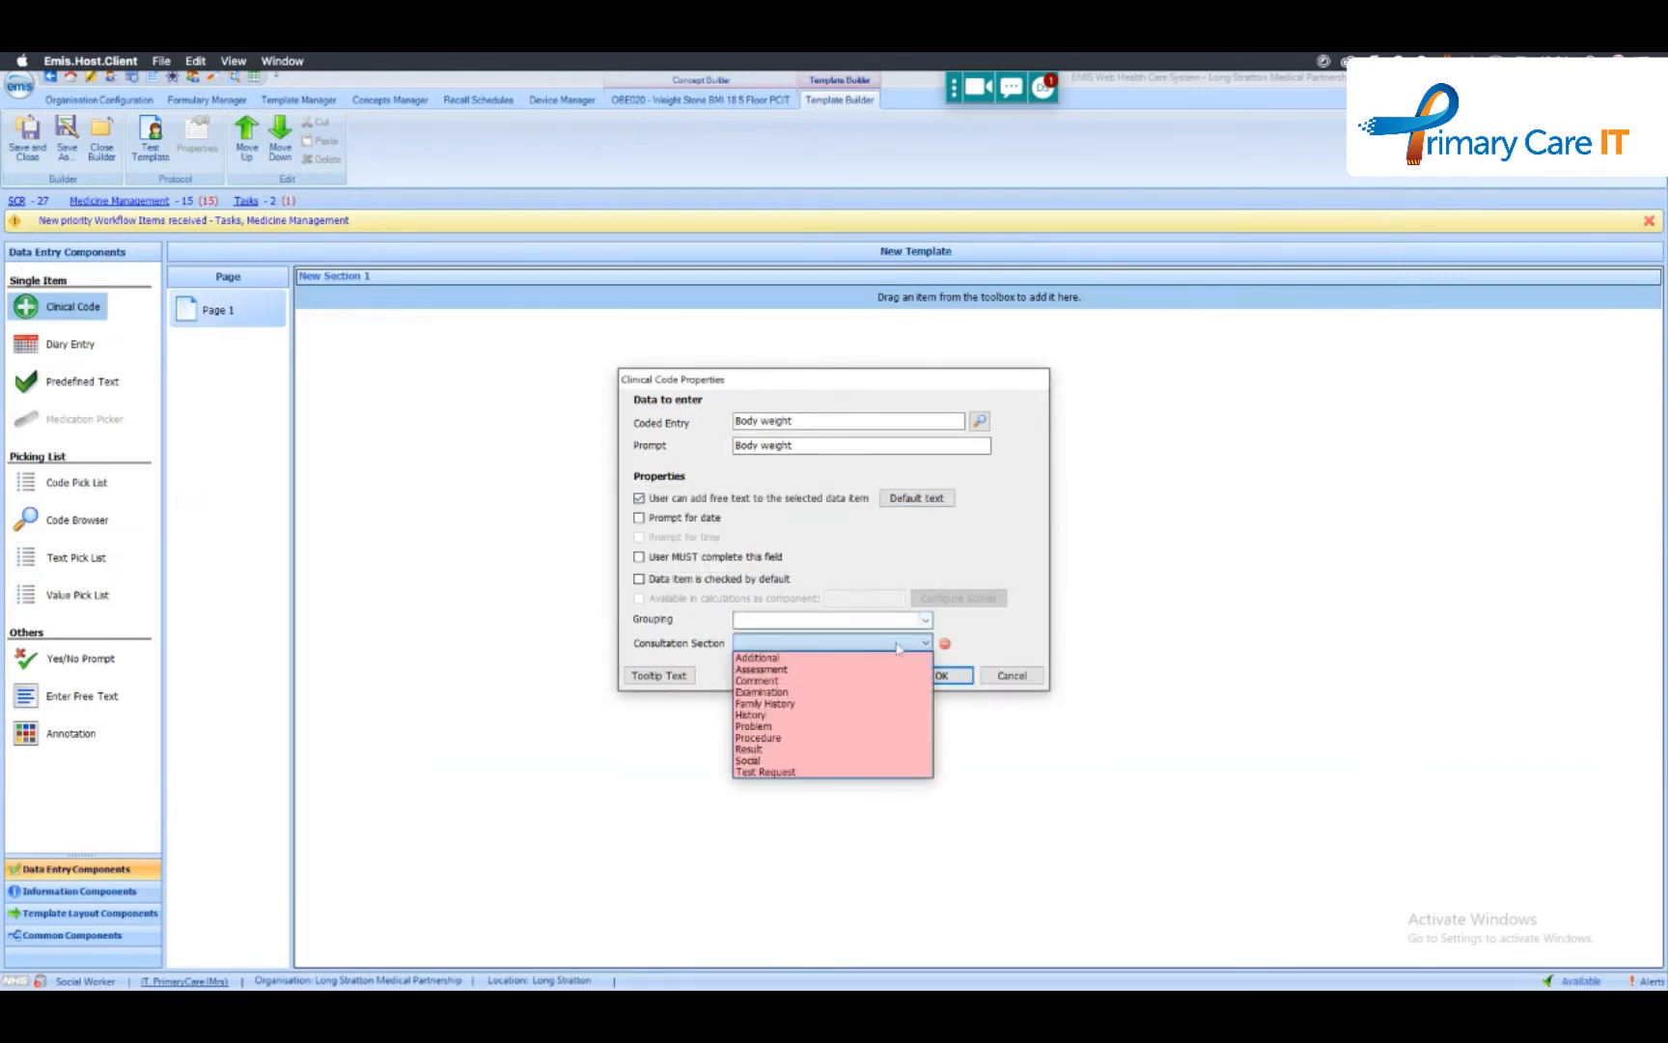
left_click(836, 716)
left_click(941, 676)
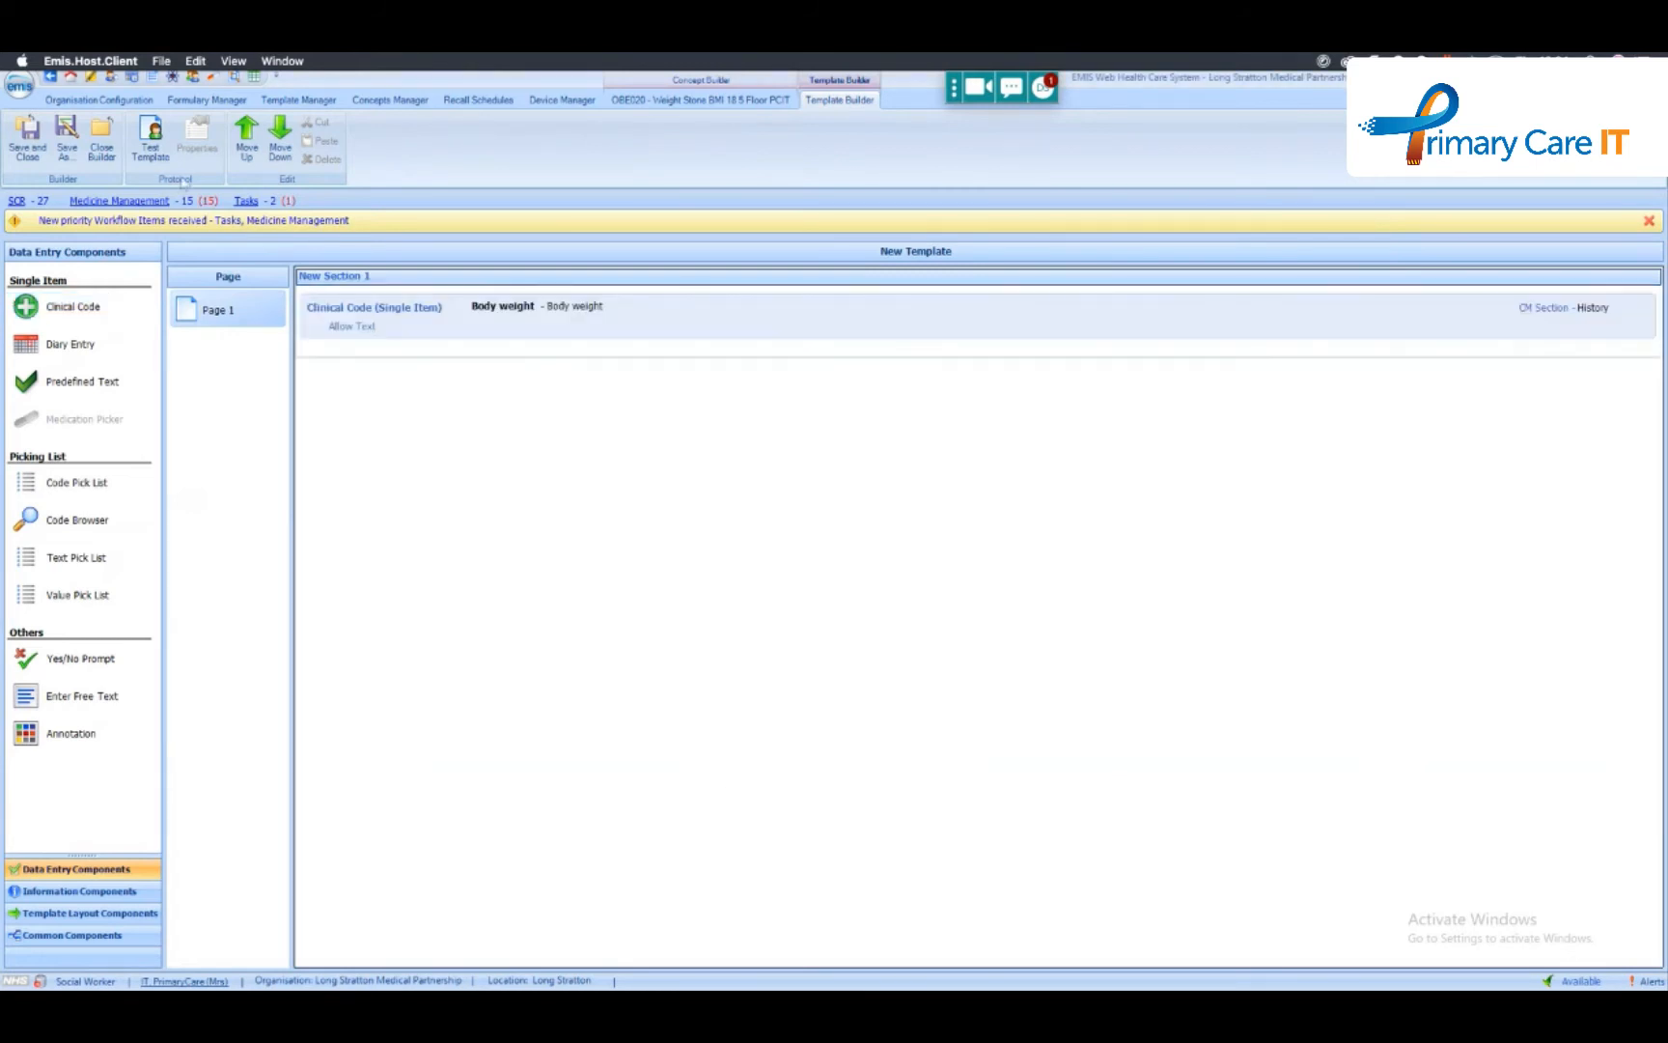
- Test the template with a body weight of 68 kg and cancel the test run
left_click(149, 135)
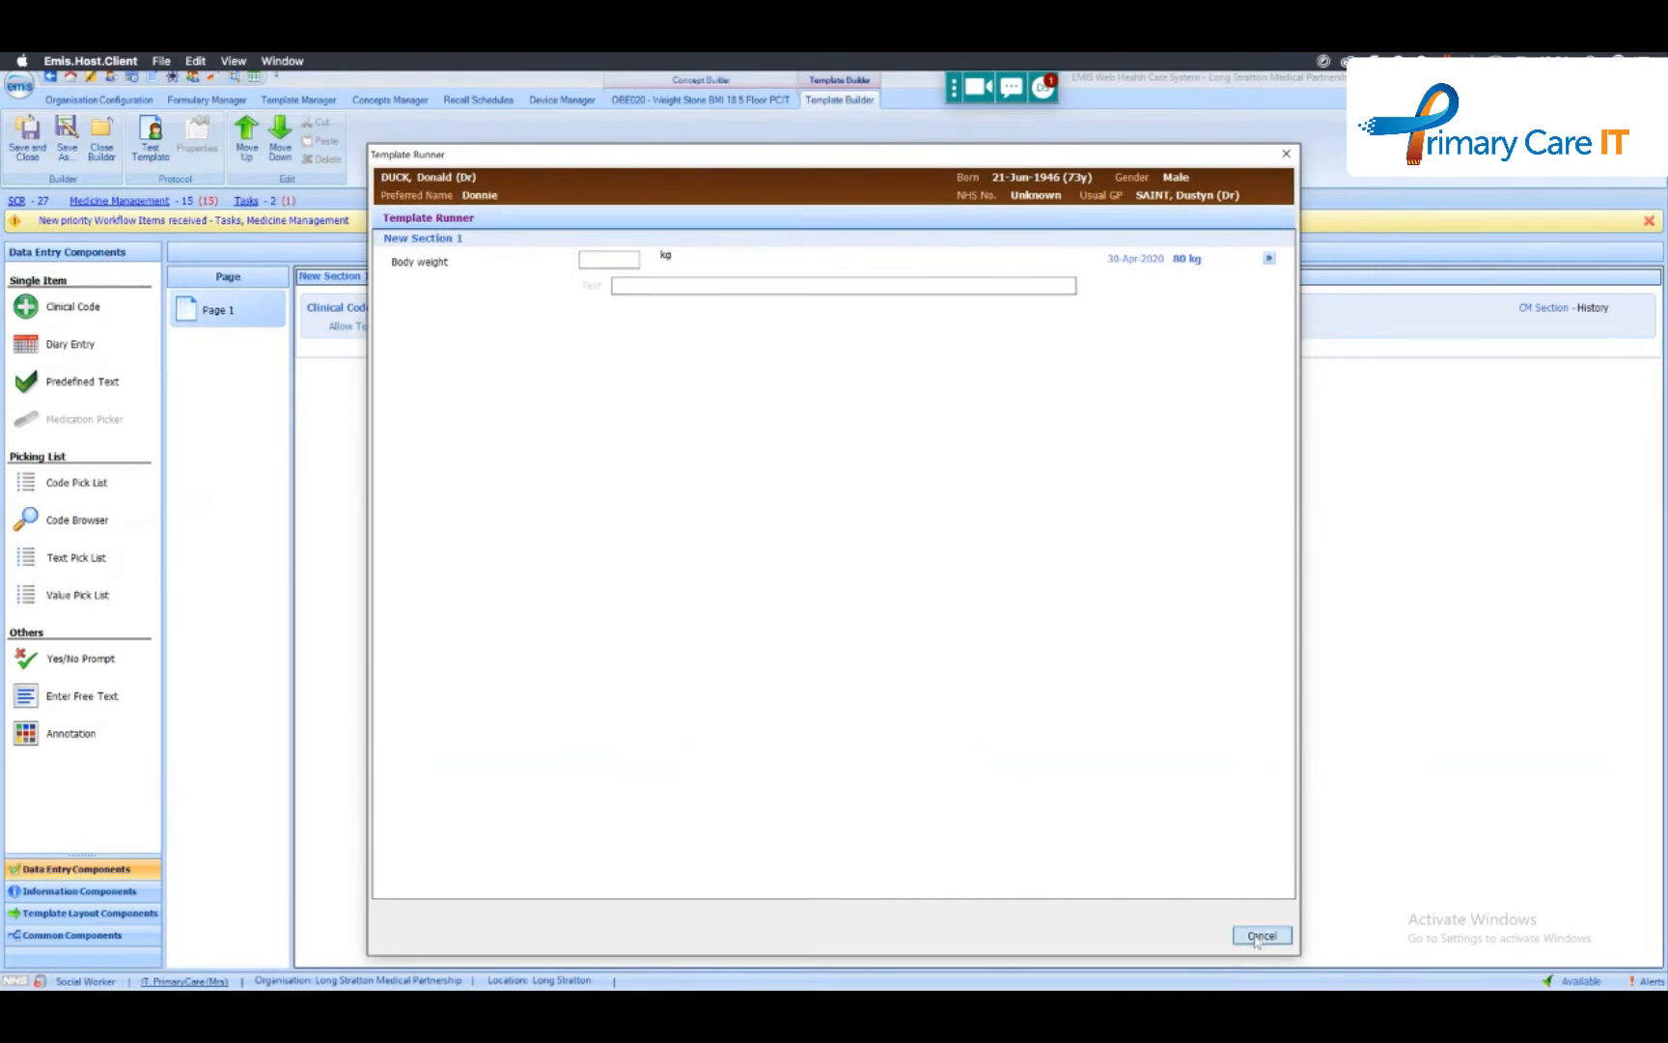
left_click(617, 262)
type("68")
left_click(1262, 935)
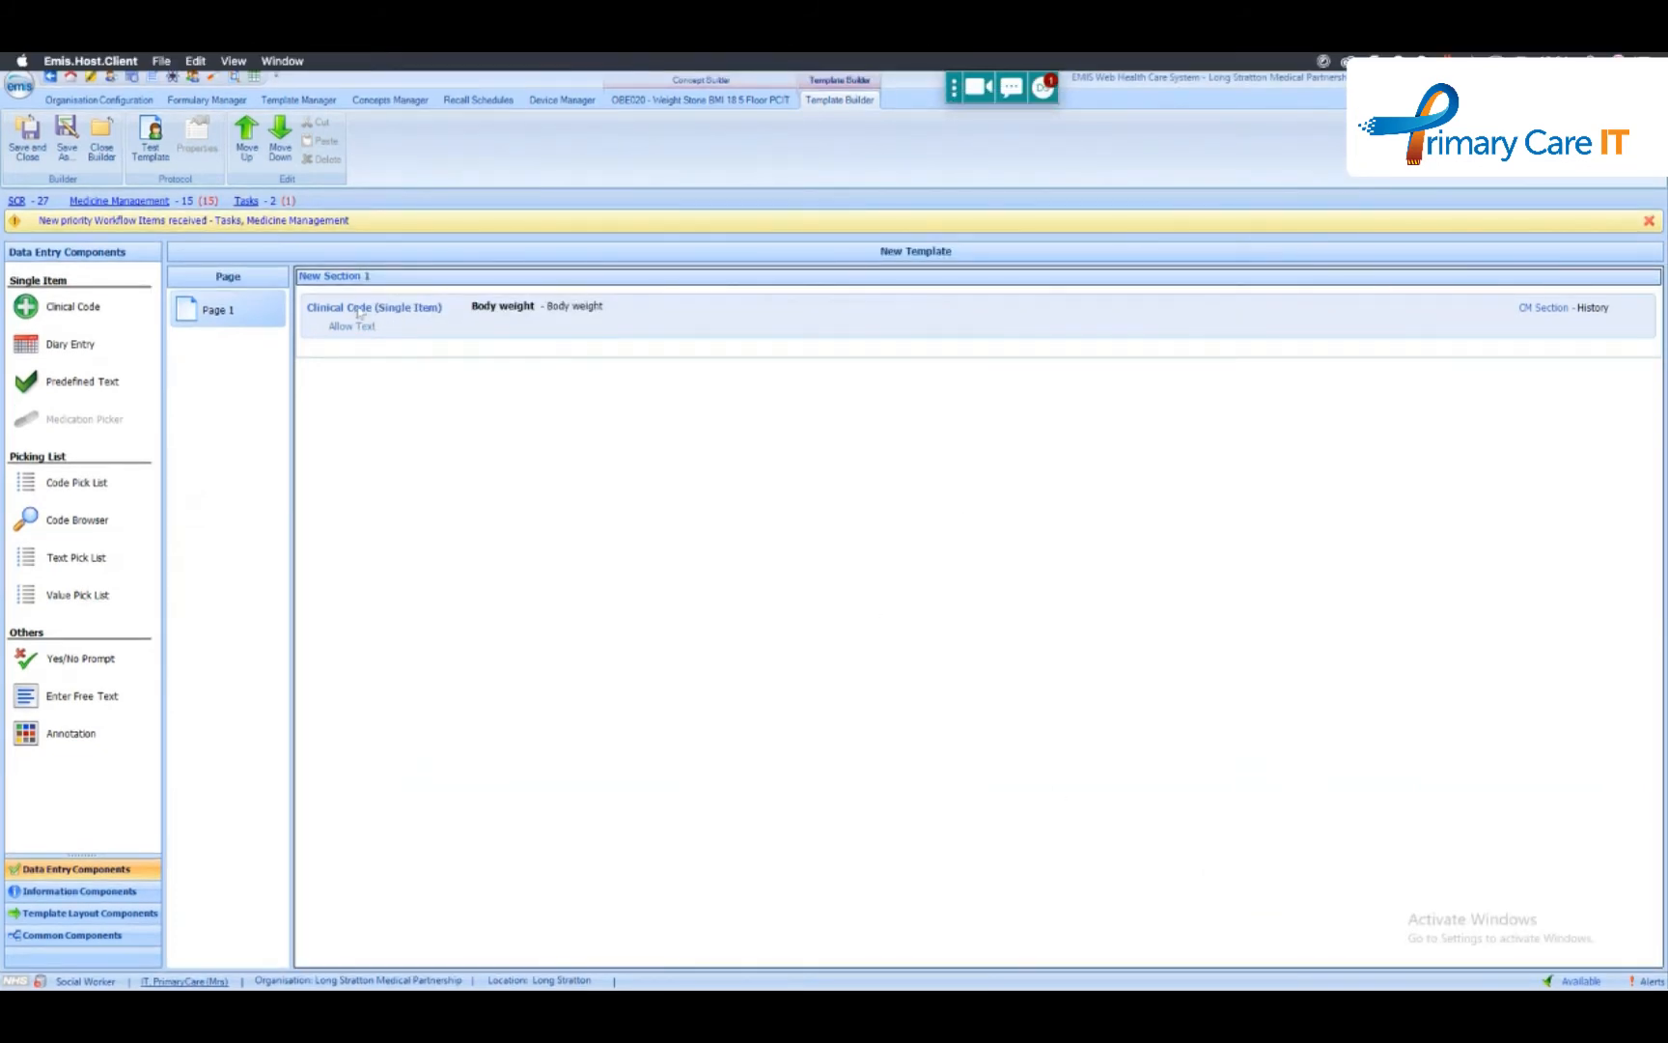
- Save the template as TEST in the !PCITWebinar folder and close the builder
left_click(29, 154)
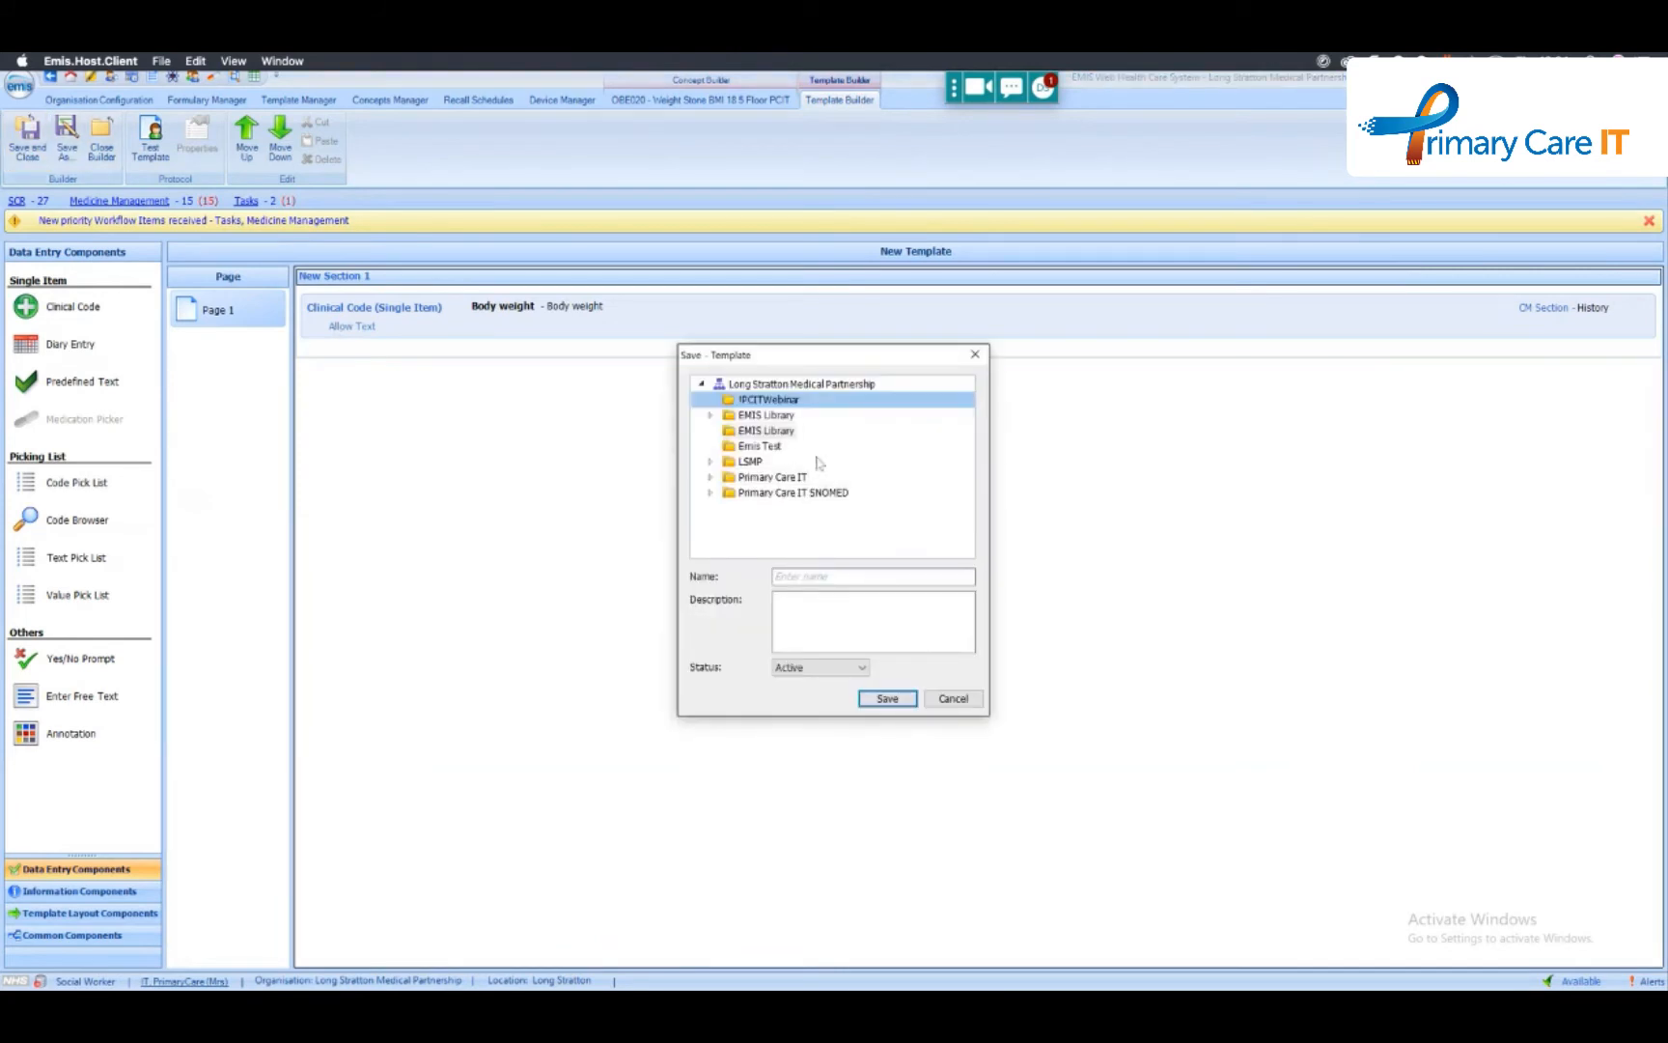
left_click(857, 579)
type("TEST")
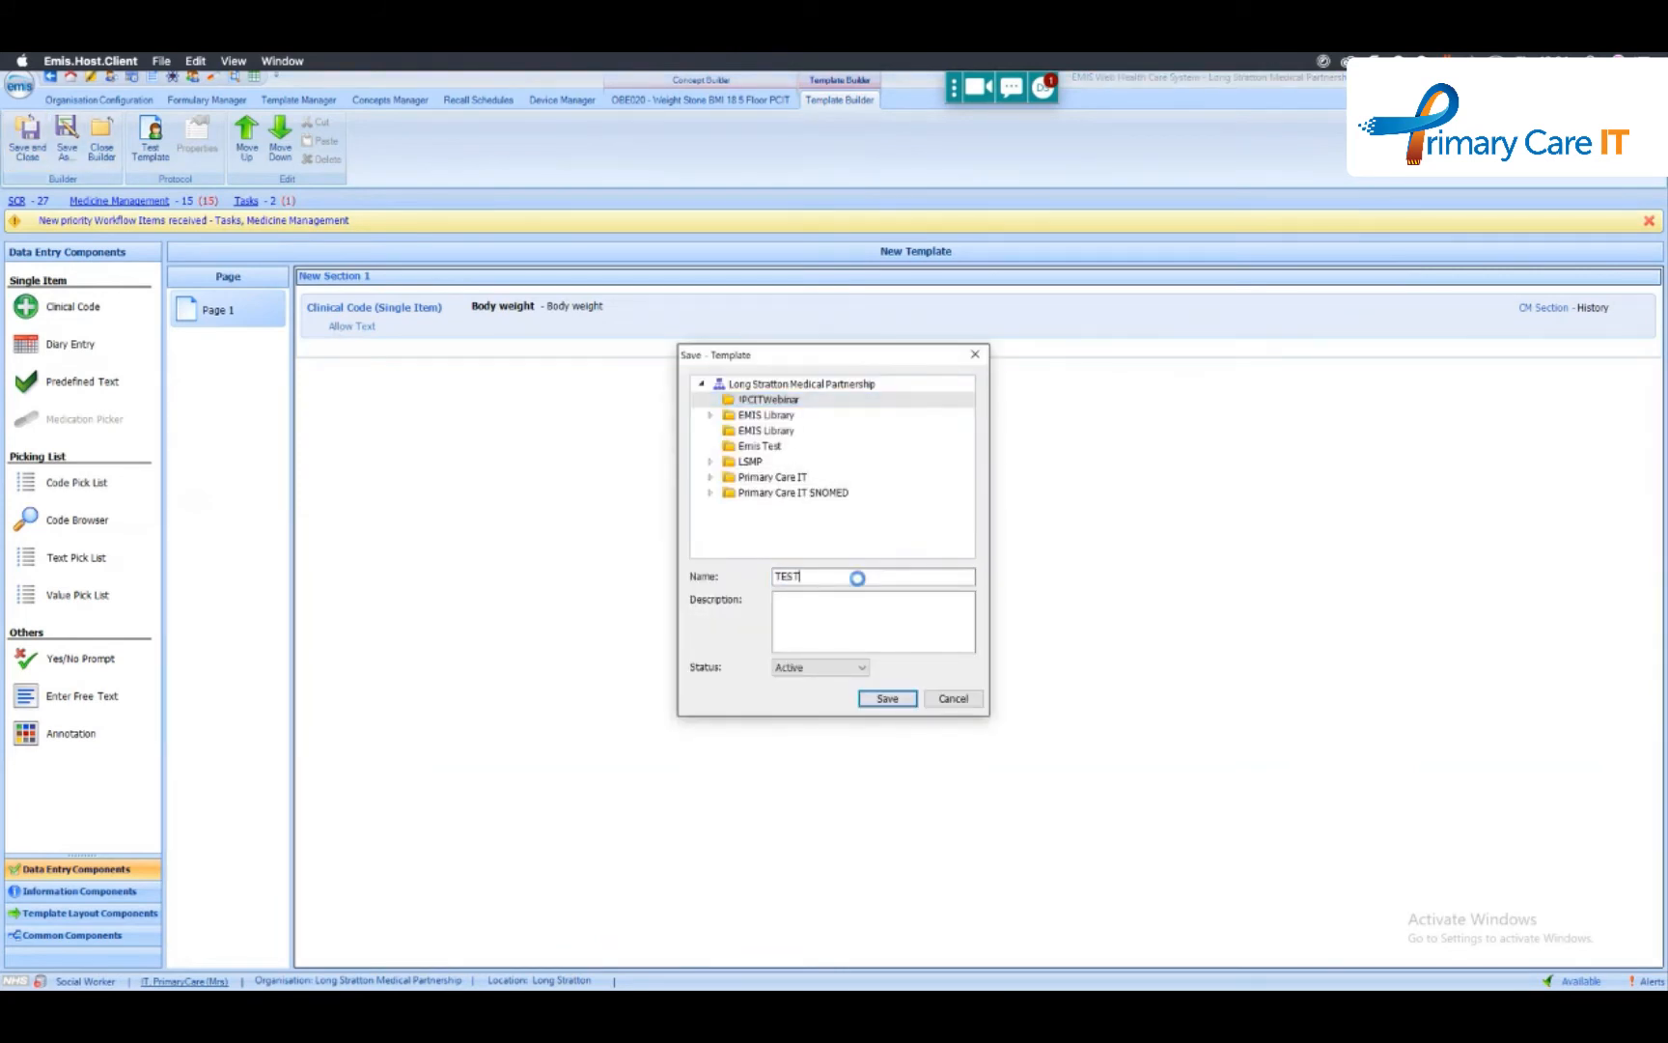
key("Return")
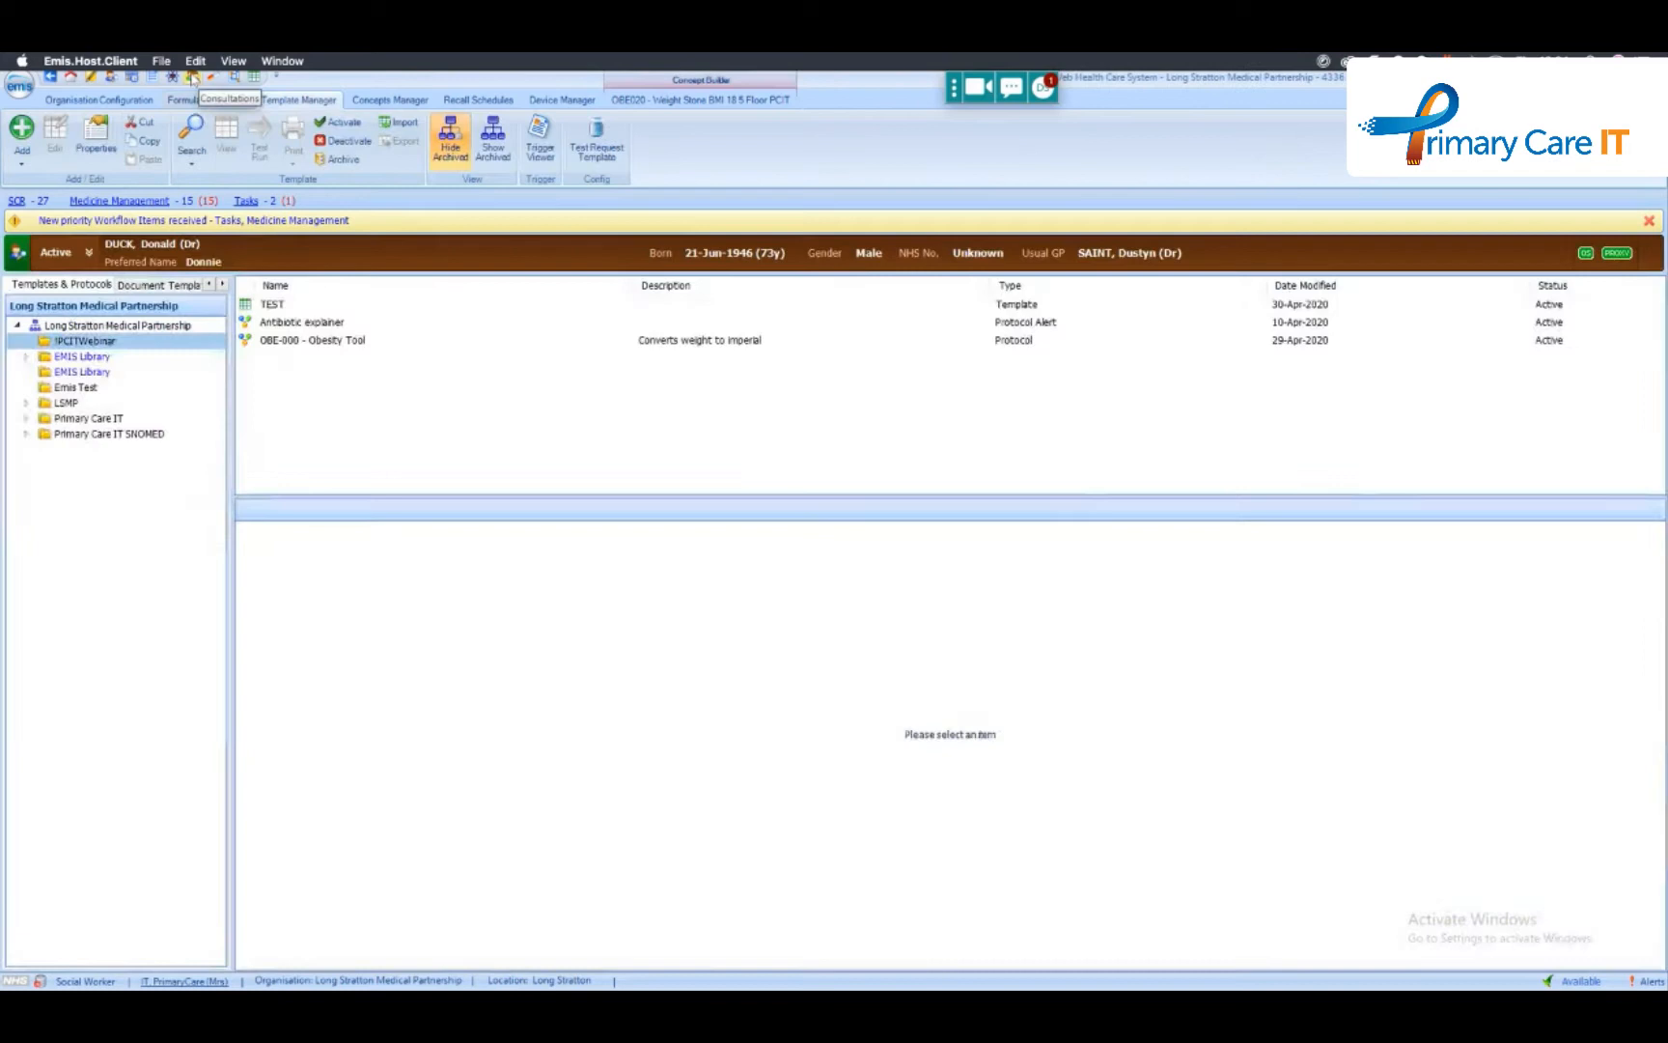
- Start a new consultation in the patient's record and dismiss the multiple choice question prompt
left_click(193, 79)
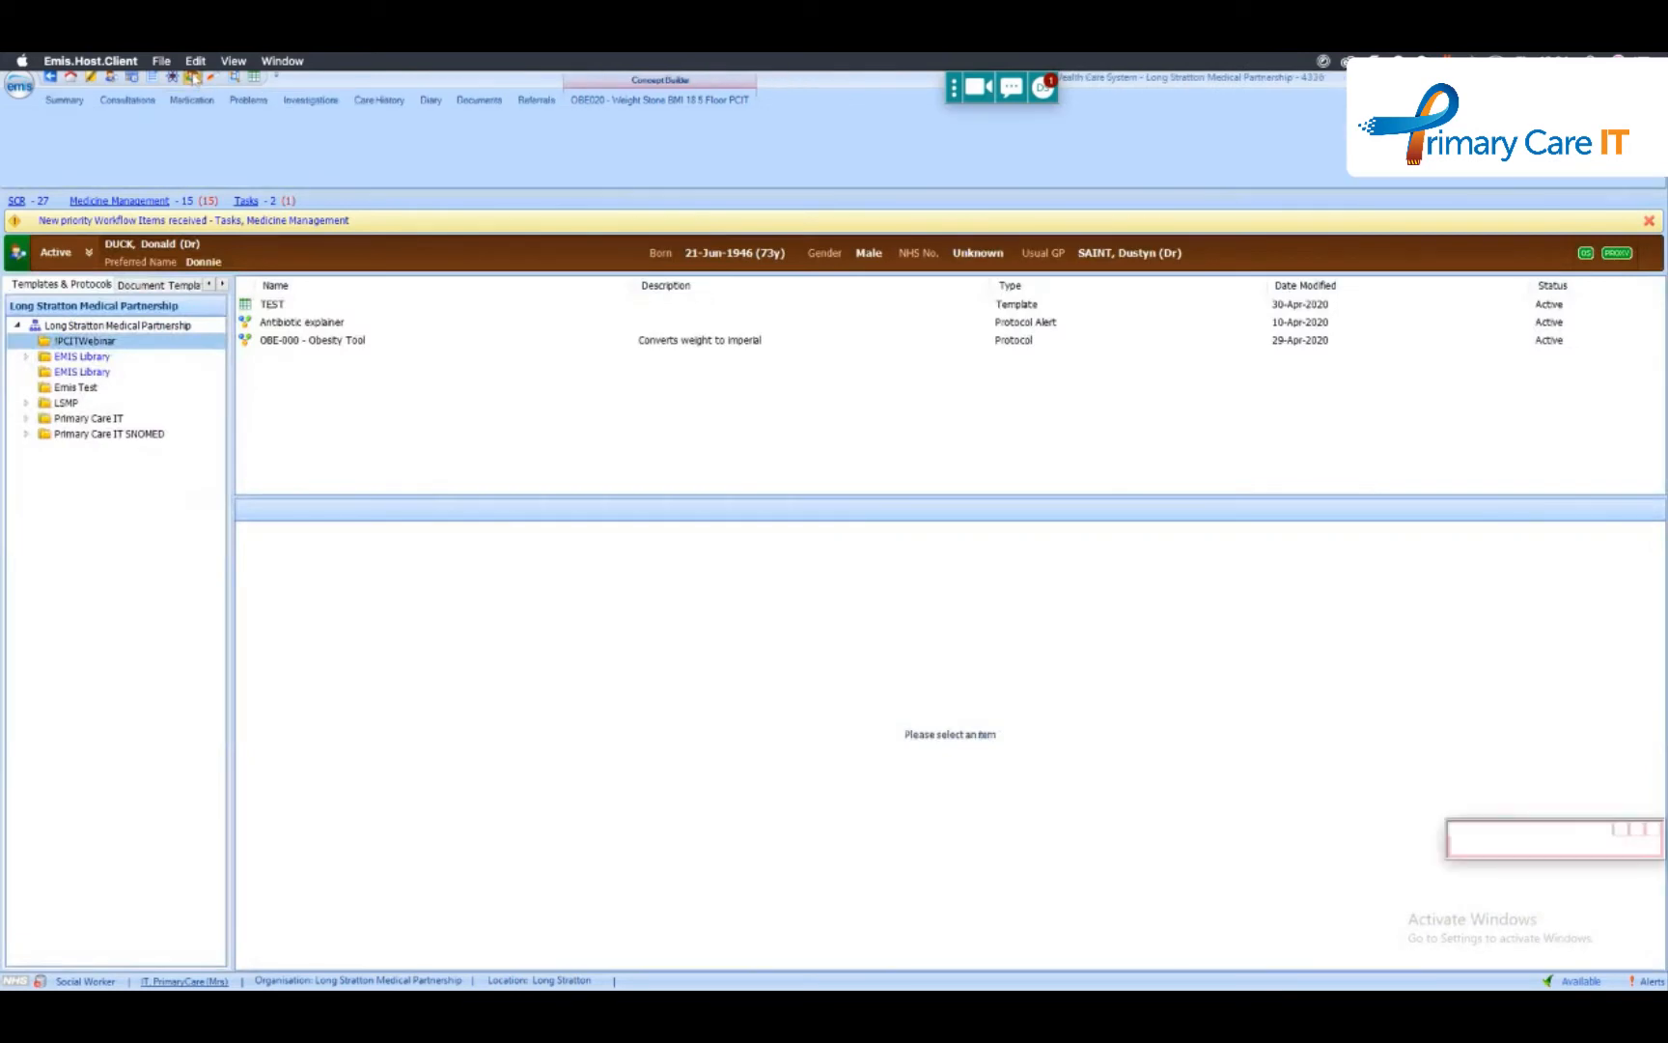
left_click(23, 154)
left_click(29, 180)
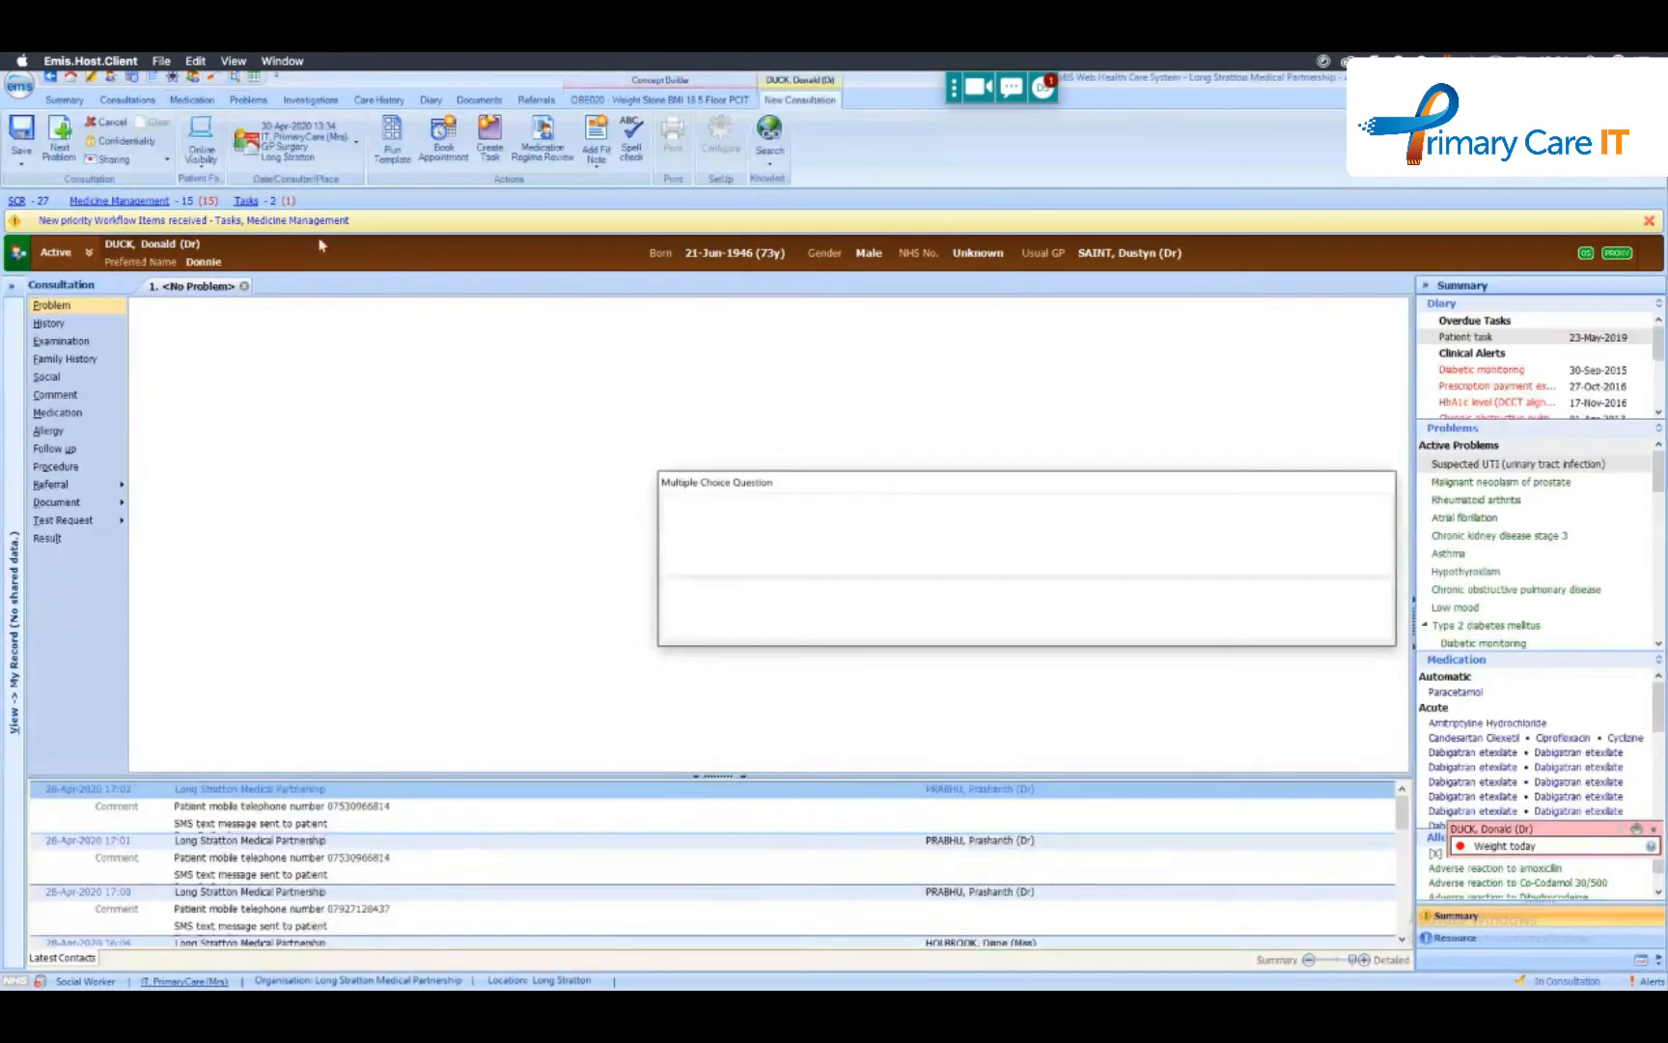
left_click(737, 590)
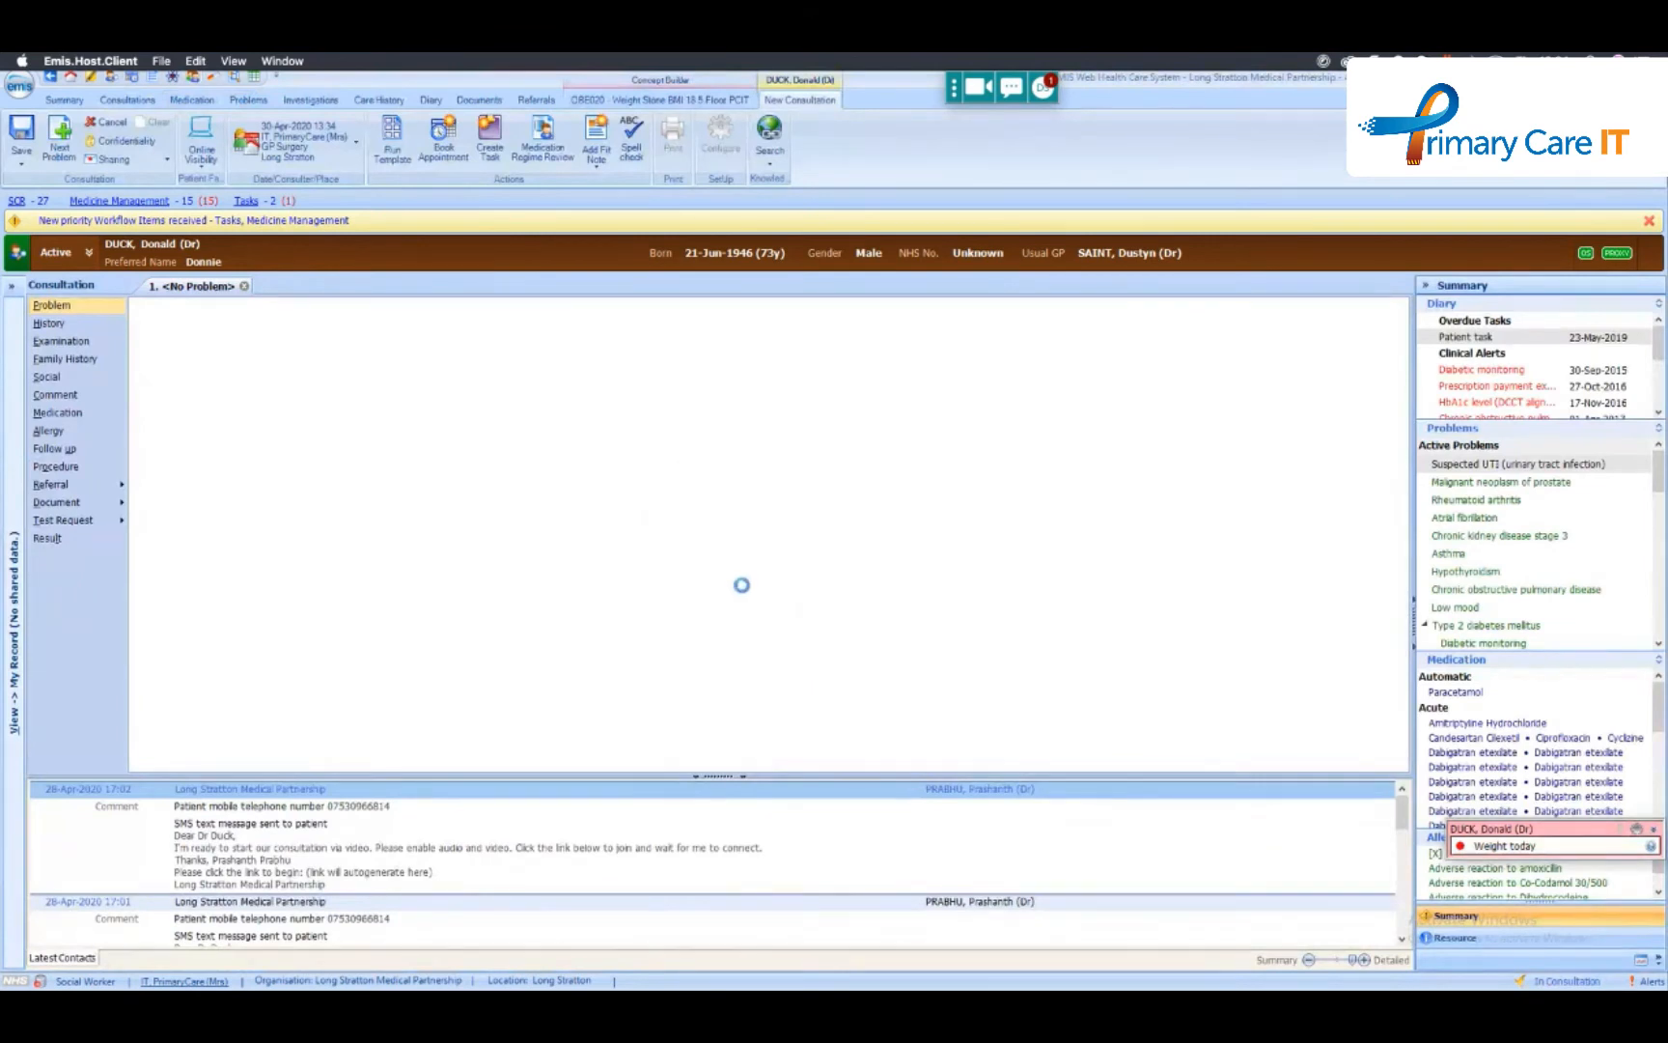
left_click(1016, 629)
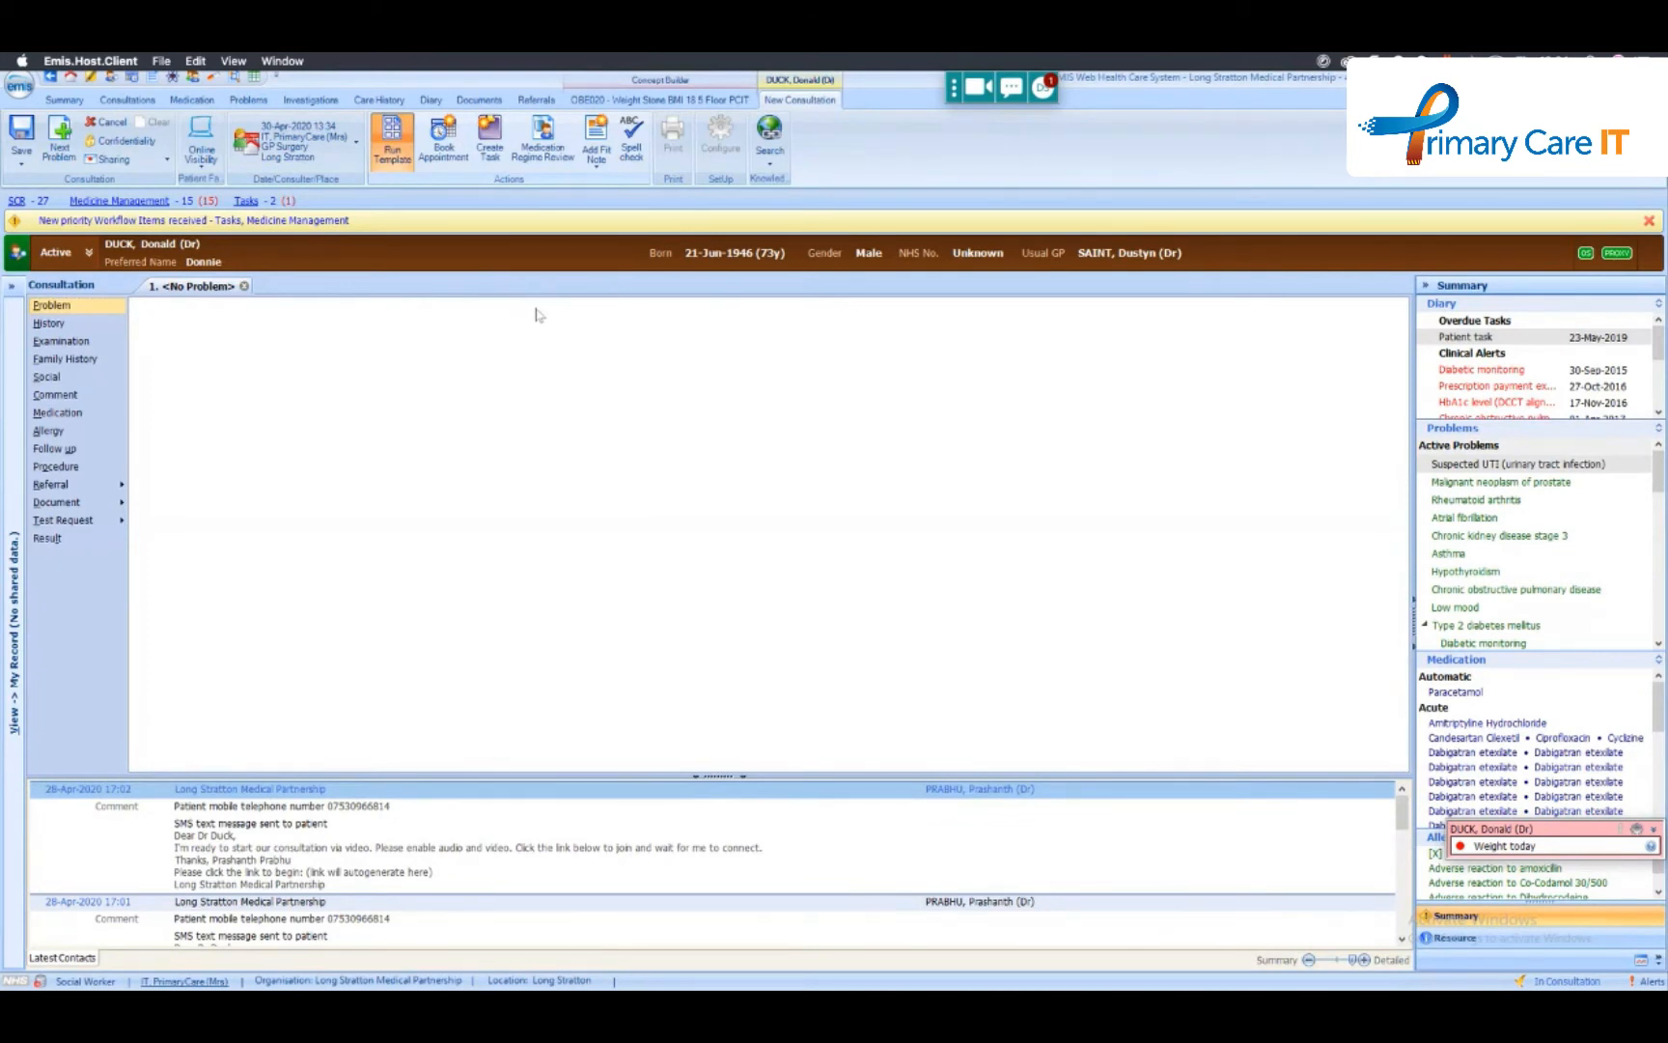
- Run the TEST template from the !PCITWebinar folder in the consultation and try a body weight of 63 kg
left_click(784, 391)
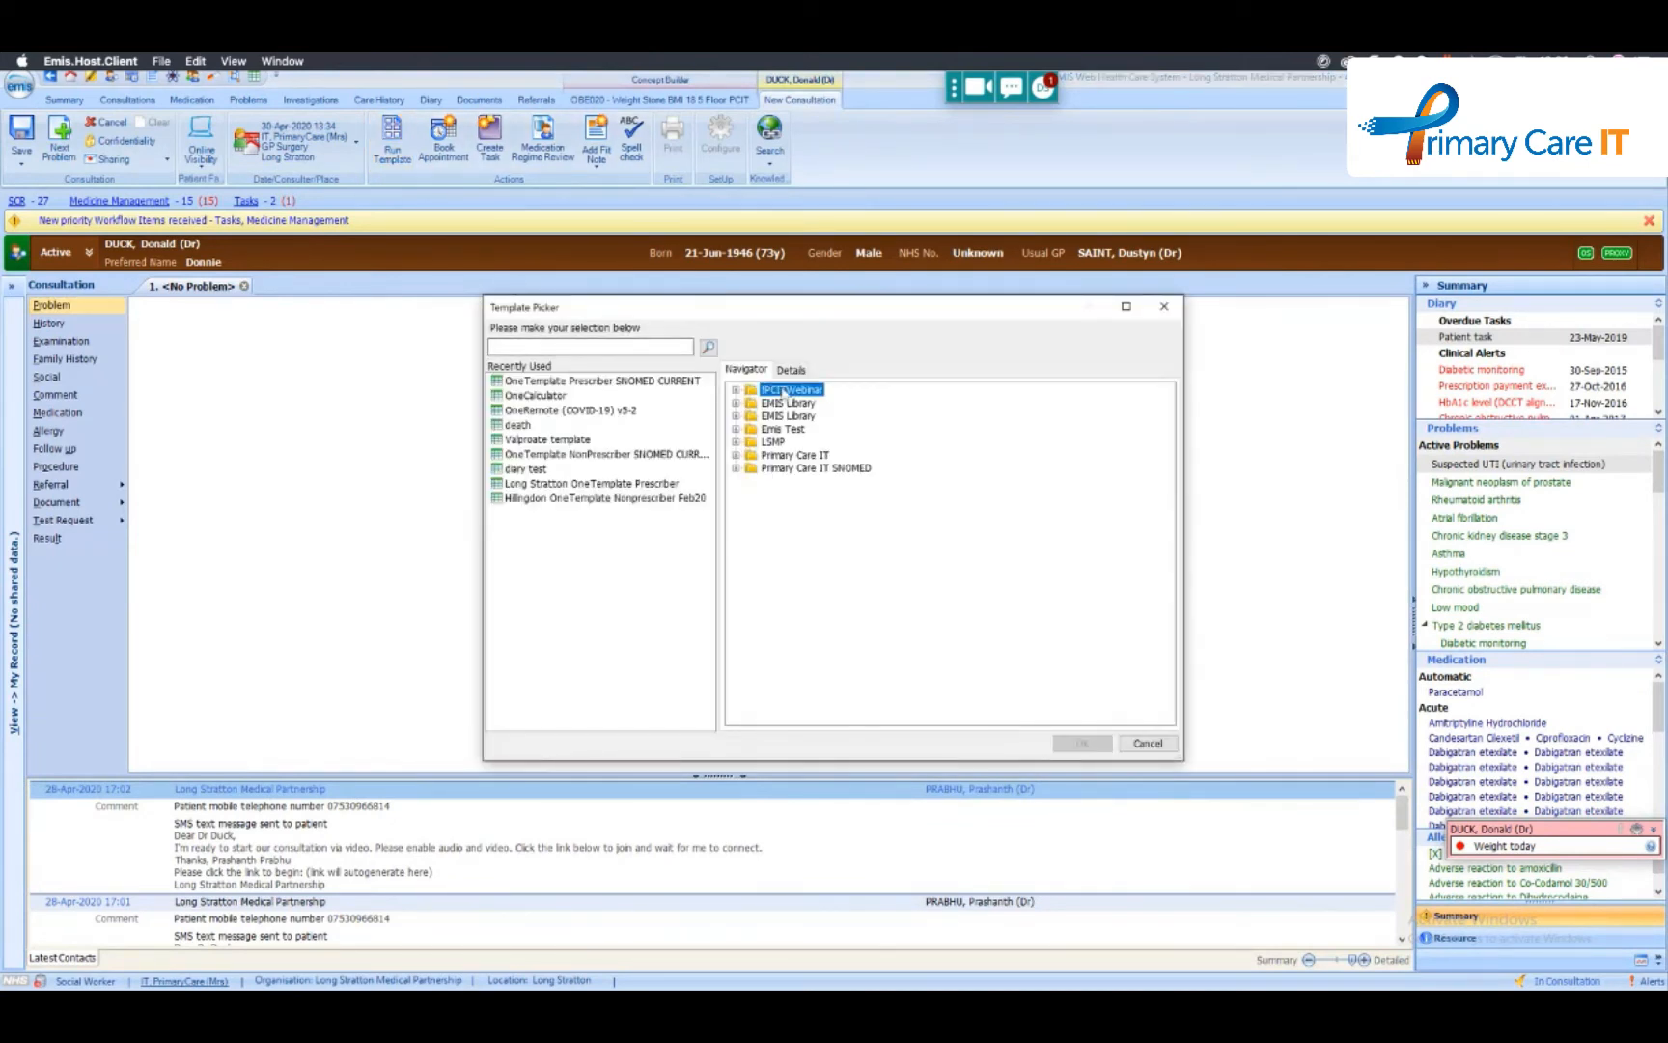
double_click(784, 391)
double_click(786, 403)
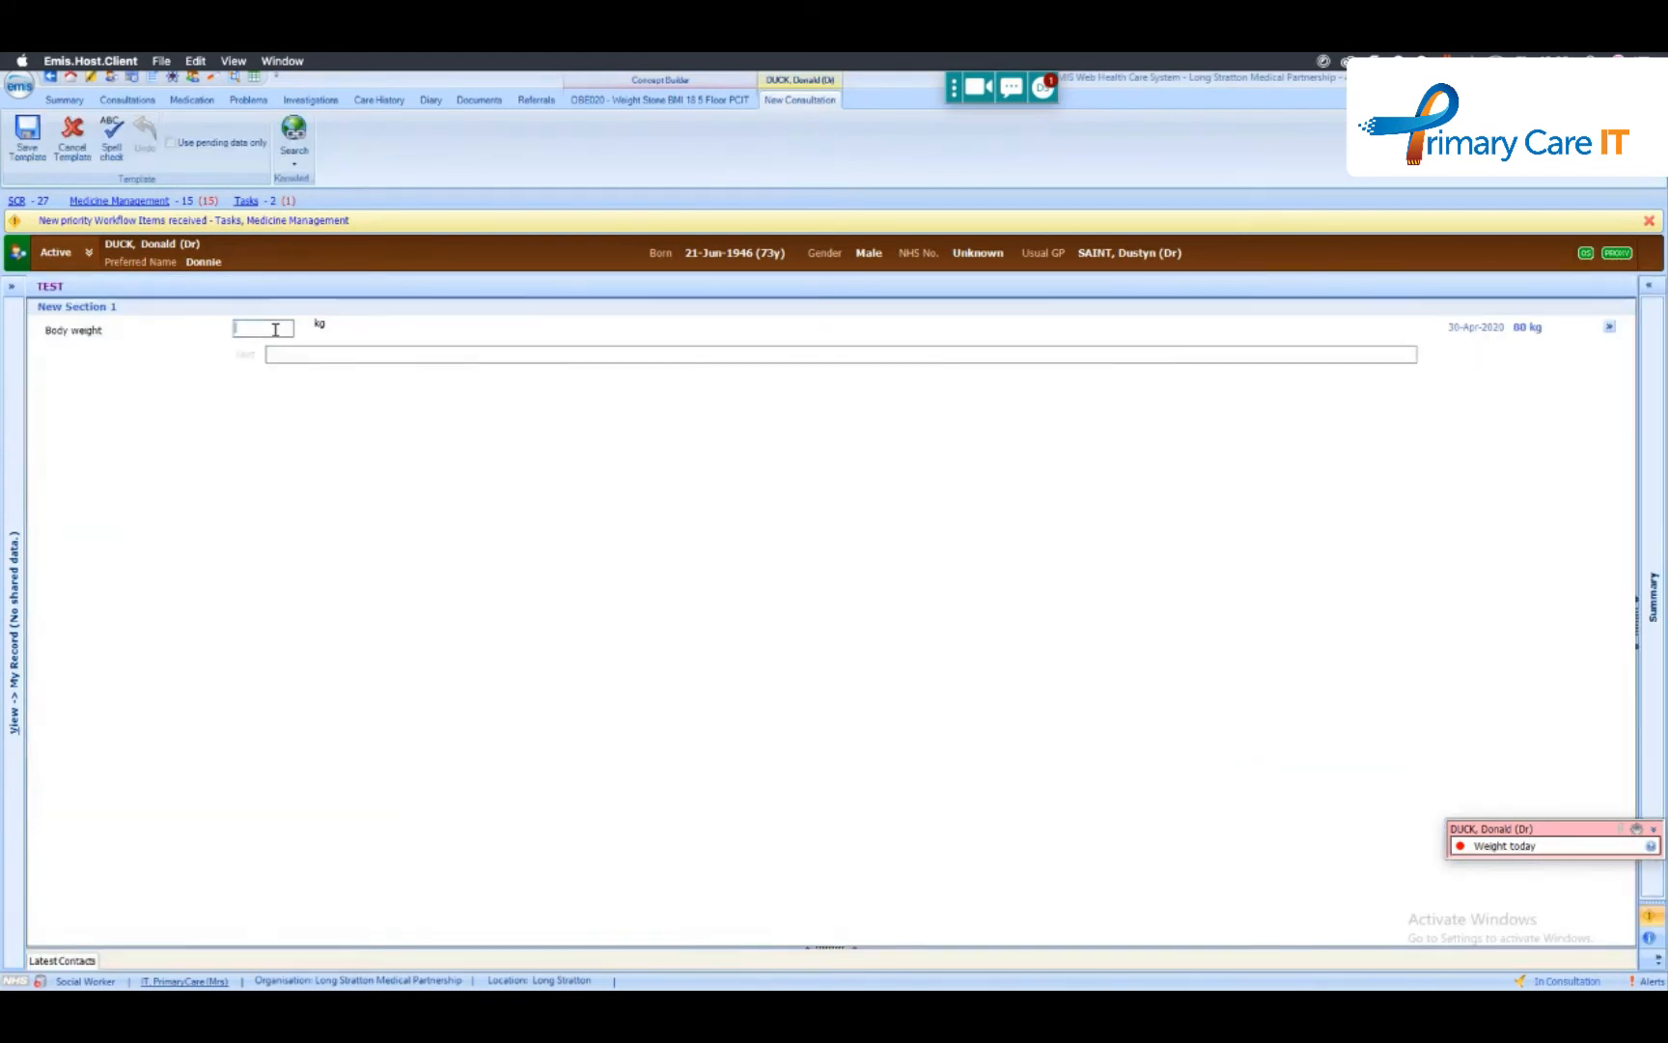
left_click(276, 330)
type("63")
left_click(307, 356)
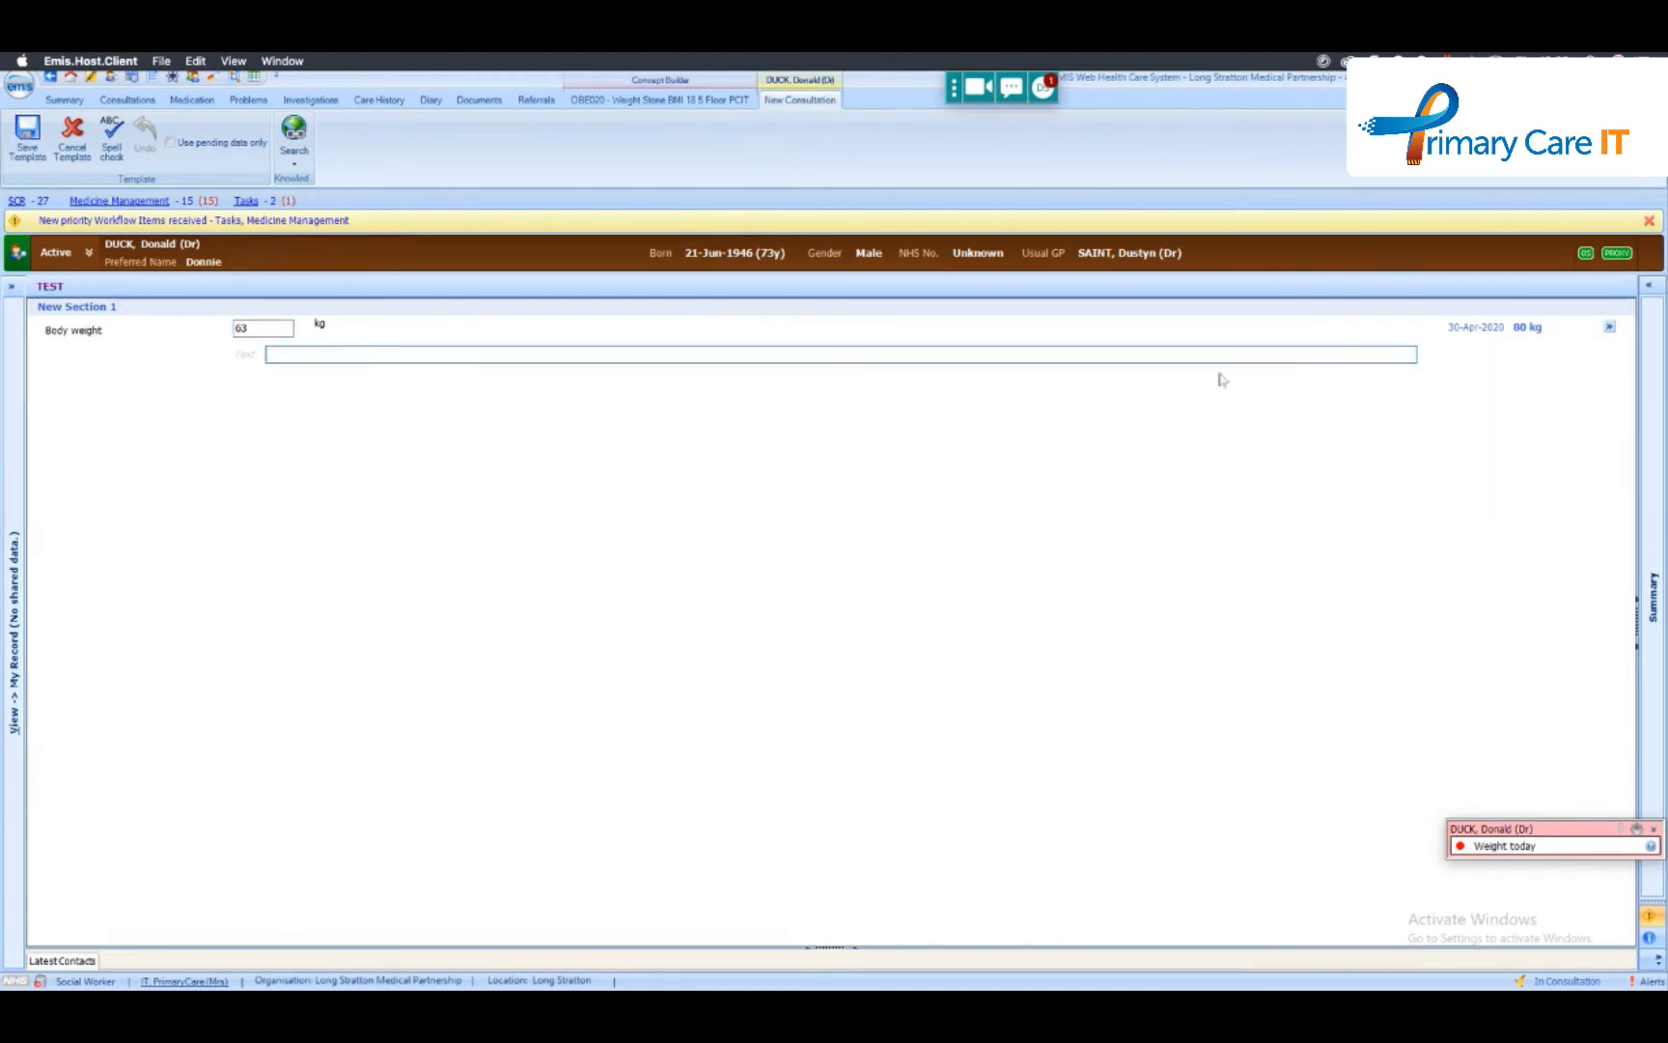
- Cancel the running template, discarding the partial entry, and cancel the current consultation
left_click(73, 136)
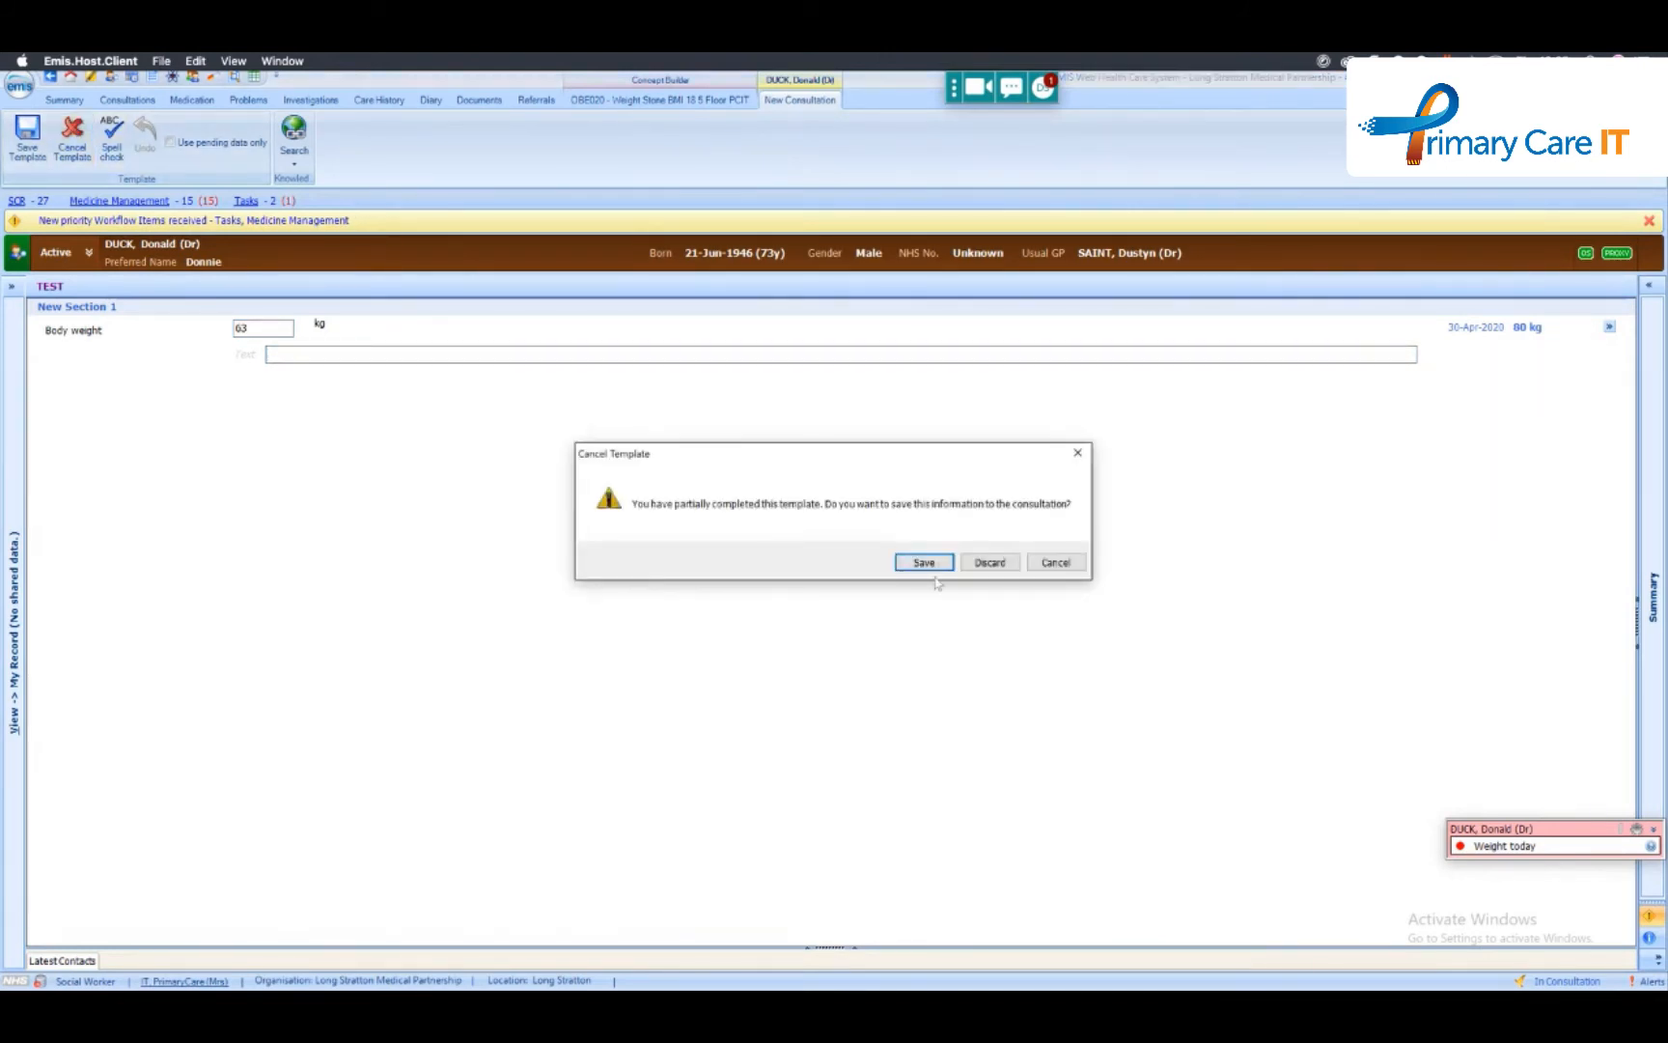
left_click(987, 564)
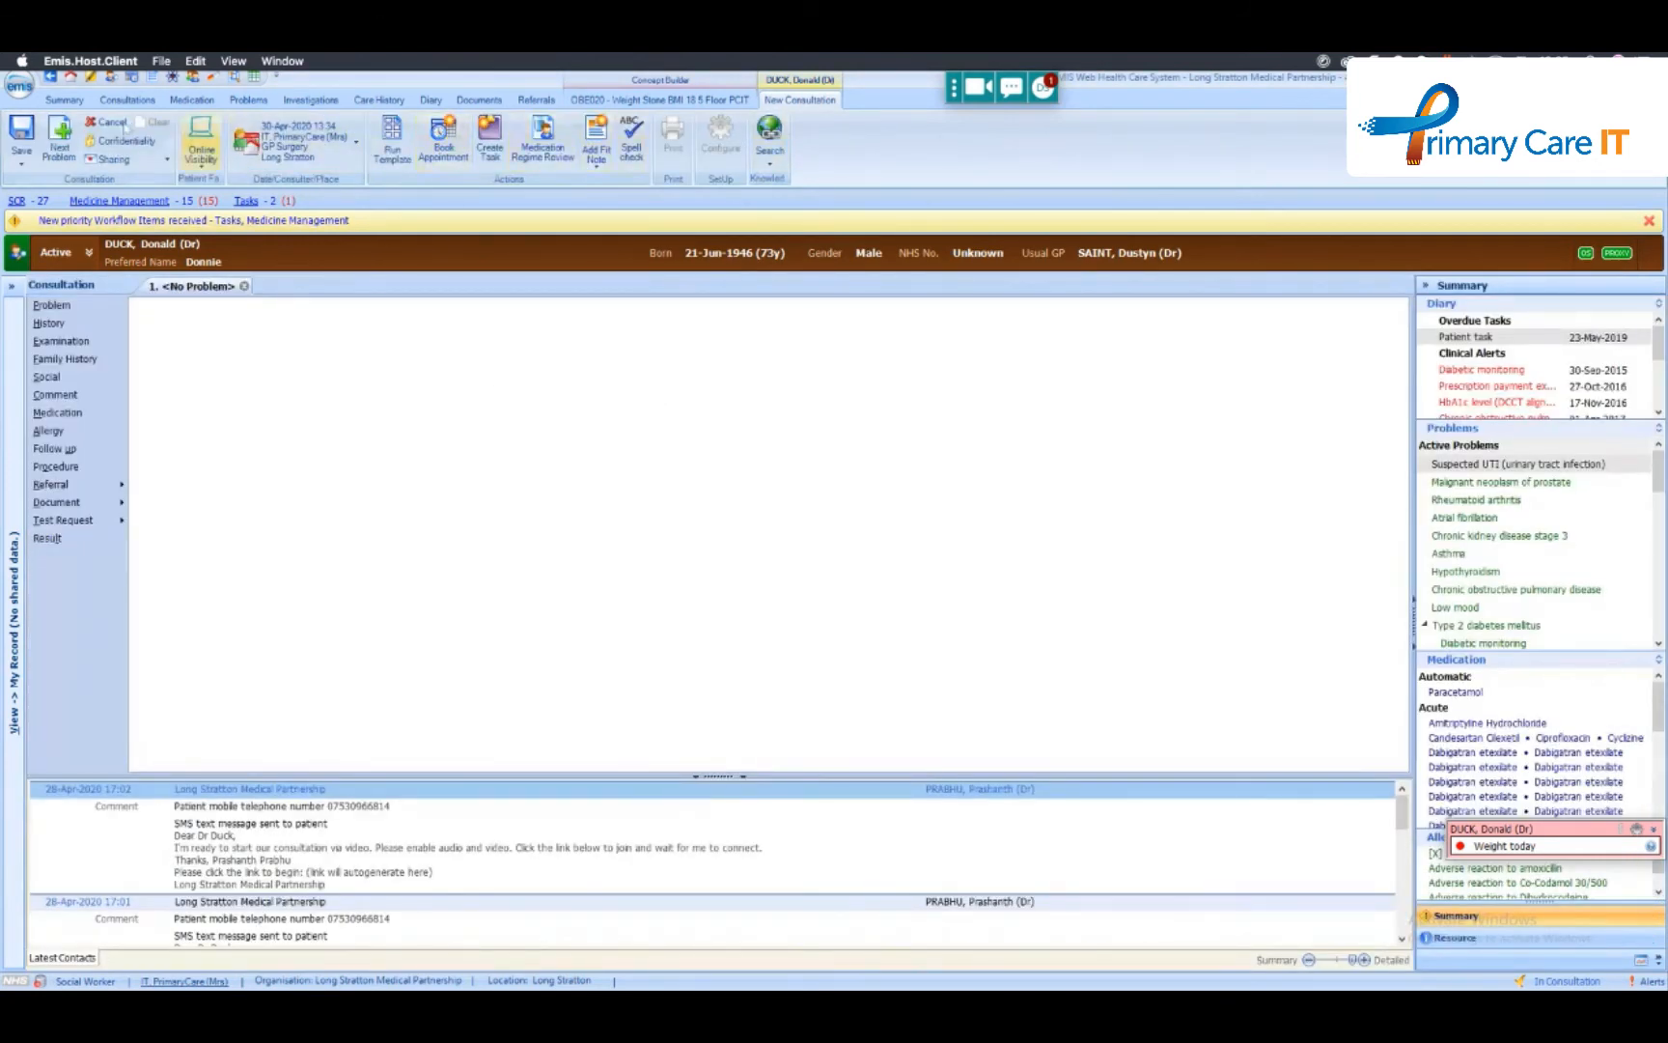
left_click(107, 121)
left_click(832, 562)
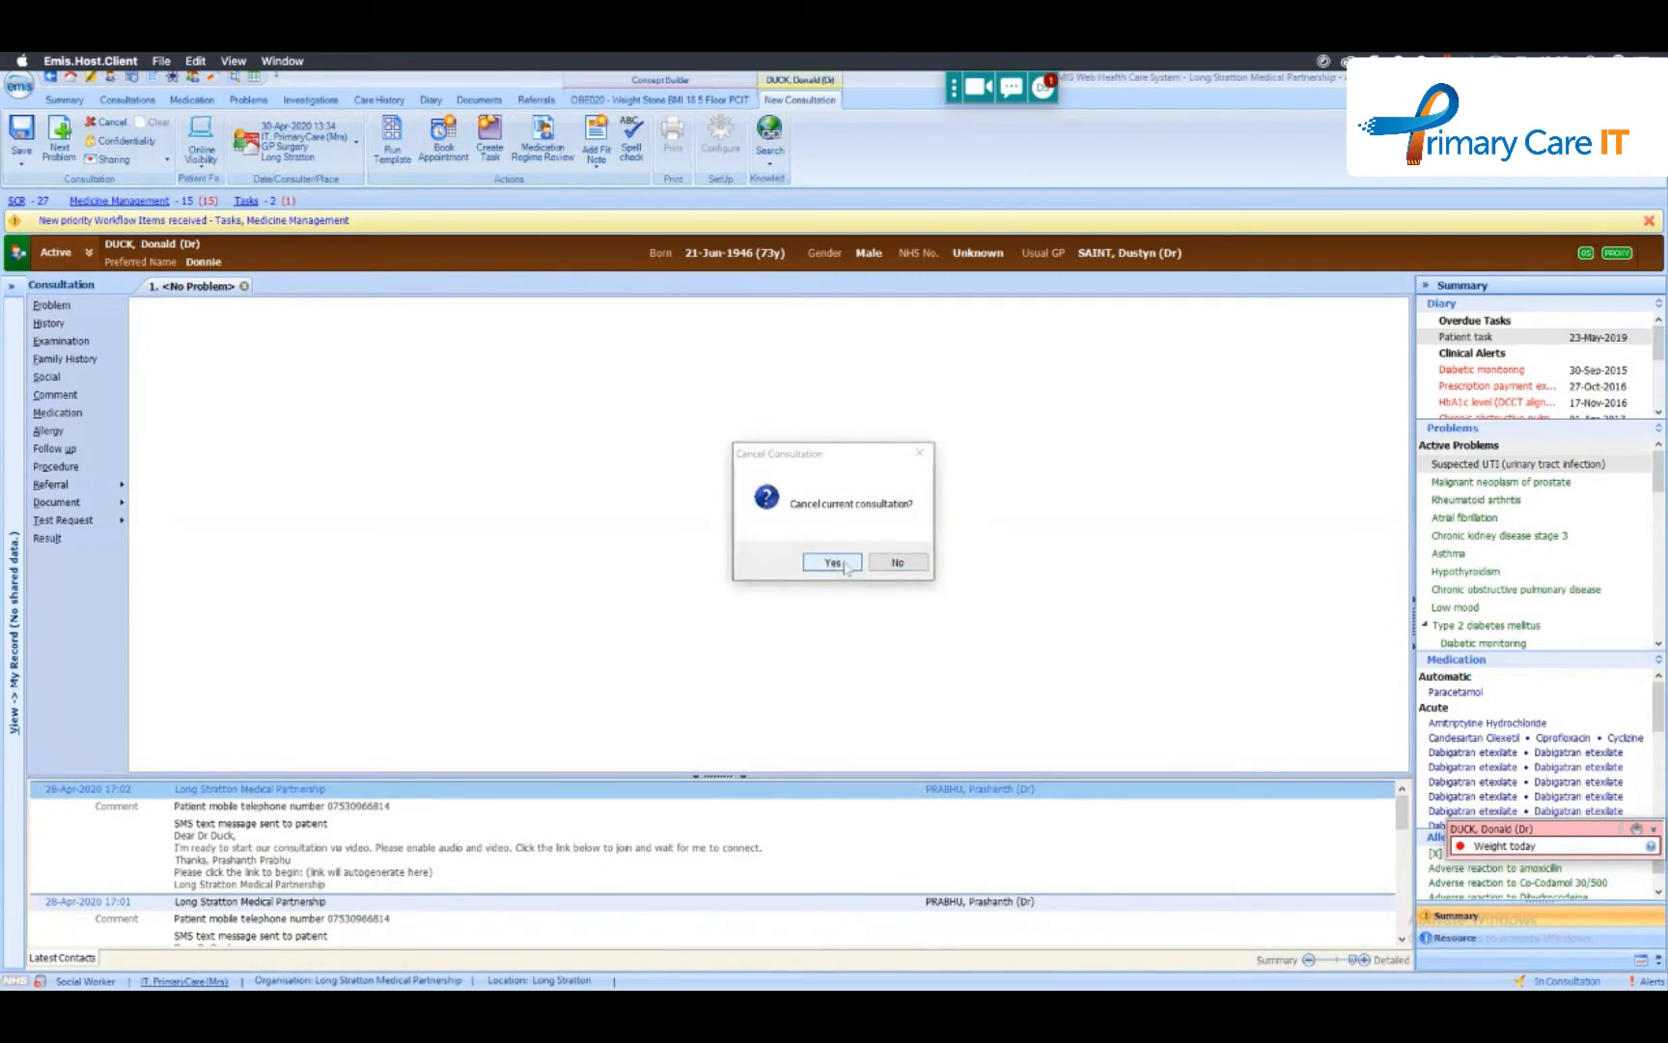
- Return to the template list and open the TEST template for editing
left_click(255, 79)
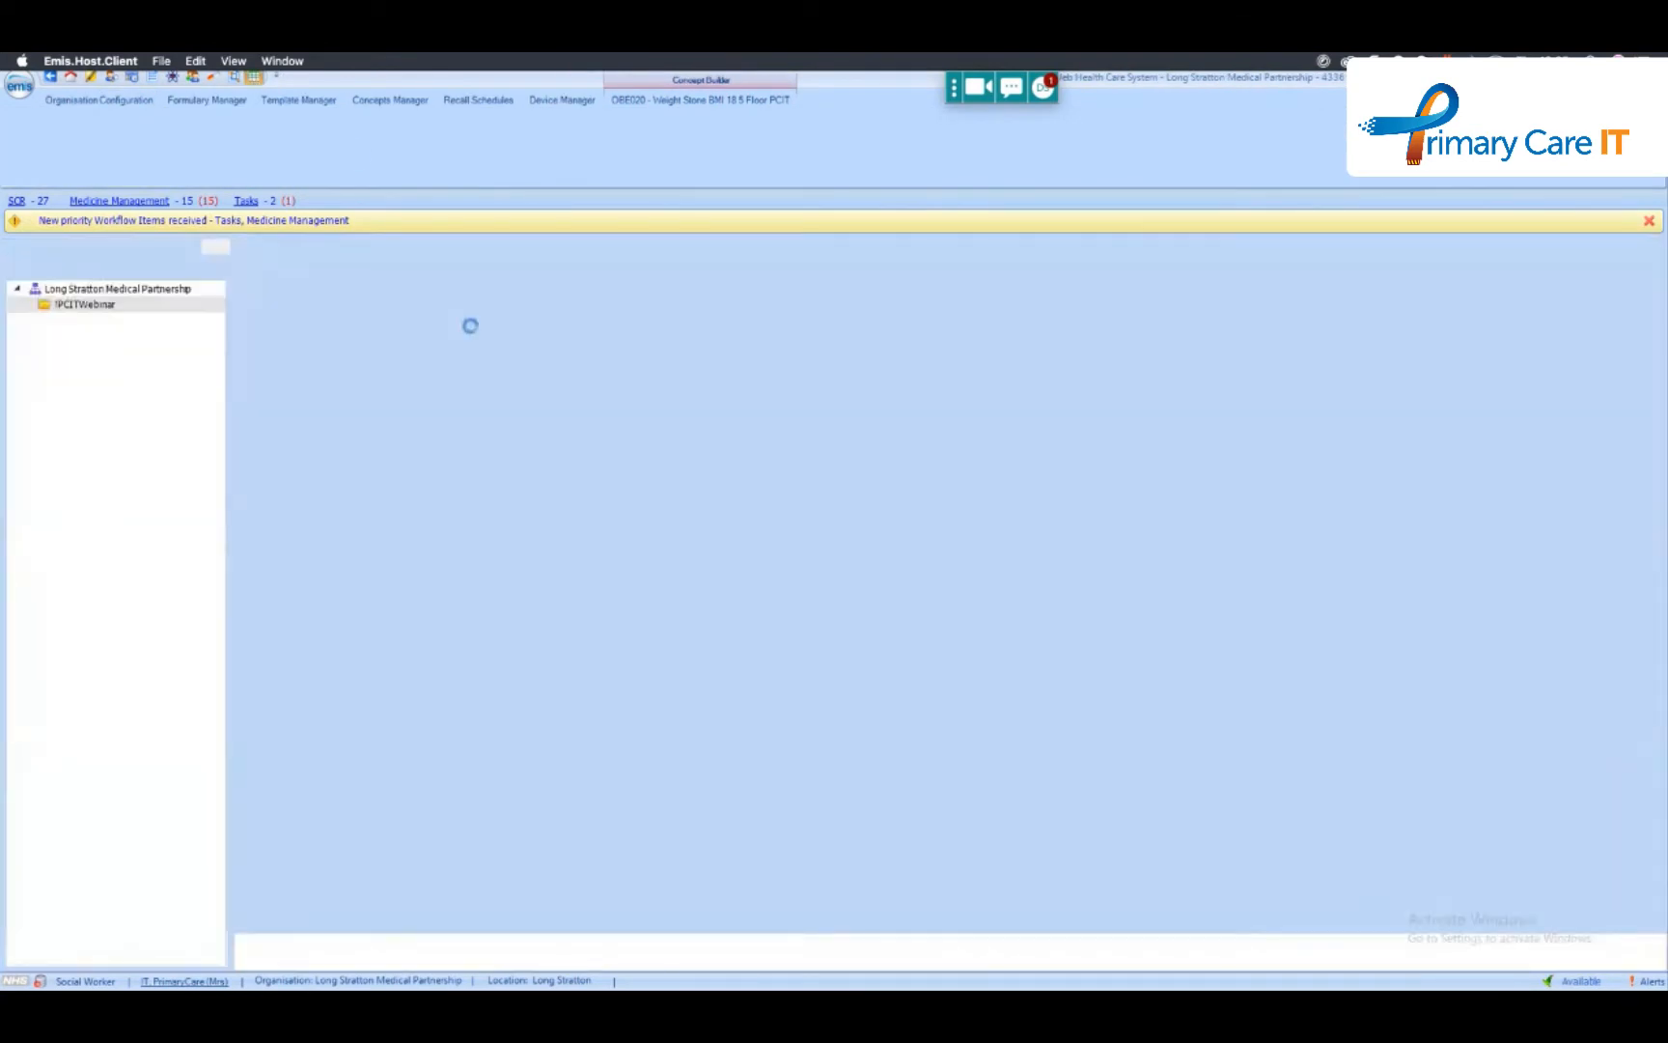
right_click(263, 317)
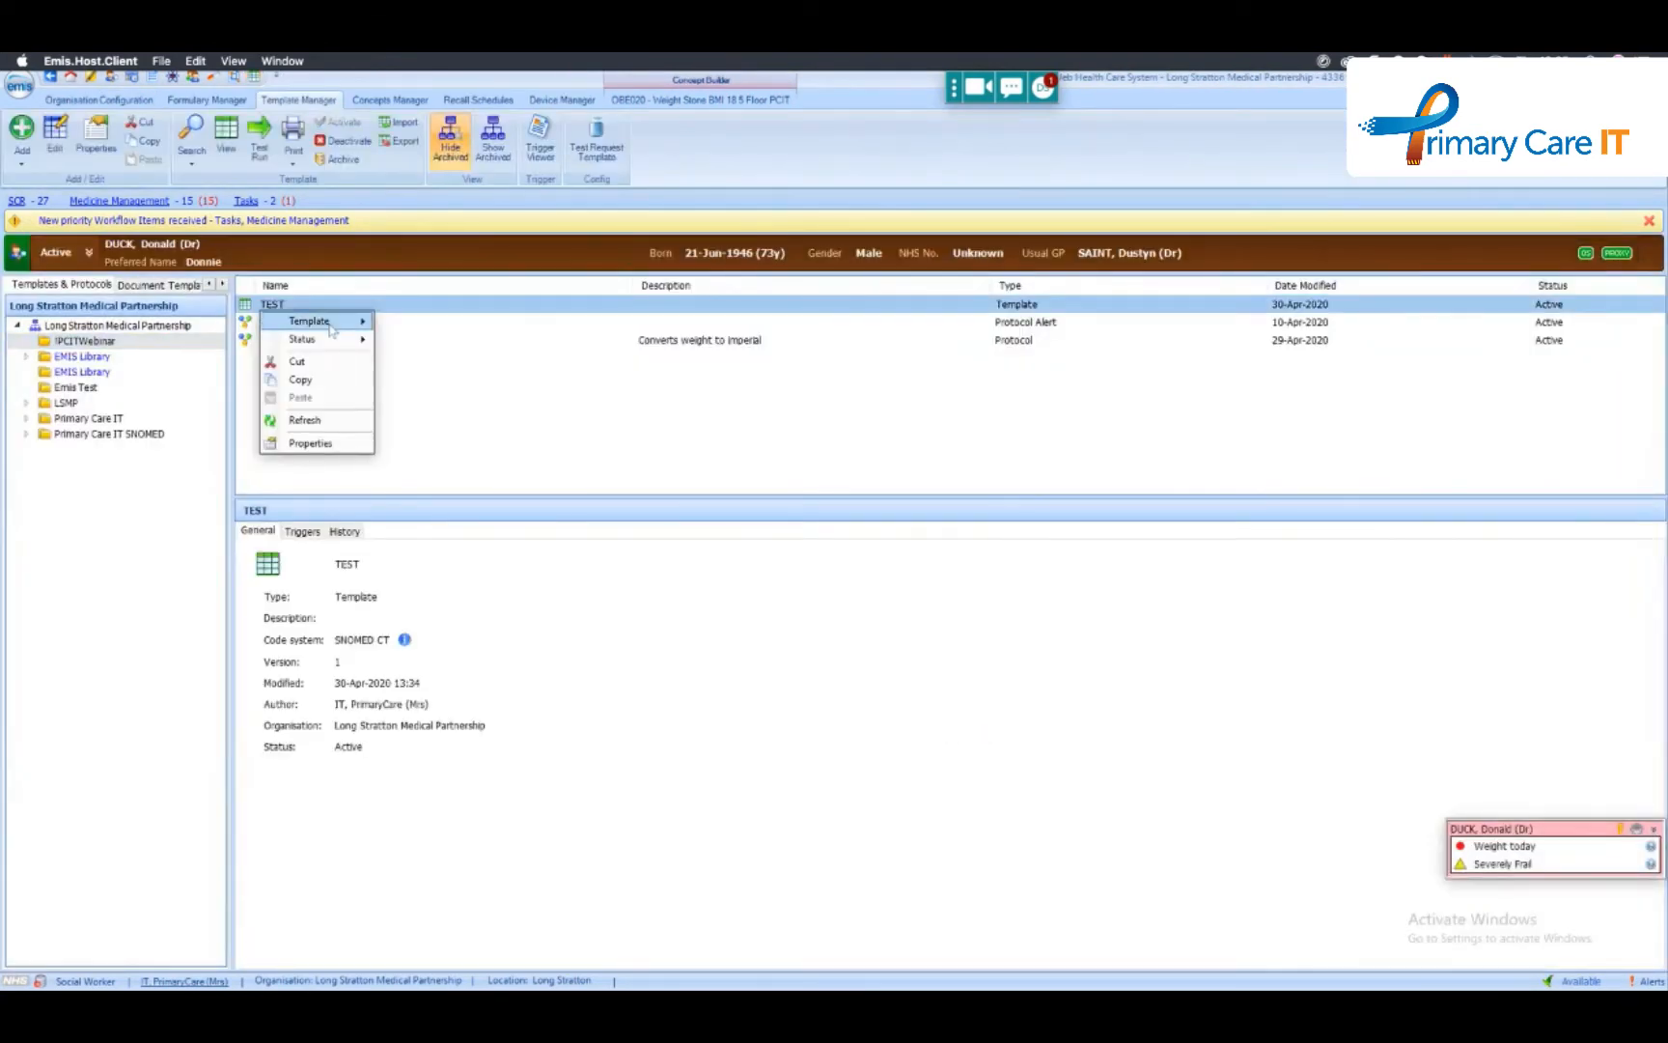
mouse_move(309, 320)
left_click(406, 355)
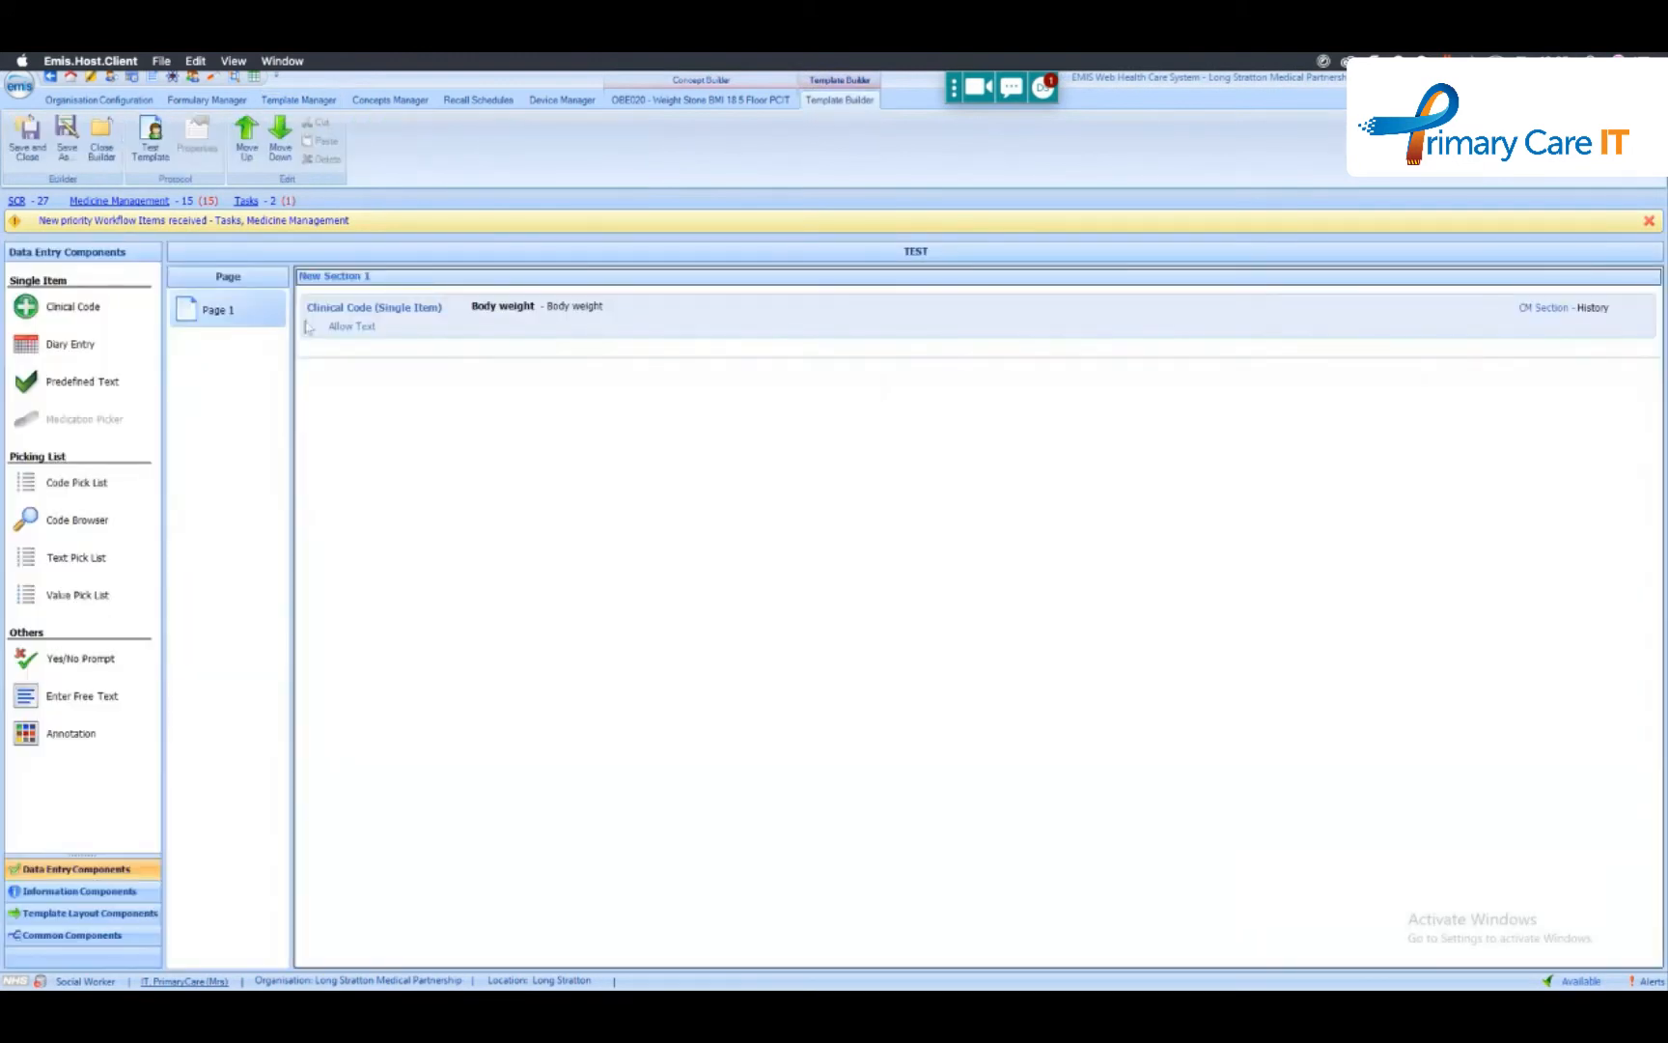
- Replace the Body weight item's default free text with the concept OBE003 - Weight Recorded Today
double_click(403, 321)
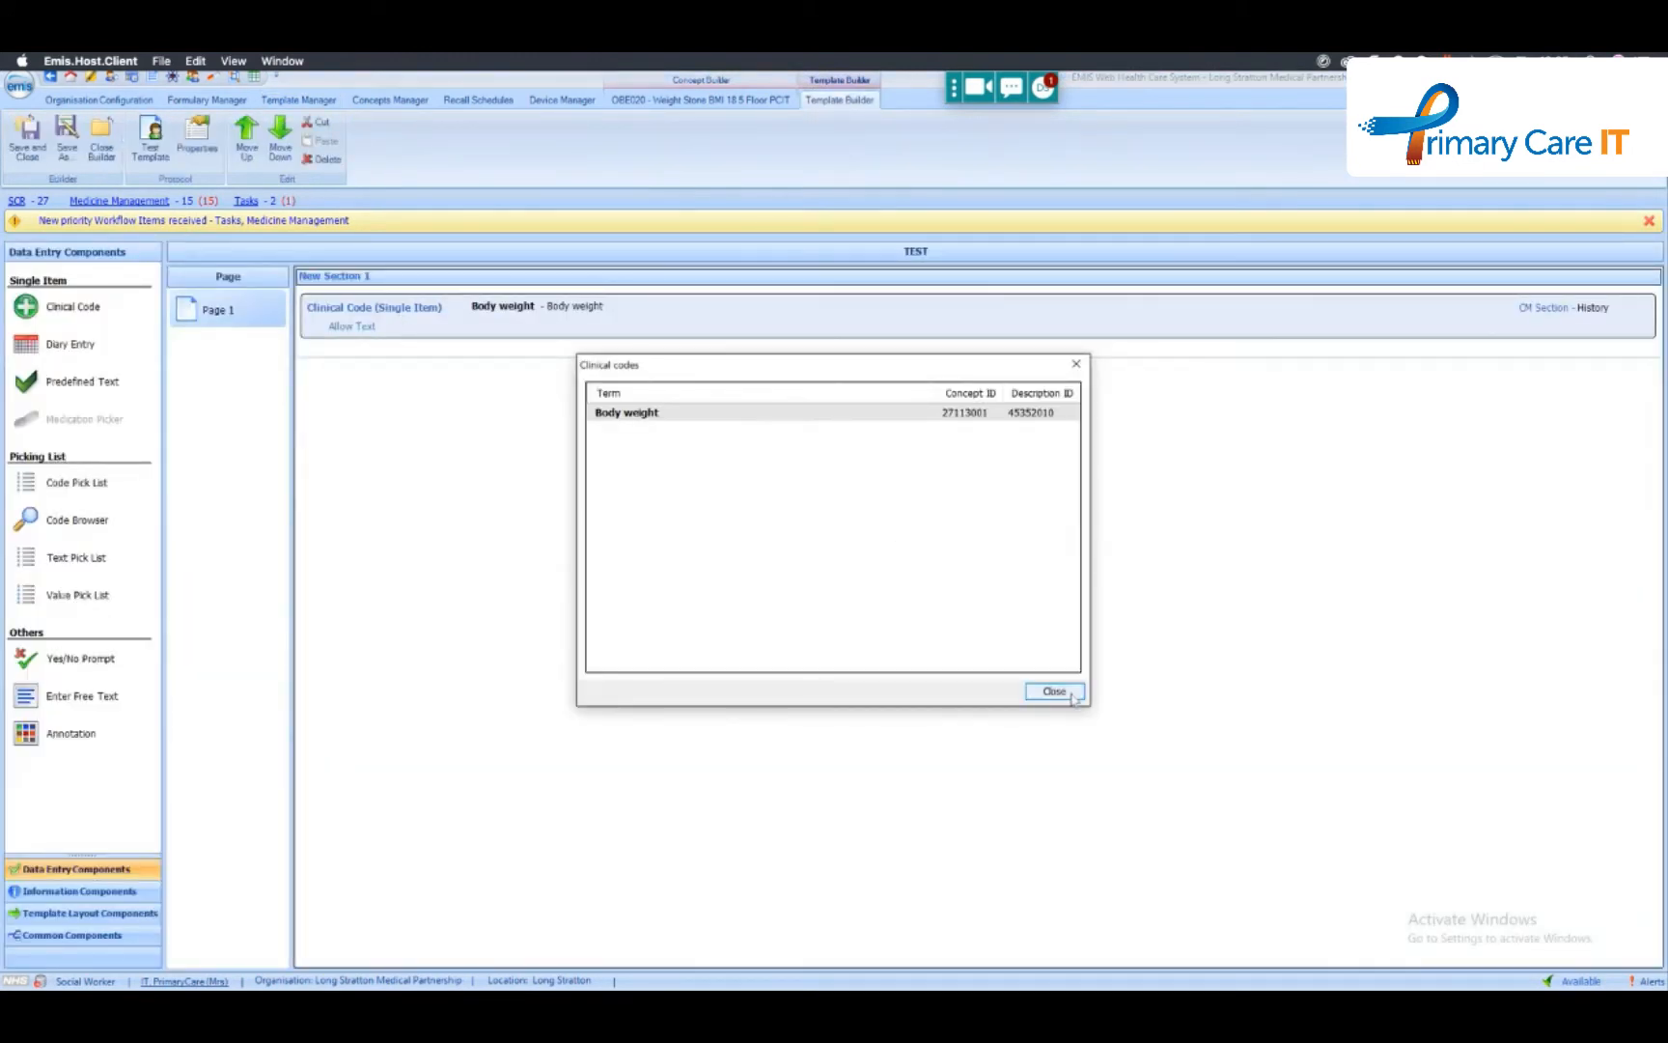
left_click(1054, 691)
right_click(526, 313)
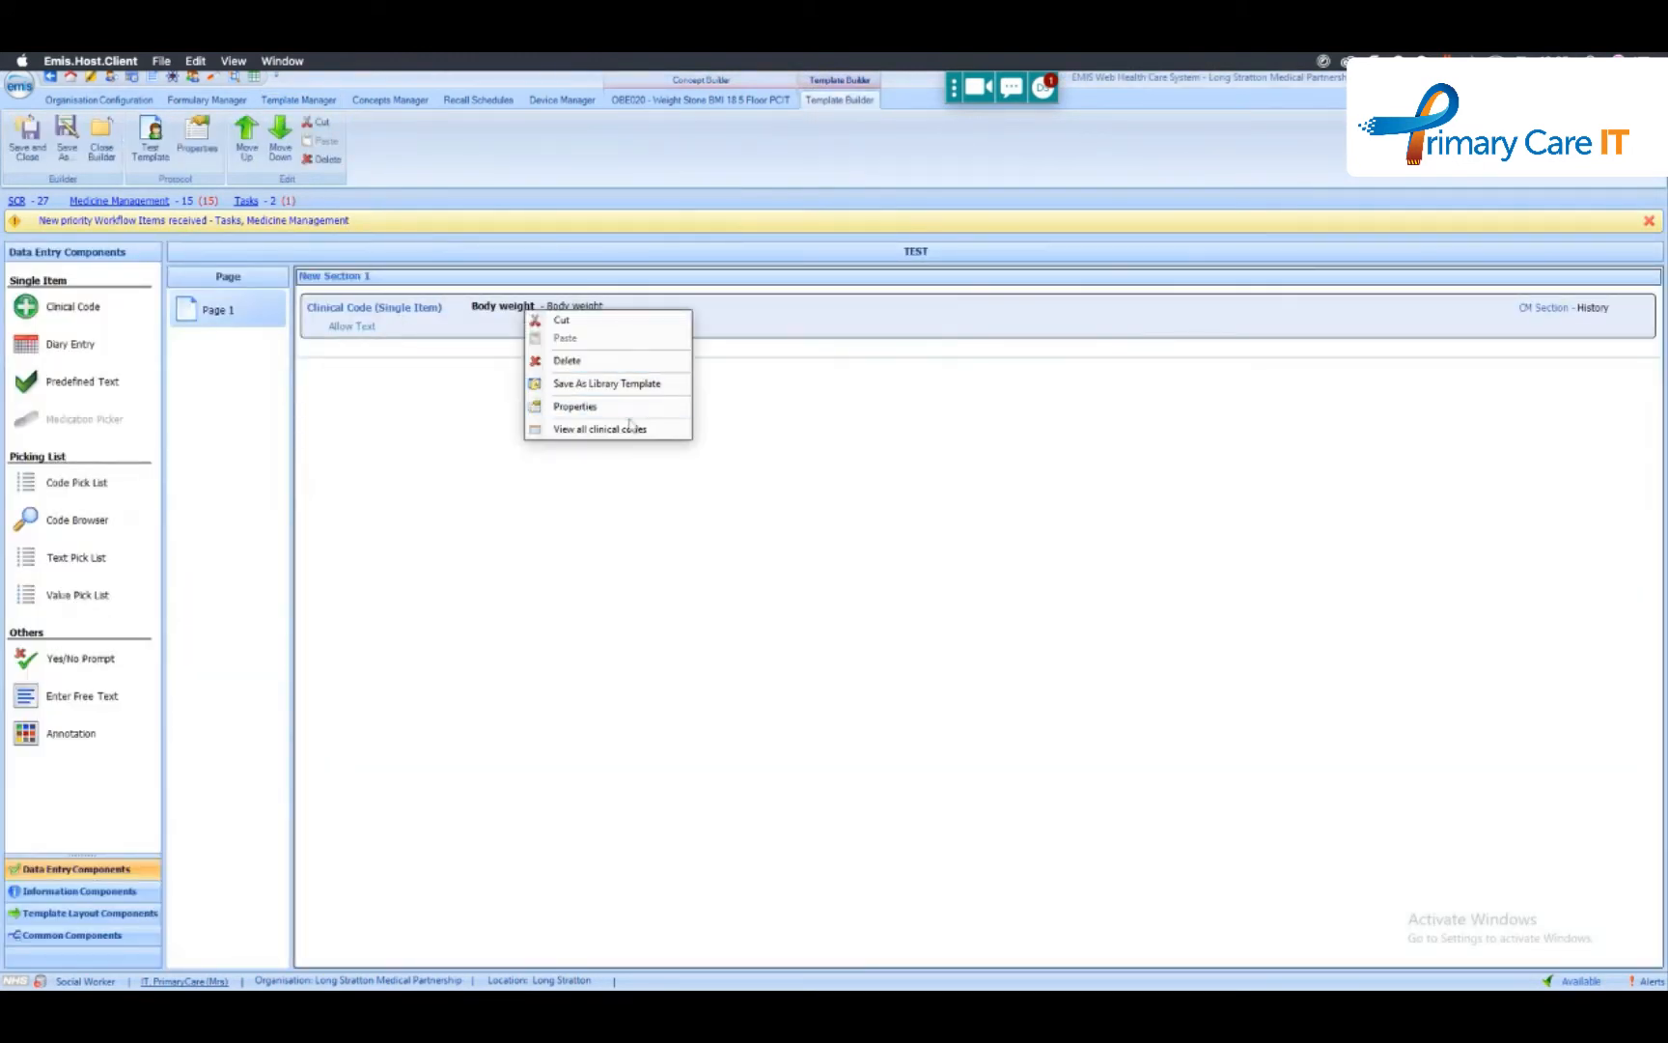
left_click(633, 407)
left_click(918, 497)
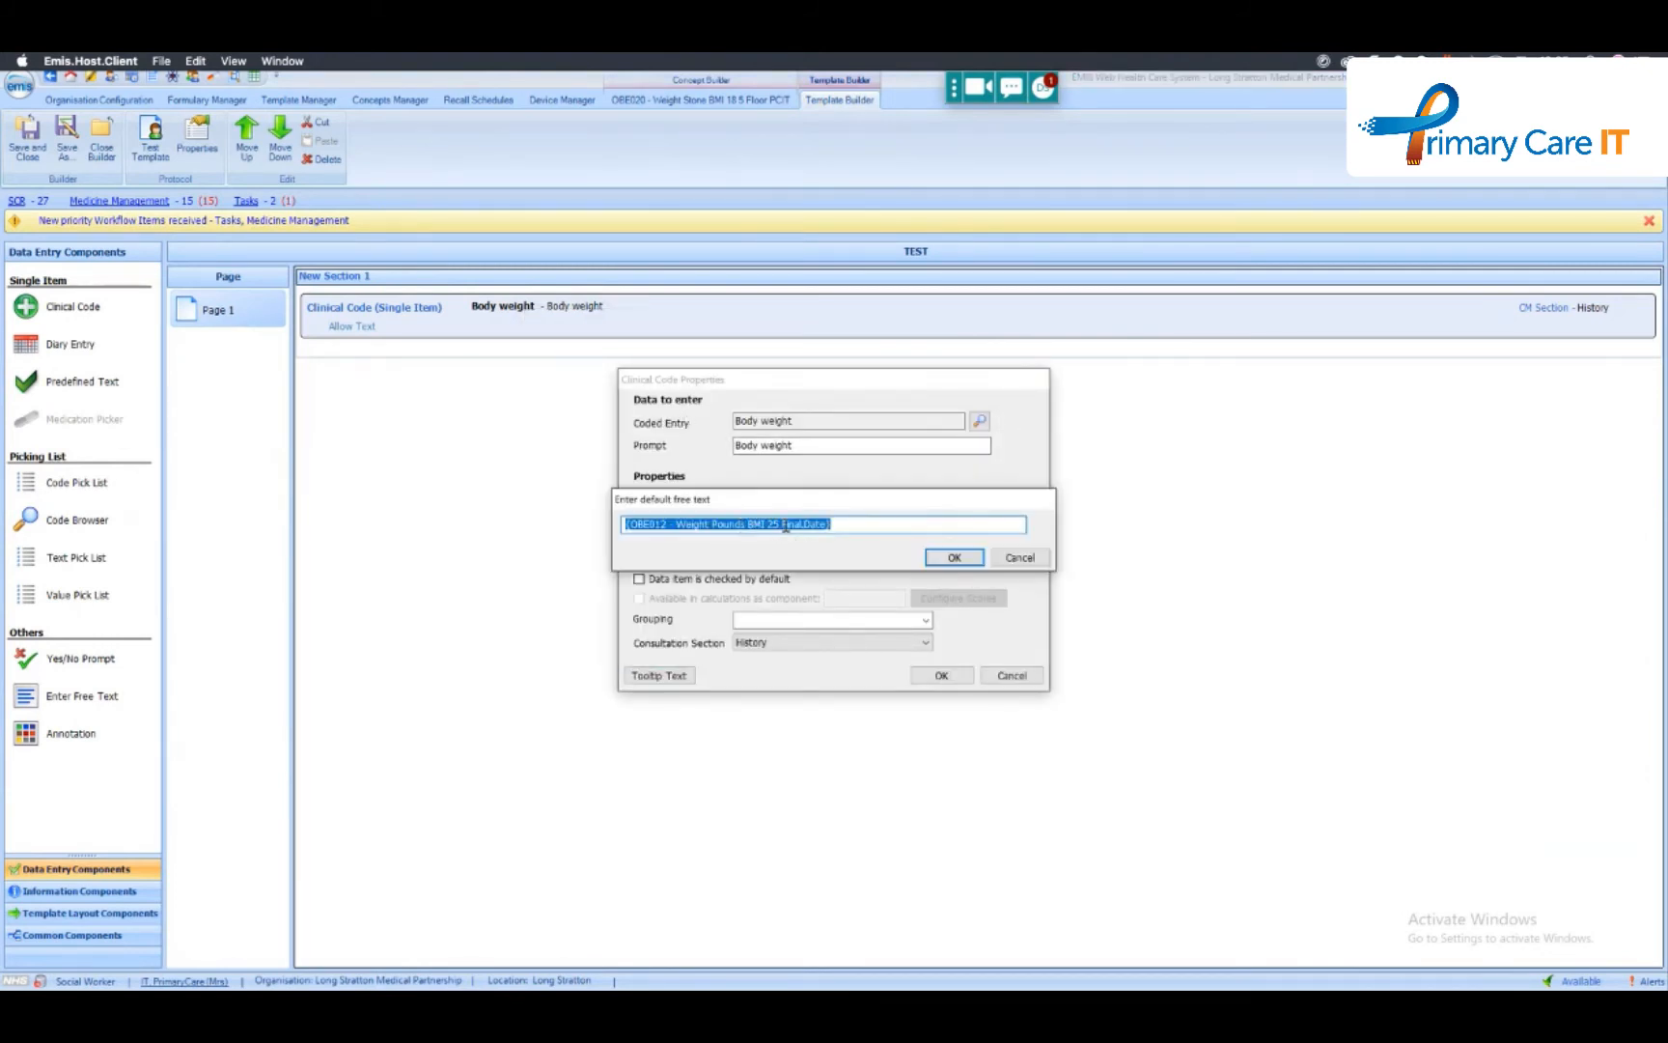
left_click(795, 524)
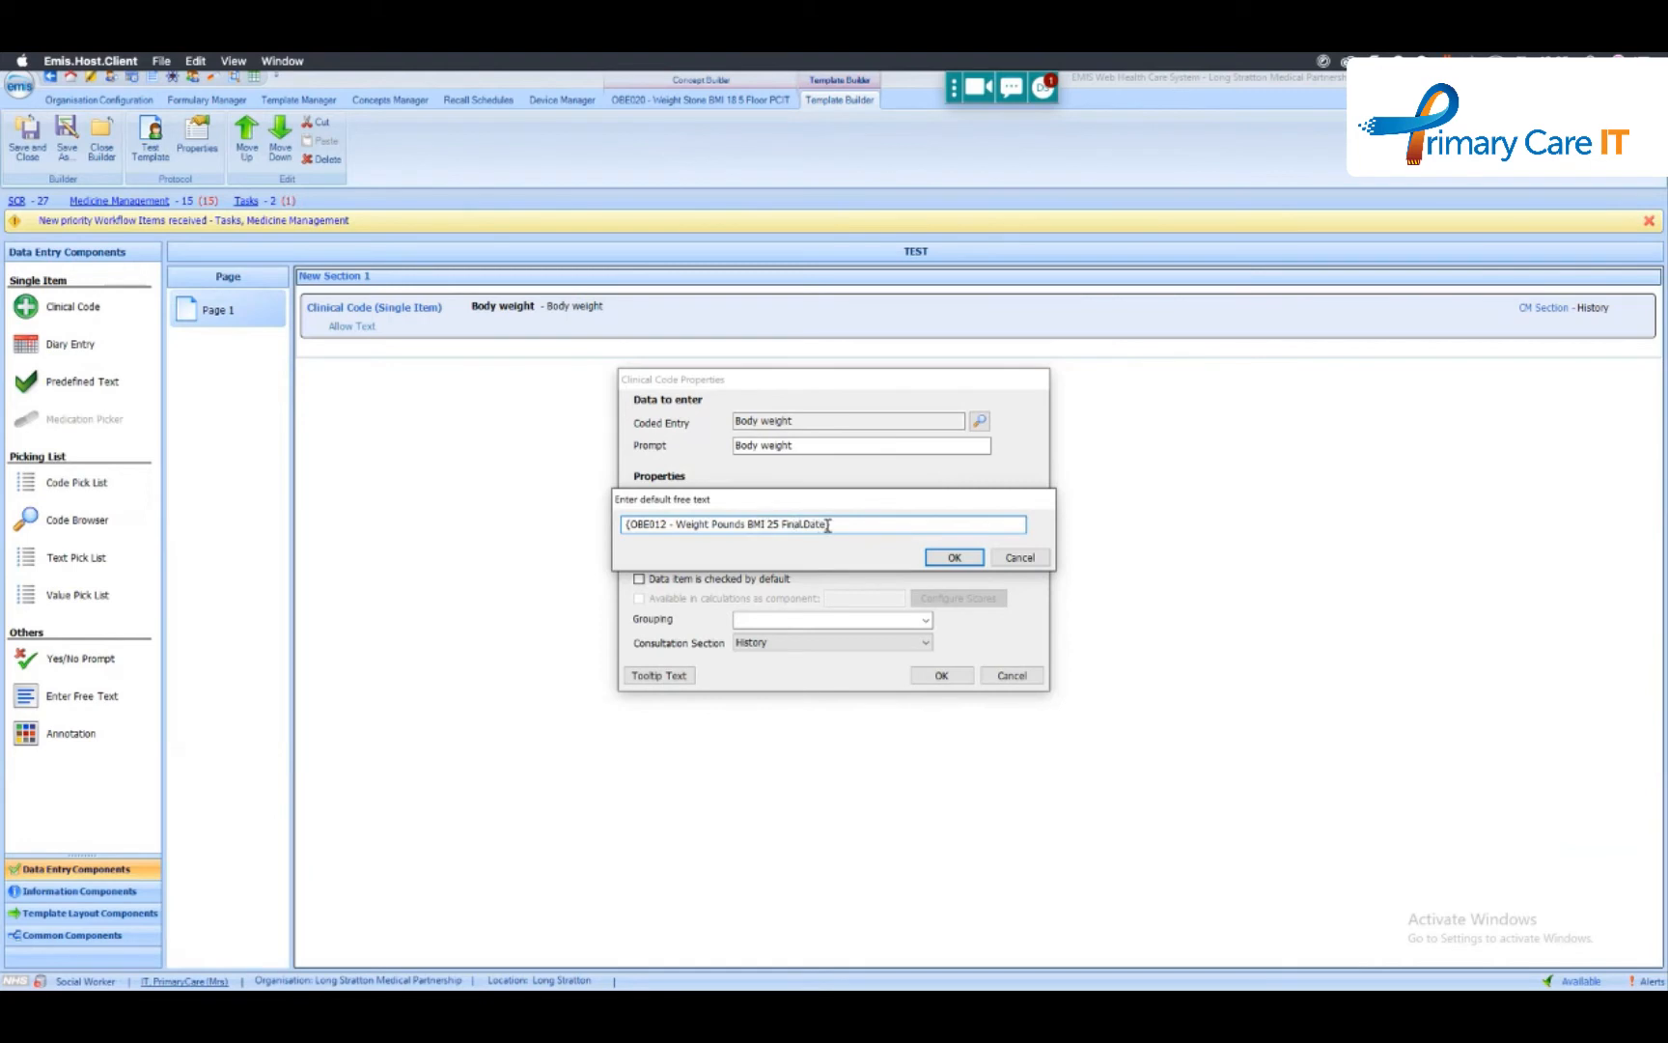
left_click_drag(833, 524, 568, 506)
type("{")
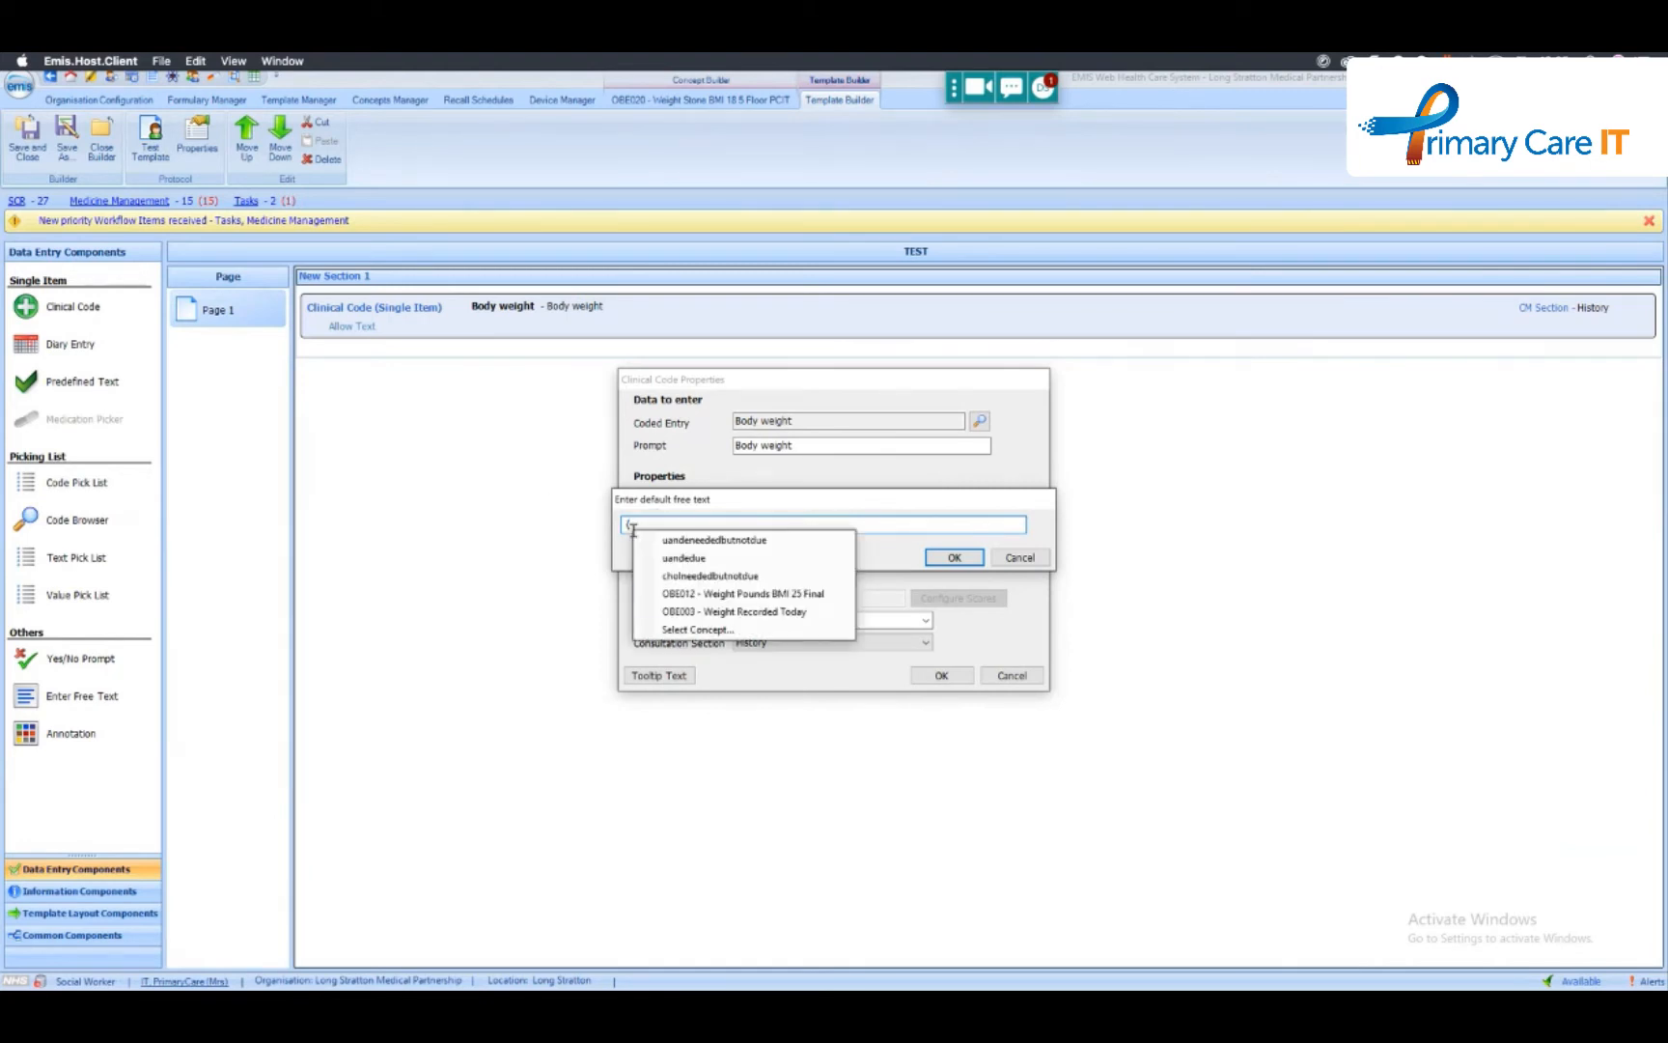
left_click(791, 608)
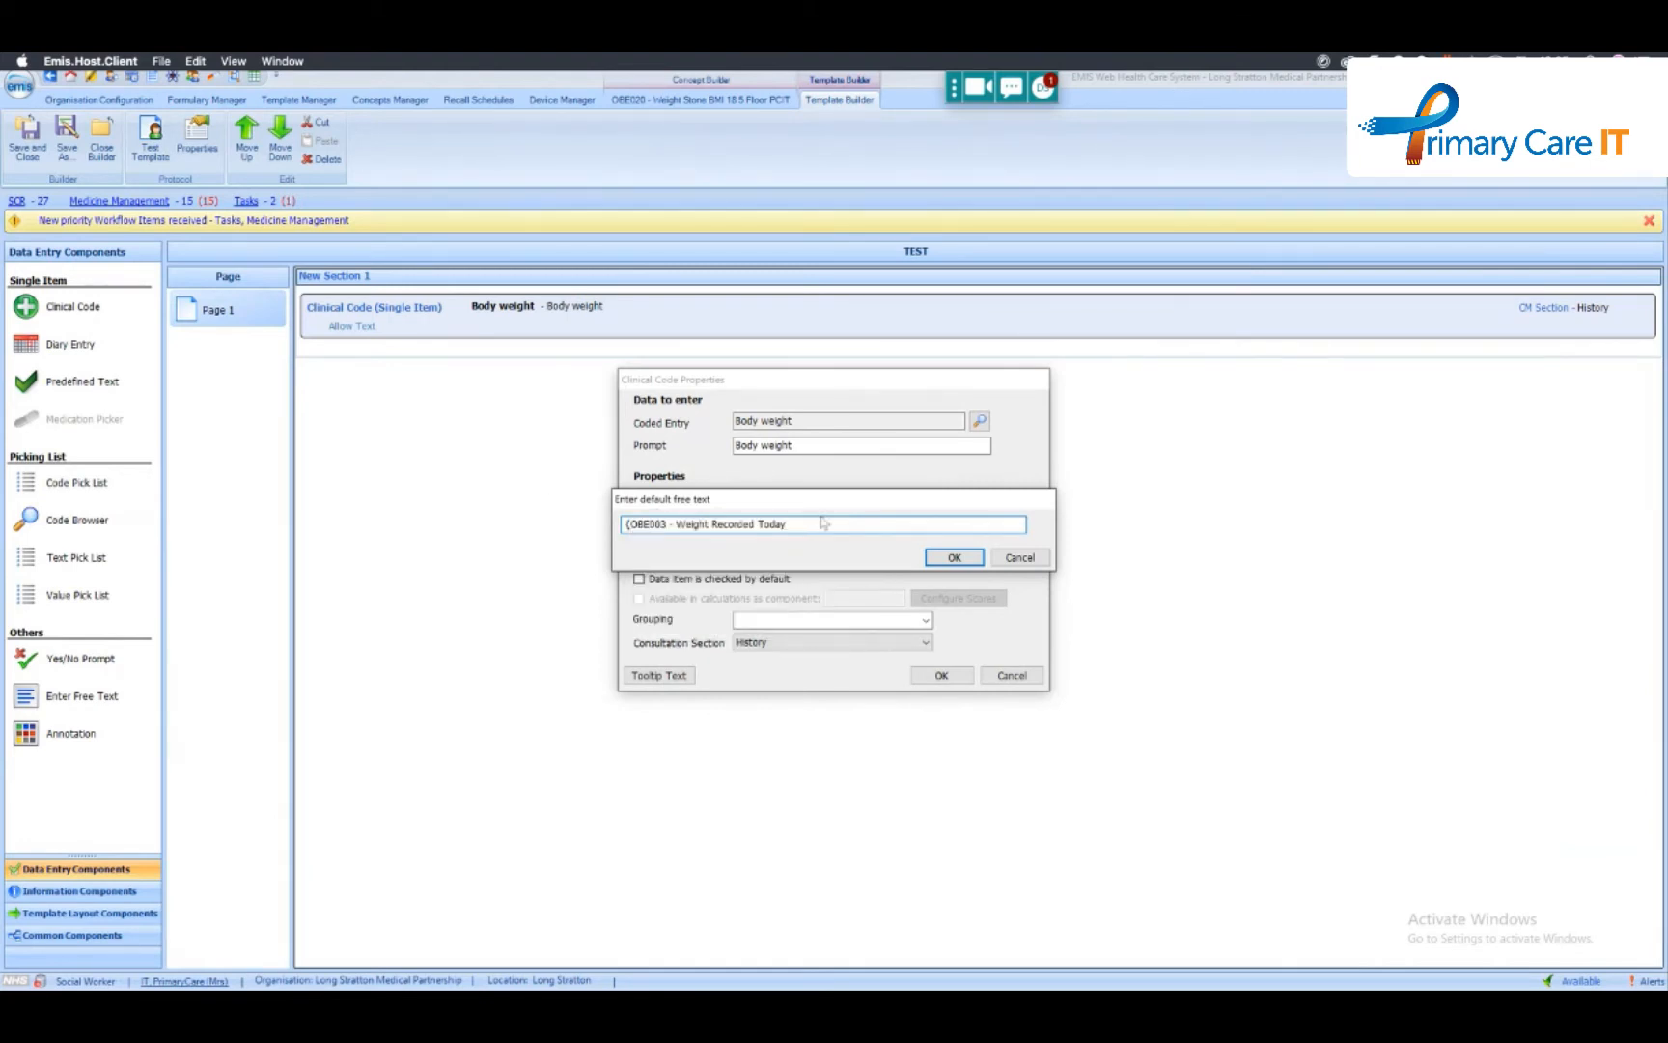
- Give the concept an IsTrue custom text output reading "Weight was recorded today" and accept the Body weight properties
type(".")
left_click(872, 676)
left_click_drag(823, 525, 873, 527)
type("Weight was recorded today")
left_click(951, 558)
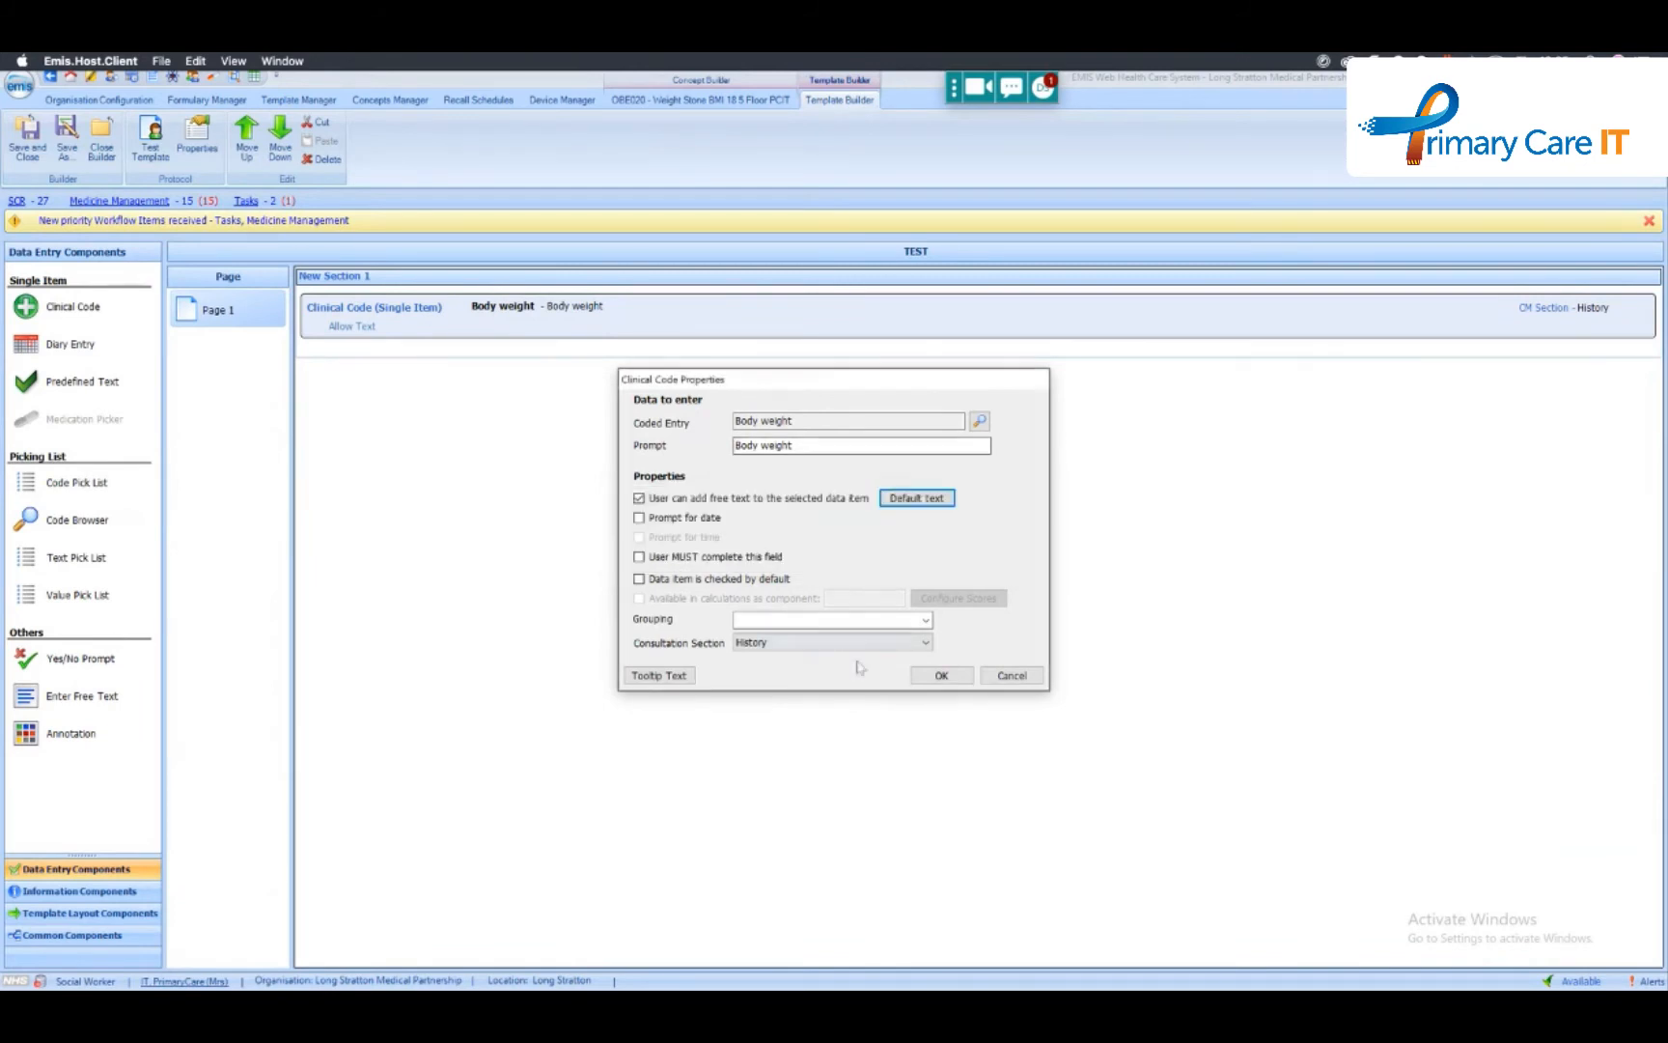
left_click(936, 675)
- Test the template to check the Body weight default text and close the test run
left_click(150, 138)
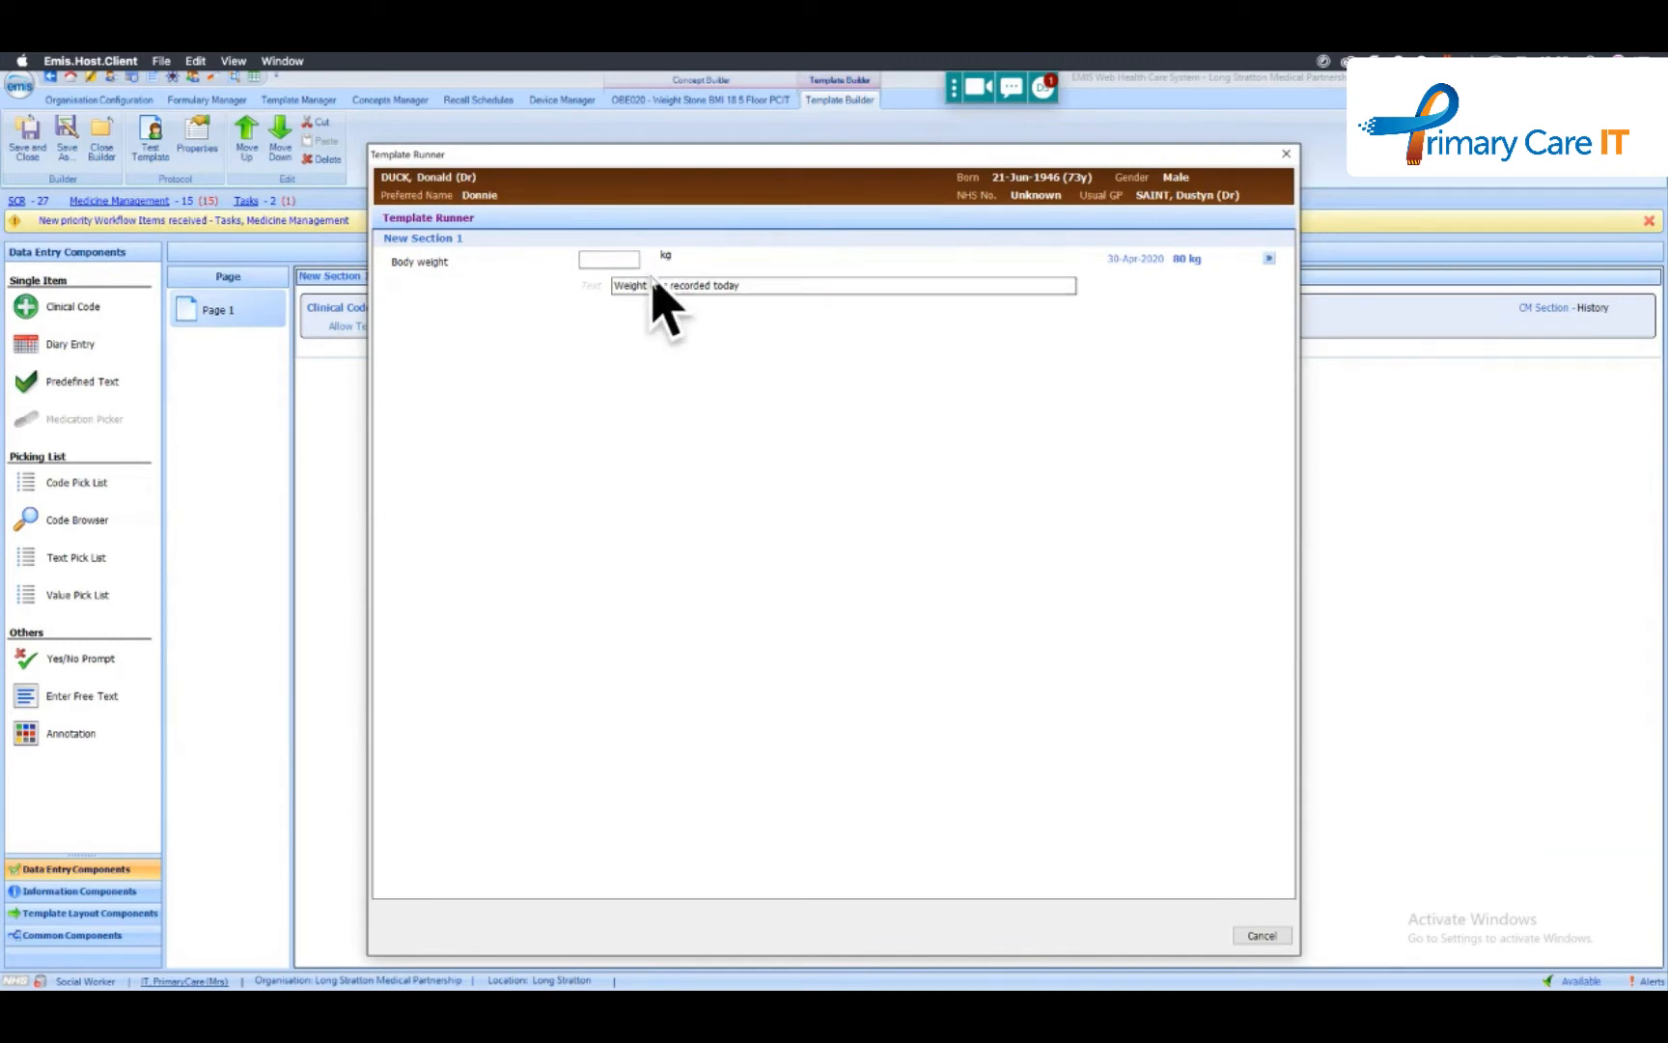
left_click(1256, 936)
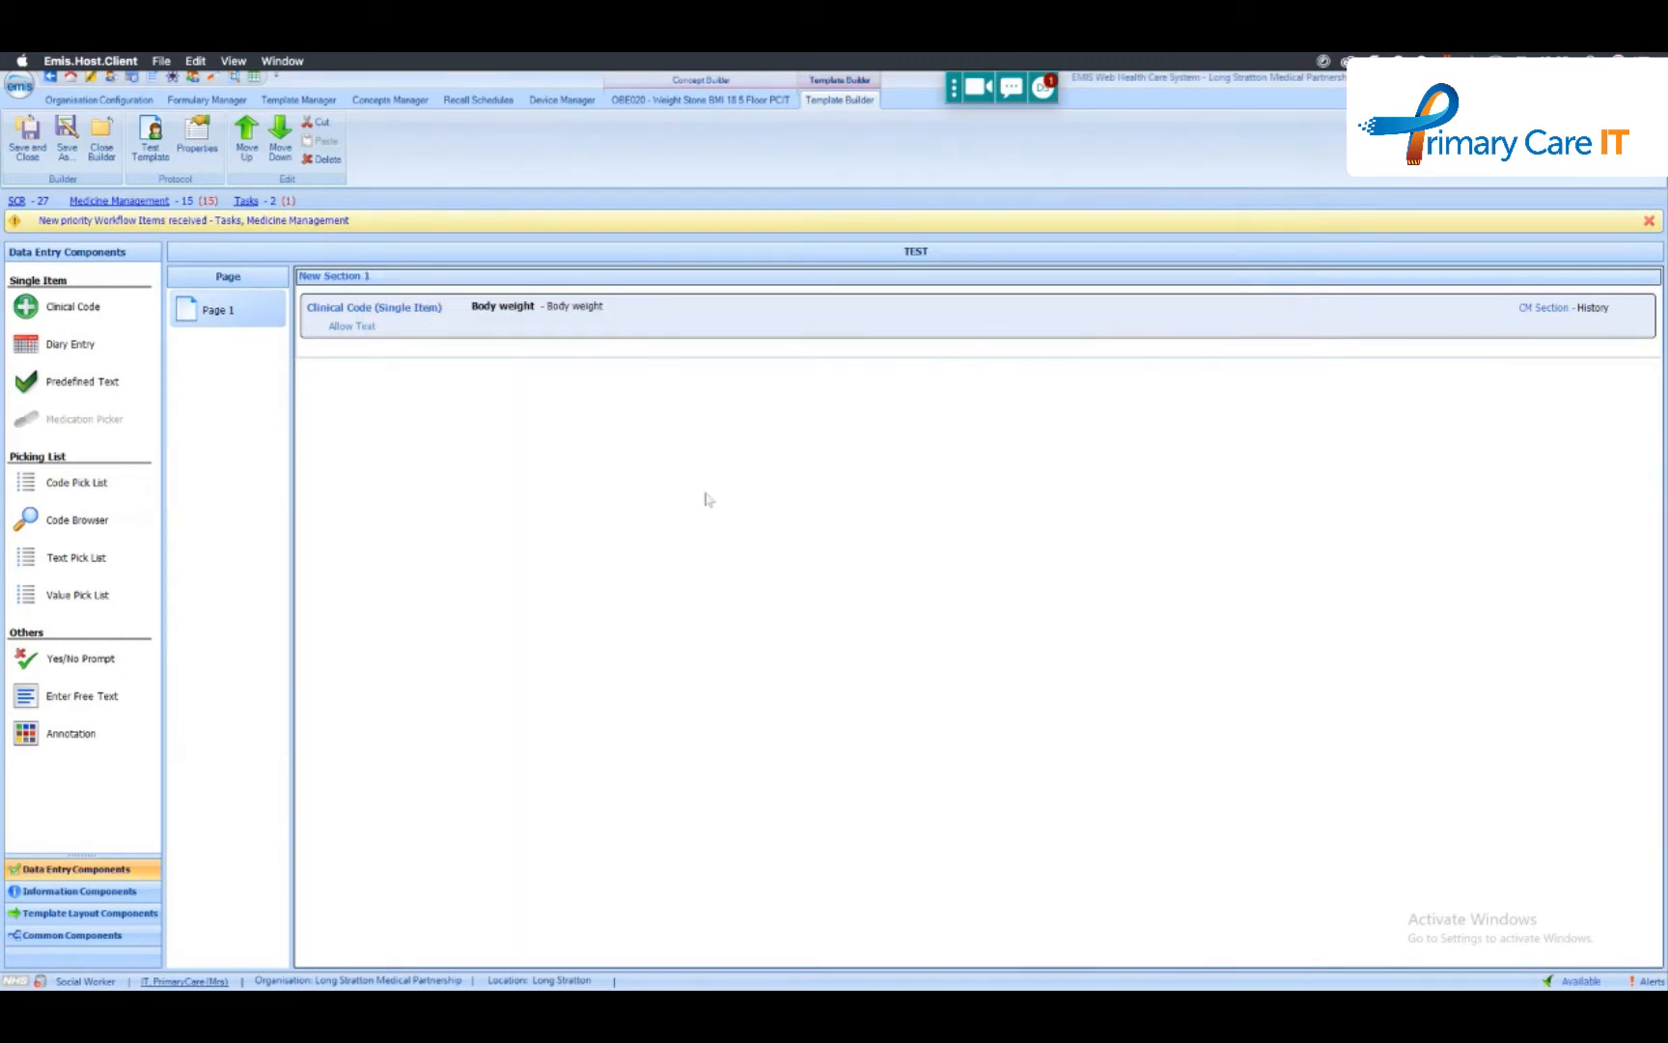
- Add a diary entry coded "Review of bladder diary with patient" below Body weight and allow free text on it
left_click_drag(77, 345, 411, 355)
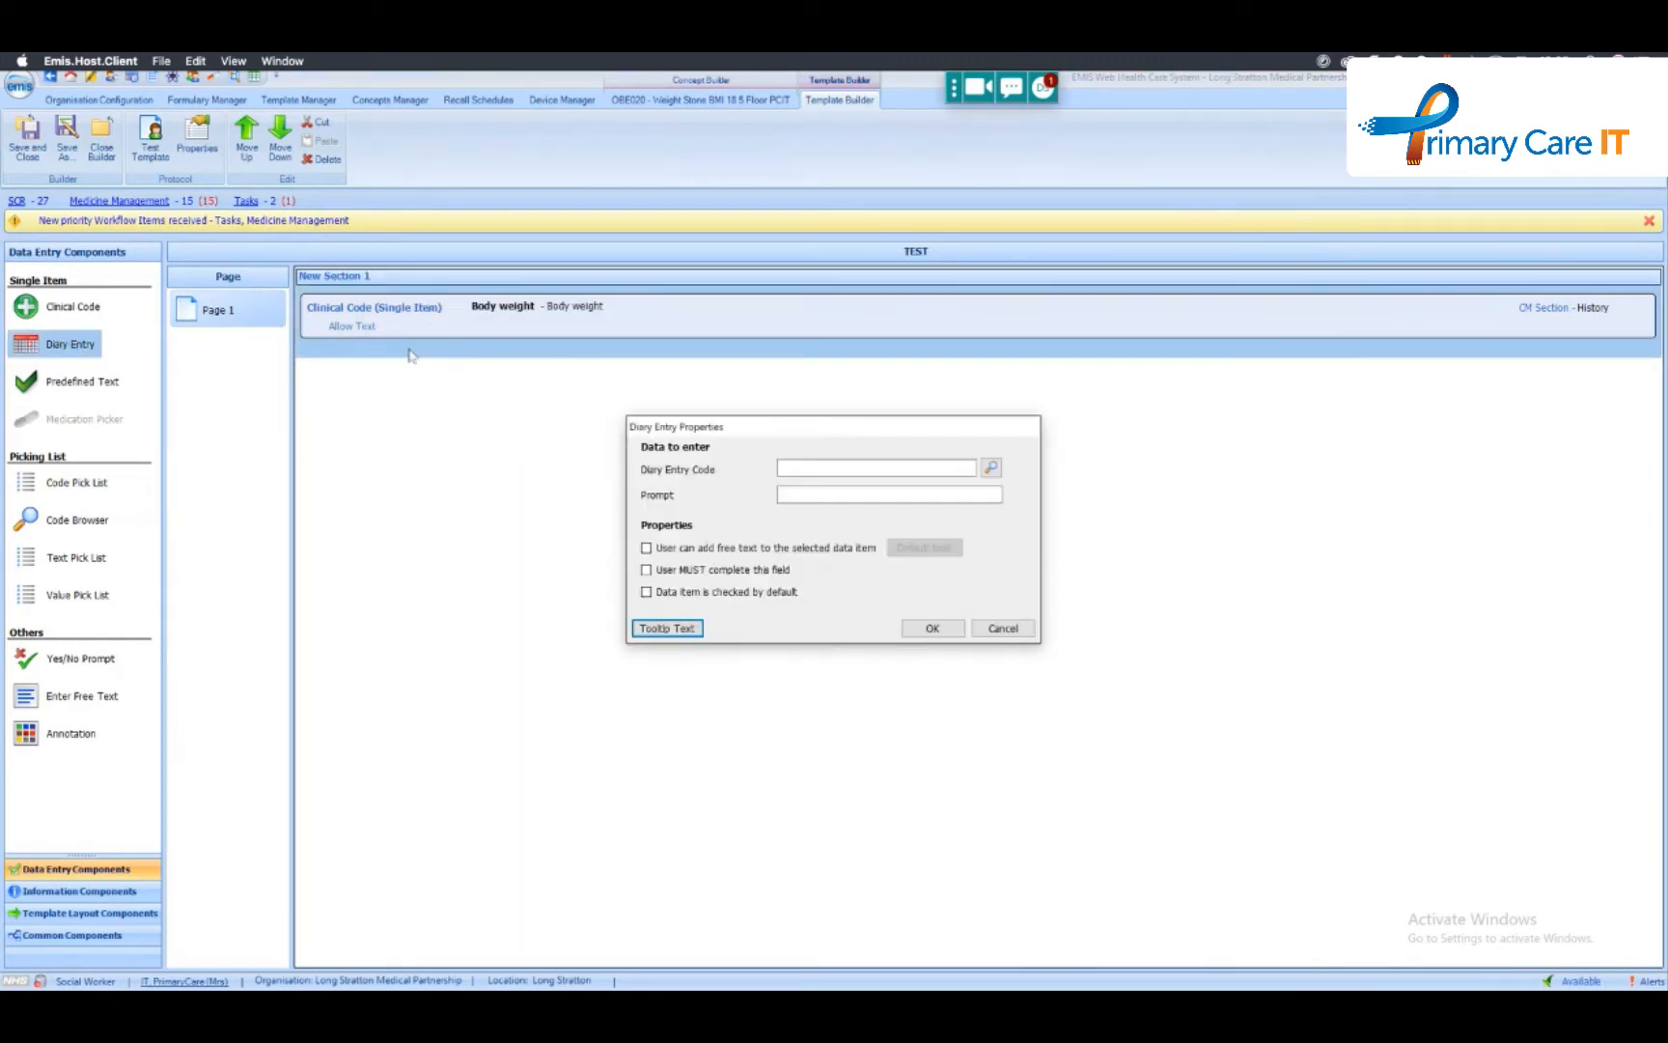
left_click(992, 468)
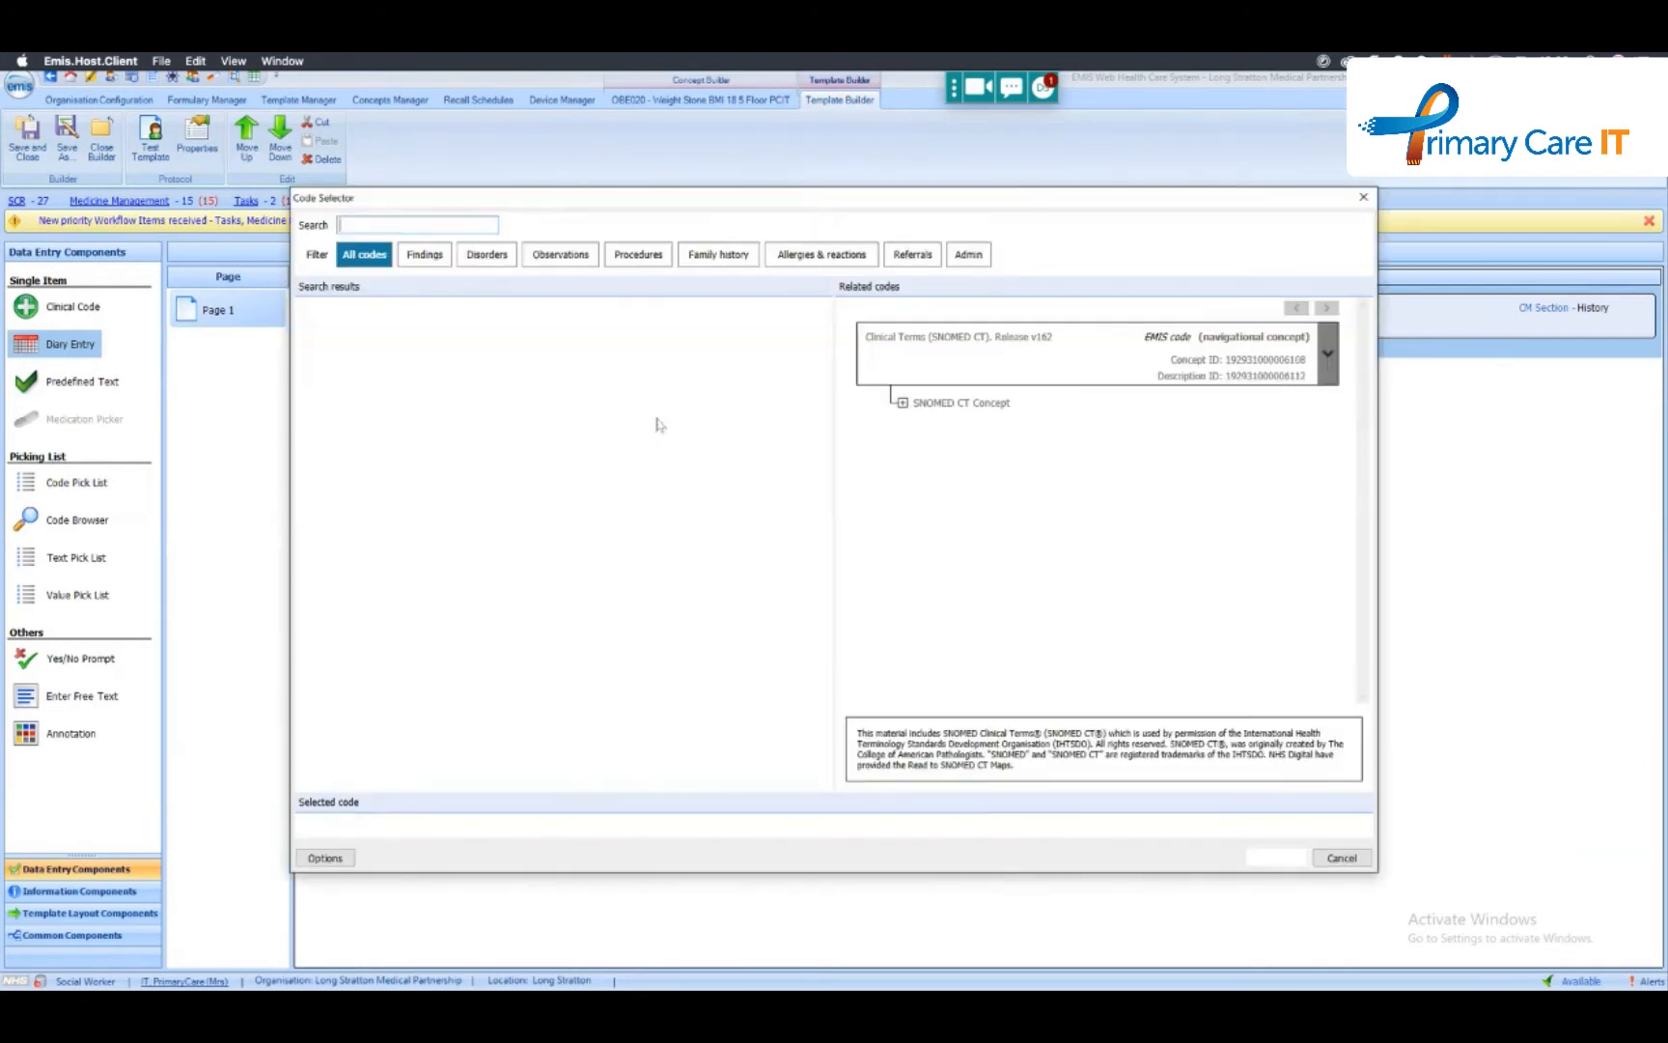
type("diary")
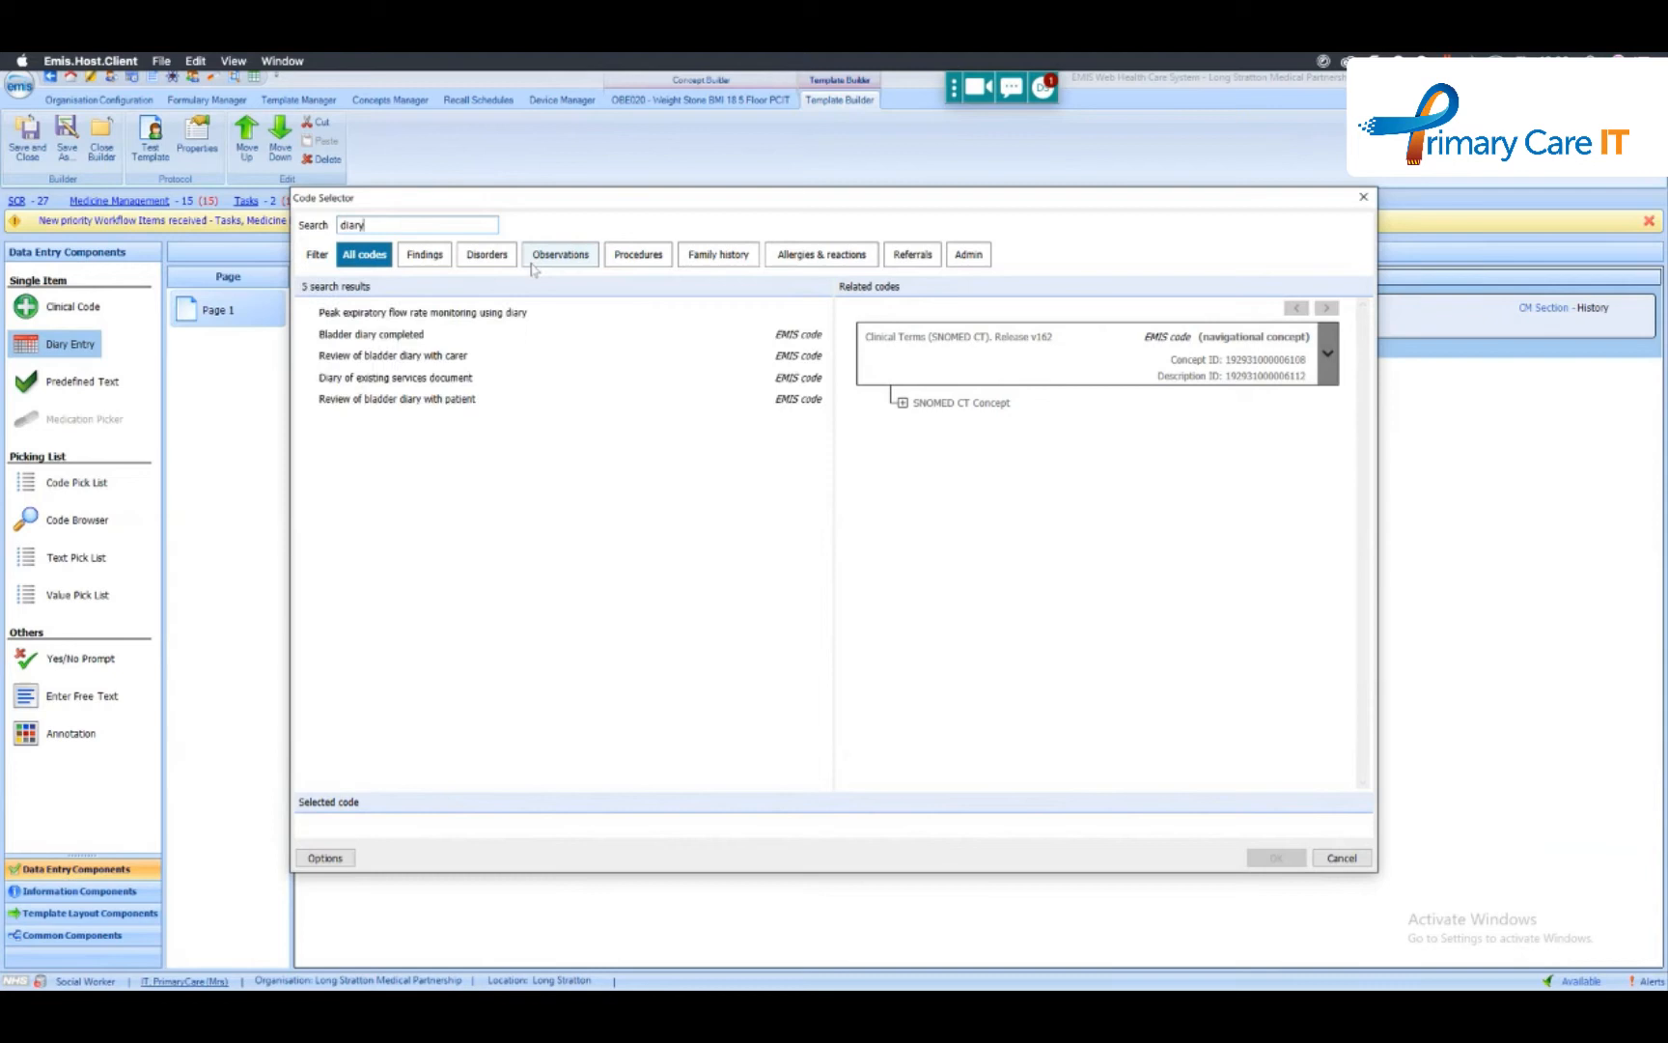
double_click(438, 399)
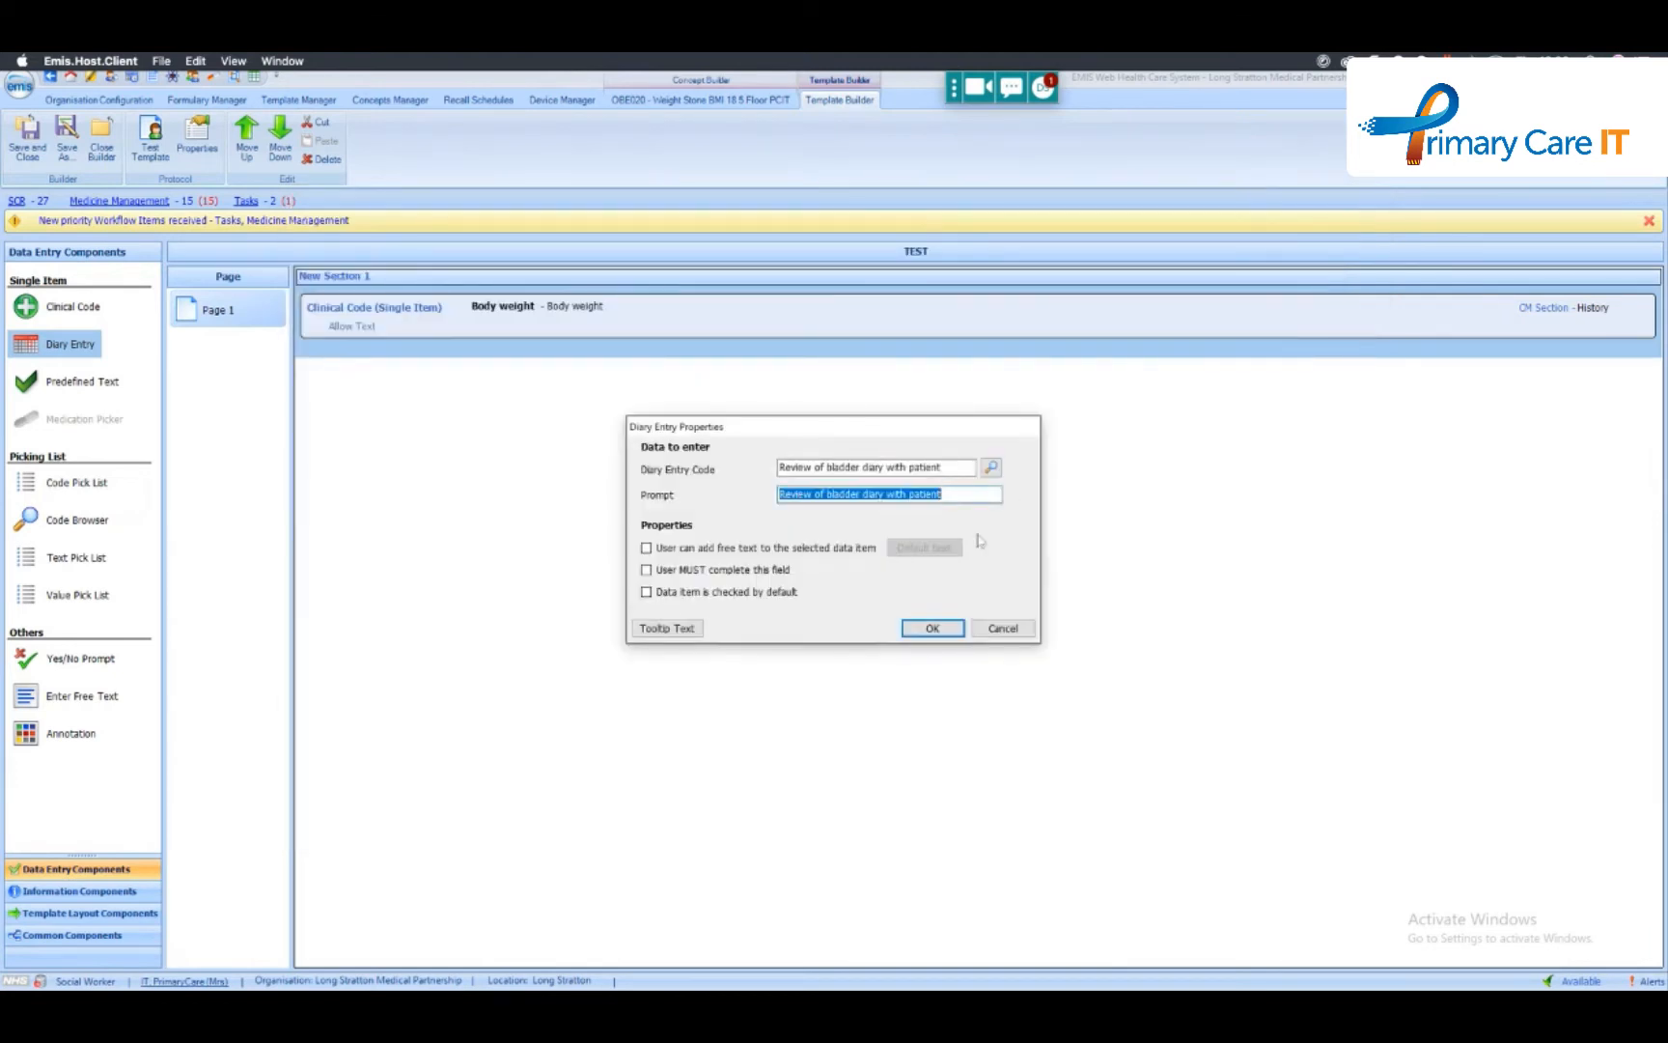
left_click(705, 548)
- Set the diary entry's default text to OBE003 - Weight Recorded Today with IsTrue custom text "Hi Everybody" and accept its properties
left_click(924, 547)
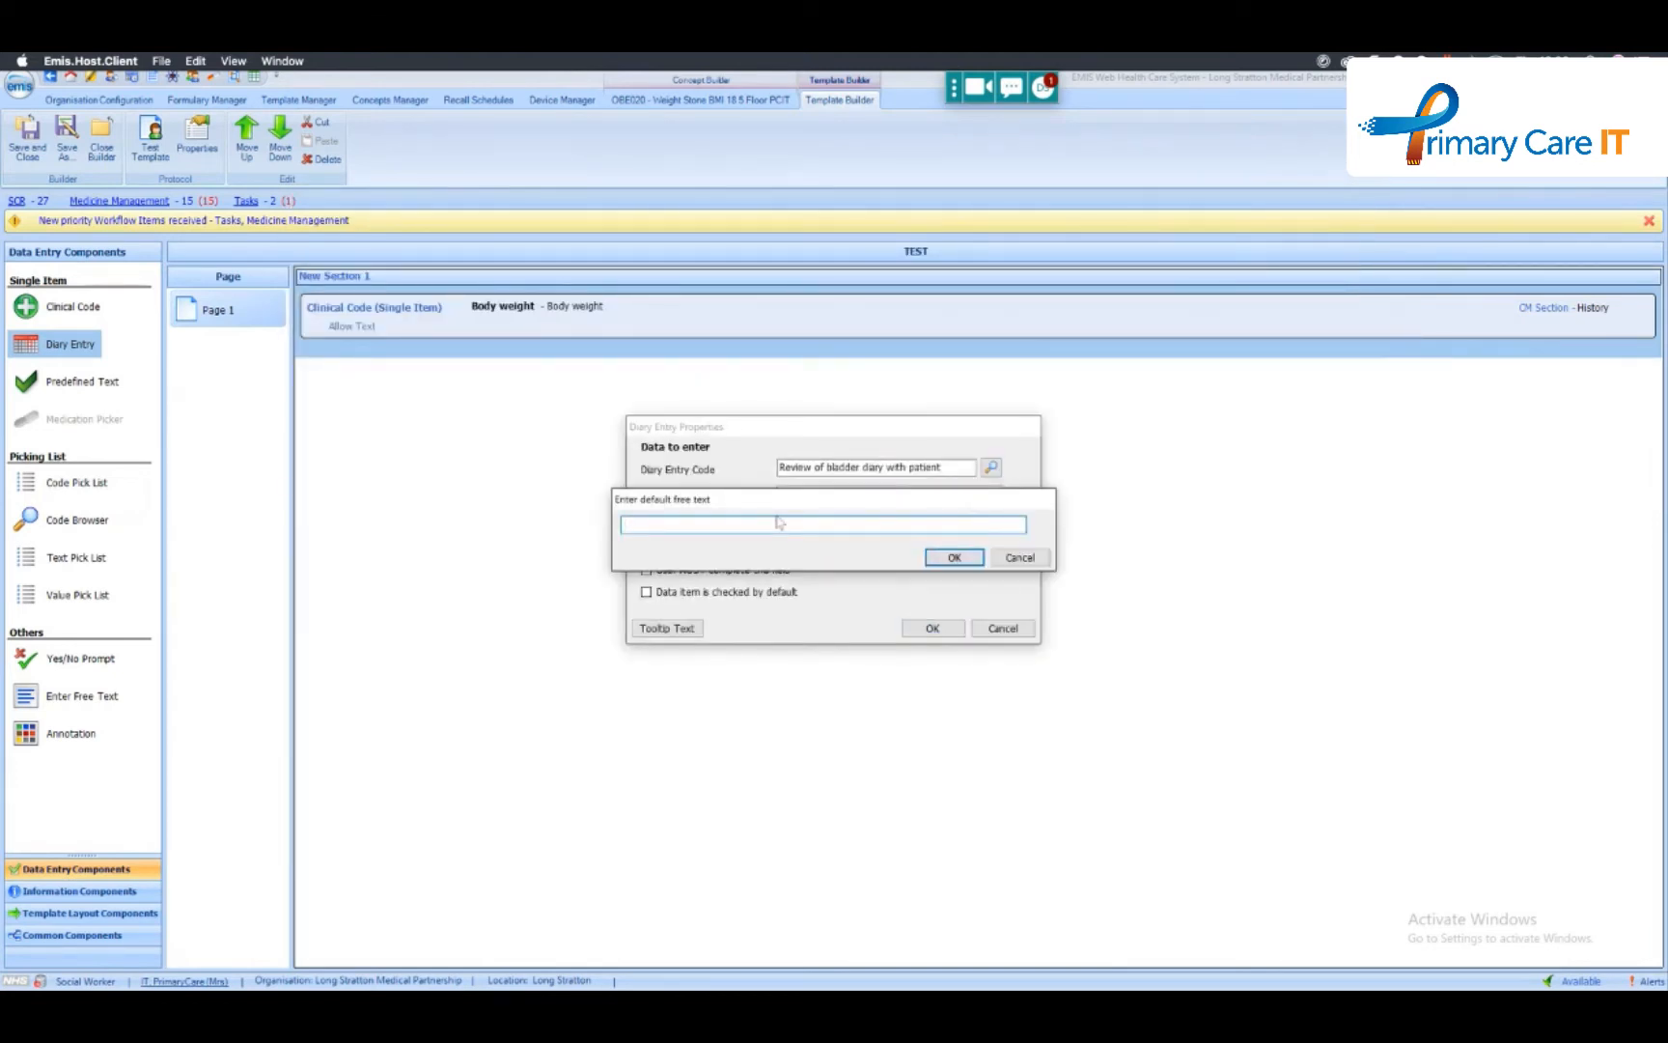
type("{")
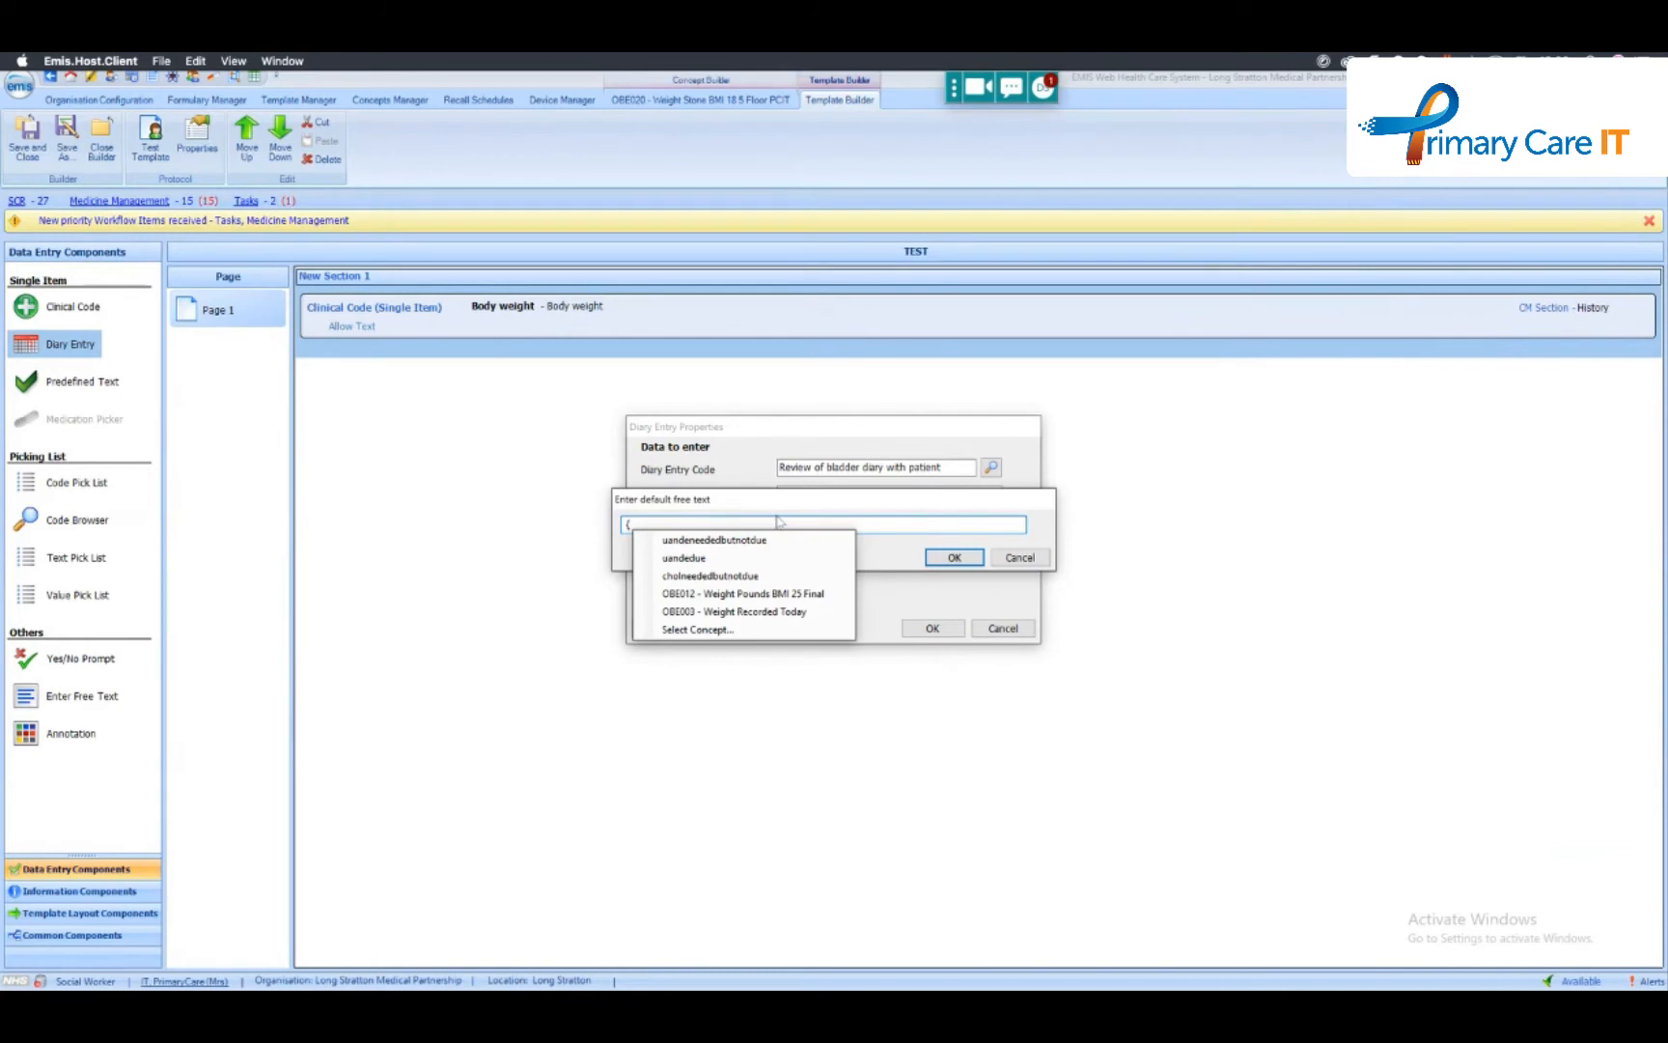
left_click(738, 613)
type(".")
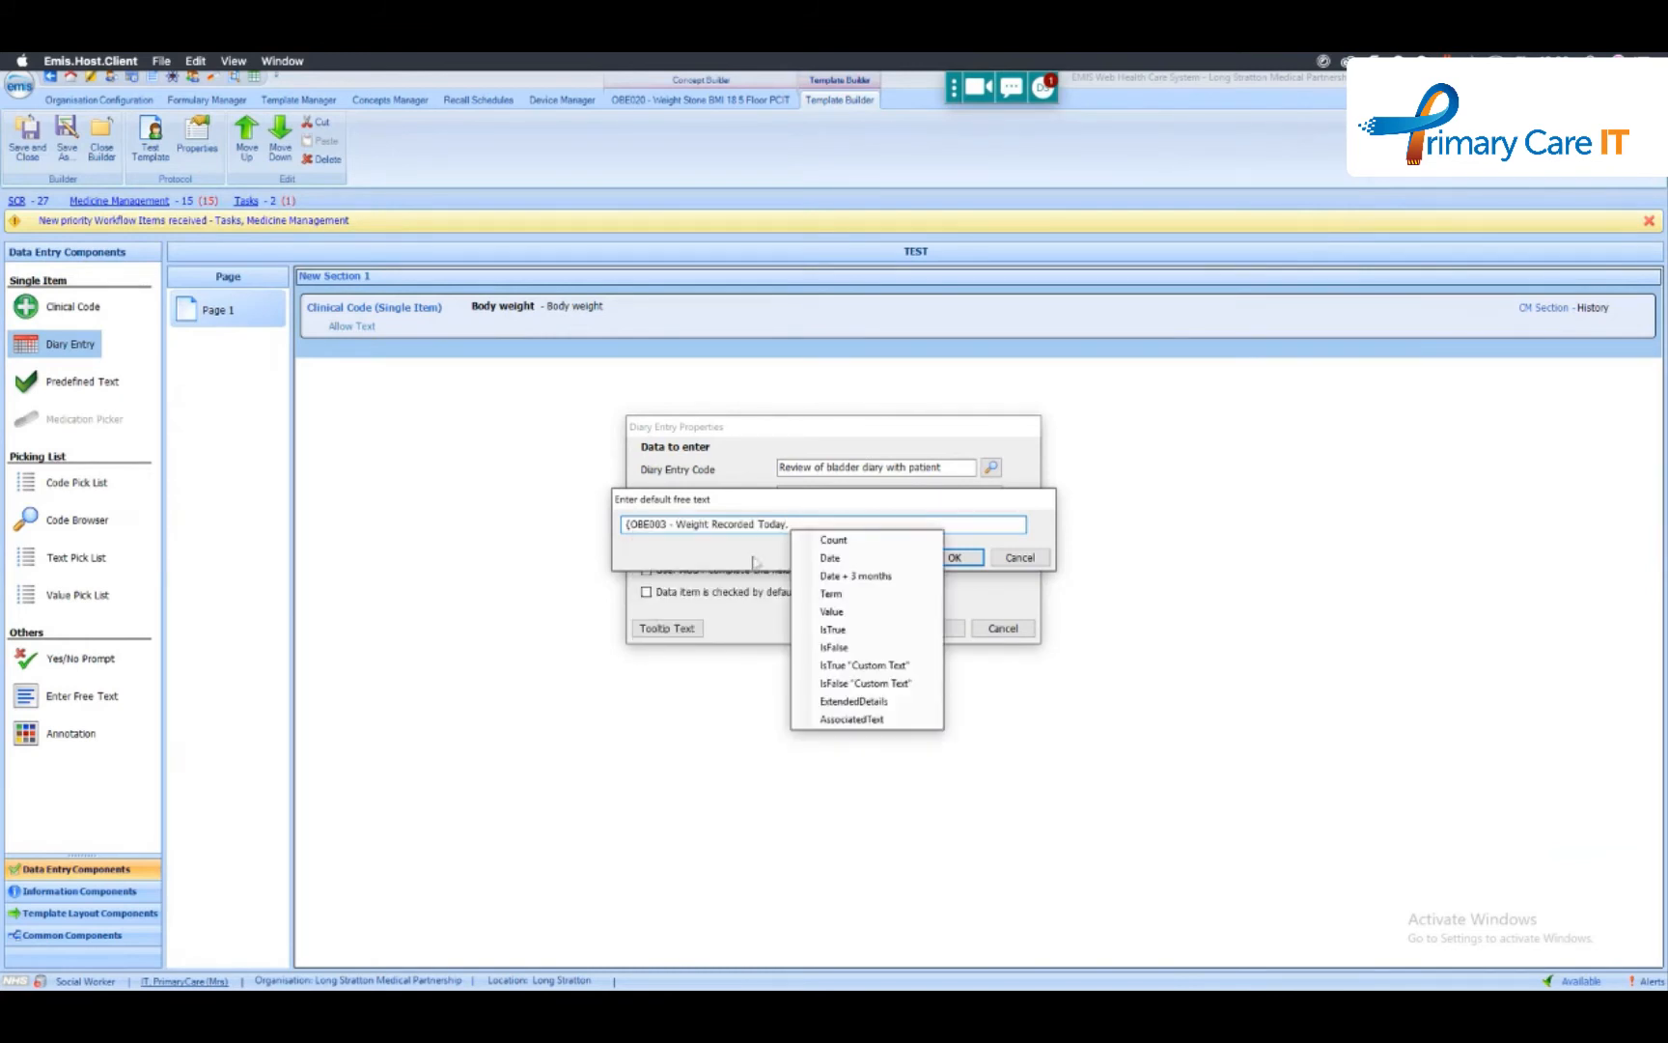
left_click(870, 661)
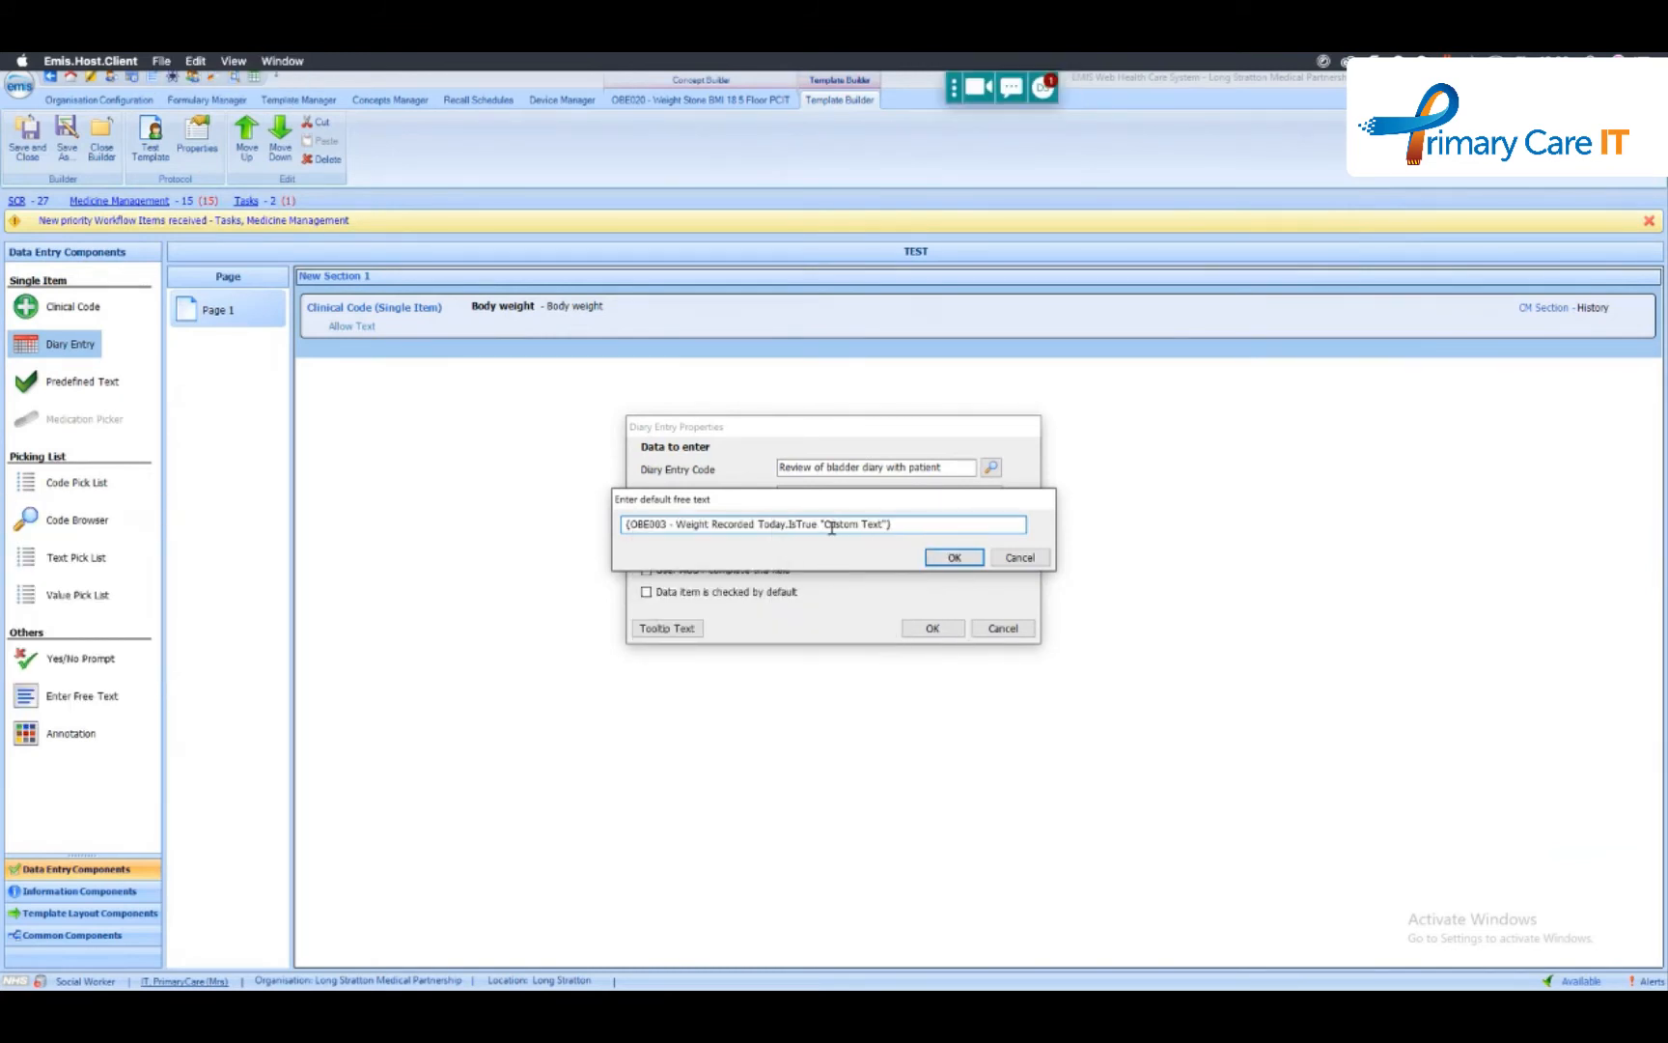
left_click_drag(827, 526, 884, 526)
type("Hi Everybody")
left_click(954, 558)
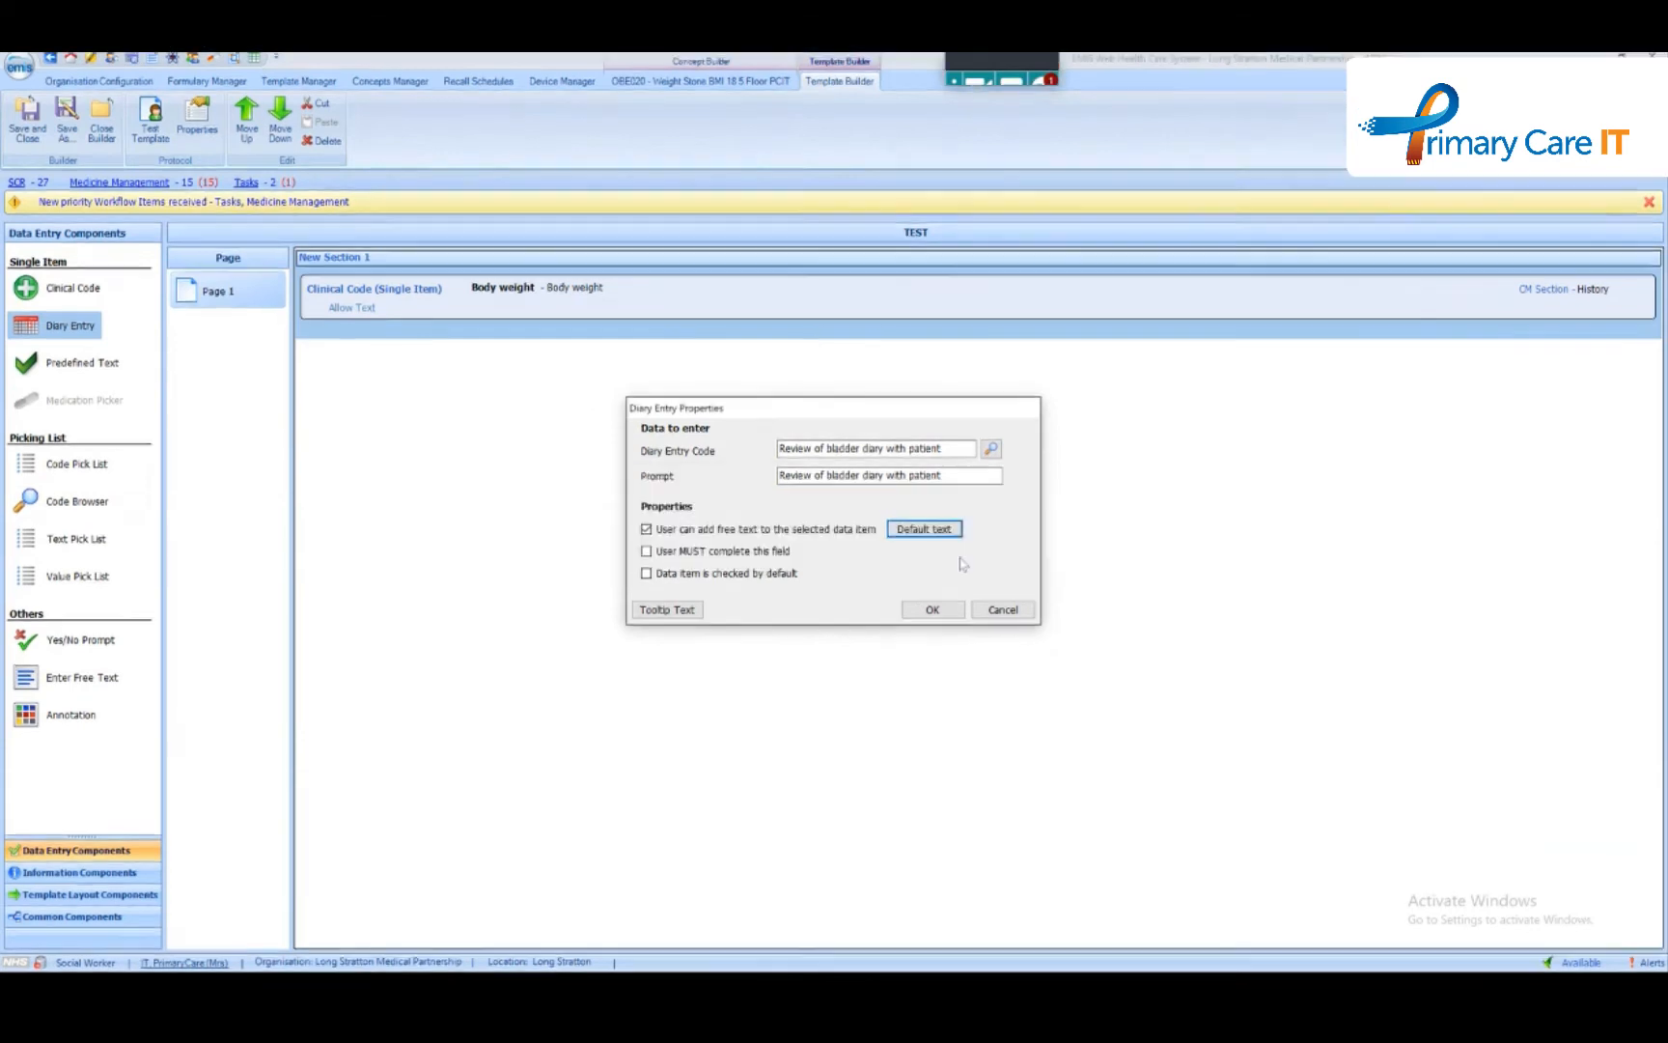
left_click(933, 629)
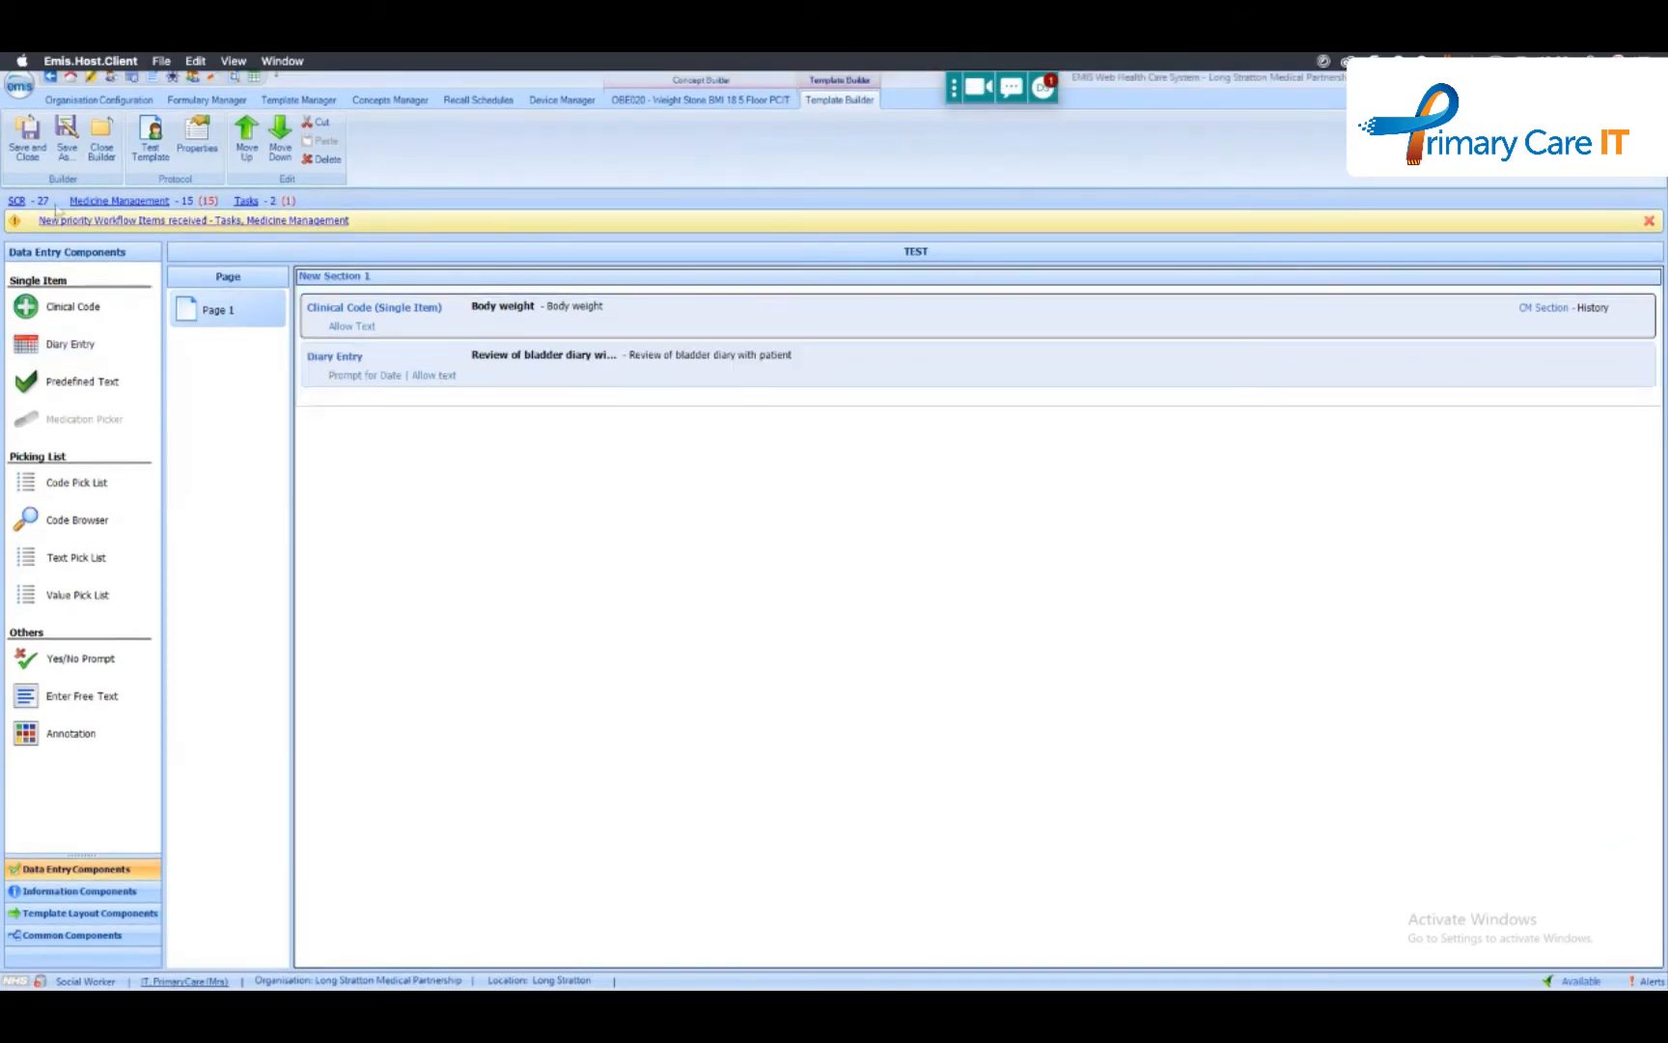
- Test the template by switching the bladder diary review on and off to check its default text, and close the test run
left_click(149, 138)
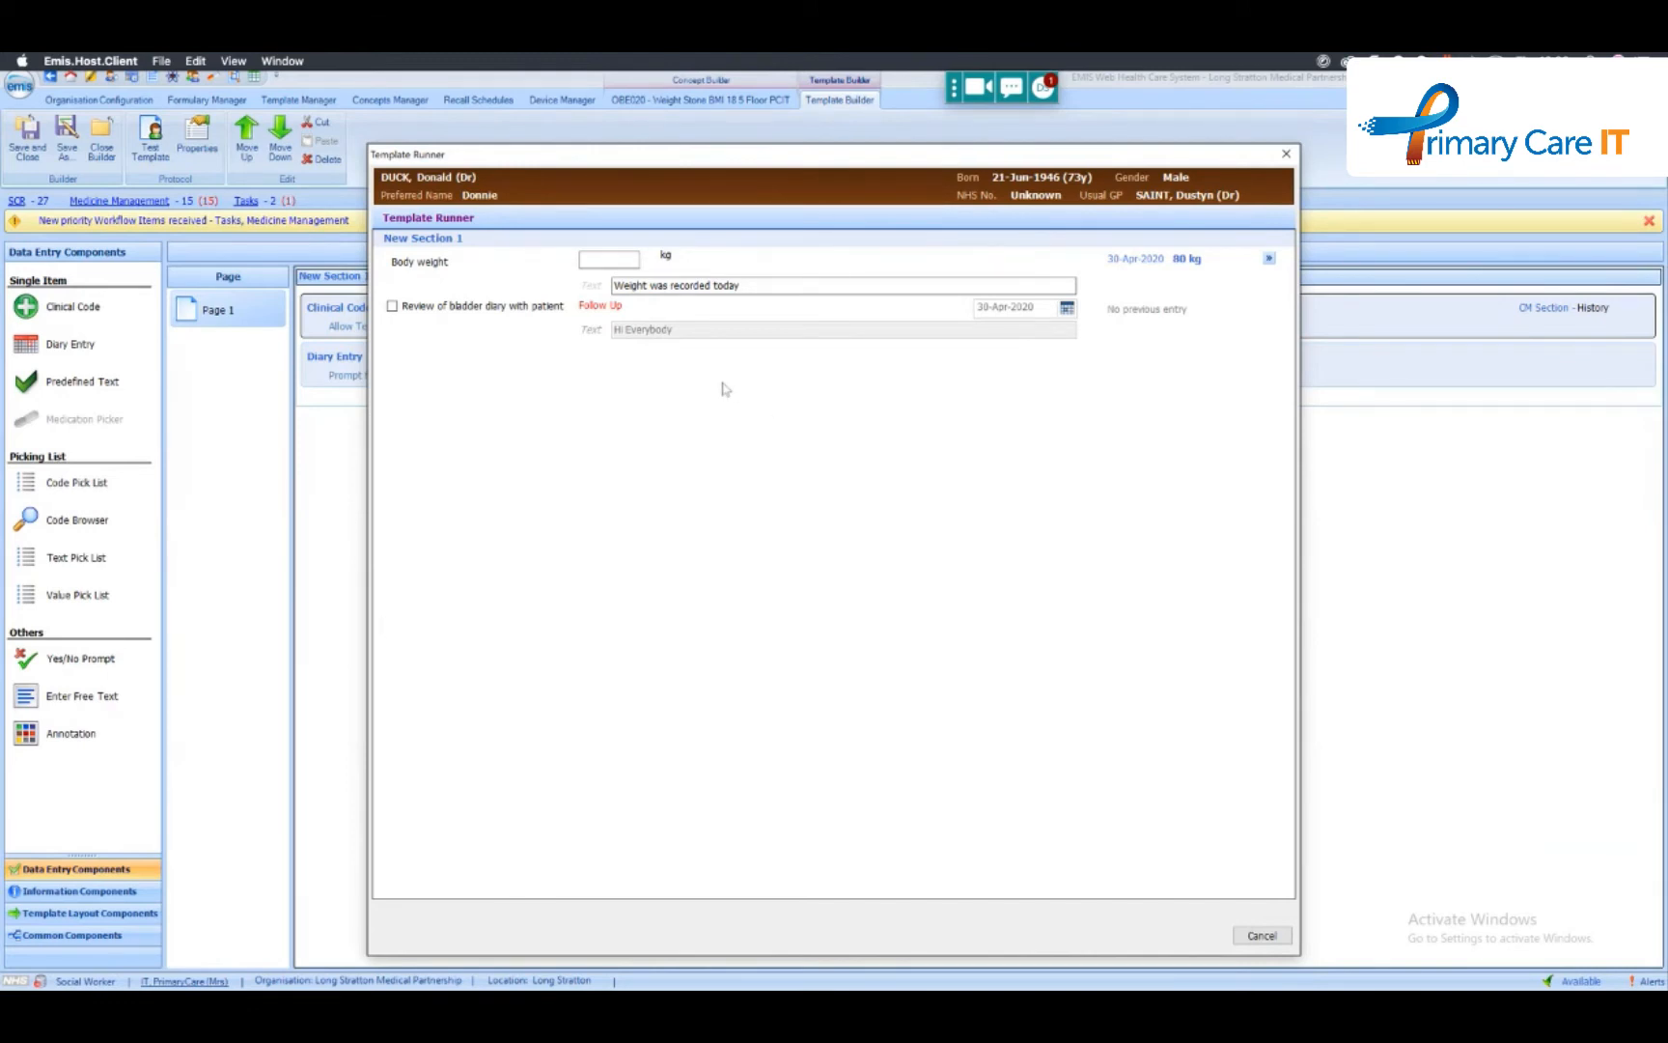
left_click(422, 307)
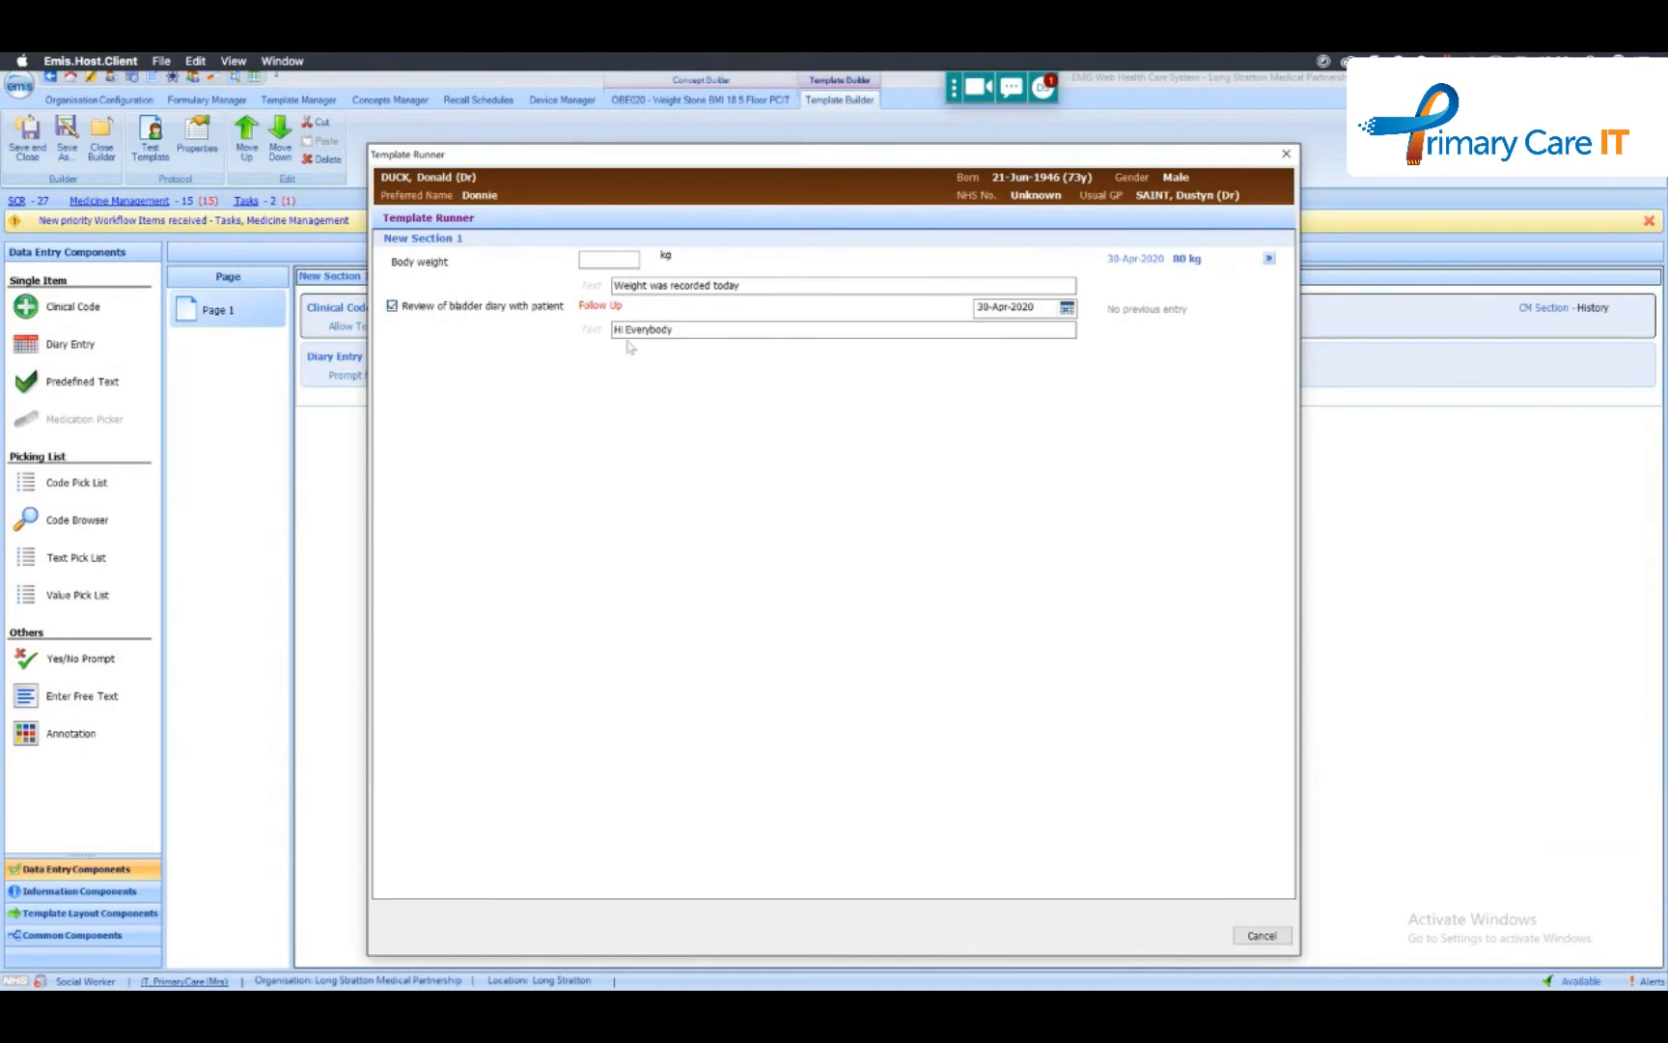
left_click(410, 309)
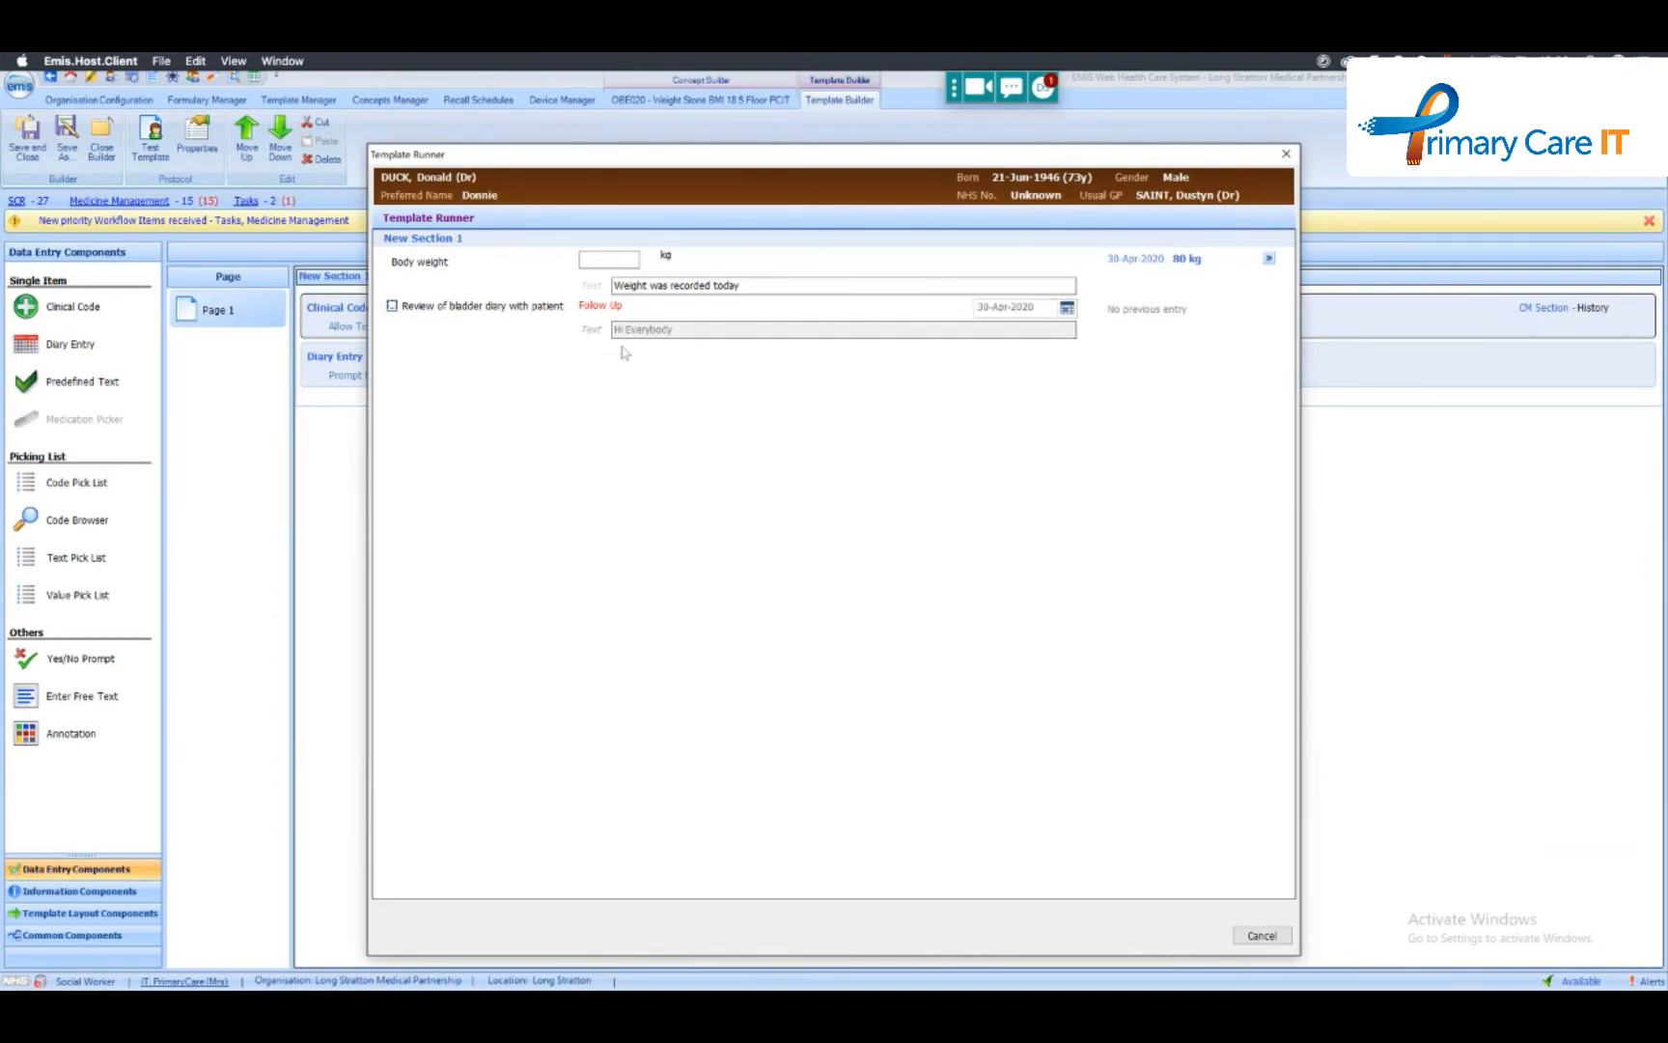
left_click(675, 288)
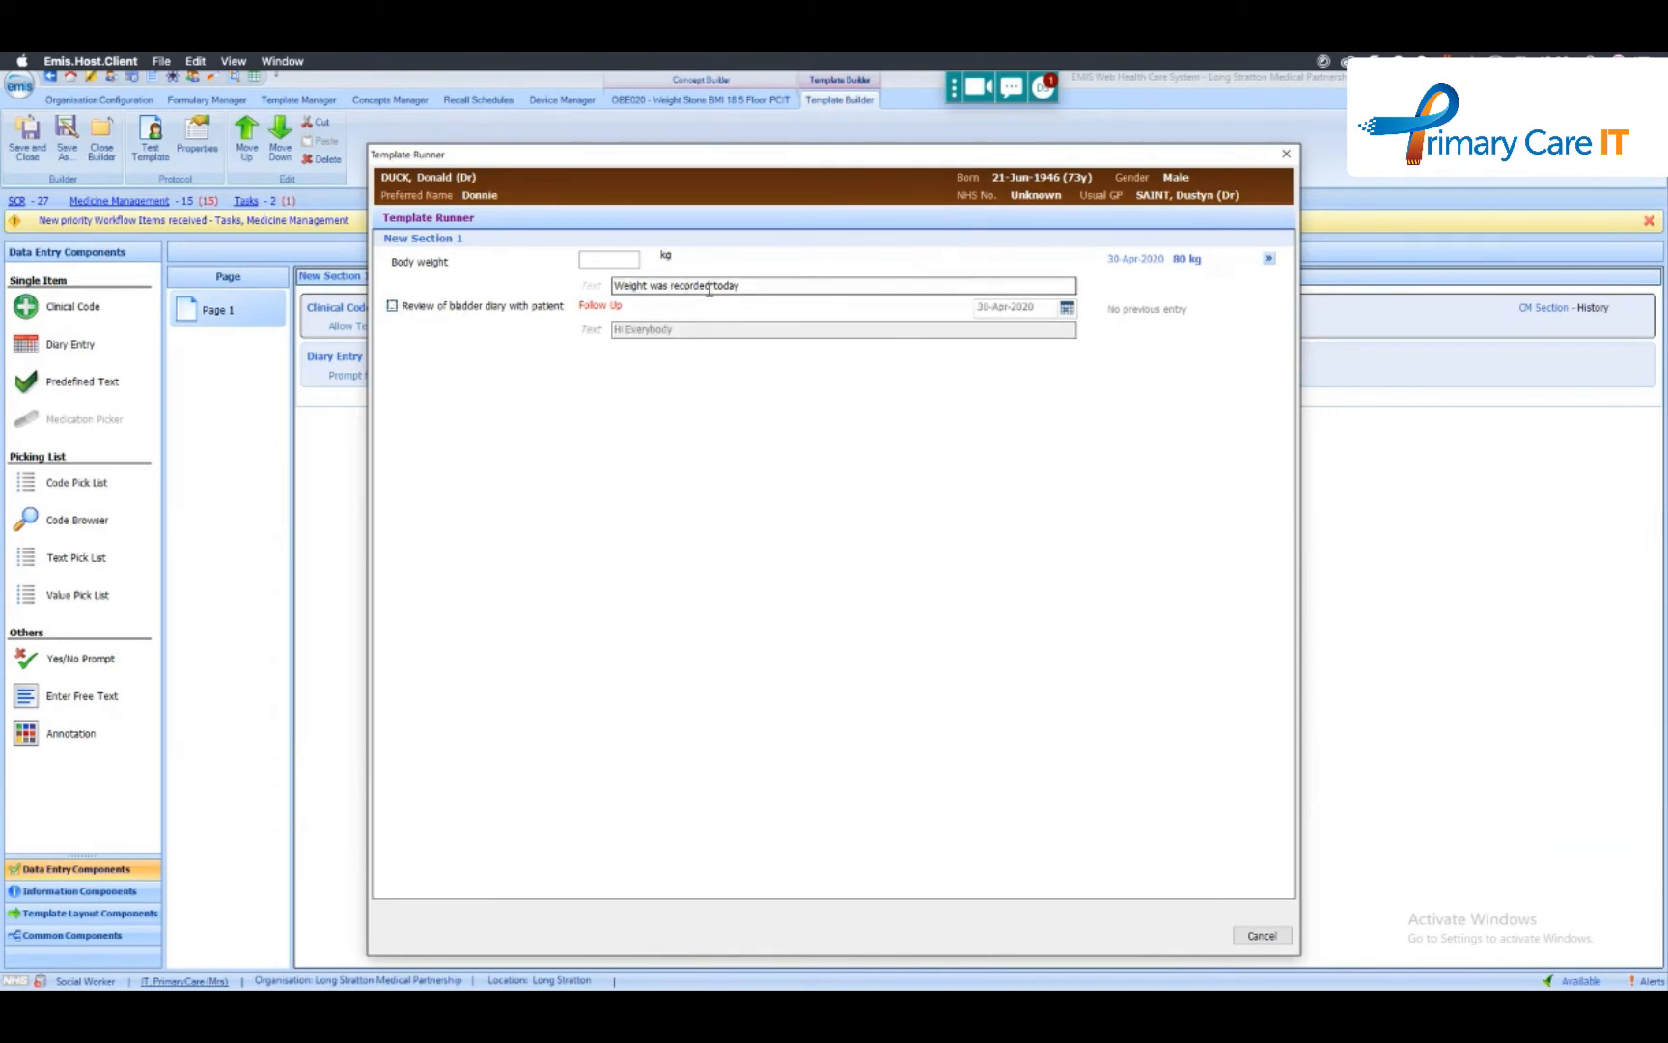
left_click(392, 307)
left_click(392, 307)
left_click(392, 307)
left_click(392, 307)
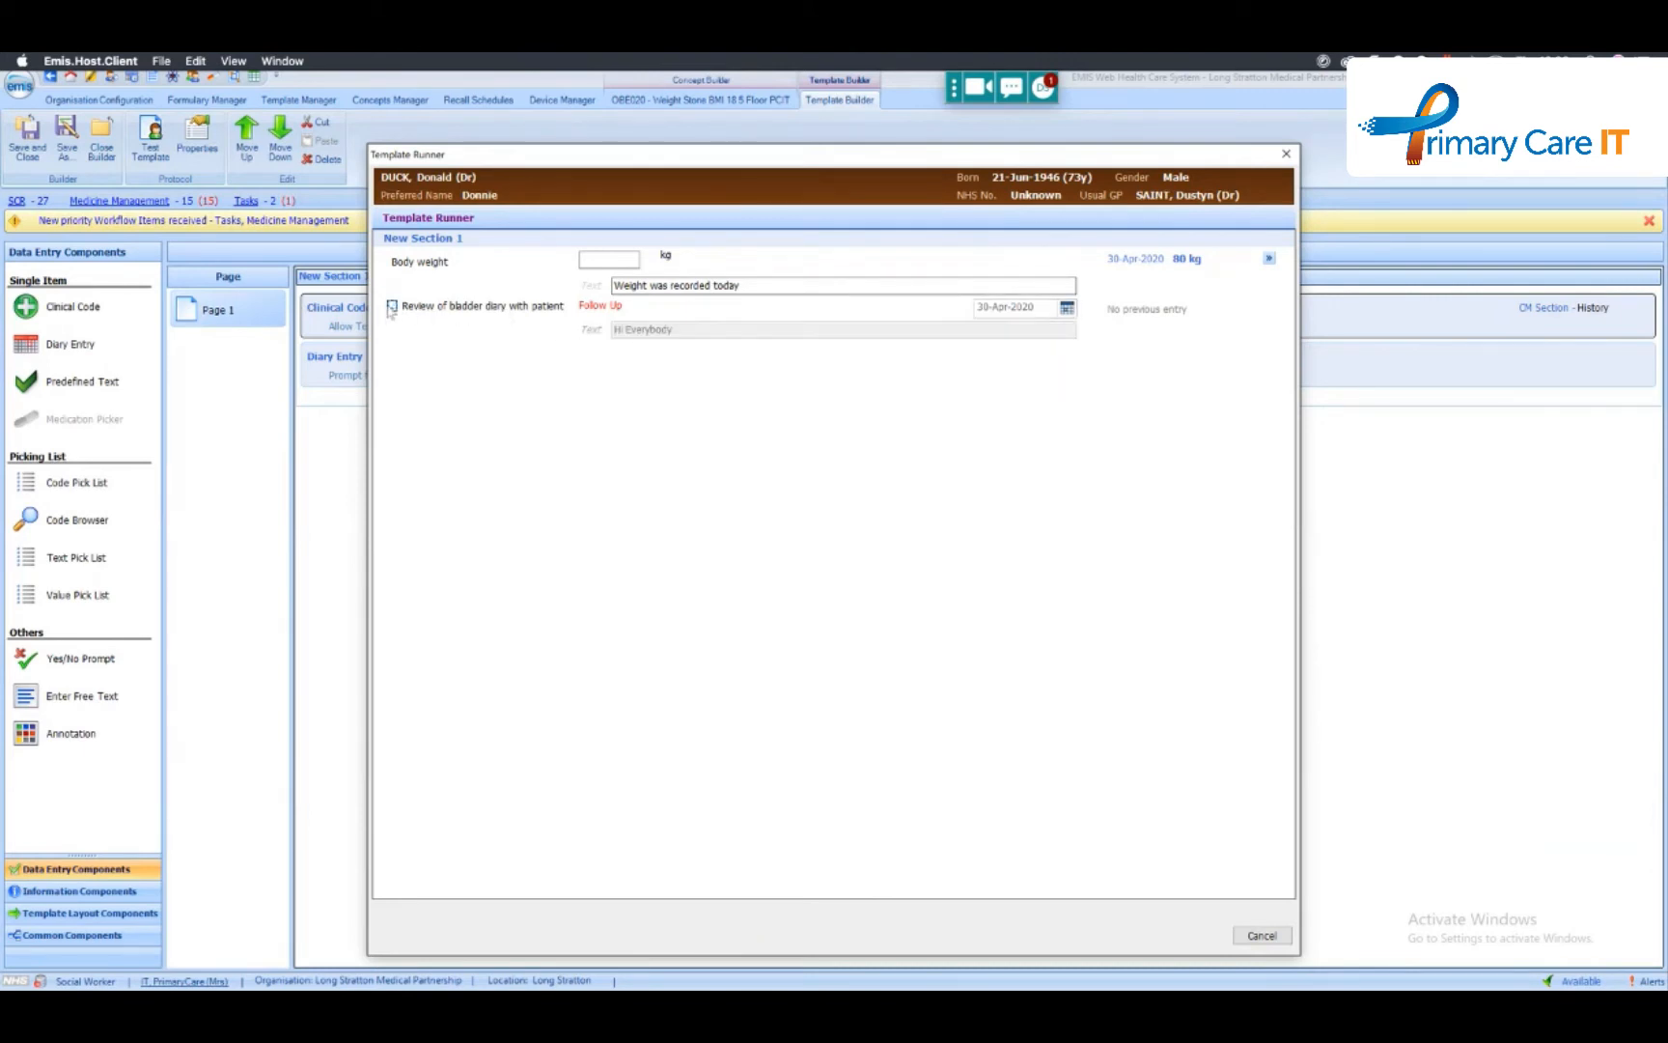
left_click(1259, 936)
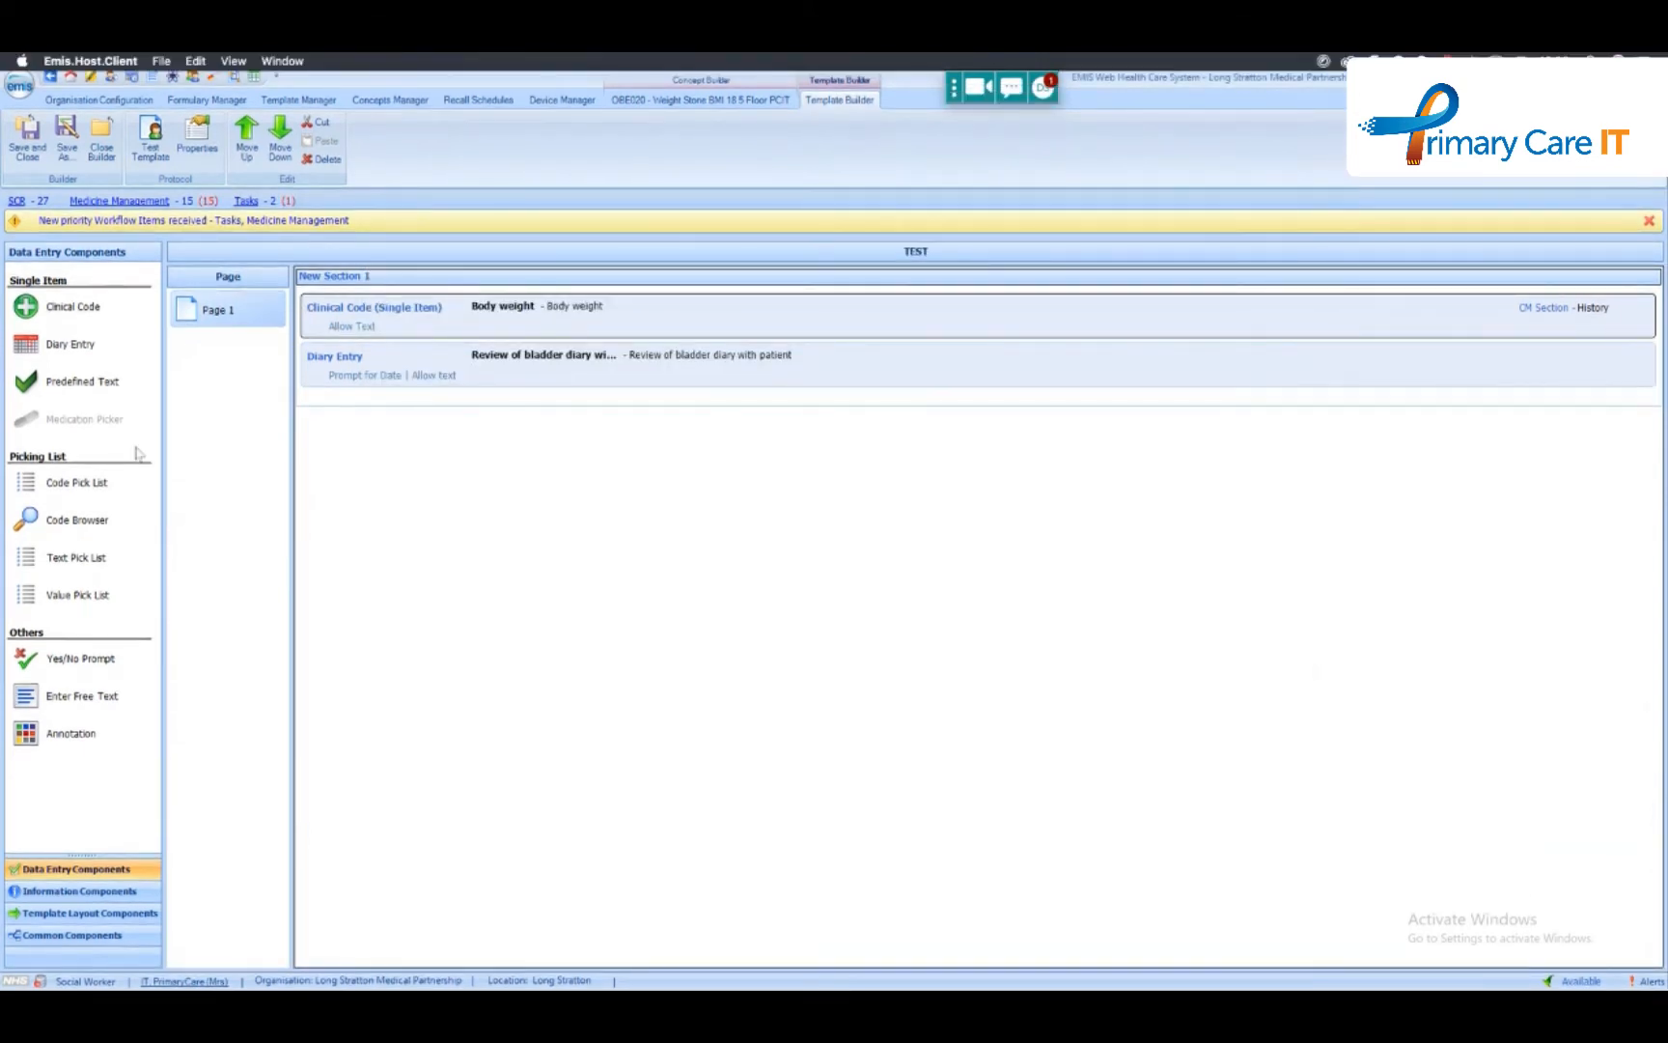
- Add a predefined text item with the prompt TESTING below the diary entry and allow free text on it
left_click_drag(52, 386, 381, 413)
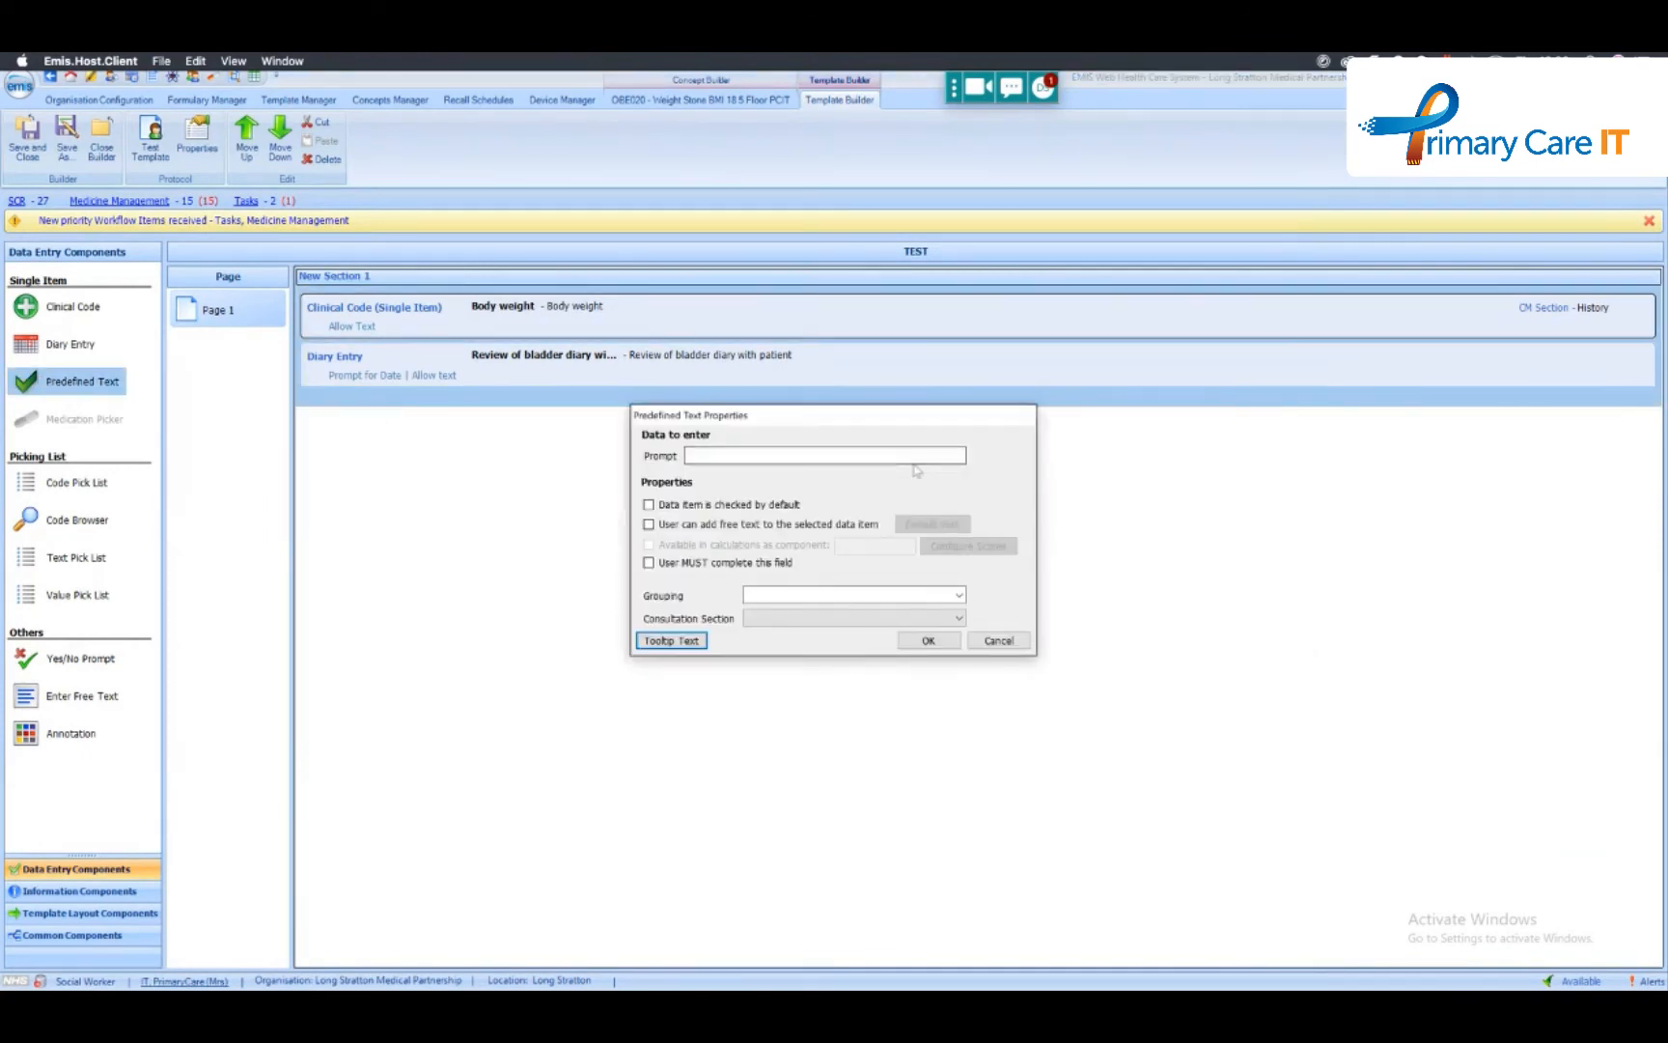
left_click(750, 456)
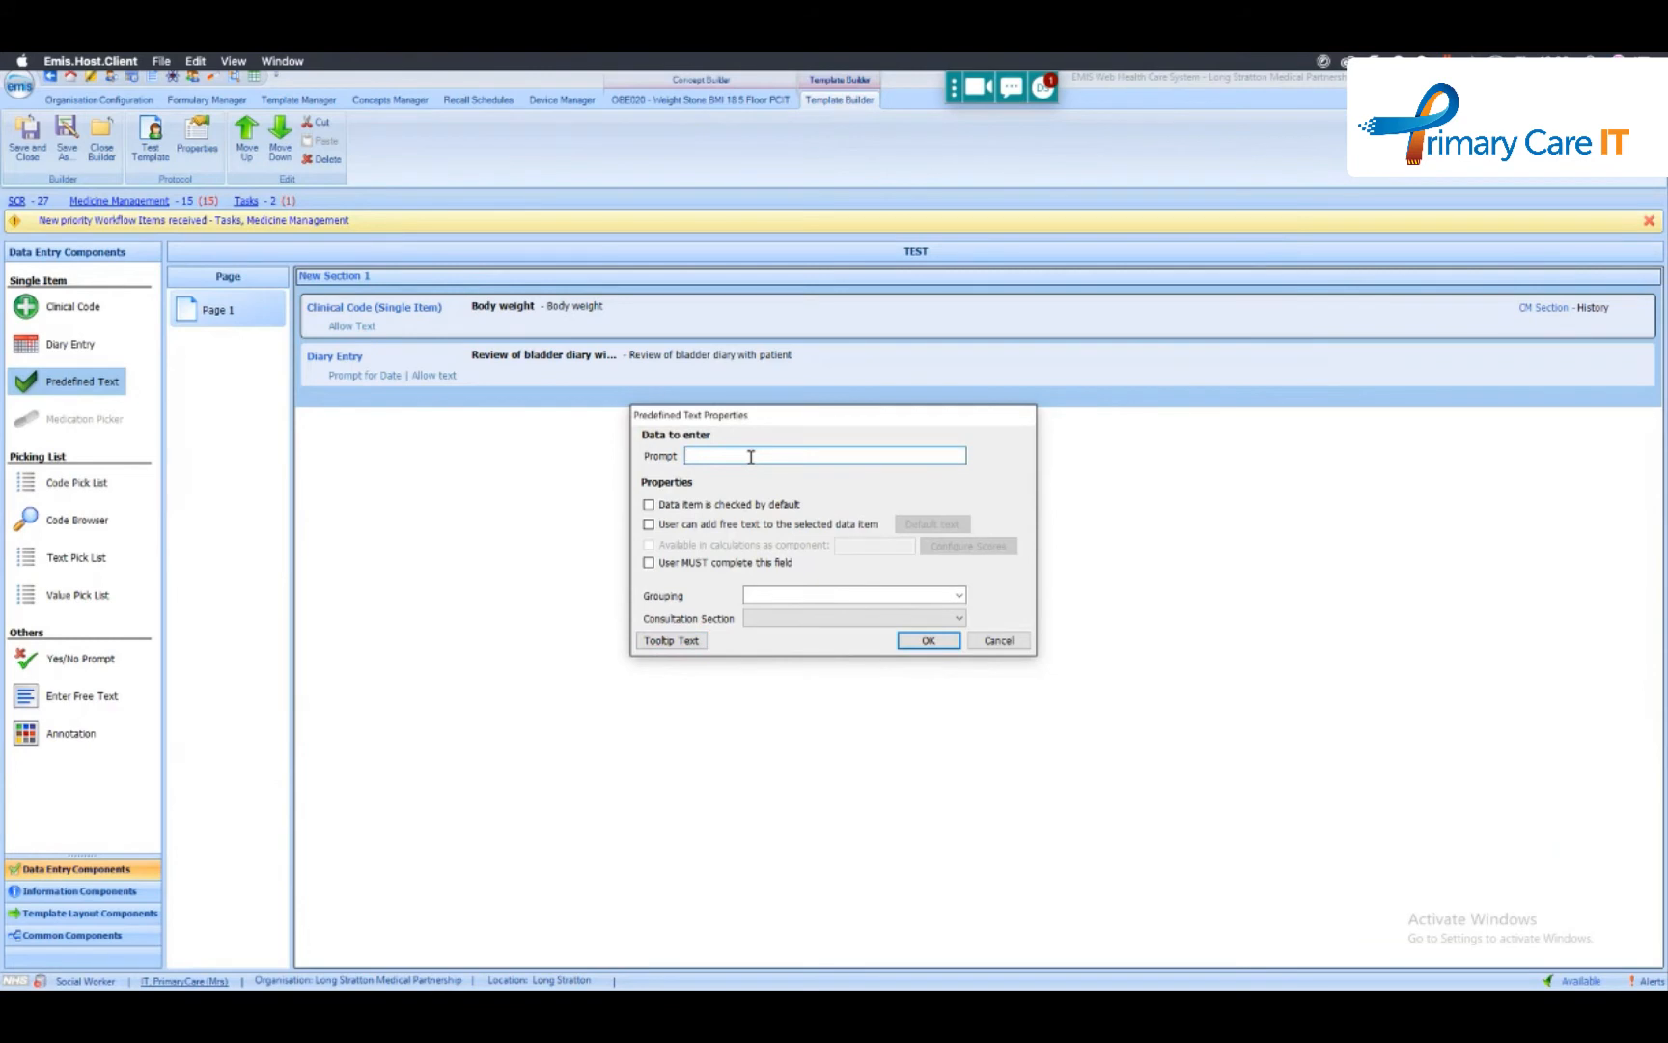
left_click(658, 524)
- Set the TESTING item's default text to OBE003 - Weight Recorded Today with IsTrue custom text "Hey guys"
left_click(933, 524)
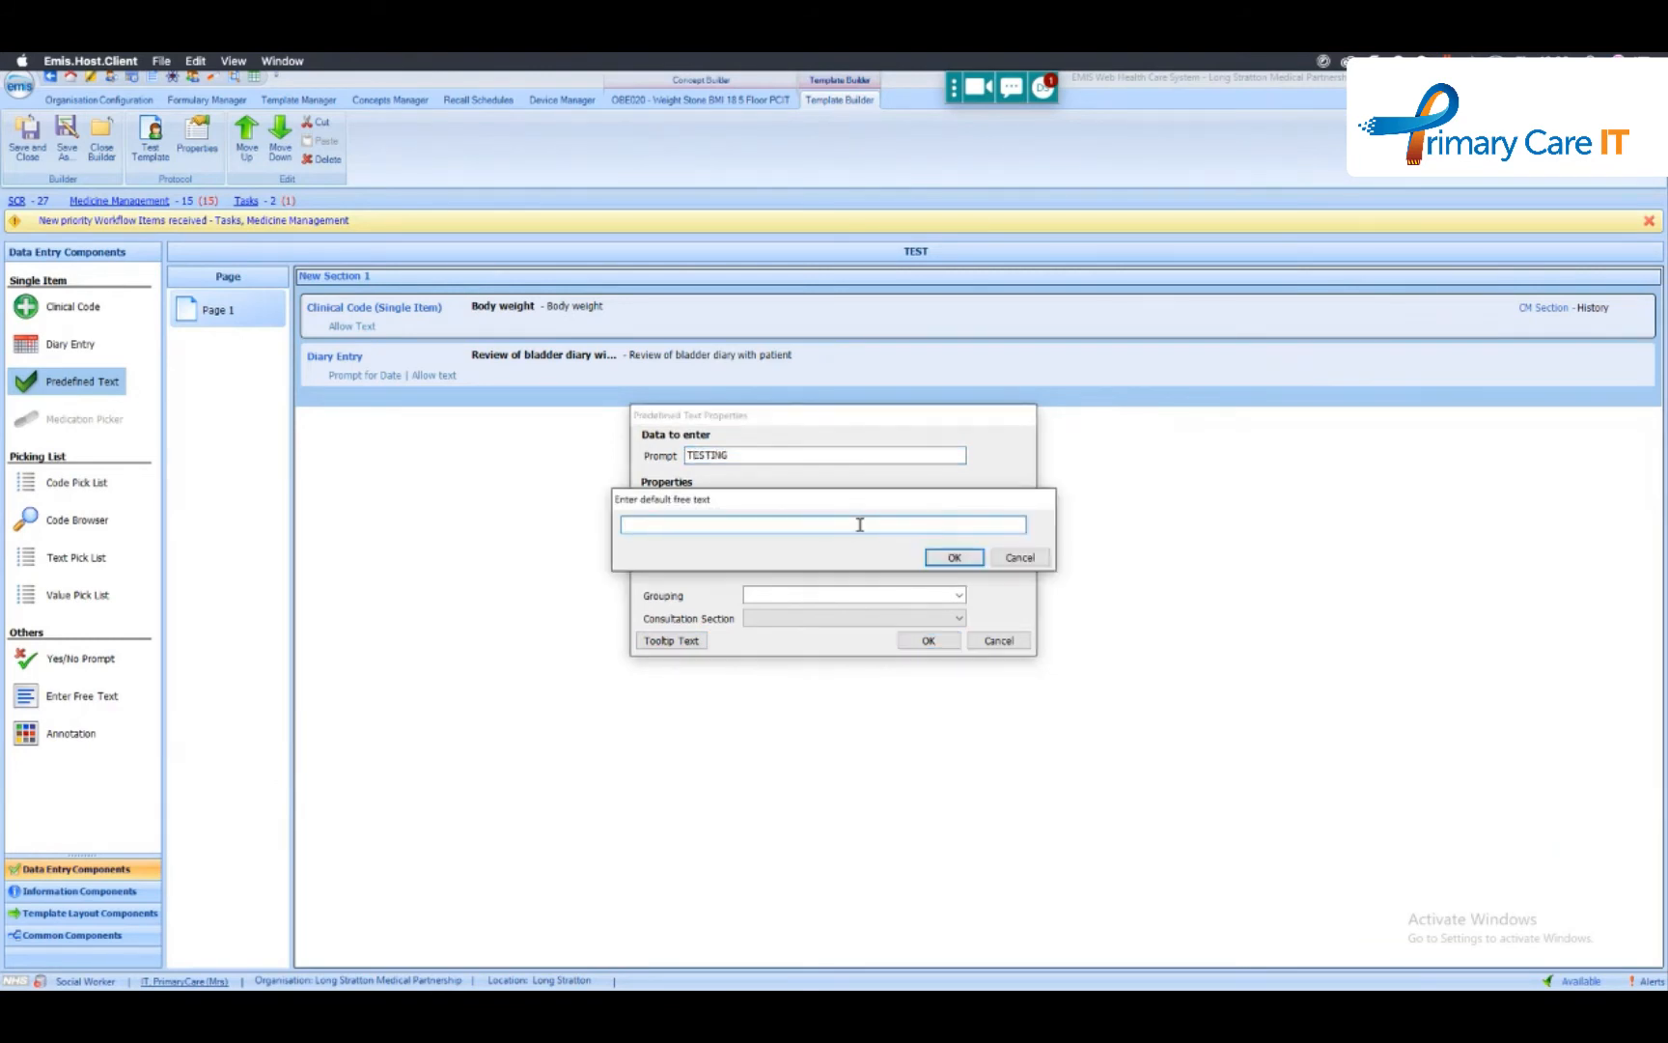
type("{")
left_click(797, 618)
type(".")
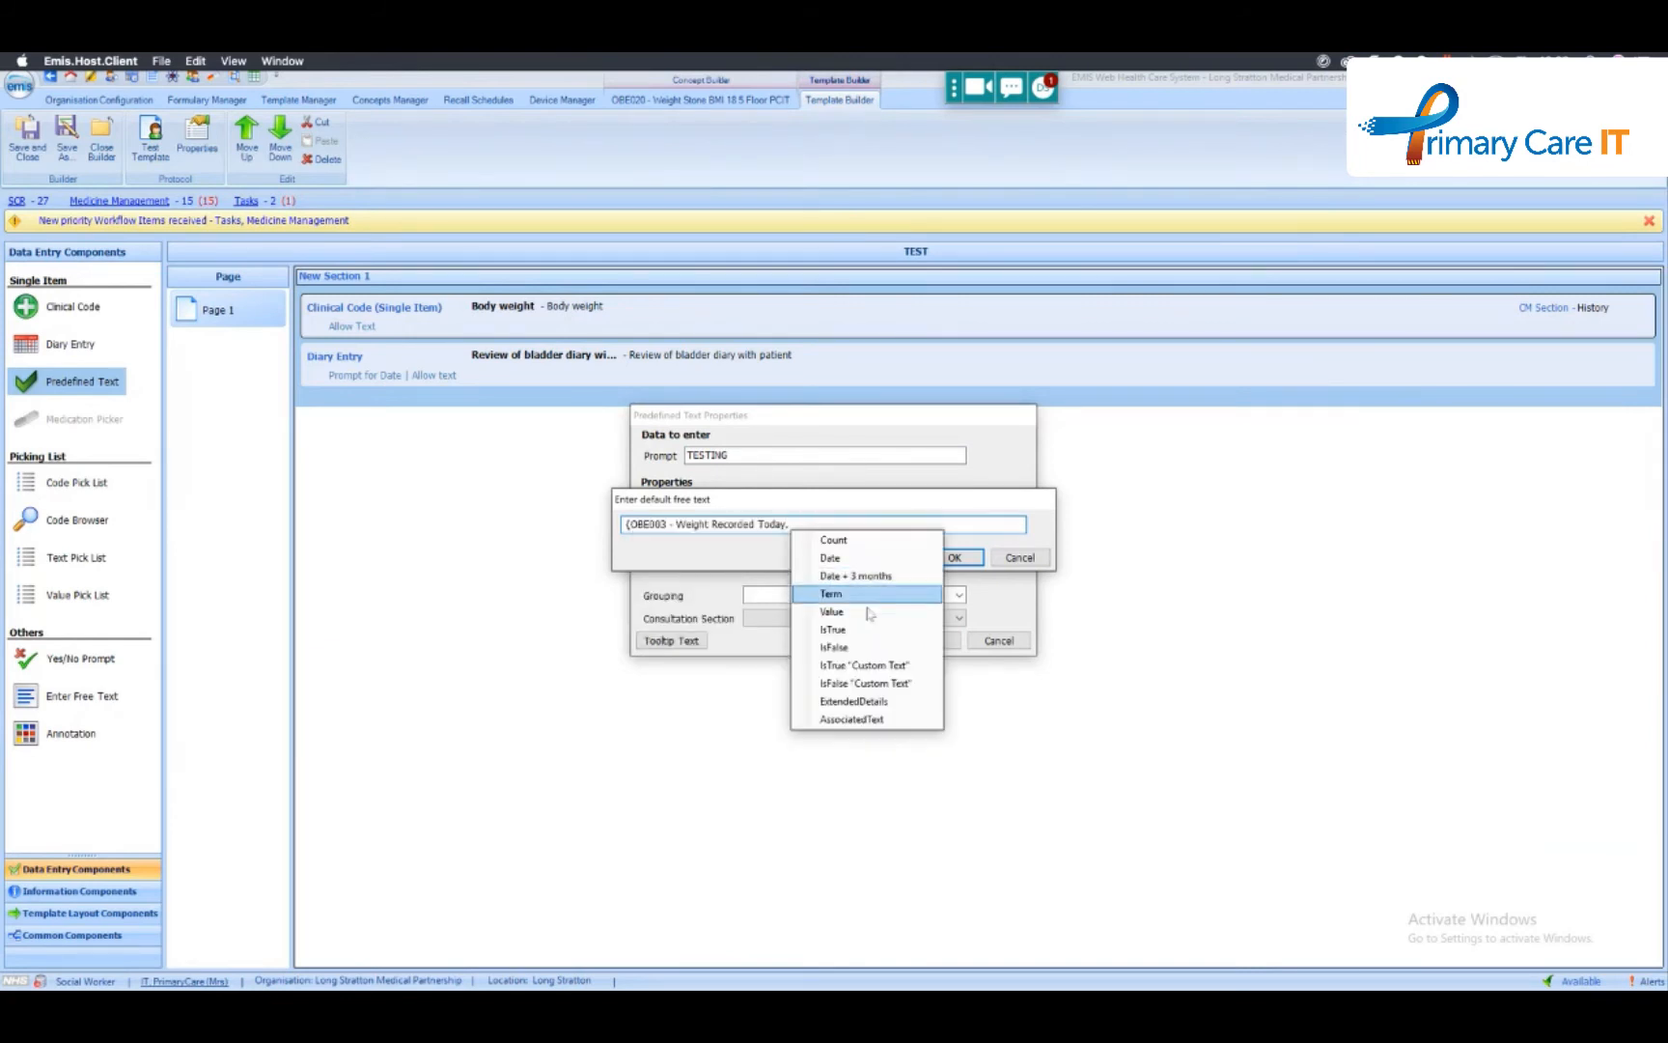
left_click(881, 667)
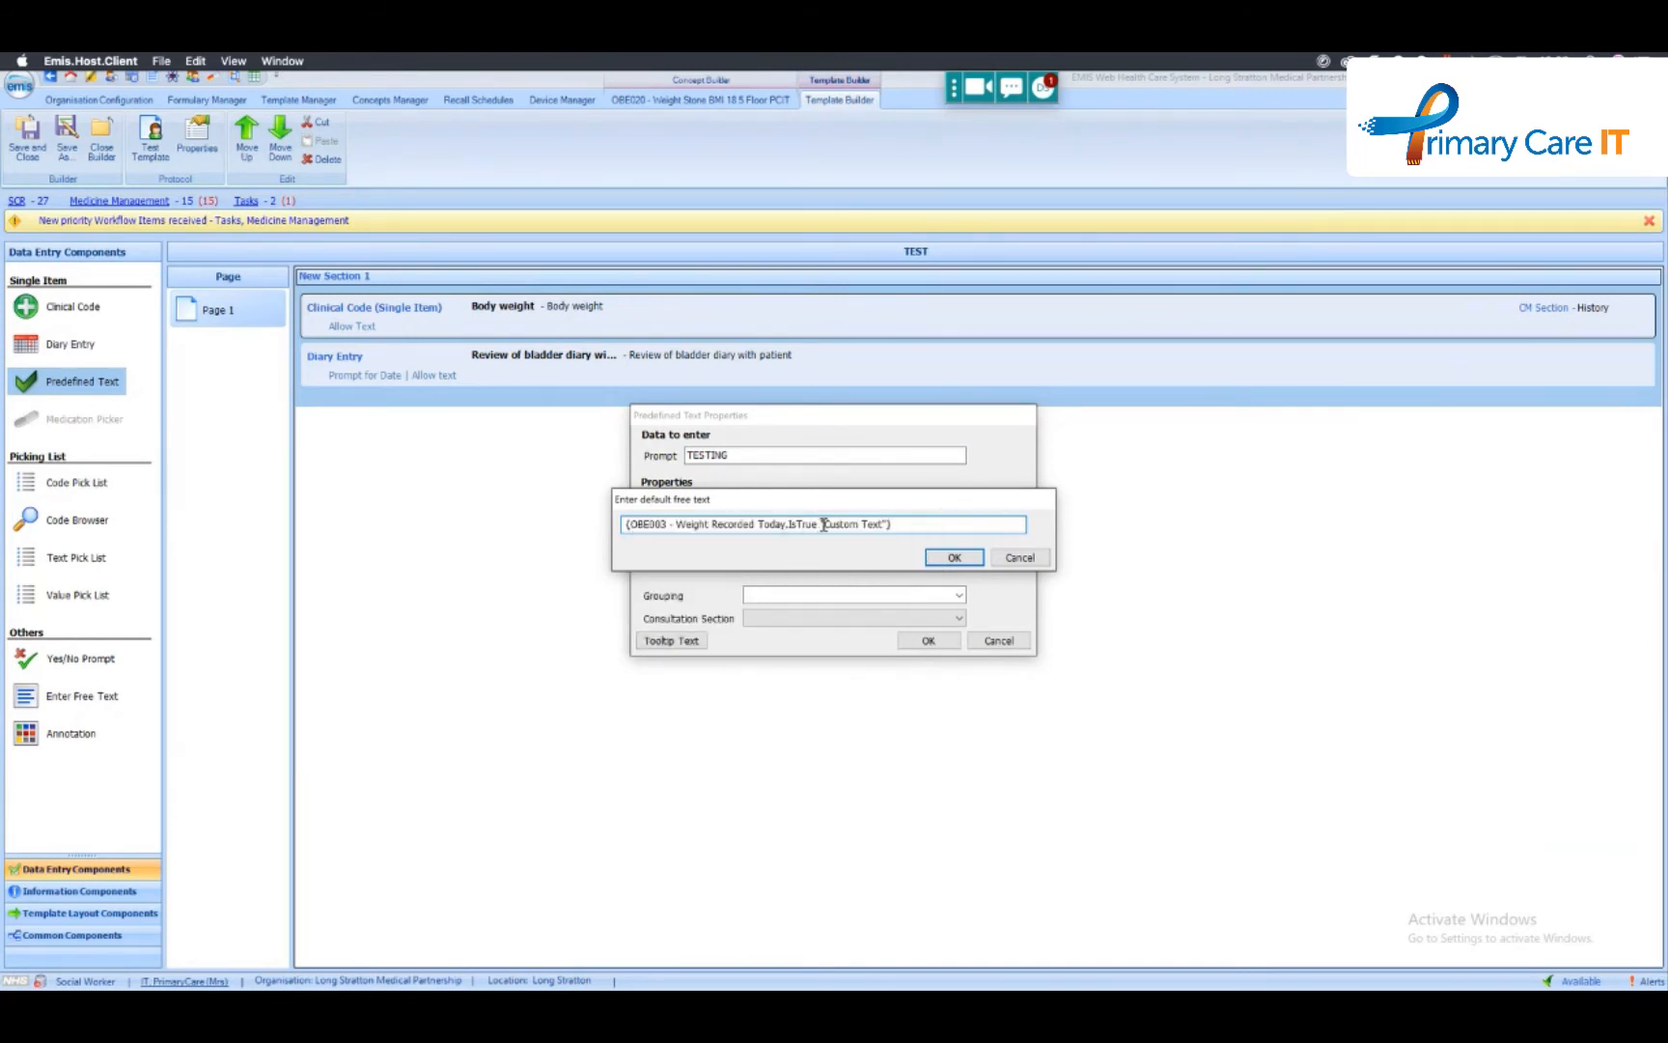
left_click_drag(824, 524, 871, 523)
type("Hey guy")
left_click(954, 558)
- Assign the TESTING item to the Additional consultation section, and test the template before closing the test run
left_click(873, 619)
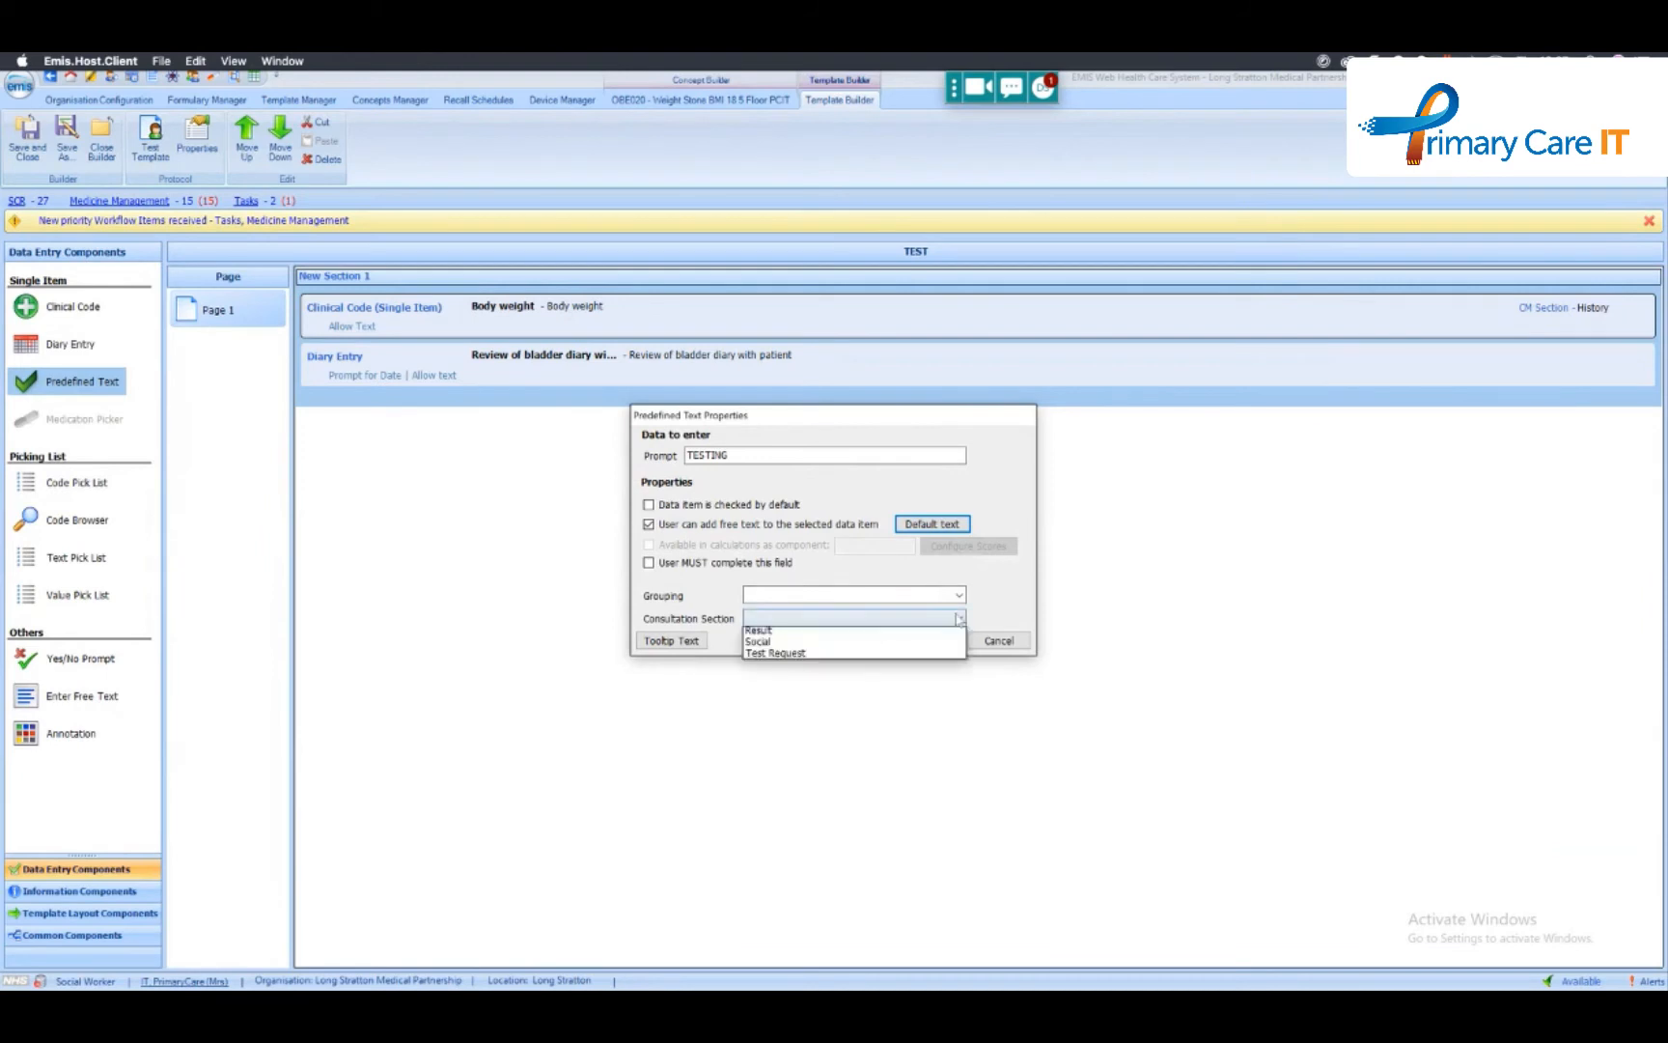
left_click(871, 635)
left_click(924, 641)
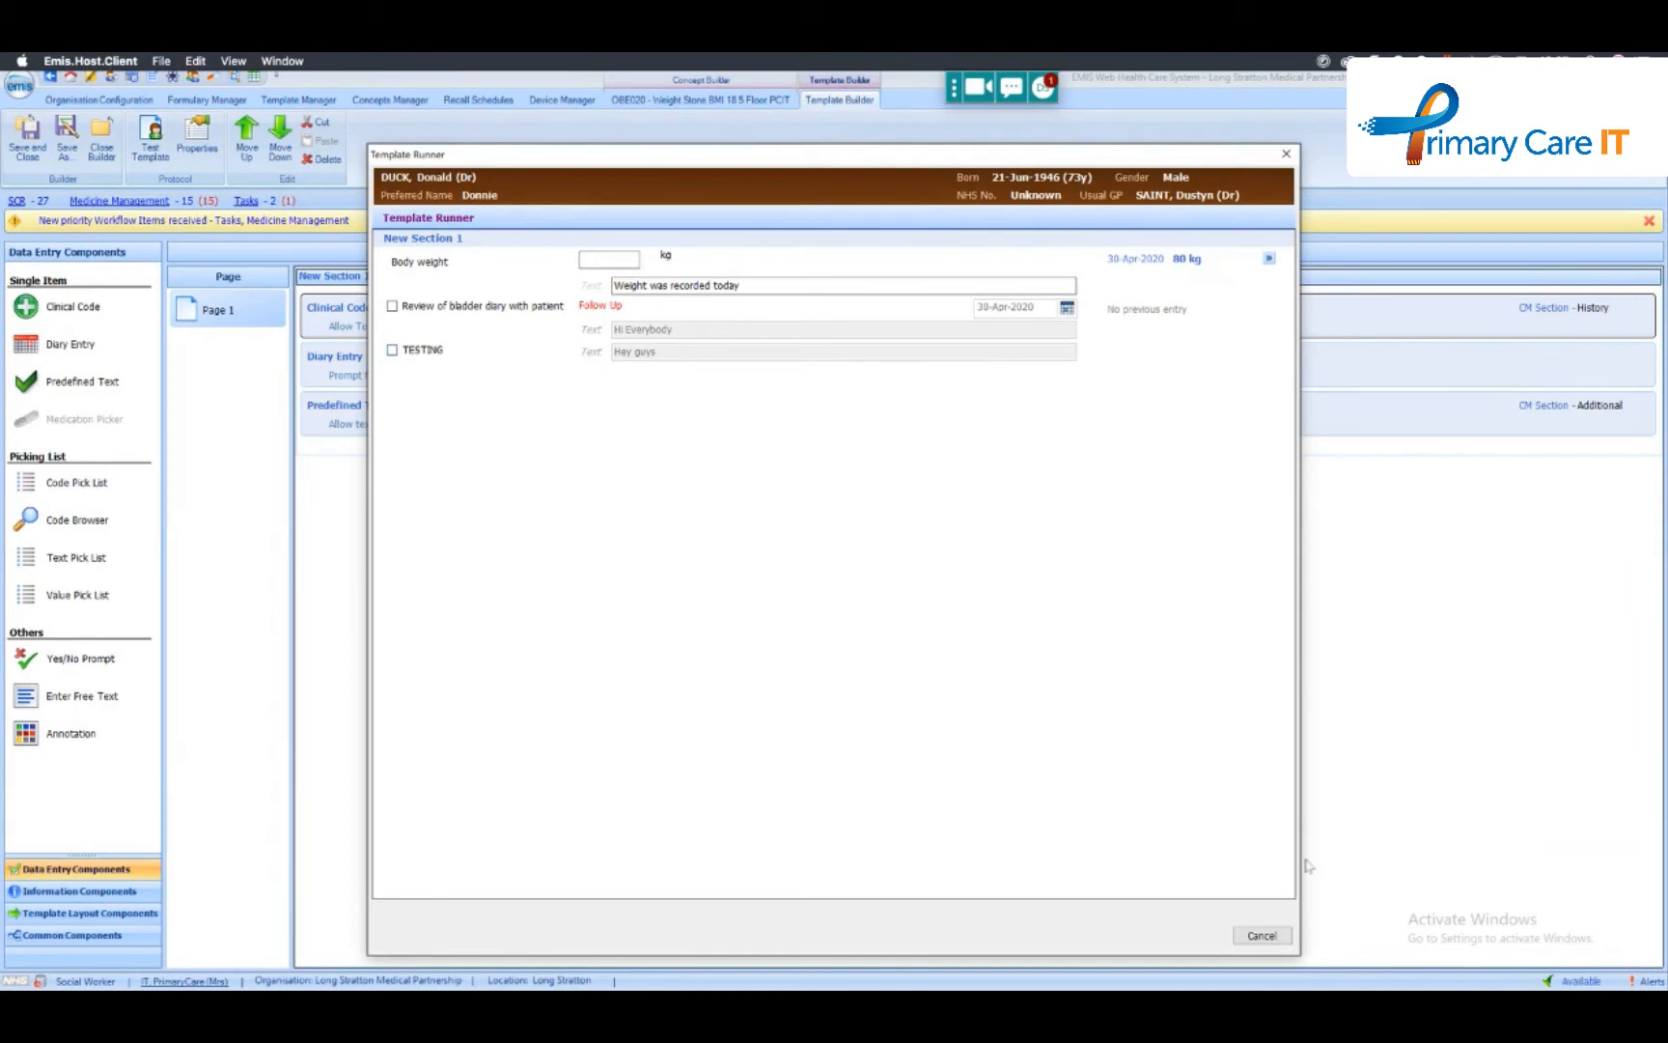
left_click(1258, 936)
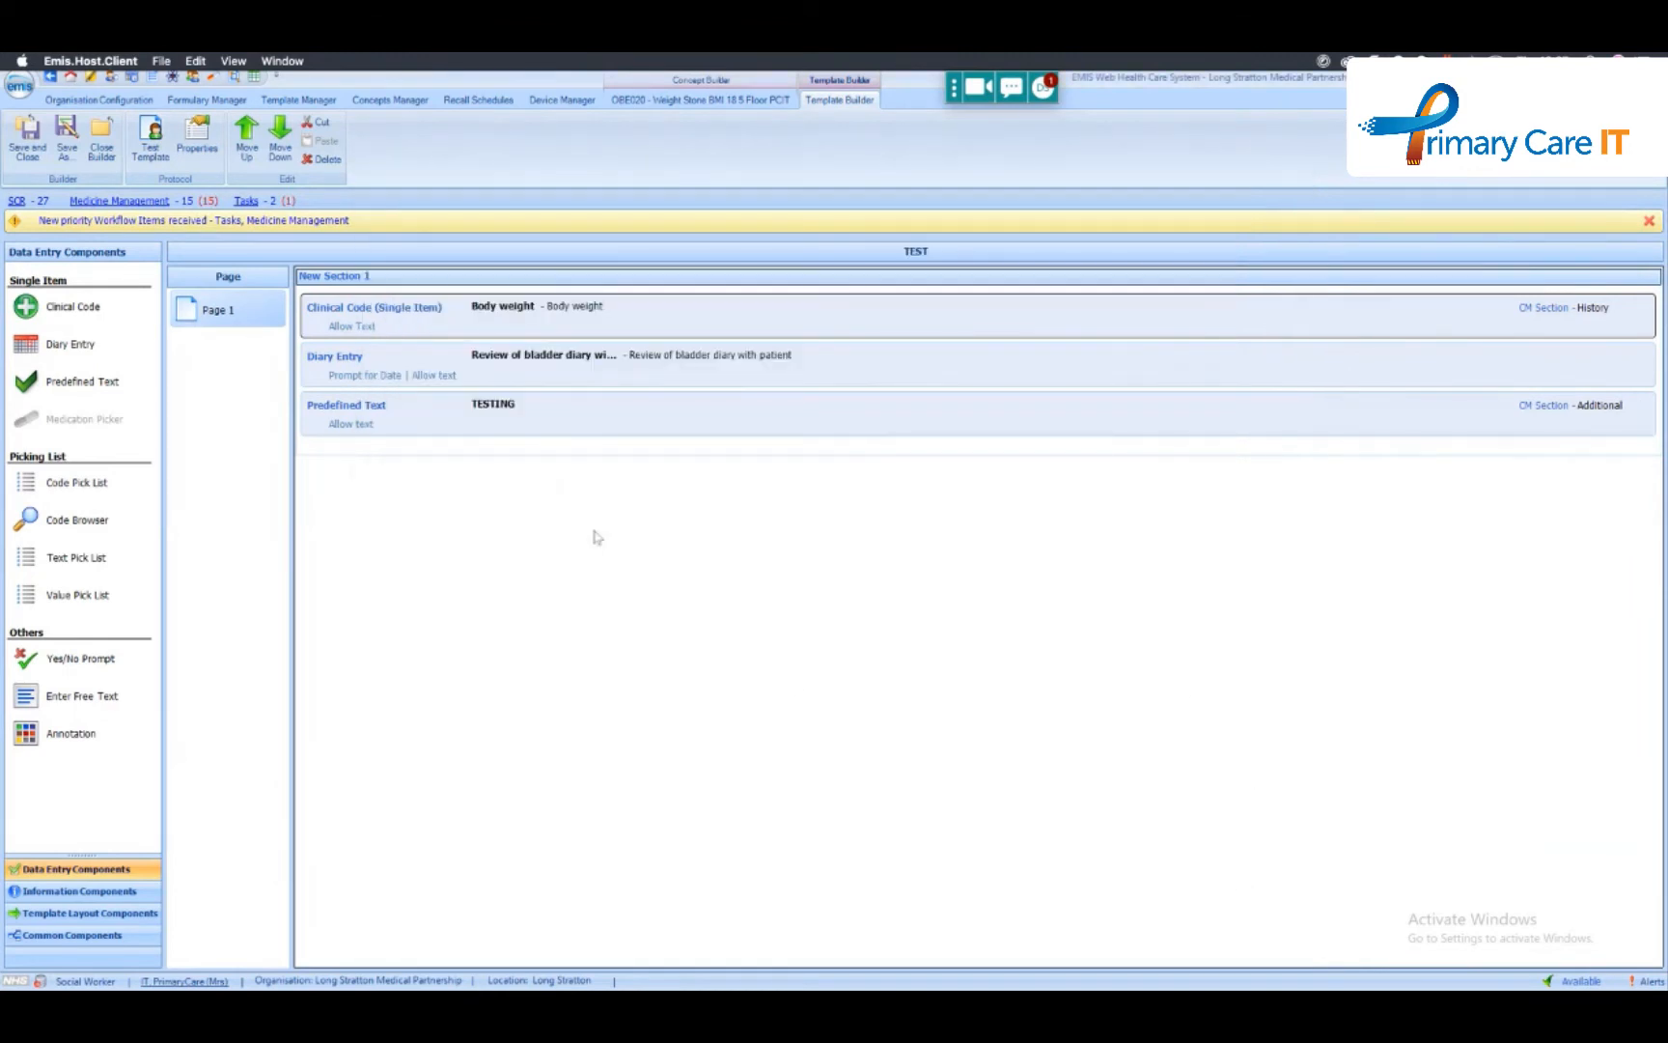
- Replace the TESTING item's default text with the BMI_VAL_COD concept, found by searching the concepts for "bmi"
left_click(518, 431)
left_click(551, 420)
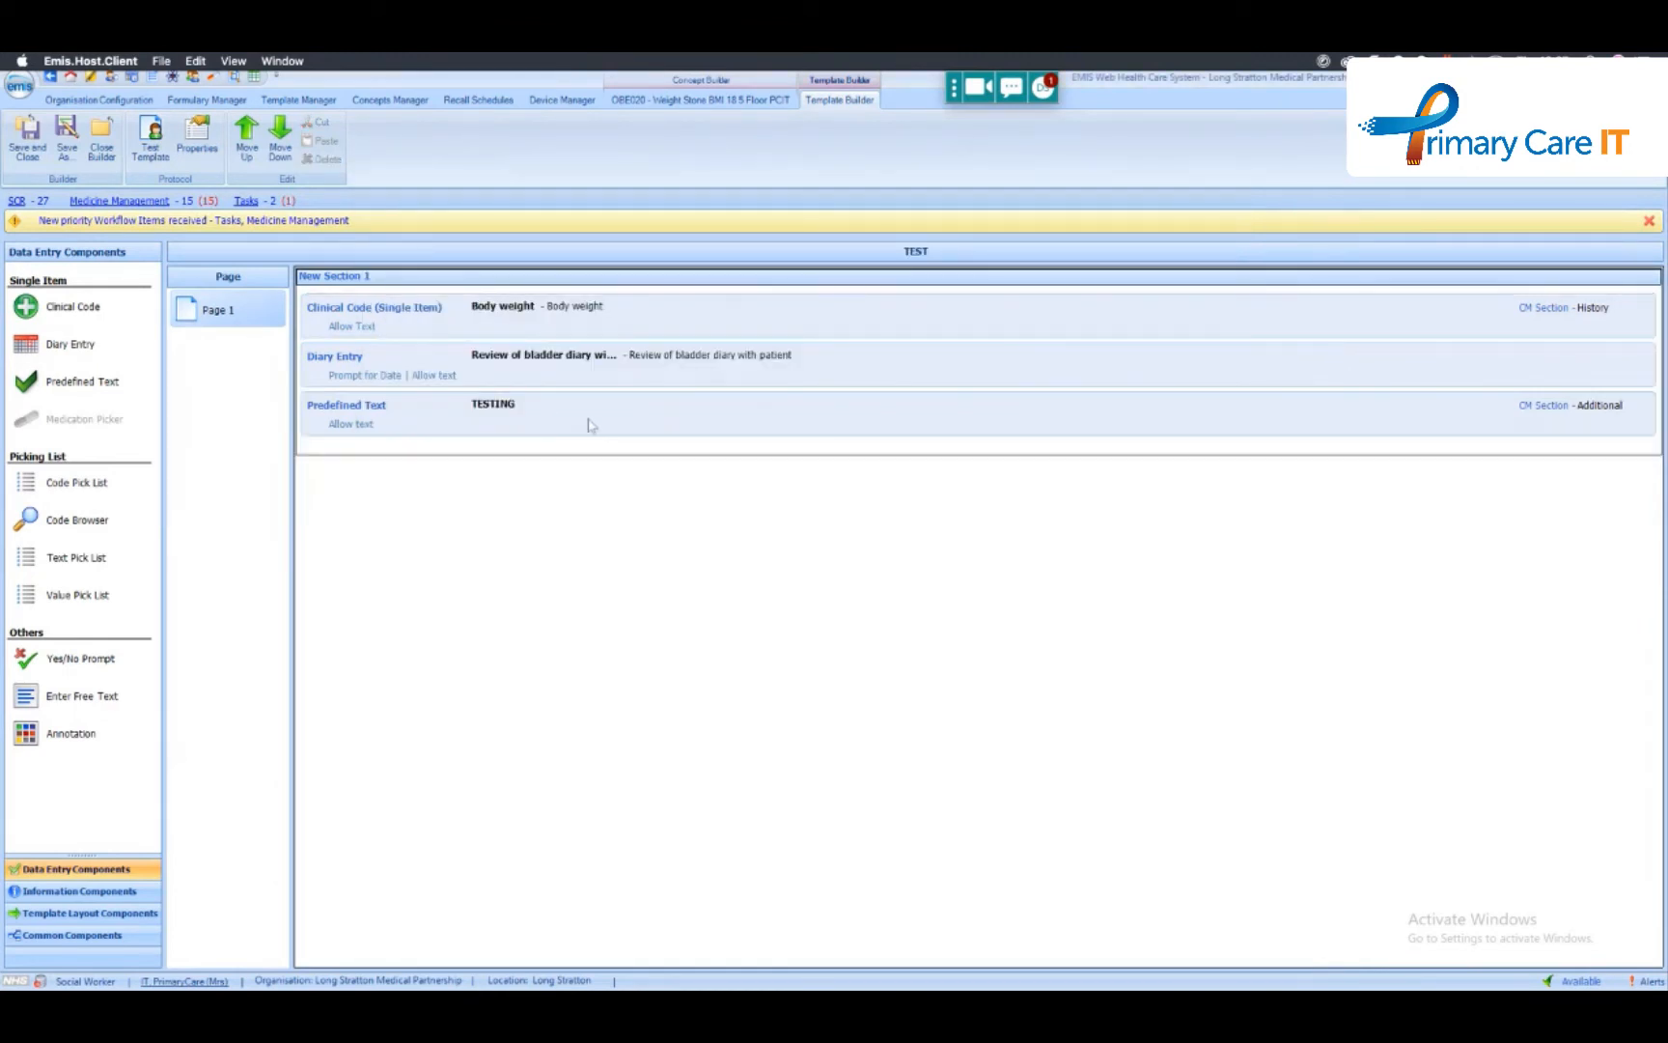
right_click(482, 414)
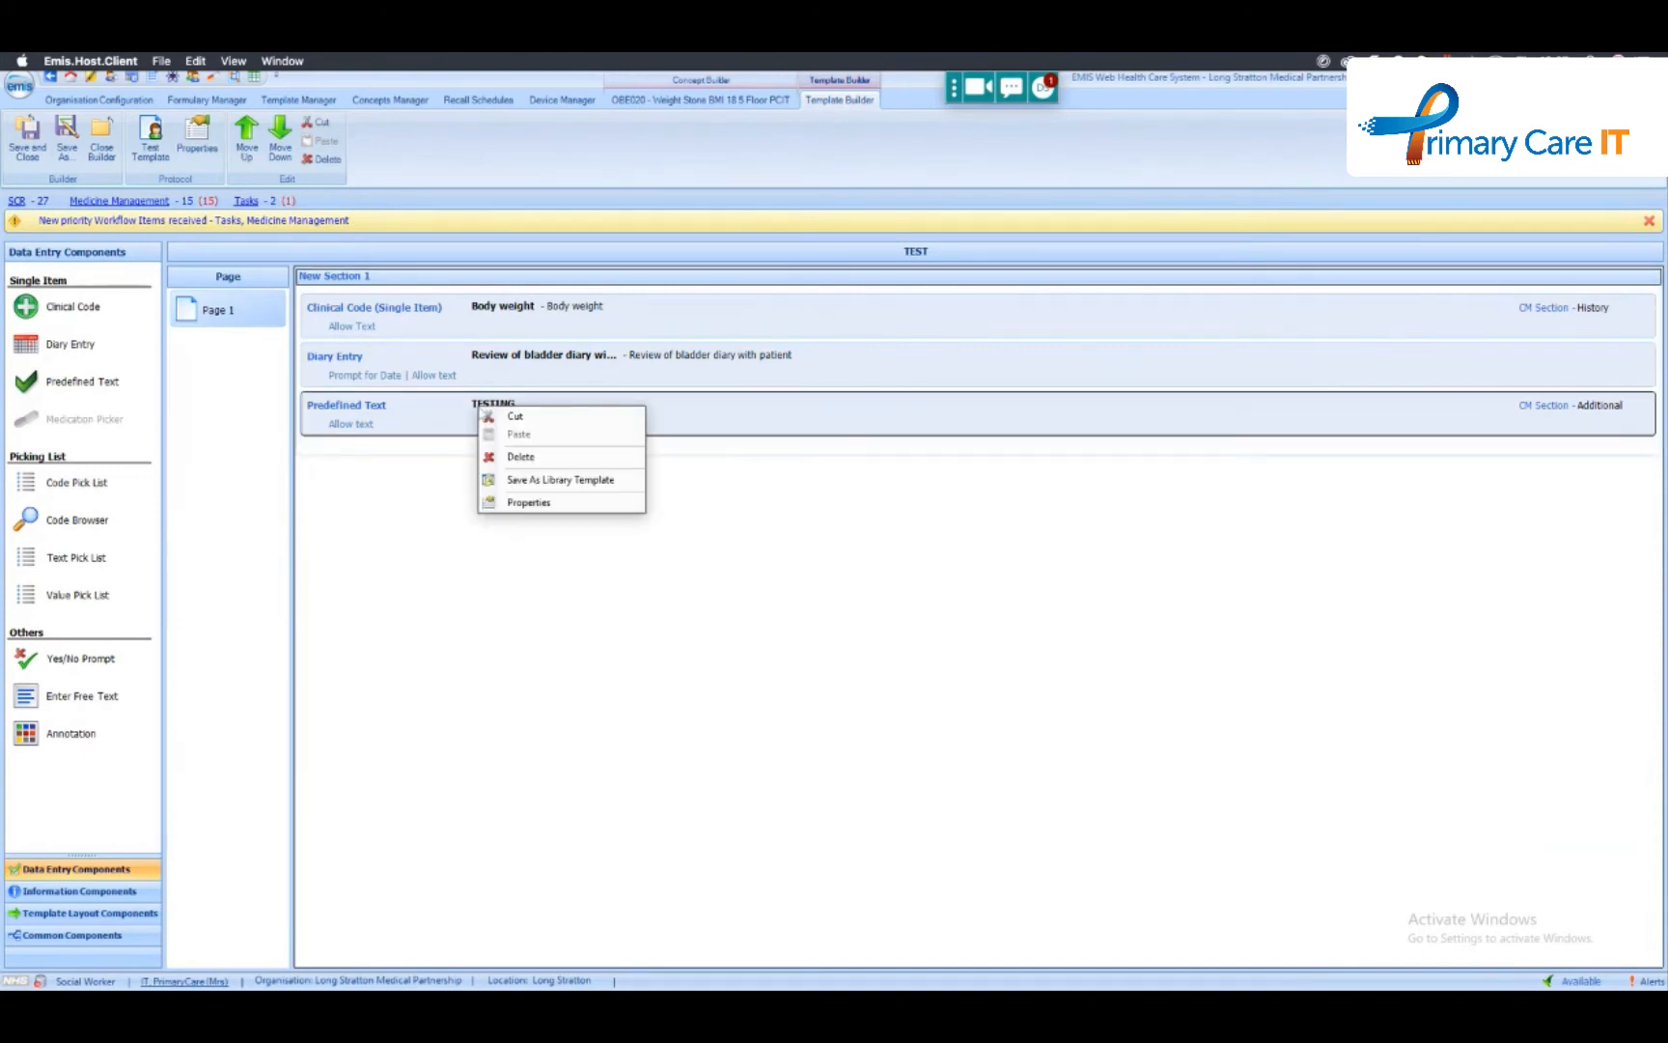
left_click(558, 501)
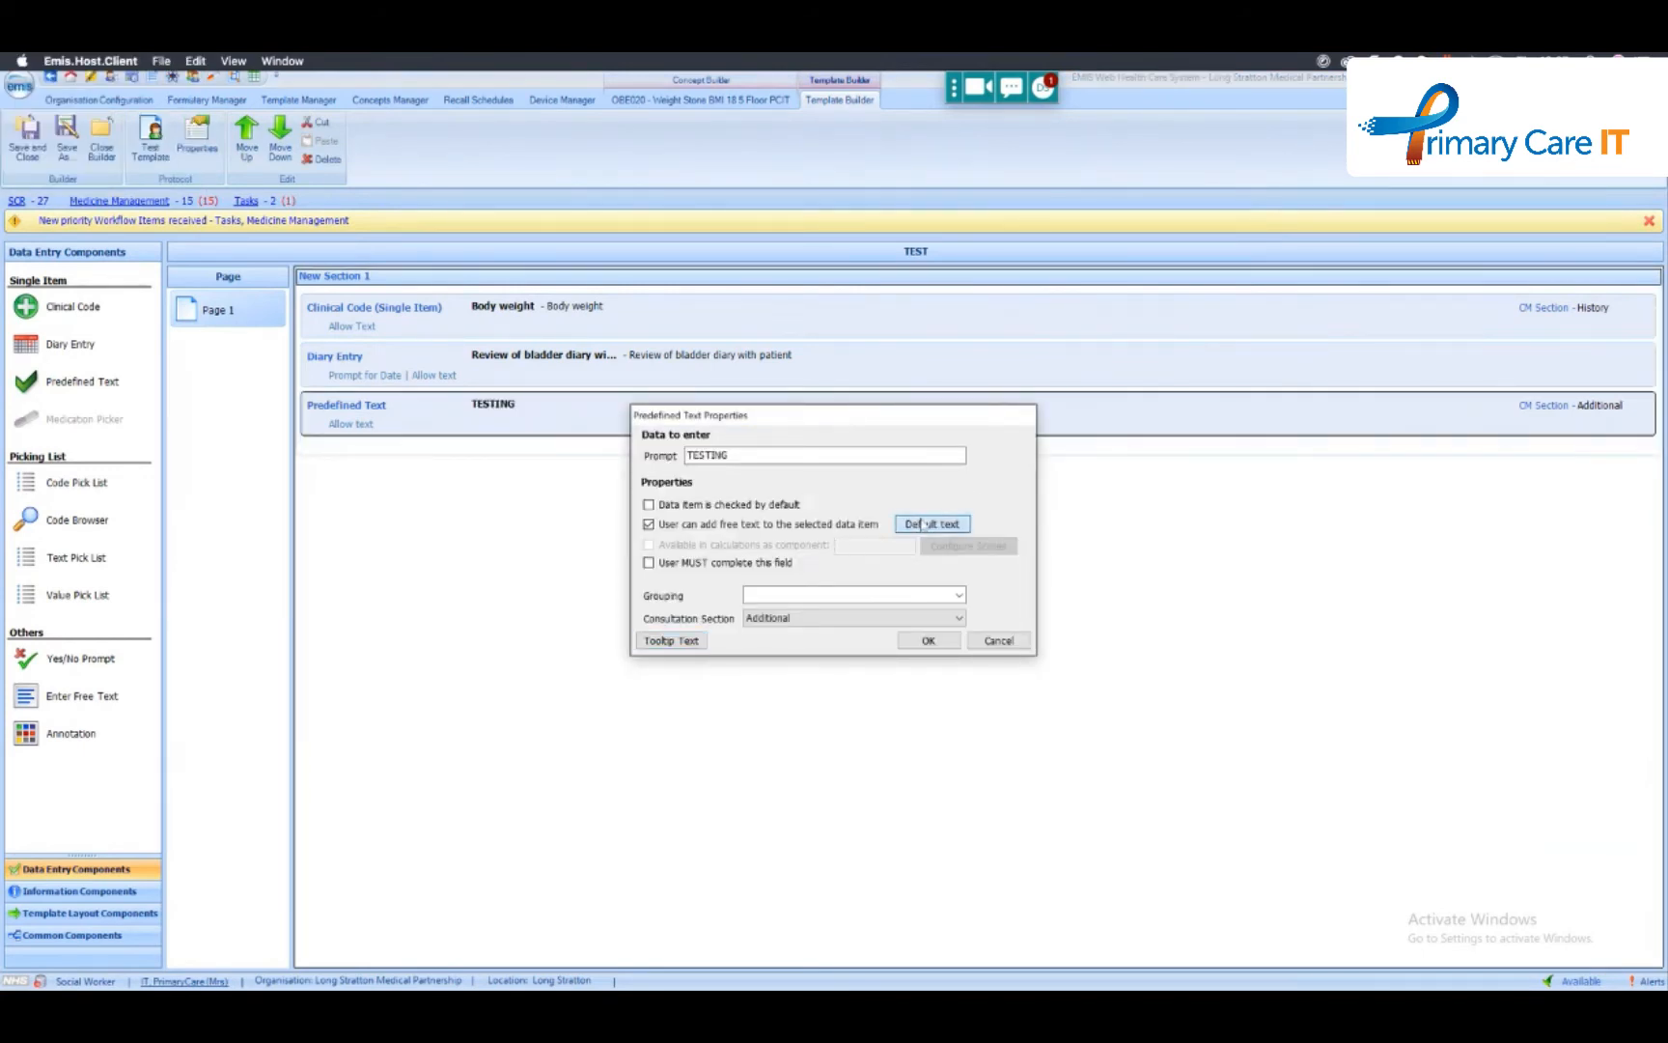
left_click(924, 525)
type("{")
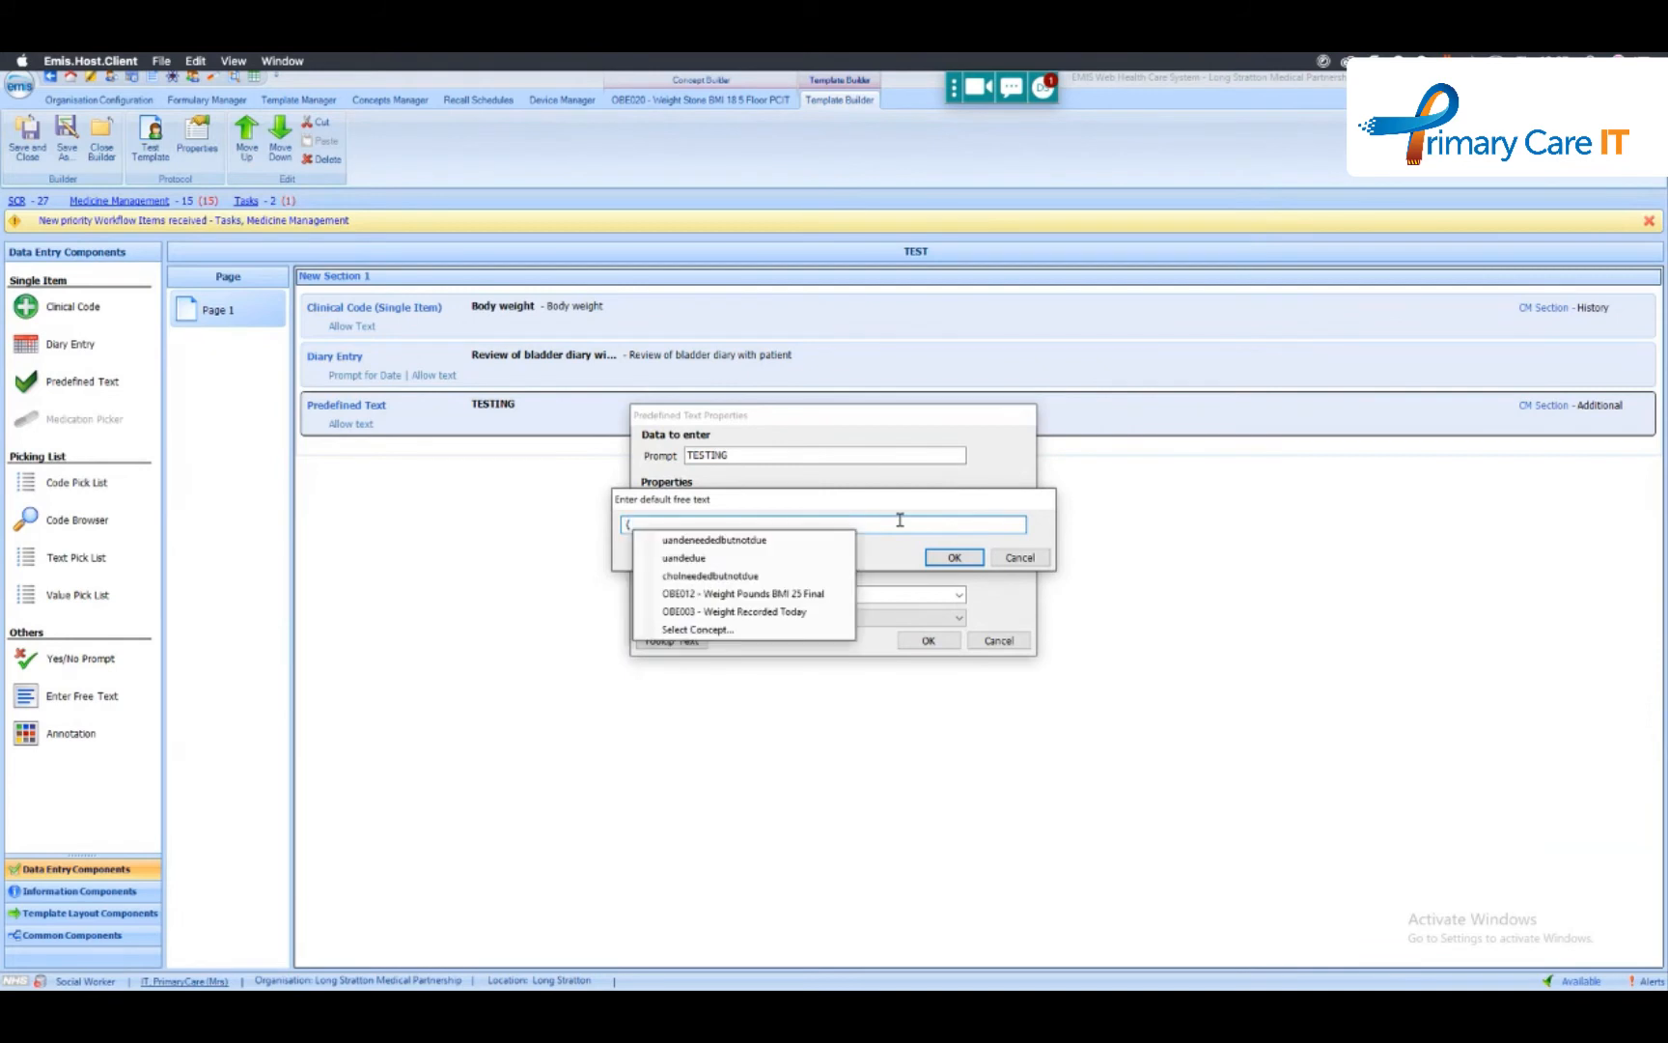
left_click(783, 630)
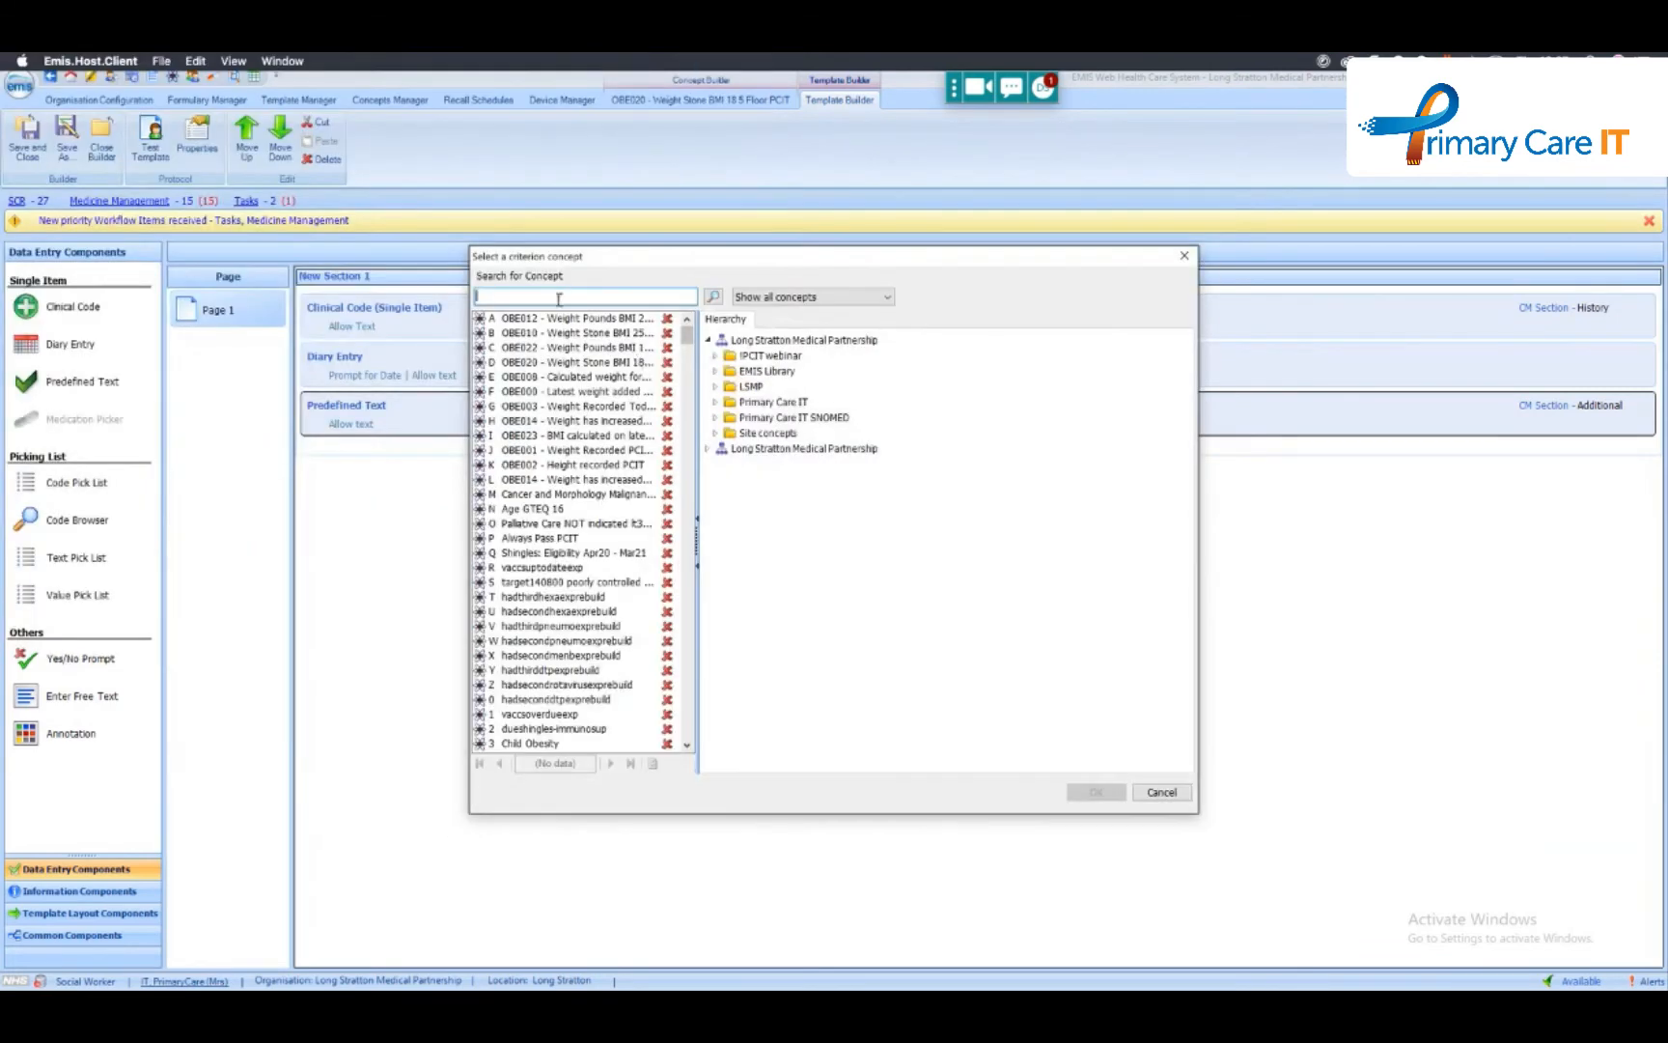
type("bmi")
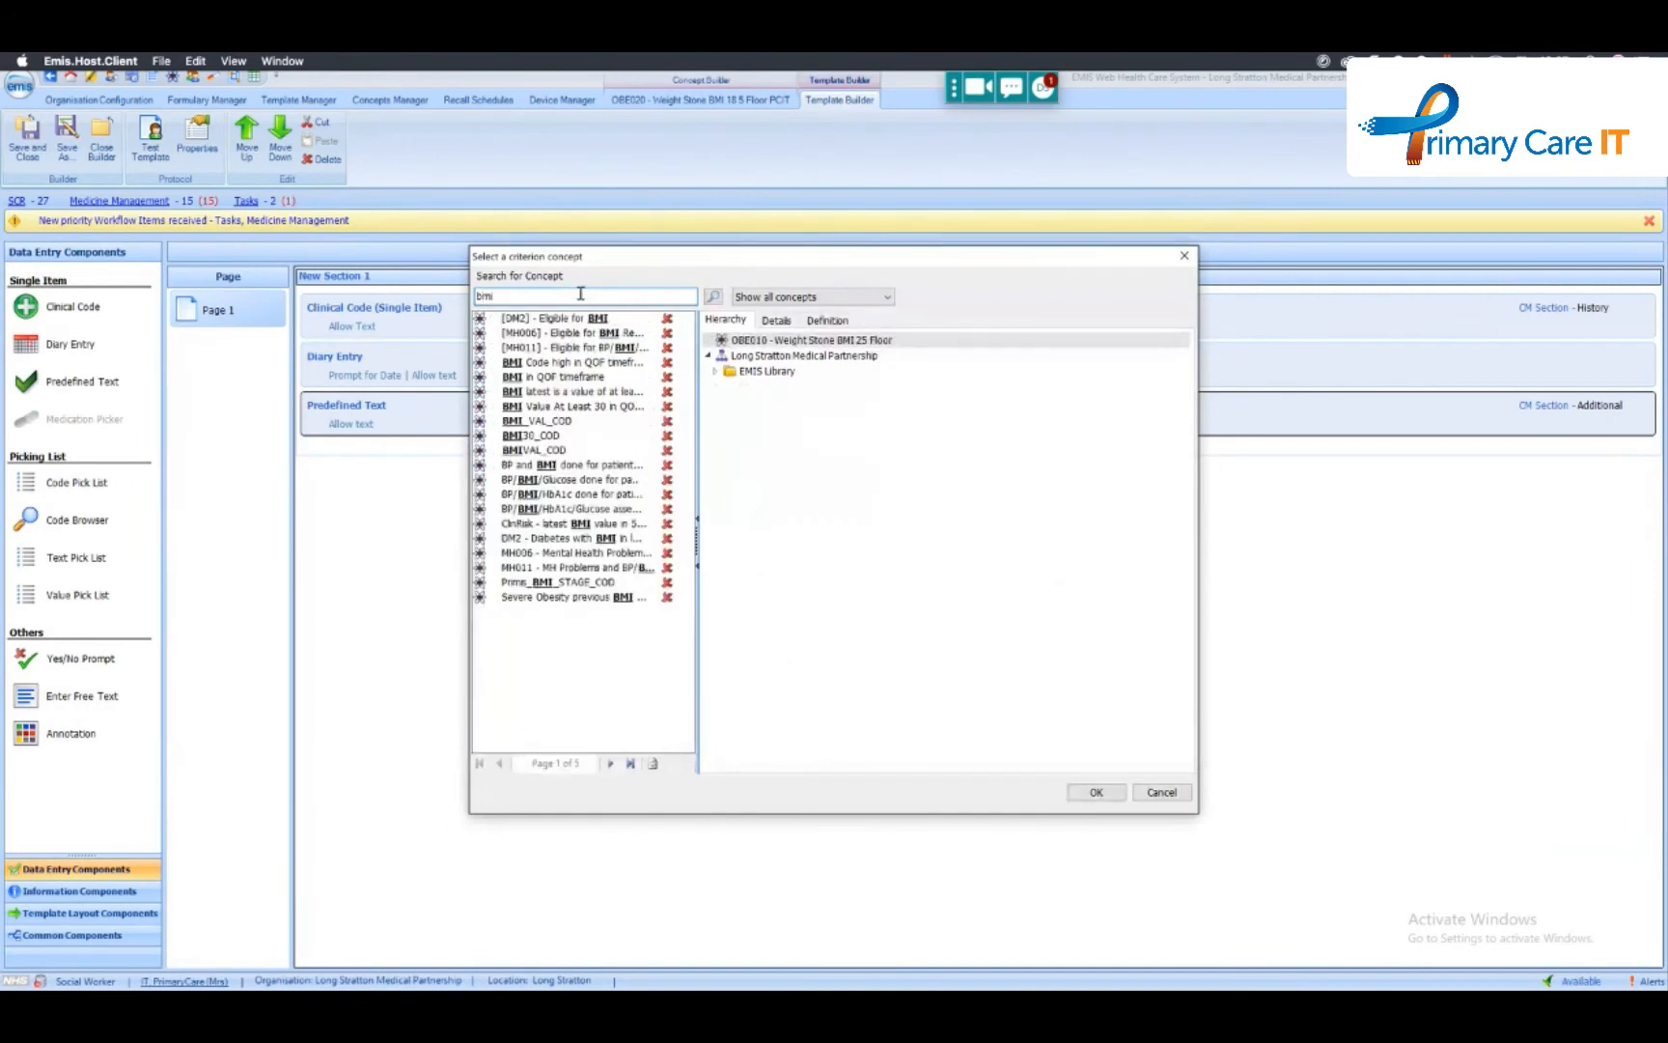
left_click(555, 422)
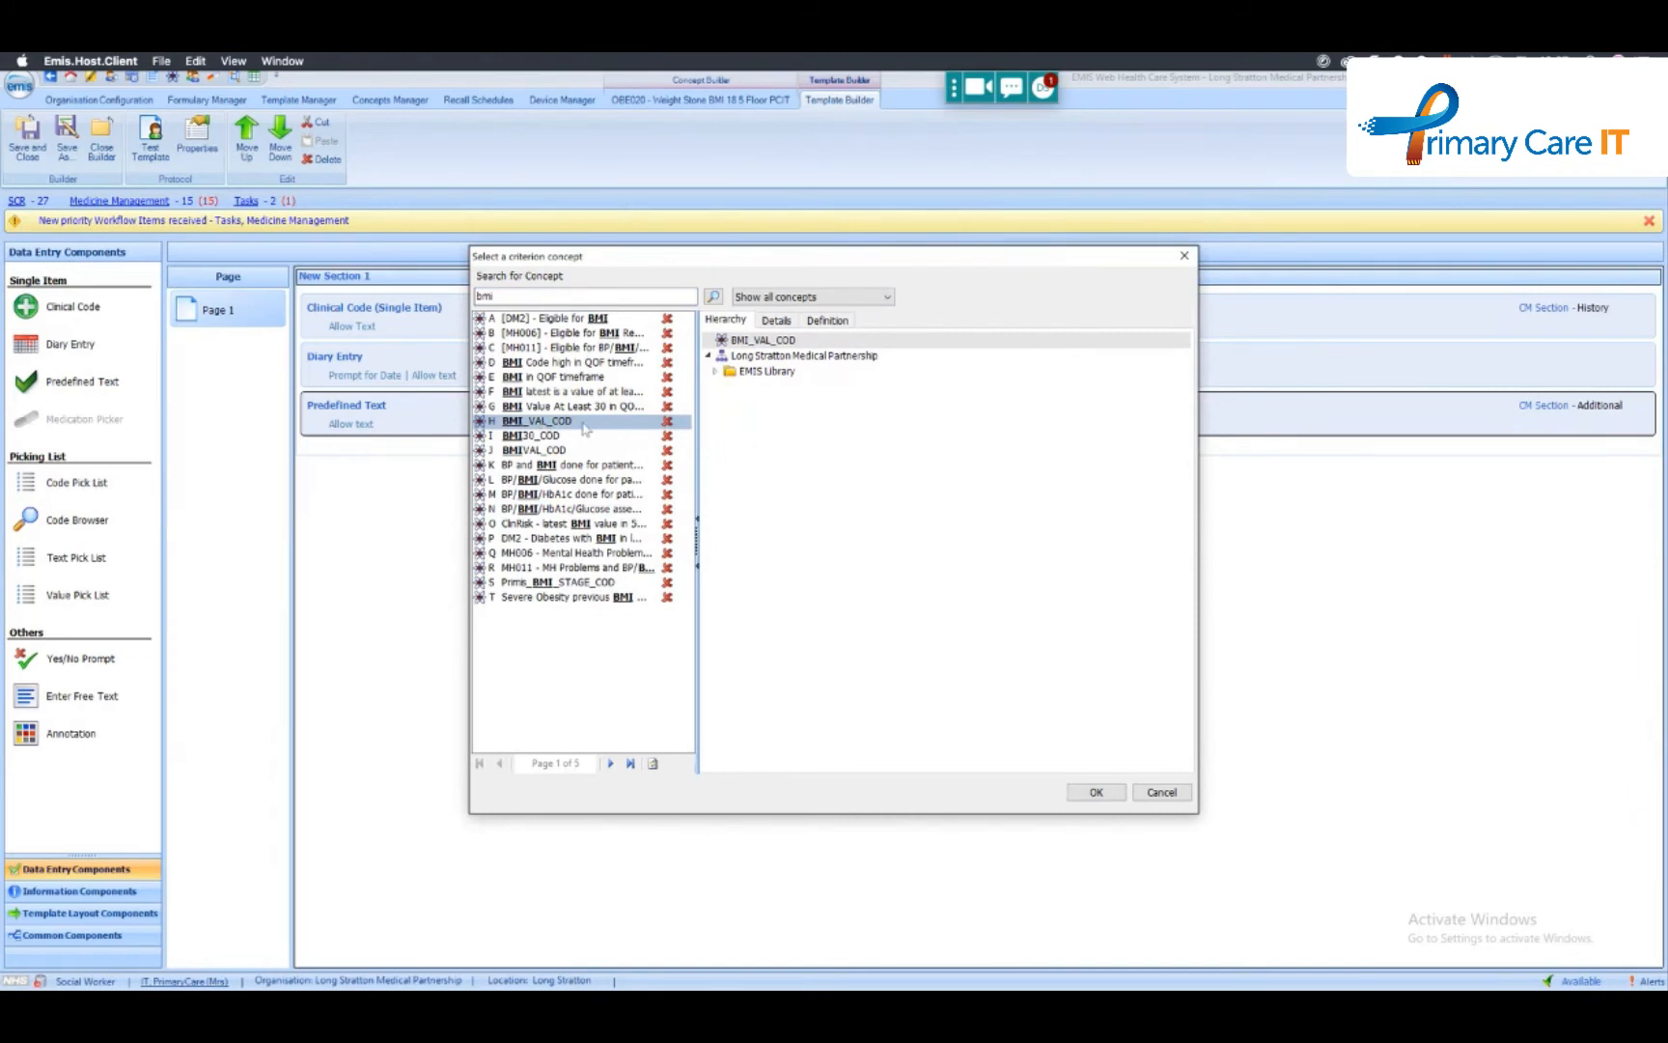
left_click(1096, 791)
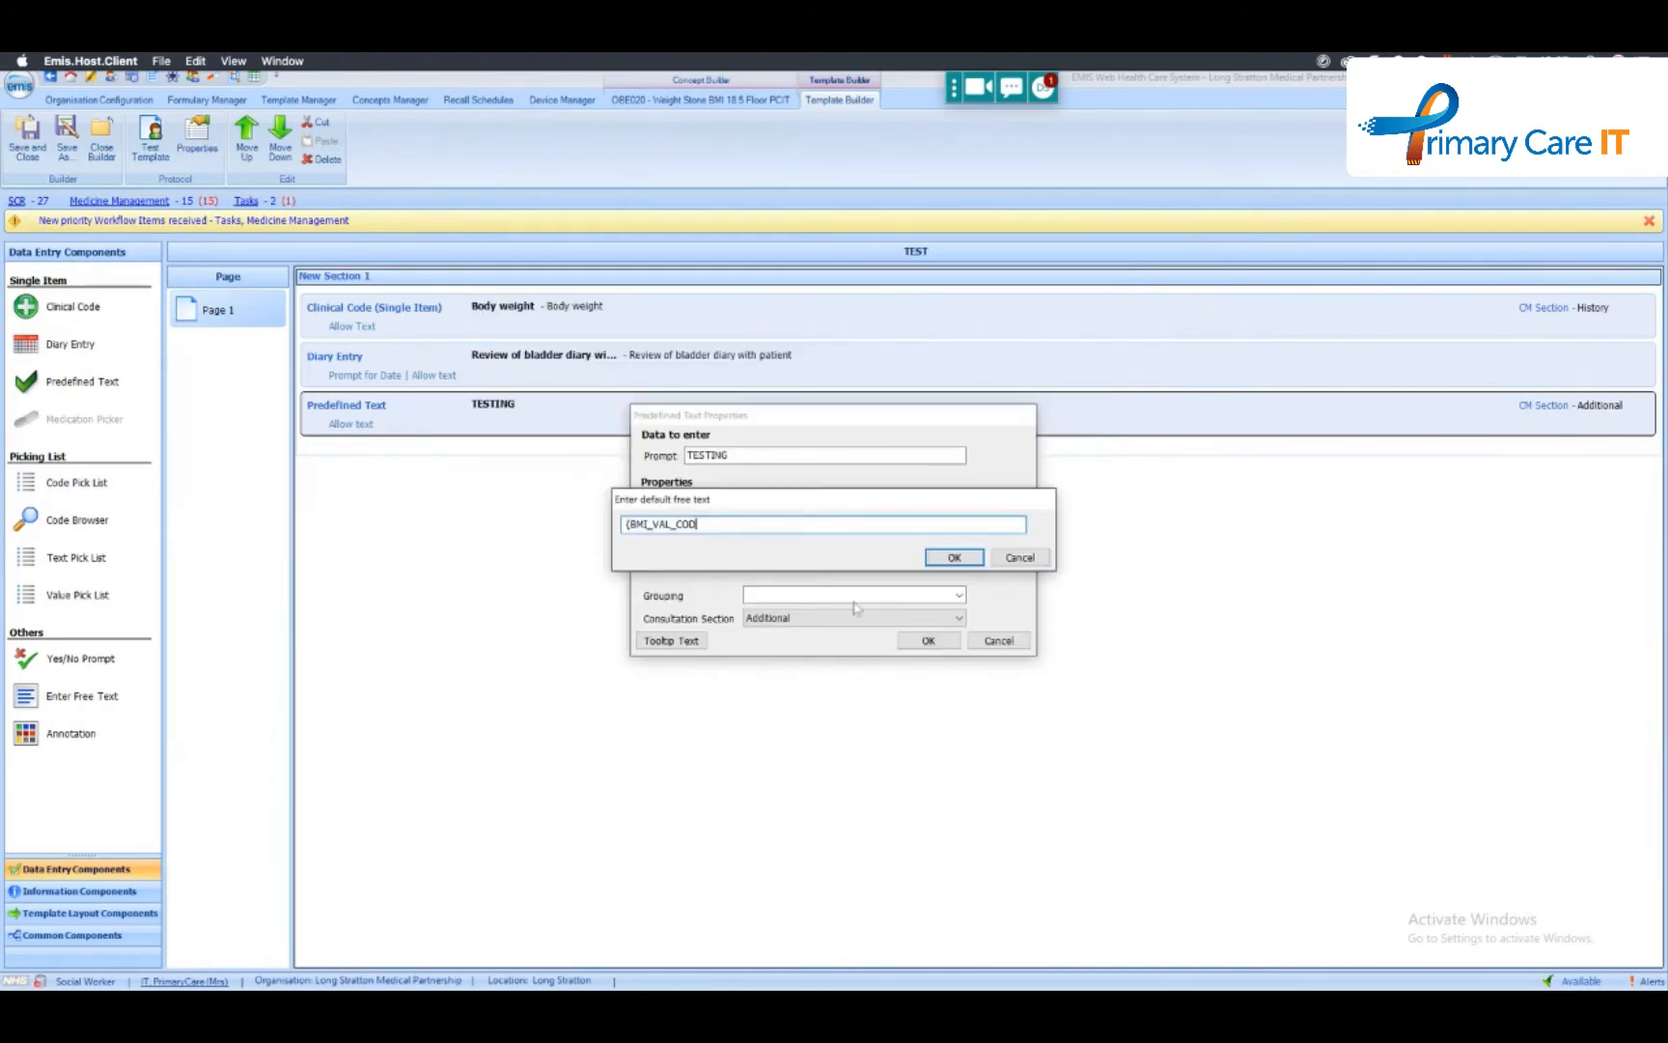
- Make the BMI_VAL_COD default text return the concept's Value and accept the TESTING item's properties
type(".")
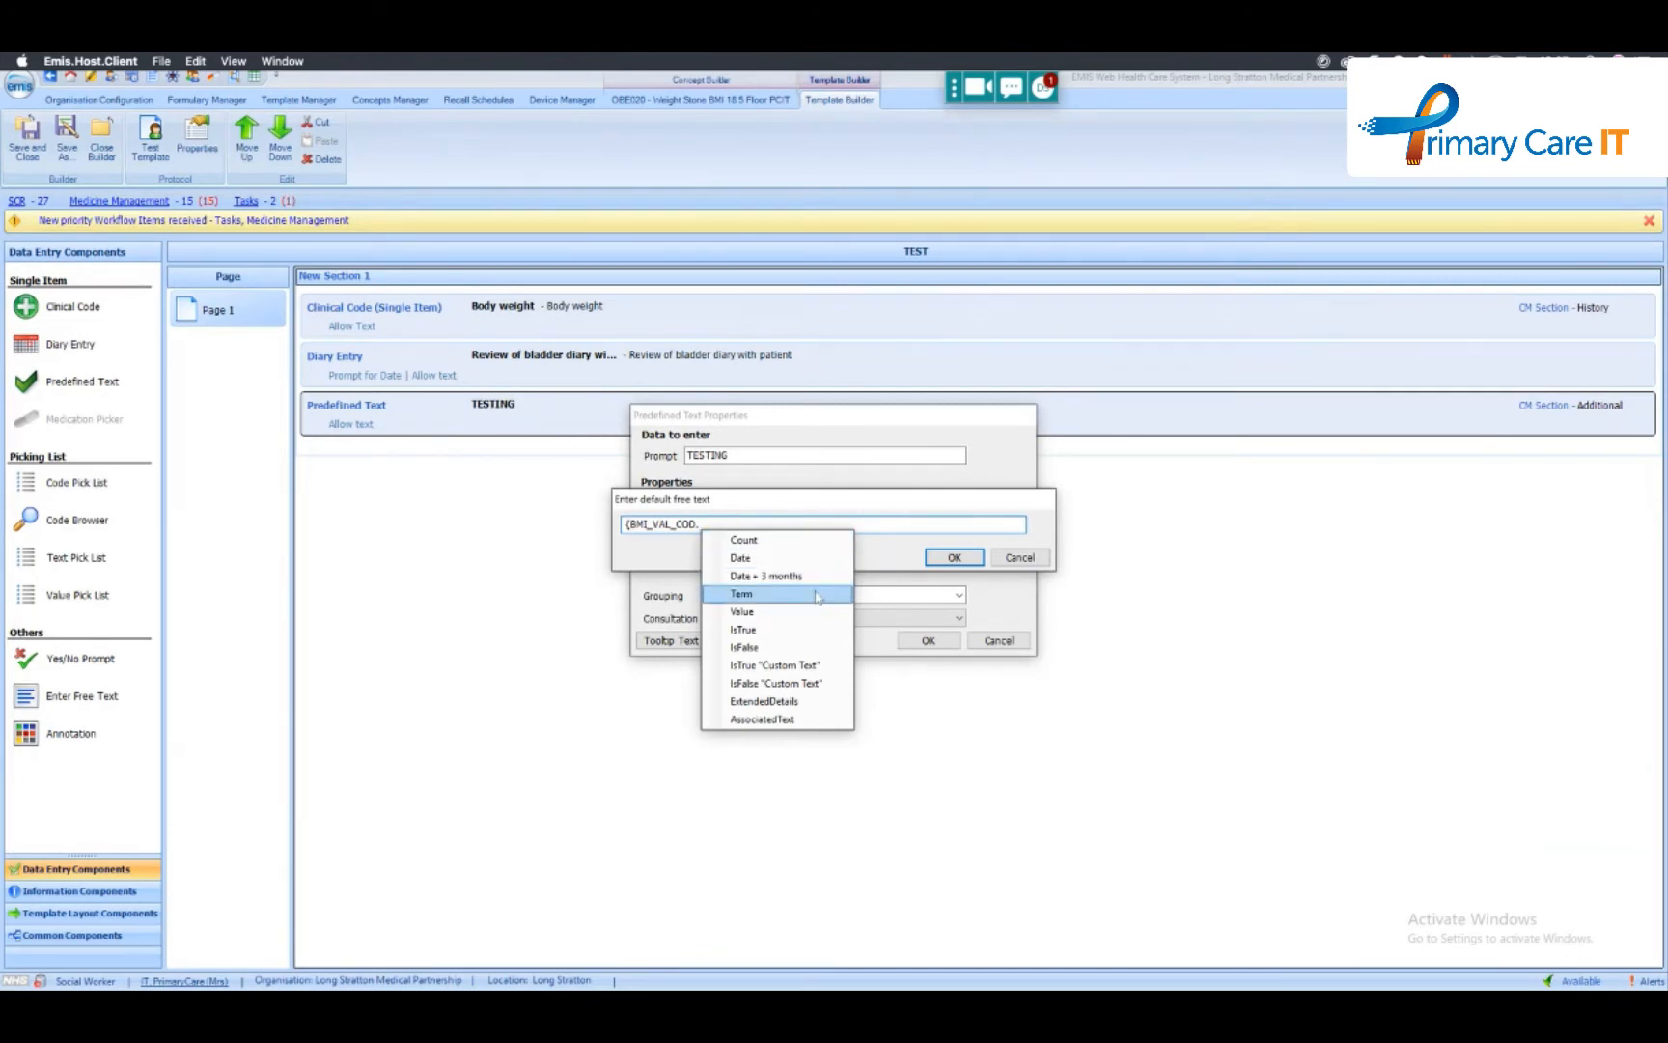
left_click(779, 612)
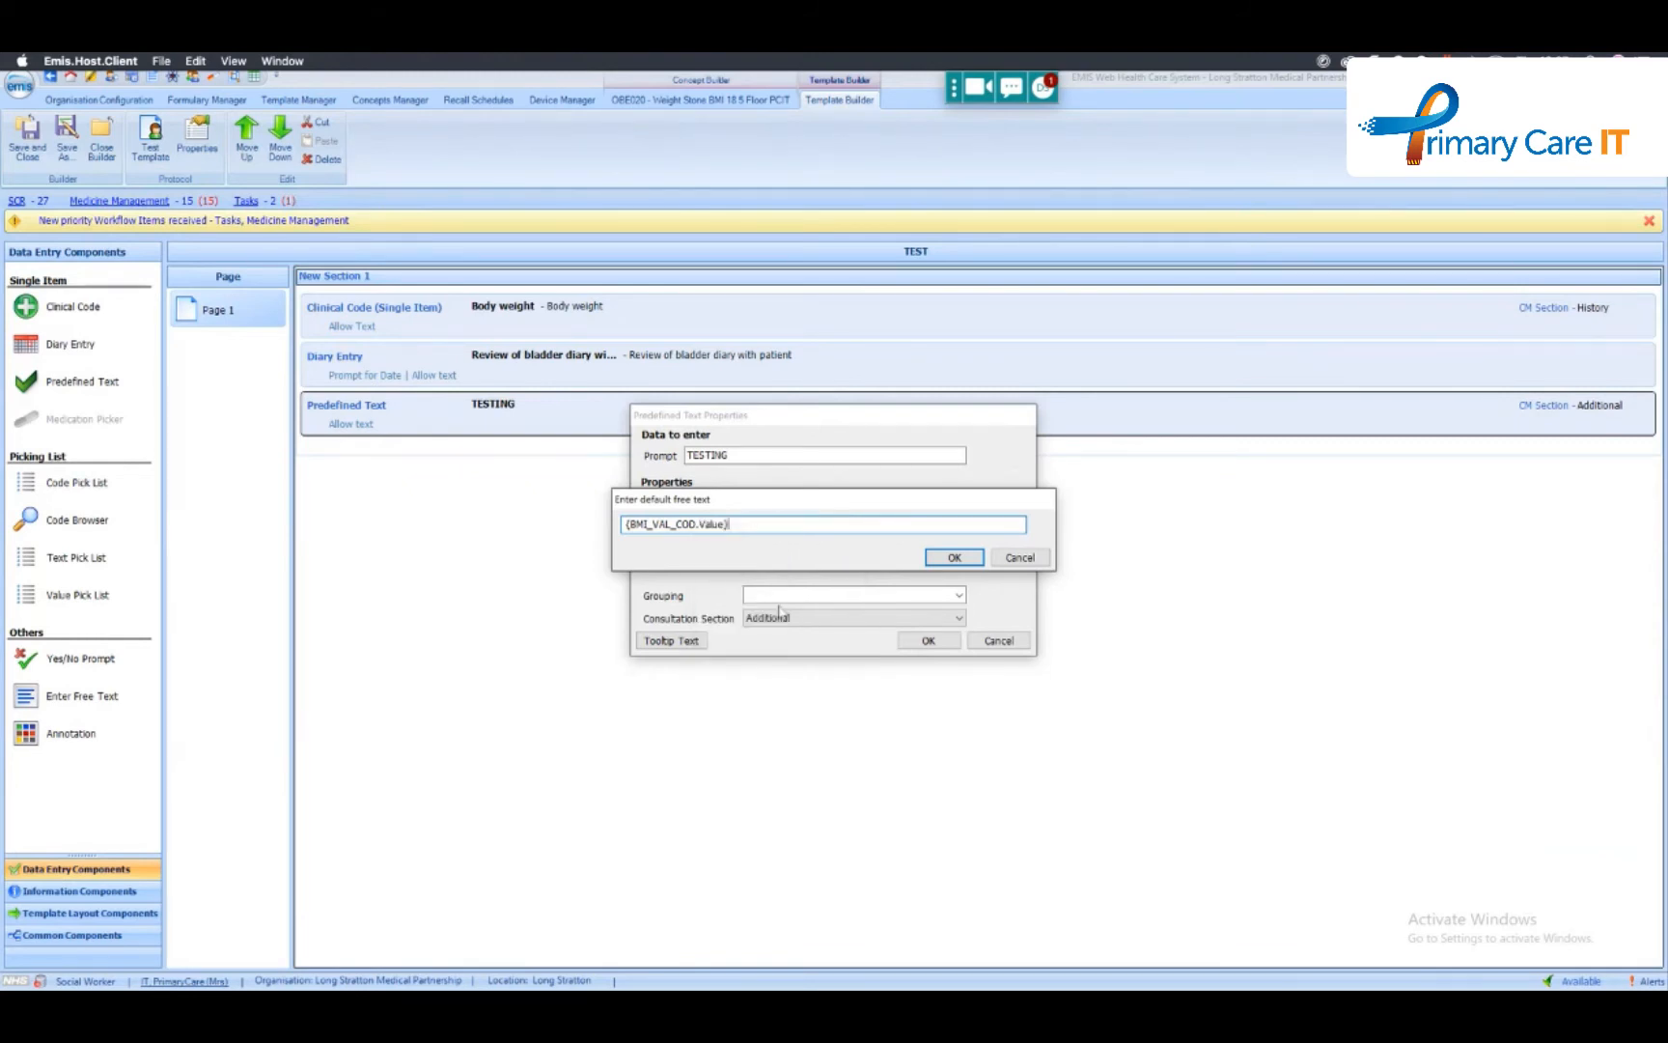
left_click(953, 557)
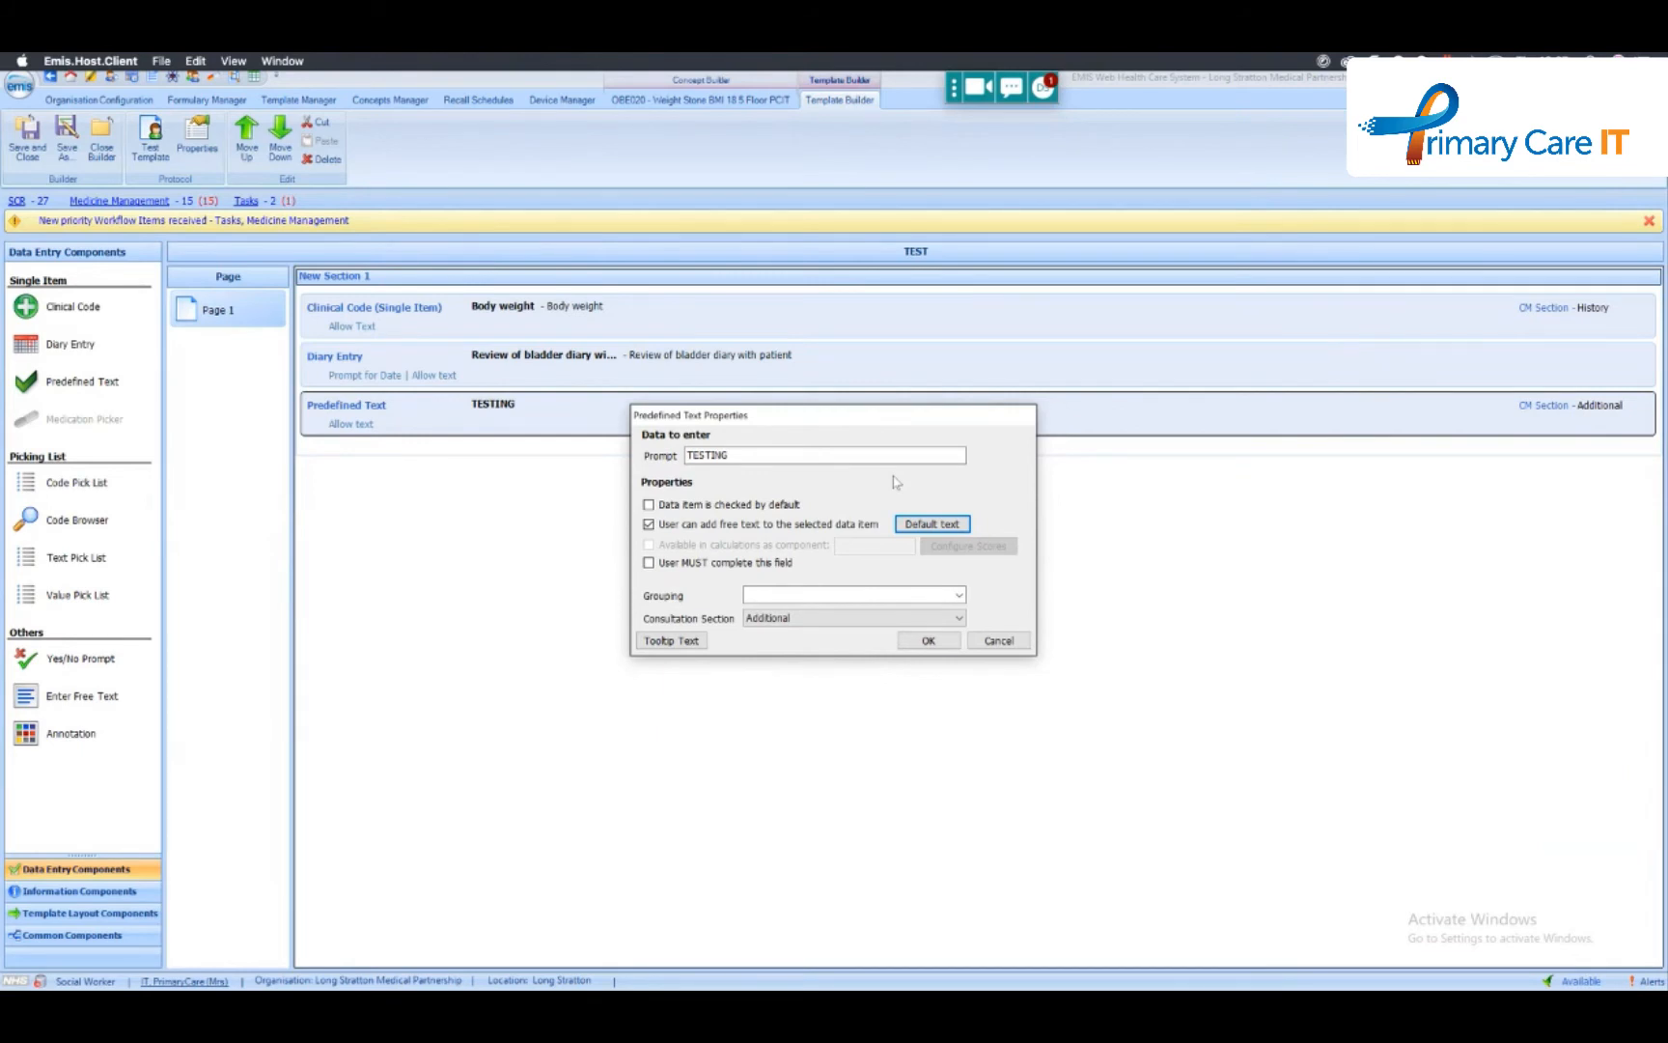
left_click(926, 641)
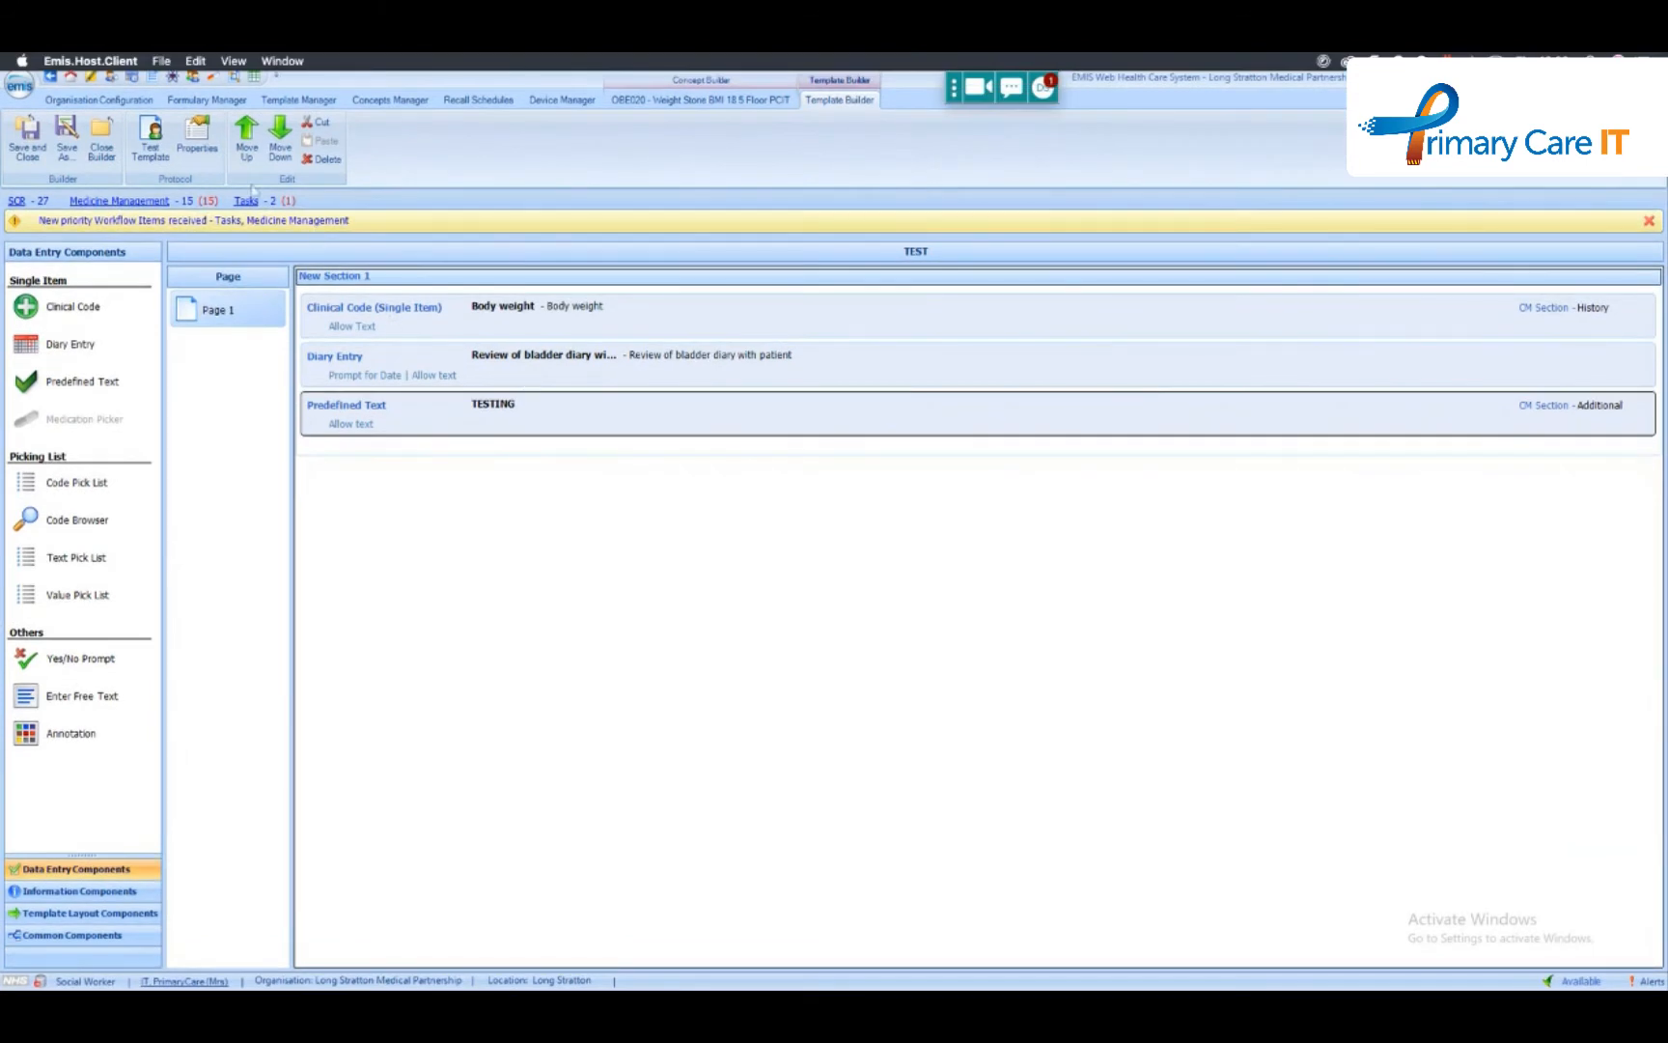
- Test the template by switching TESTING on and off to check its BMI default text, and close the test run
left_click(151, 160)
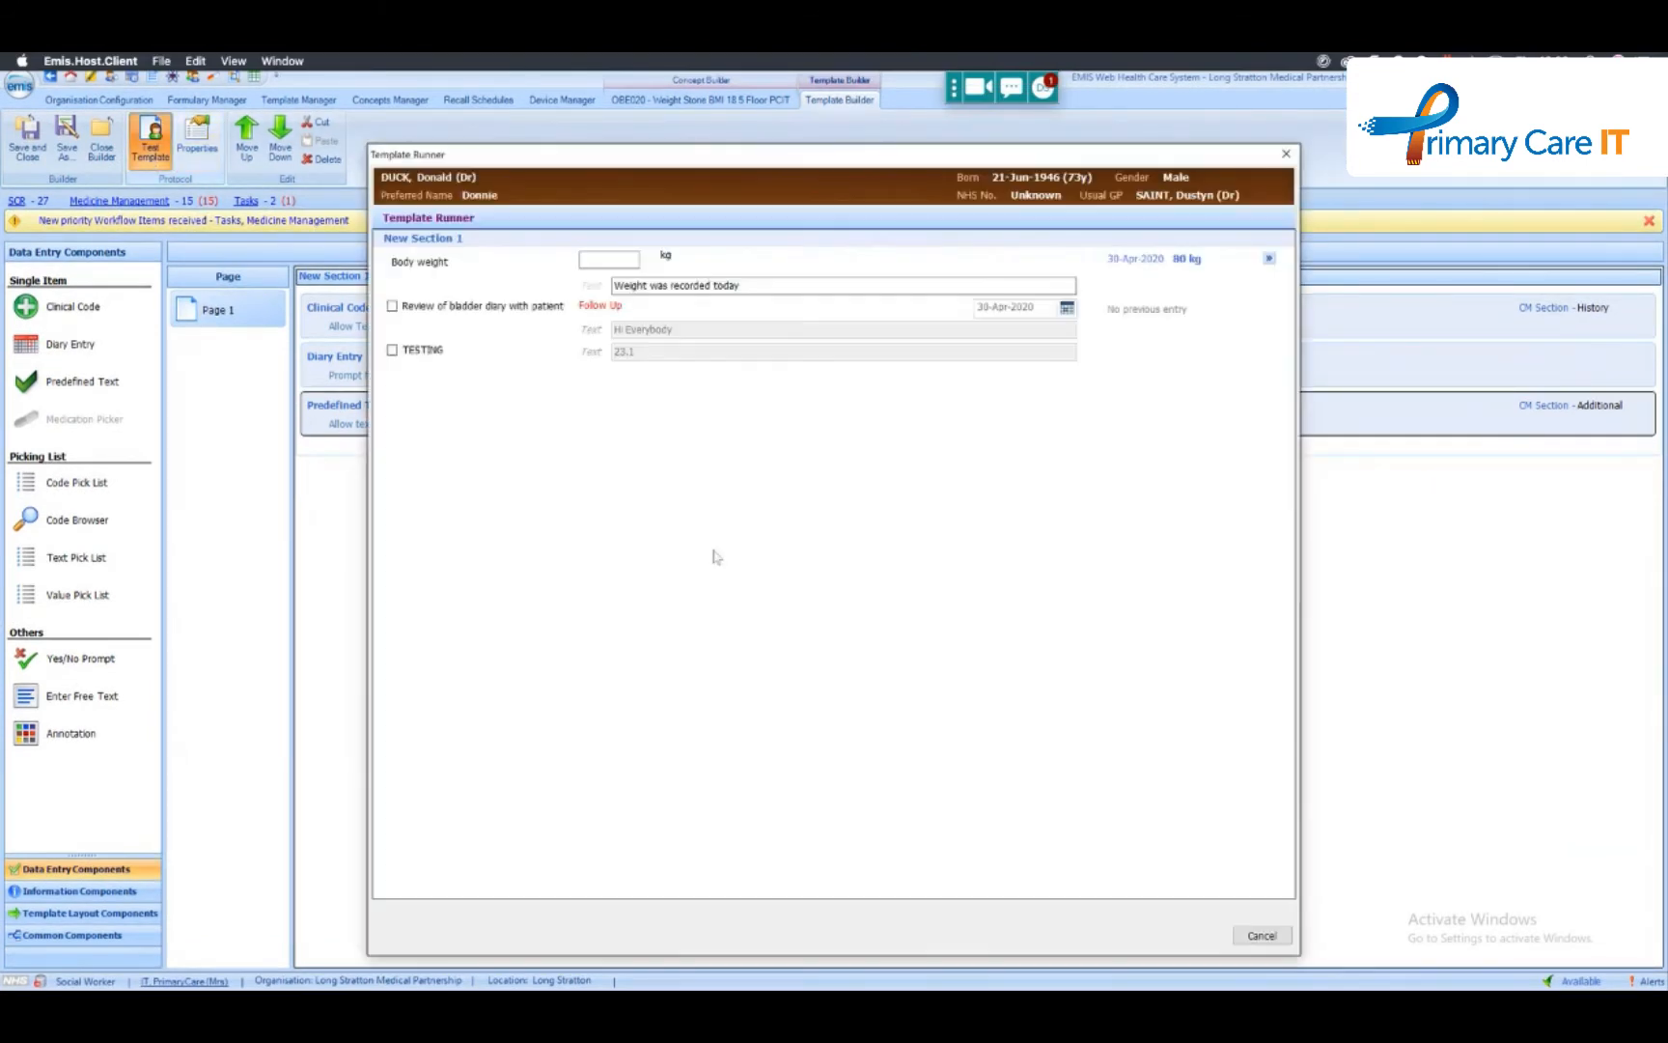
left_click(392, 349)
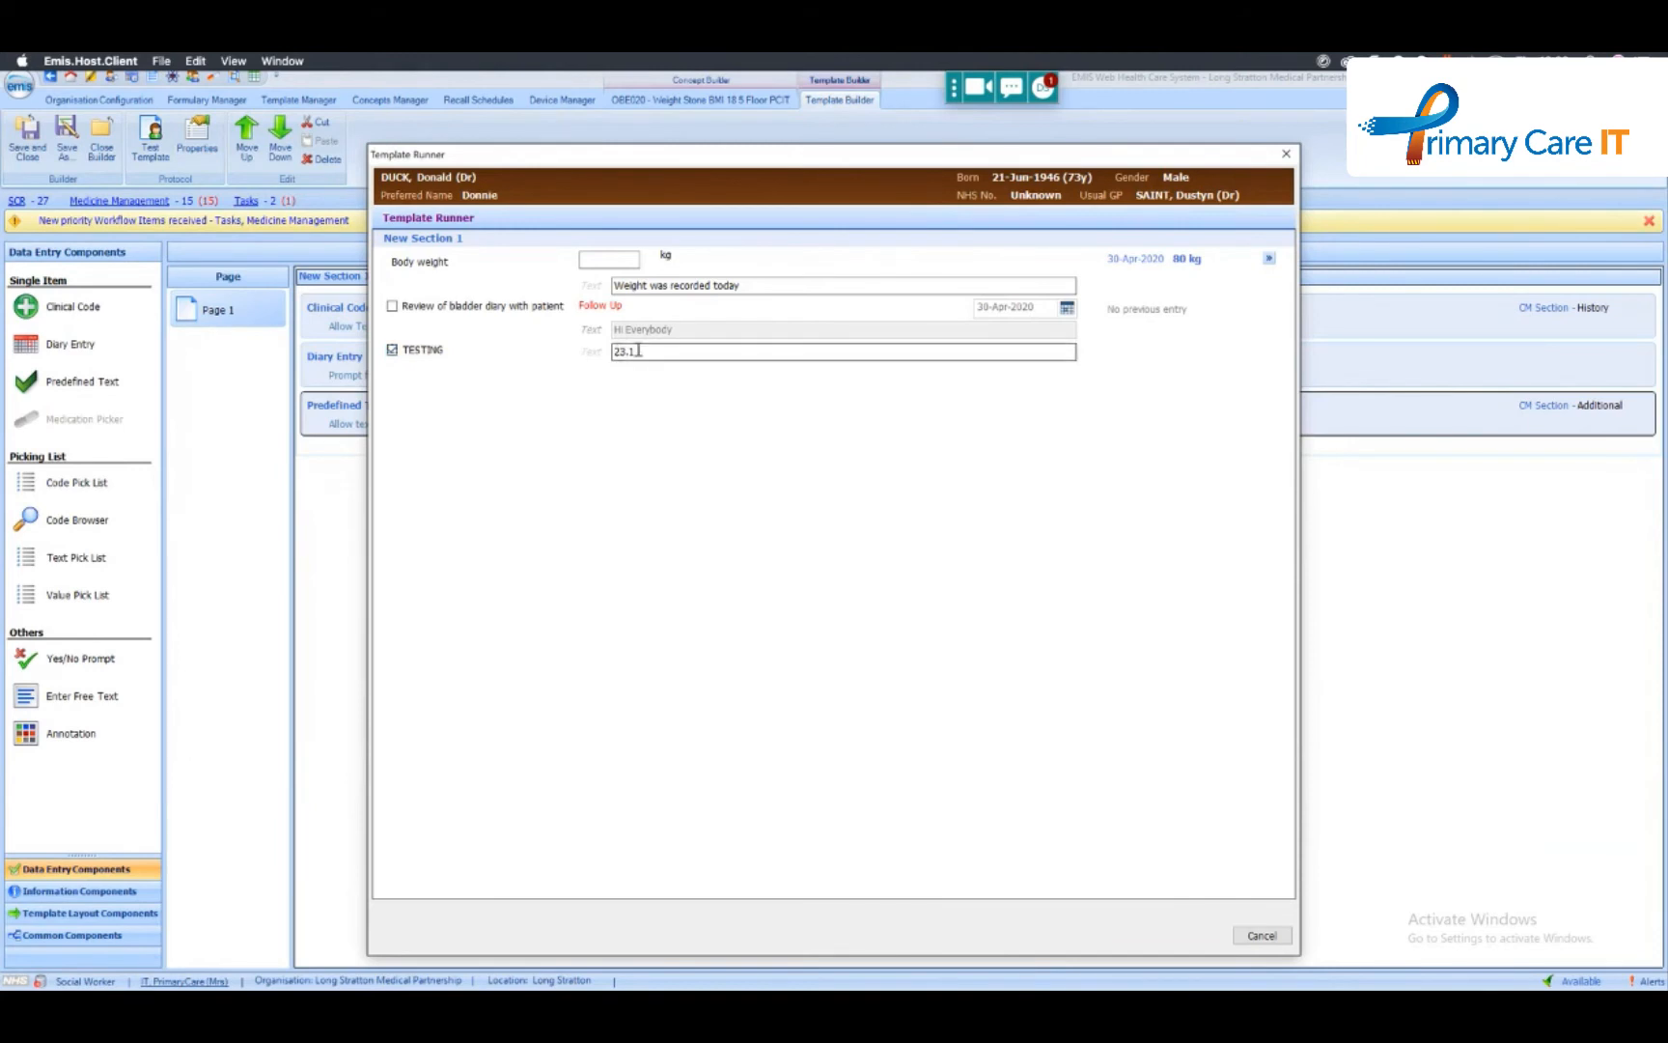
left_click(392, 349)
left_click(1261, 936)
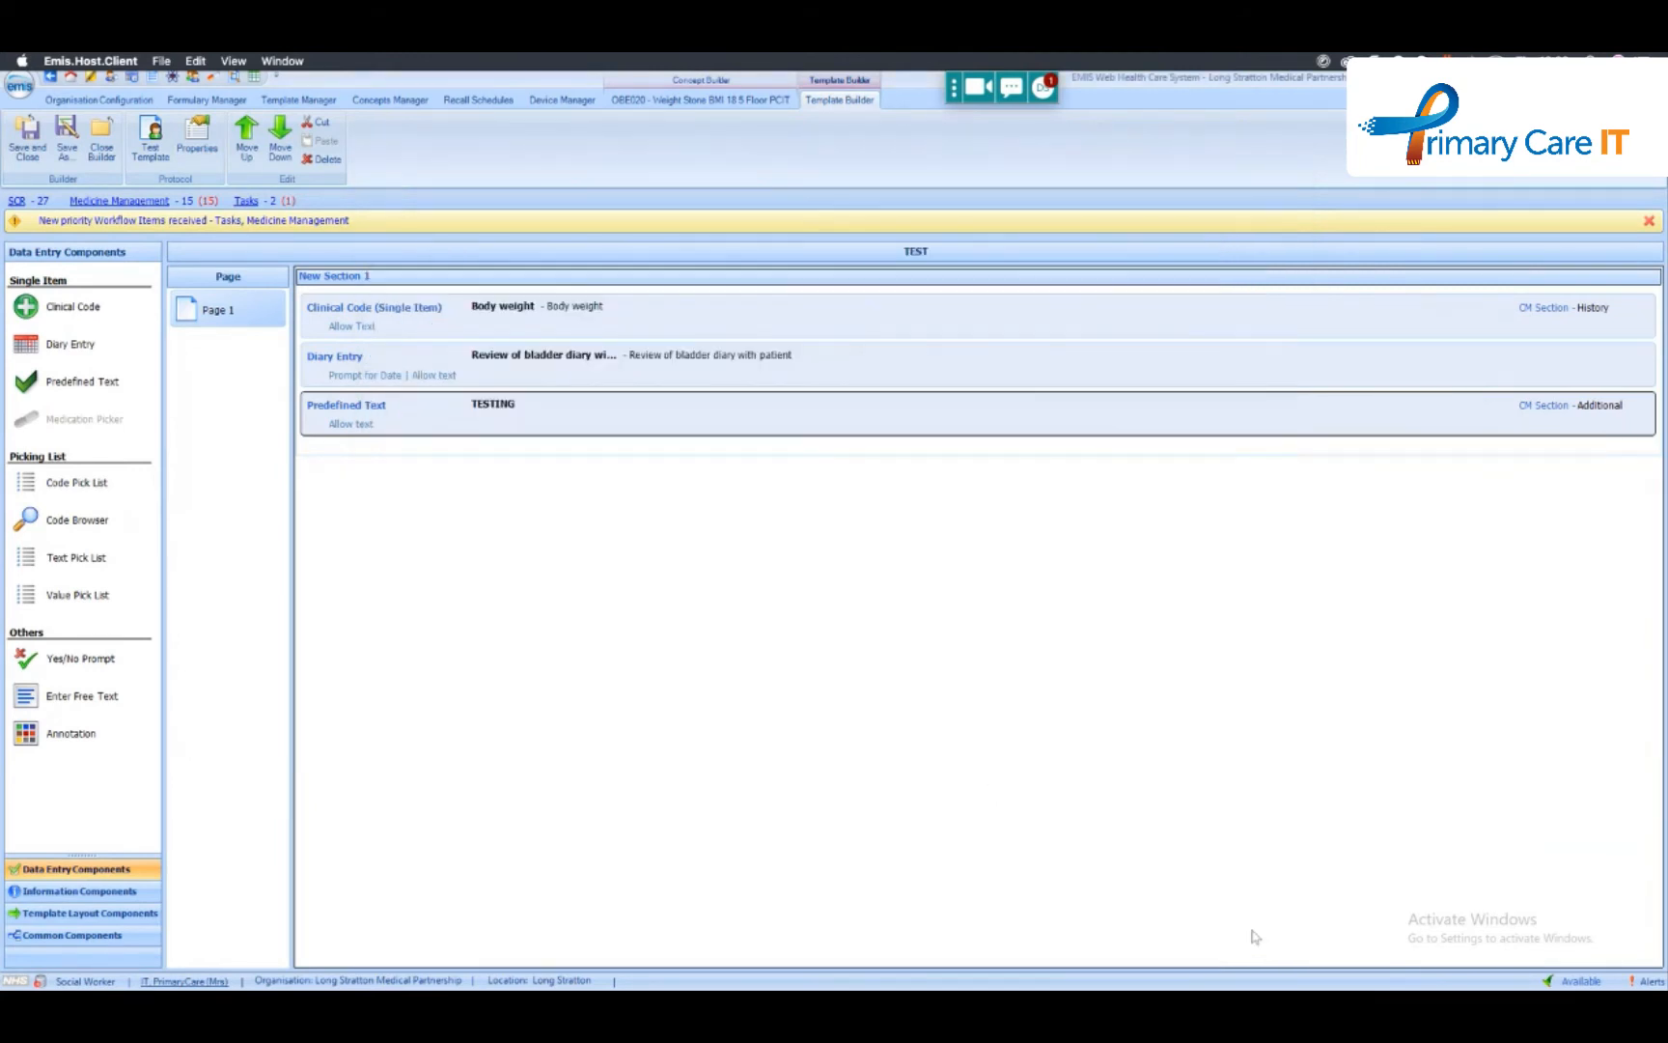
- Search the Concepts Manager for "date" and select the TodaysDate concept
left_click(172, 77)
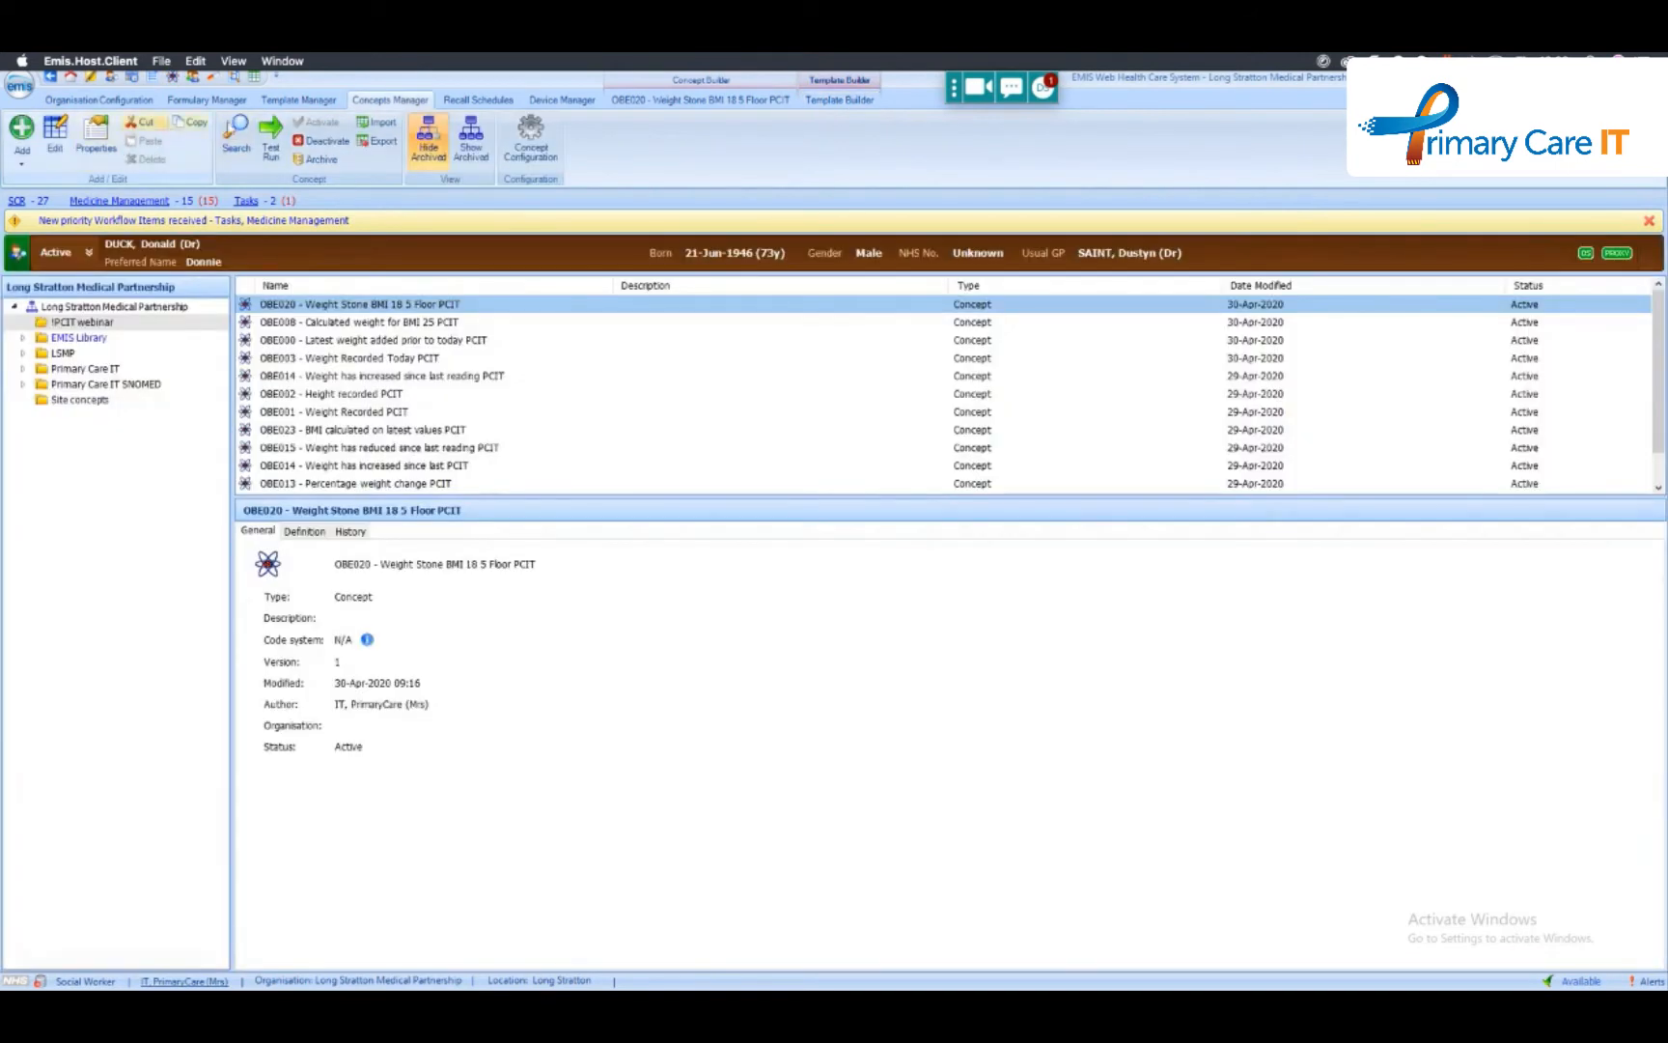
left_click(235, 133)
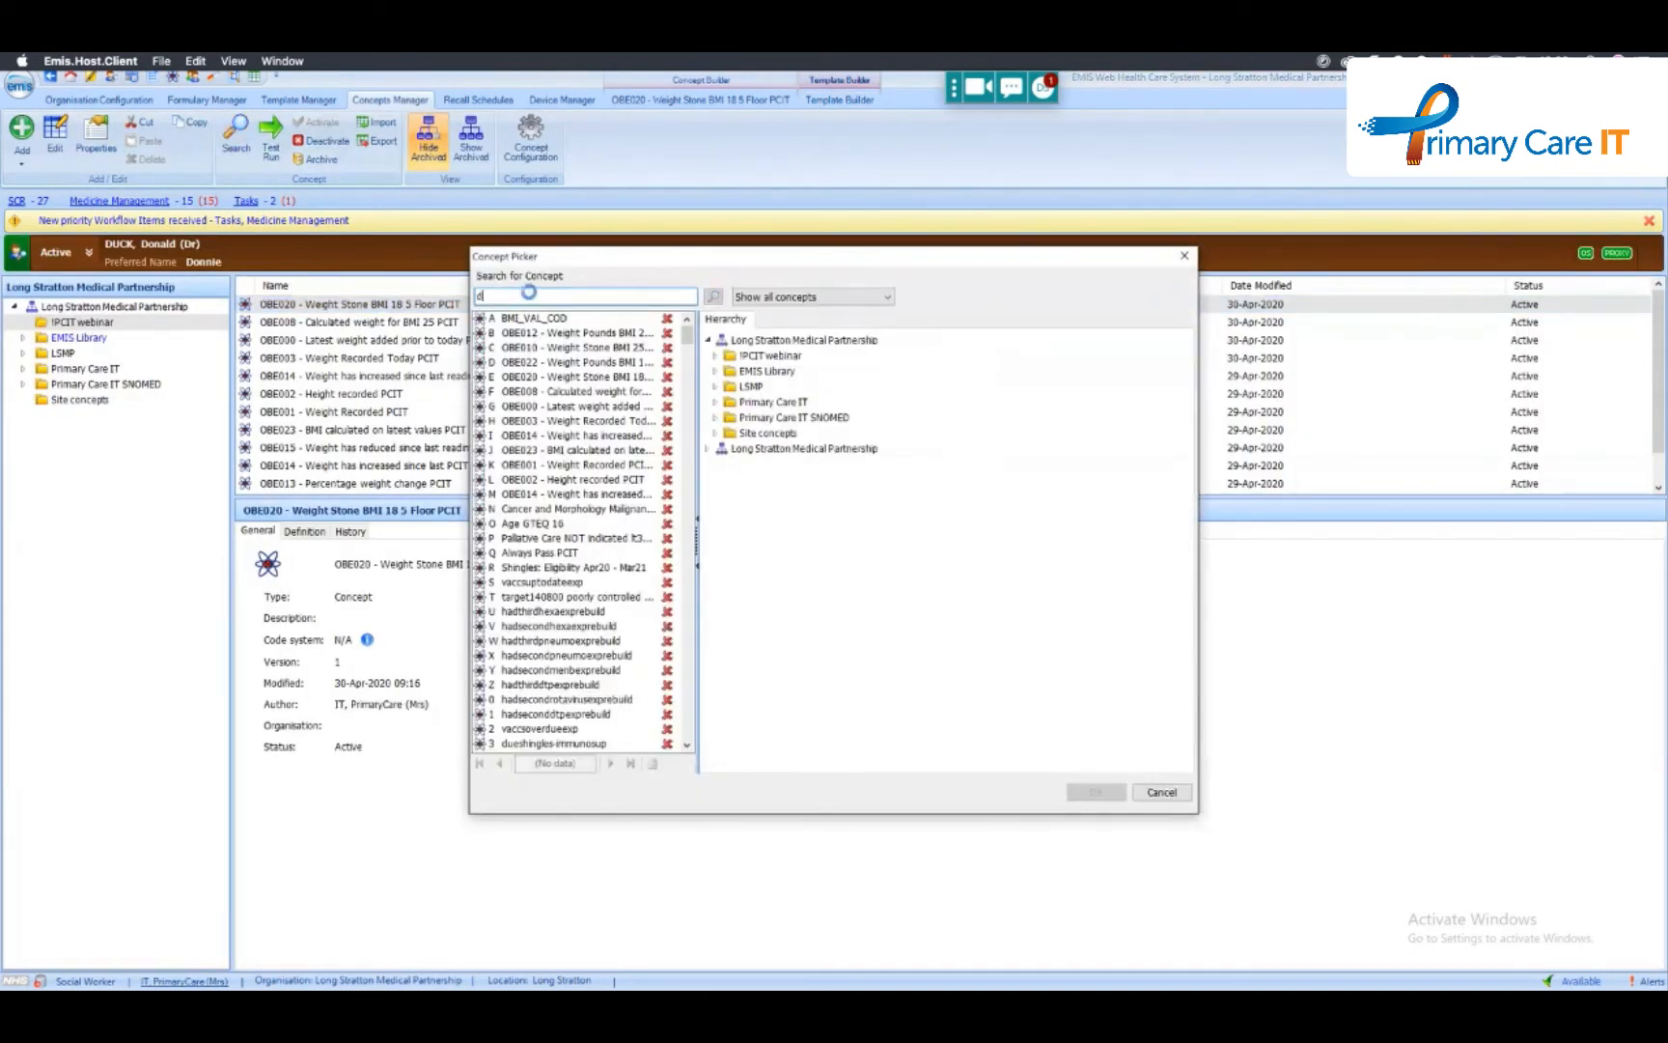
type("date")
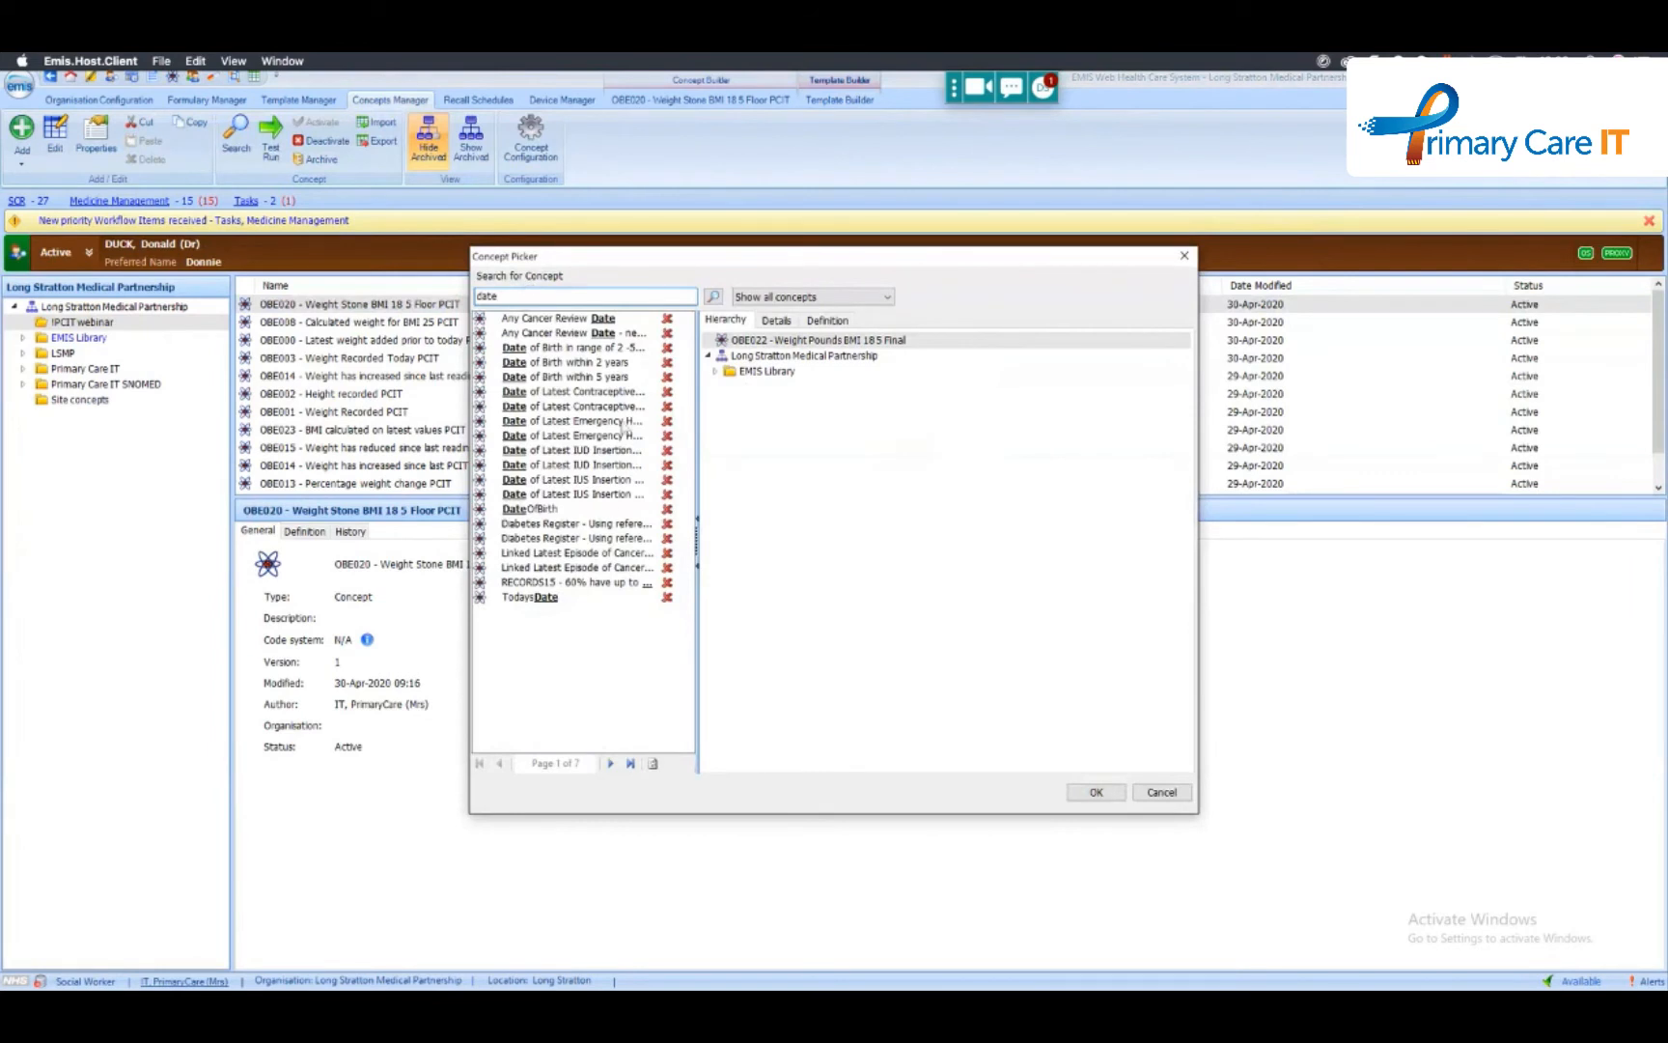
left_click(552, 600)
- Search the concepts for "dob" and look through both pages of matches
double_click(547, 296)
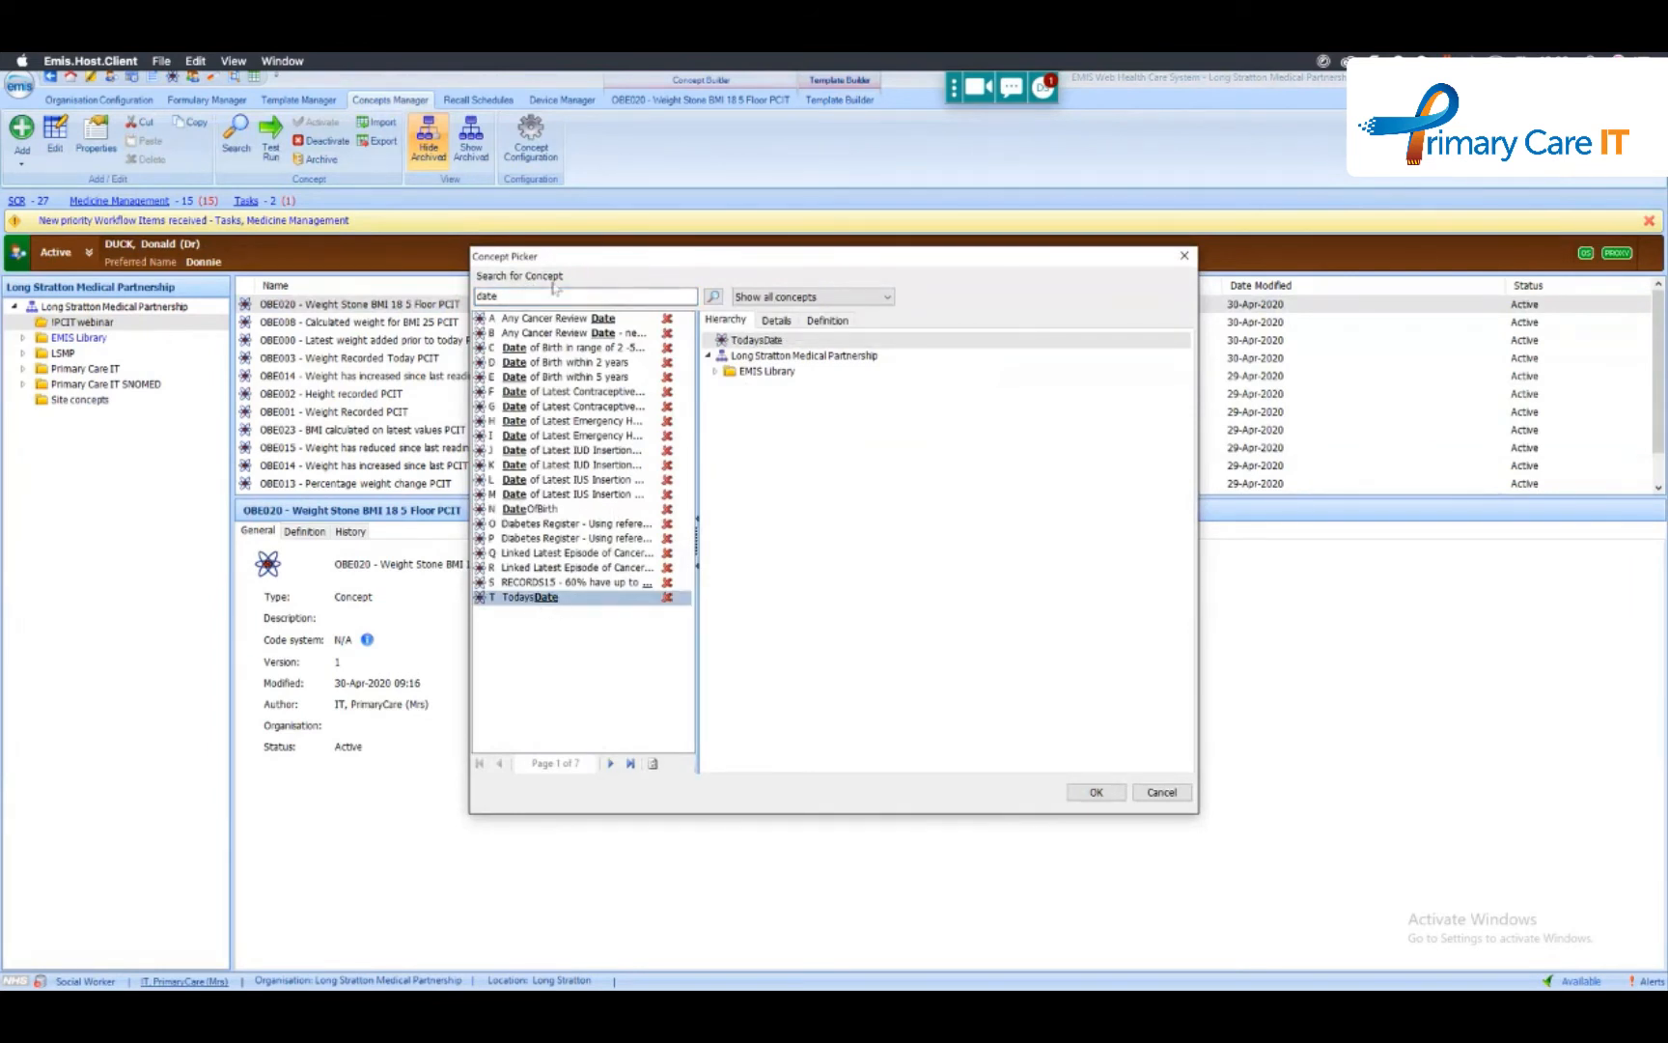
type("dob")
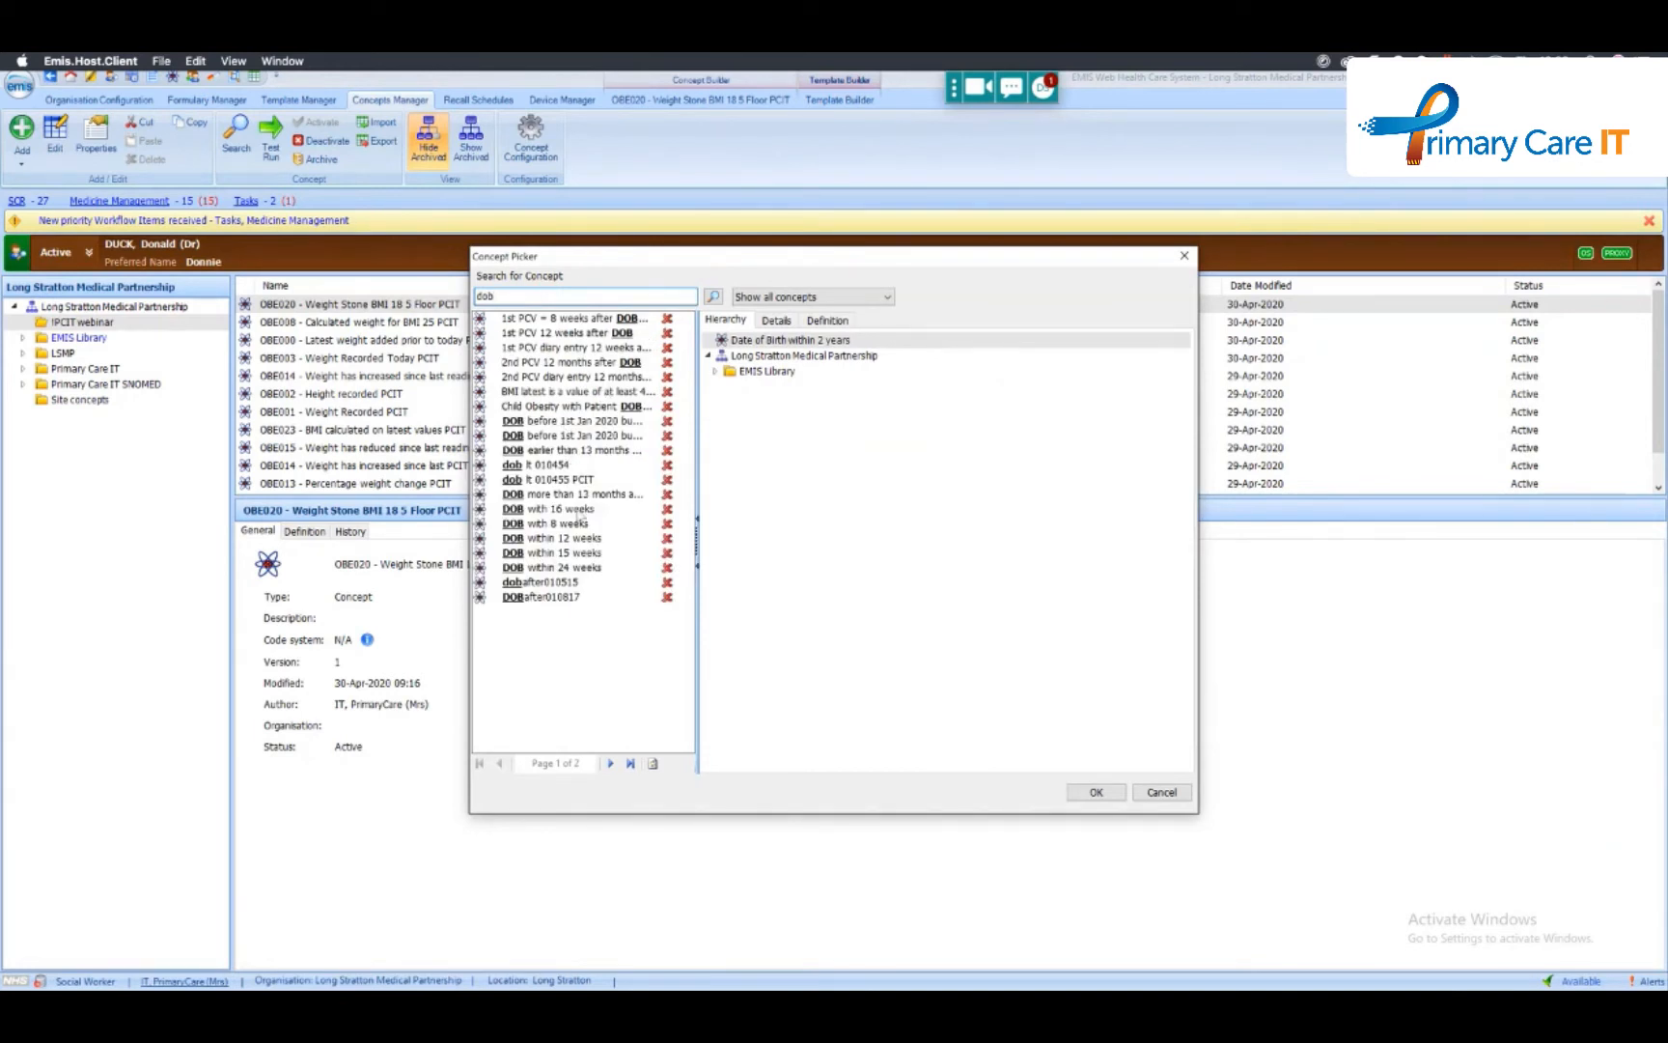
left_click(610, 765)
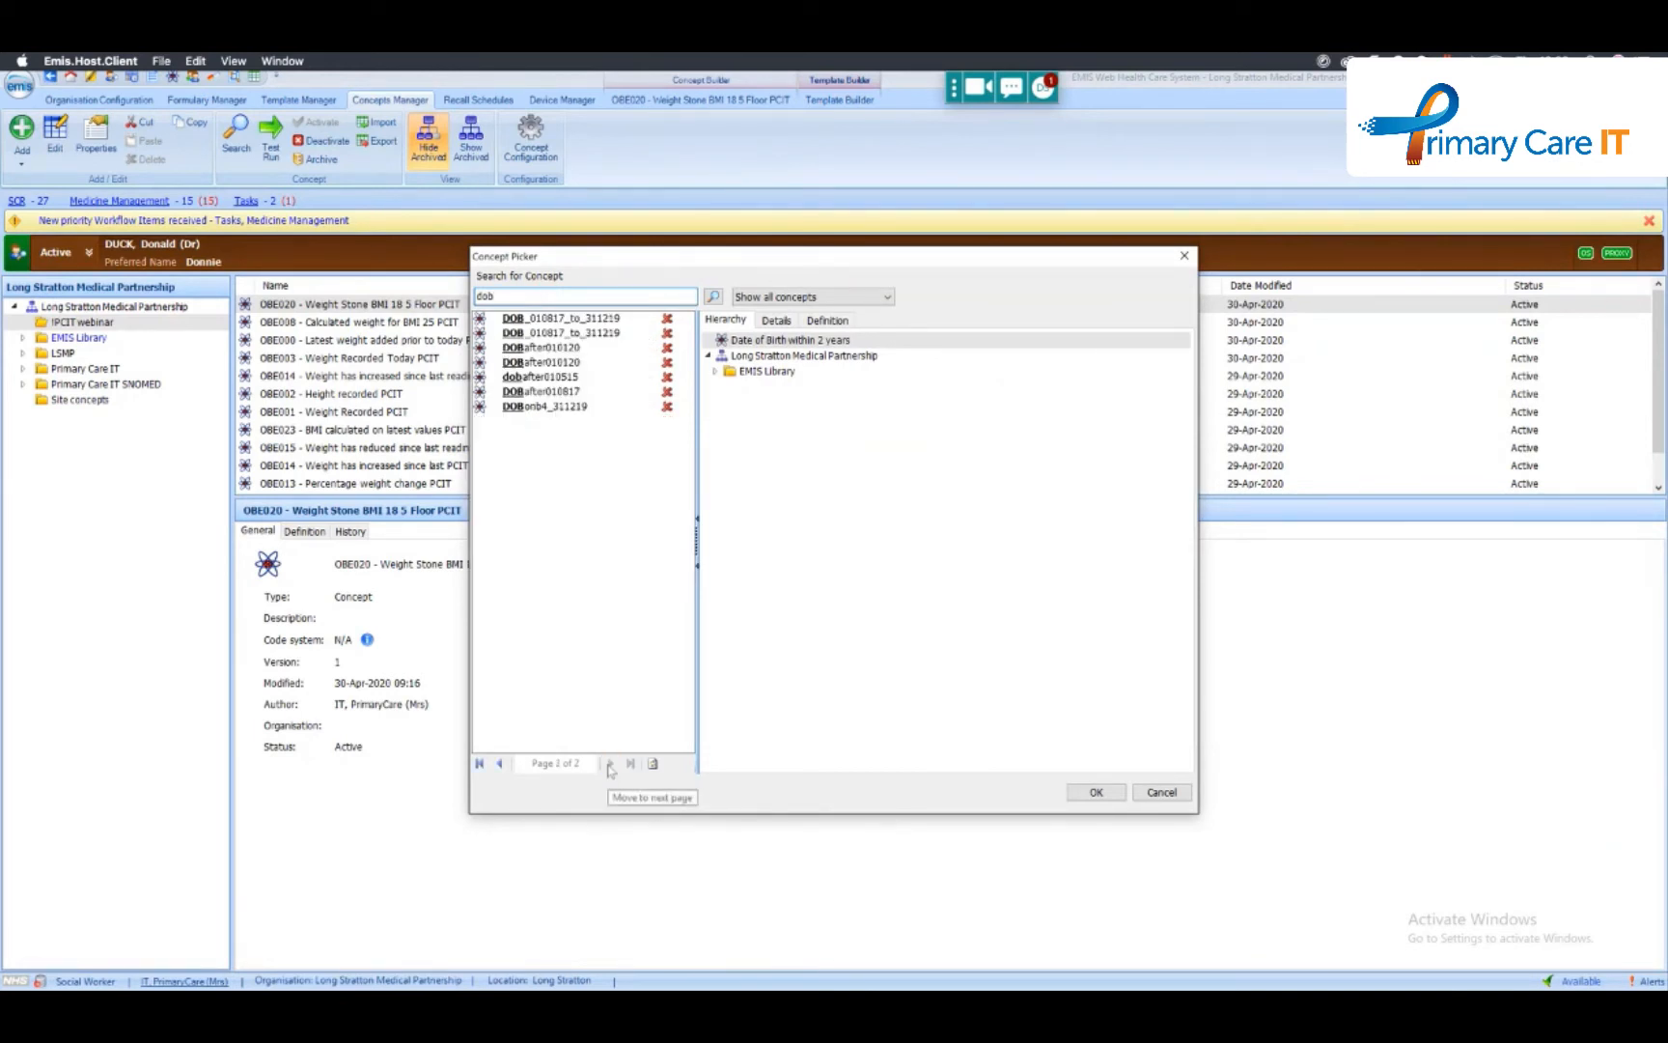
left_click(500, 763)
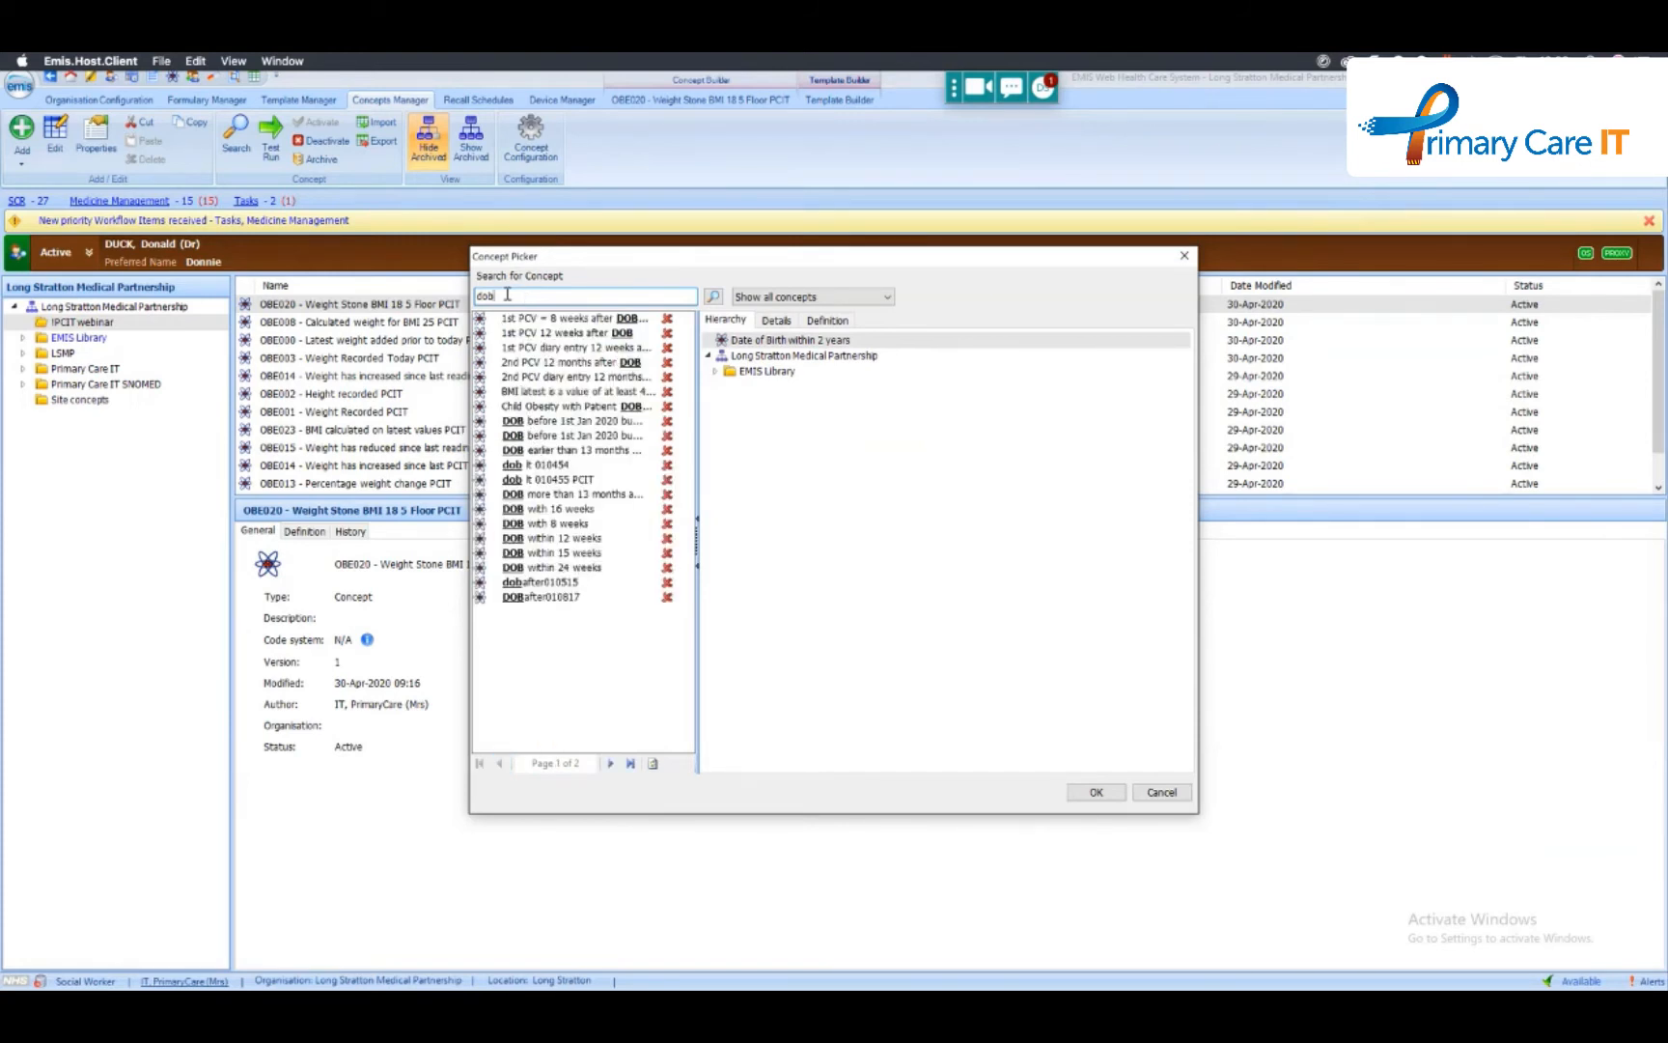
- Search the concepts for "date" again, select DateOfBirth and cancel the concept search
key("BackSpace")
key("BackSpace")
key("BackSpace")
type("date")
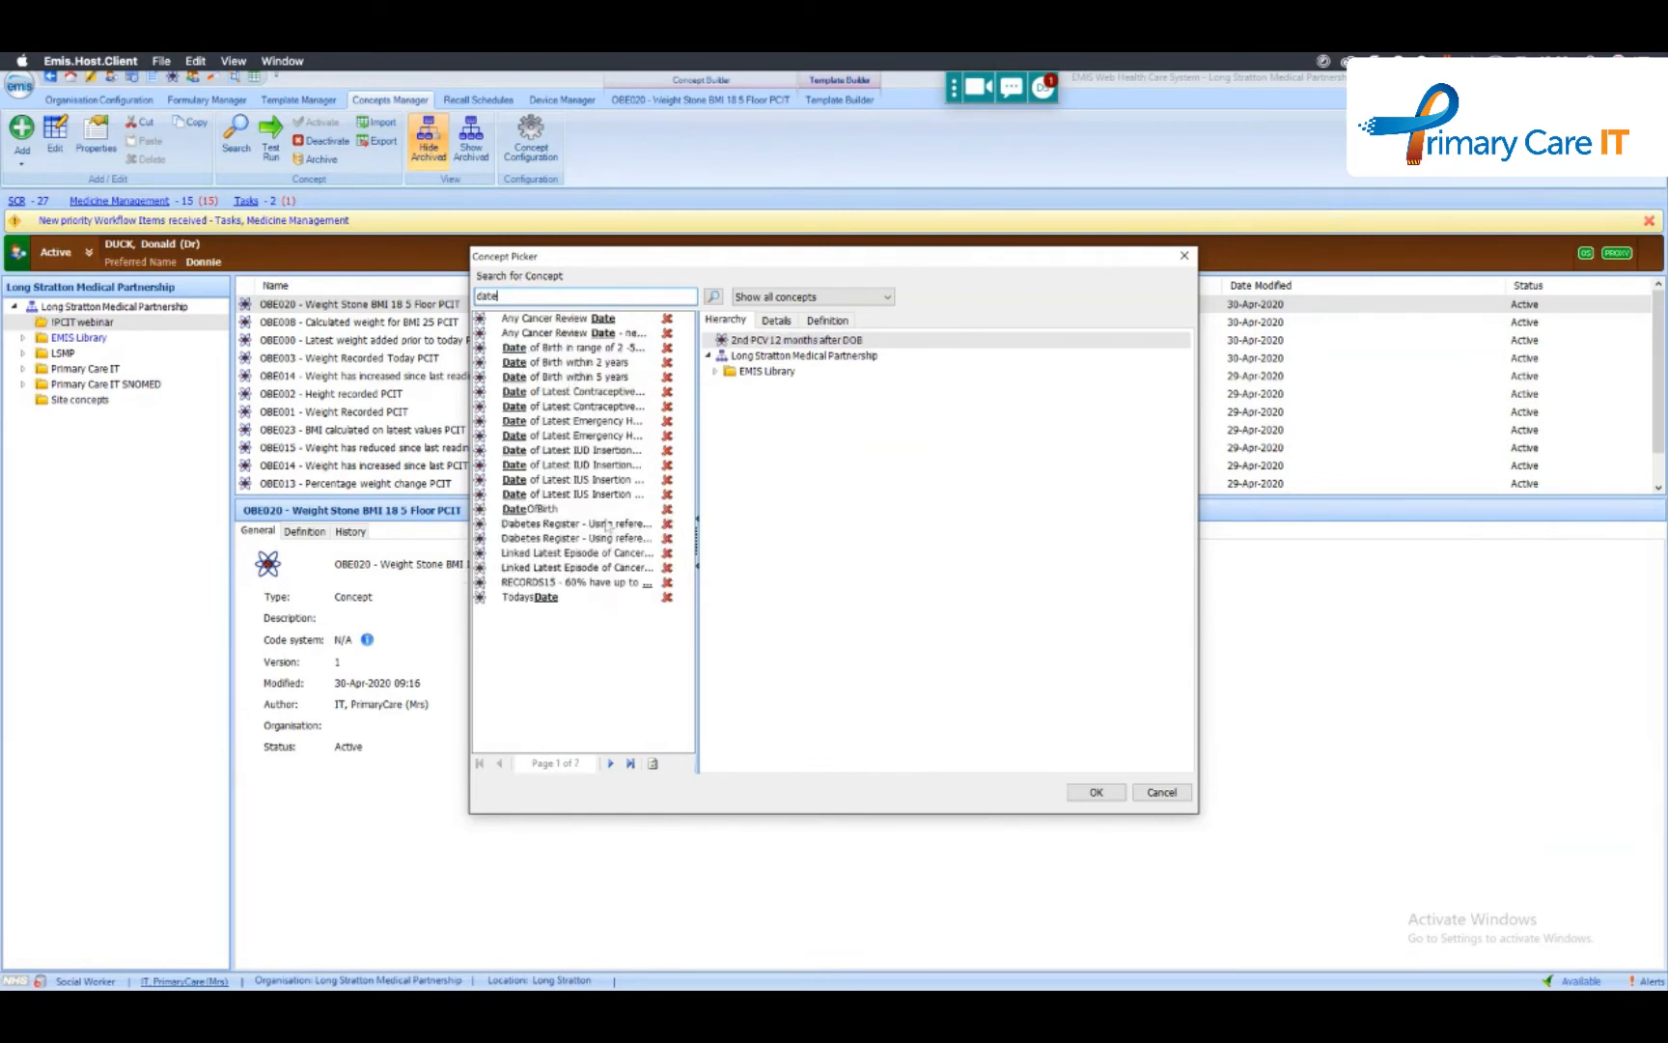
left_click(537, 509)
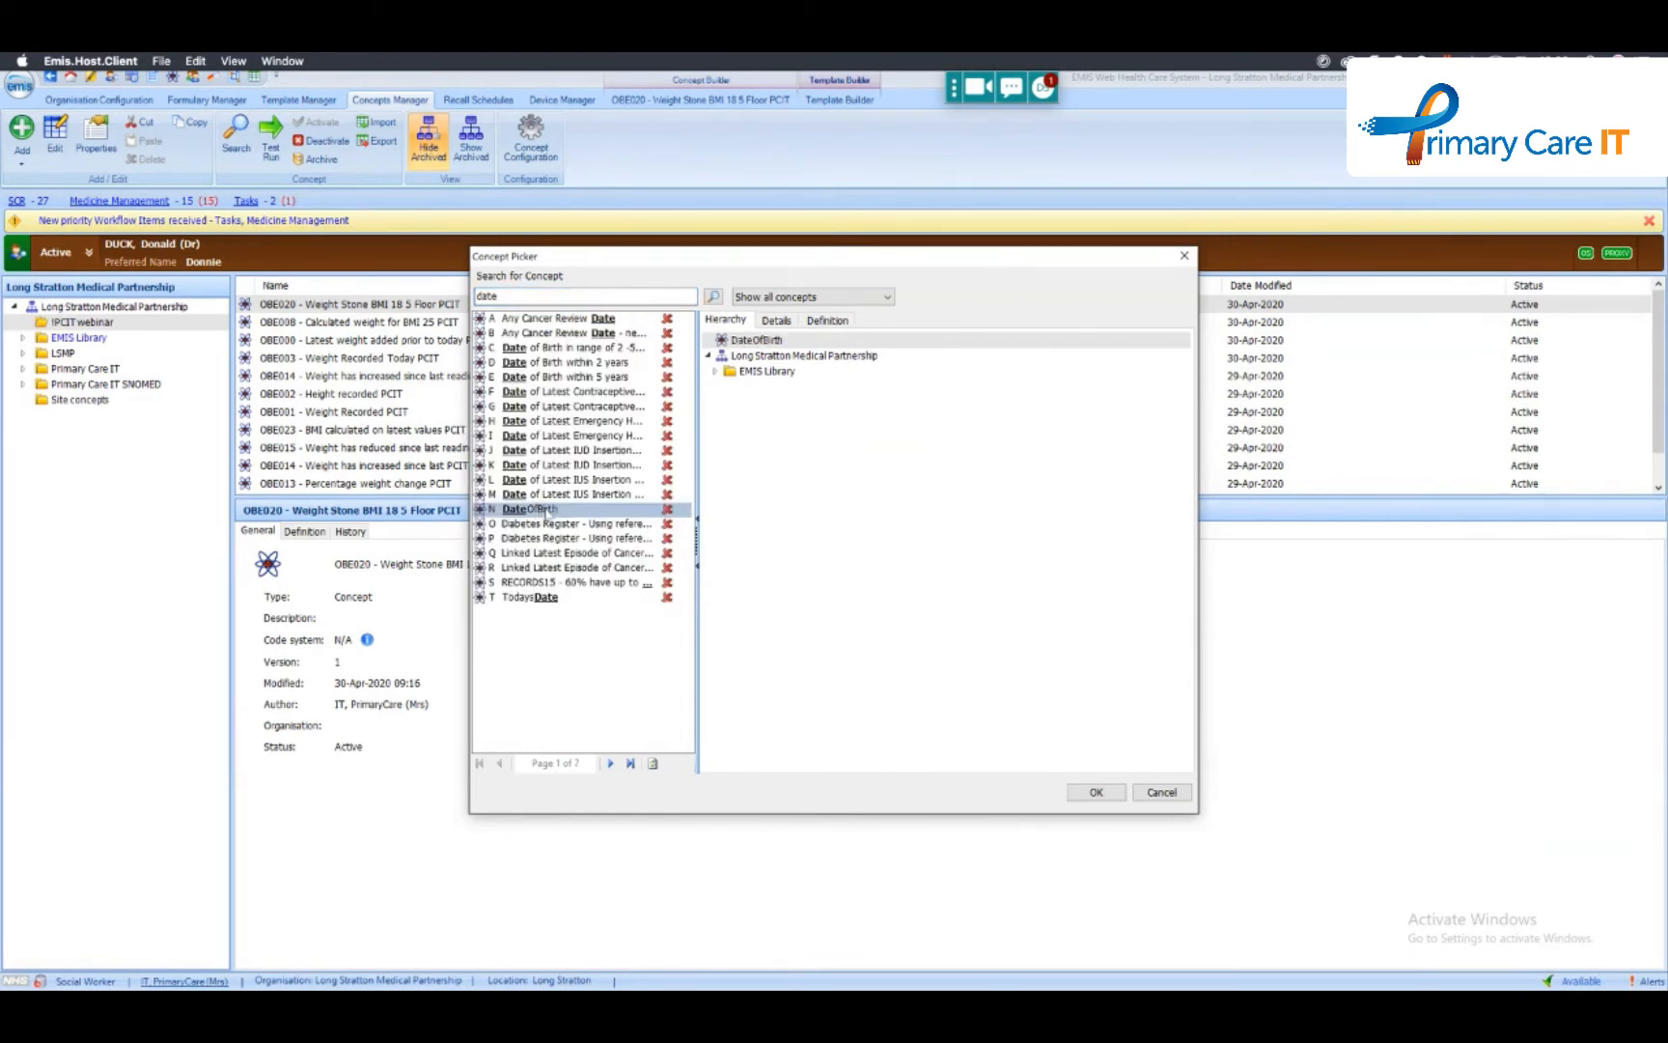
left_click(1161, 792)
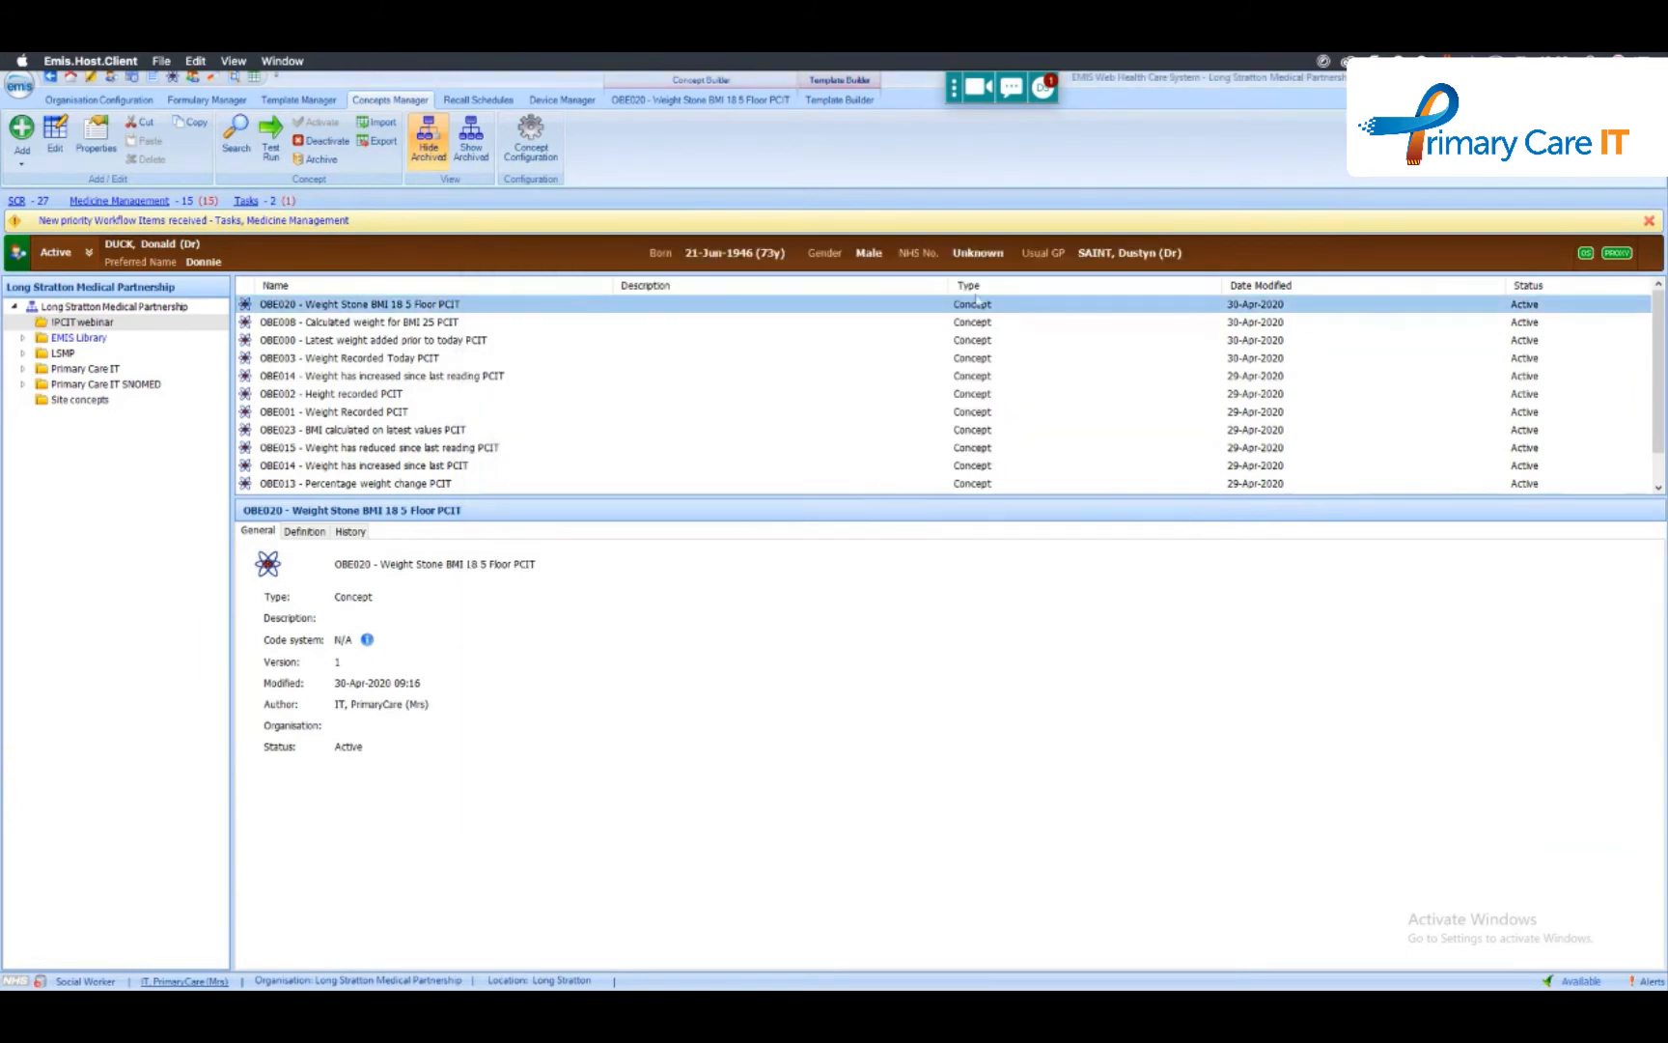
- Check the free-text and default text options of a new Code Pick List in the TEST template, then cancel the component
left_click(829, 101)
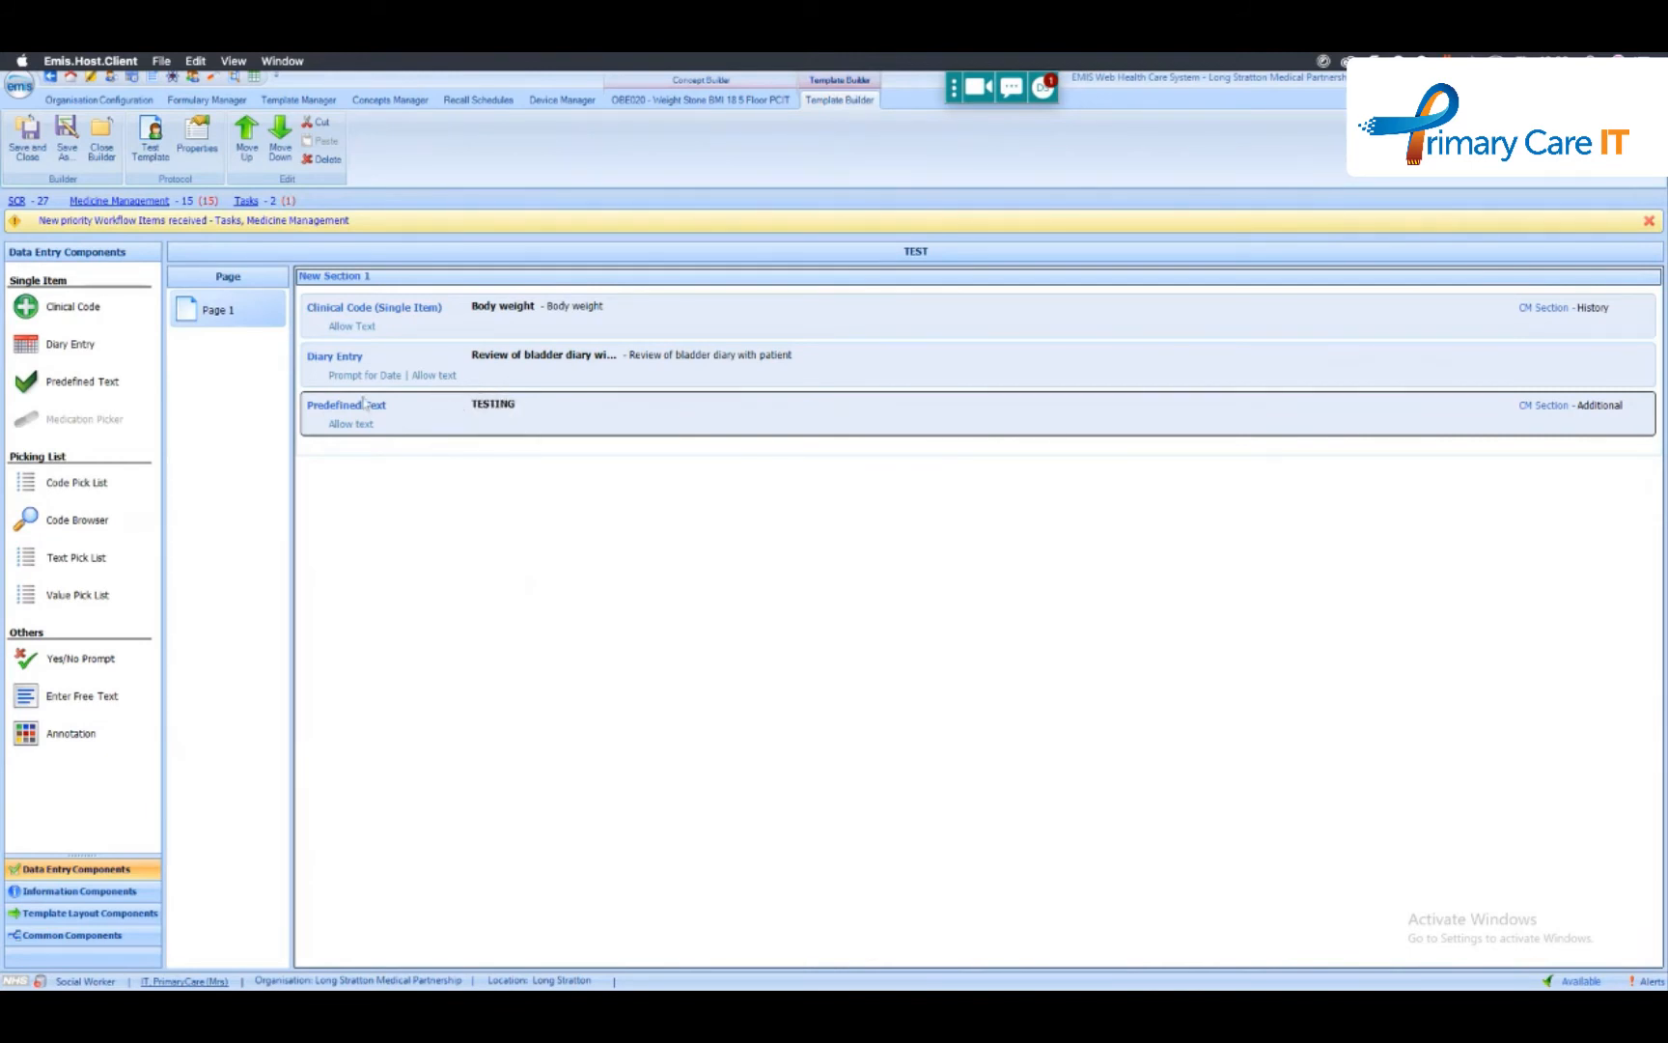
left_click_drag(78, 482, 366, 452)
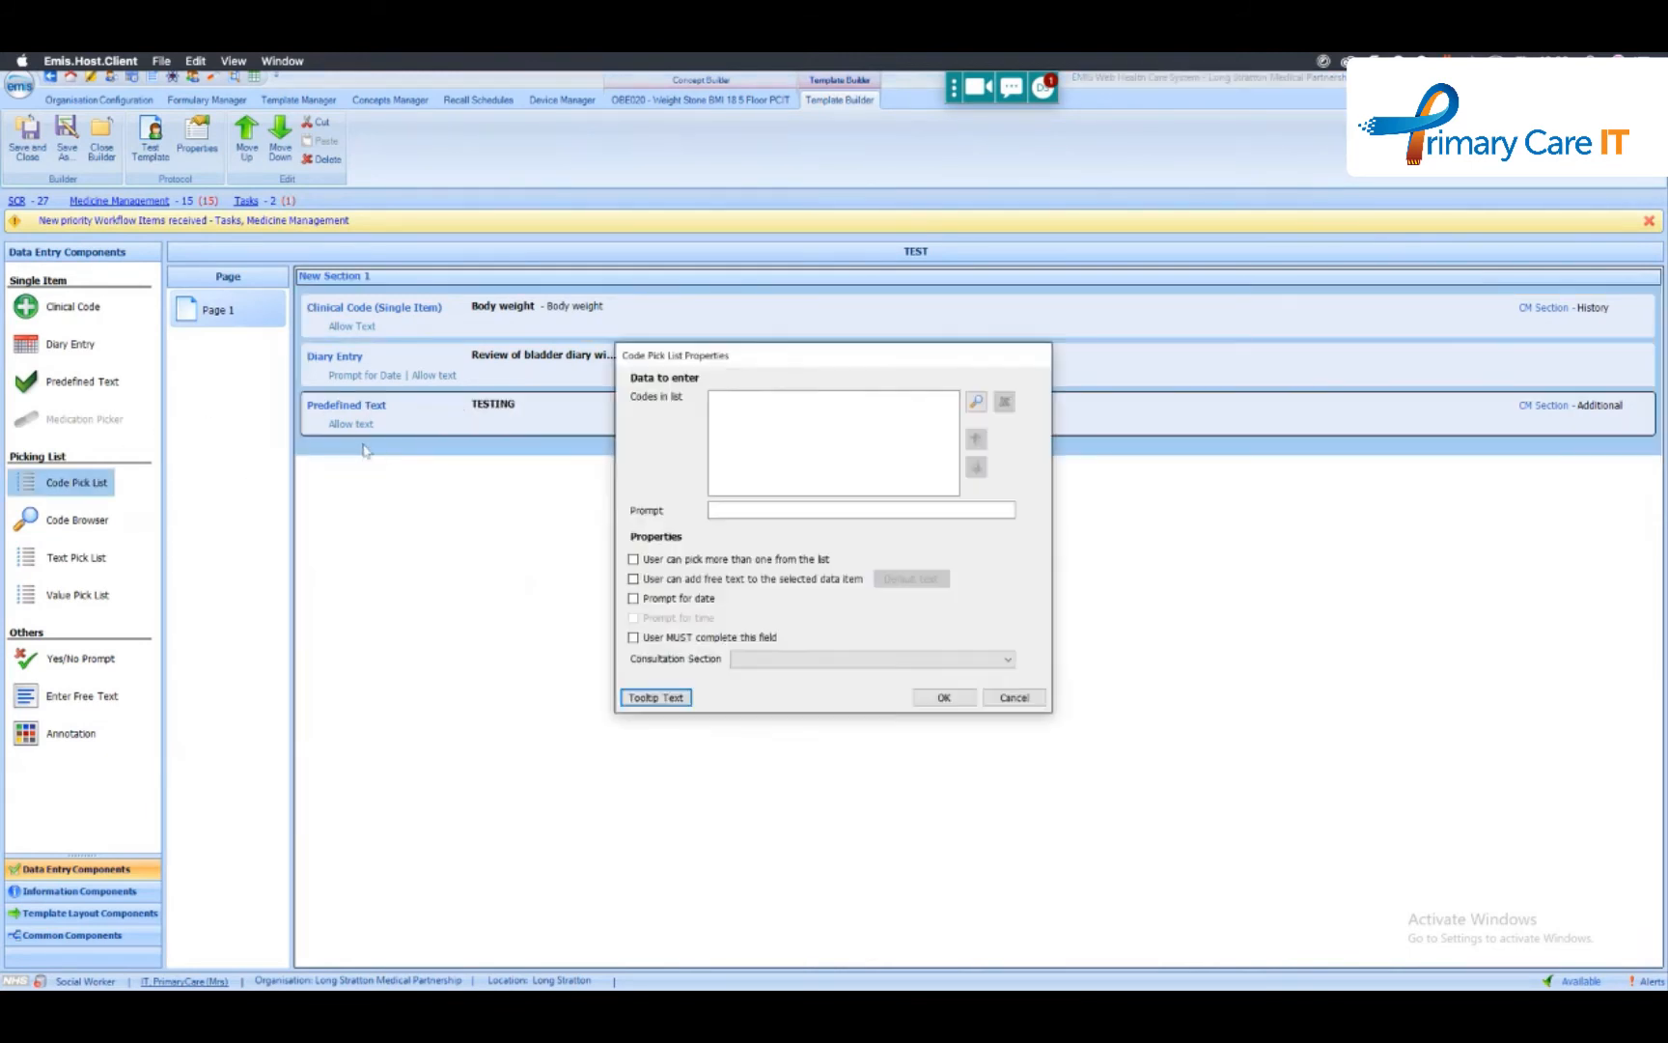
left_click(740, 509)
left_click(676, 582)
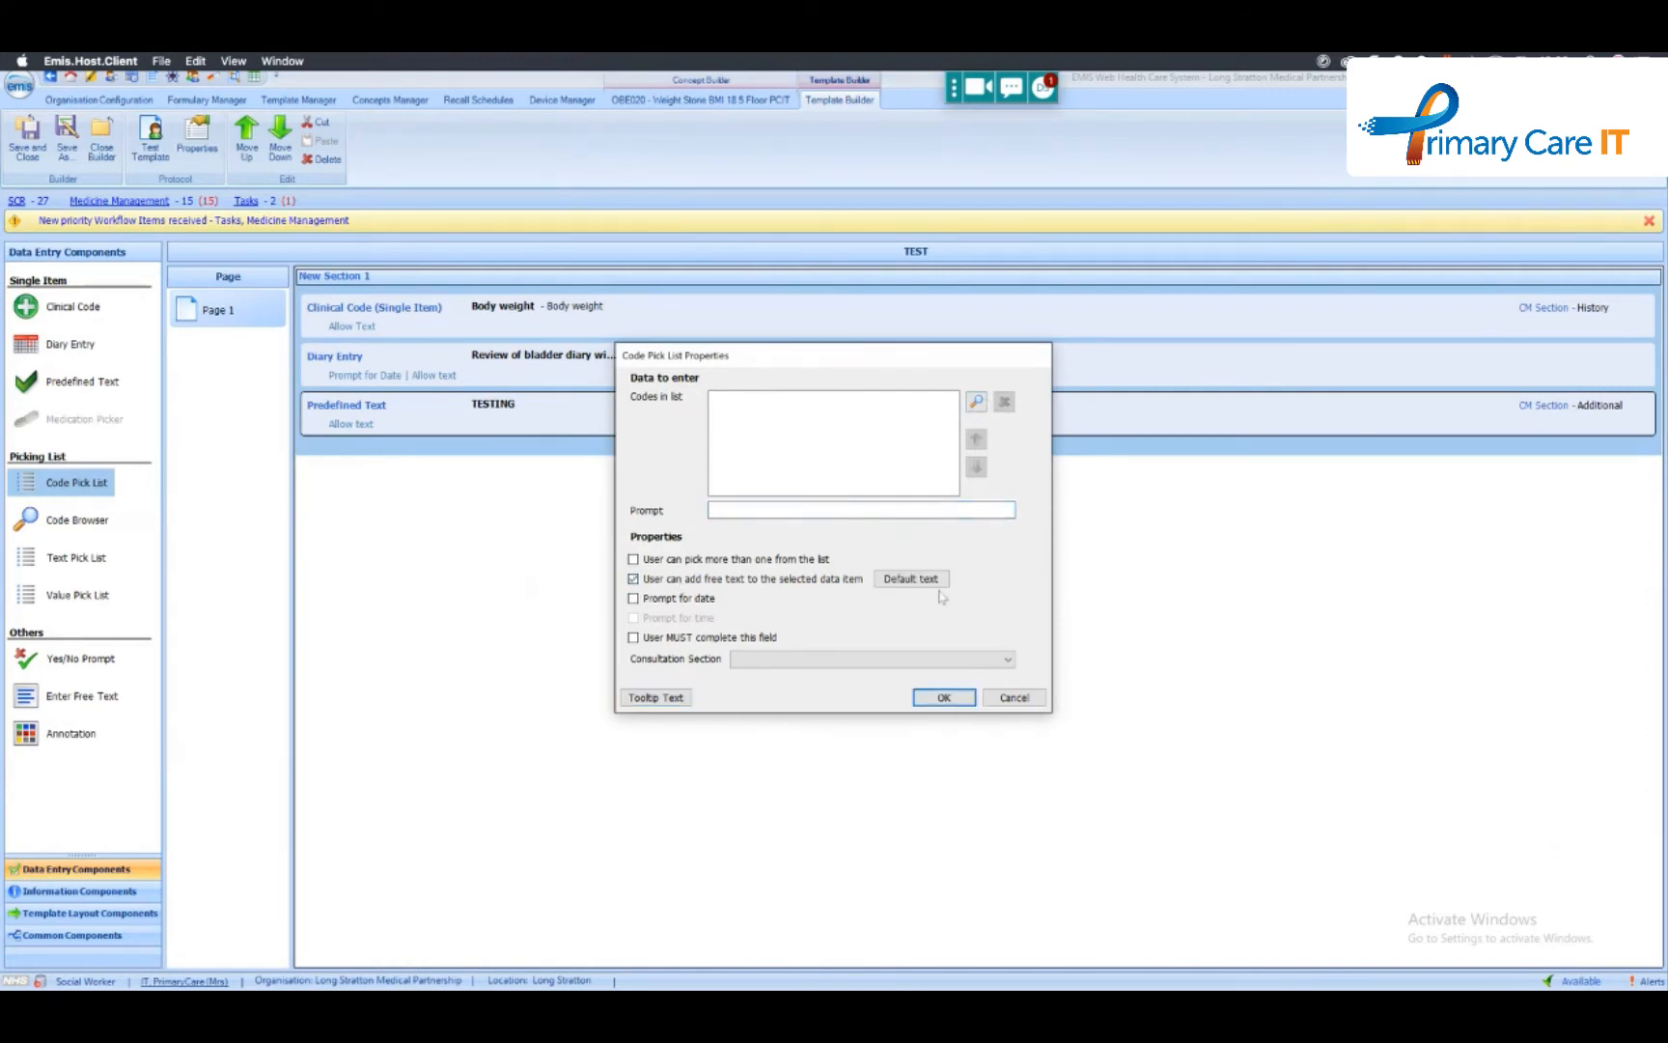
left_click(935, 581)
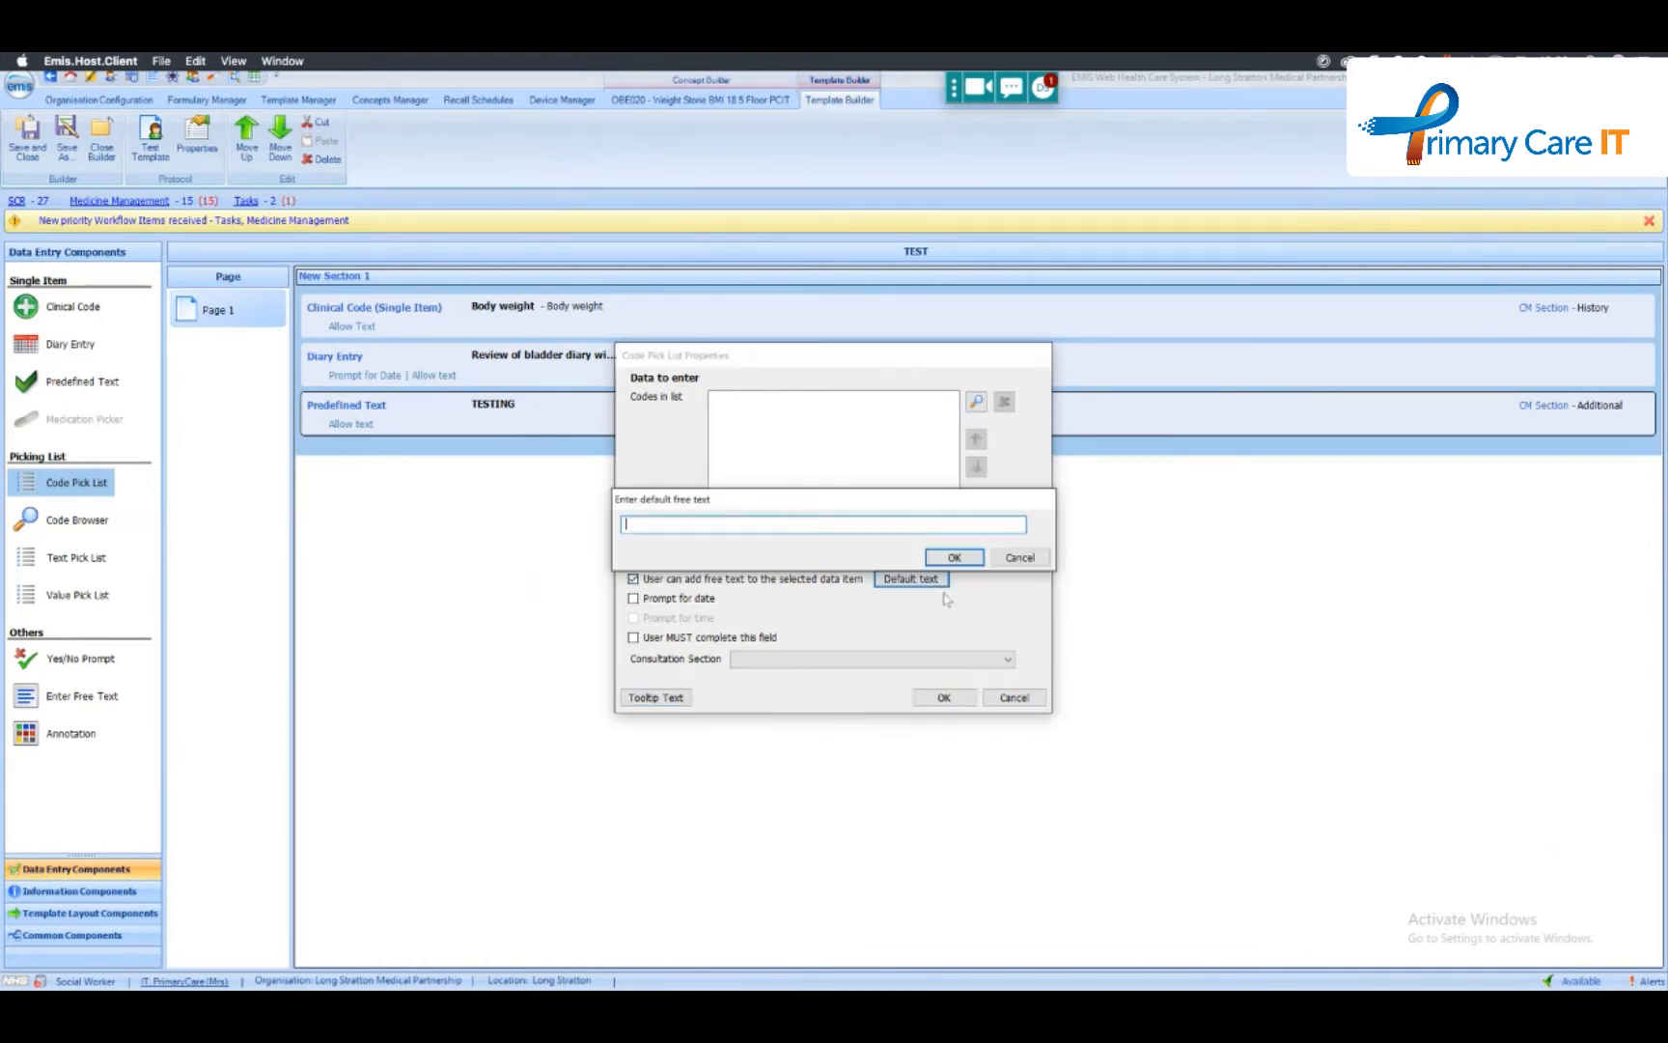
left_click(1011, 559)
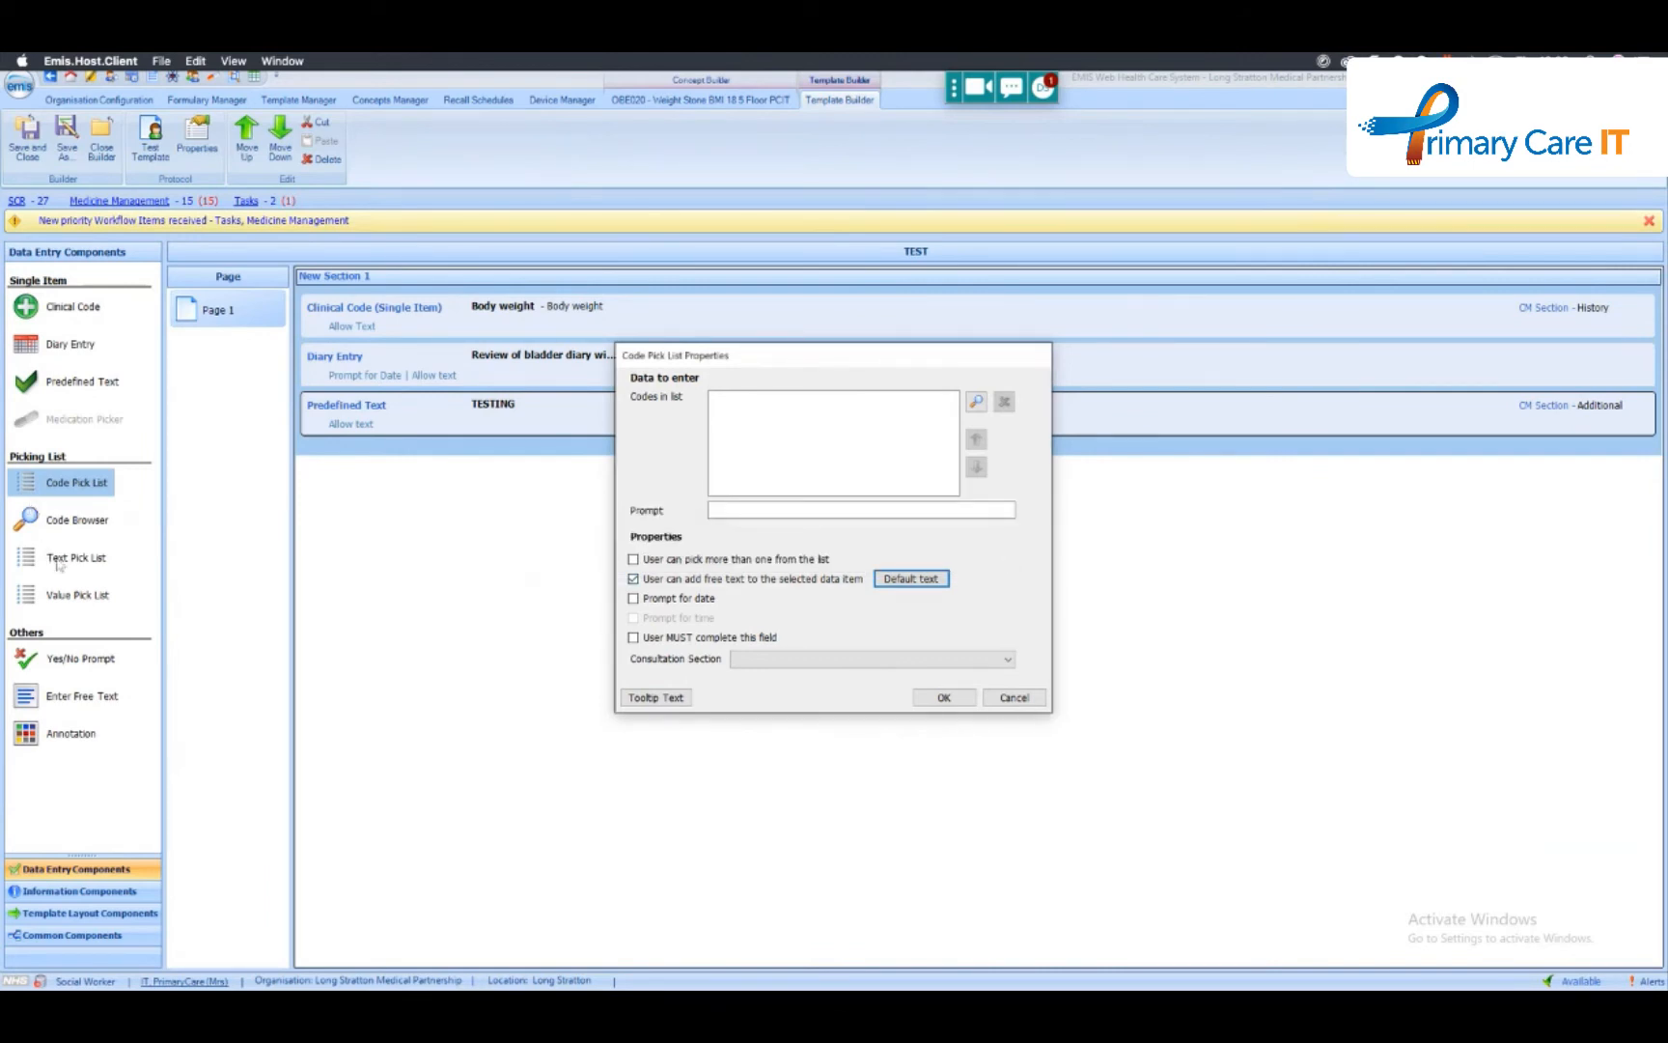
left_click(1015, 699)
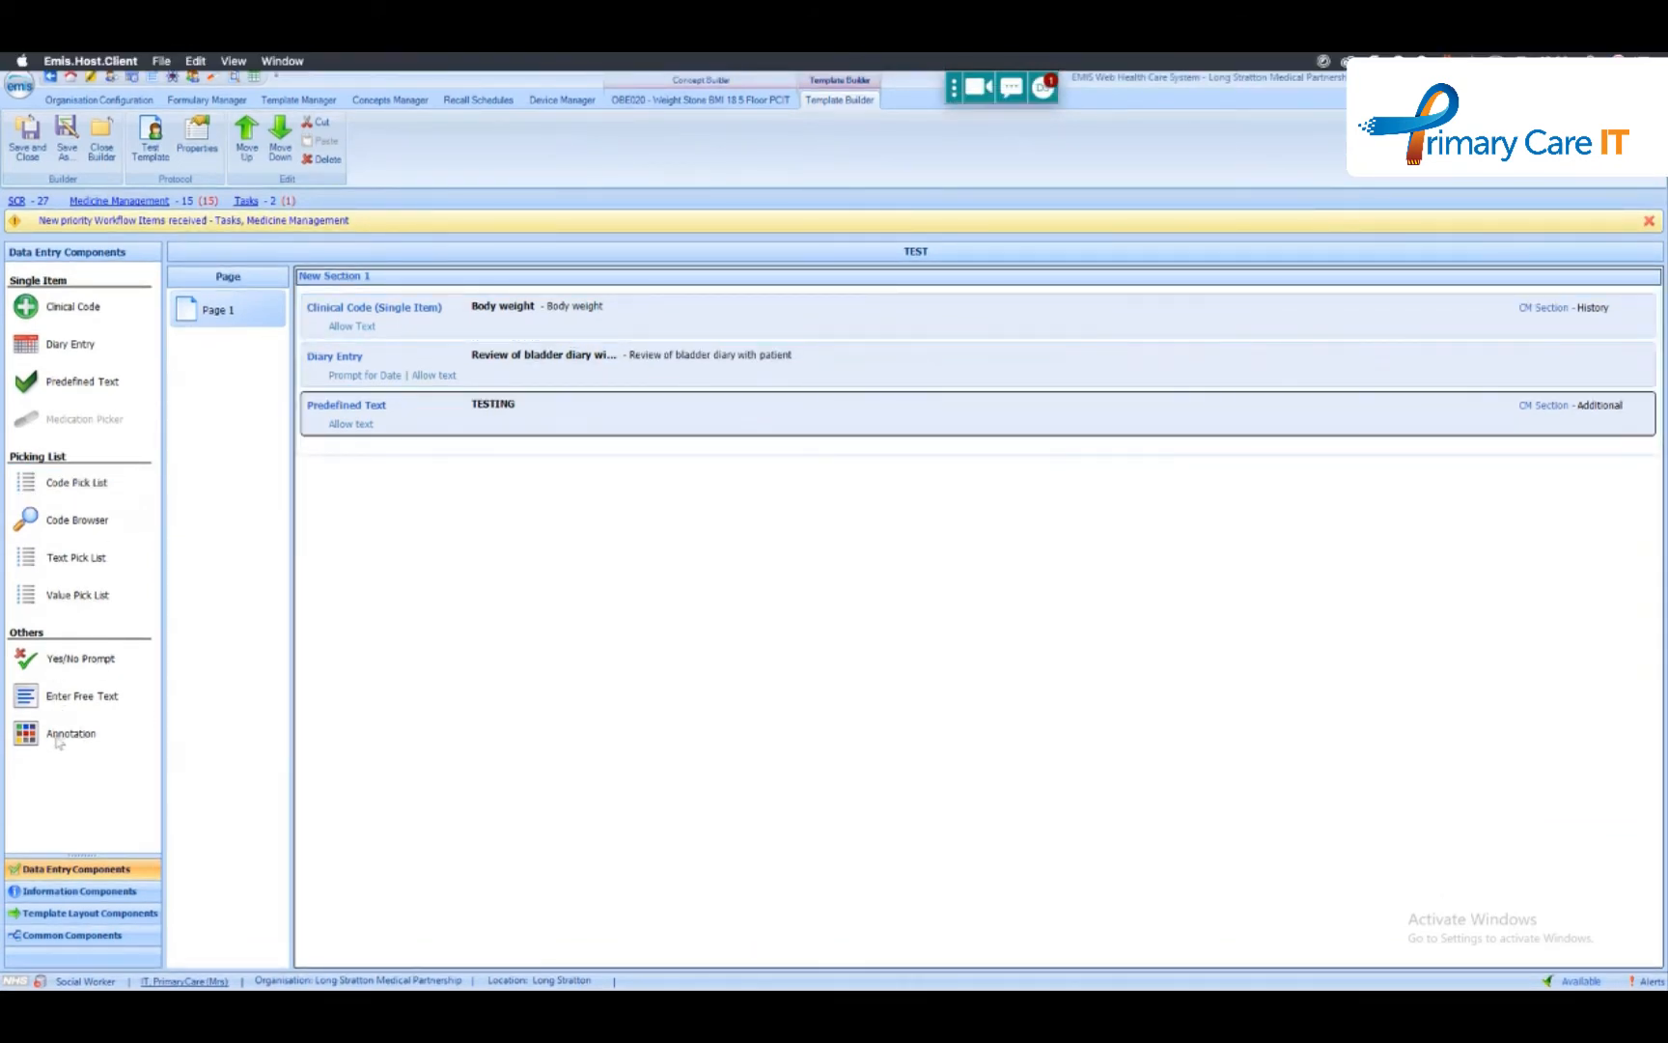
- Check the default text option of a new Annotation component, cancel the component and close the TEST template
mouse_move(64, 741)
left_mouse_down()
mouse_move(600, 516)
mouse_move(495, 461)
mouse_move(559, 469)
left_mouse_up()
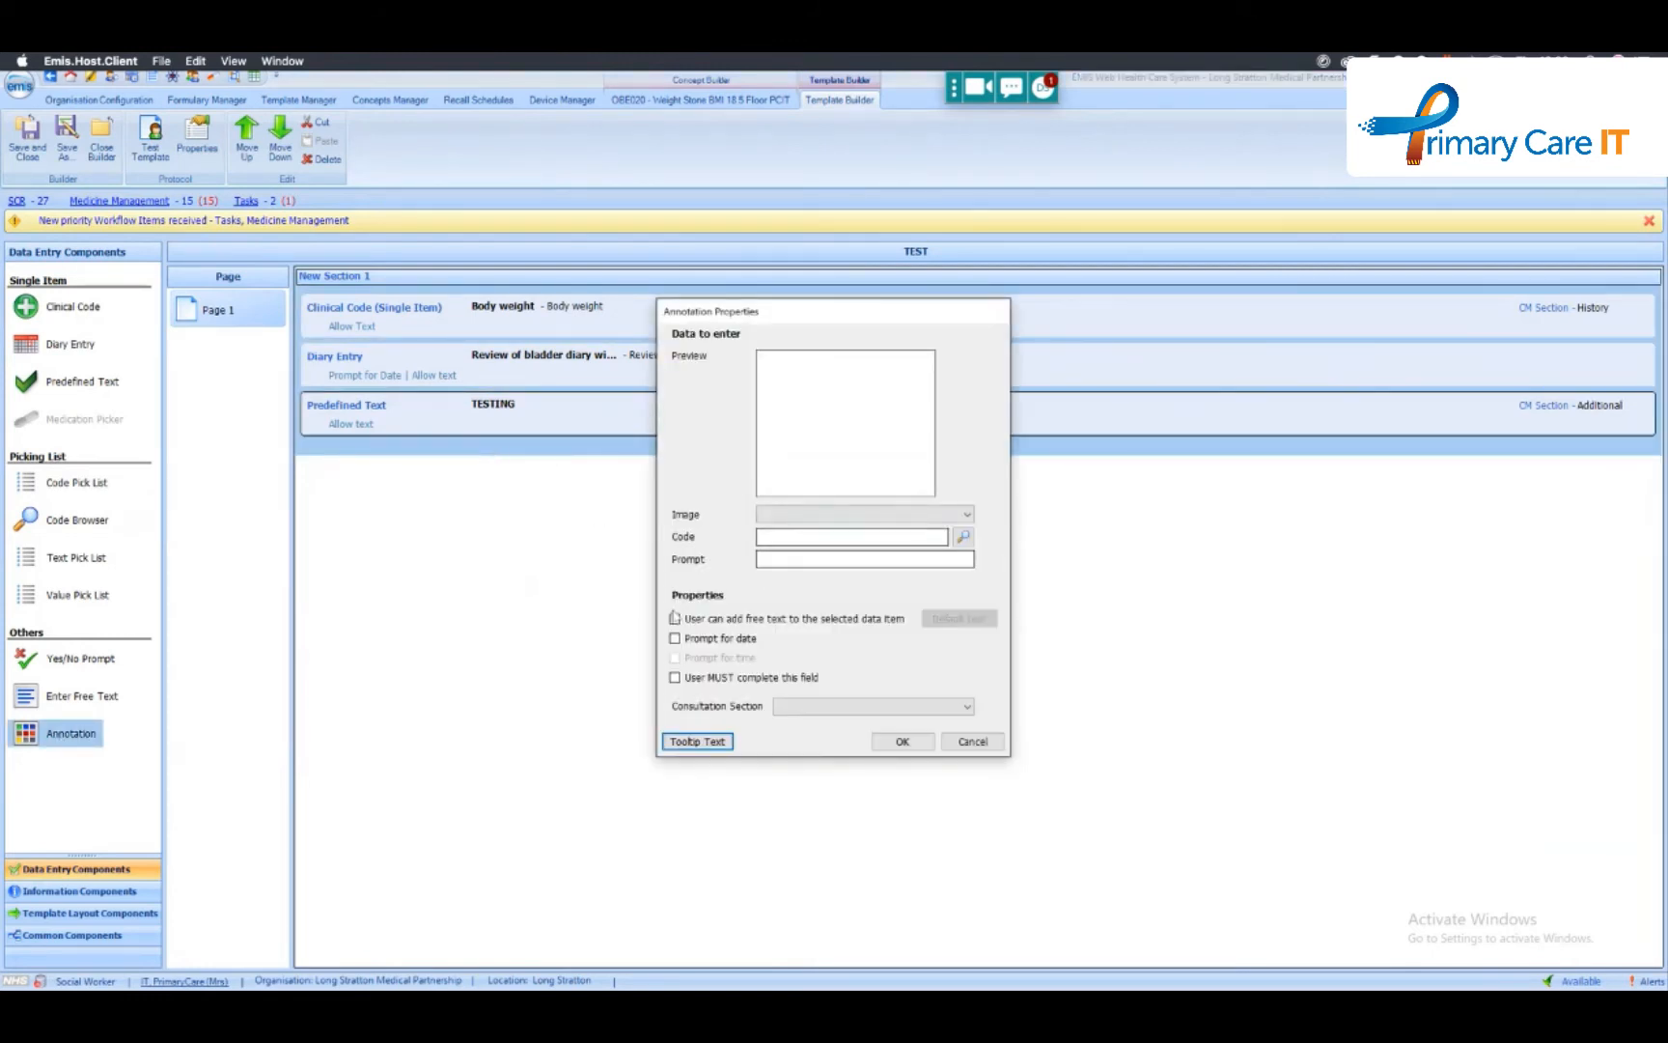
left_click(675, 619)
left_click(972, 623)
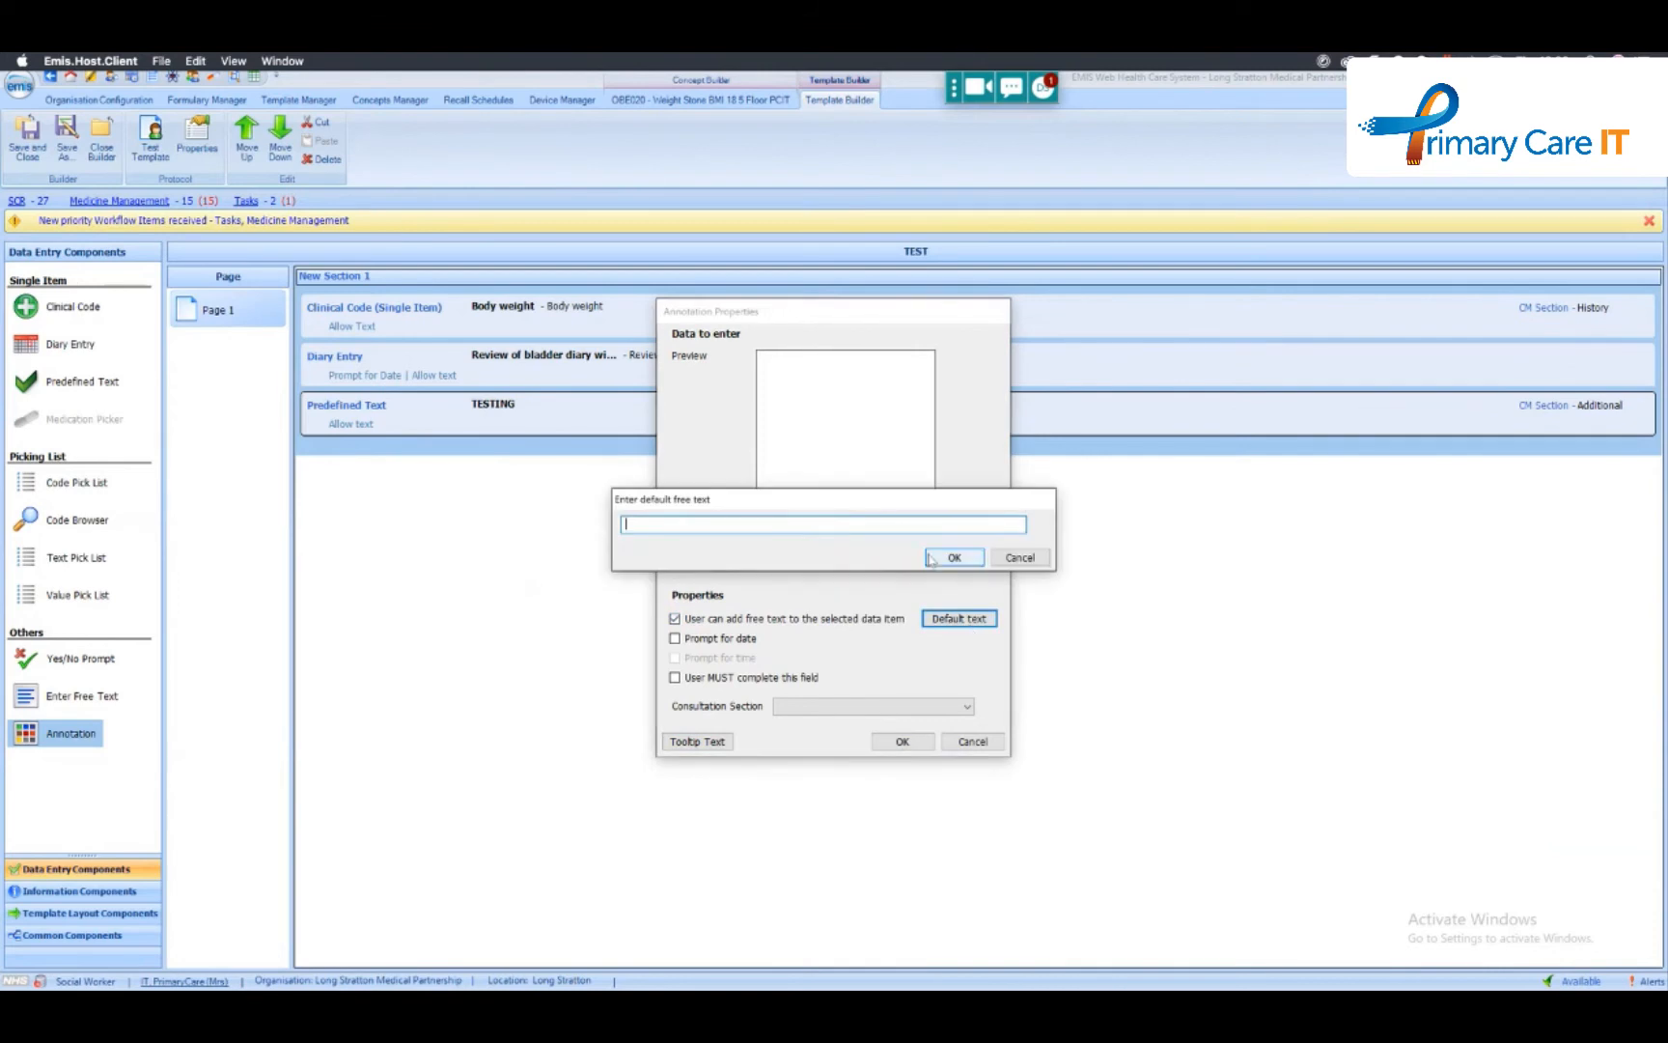
left_click(975, 550)
left_click(973, 740)
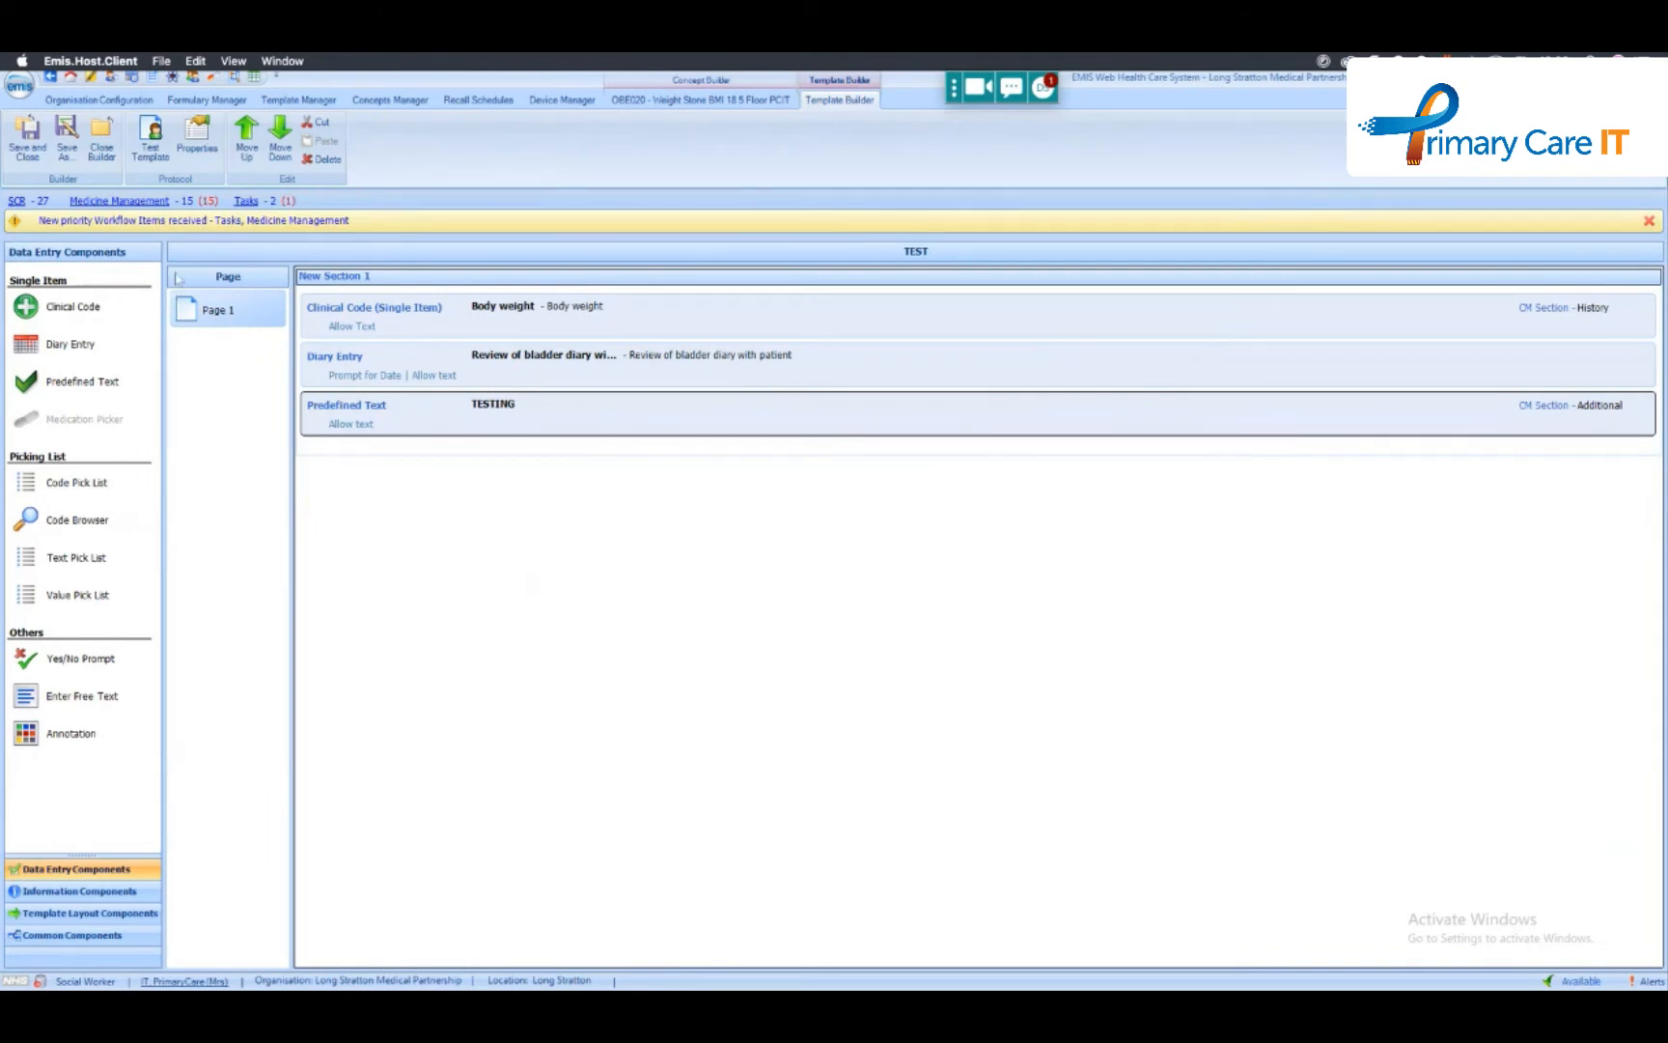
left_click(102, 140)
left_click(858, 561)
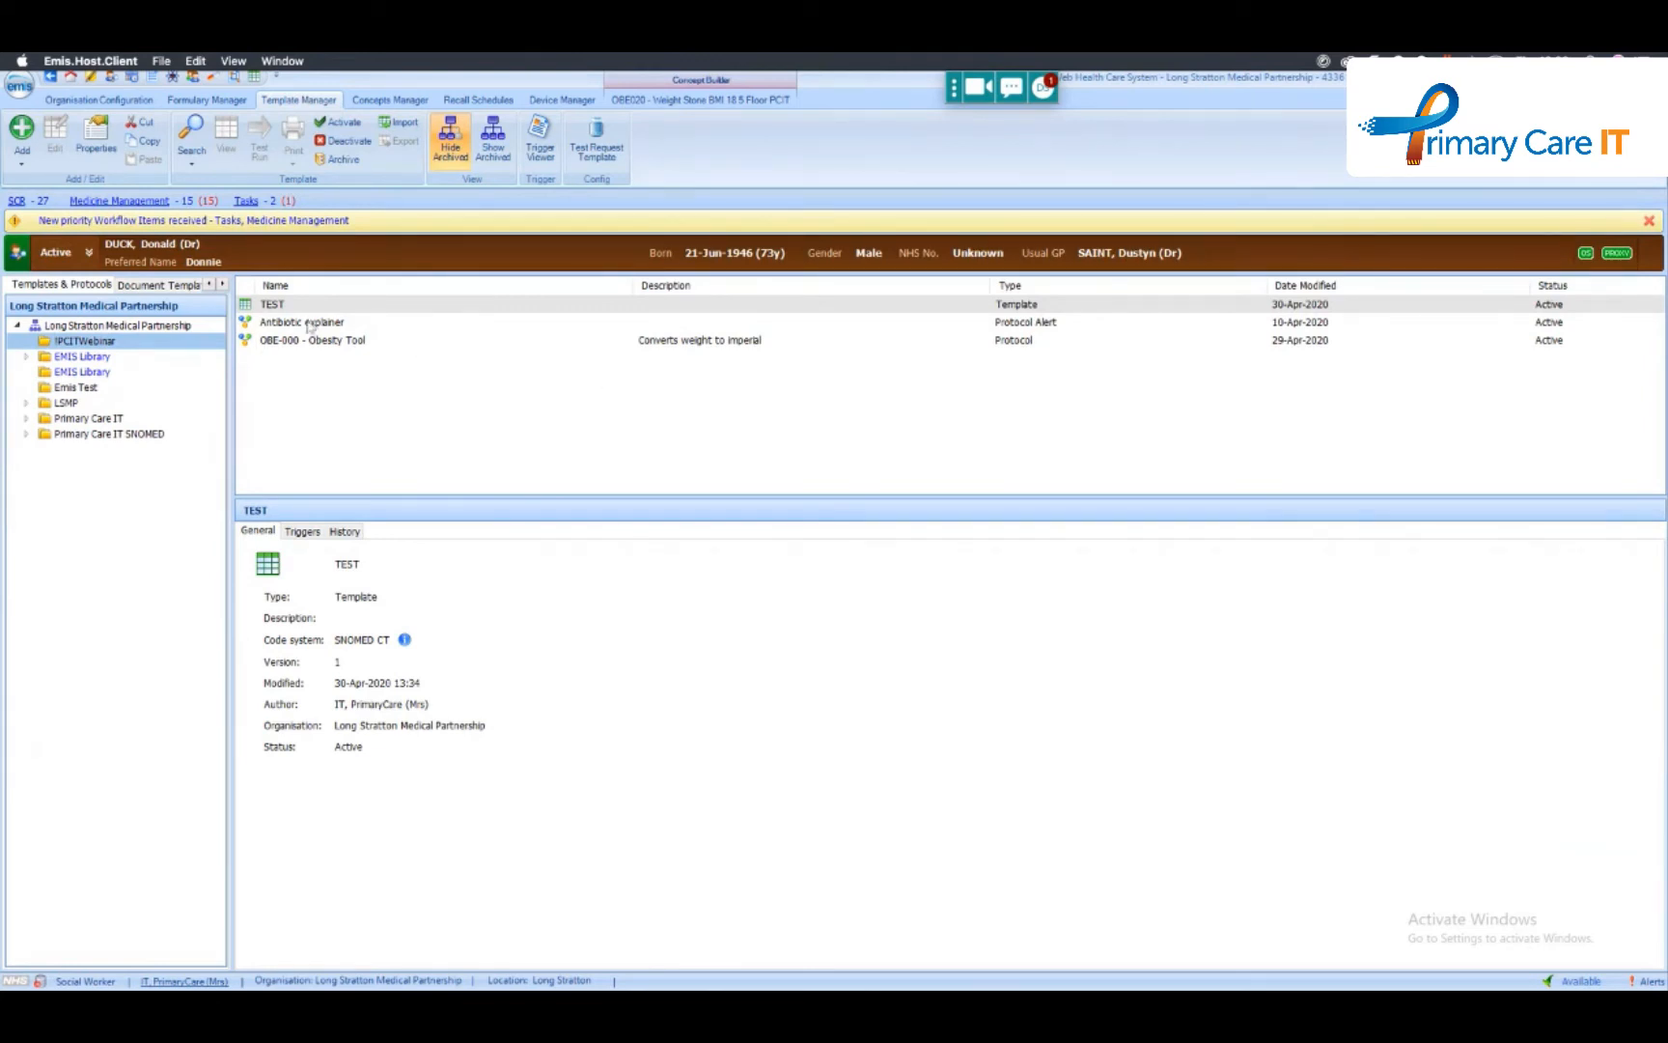
- Start adding a trigger to the OBE-000 - Obesity Tool protocol and view the available system triggers
left_click(330, 346)
right_click(319, 344)
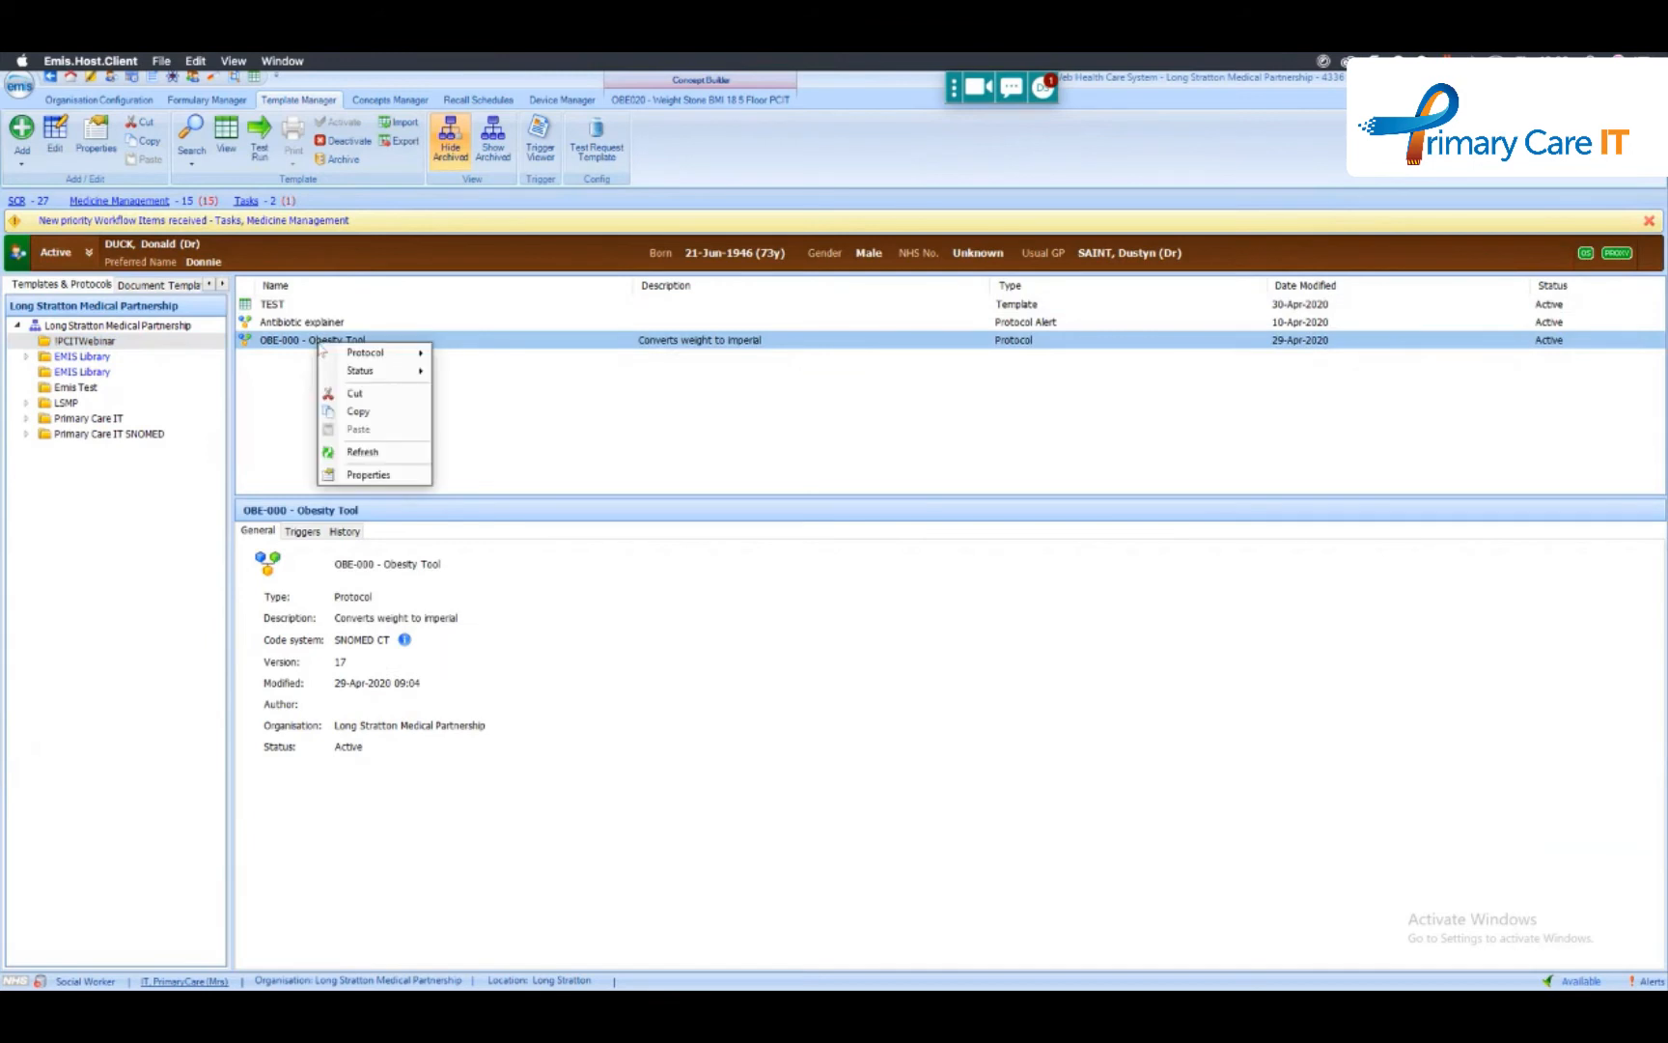
left_click(391, 477)
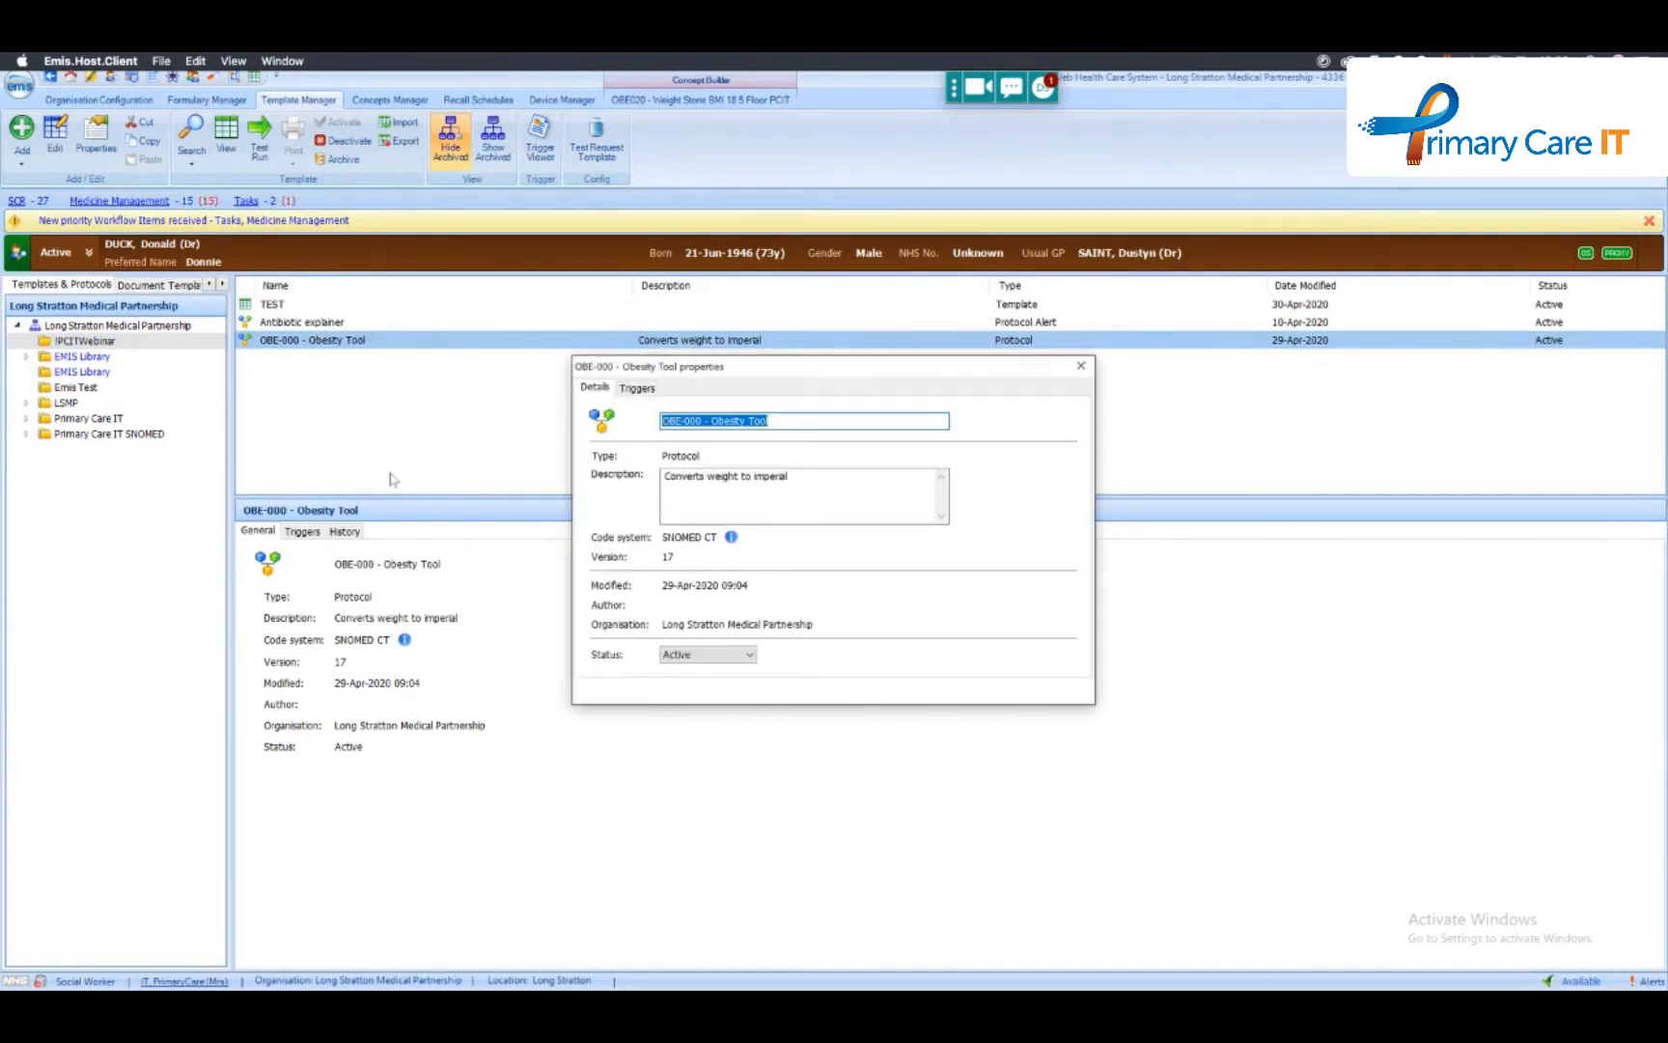
left_click(657, 389)
left_click(609, 409)
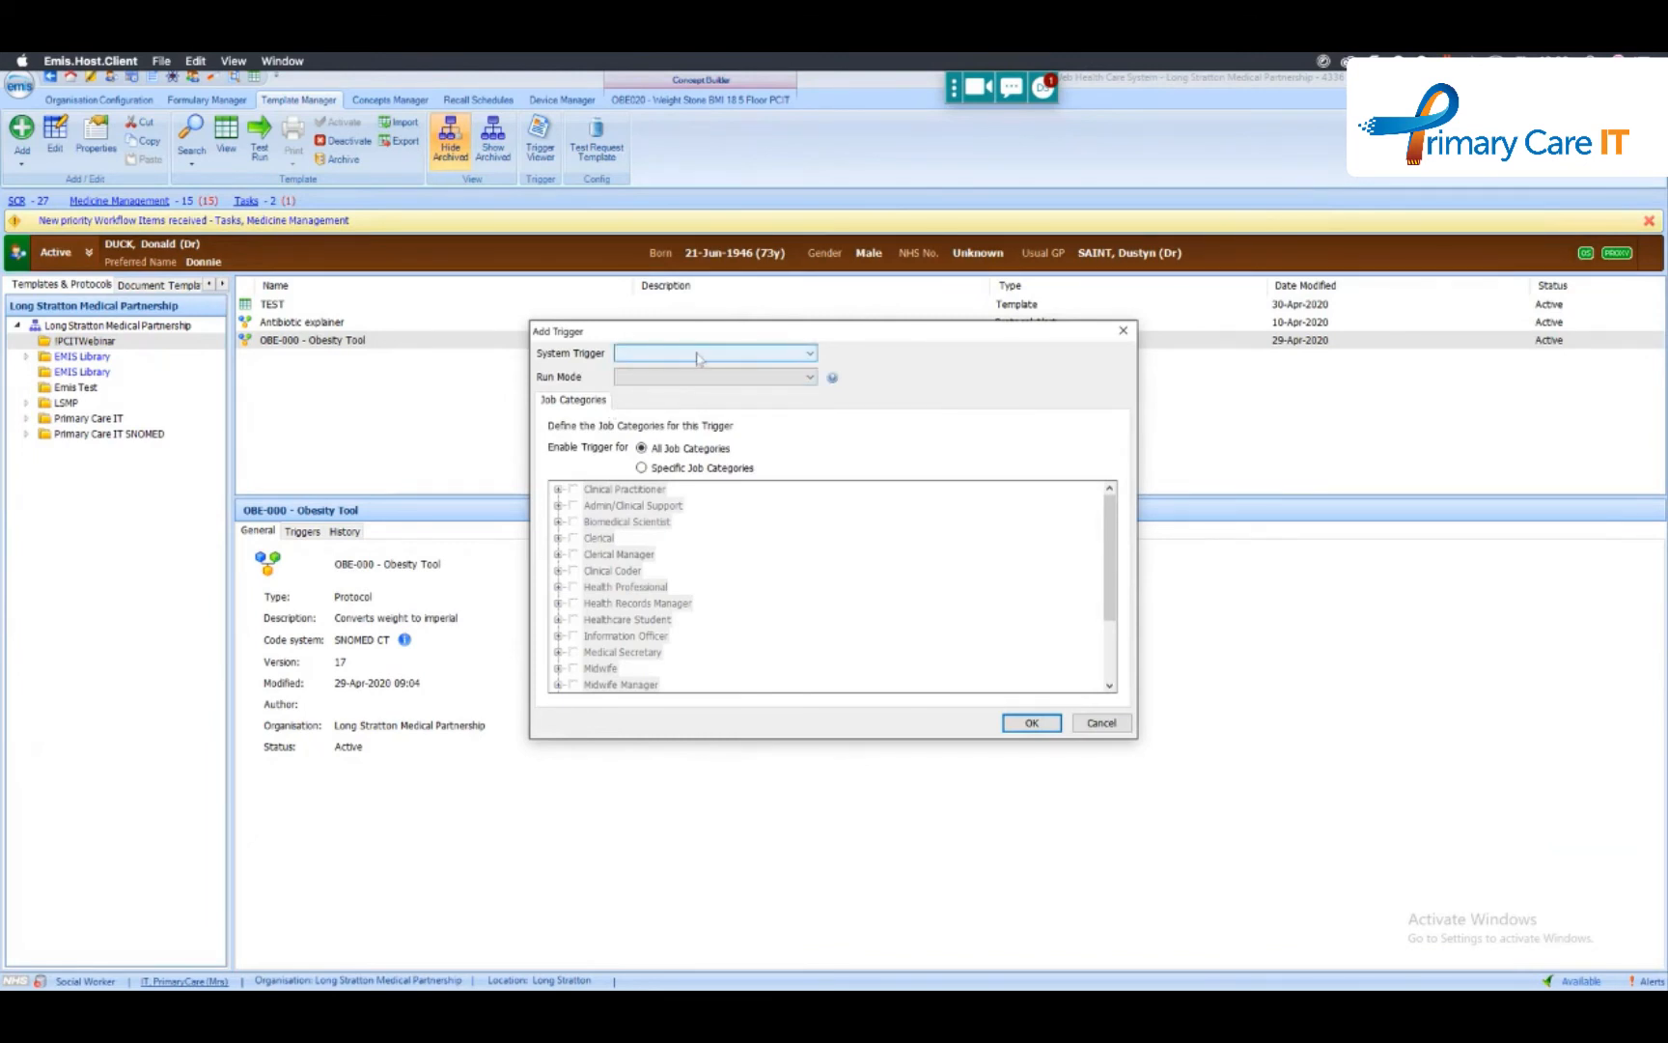
left_click(811, 354)
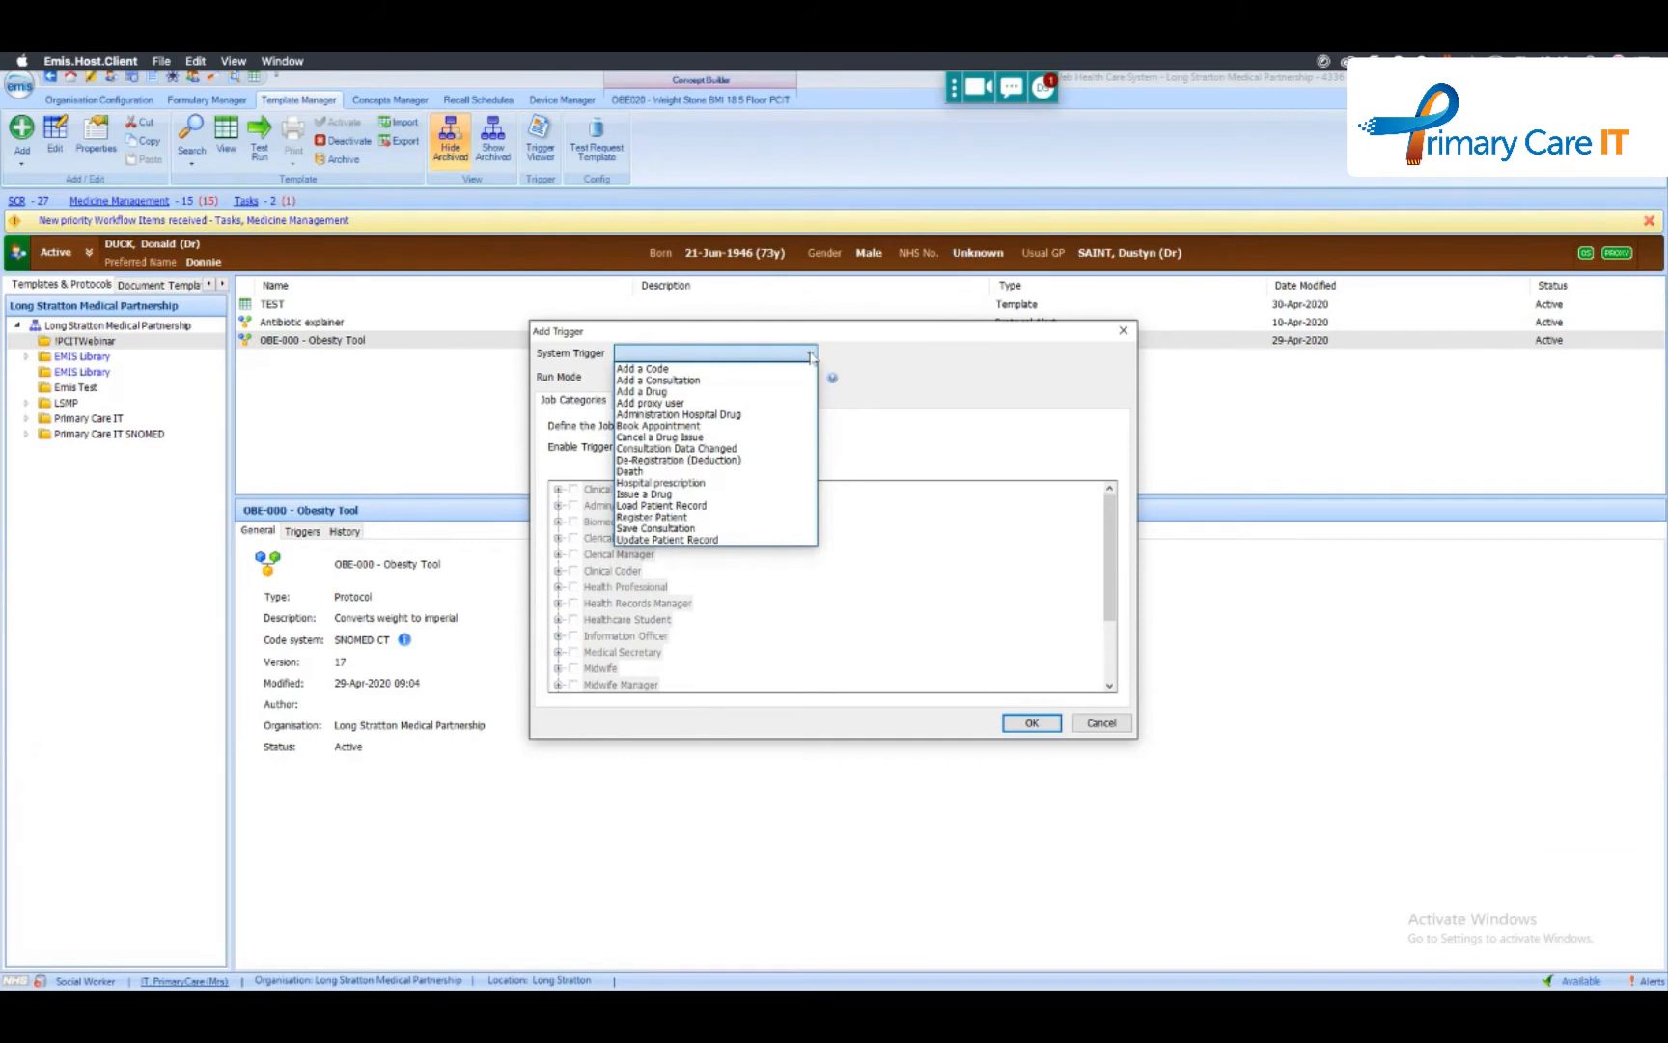
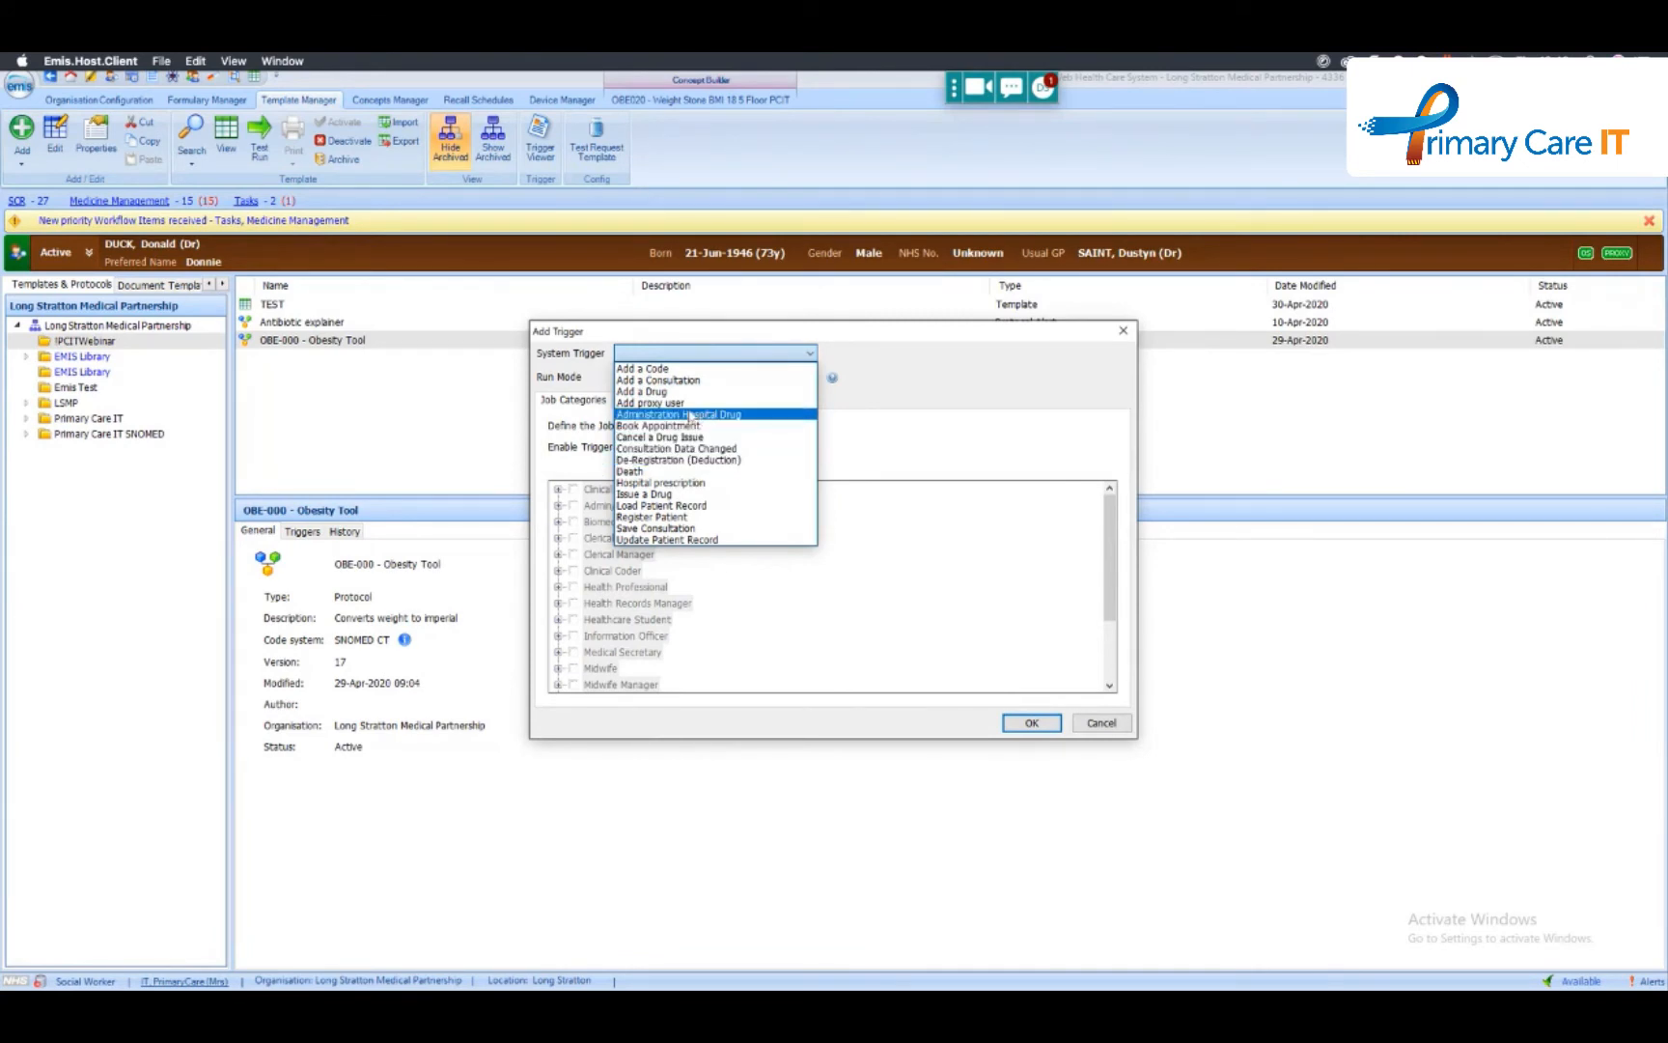
- Check the specific job categories option for the new trigger, then cancel the trigger and the protocol's properties
left_click(881, 359)
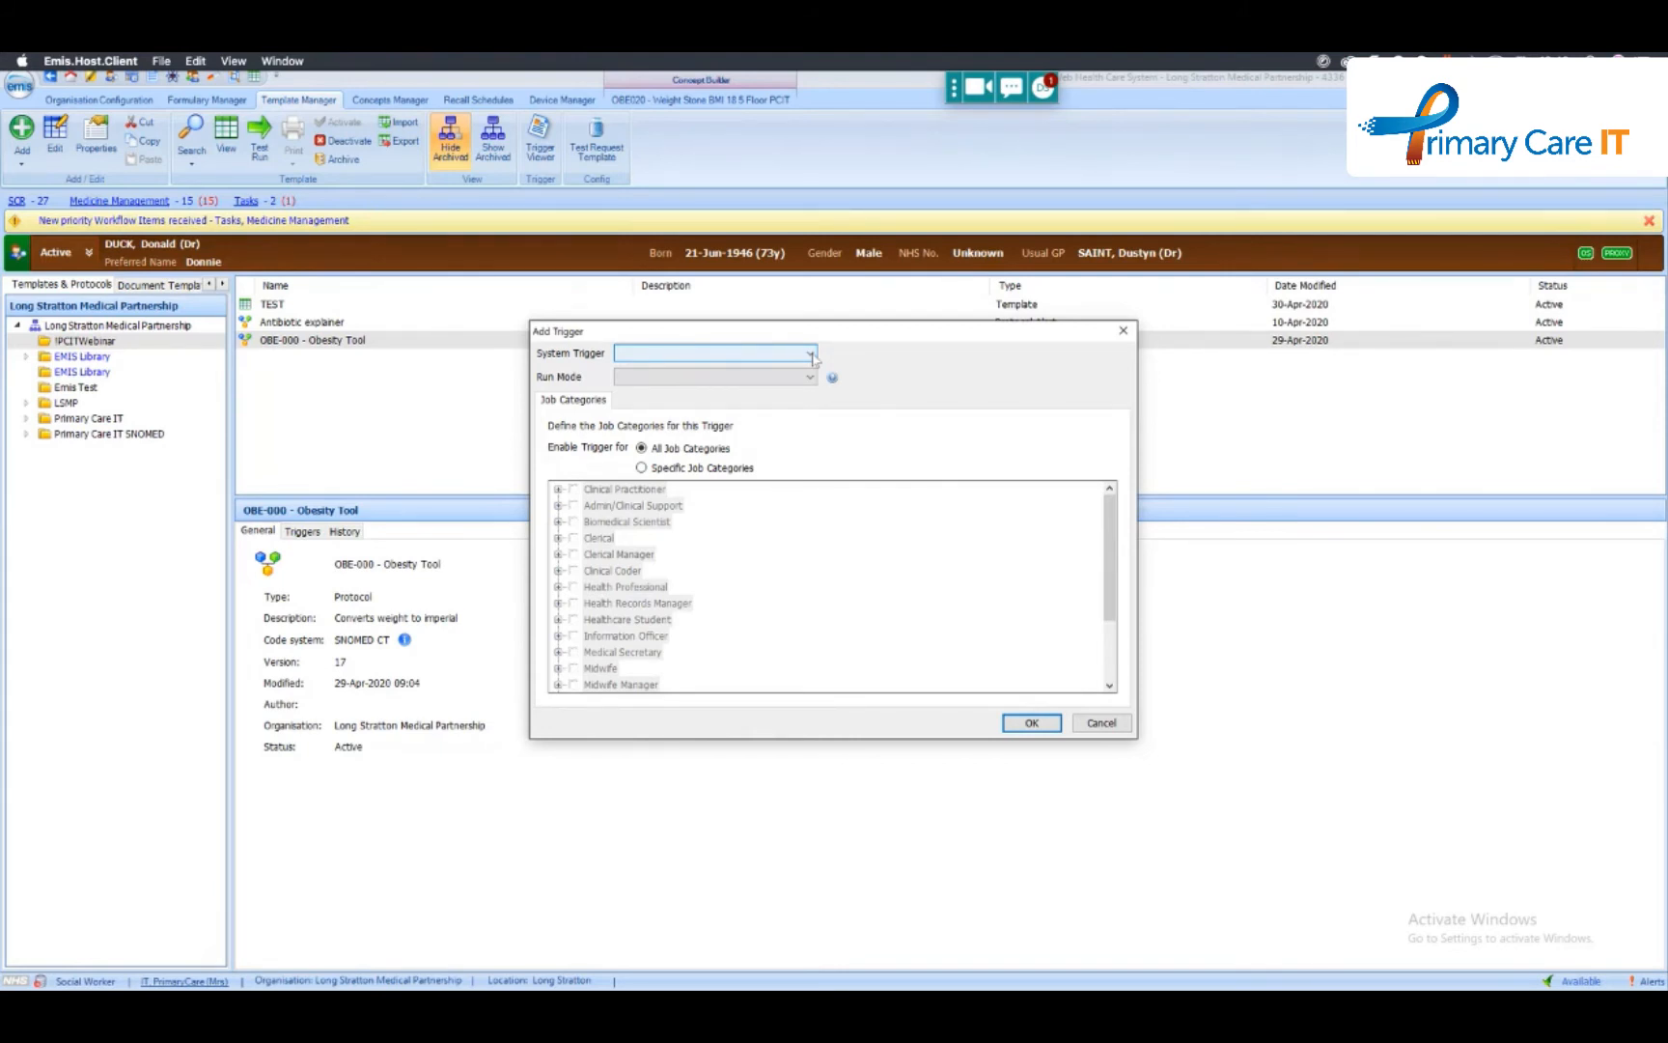
left_click(642, 467)
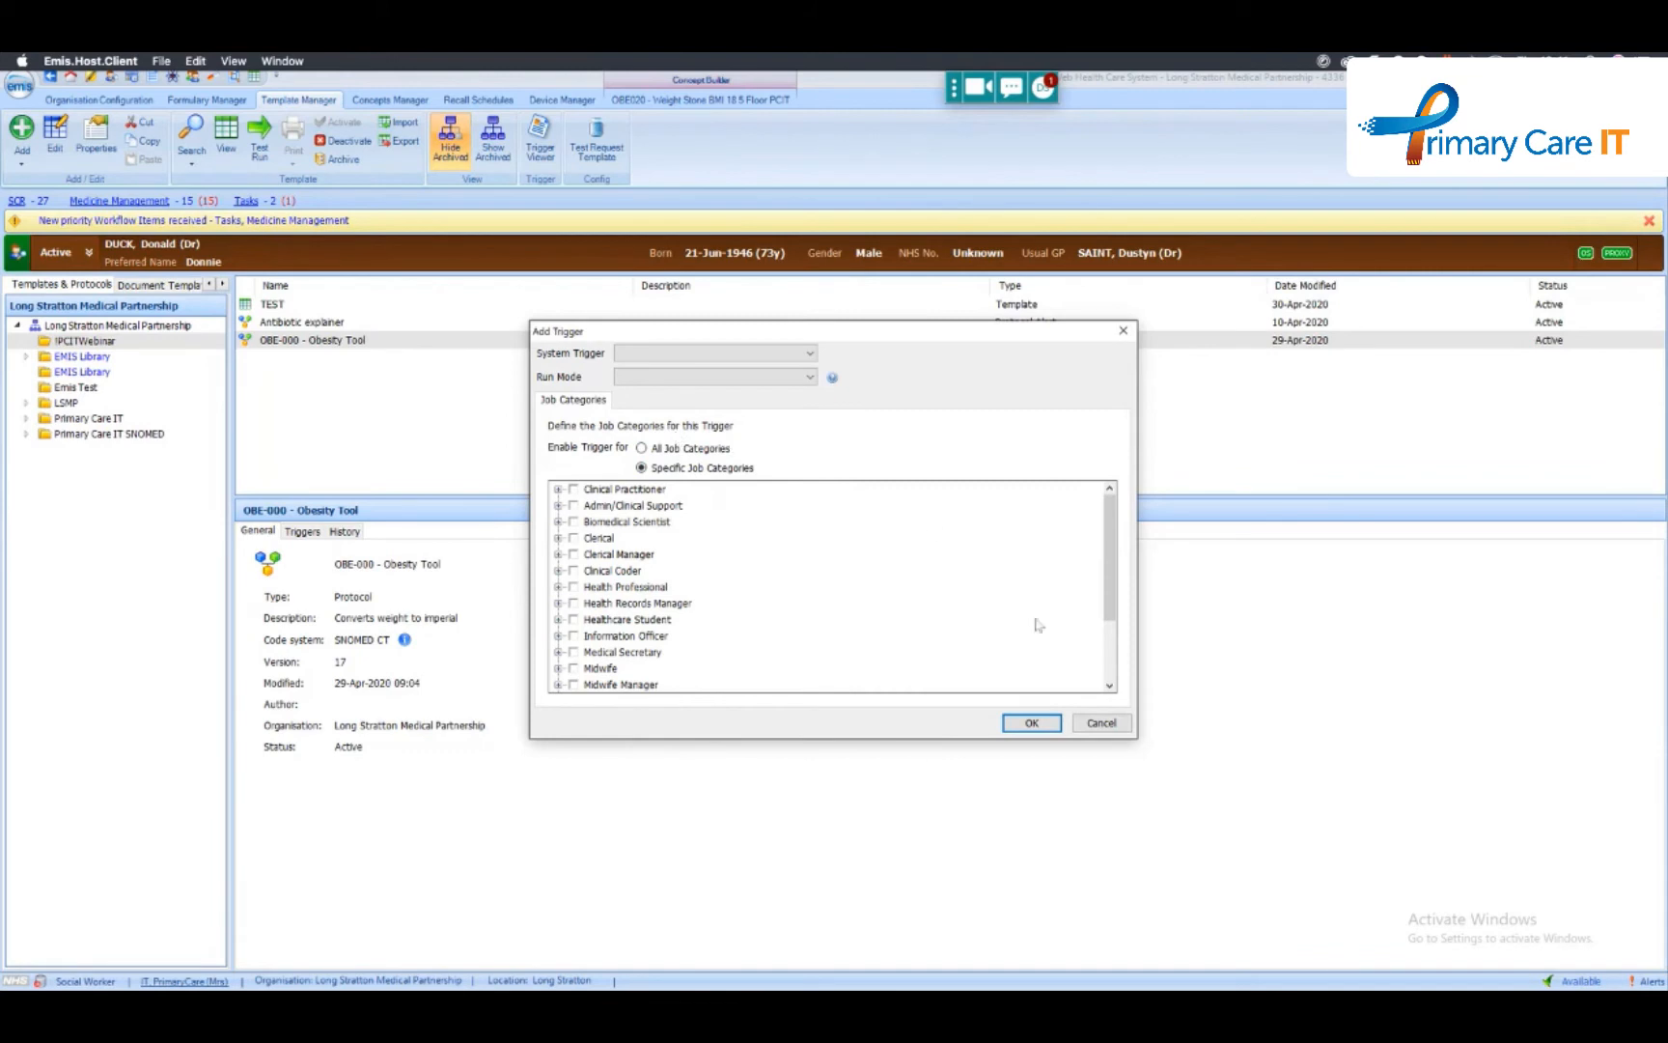
left_click(1117, 726)
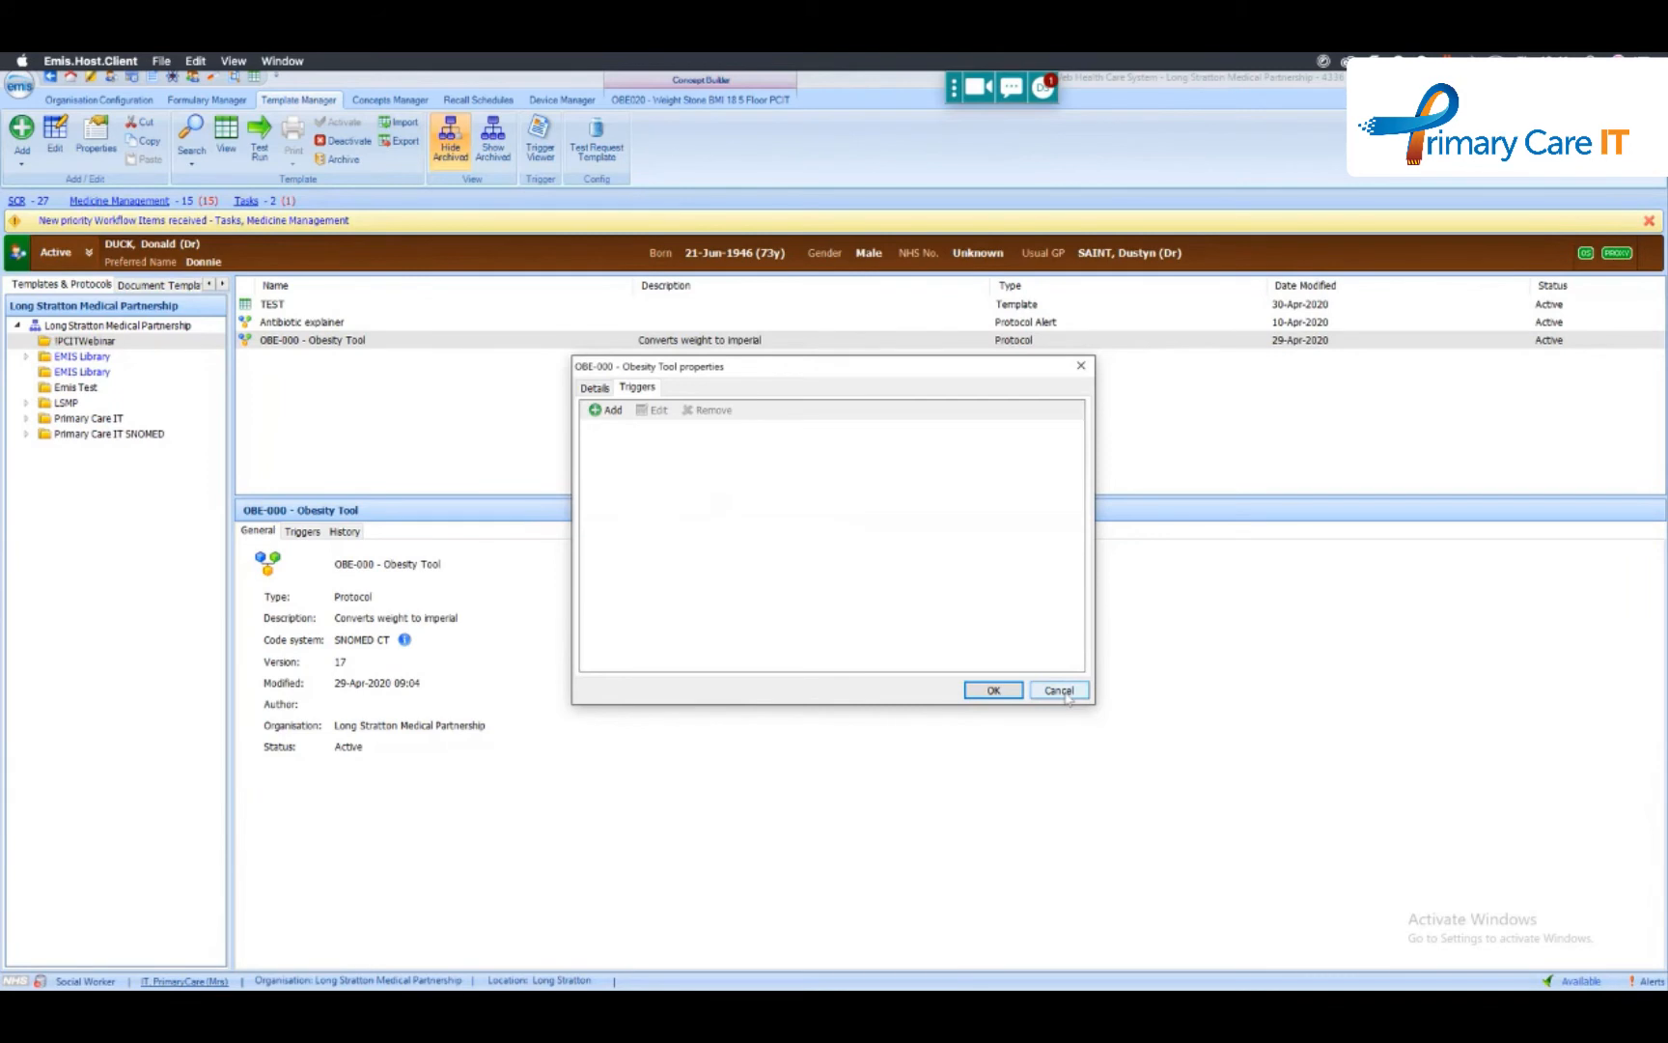
left_click(1062, 691)
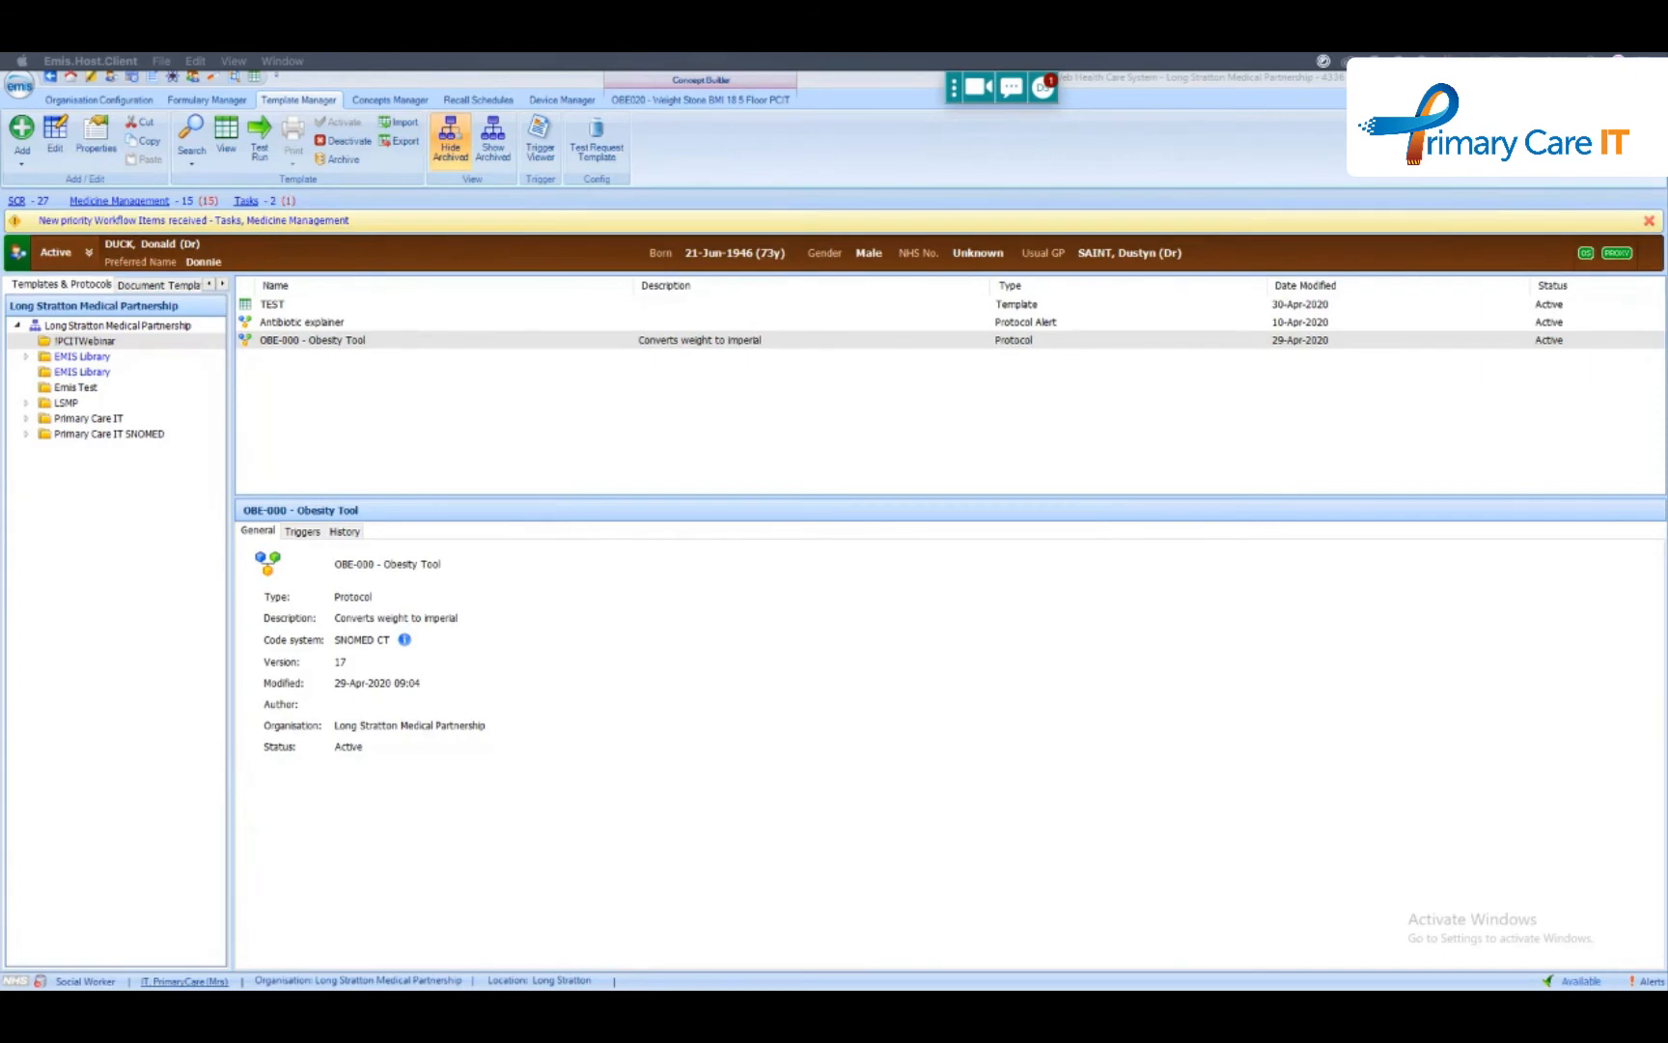
- Switch to PowerPoint to view the BMI calculator slide, then return to EMIS Web
left_click_drag(2, 118, 347, 58)
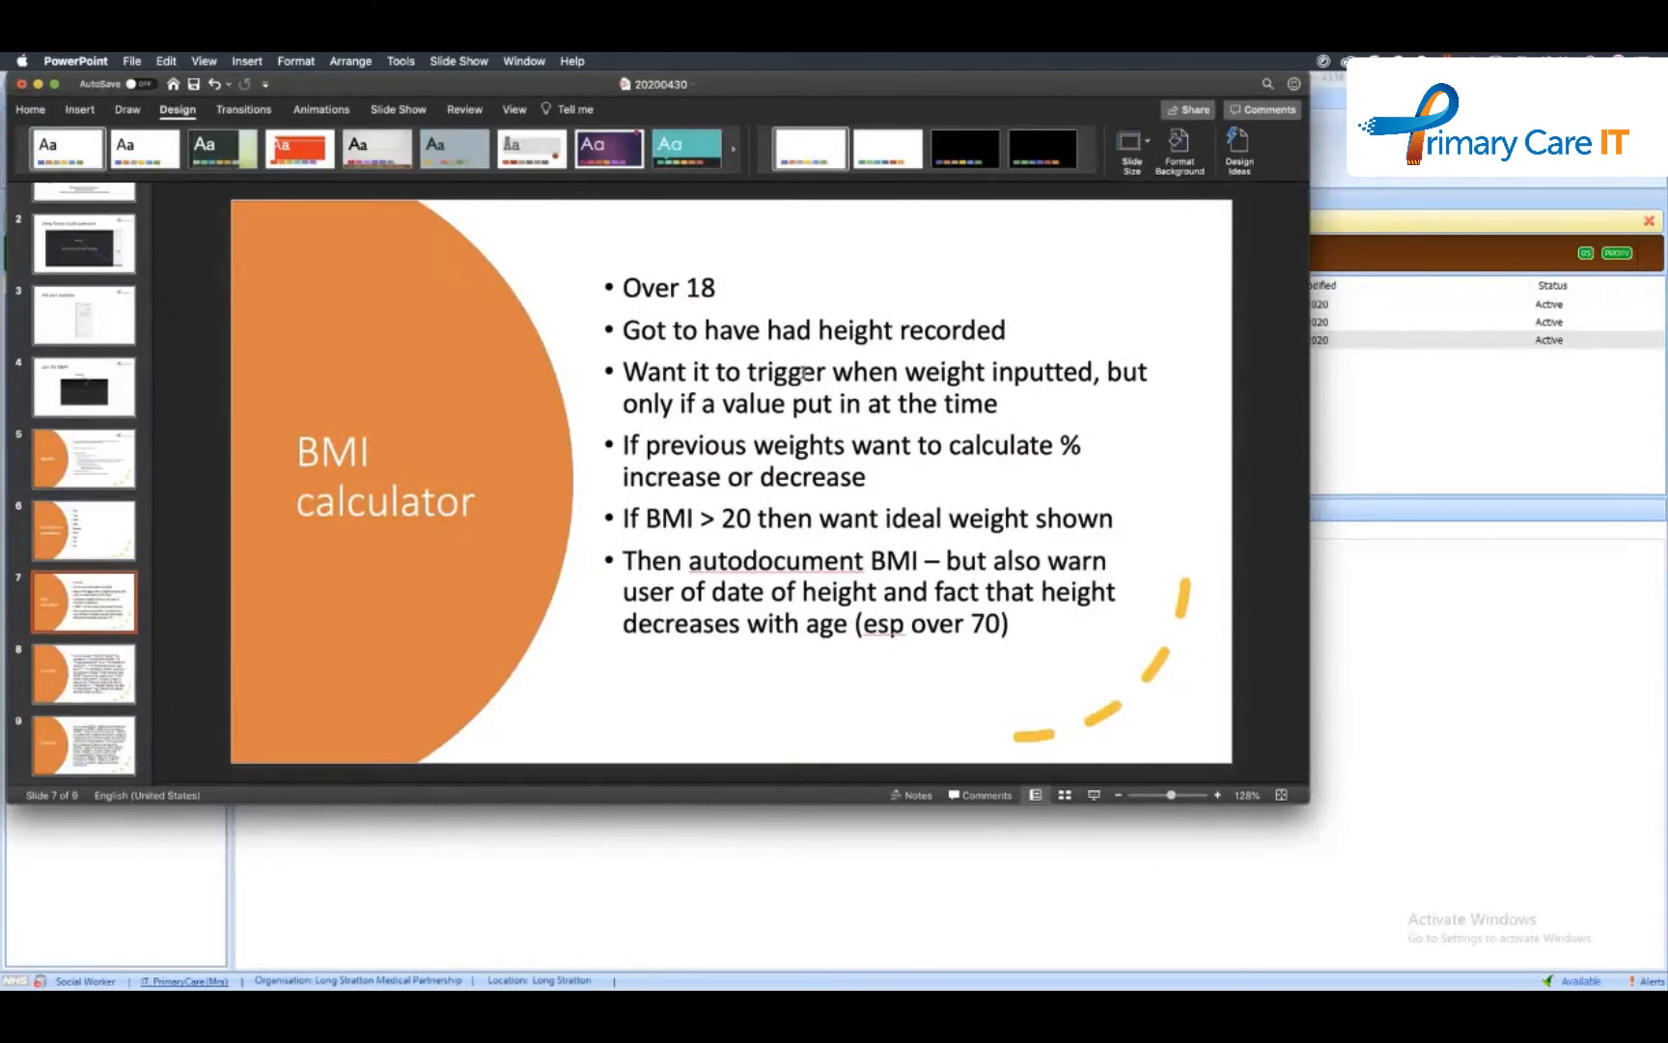
left_click(1375, 492)
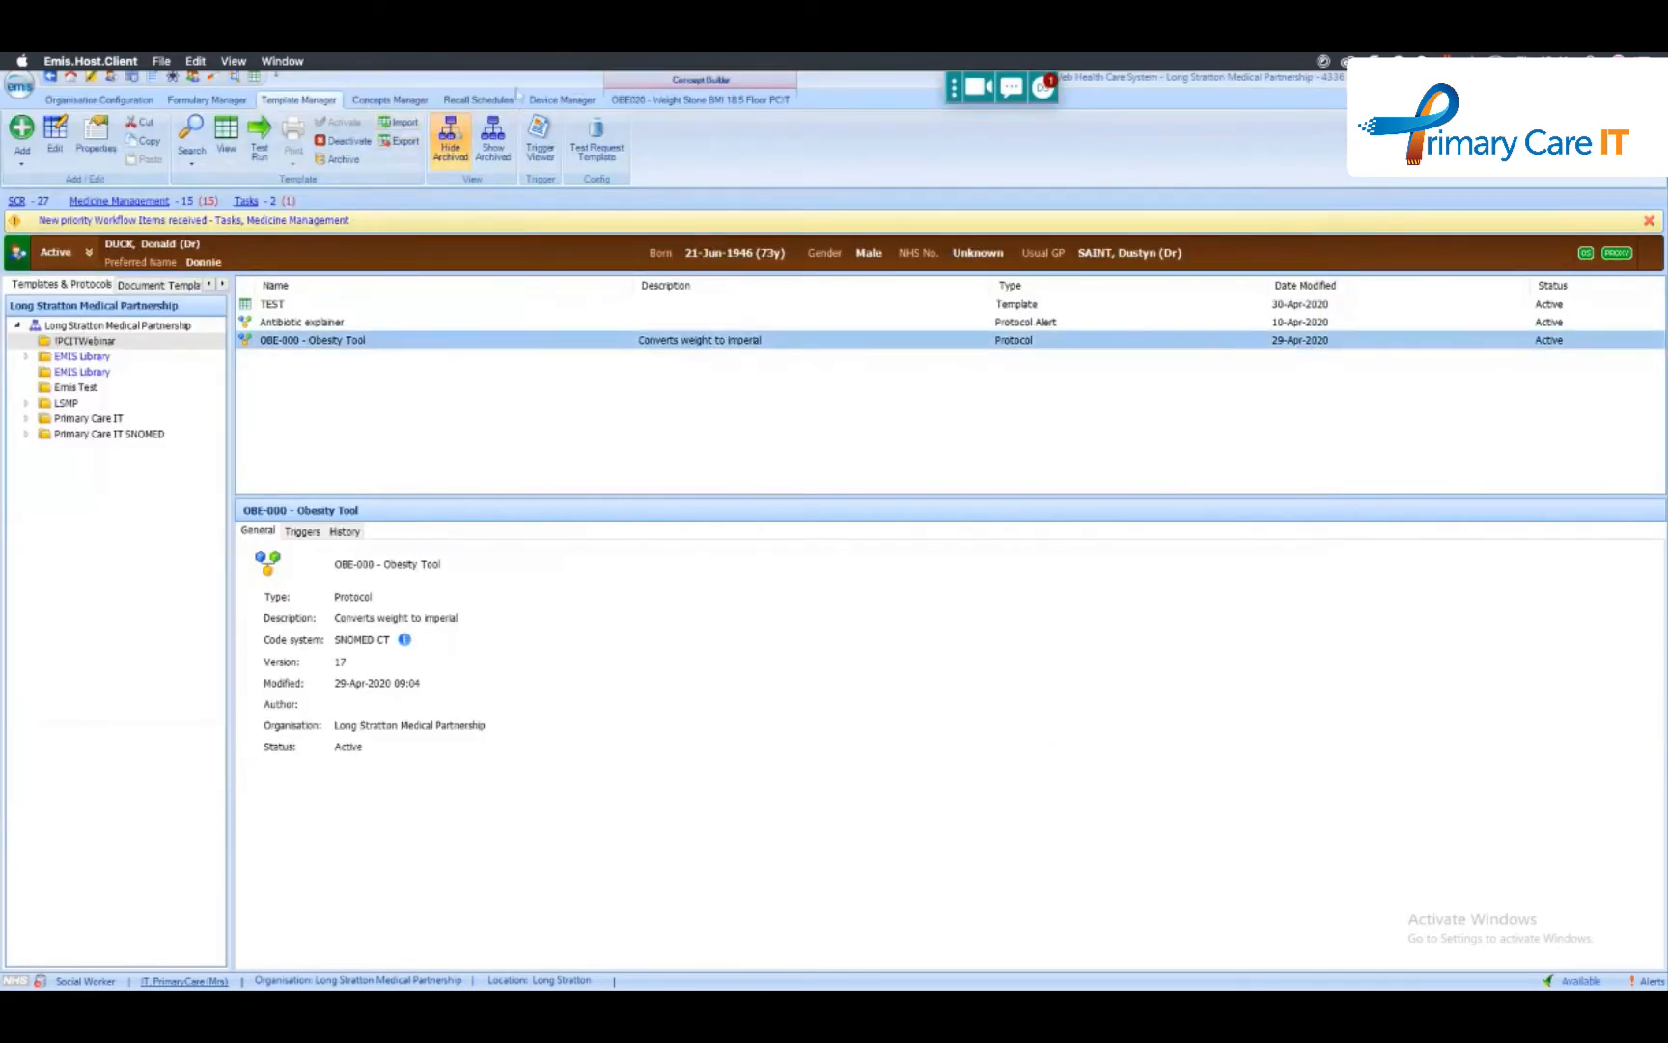
- Close the OBE020 - Weight Stone BMI 18 5 Floor PCIT concept and select the OBE-000 - Obesity Tool protocol among the templates
left_click(637, 100)
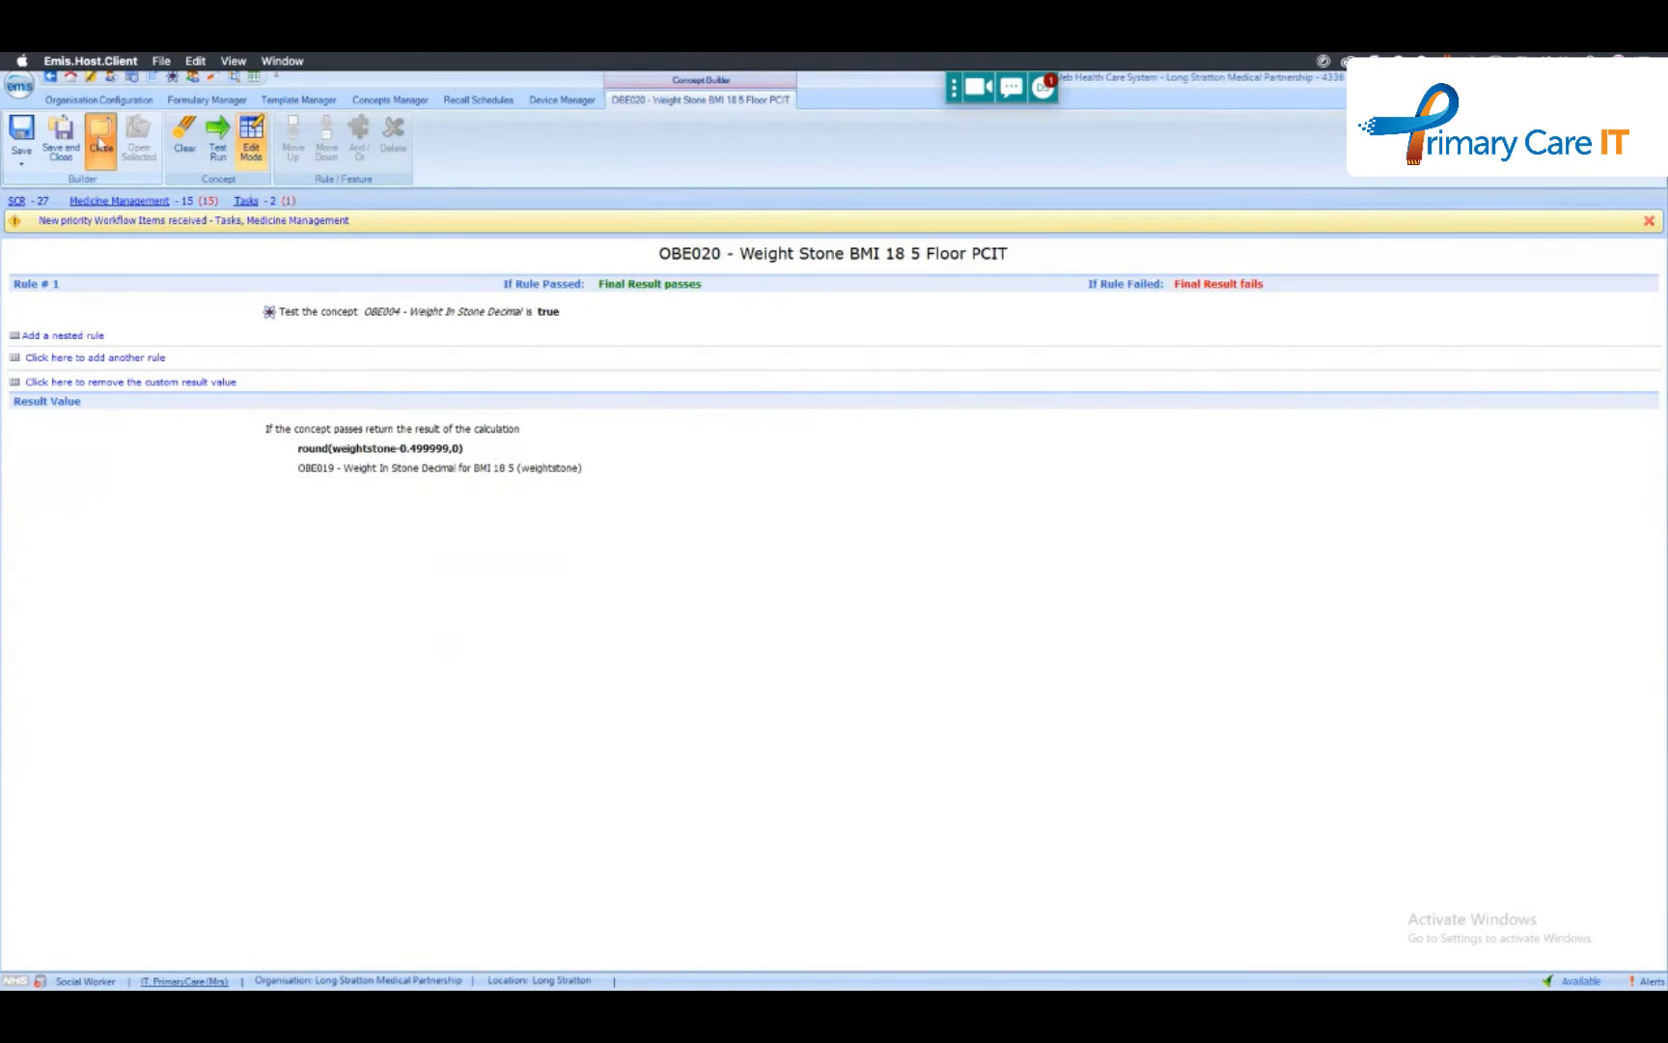
left_click(101, 143)
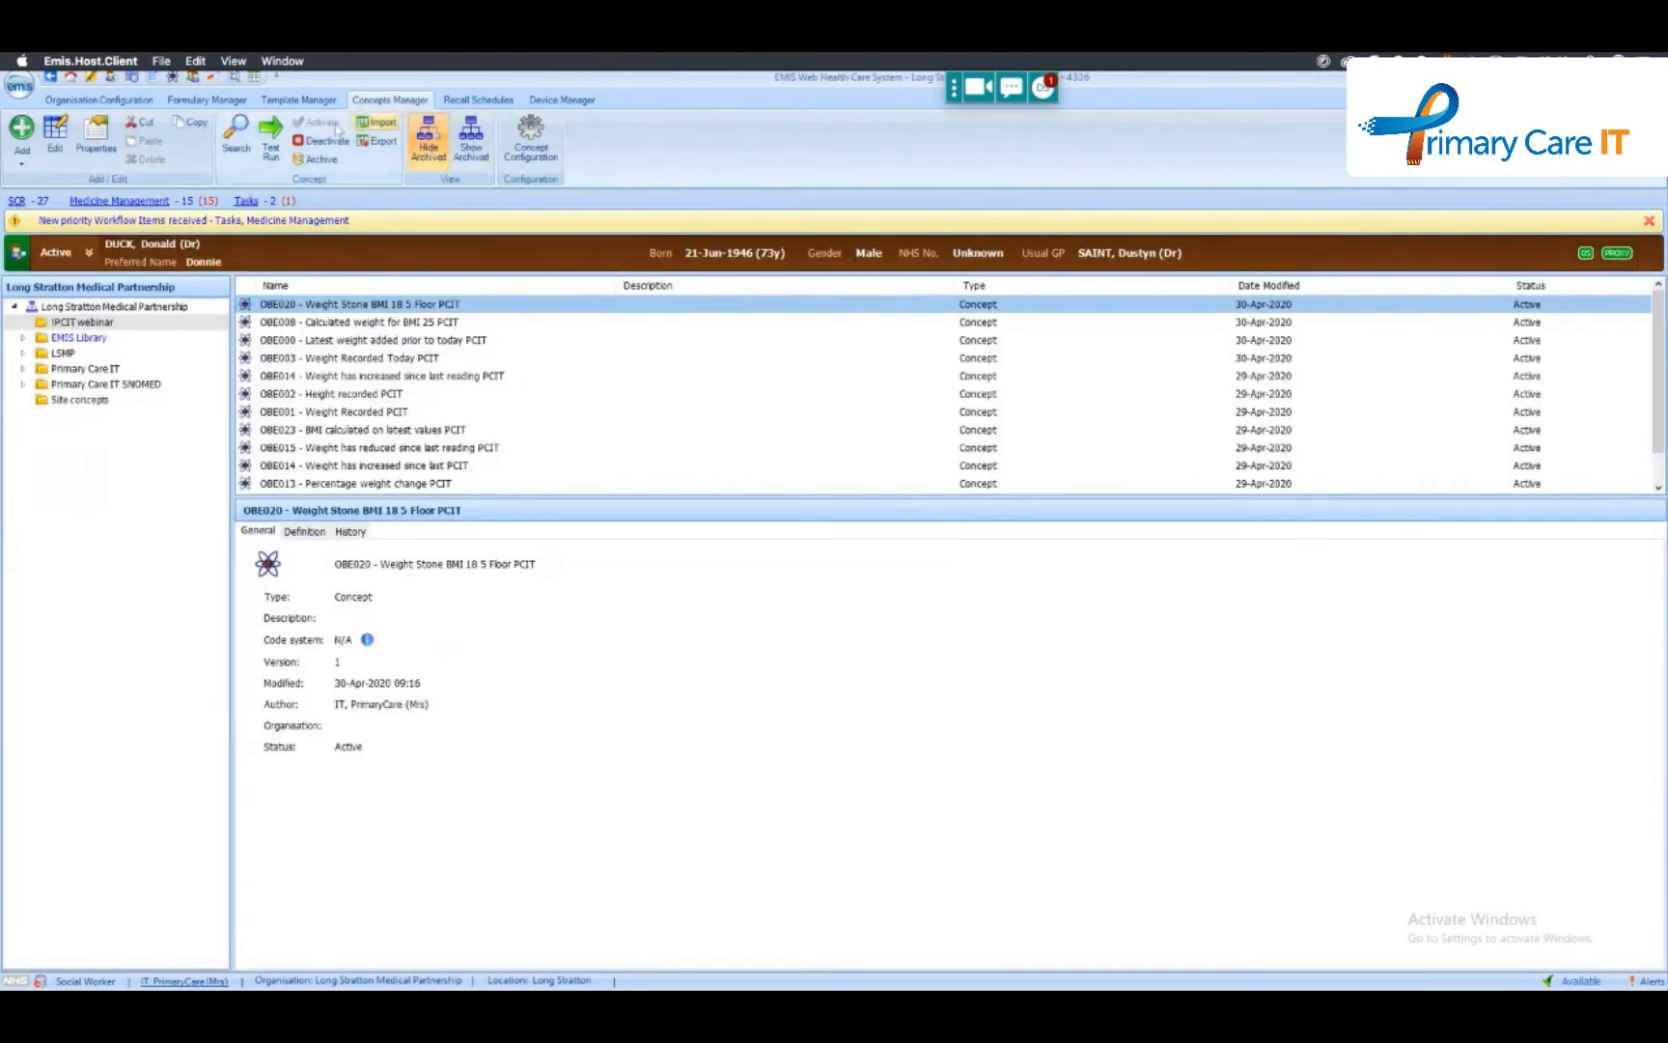
left_click(298, 99)
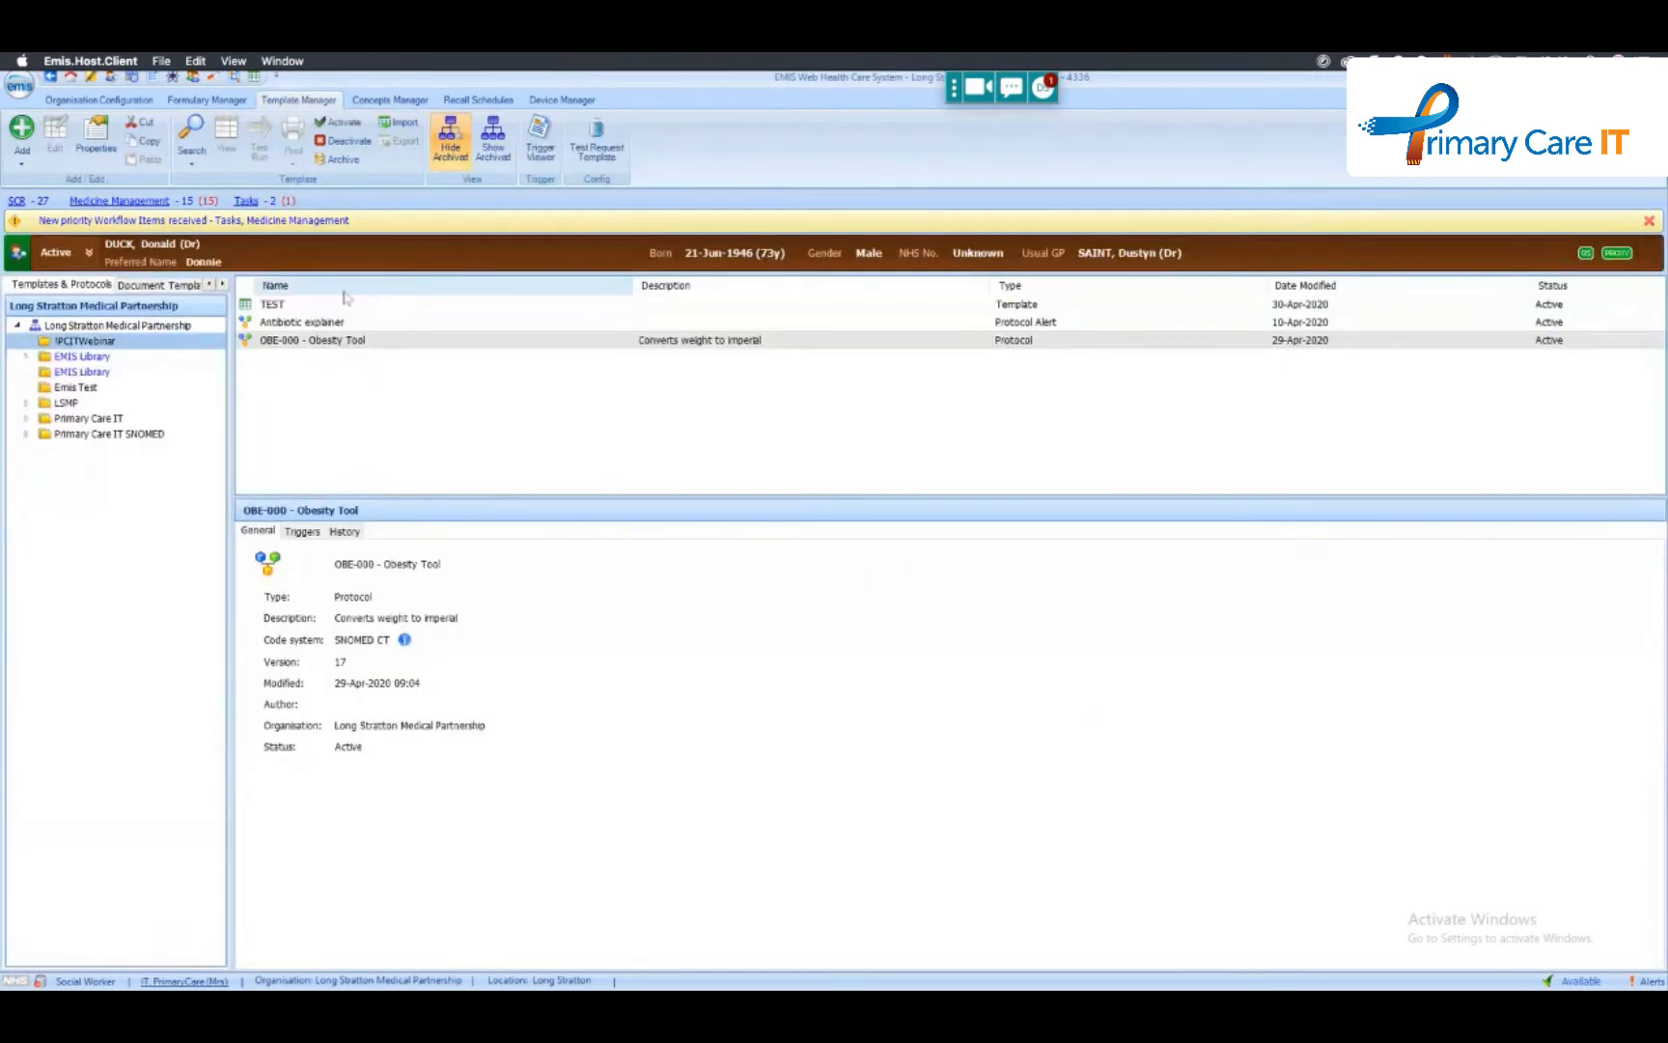
right_click(353, 342)
mouse_move(458, 355)
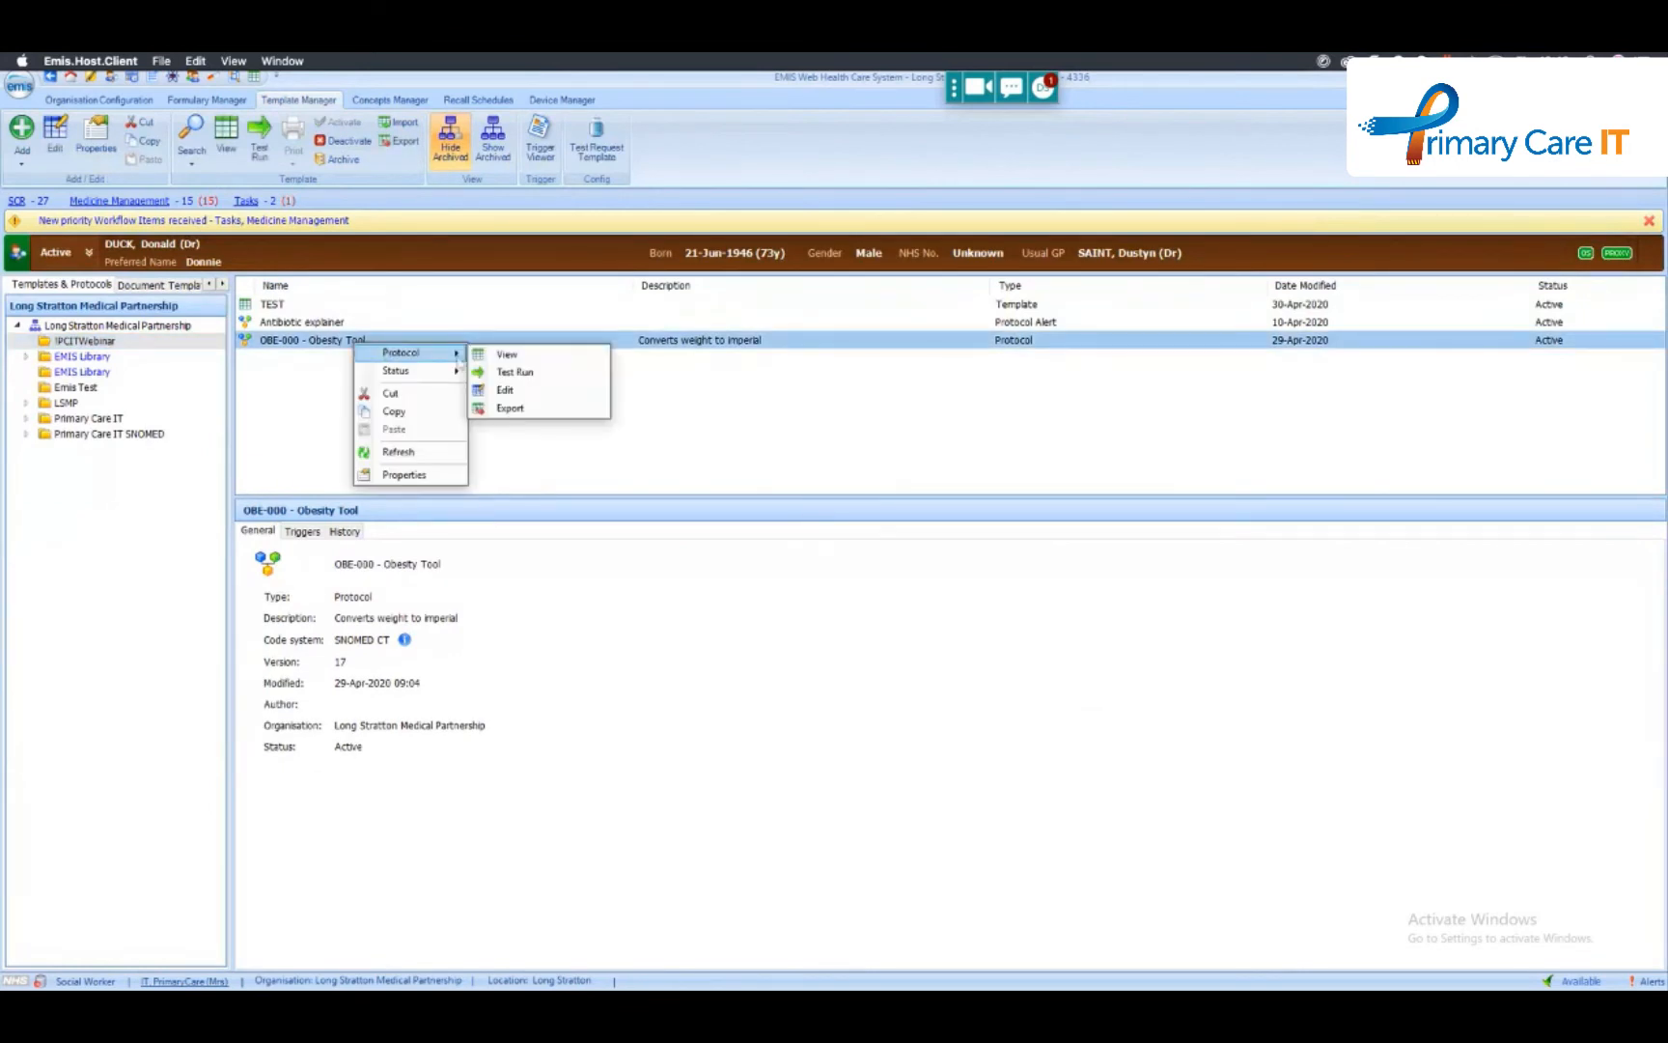
left_click(324, 347)
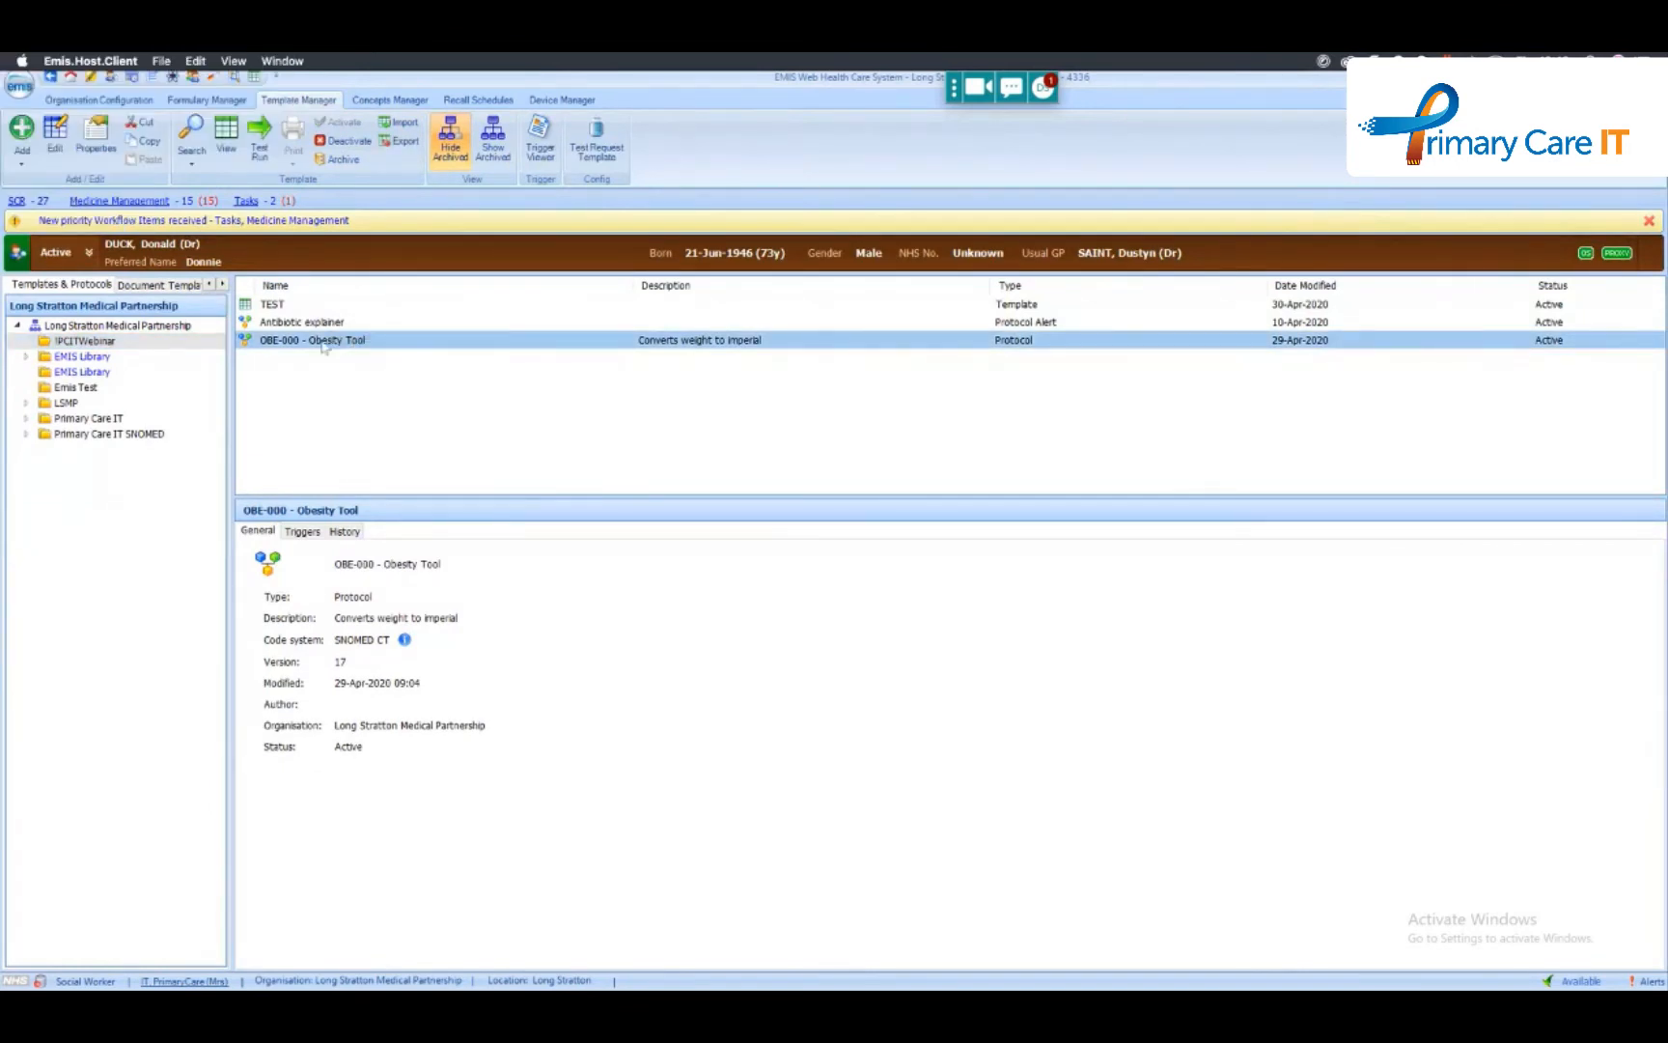
- Open the patient's consultation record and start a new consultation
left_click(194, 77)
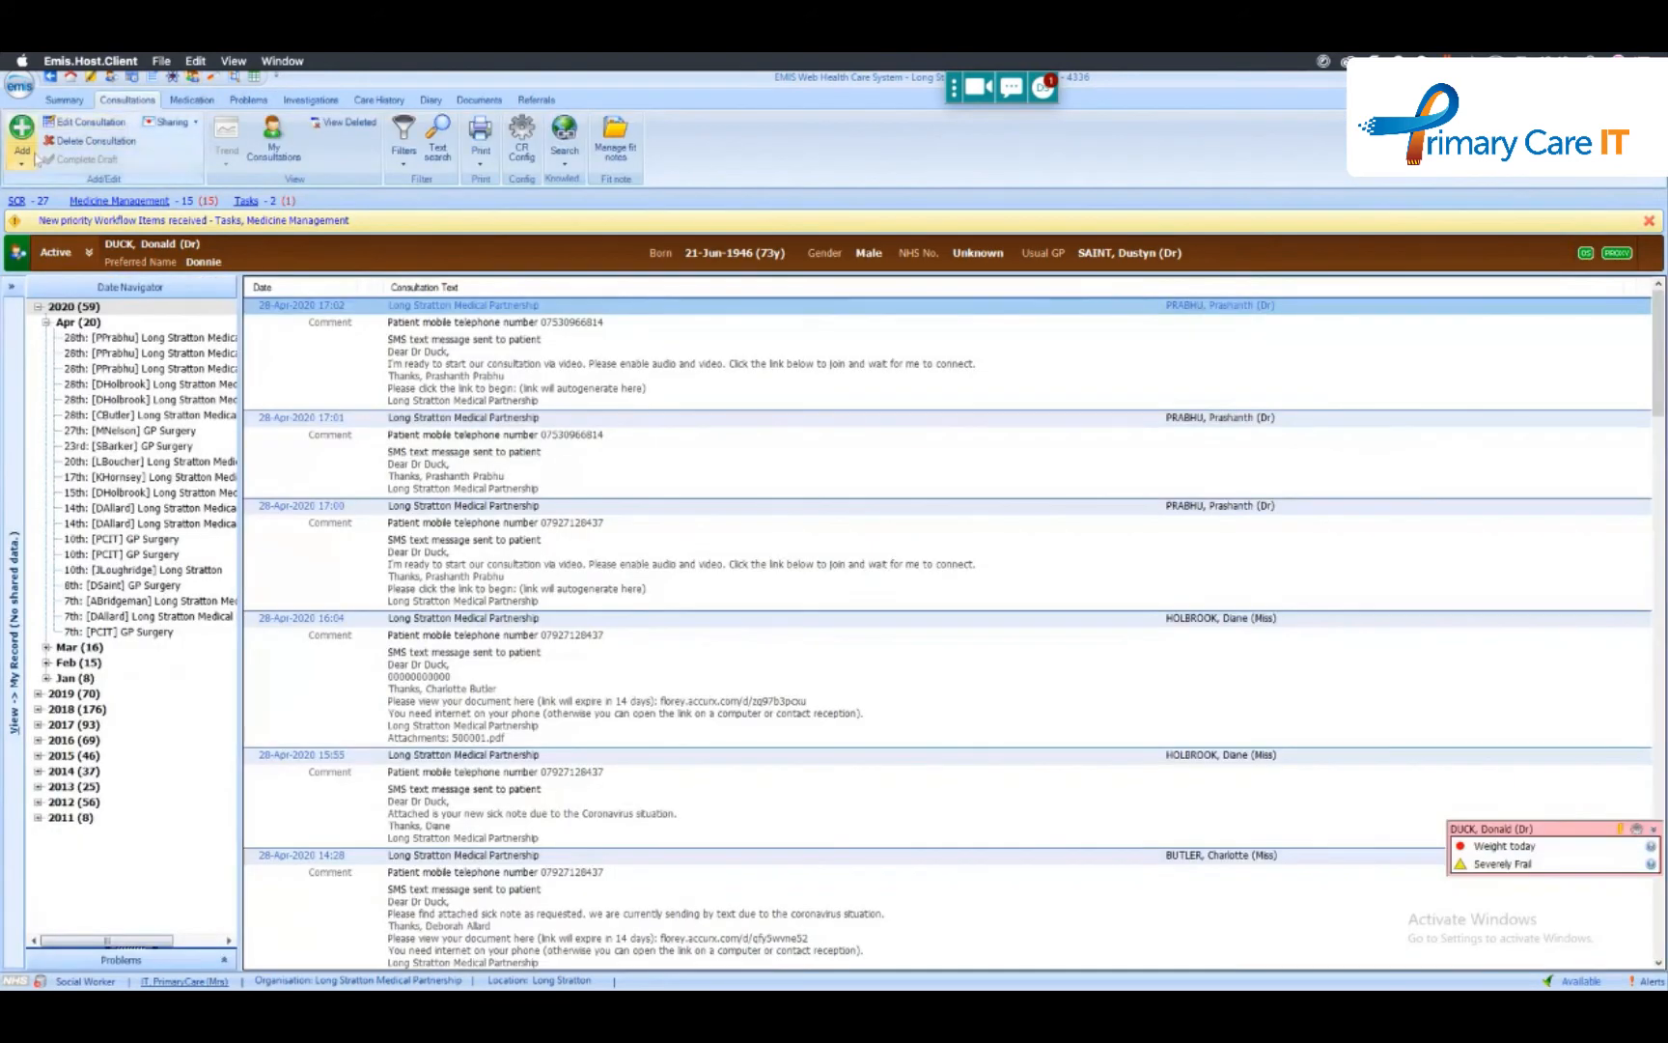
left_click(21, 149)
left_click(43, 182)
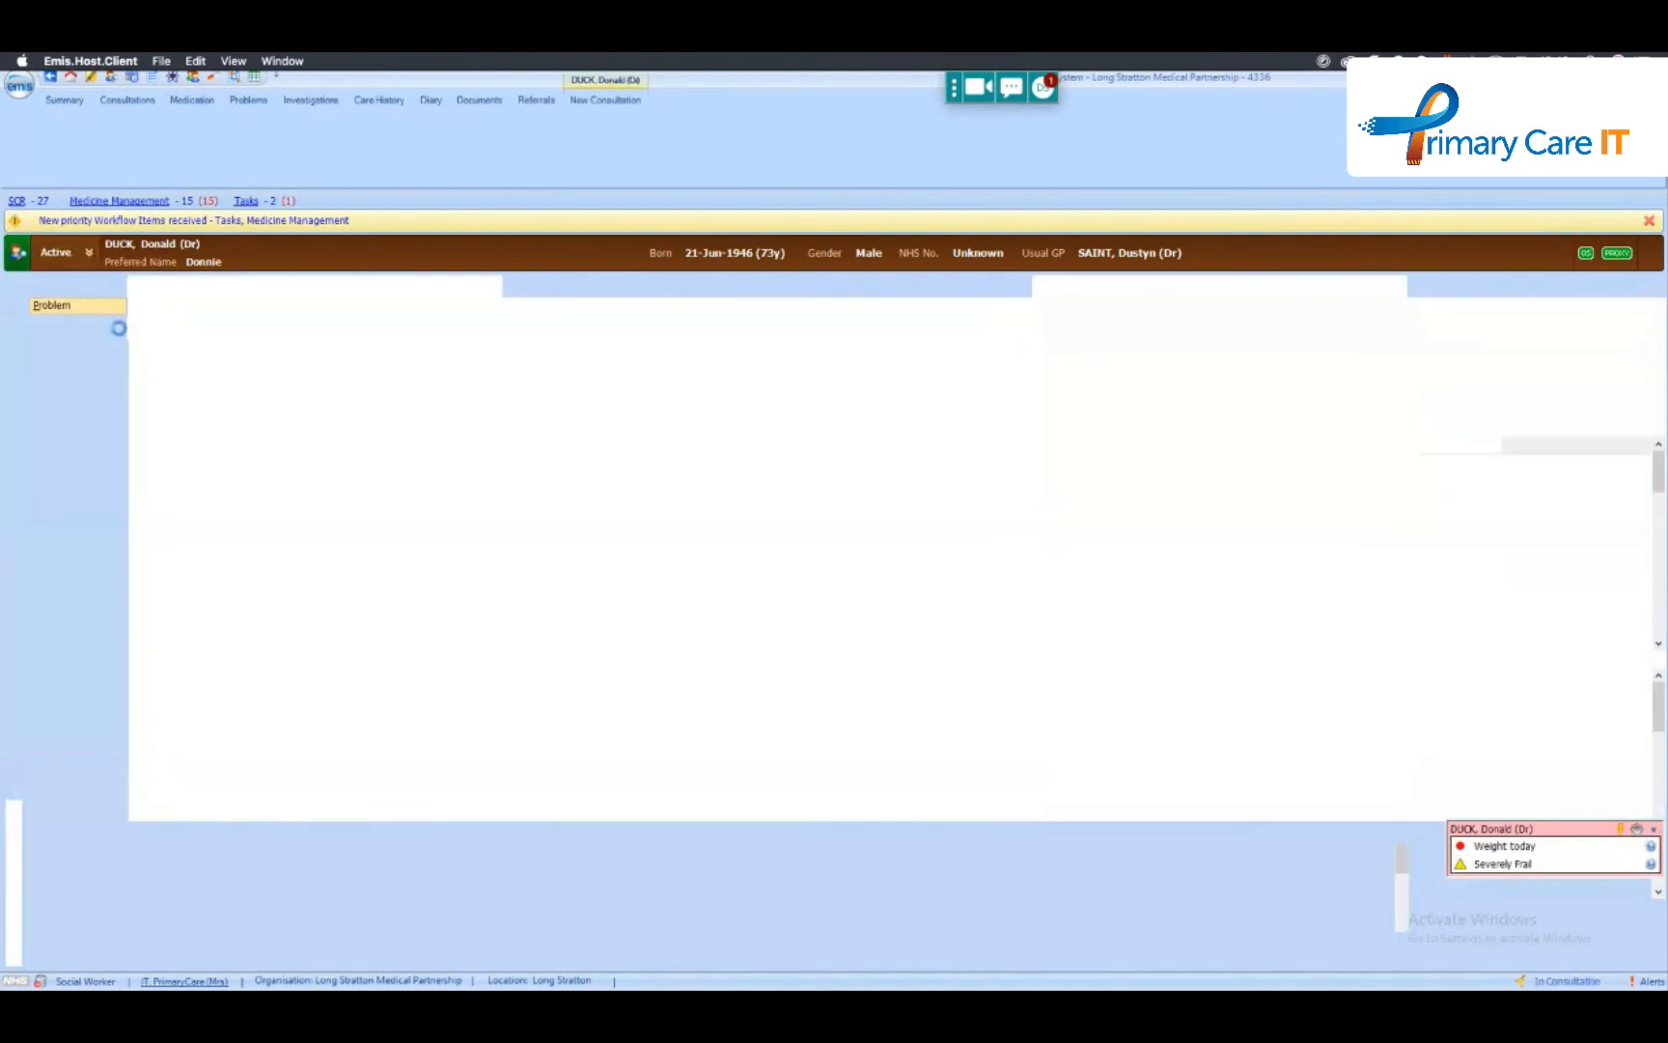
left_click(749, 590)
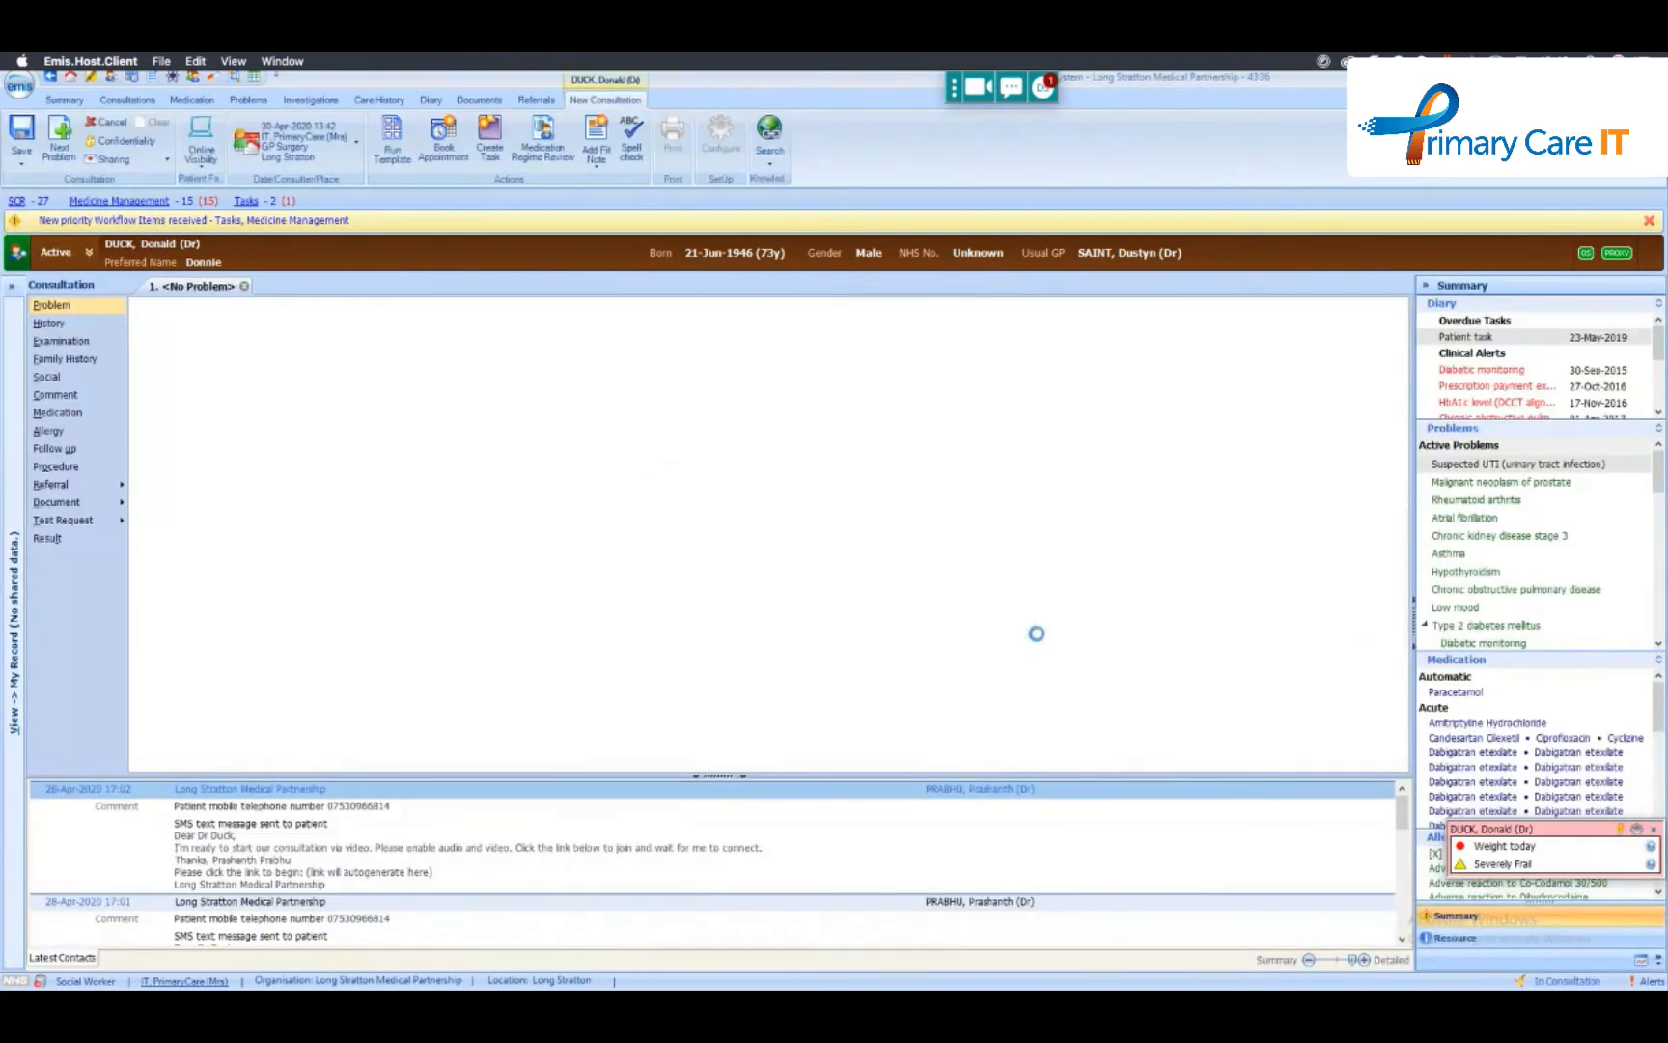
key("Return")
- Record a body weight of 86 kg under Examination in the new consultation
left_click(94, 345)
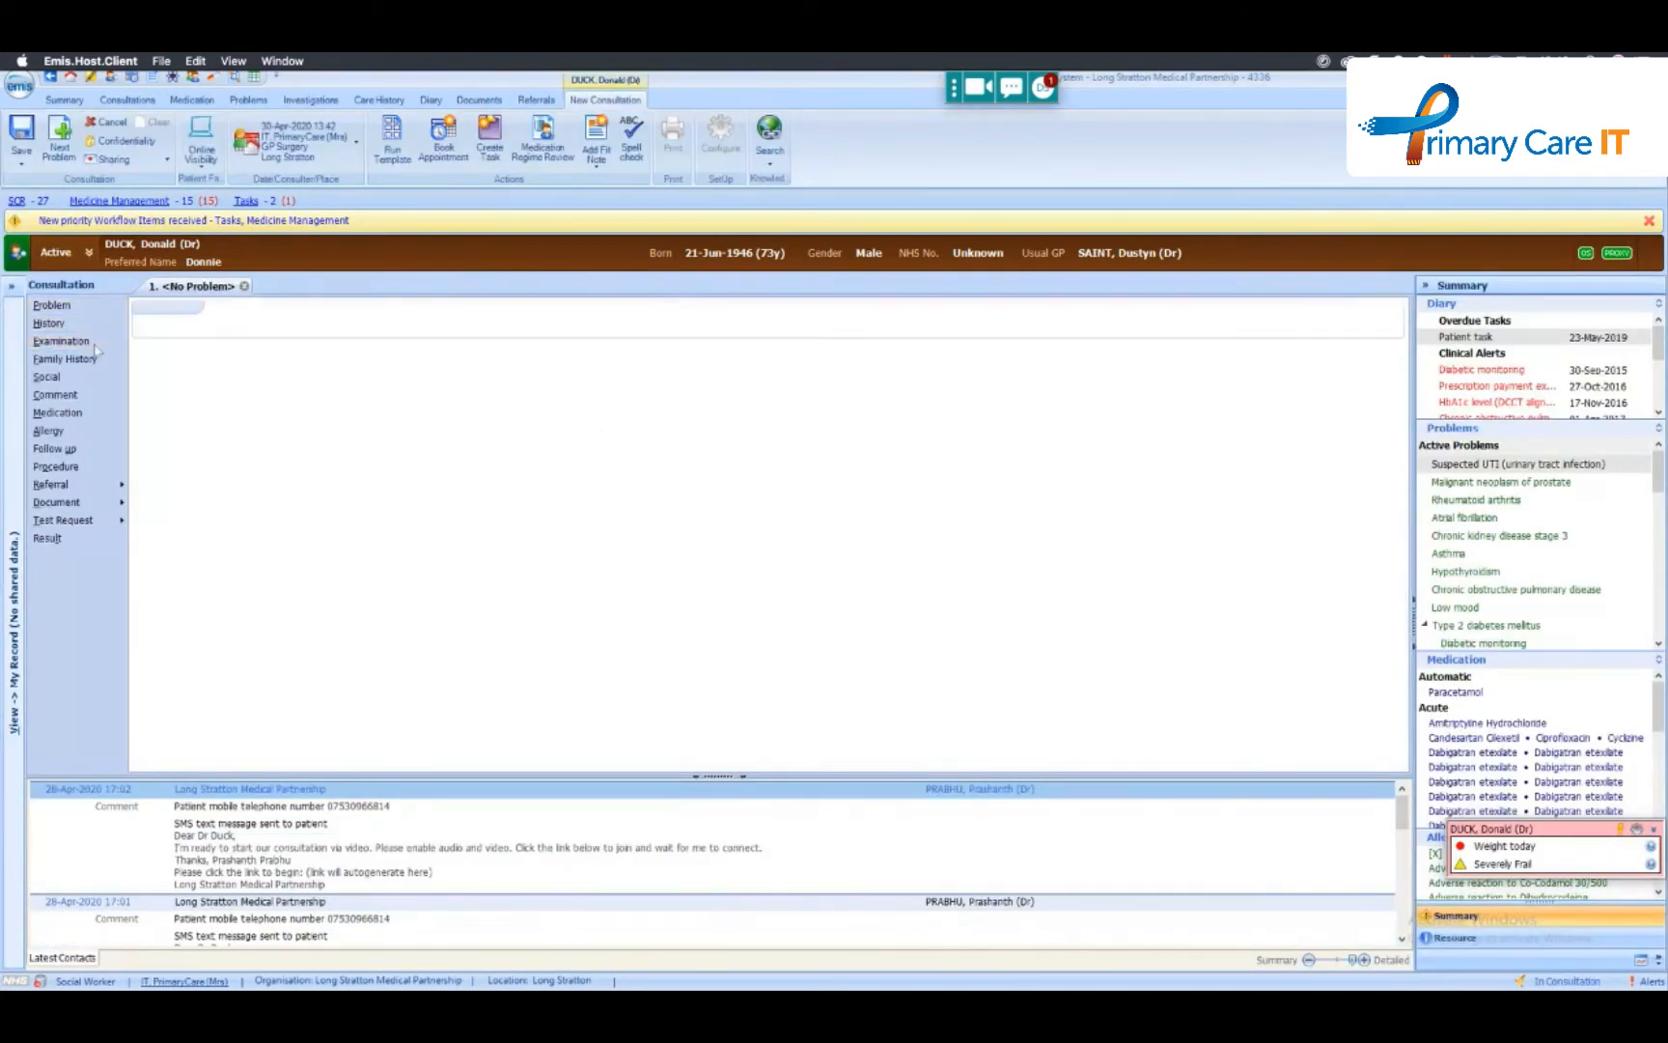
type("weigh")
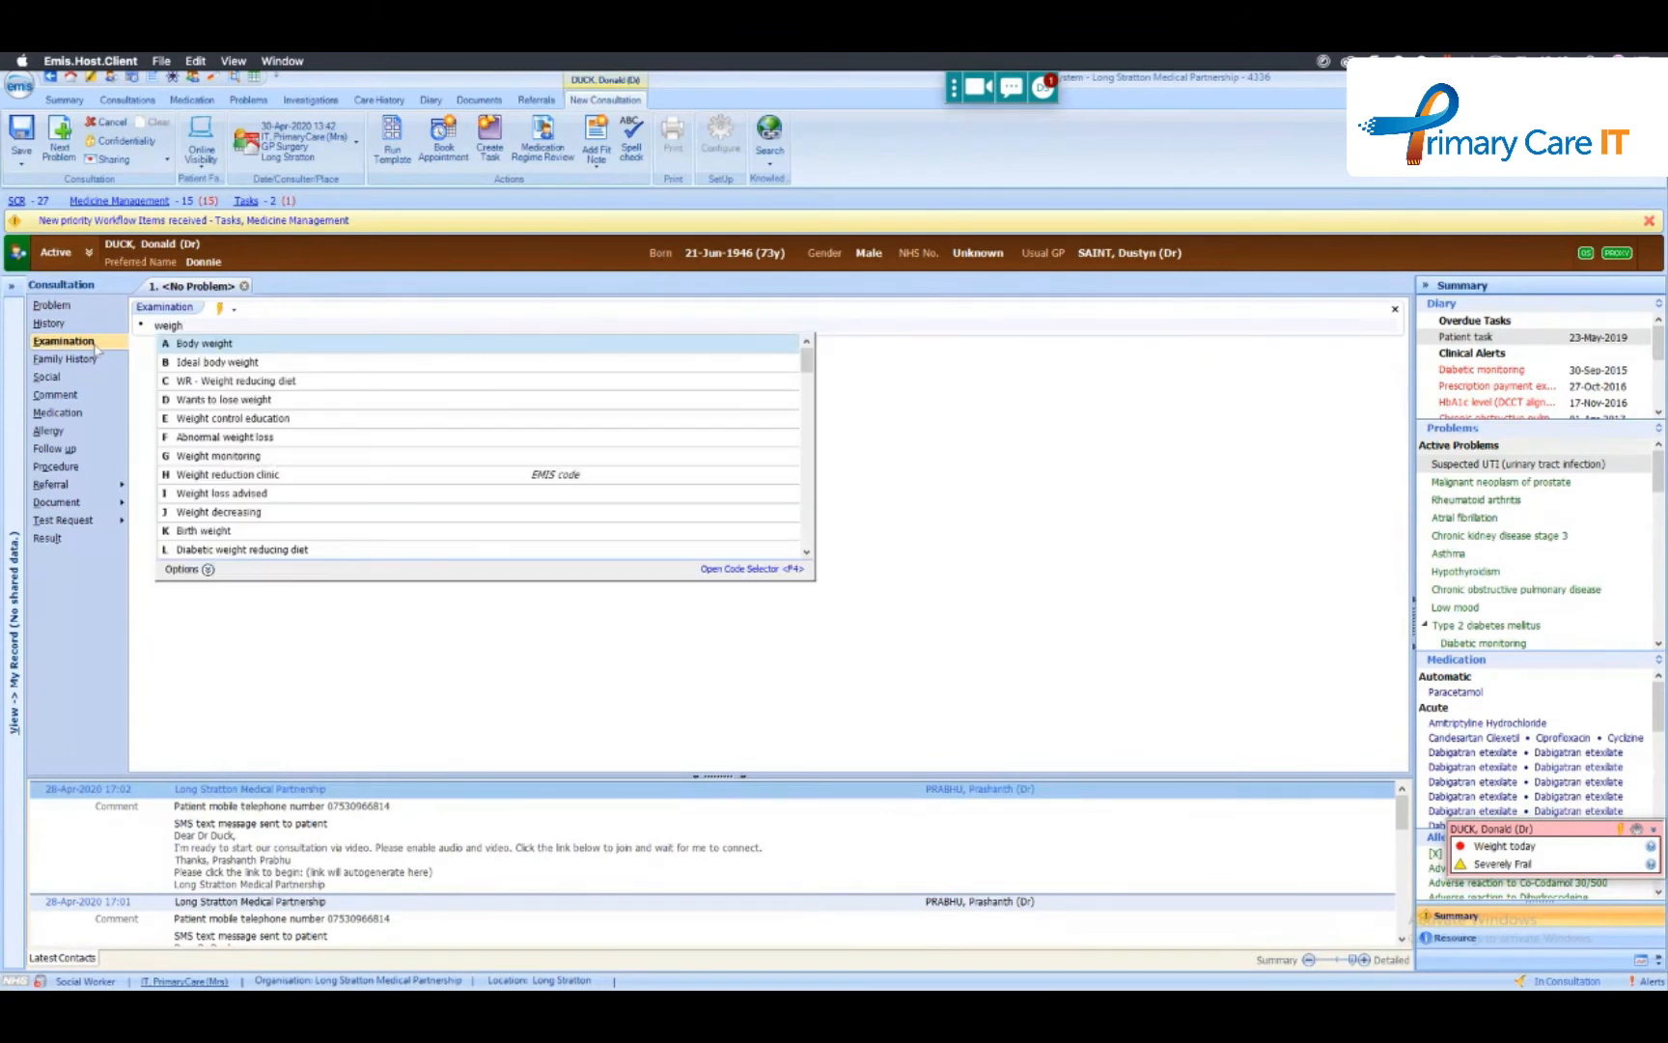
key("Return")
type("80")
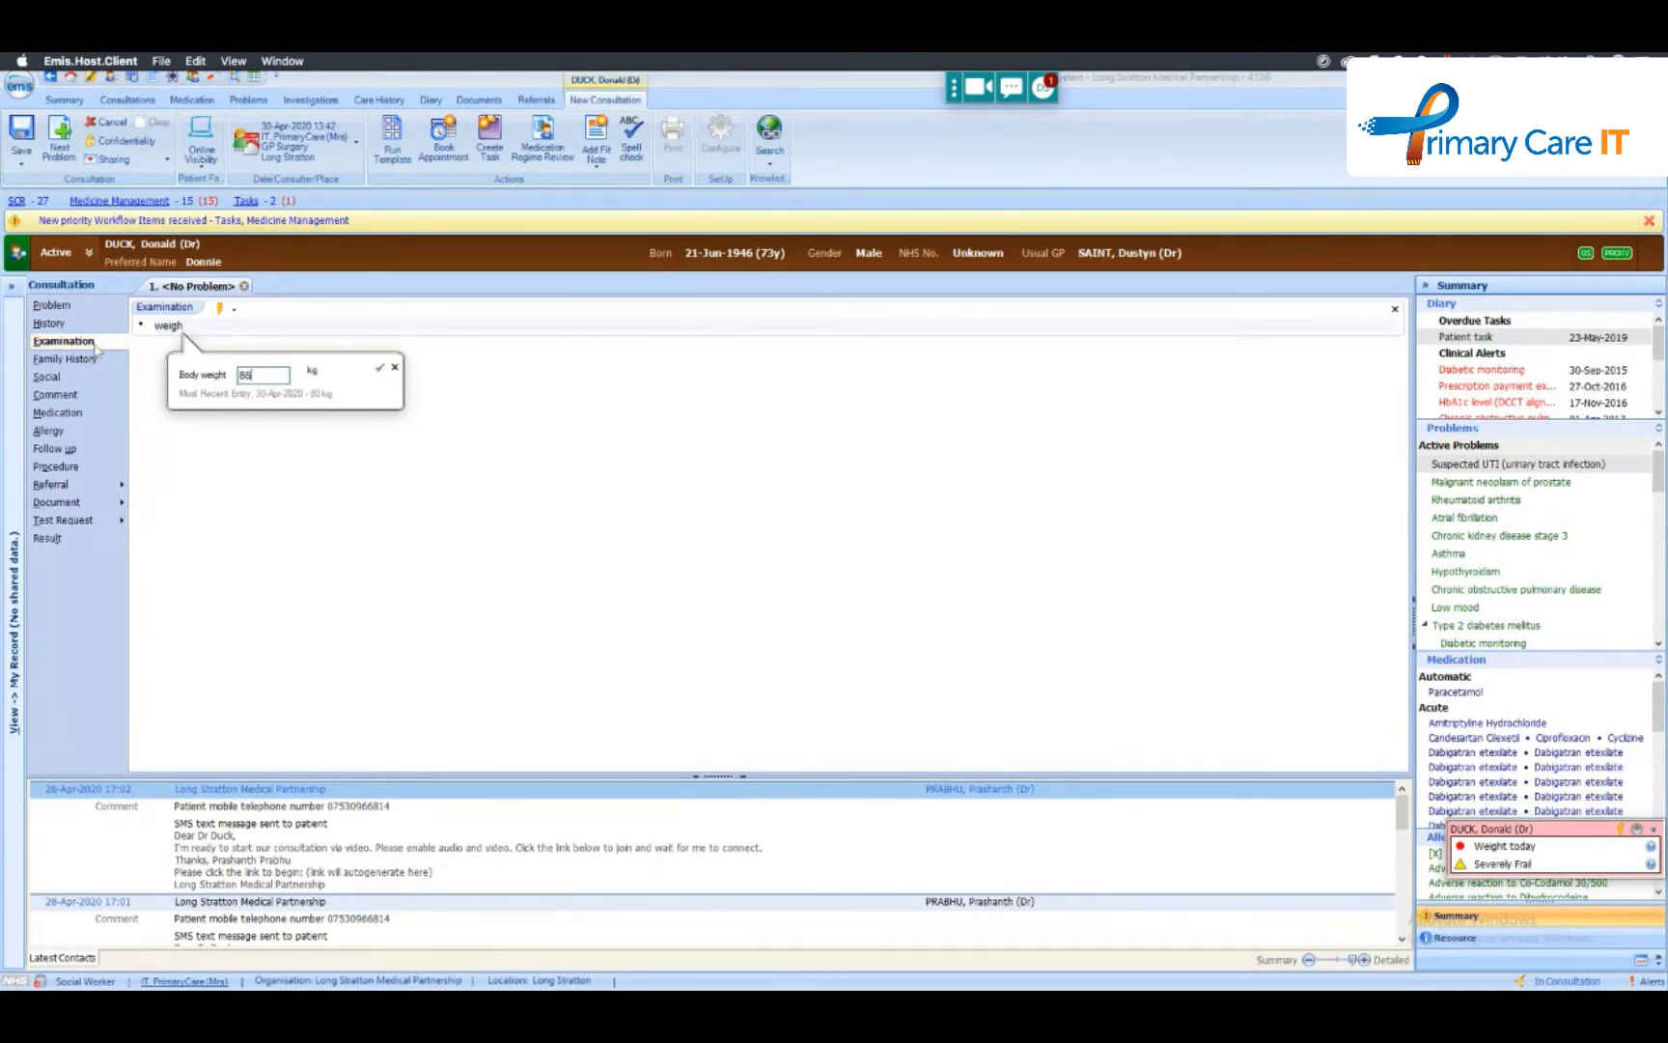
key("Return")
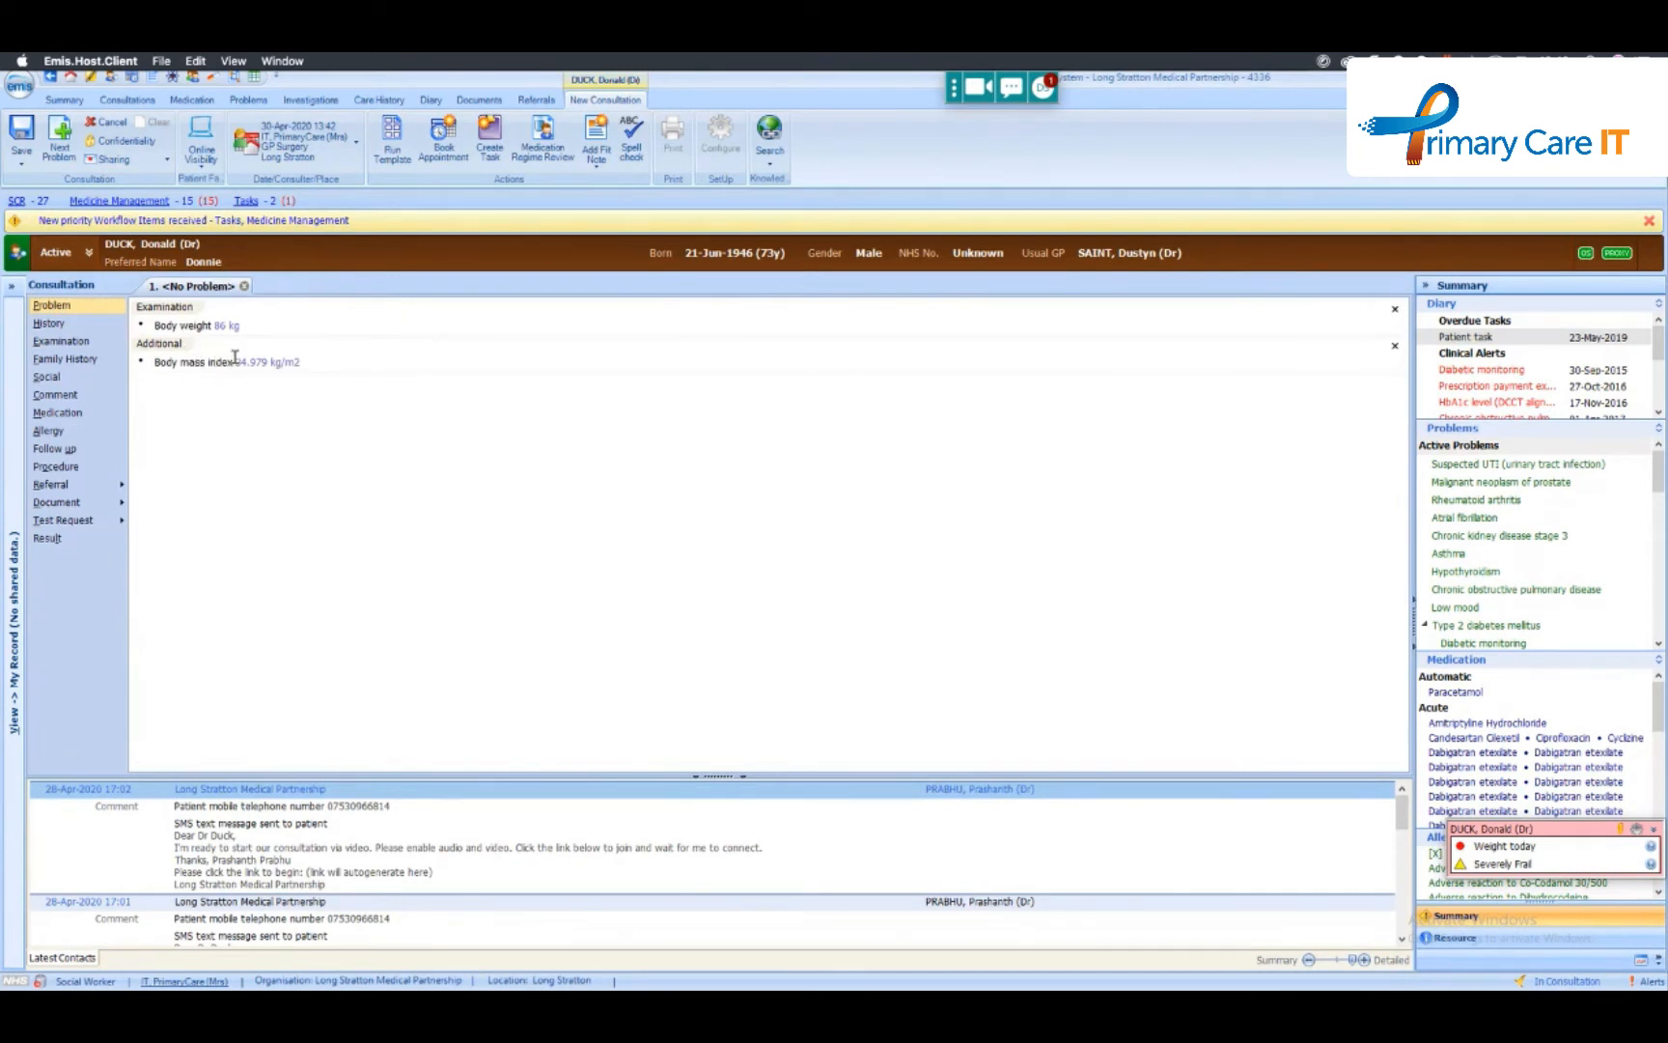
- Test run the OBE-000 - Obesity Tool protocol, close its results and return to the open consultation
left_click(254, 80)
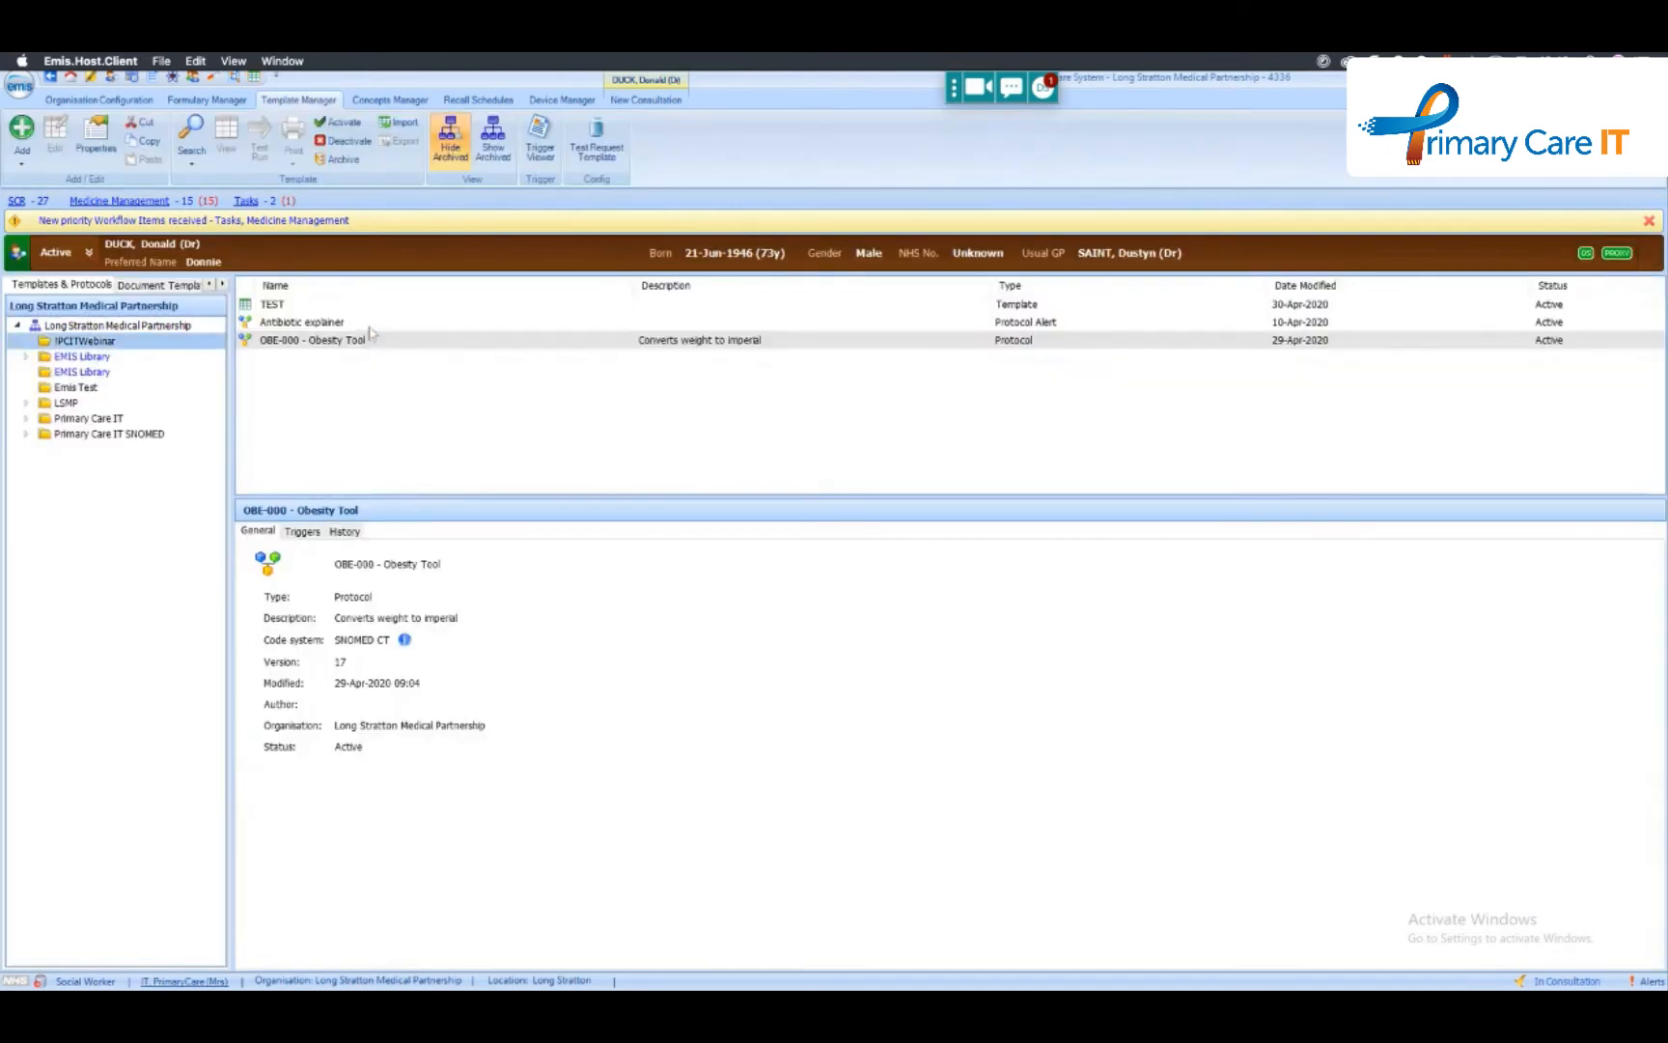
left_click(321, 340)
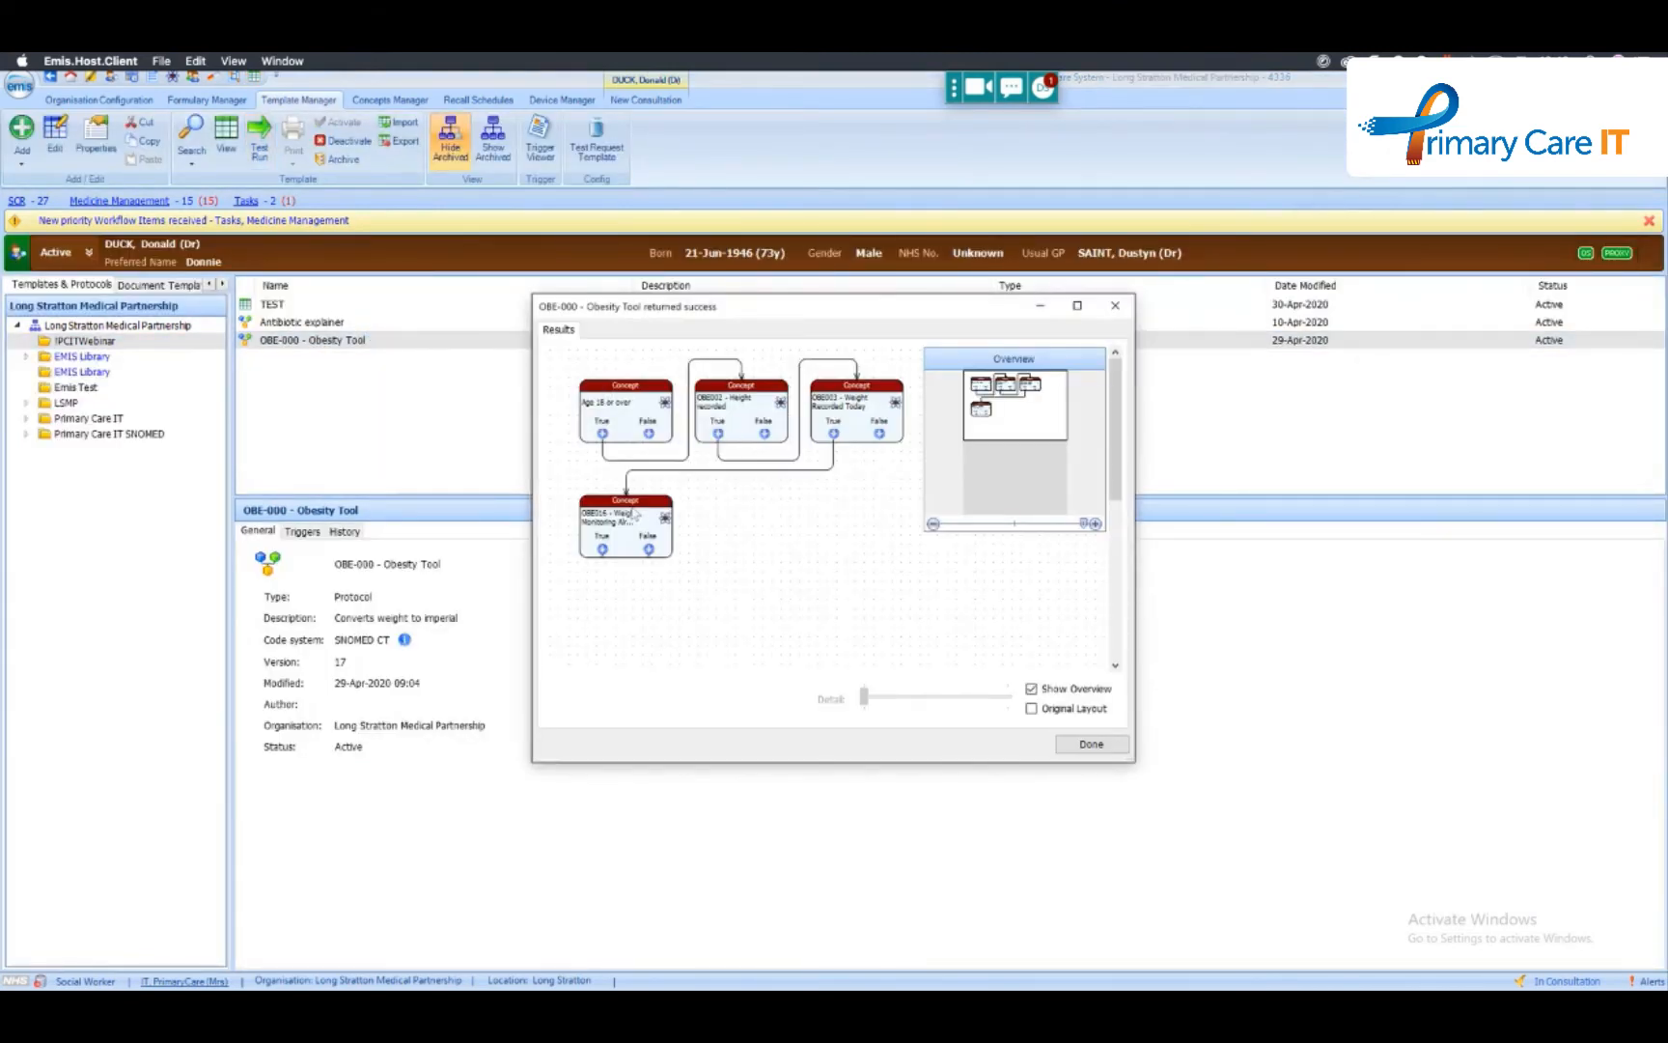
left_click(1115, 750)
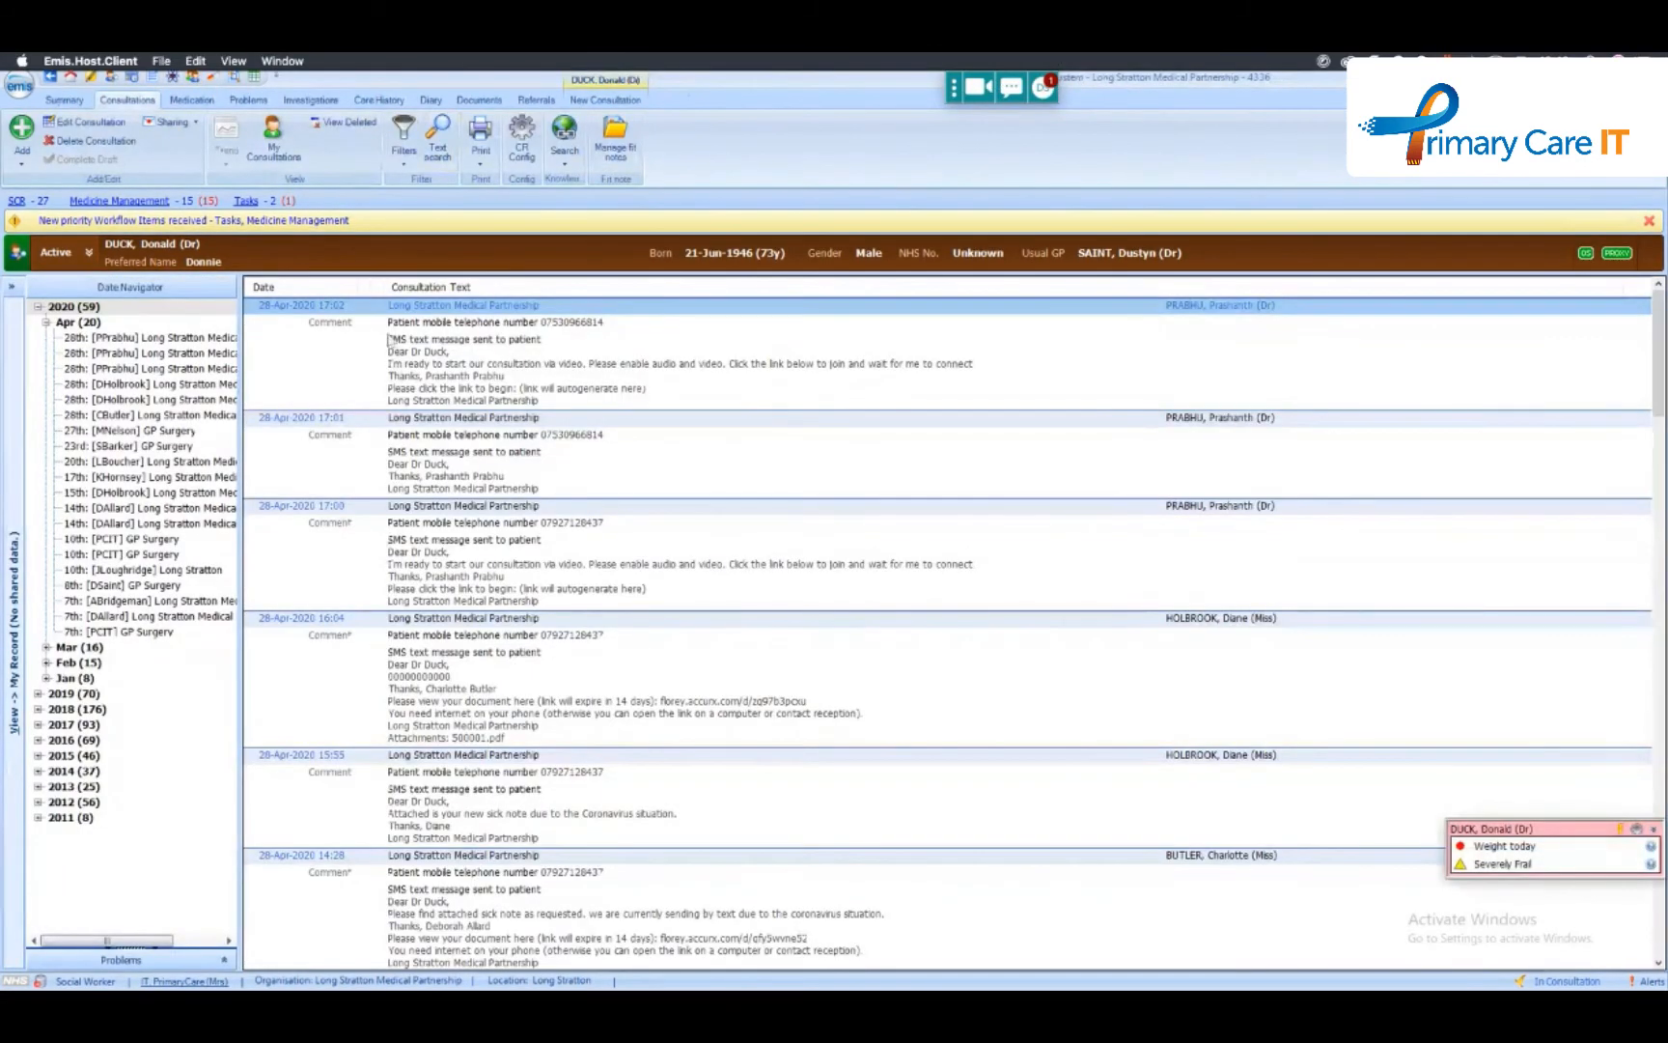
left_click(21, 135)
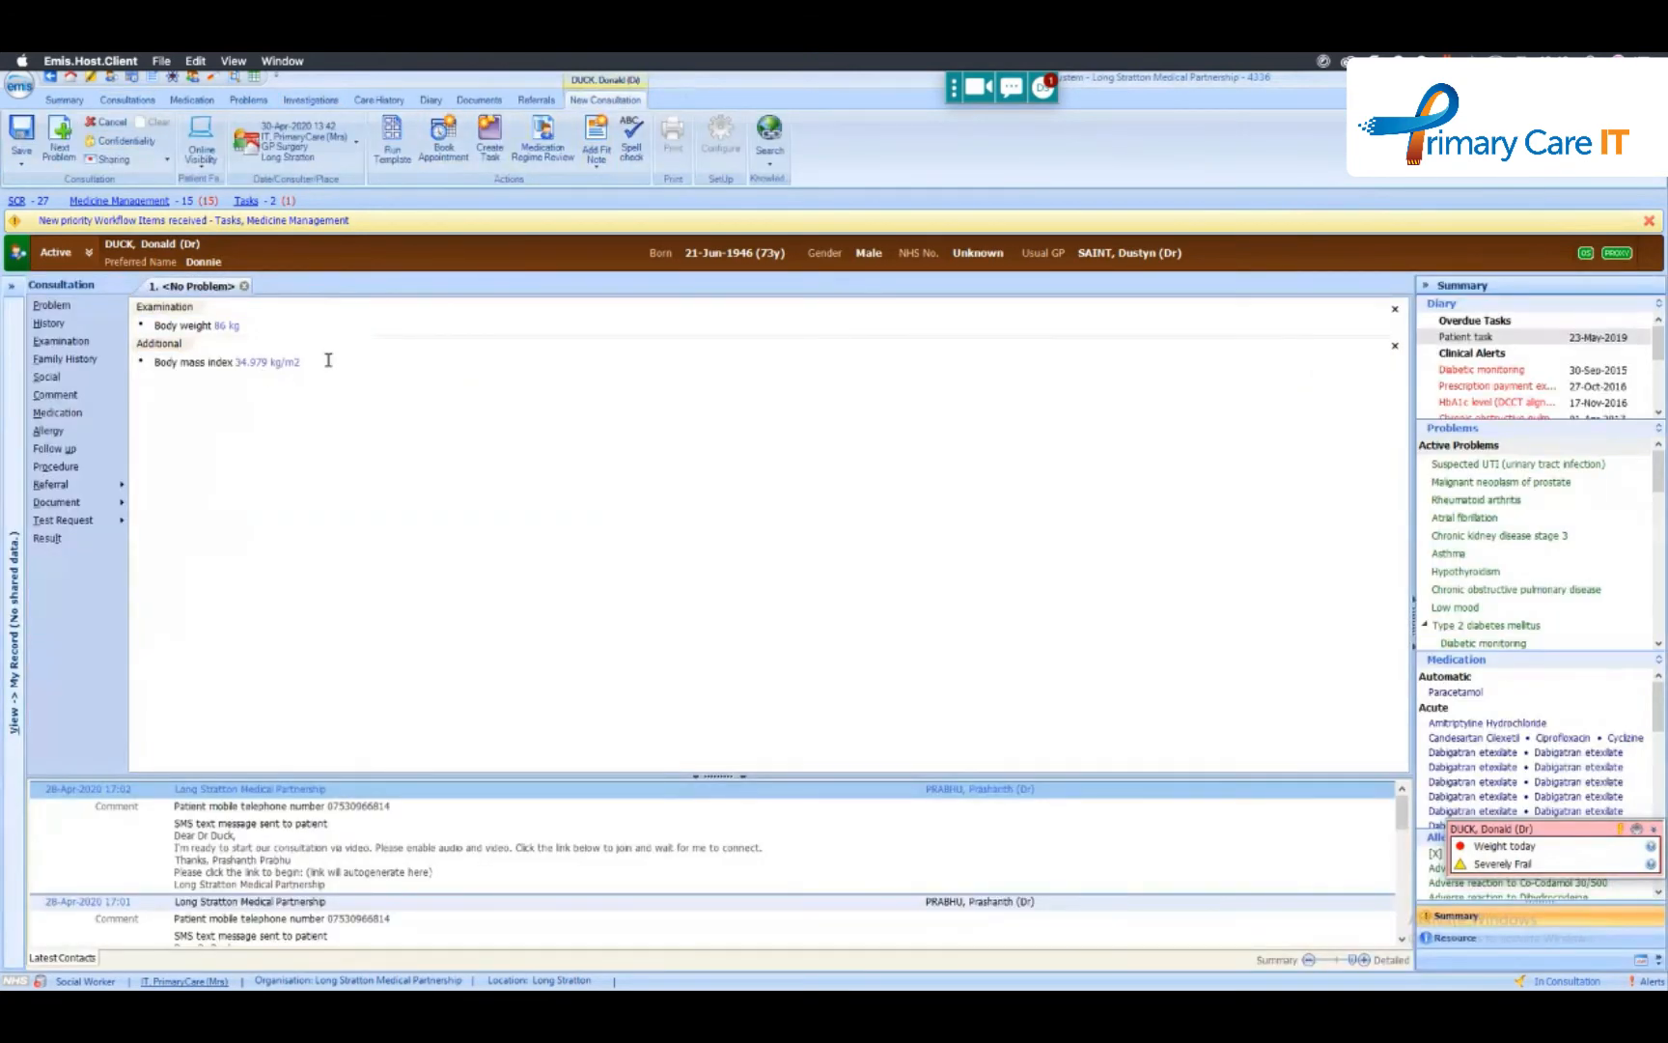
- Delete the body weight entry under Examination and record a body weight of 85 kg instead
left_click(258, 321)
key("BackSpace")
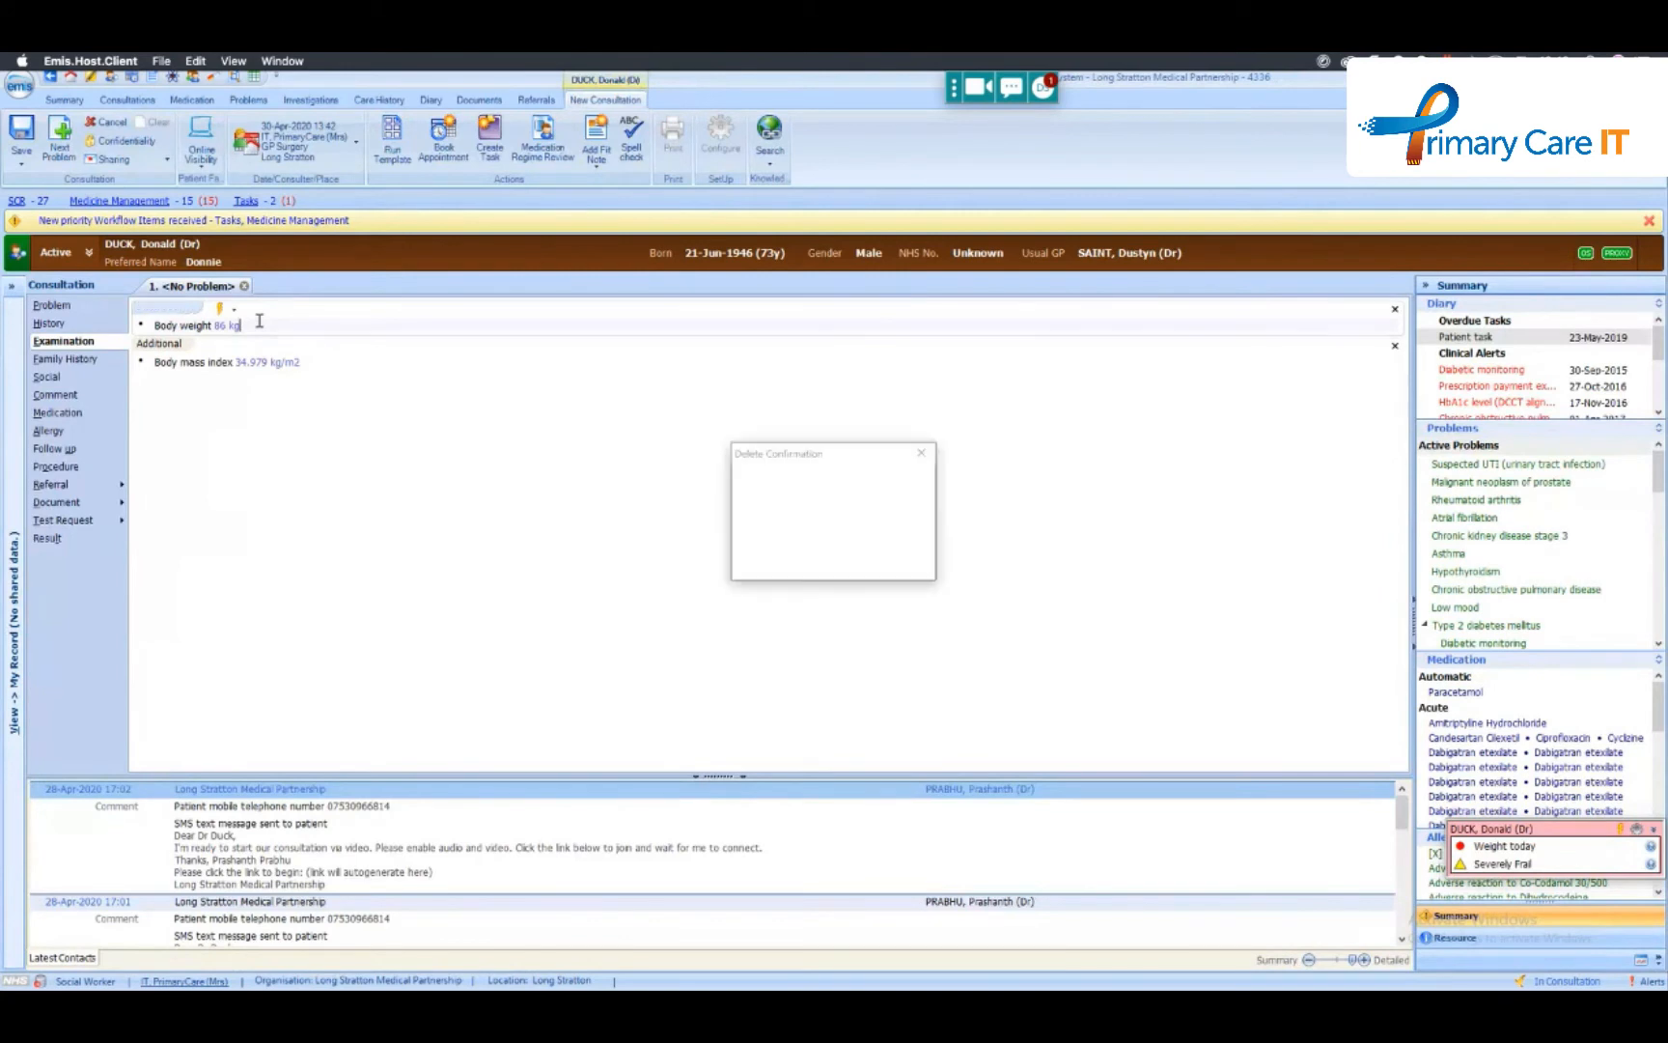
key("Return")
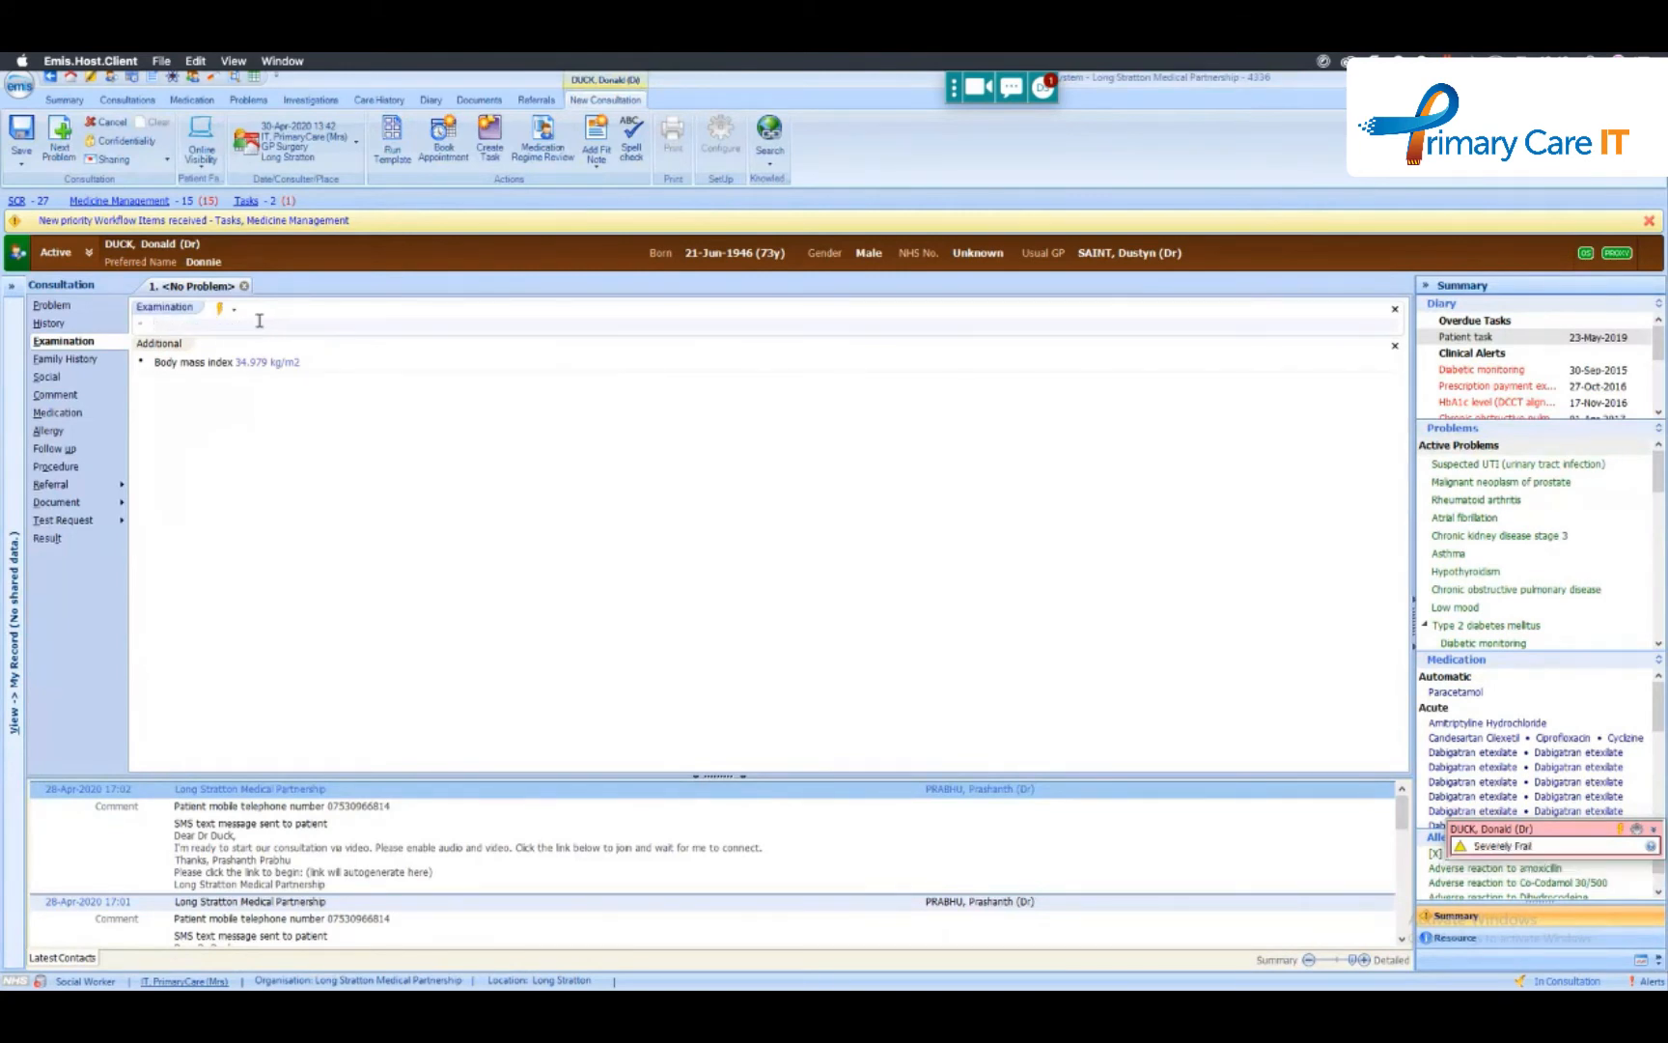
type("weight")
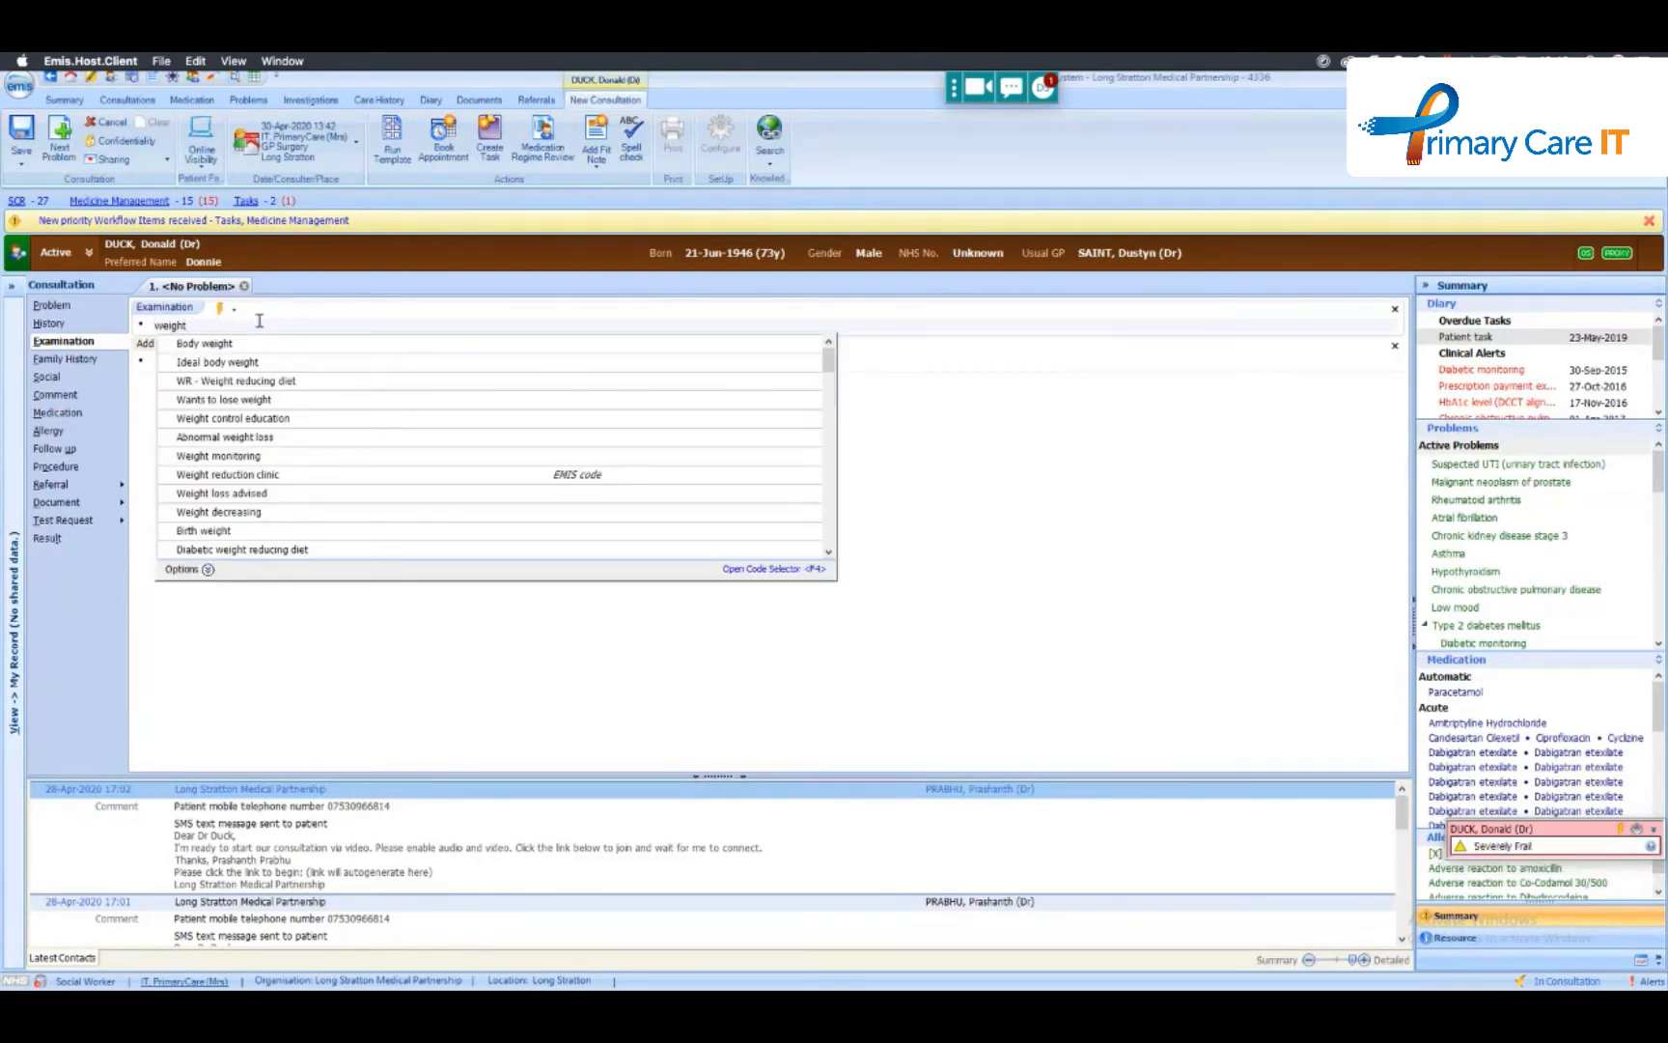
key("Return")
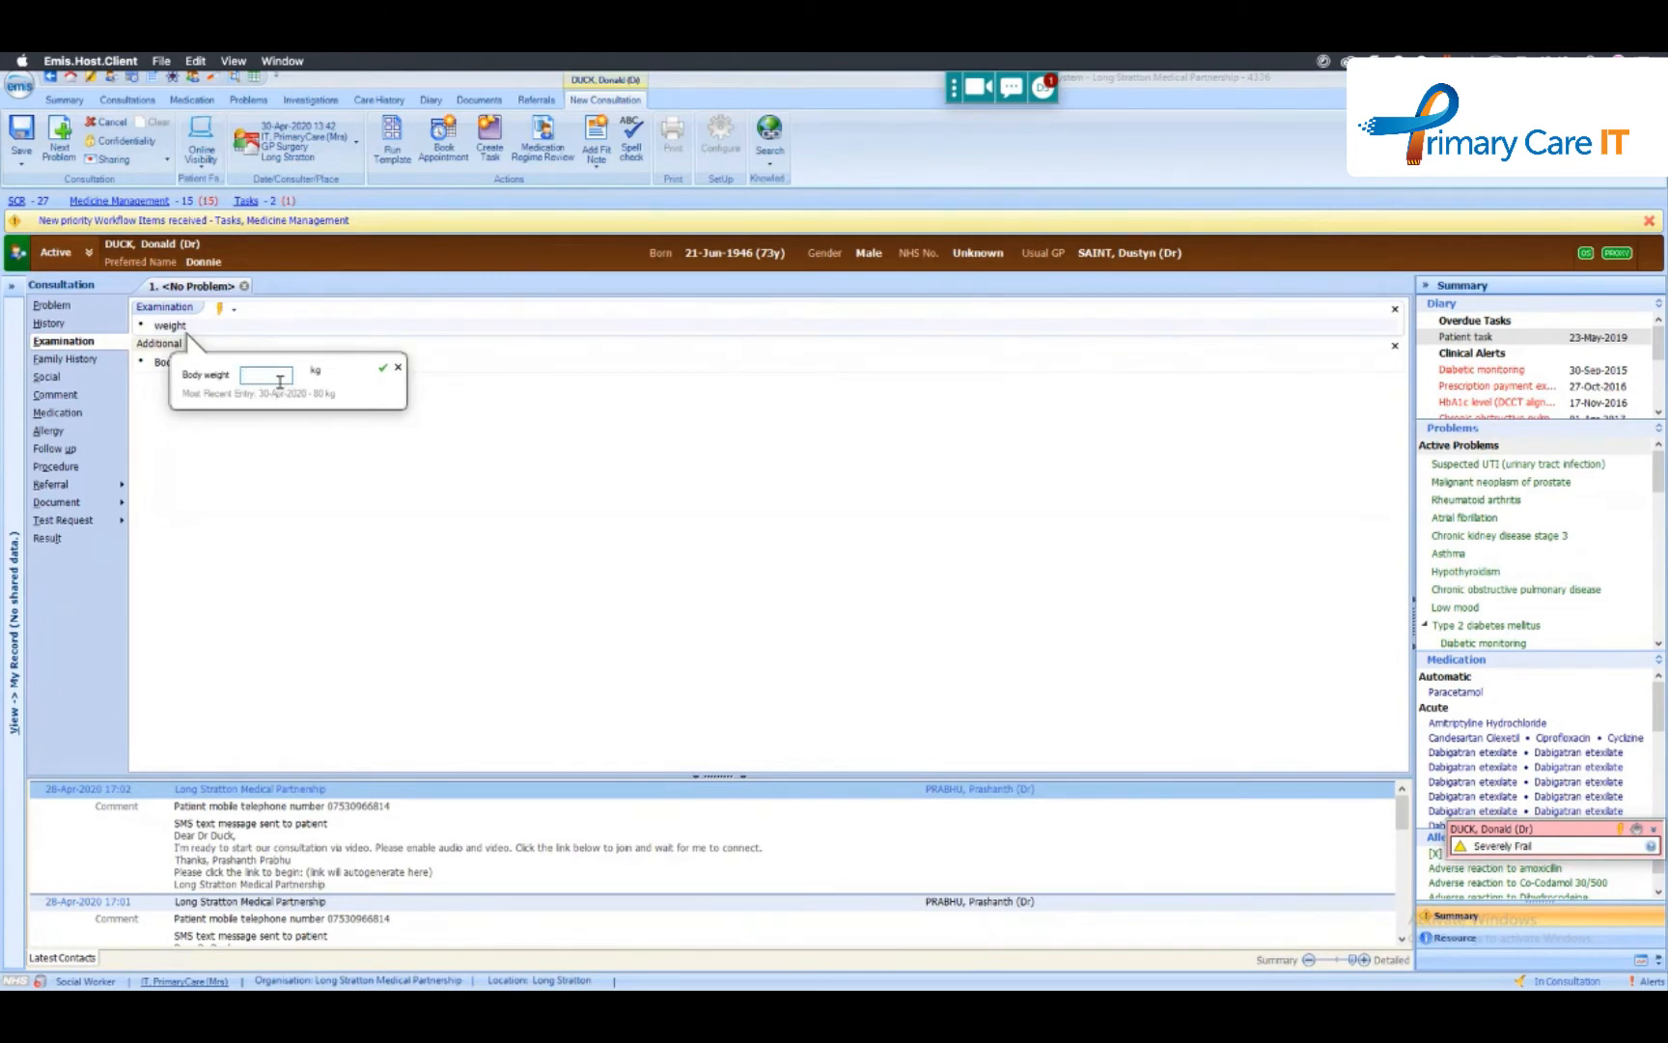
type("85")
key("Return")
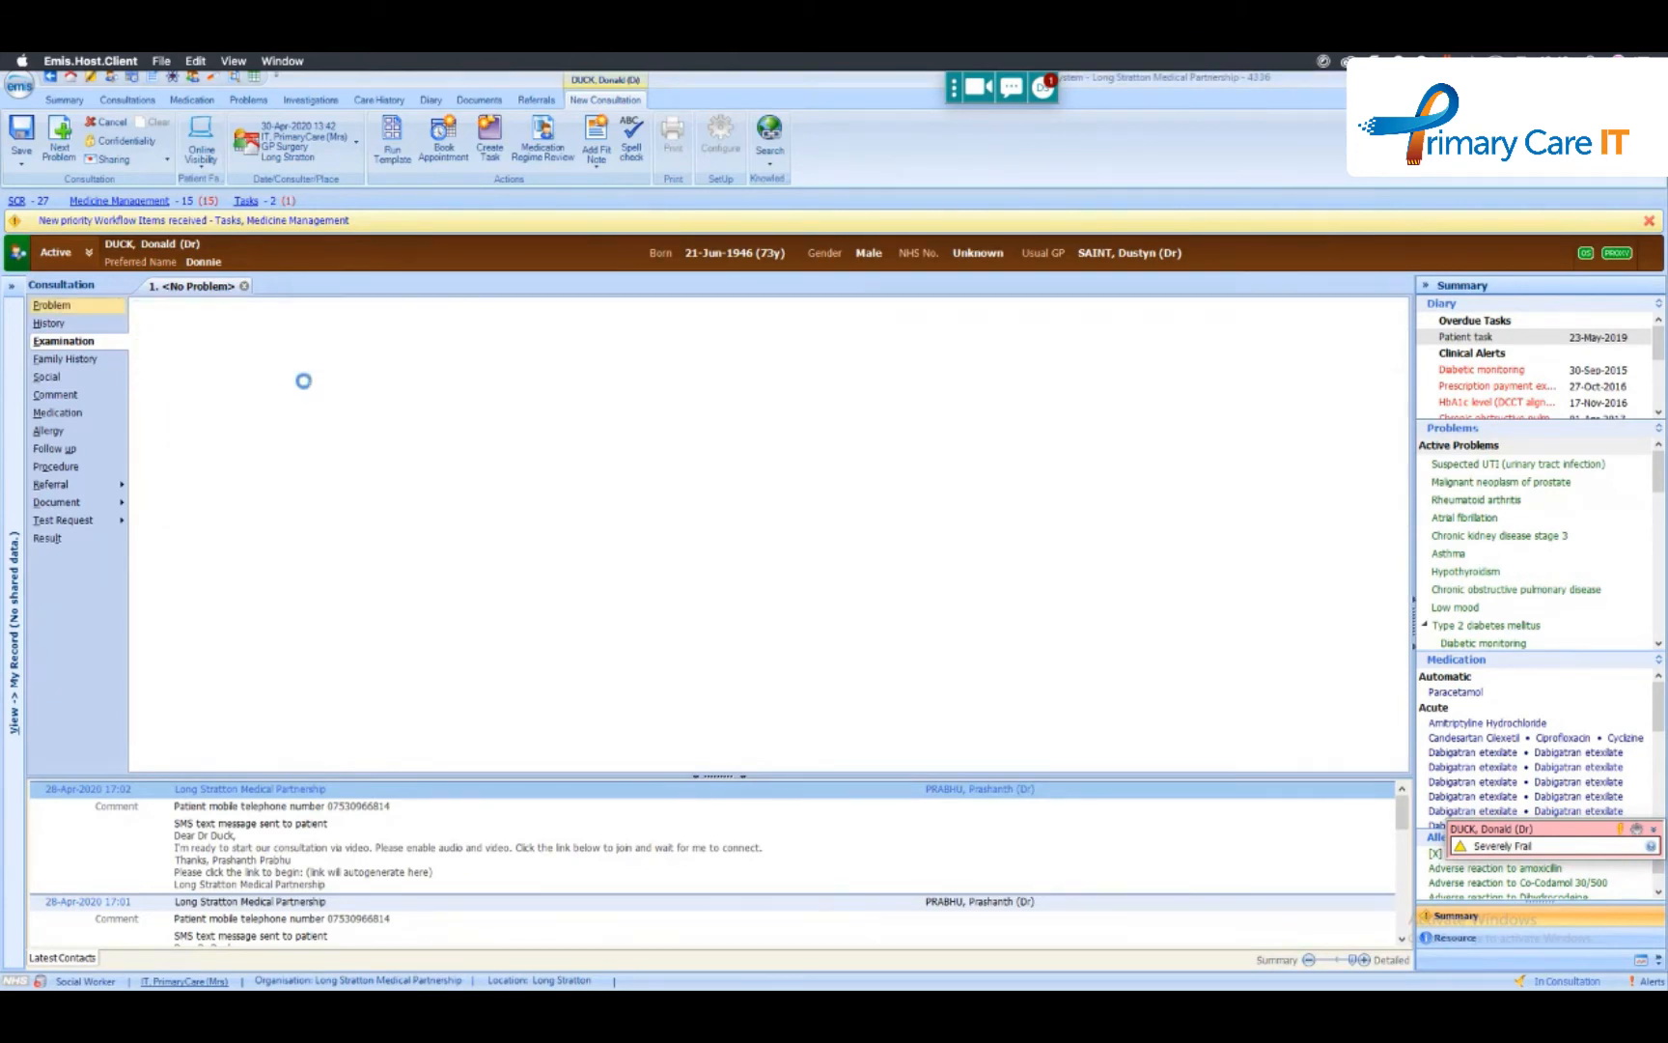
- Review the latest weight-related and Additional note entries in the patient's care history
left_click(385, 99)
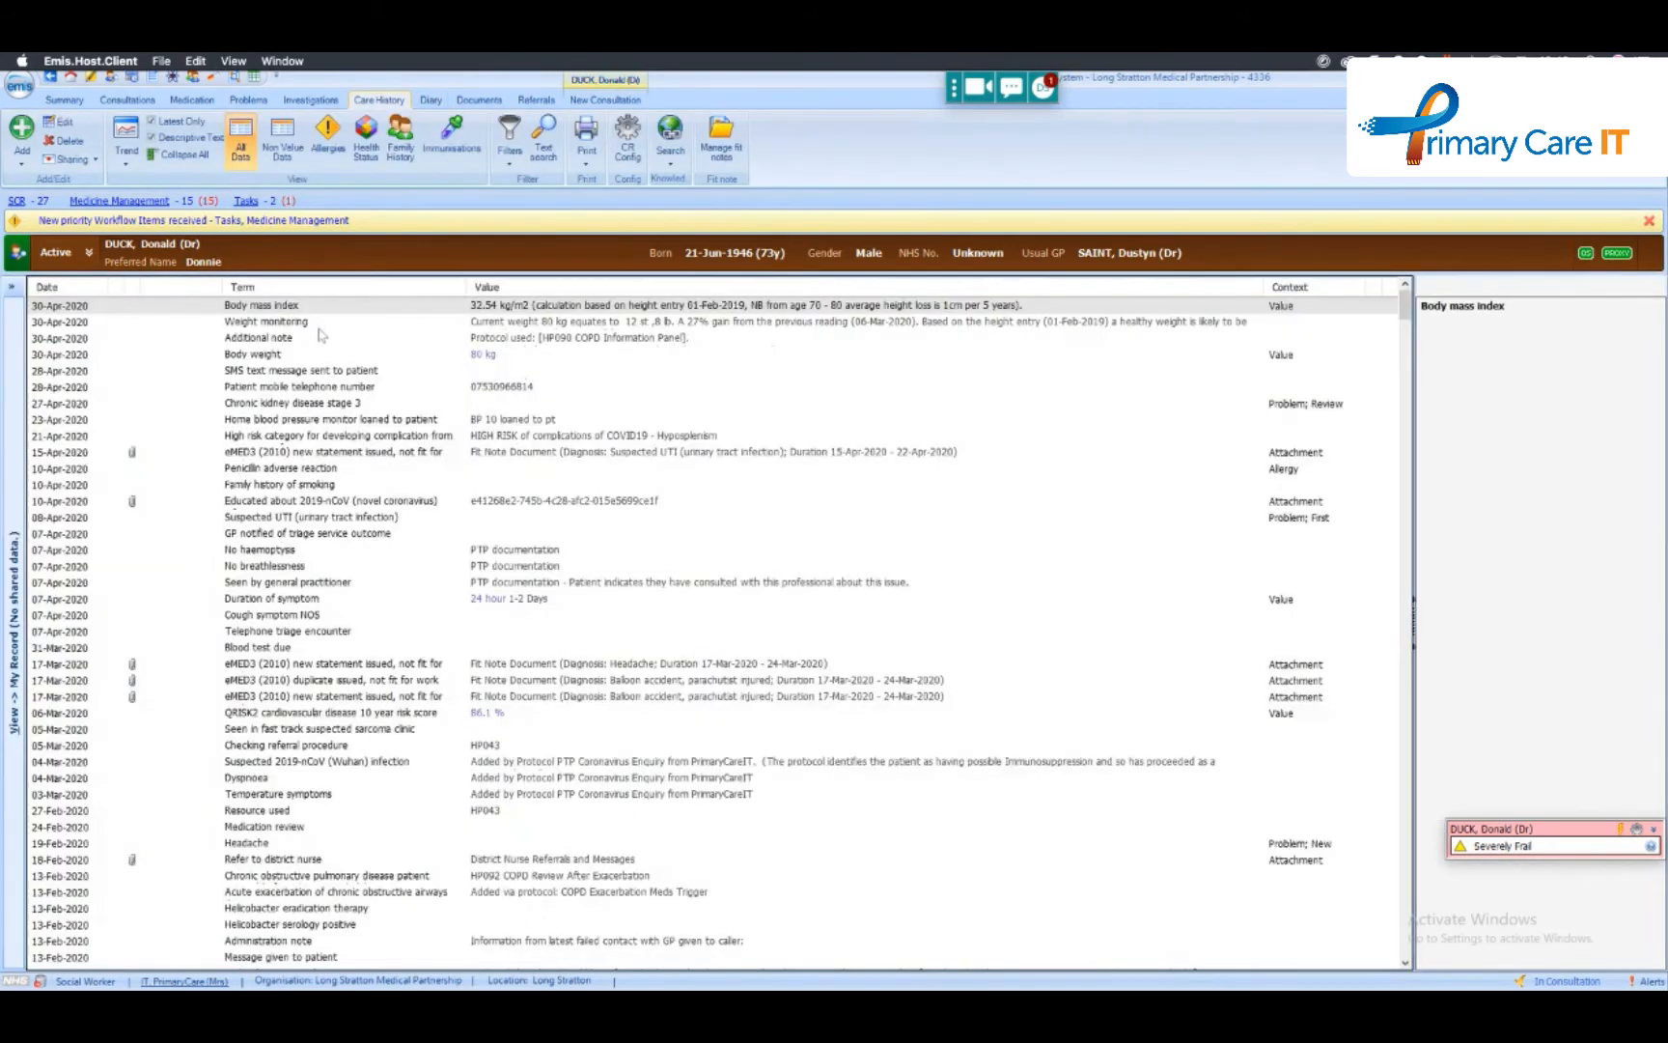
left_click(258, 357)
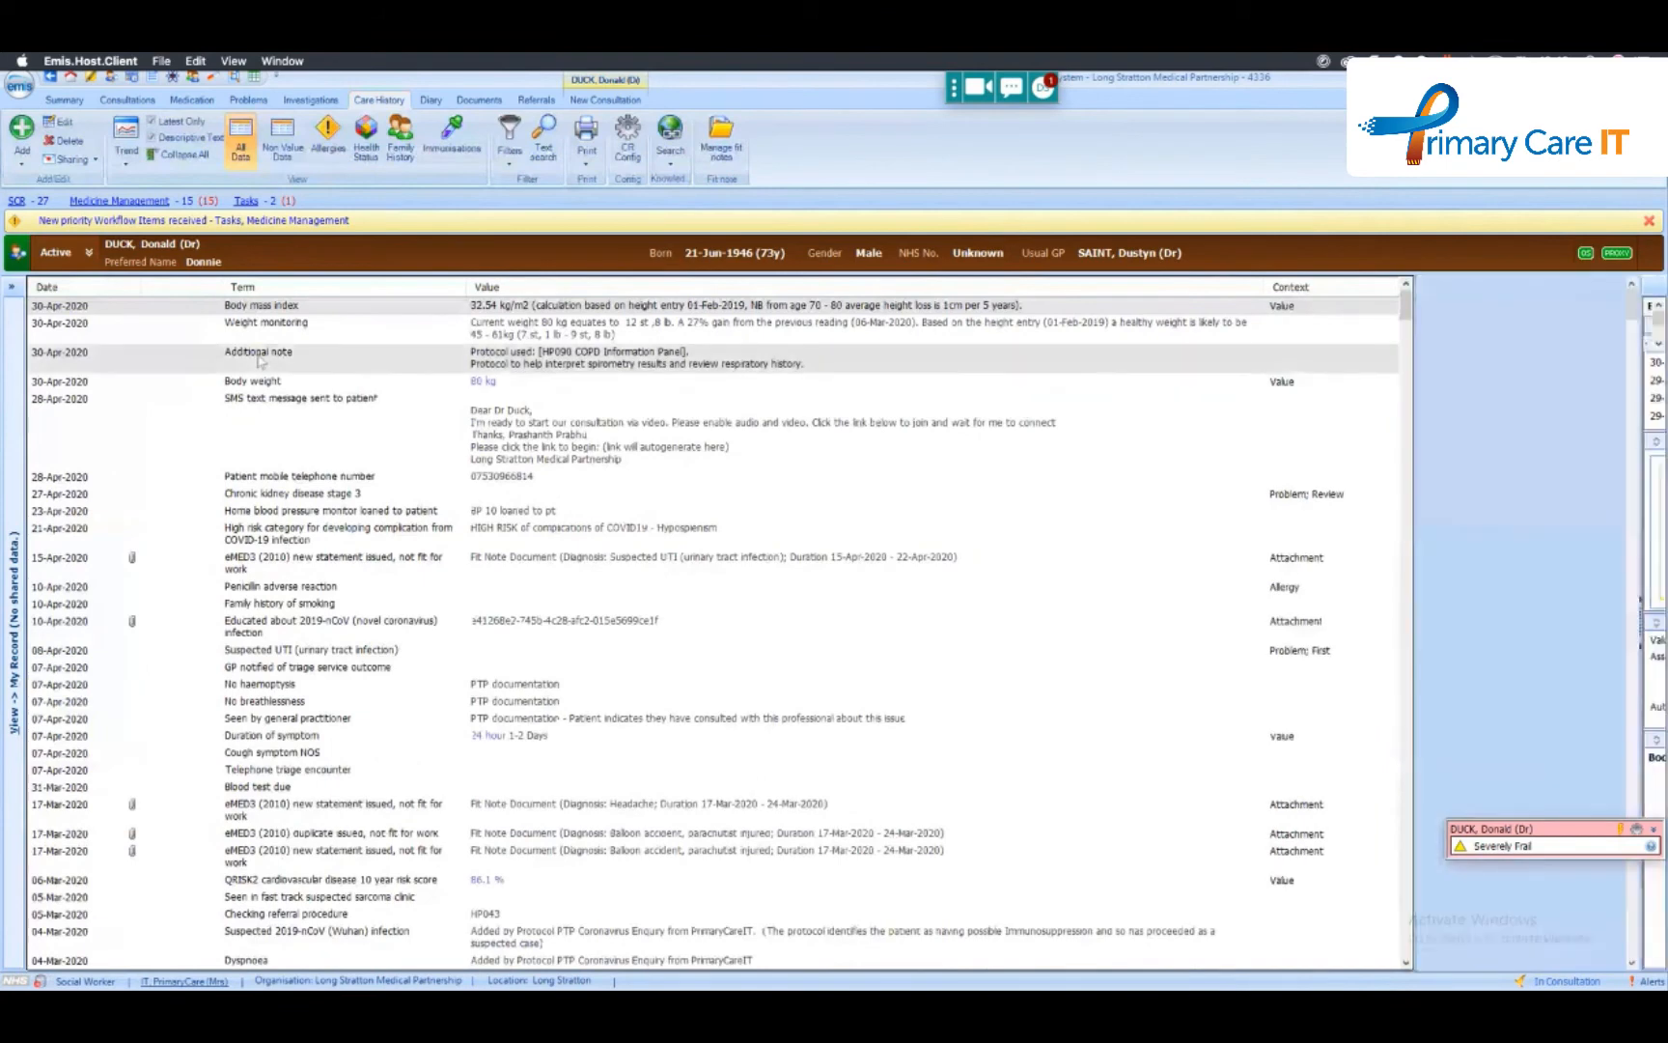
right_click(259, 355)
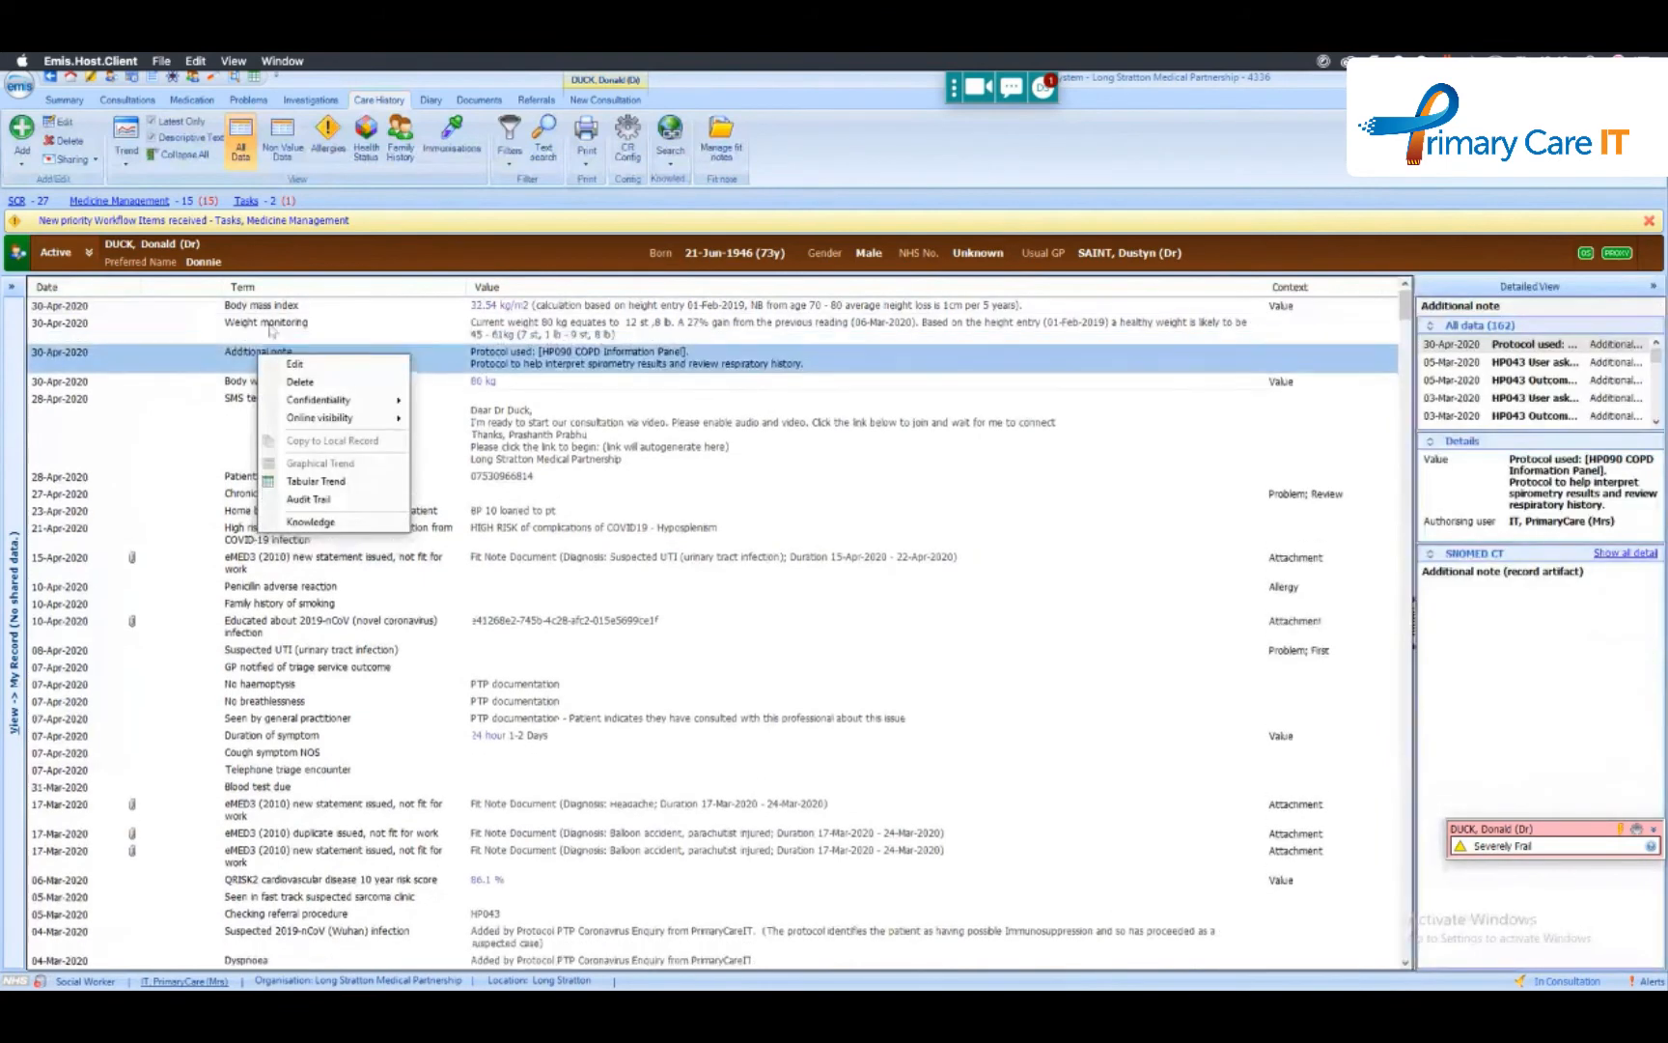
left_click(205, 406)
- Switch to the second dummy patient in the patient finder and confirm continuing with a dummy record
left_click(111, 77)
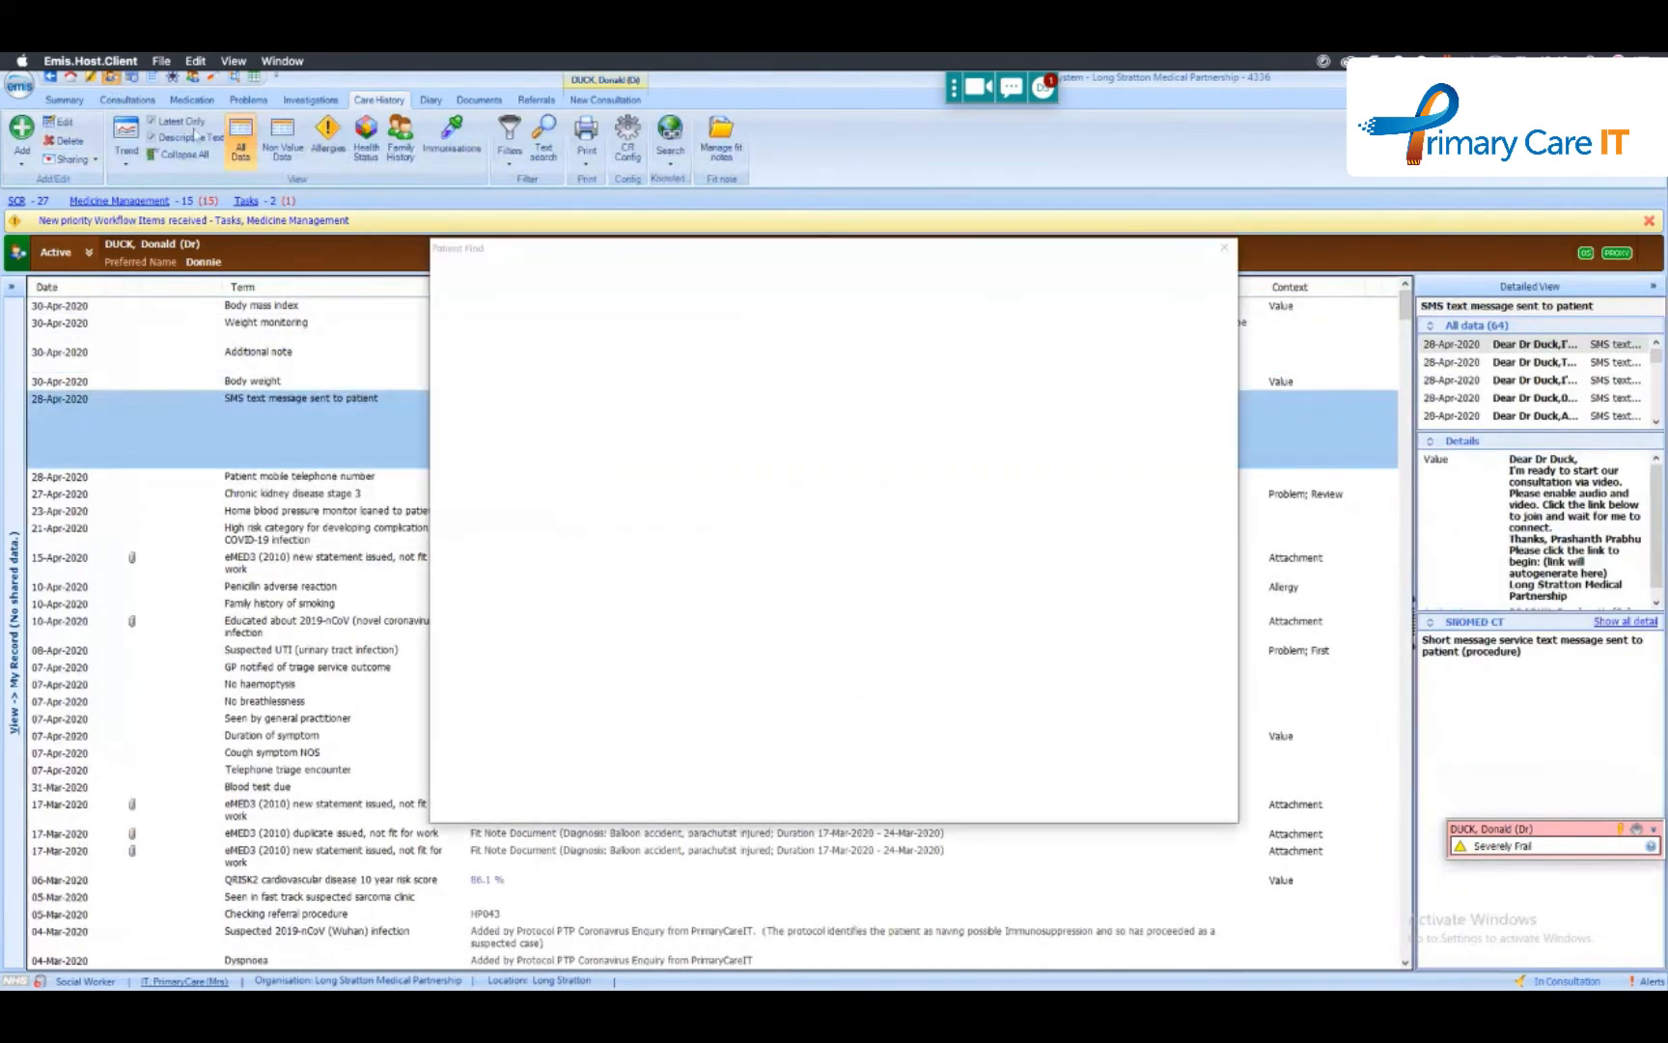
left_click(533, 444)
double_click(533, 444)
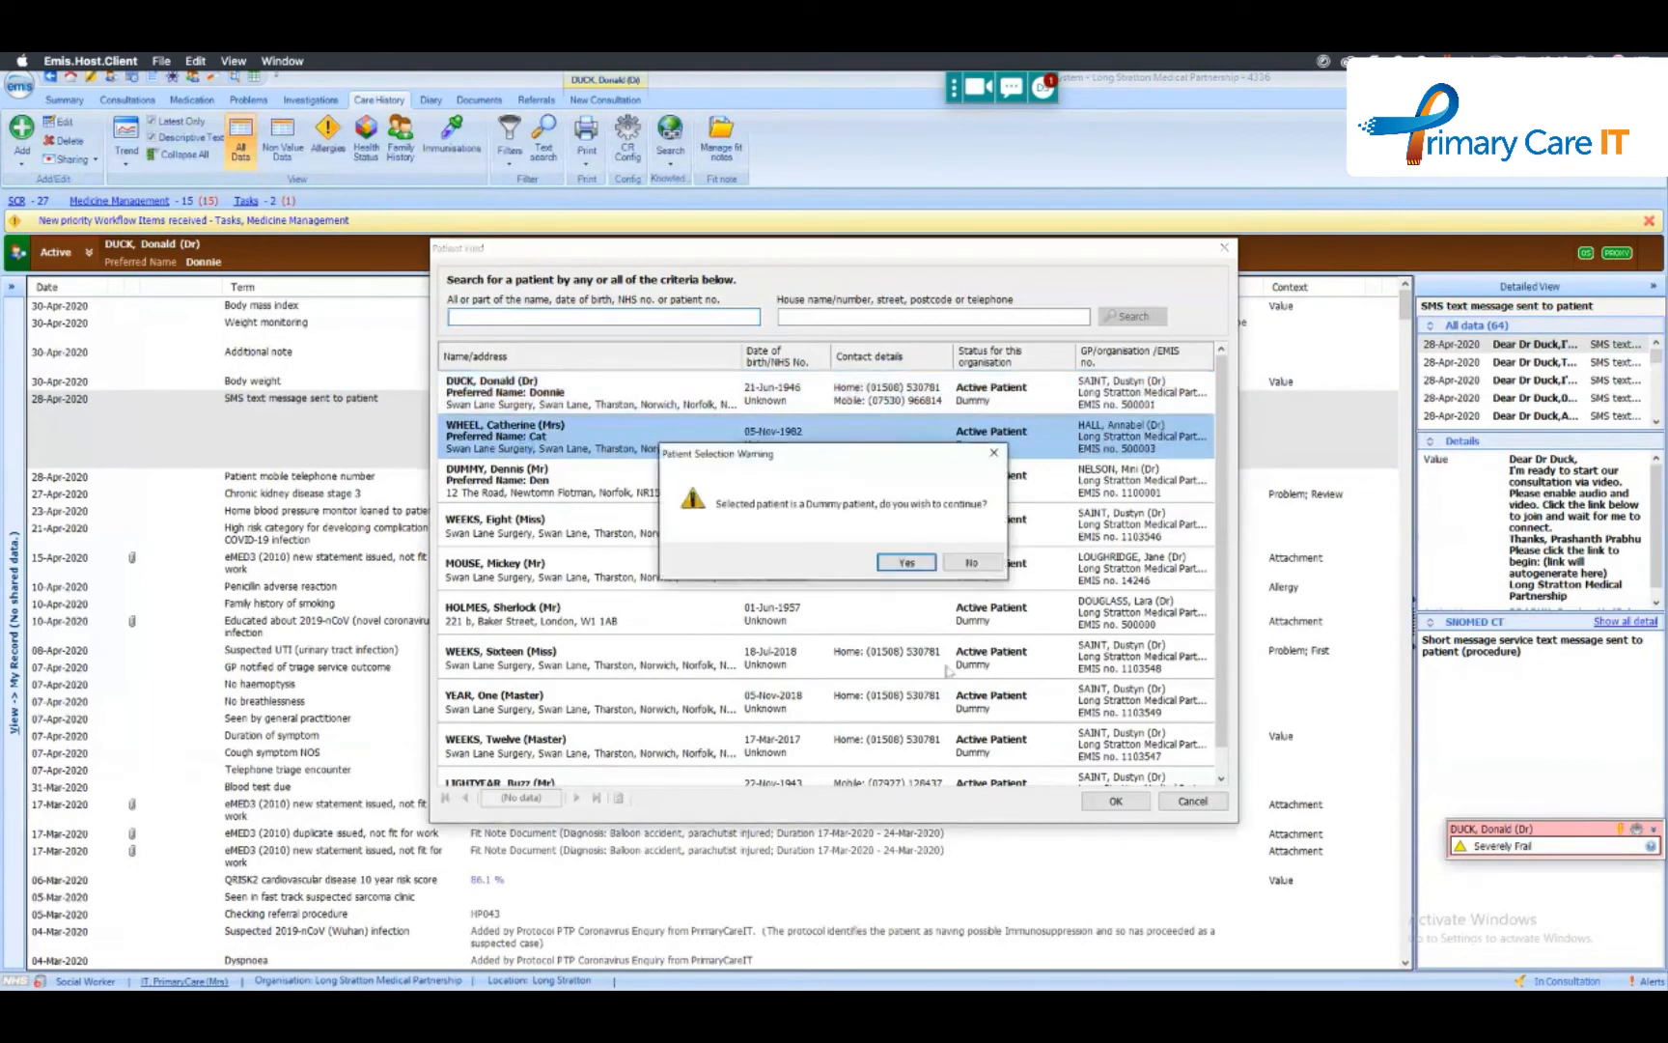
left_click(903, 570)
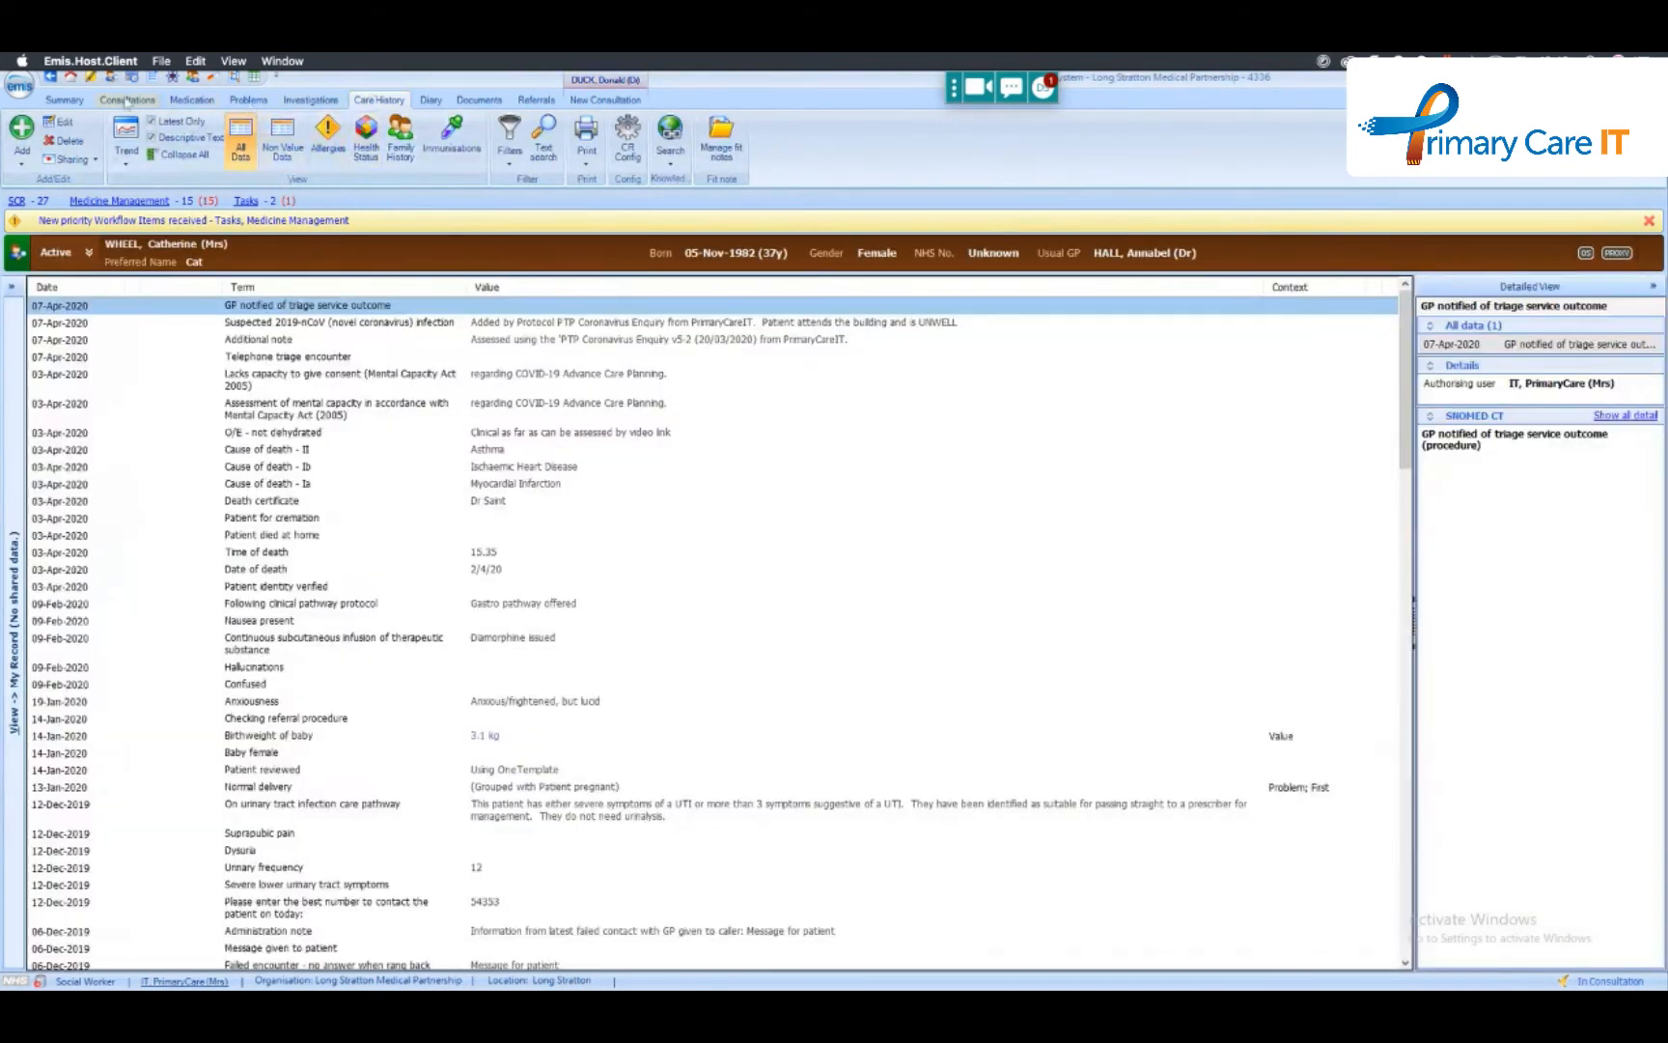
- Start a new consultation for the newly loaded dummy patient
left_click(127, 101)
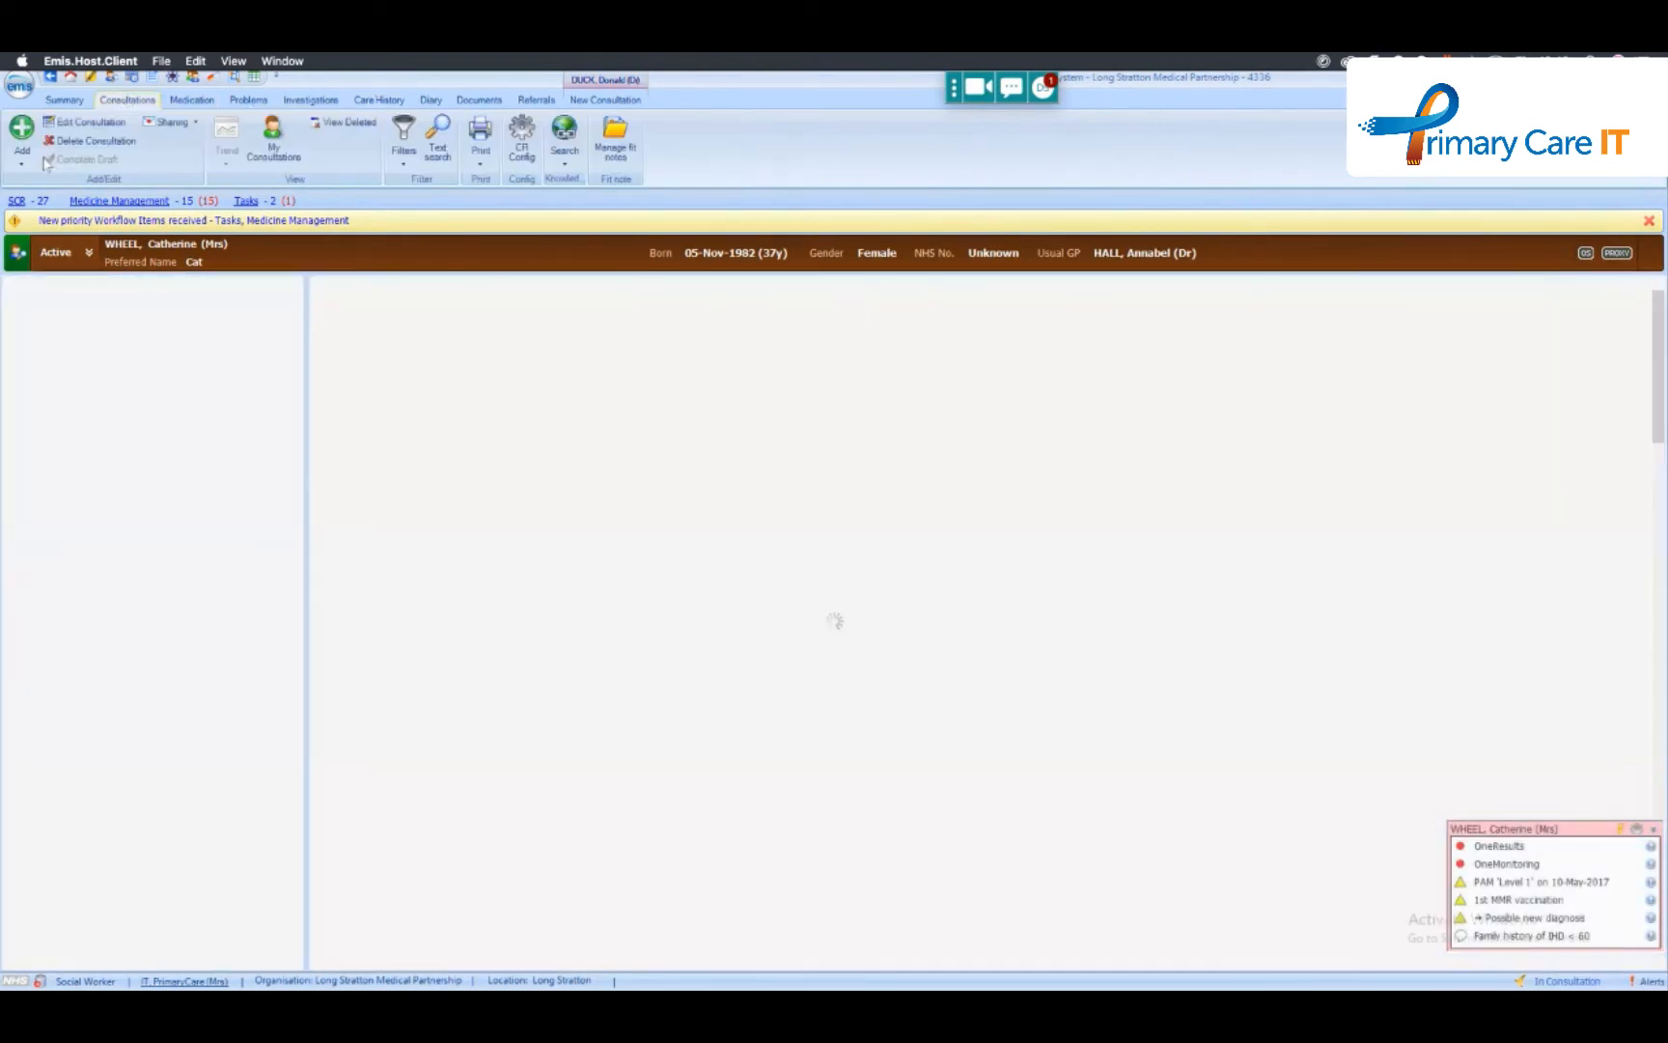
left_click(24, 155)
left_click(48, 185)
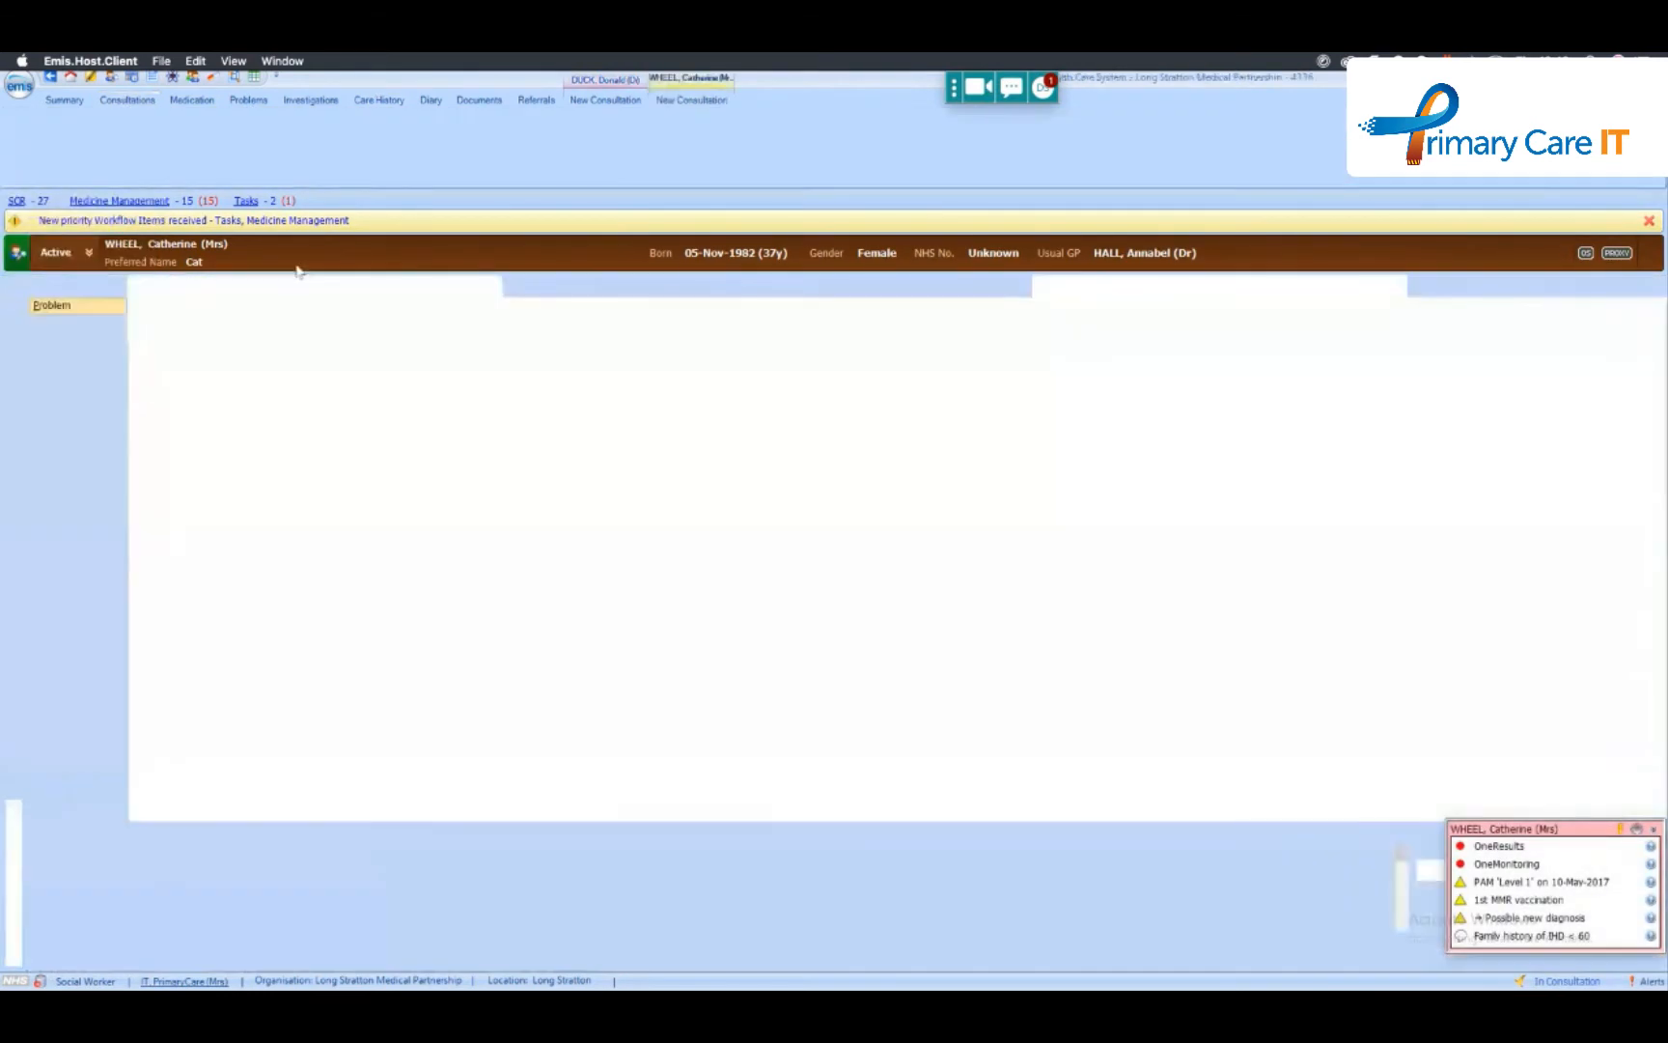
- Record a body weight of 80 kg under Examination in this patient's consultation
left_click(81, 342)
type("we")
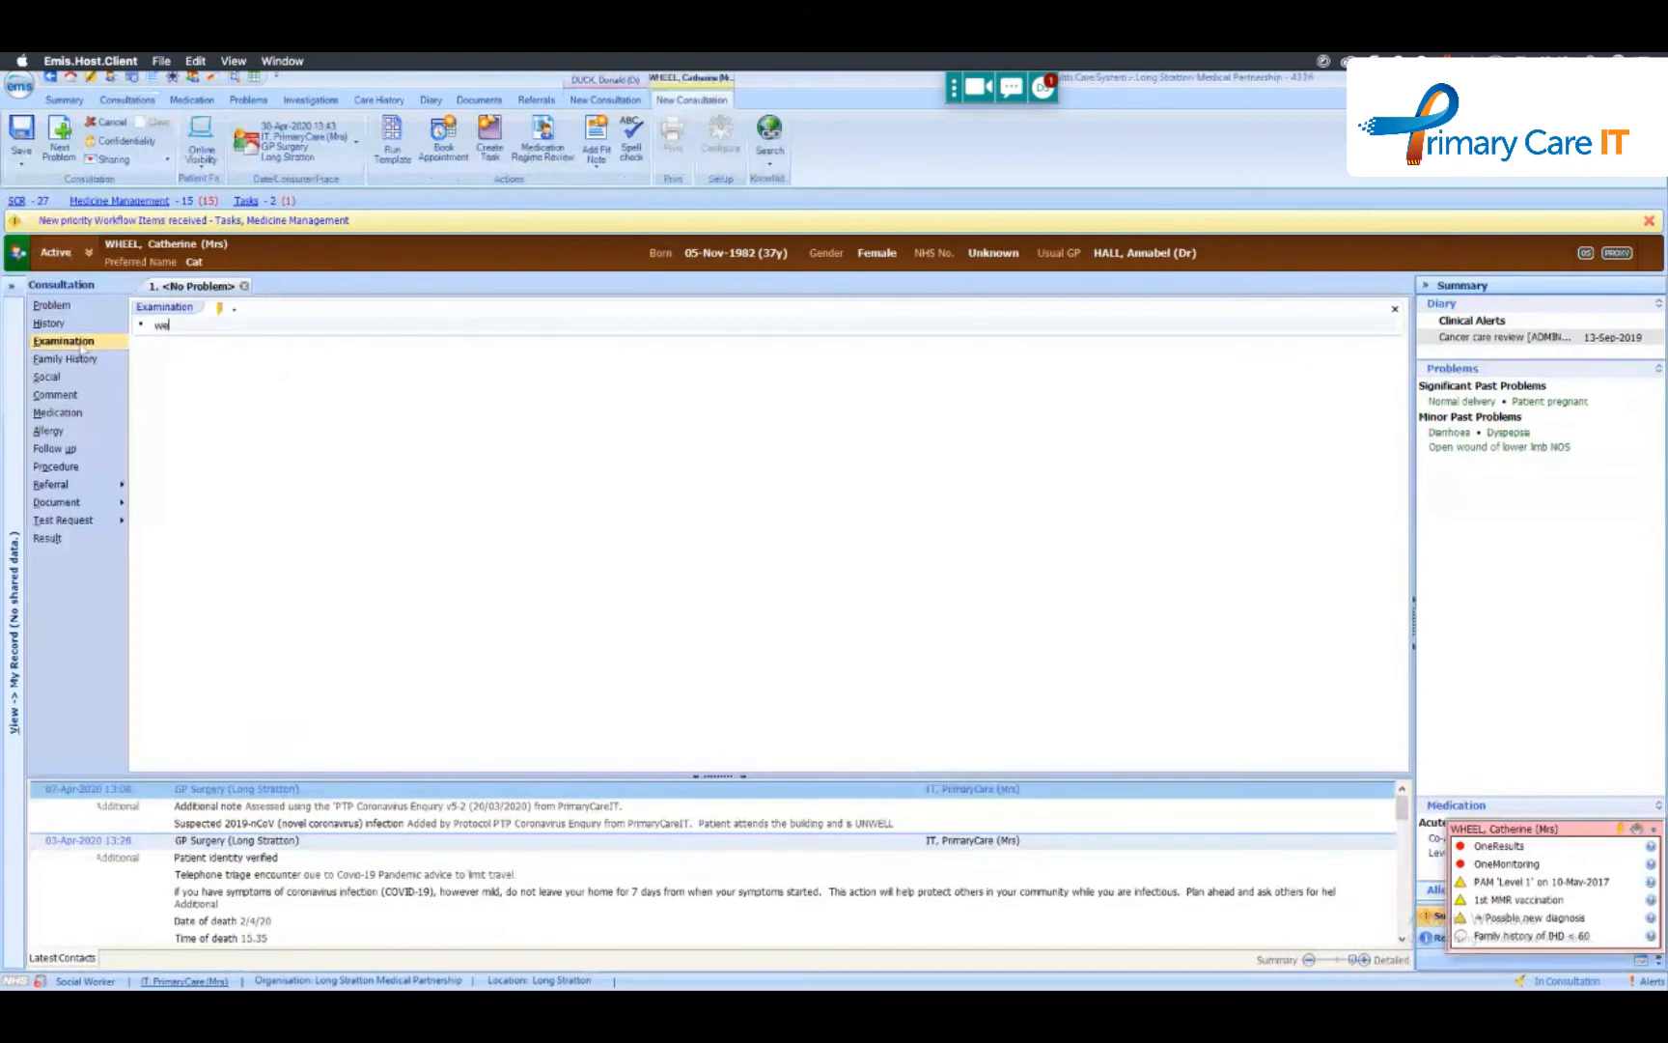
type("igh")
key("Return")
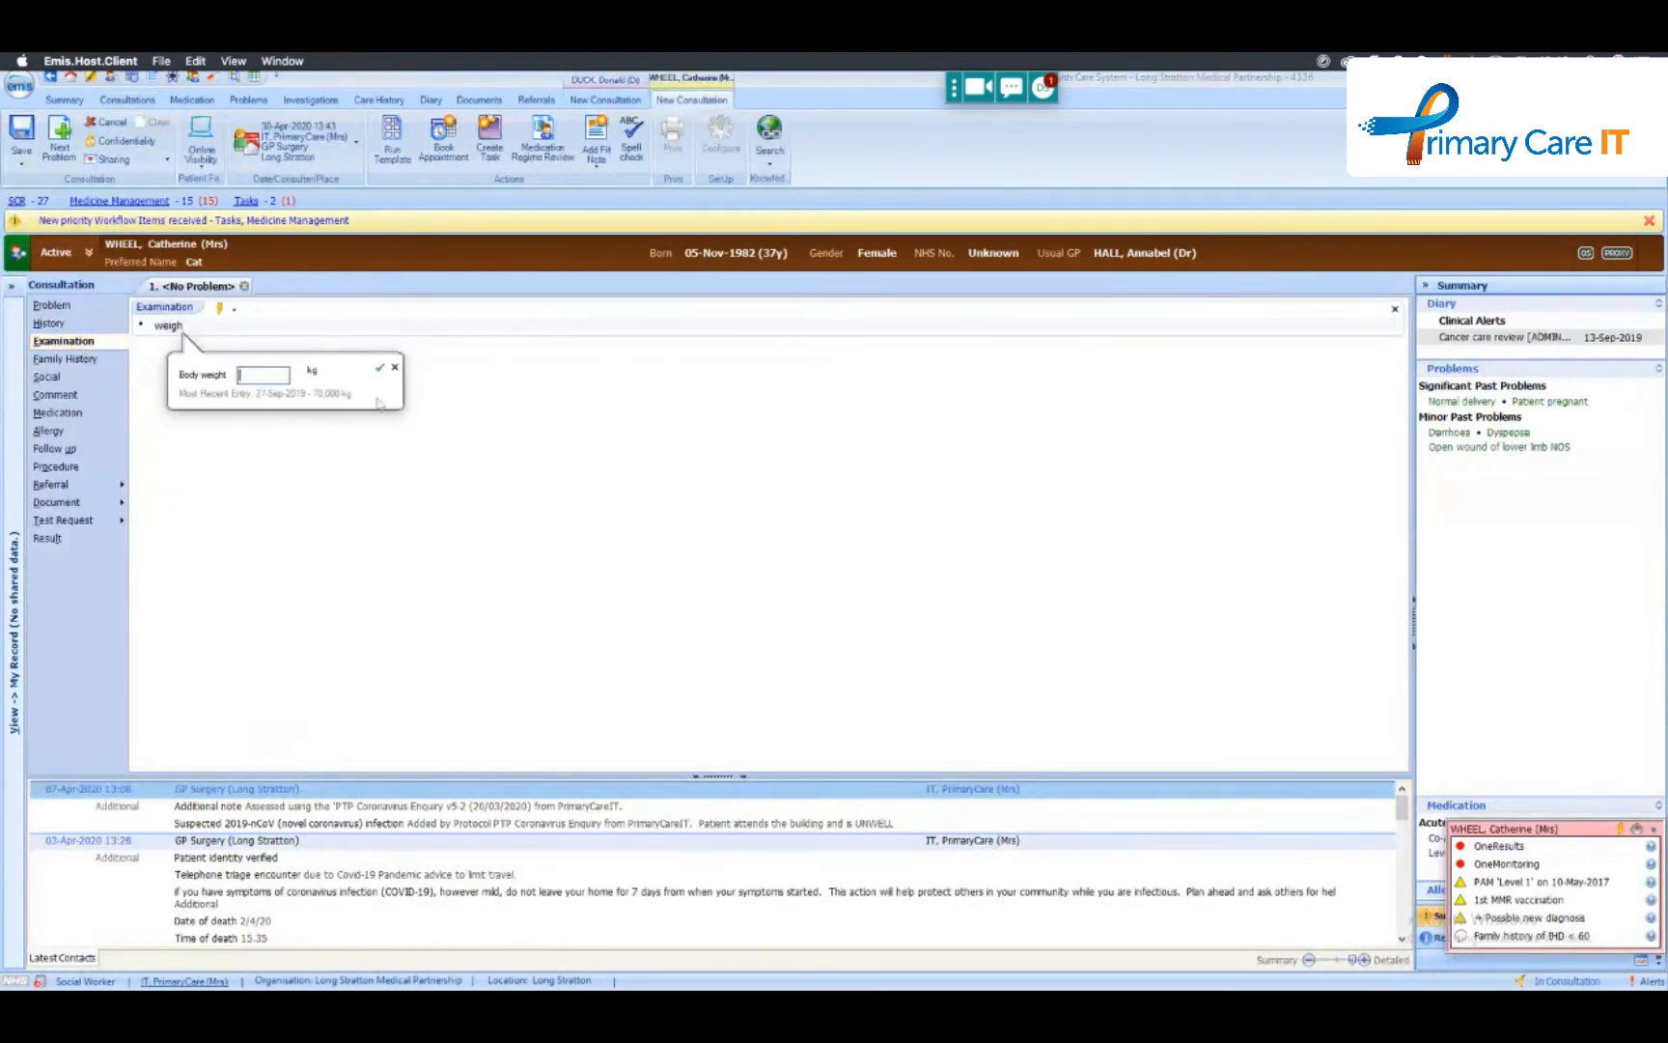
type("80")
key("Return")
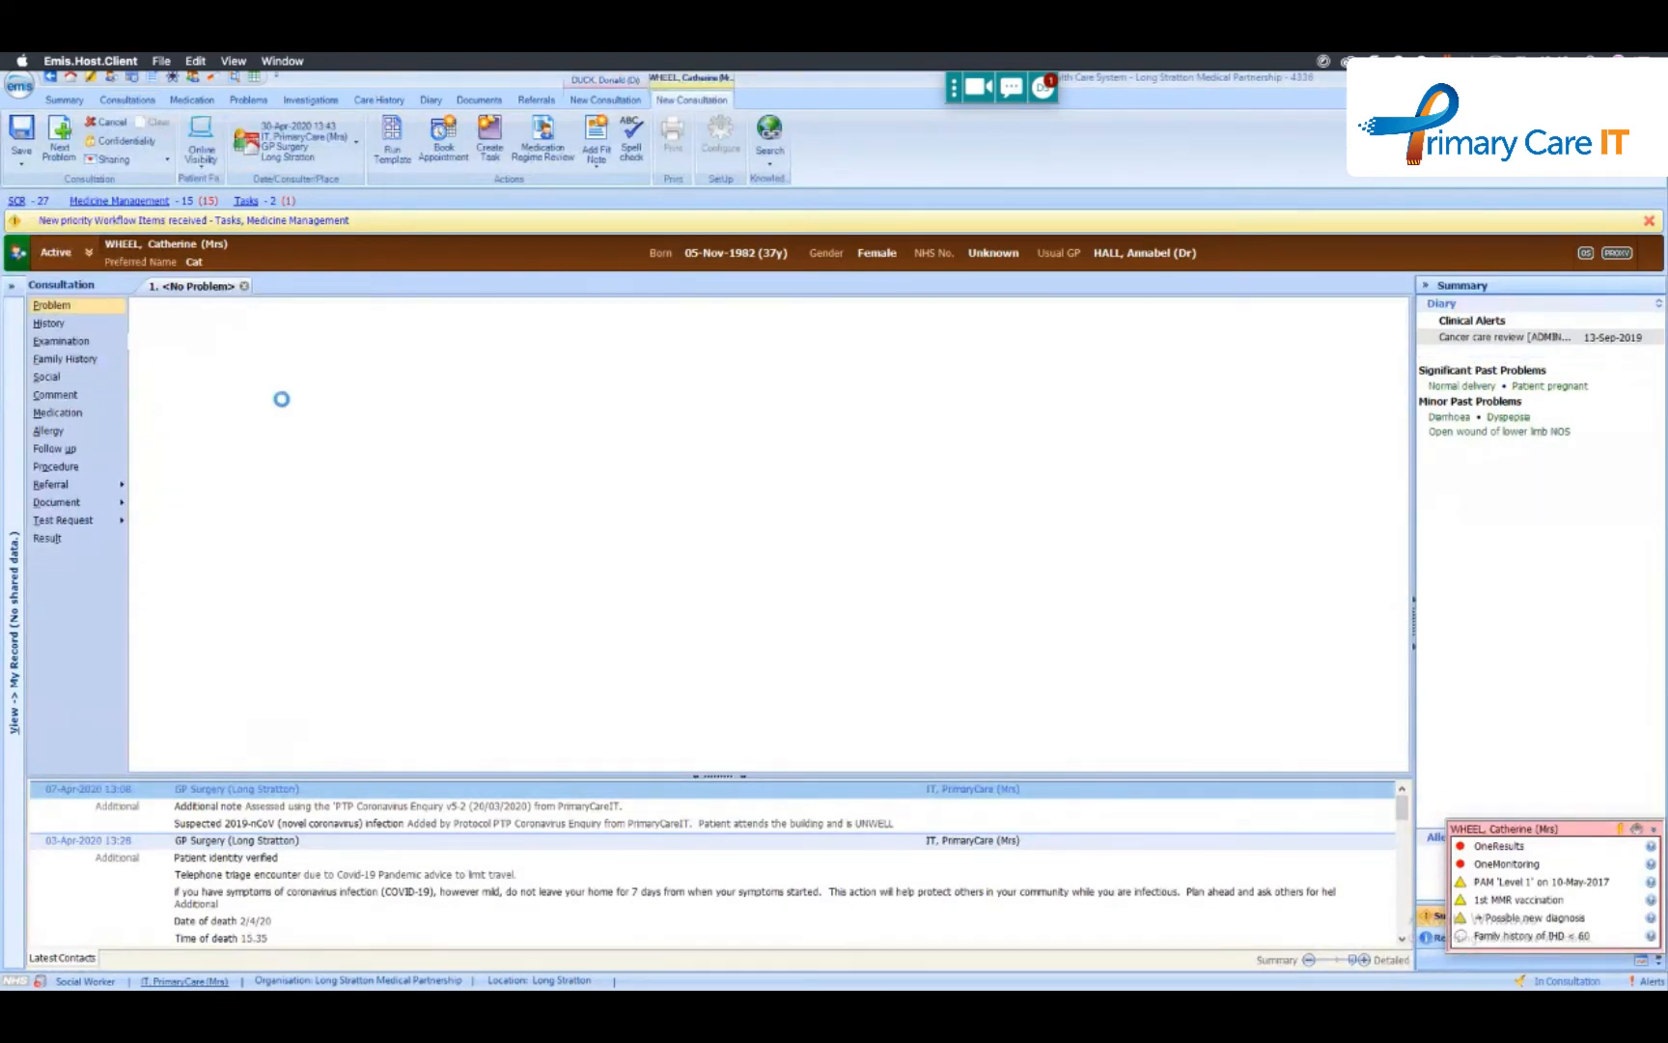
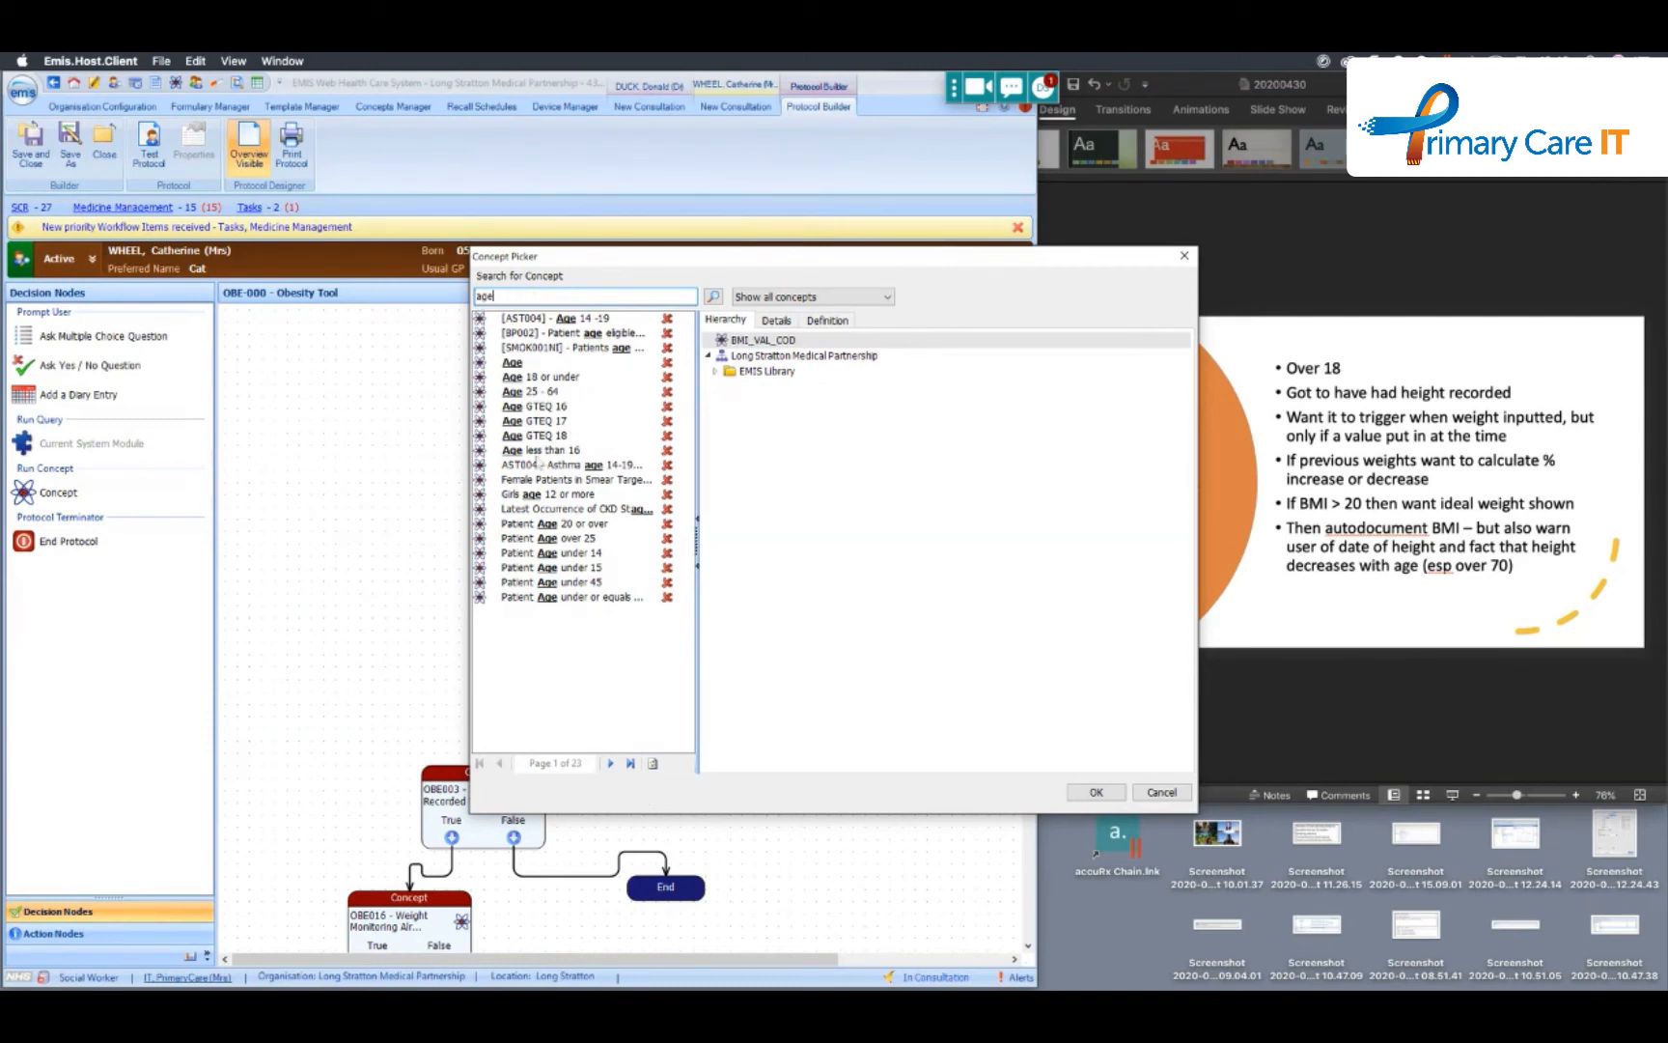
- Browse through several pages of the "age" concept results in the Concept Picker and cancel without choosing one
left_click(612, 763)
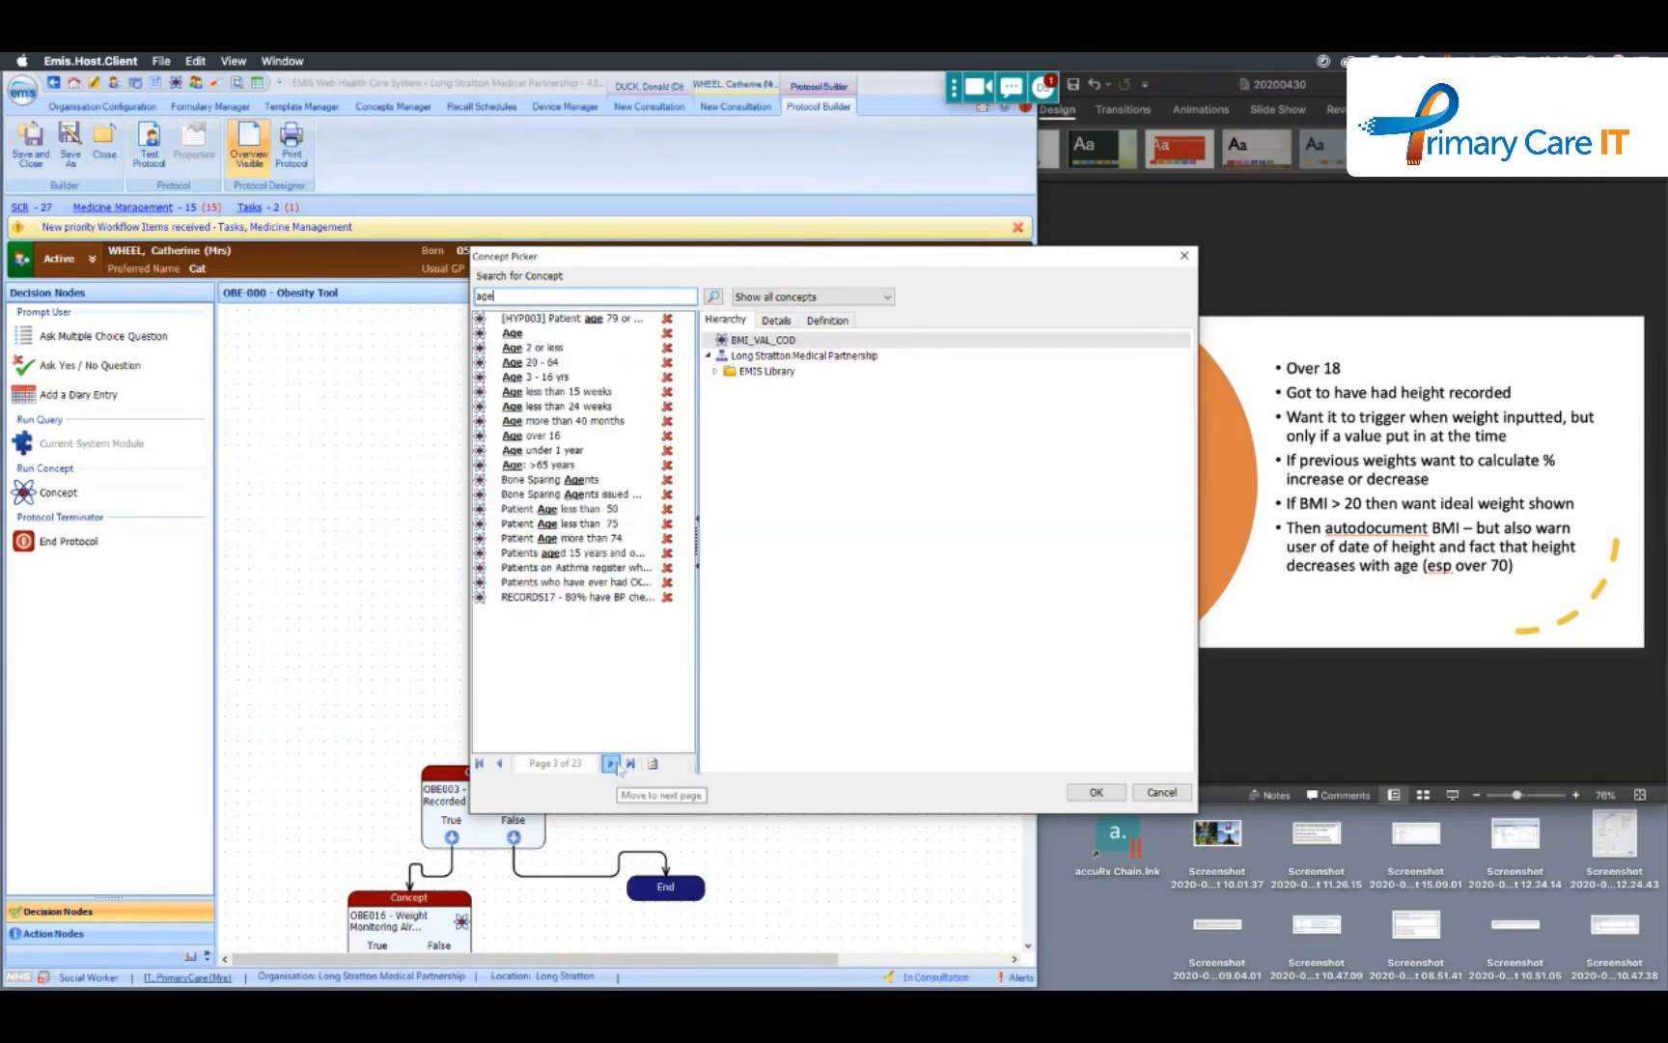
left_click(612, 764)
left_click(612, 763)
left_click(612, 764)
left_click(612, 764)
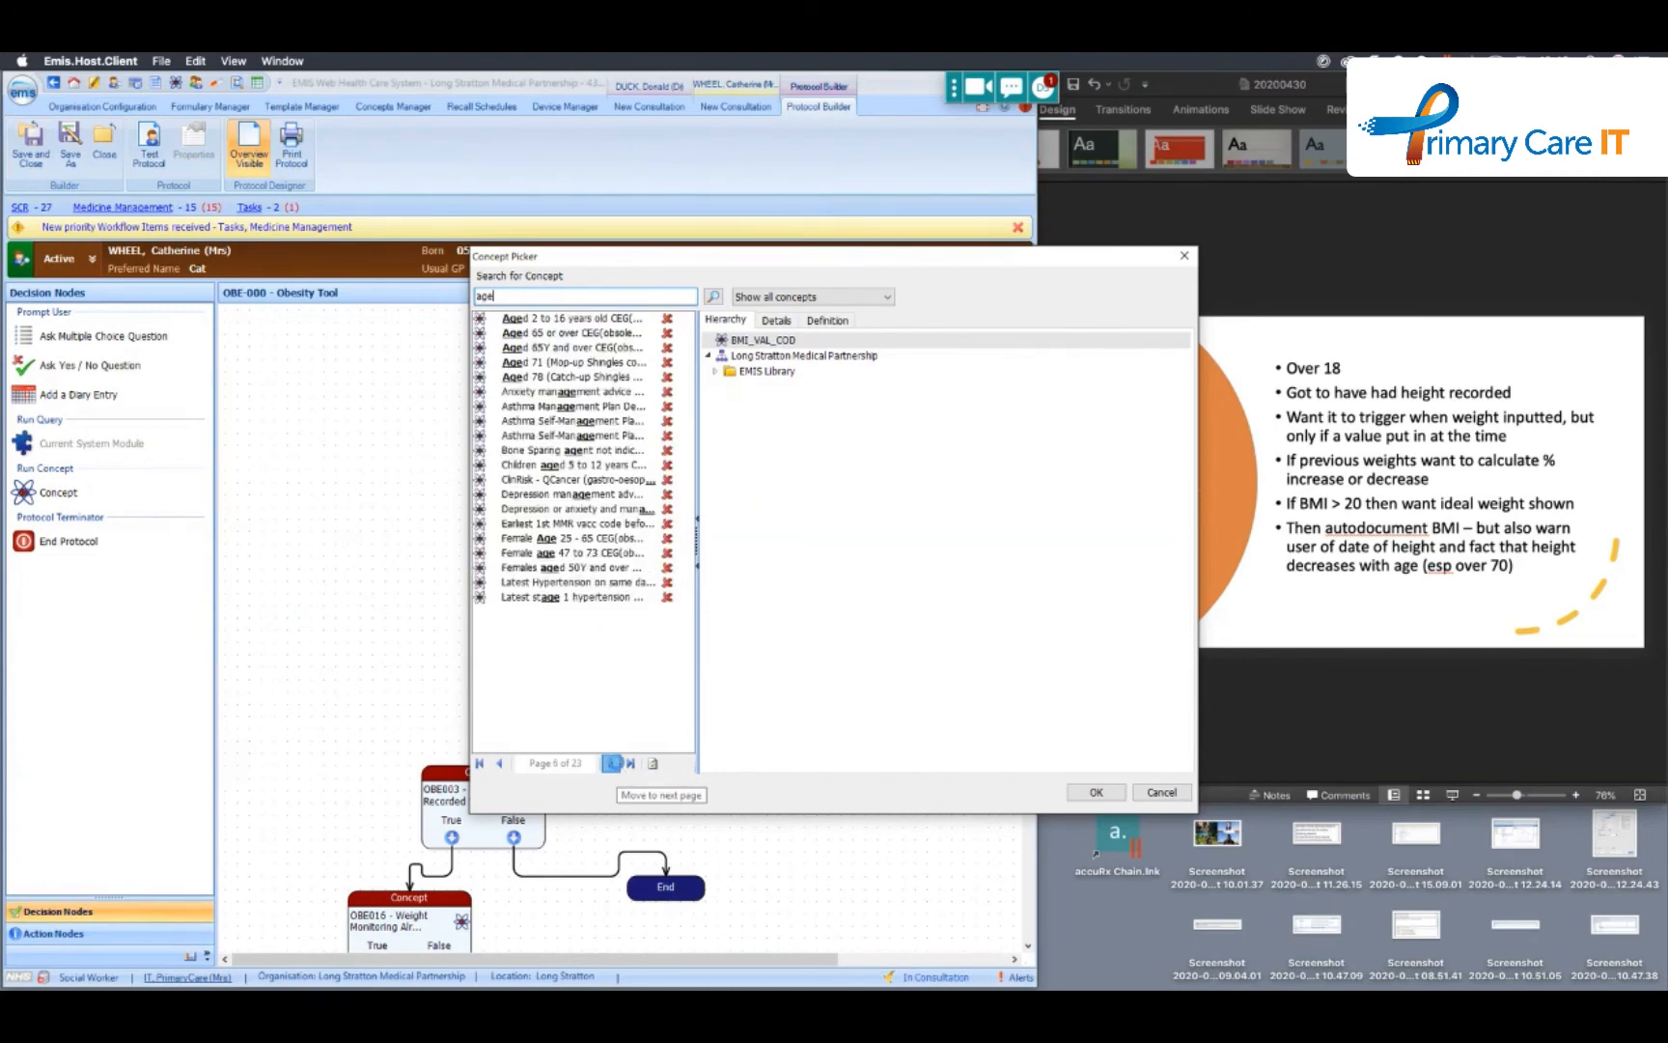
left_click(613, 764)
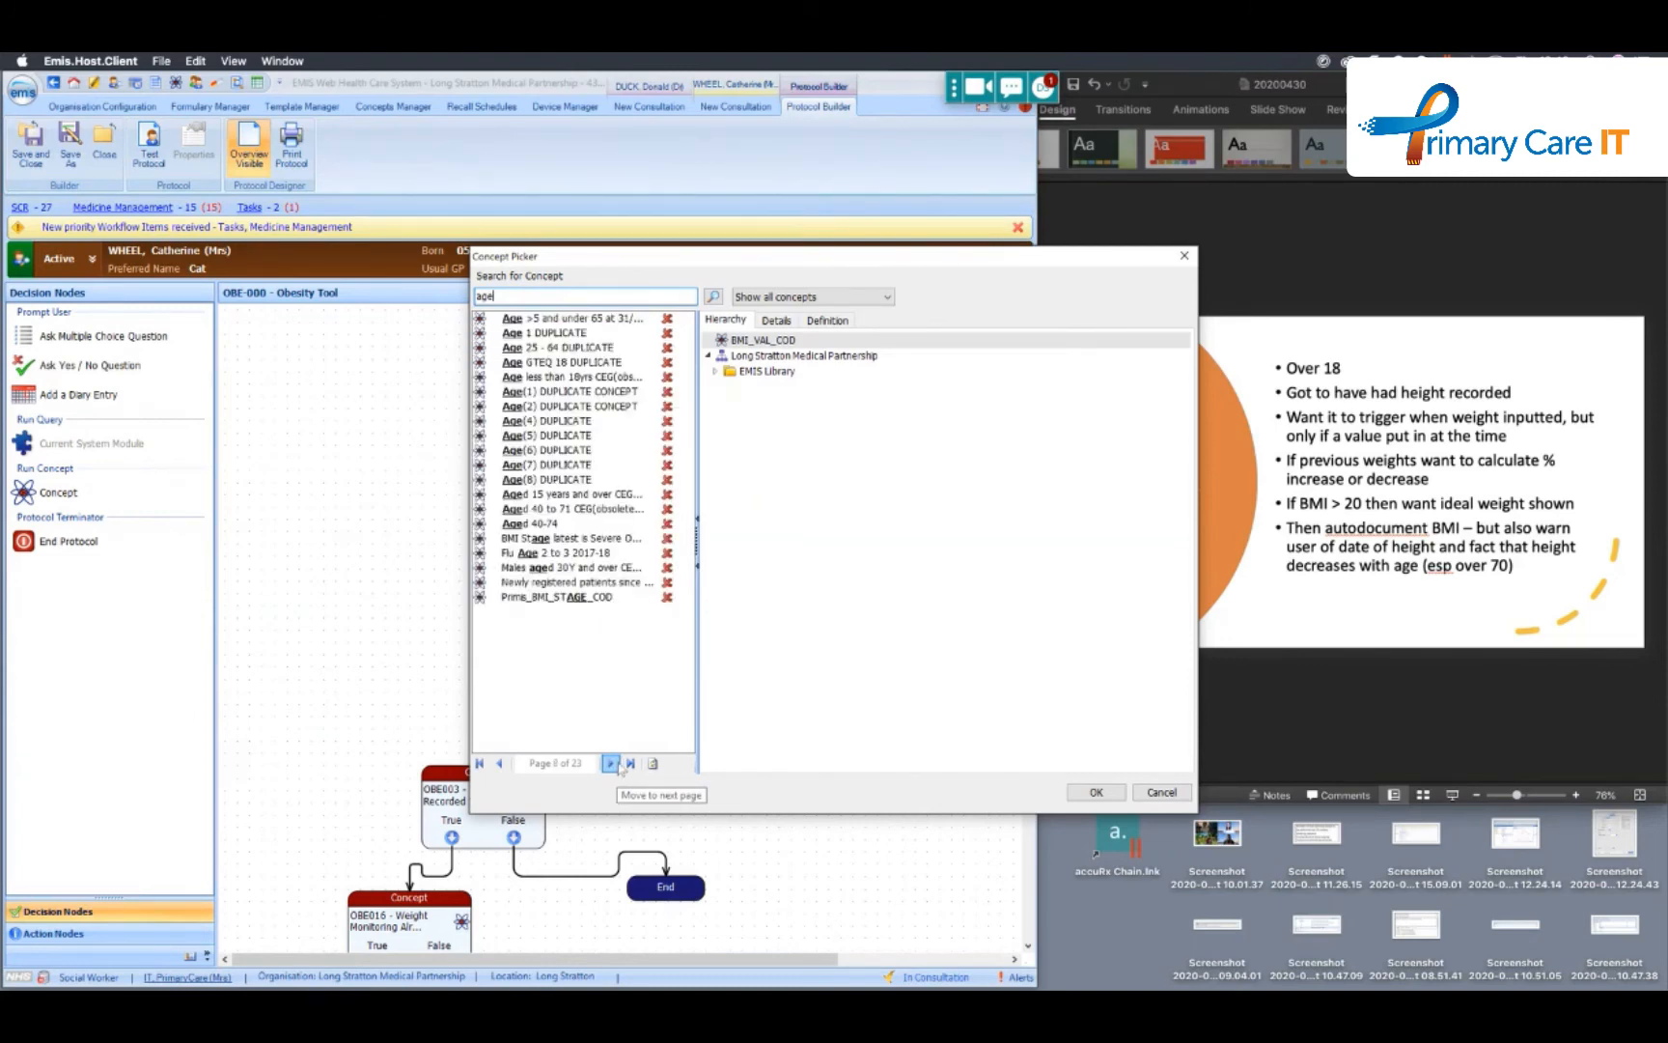
left_click(1184, 795)
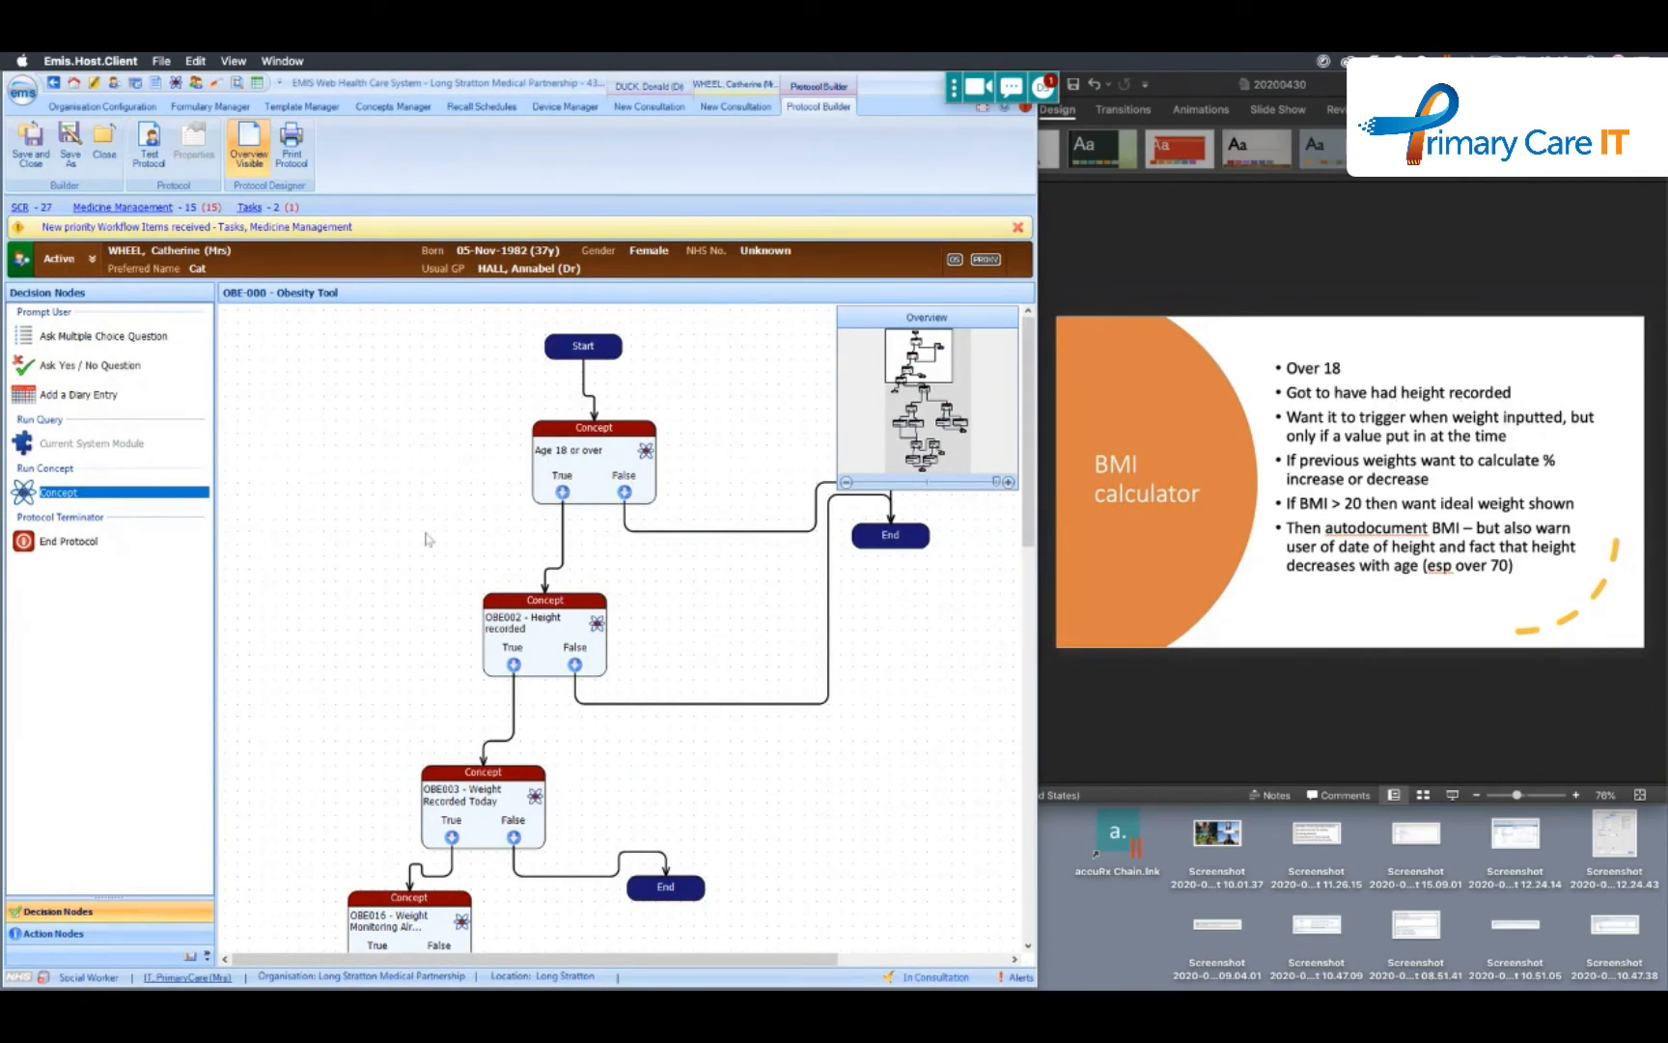
- Examine the Obesity Tool protocol flow from the OBE002 height check down to the BMI LT20 concepts and their coded data actions
left_click(570, 632)
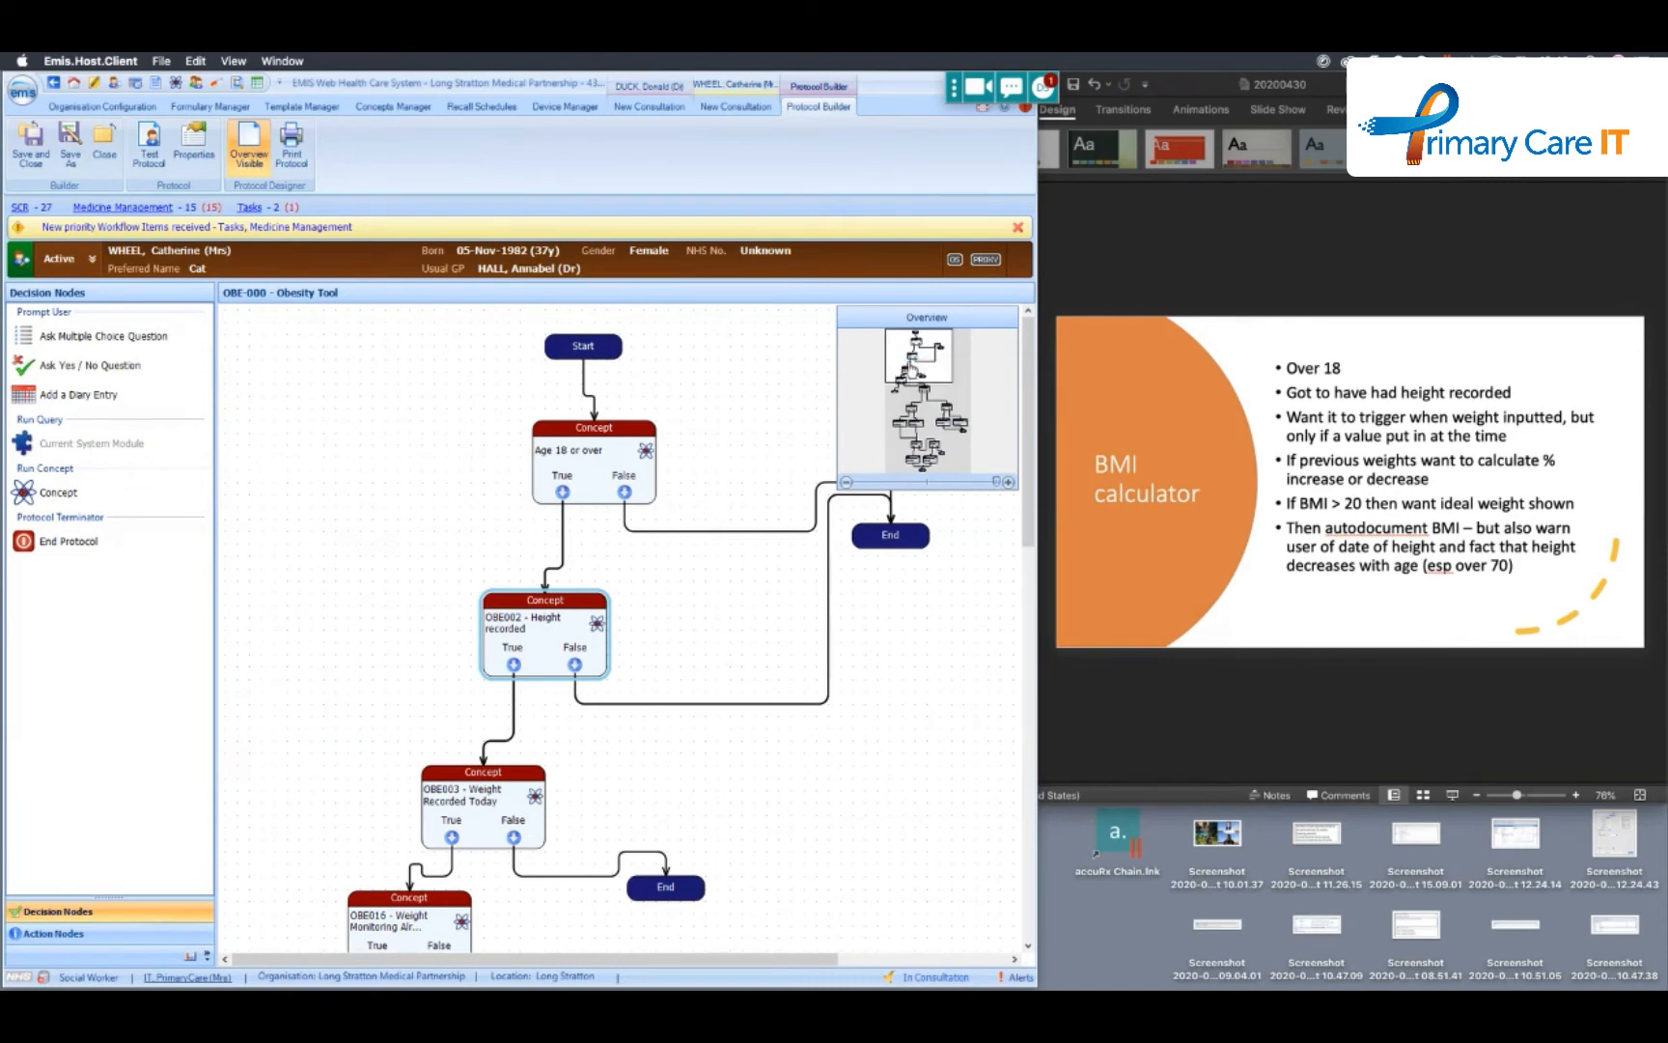
left_click_drag(916, 365, 913, 396)
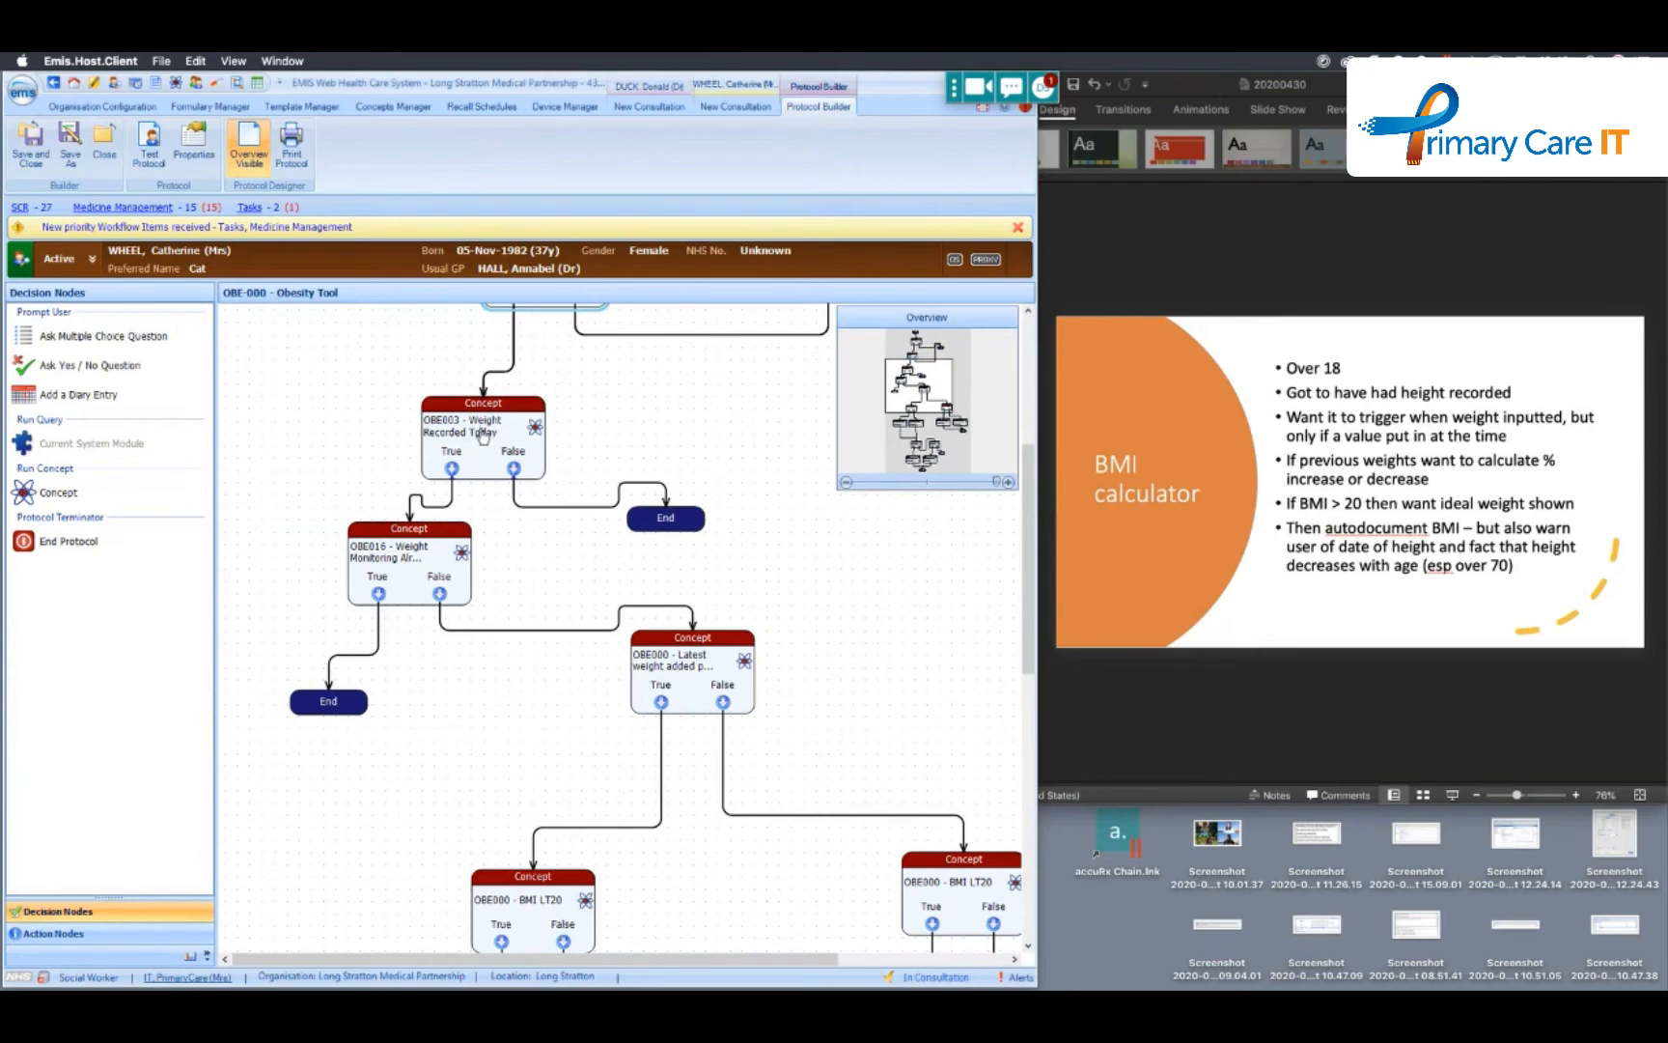
left_click_drag(908, 396, 911, 388)
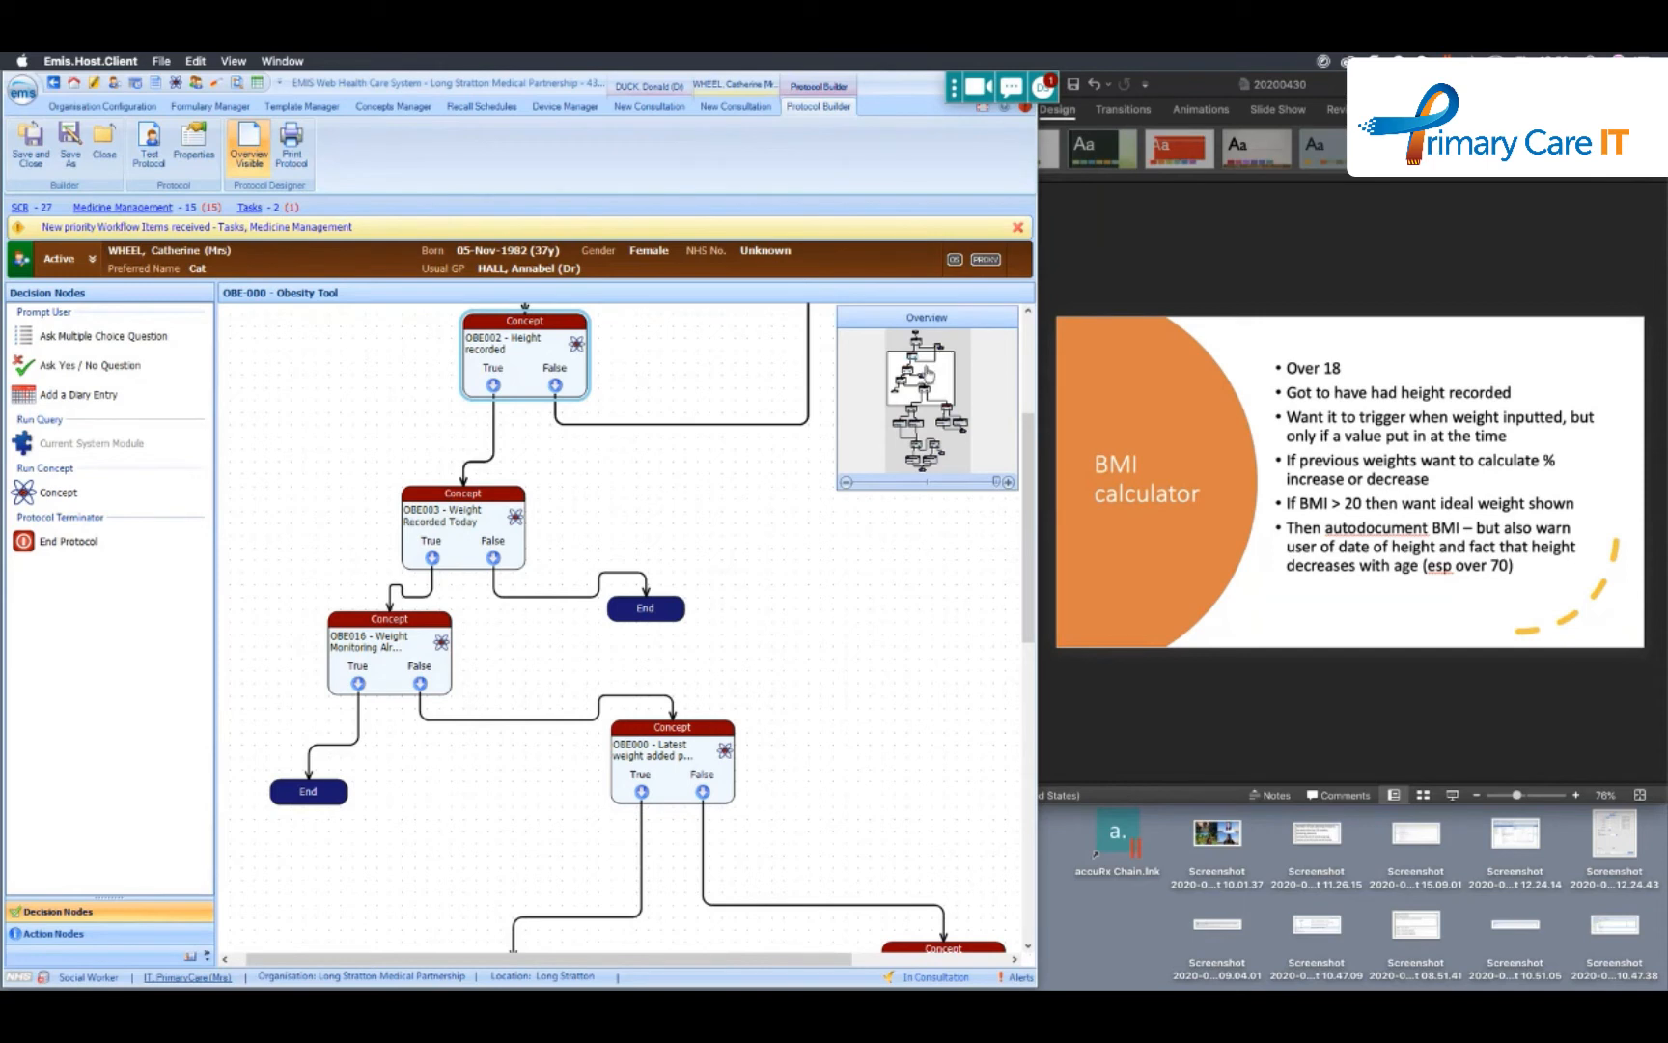
left_click_drag(927, 375, 928, 391)
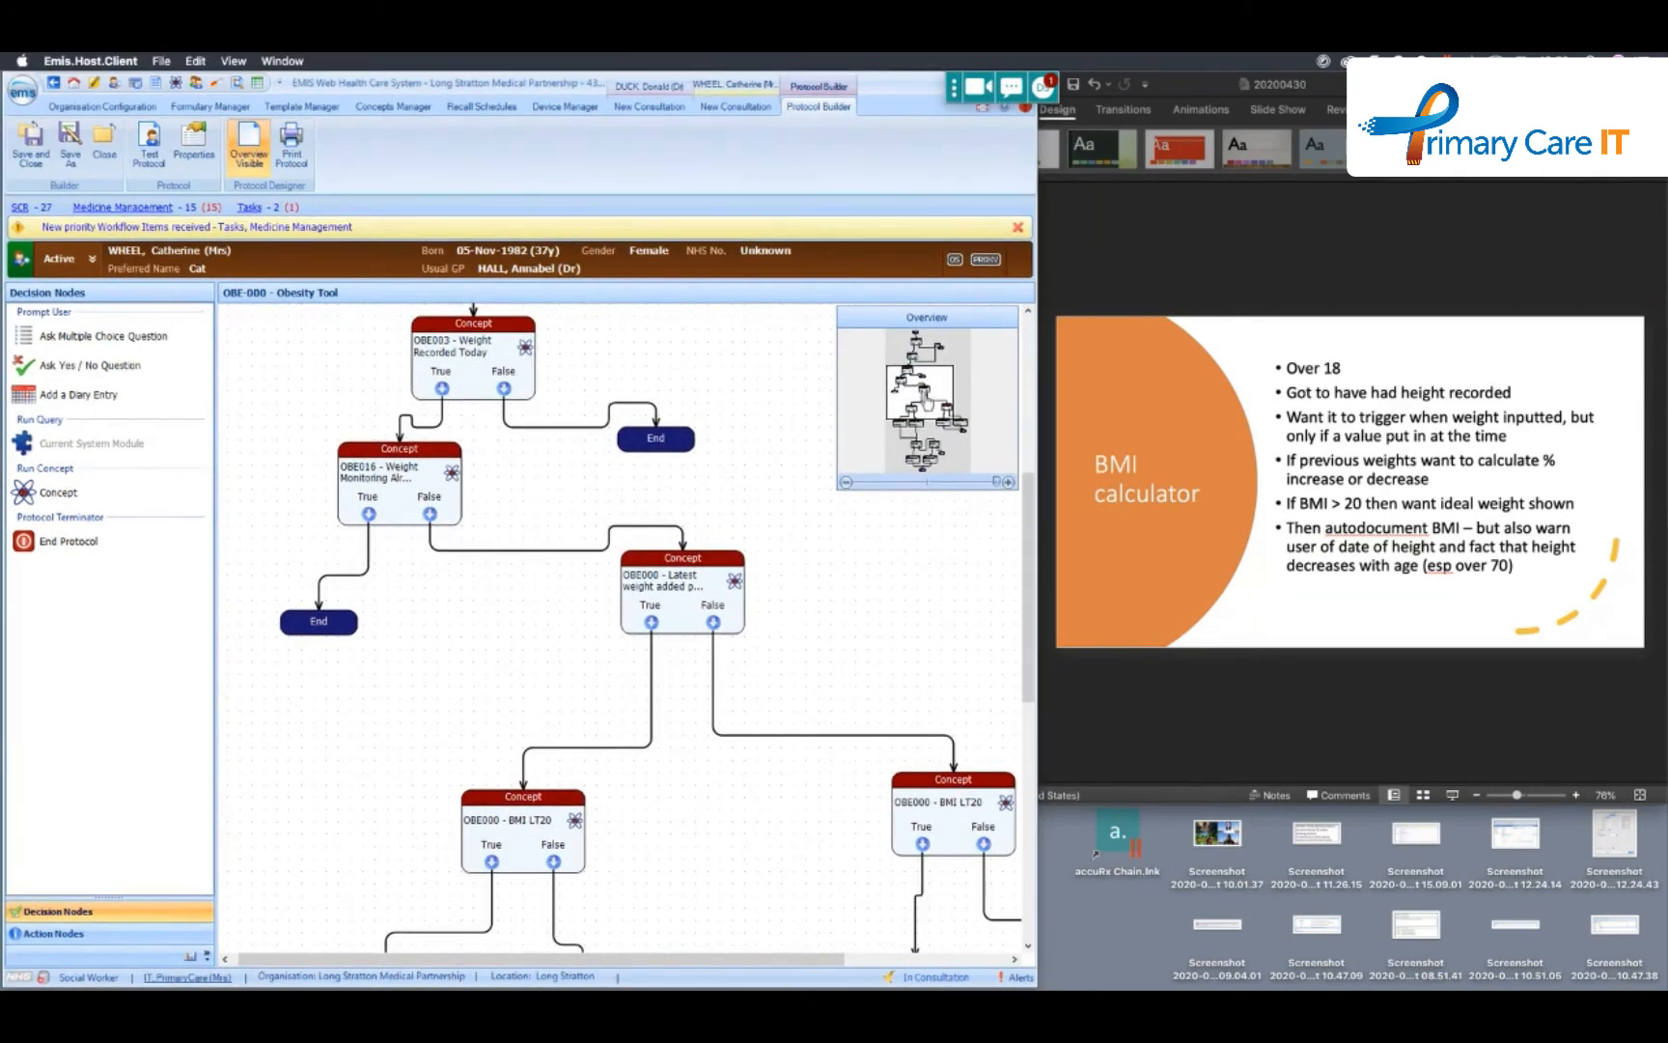
mouse_move(922, 394)
left_mouse_down()
mouse_move(931, 445)
mouse_move(894, 384)
left_mouse_up()
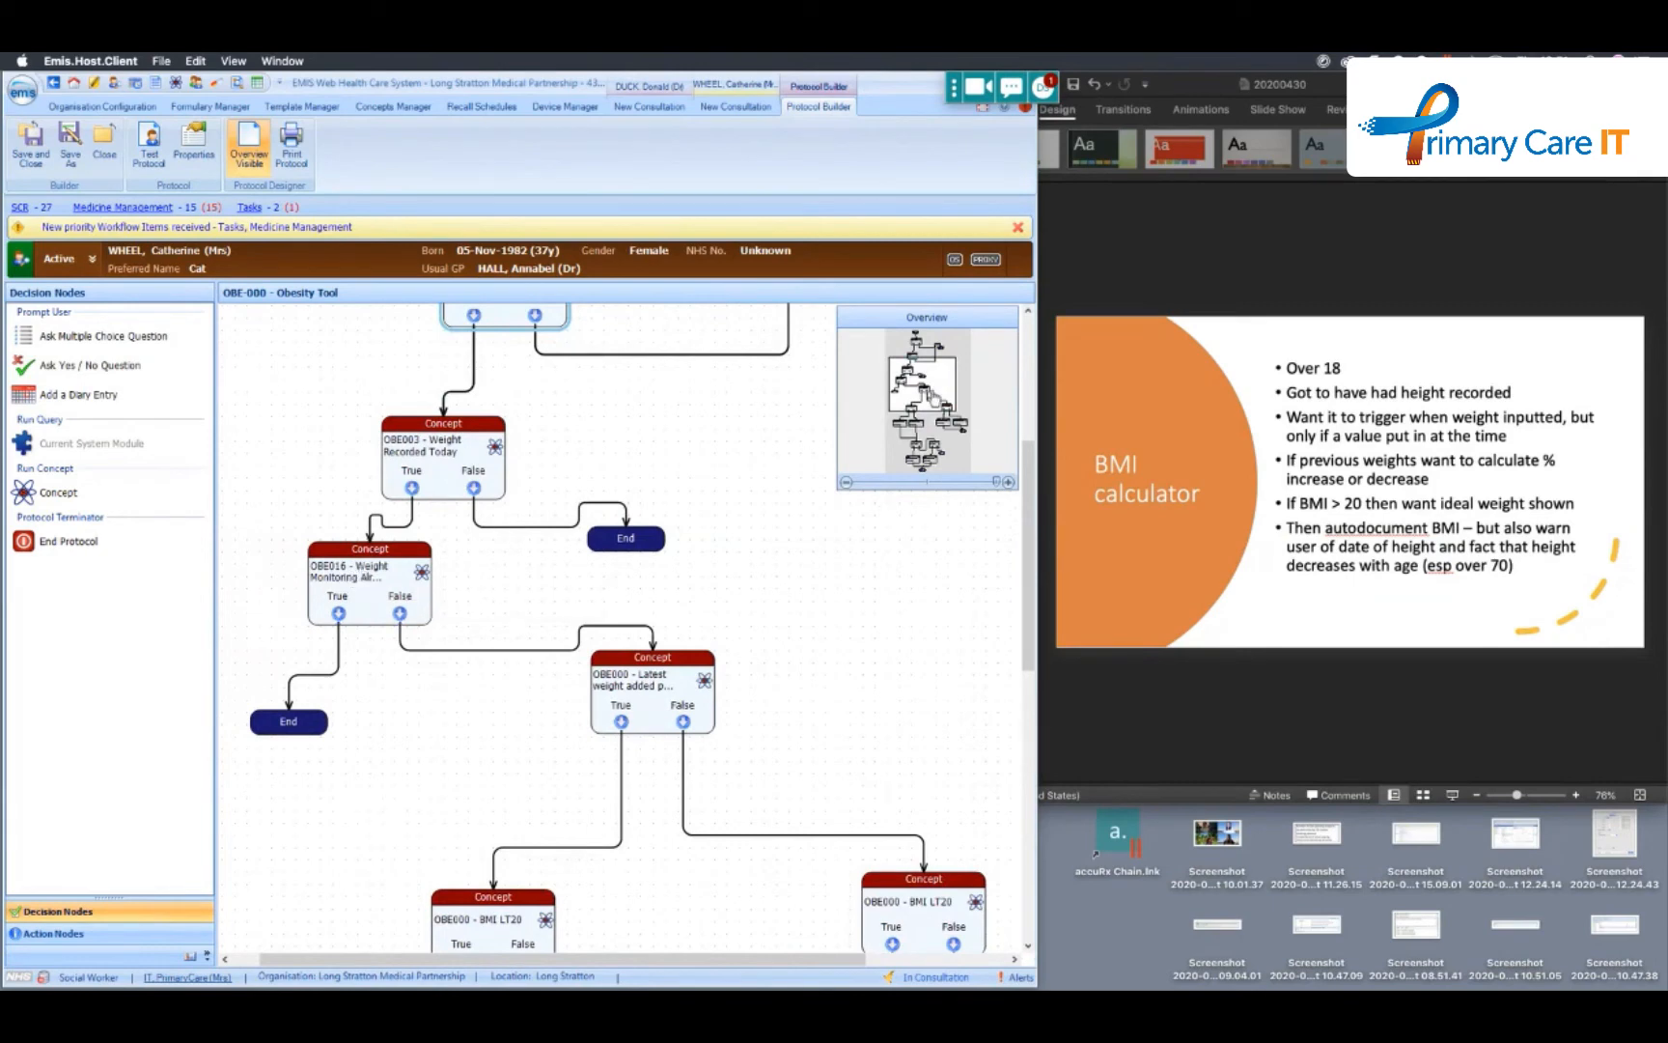
mouse_move(930, 398)
left_mouse_down()
mouse_move(947, 444)
mouse_move(919, 387)
left_mouse_up()
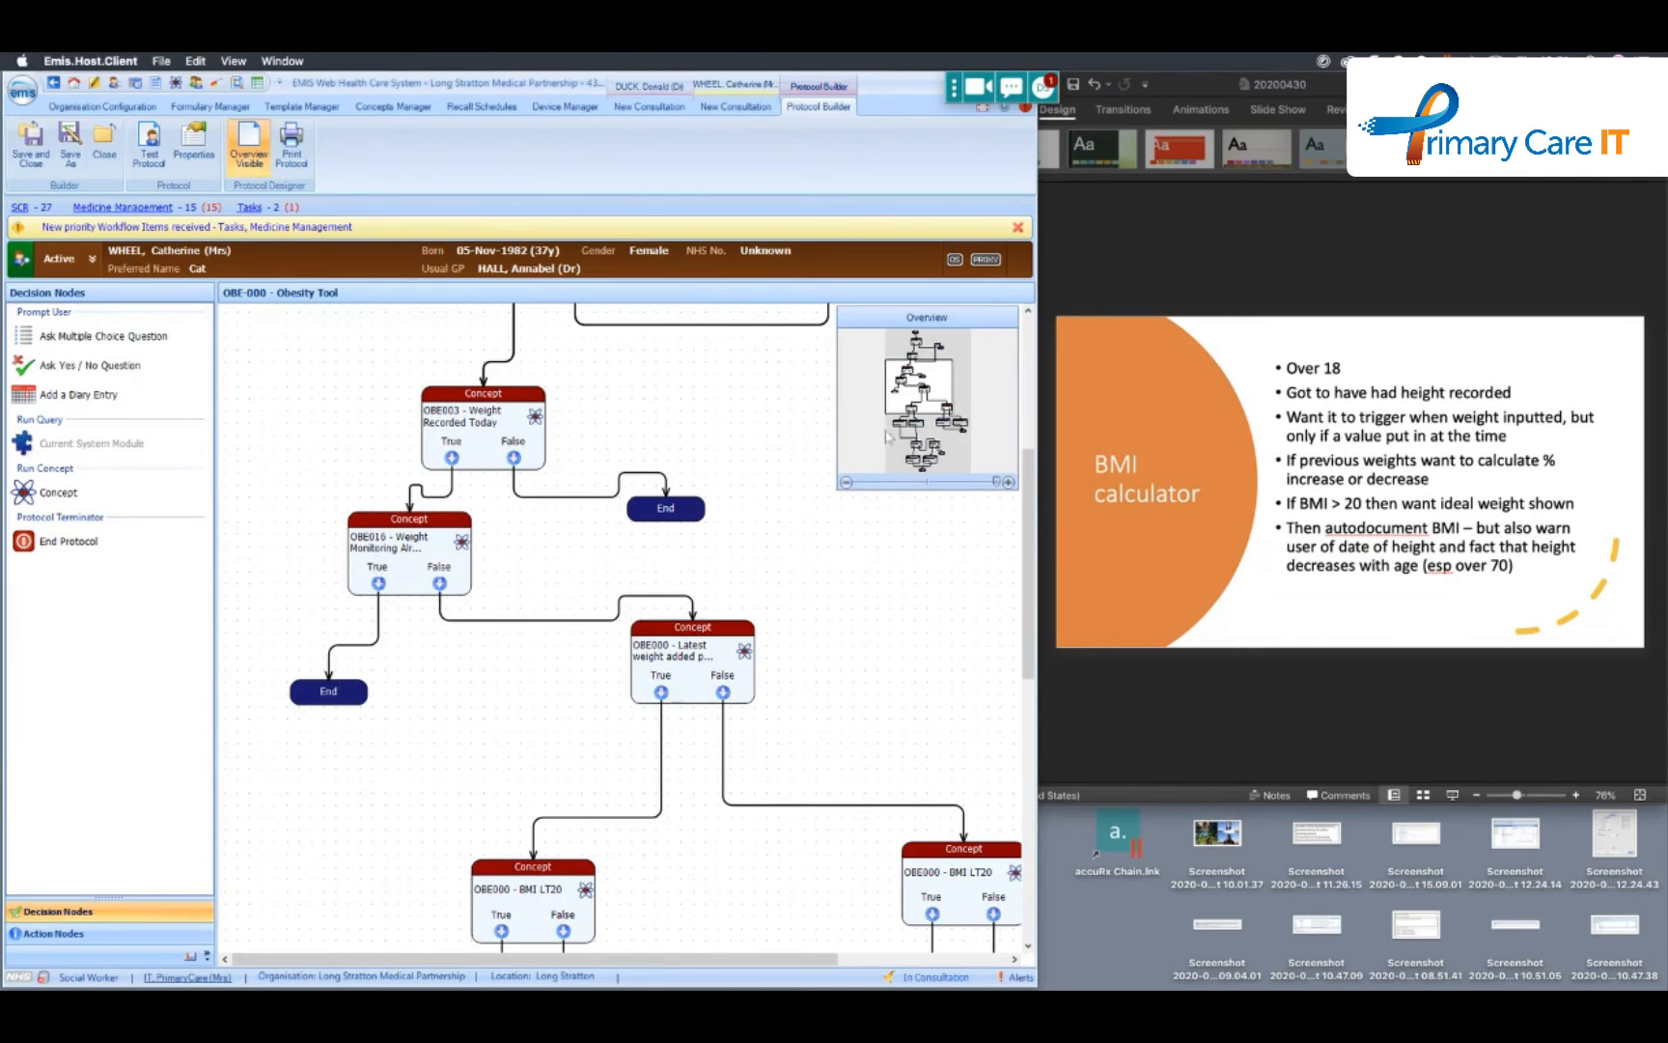
mouse_move(927, 400)
left_mouse_down()
mouse_move(925, 381)
mouse_move(932, 400)
left_mouse_up()
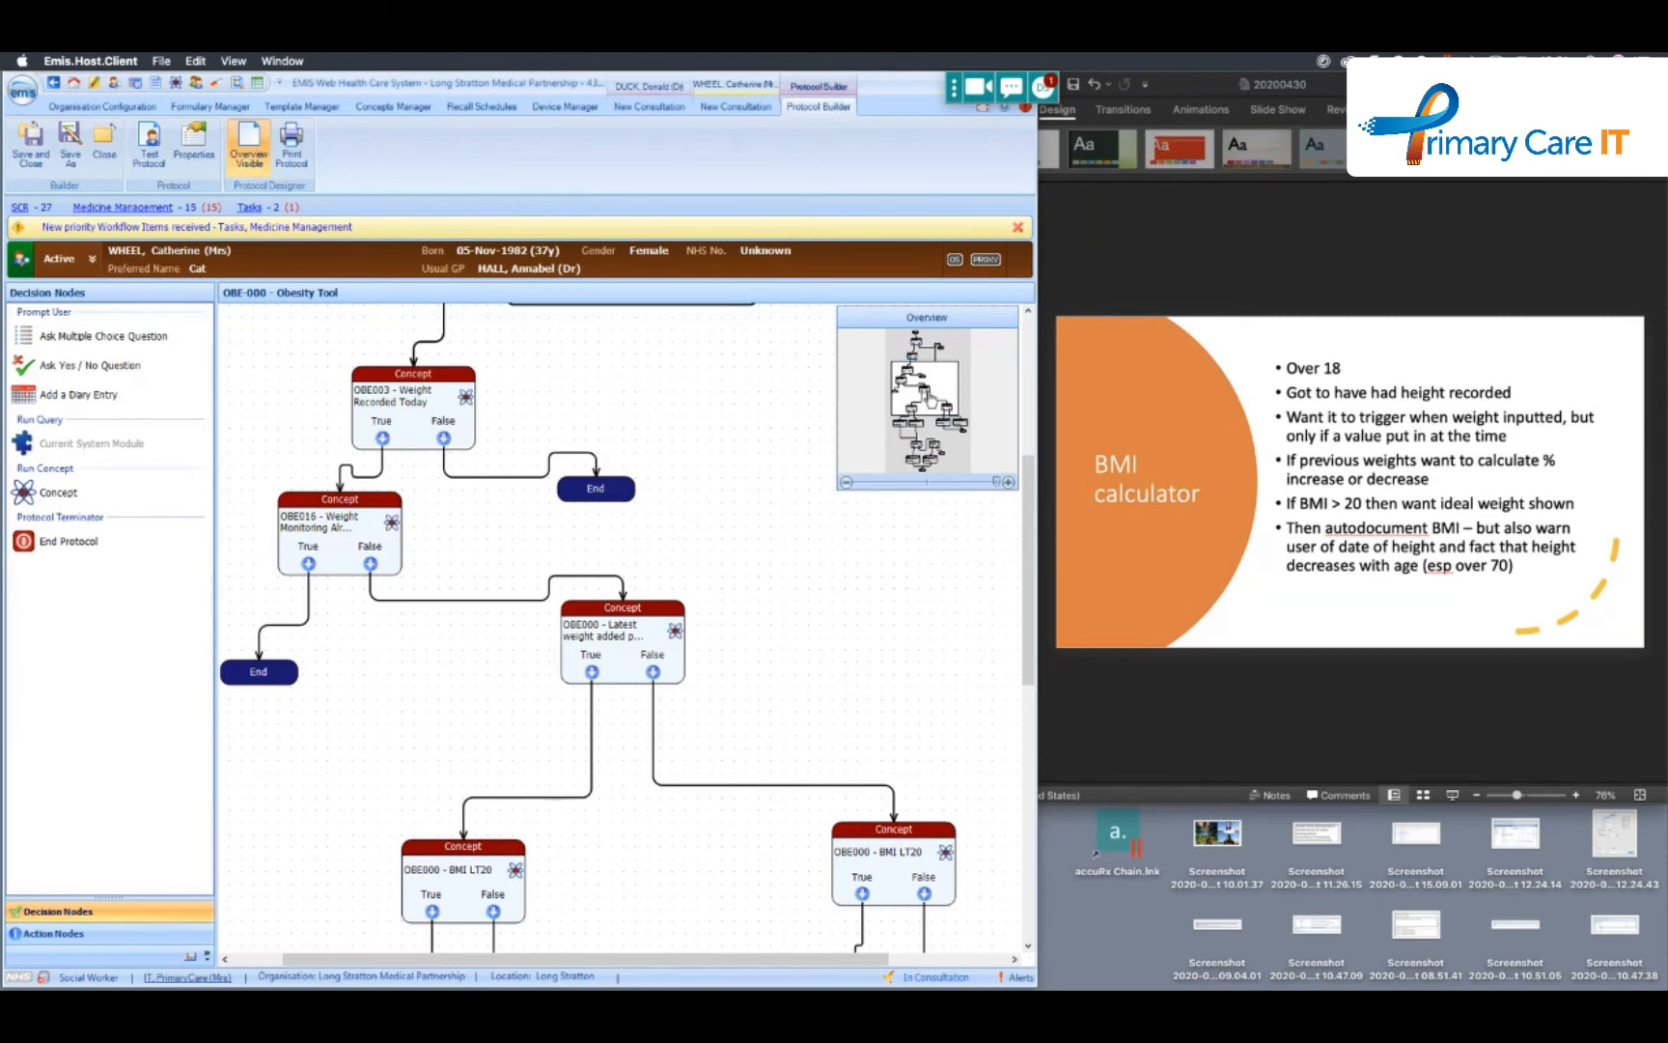
left_click_drag(932, 396, 936, 415)
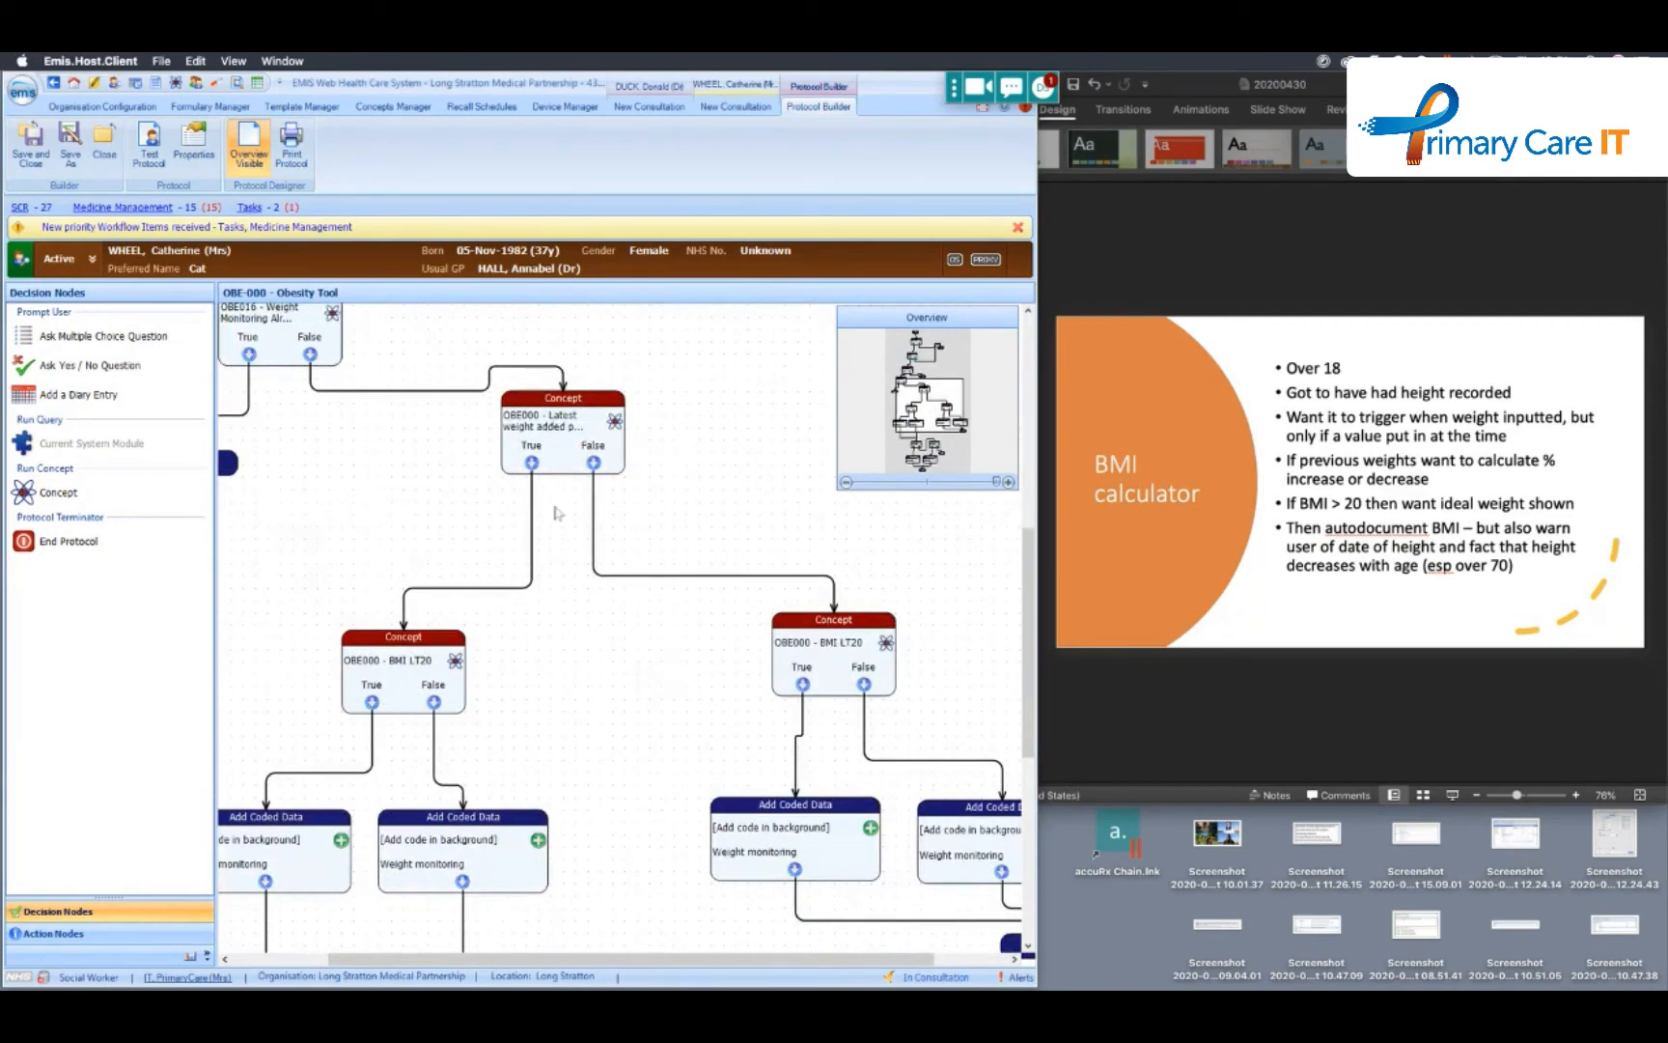
- Trace the True and False branches from the OBE000 latest weight concept down to the Weight monitoring actions
left_click(531, 524)
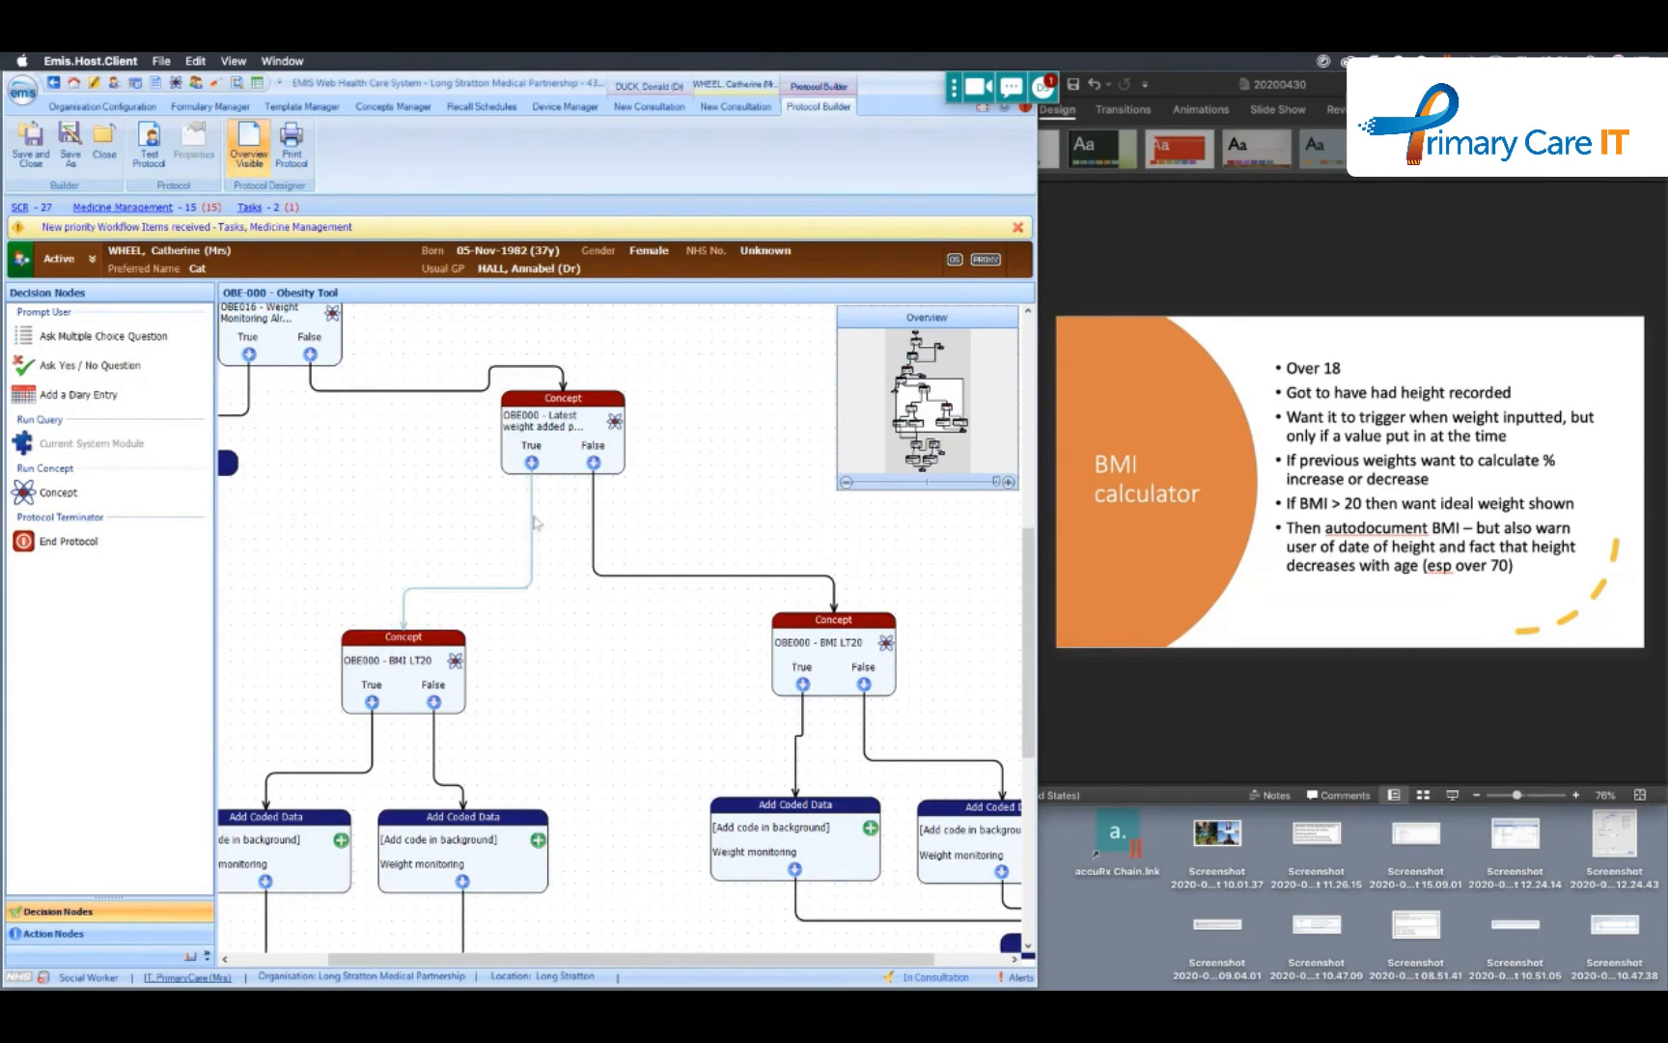
left_click(594, 521)
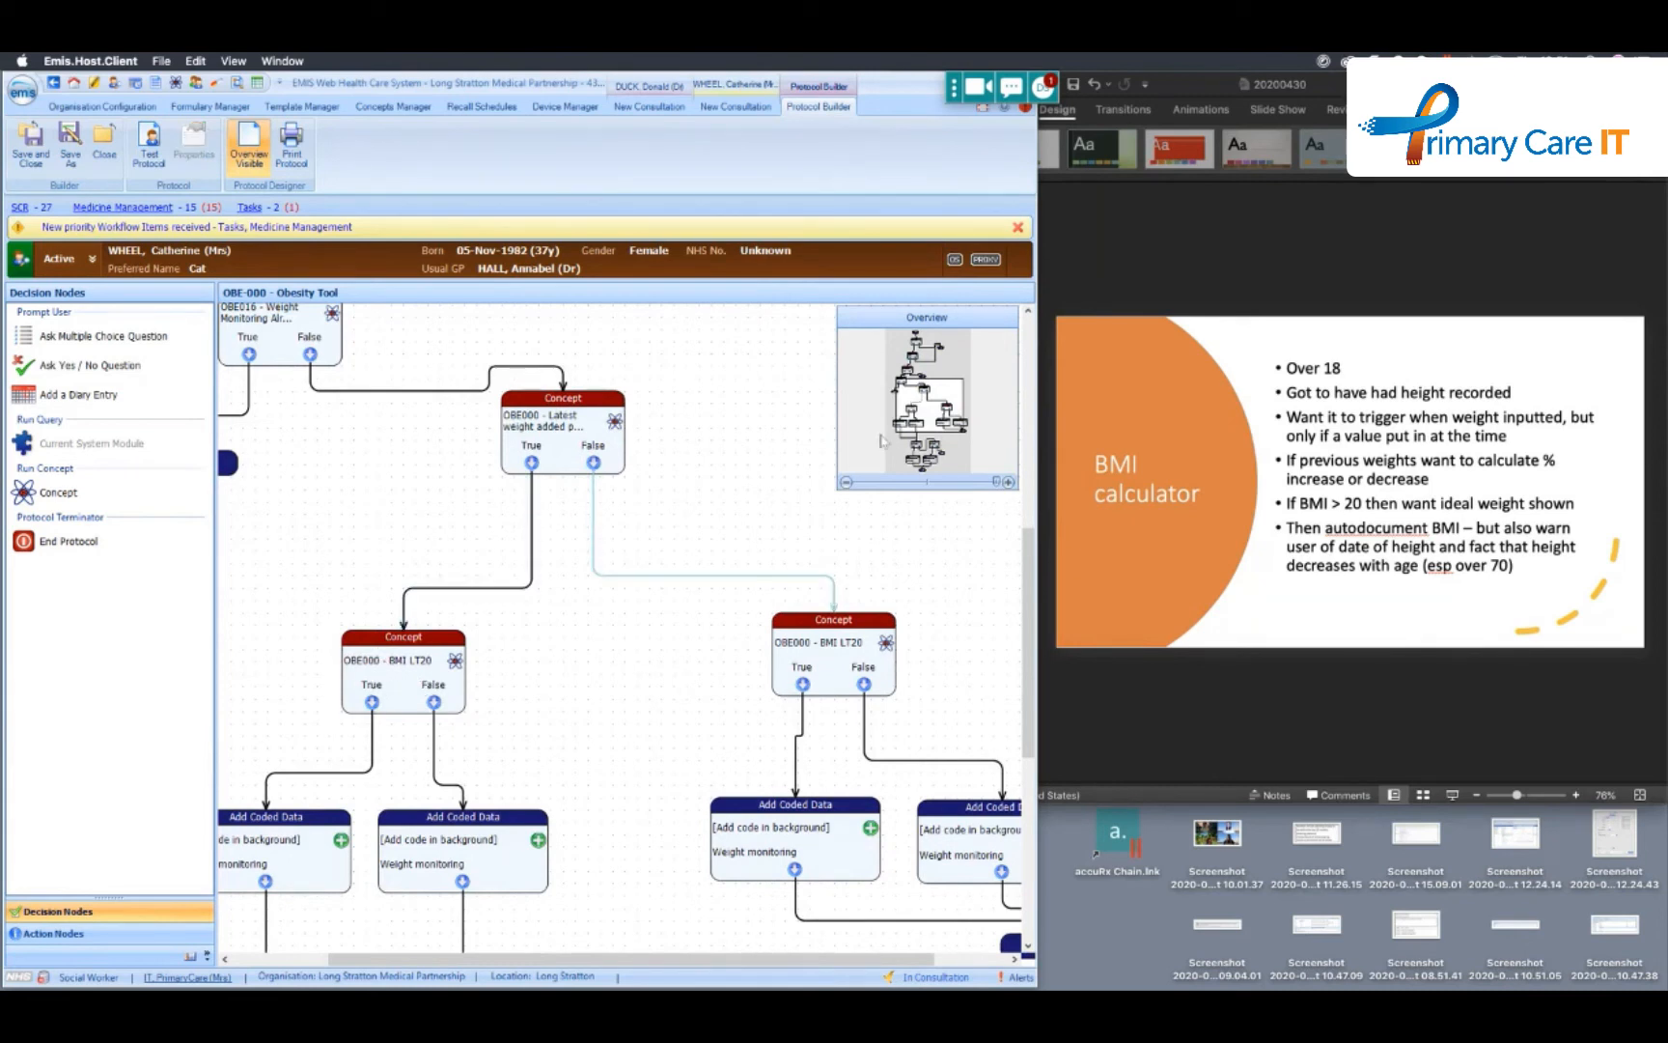
scroll(927, 420, "down", 2)
scroll(929, 422, "down", 2)
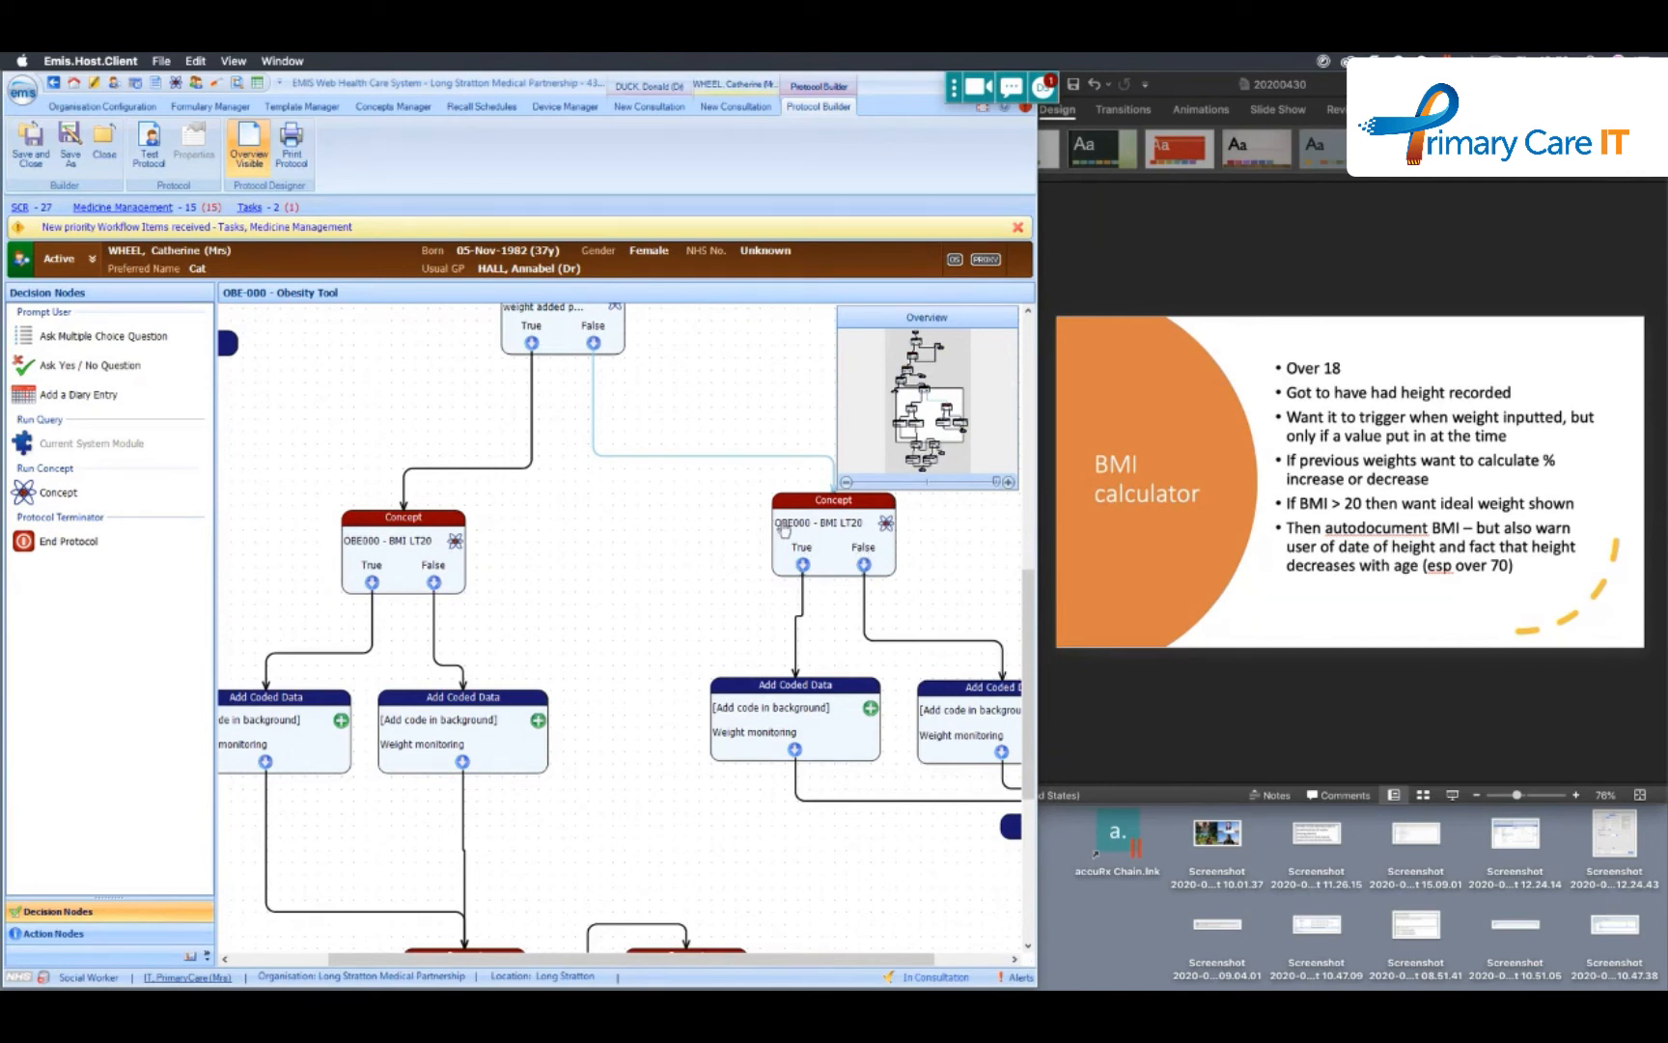
- Inspect the associated text of the Weight monitoring action on the first BMI LT20 concept's False branch, then cancel its dialog
double_click(466, 750)
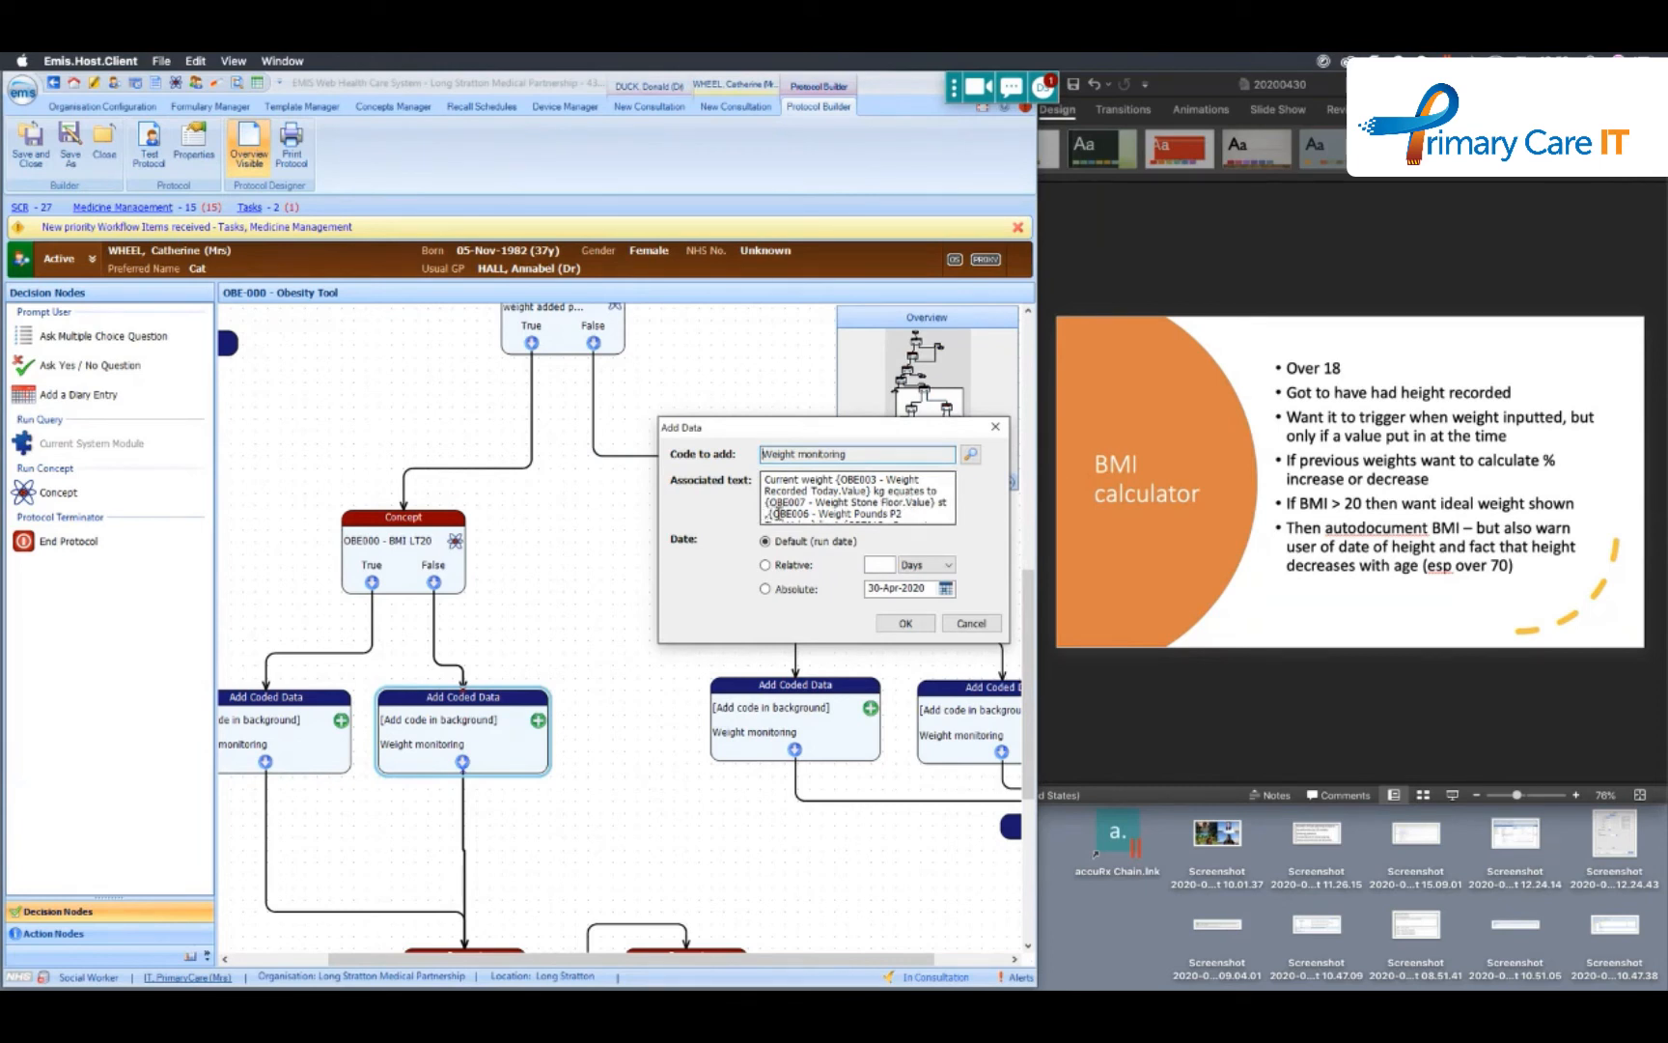
left_click_drag(882, 514, 893, 514)
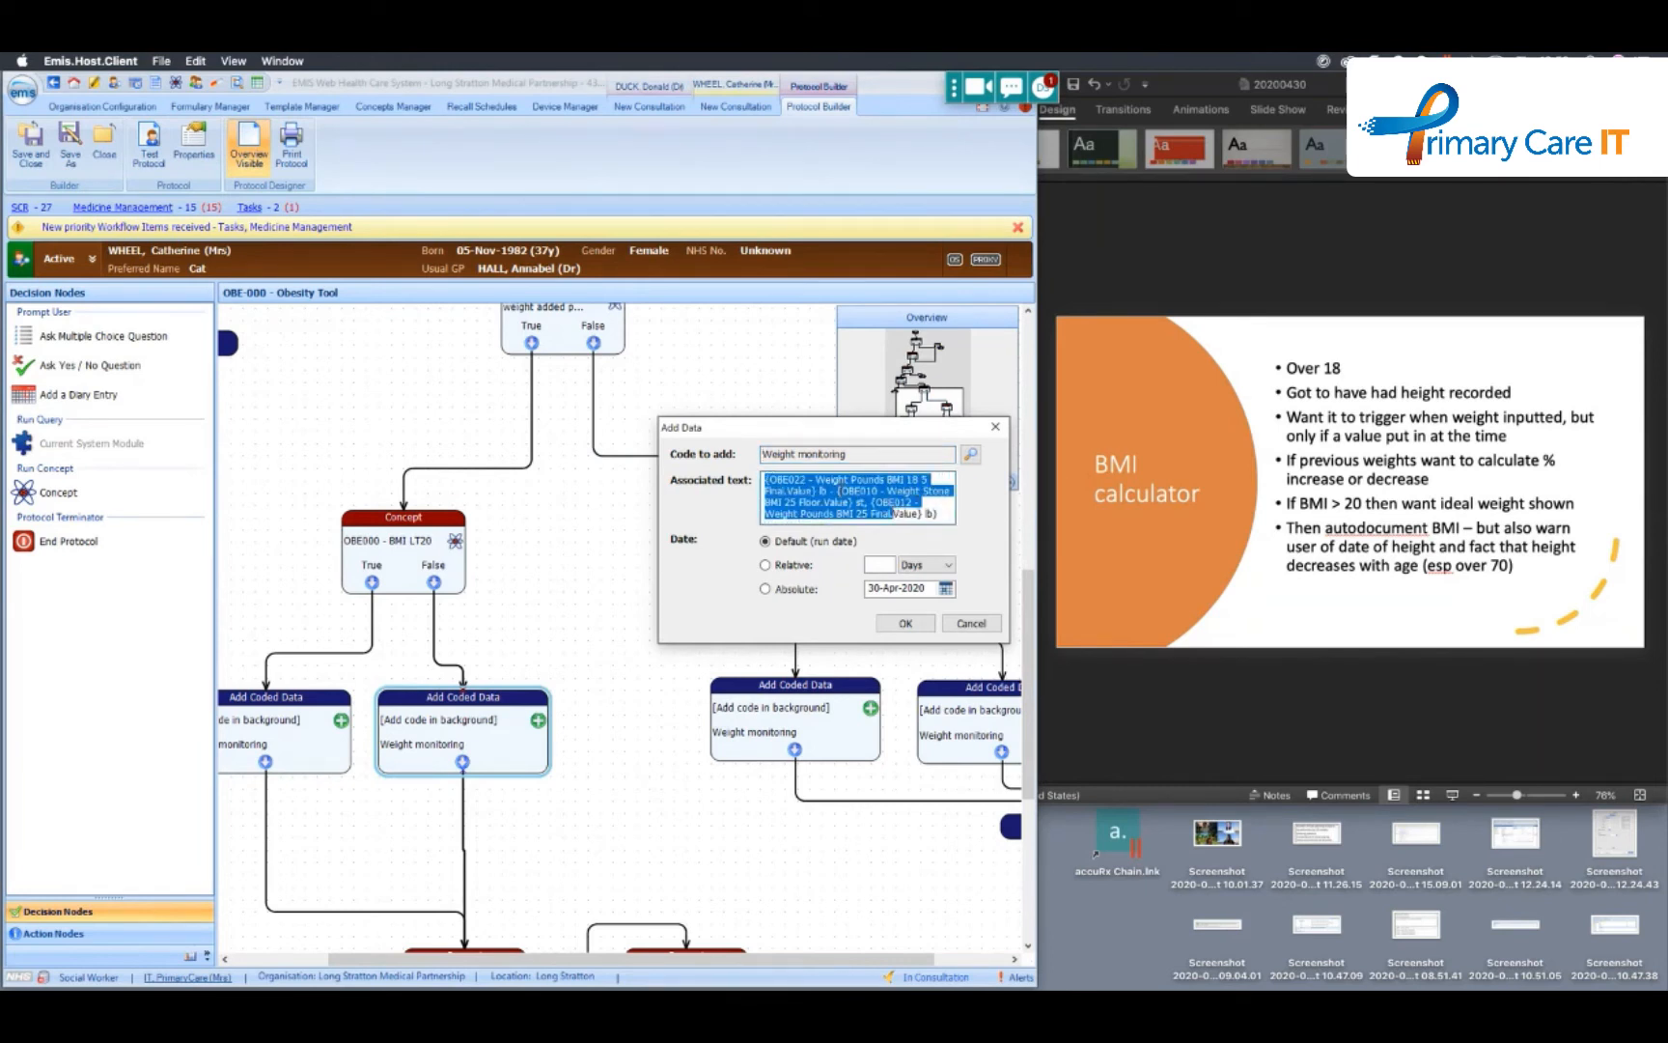
left_click(928, 503)
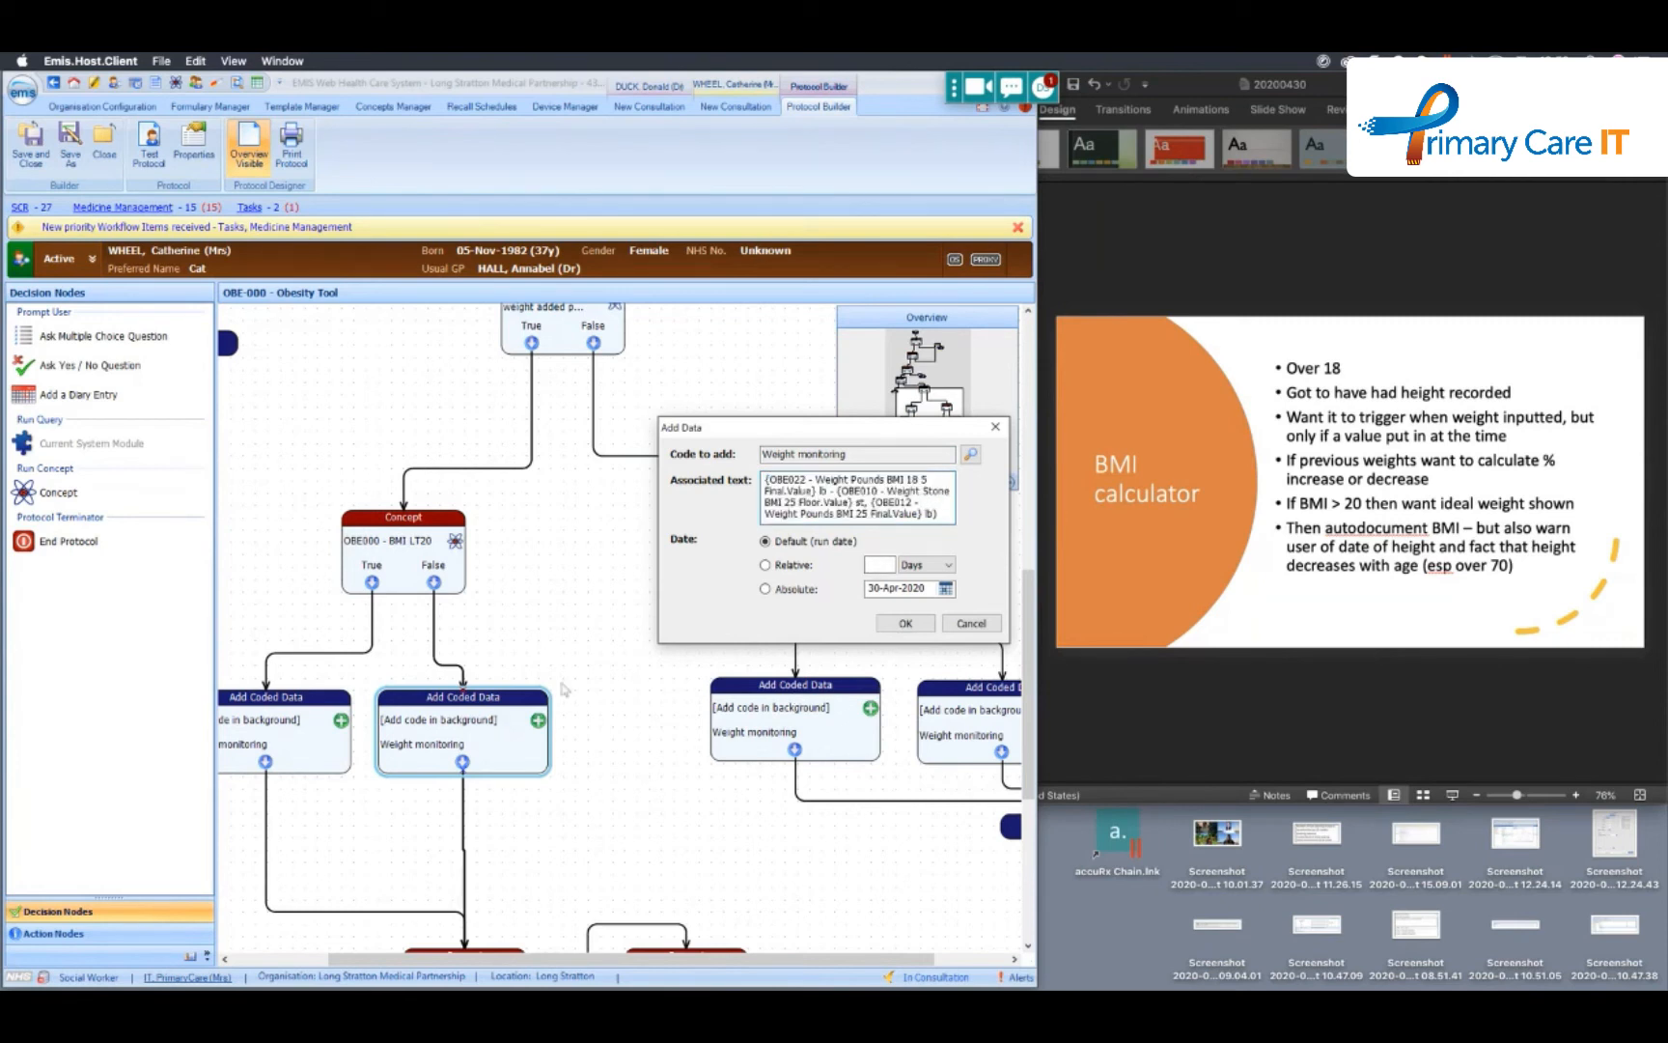
left_click(970, 624)
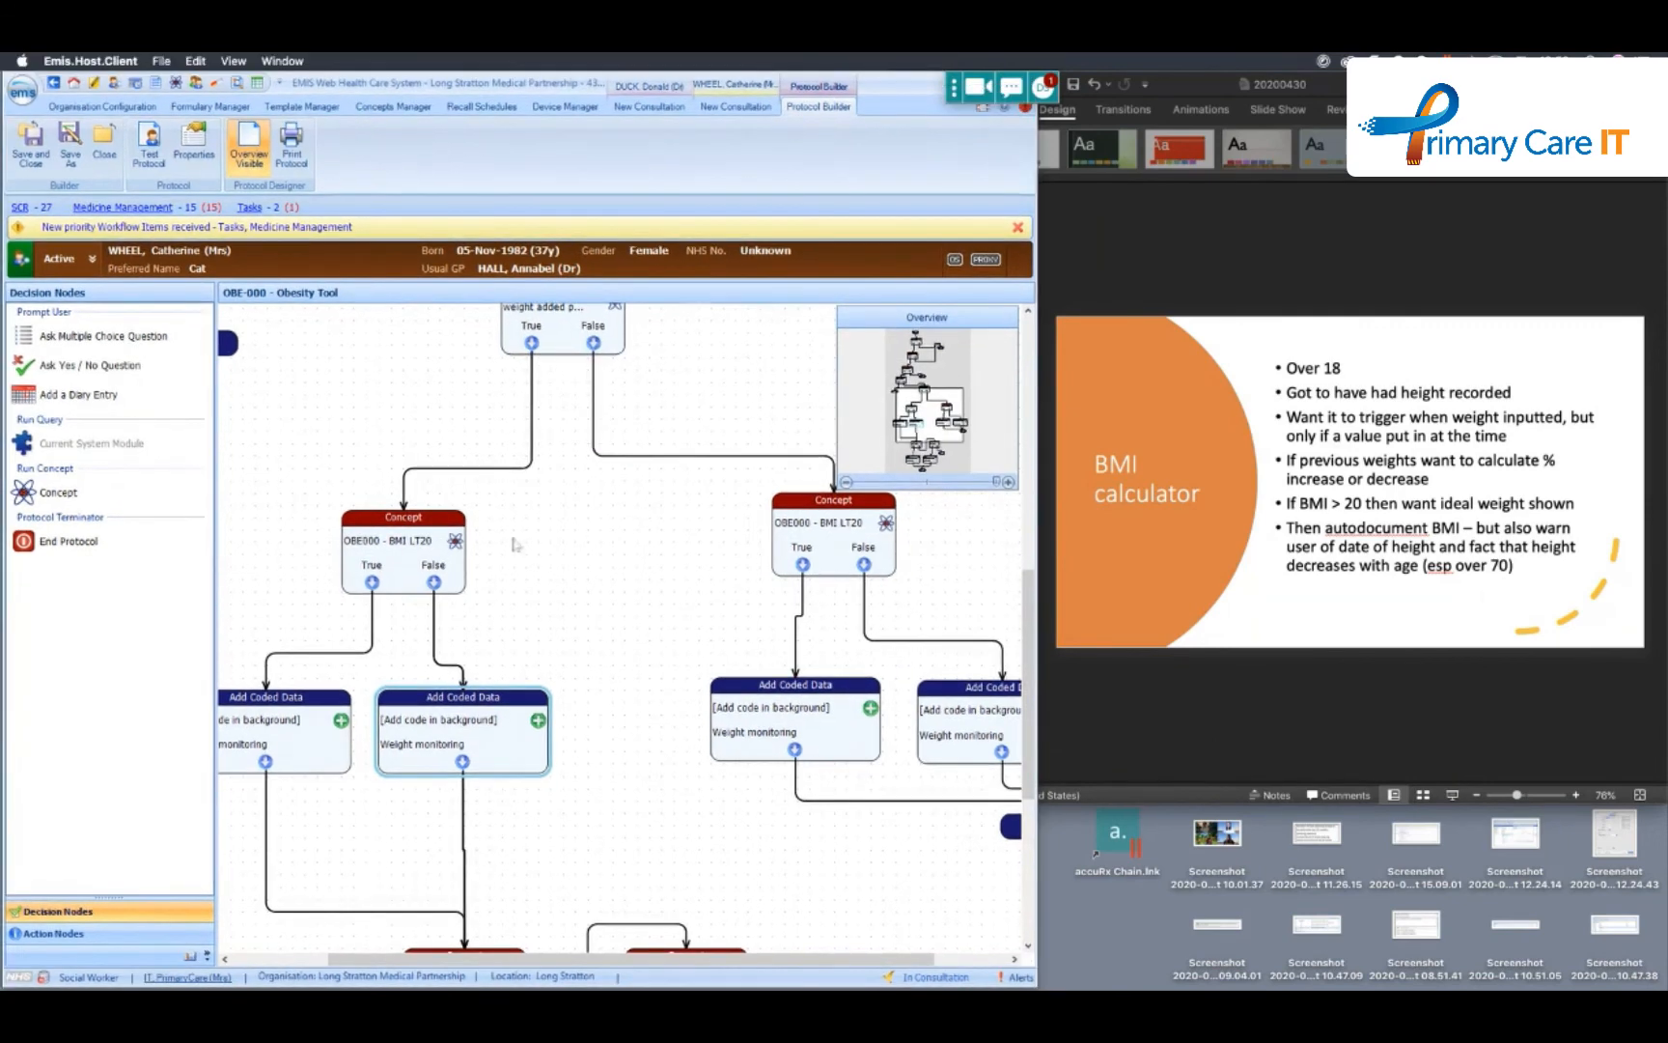
- Switch to PowerPoint and point out the BMI calculator slide's bullet on calculating percentage increase or decrease from previous weights
left_click(1338, 467)
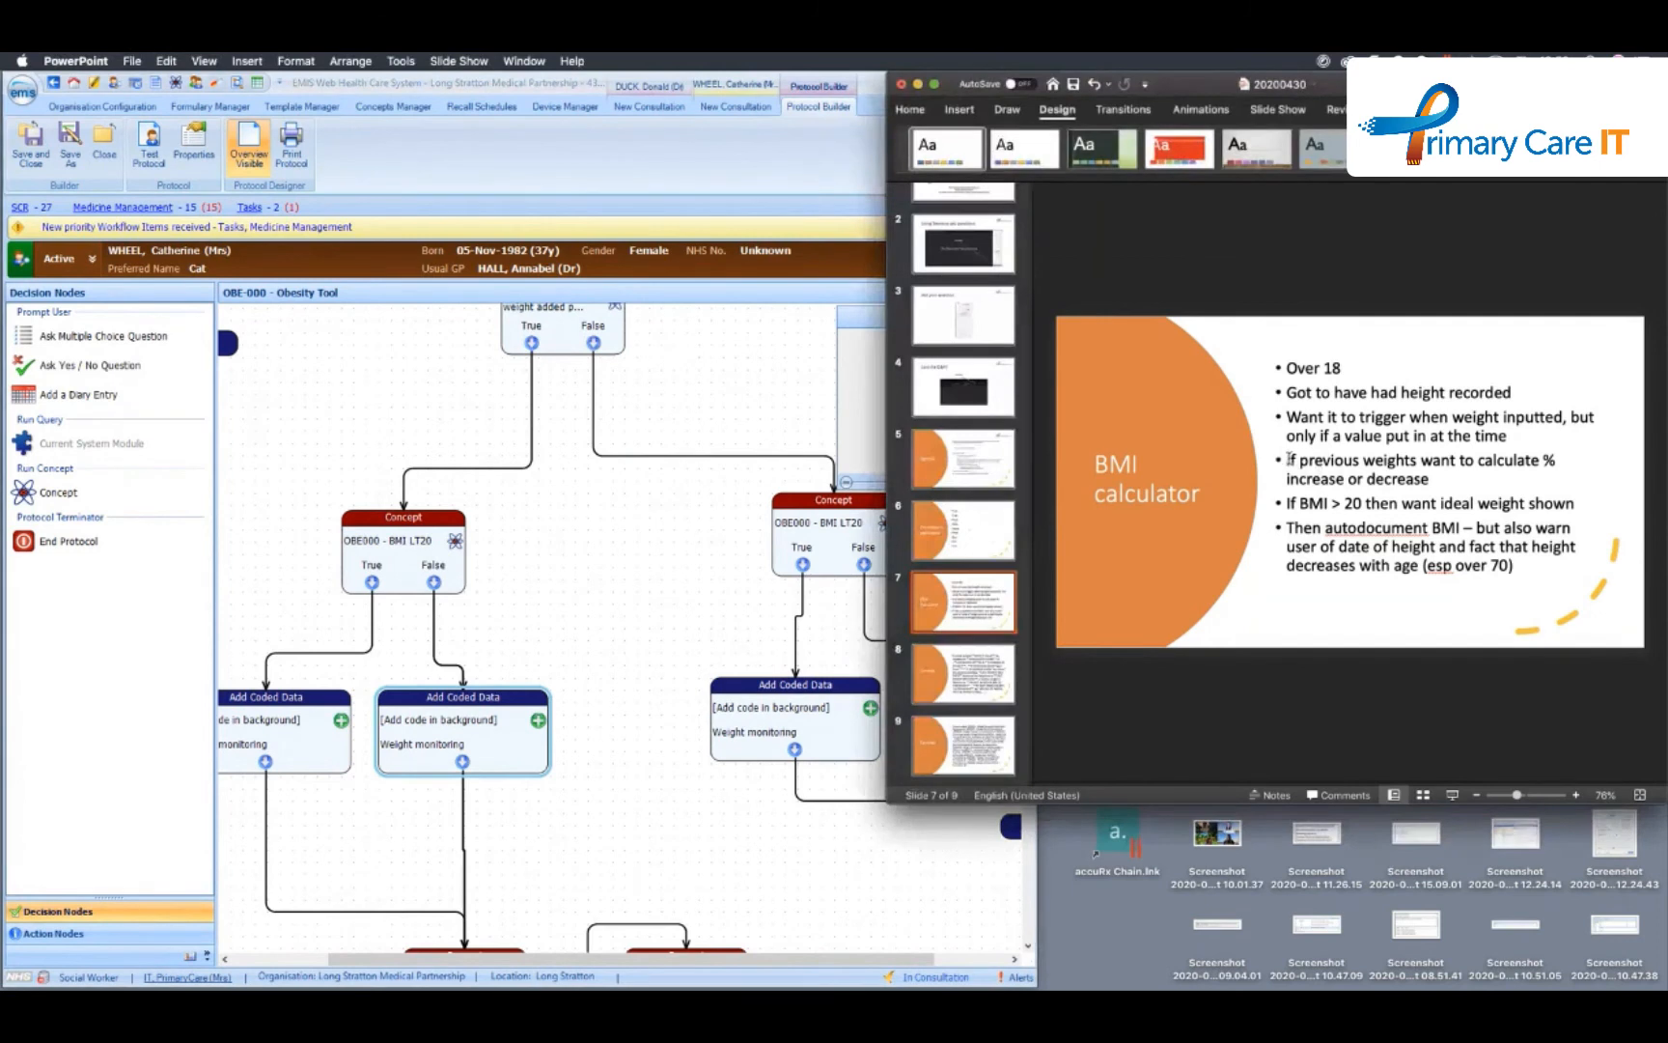
left_click_drag(1287, 460, 1425, 489)
left_click(1438, 480)
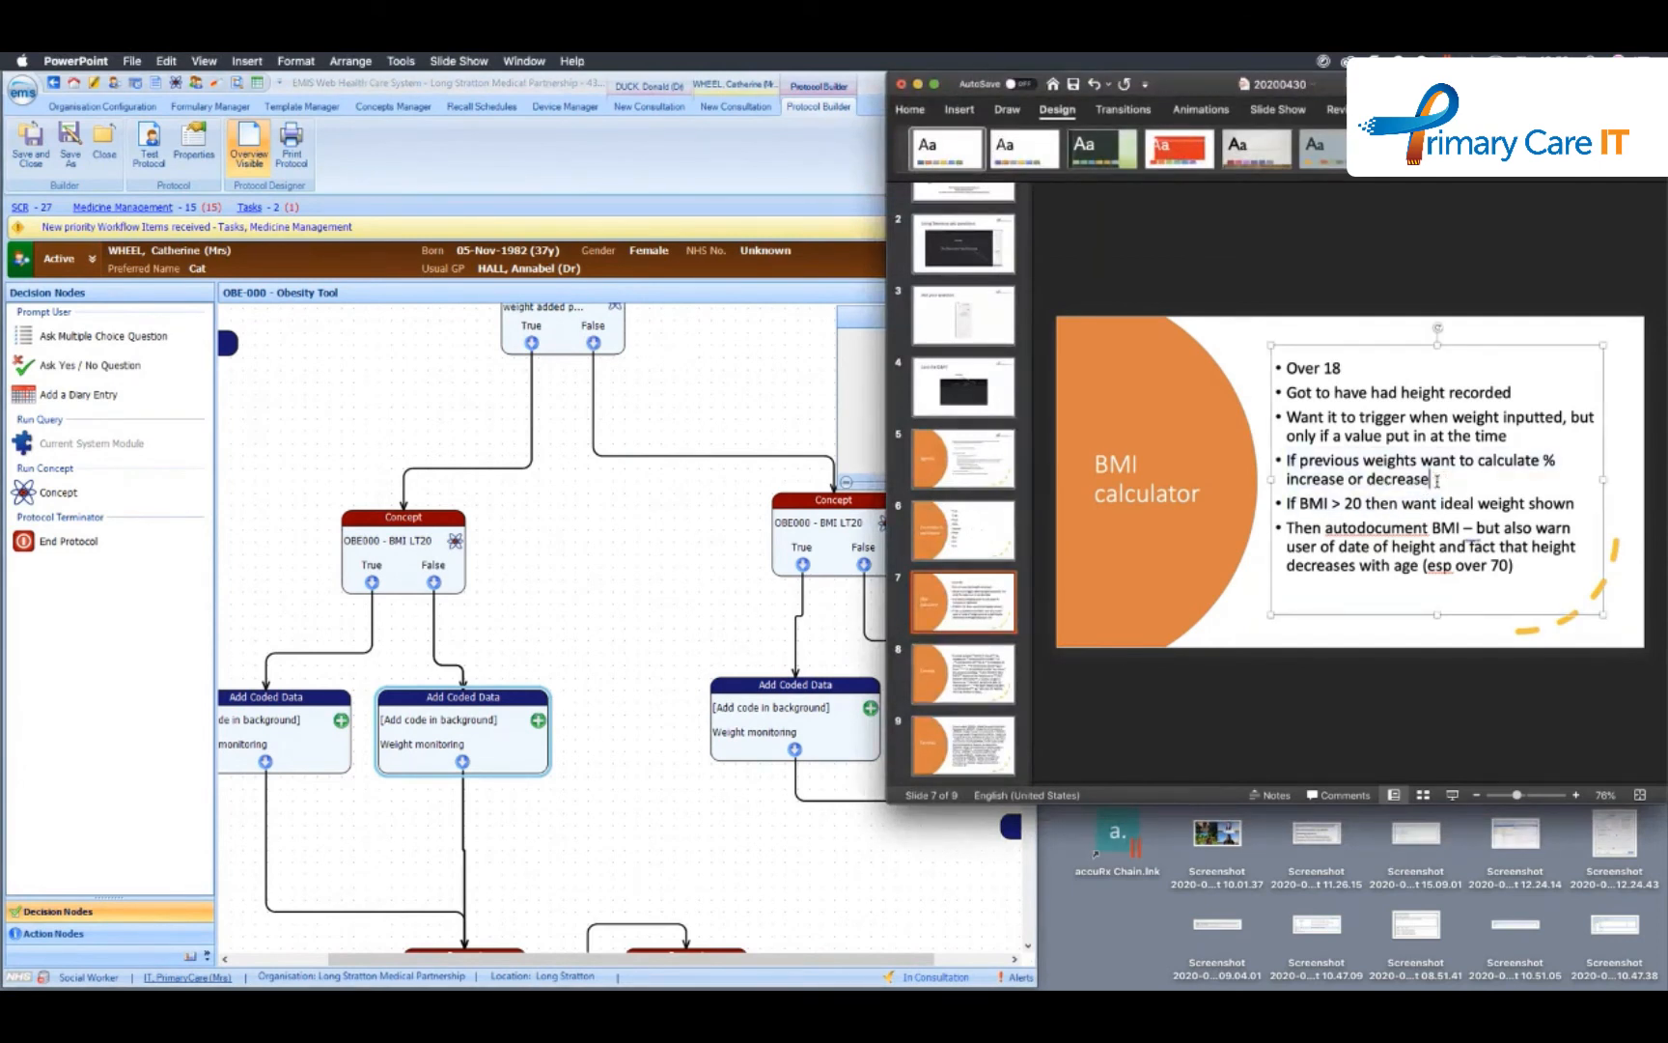
- Return to the protocol in EMIS Web, reopen the same Weight monitoring action, highlight its associated text and cancel the dialog
left_click(570, 394)
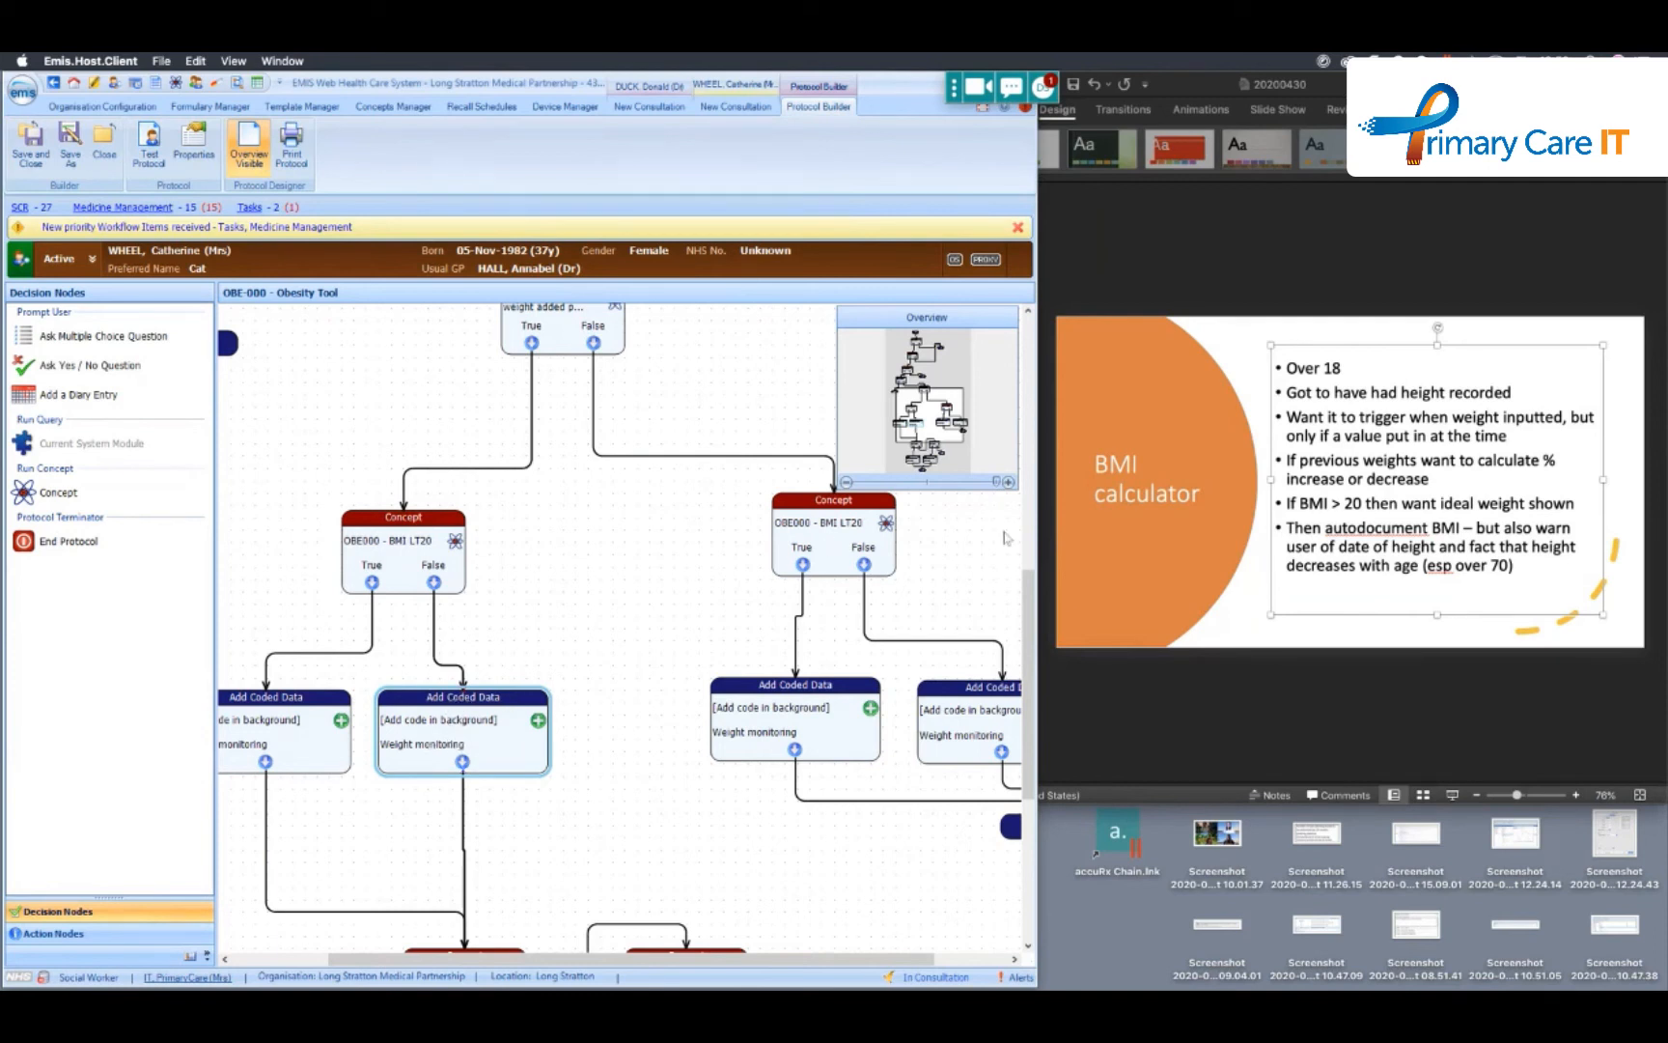
left_click_drag(1029, 596, 1033, 659)
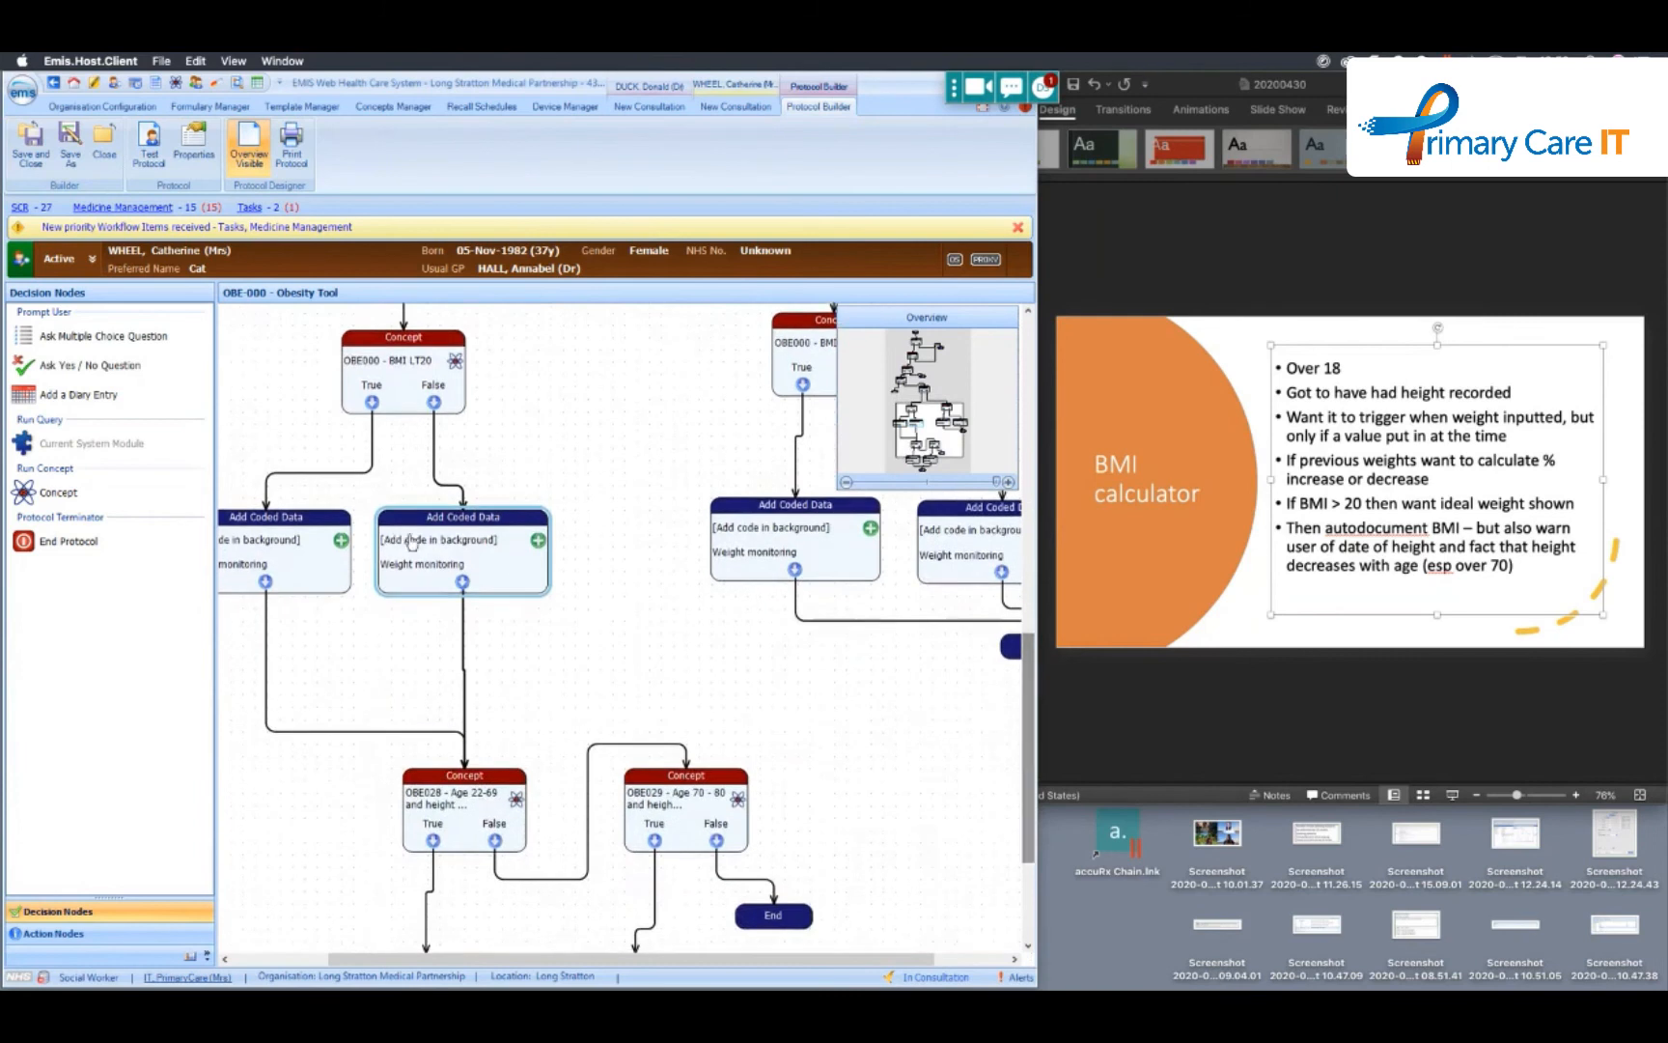
double_click(464, 547)
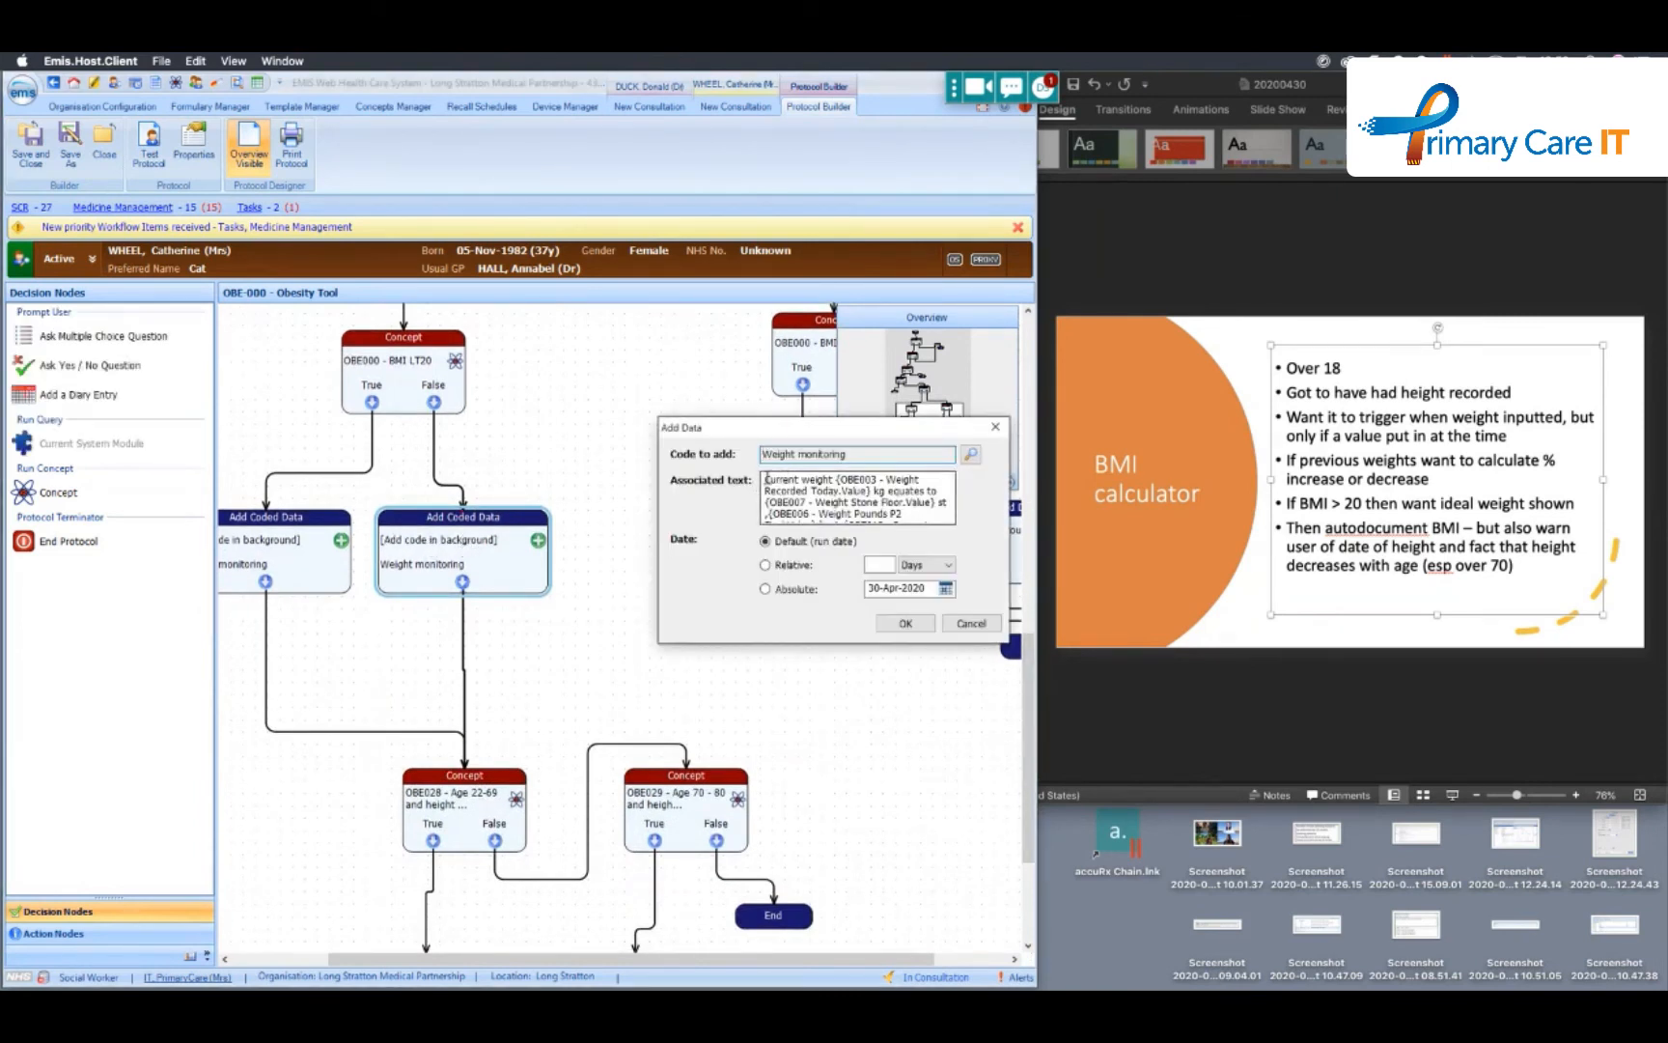
left_click_drag(767, 479, 888, 548)
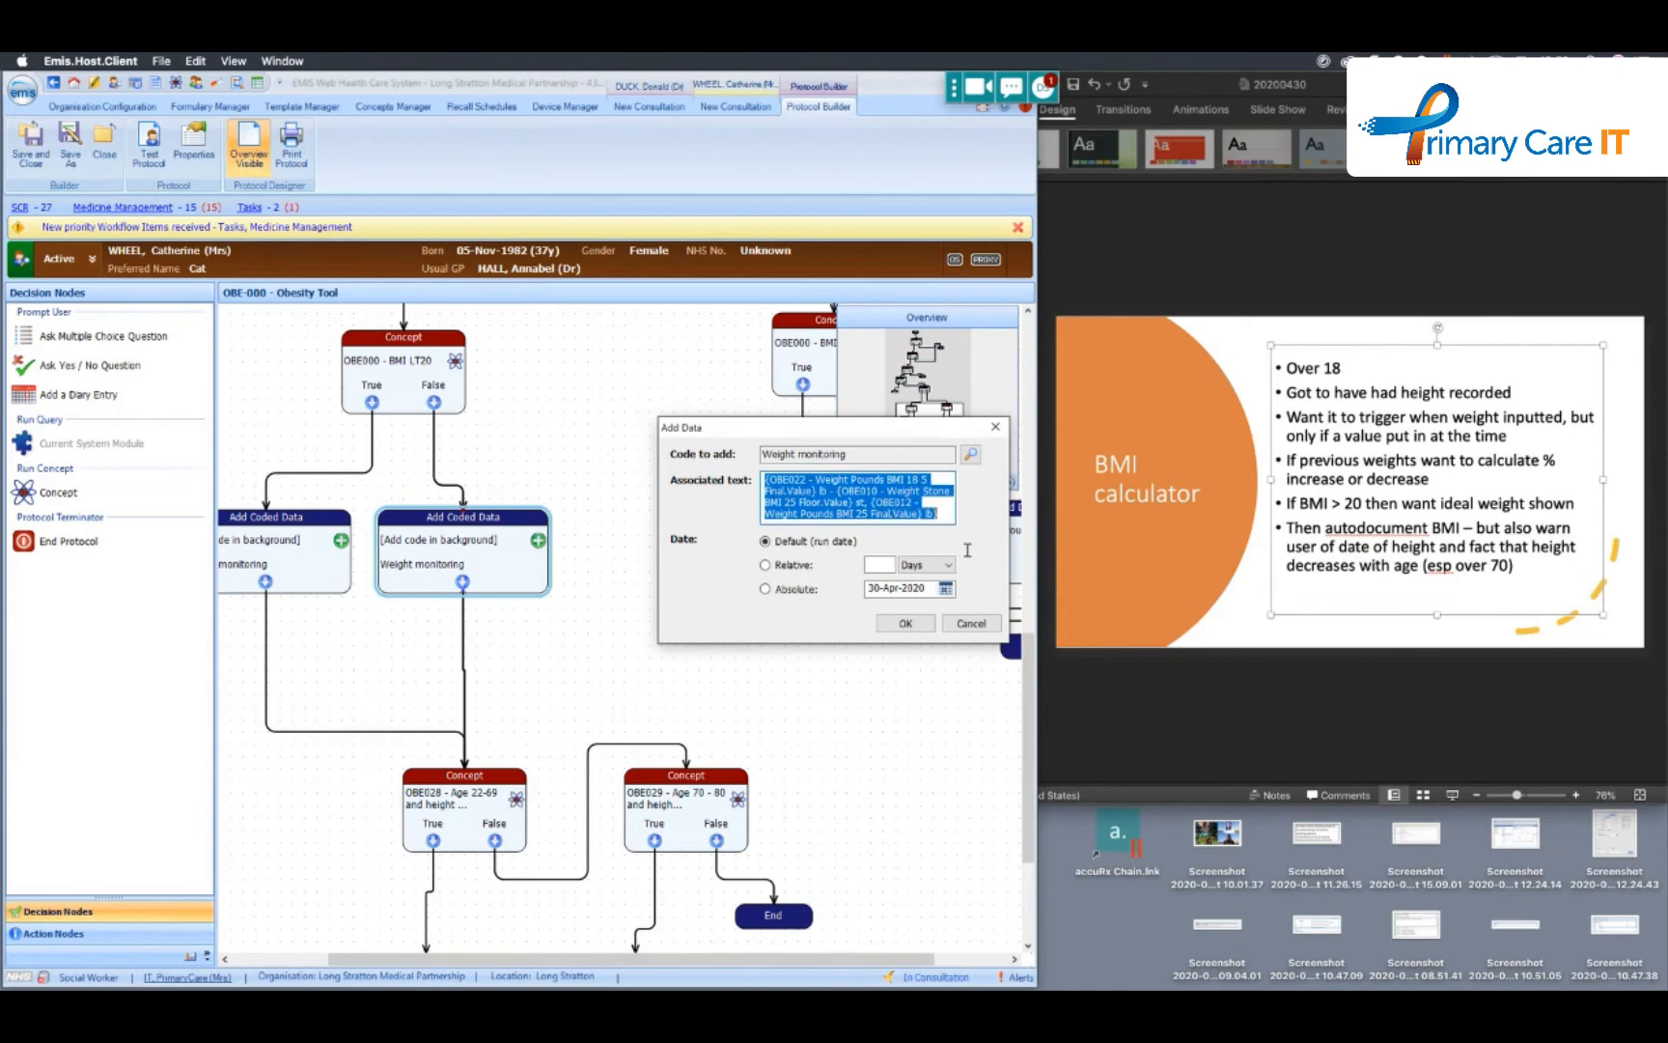
left_click(974, 623)
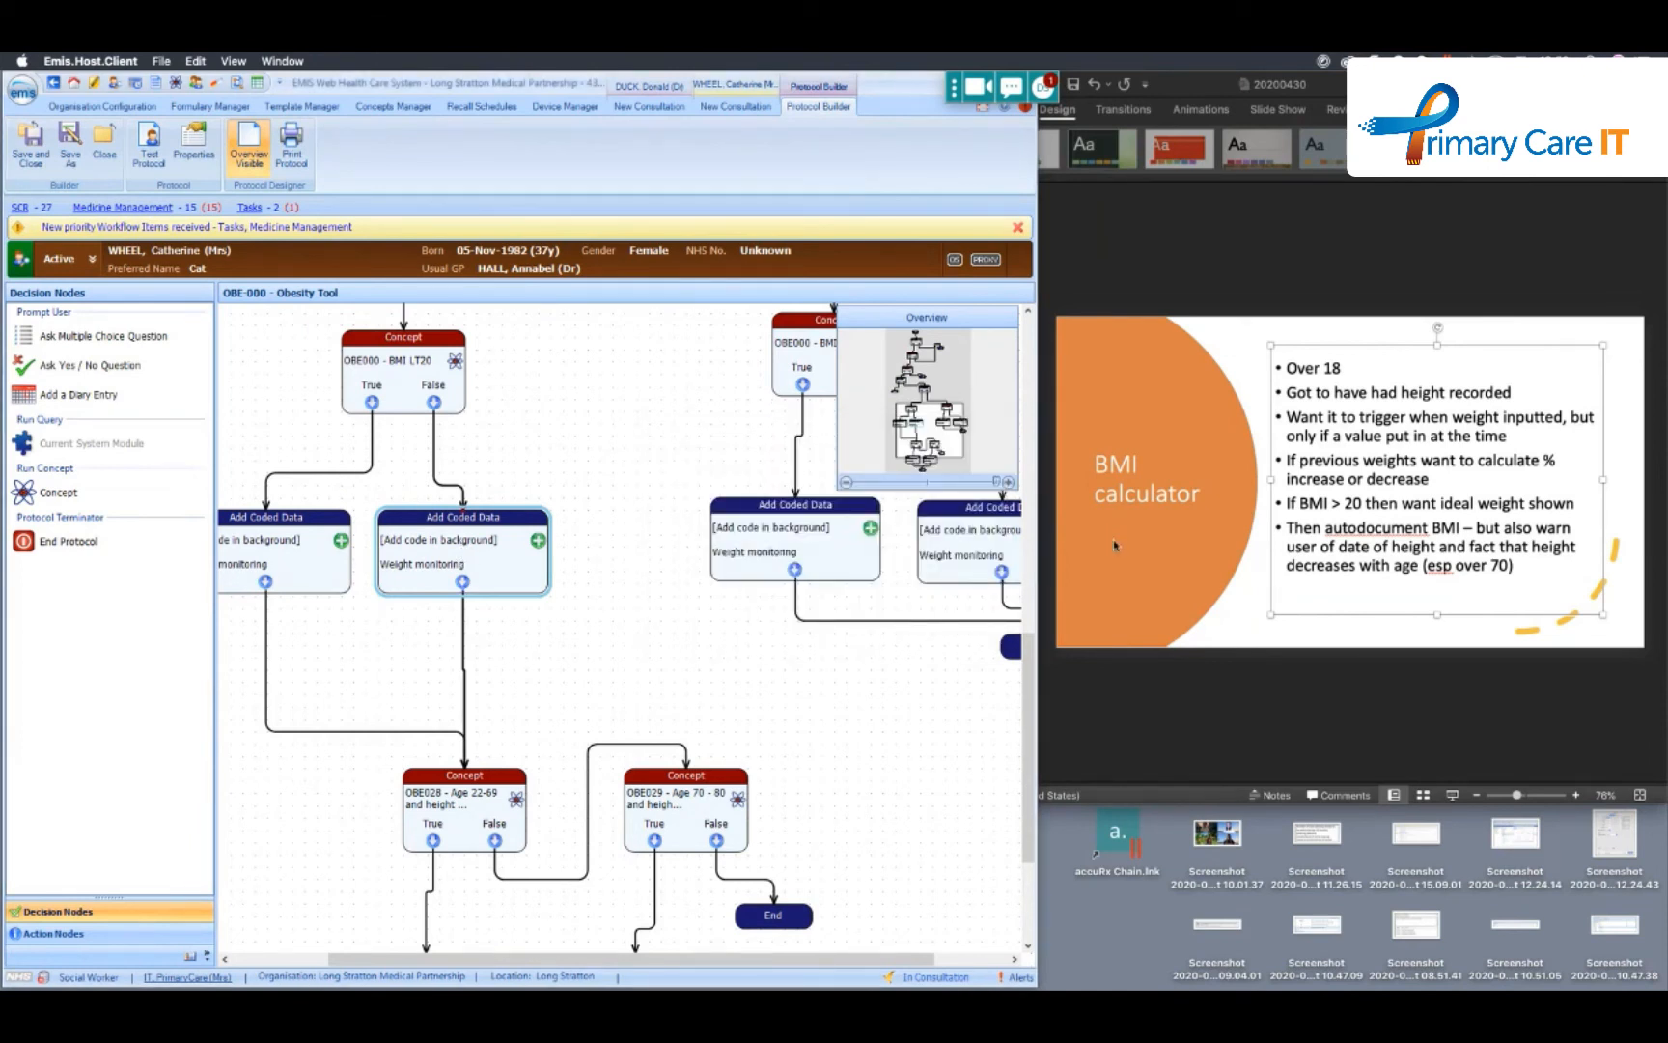
- Switch to PowerPoint and view the plain-language Concept slide 8 followed by the concept-coded version on slide 9
left_click(1244, 639)
left_click(960, 669)
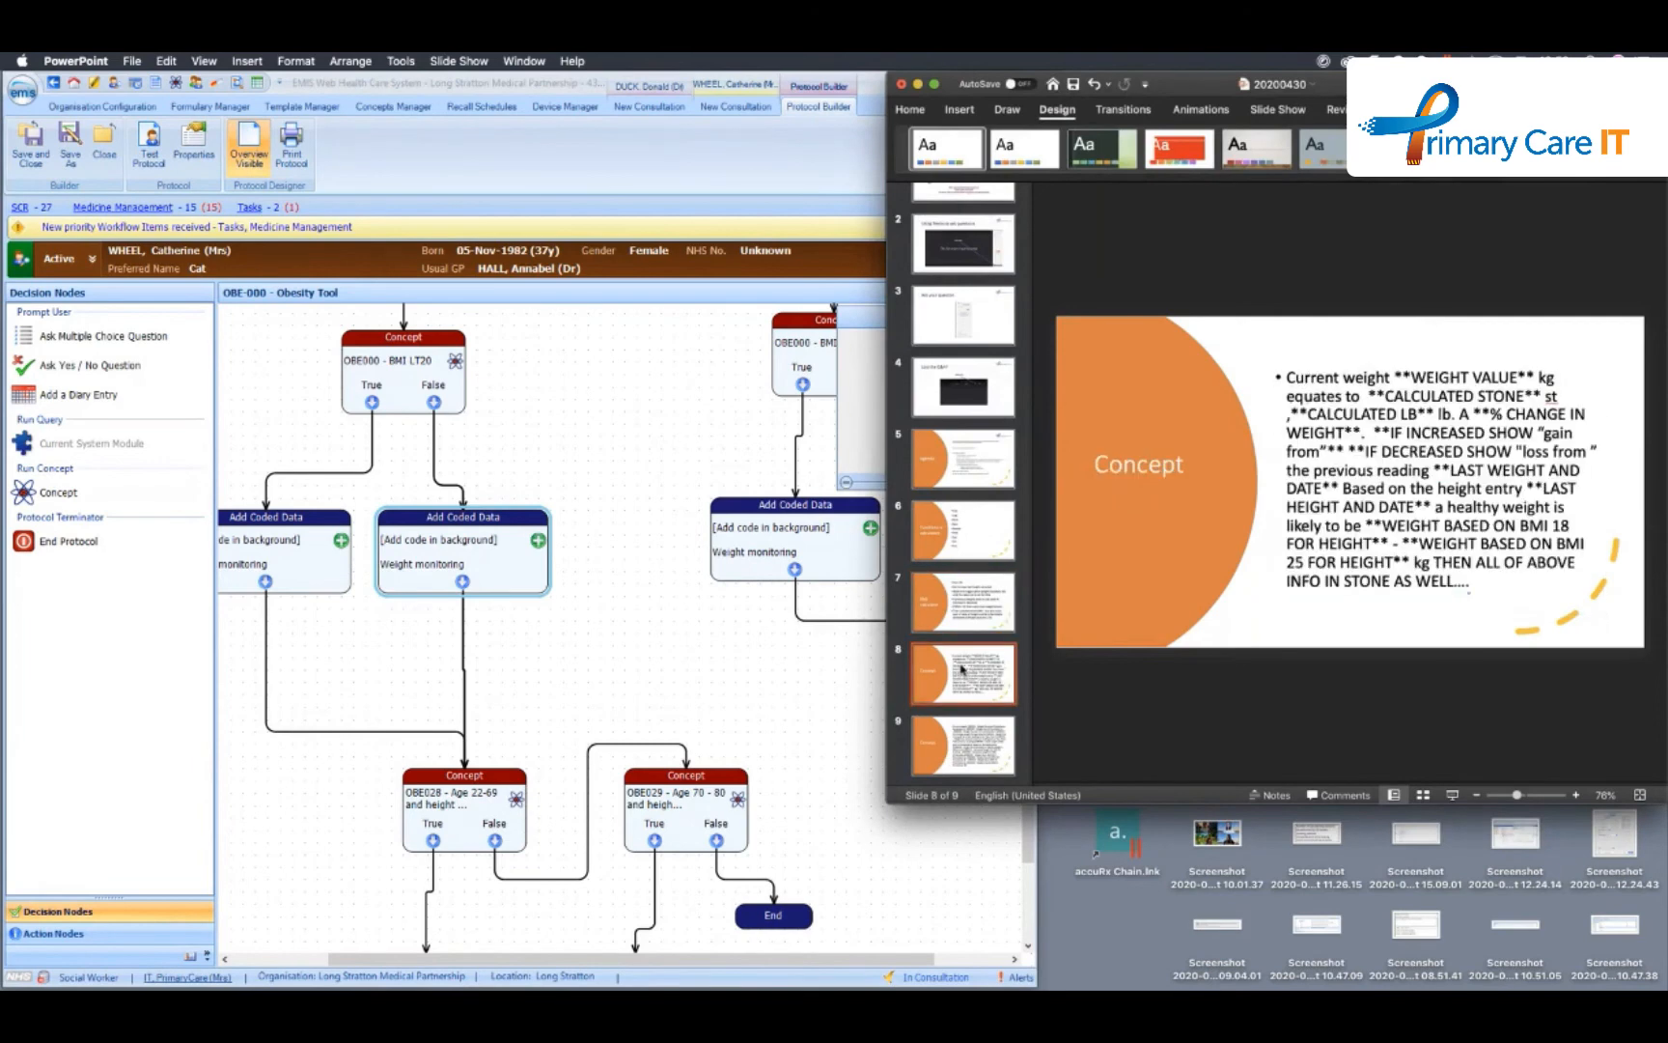
left_click(978, 731)
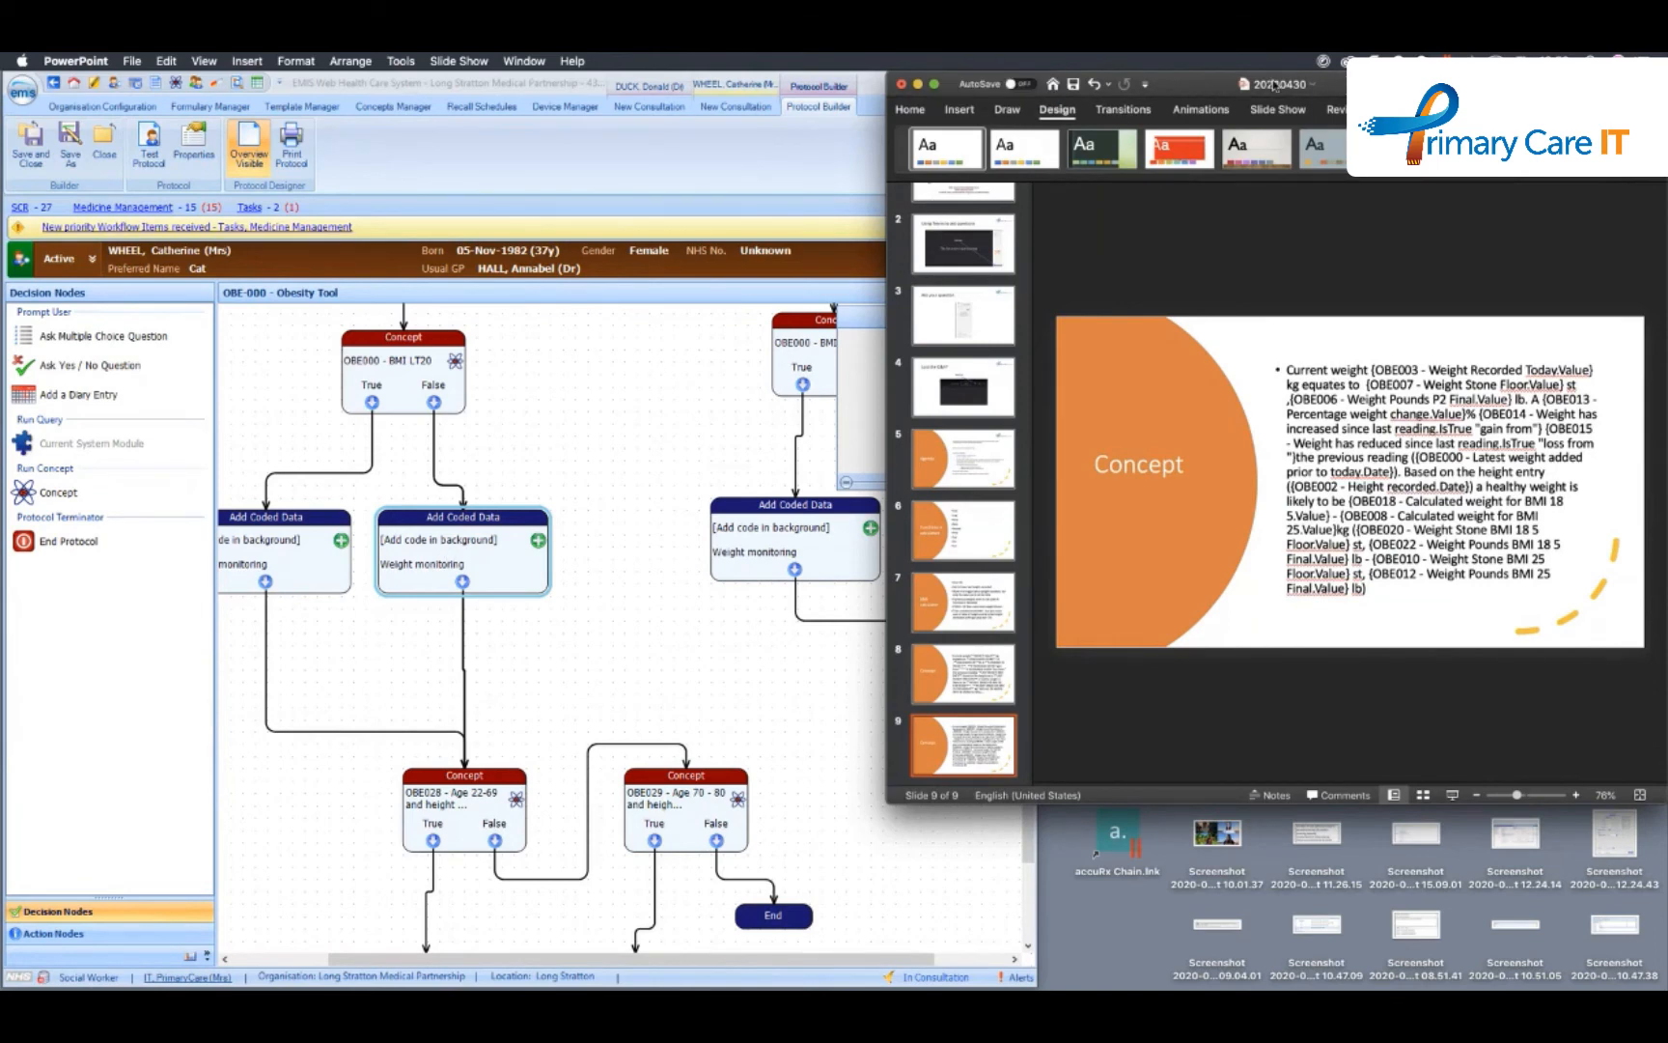
left_click_drag(1274, 85, 1472, 255)
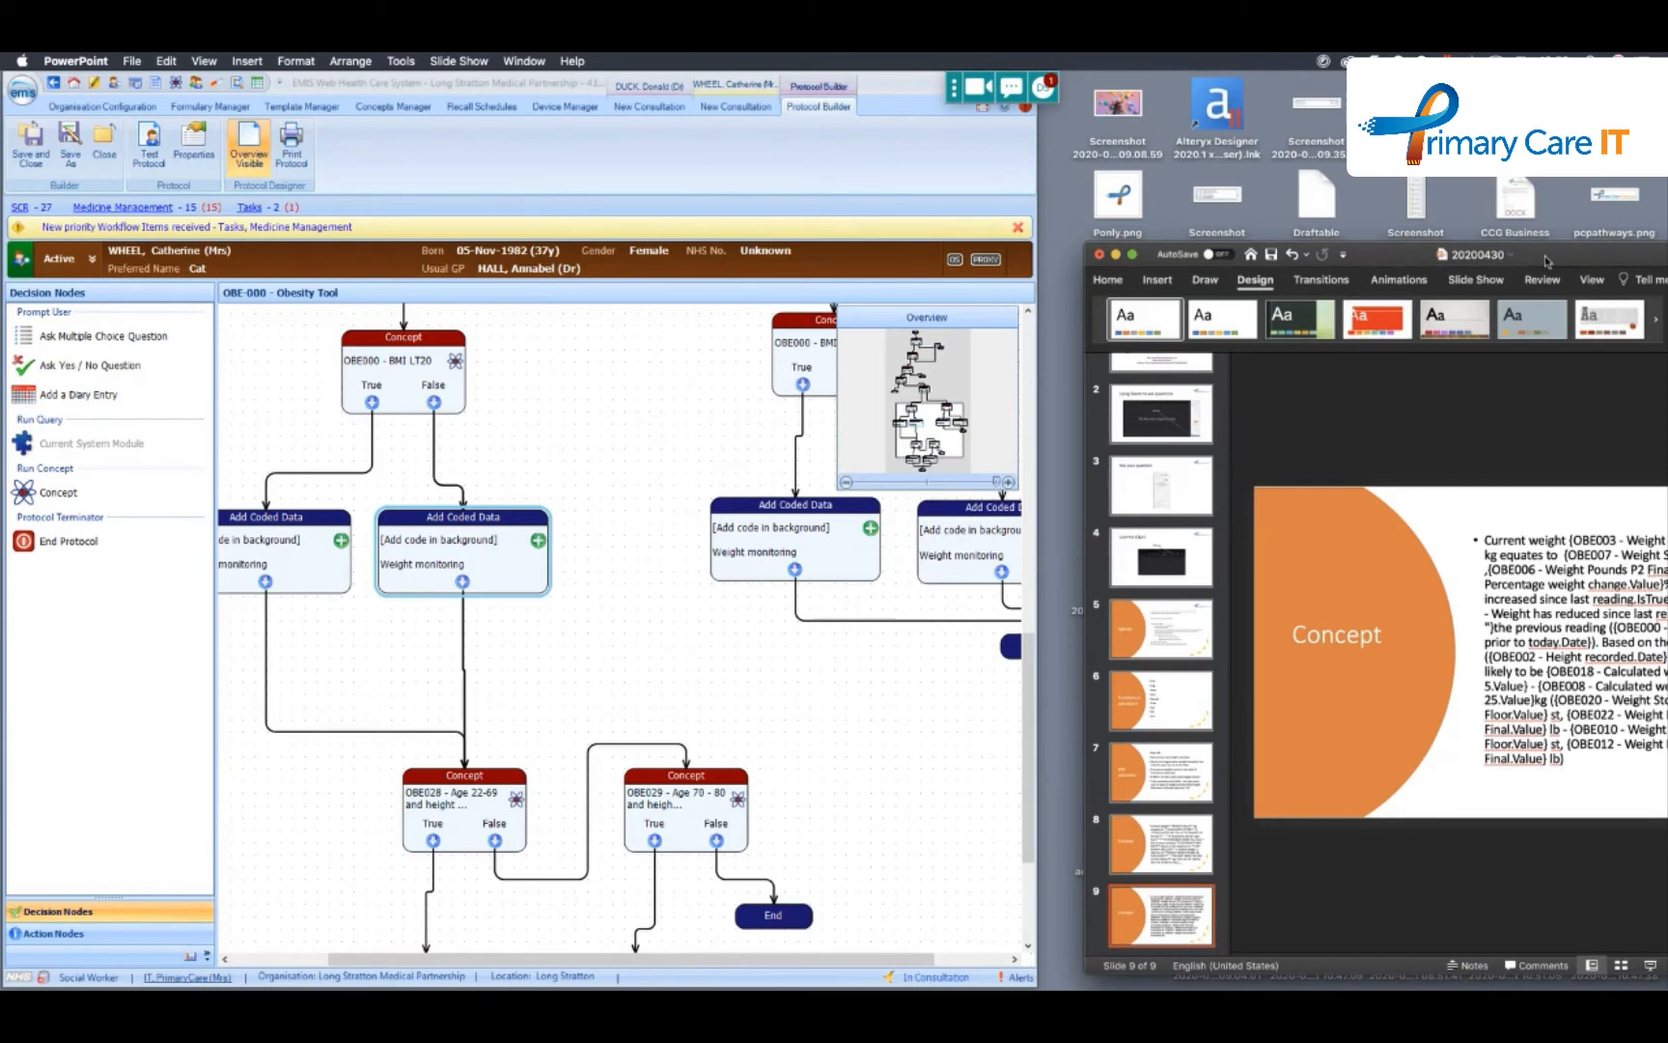
left_click_drag(1547, 260, 1347, 91)
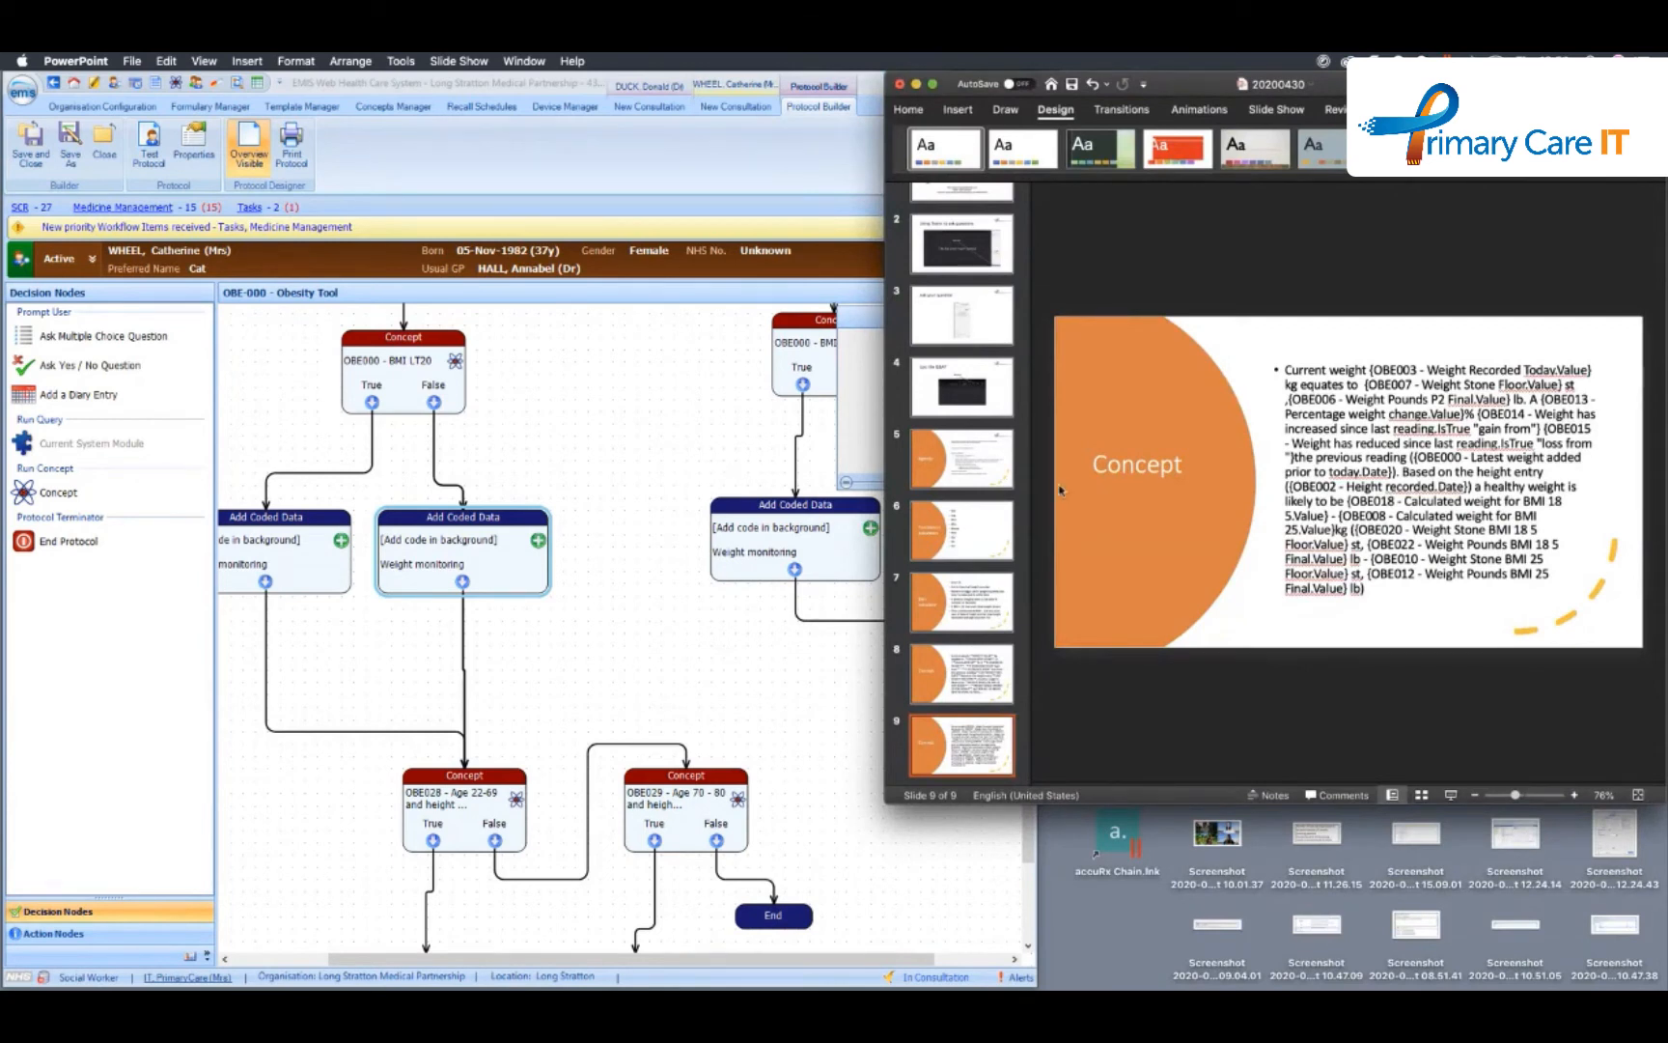
left_click(672, 458)
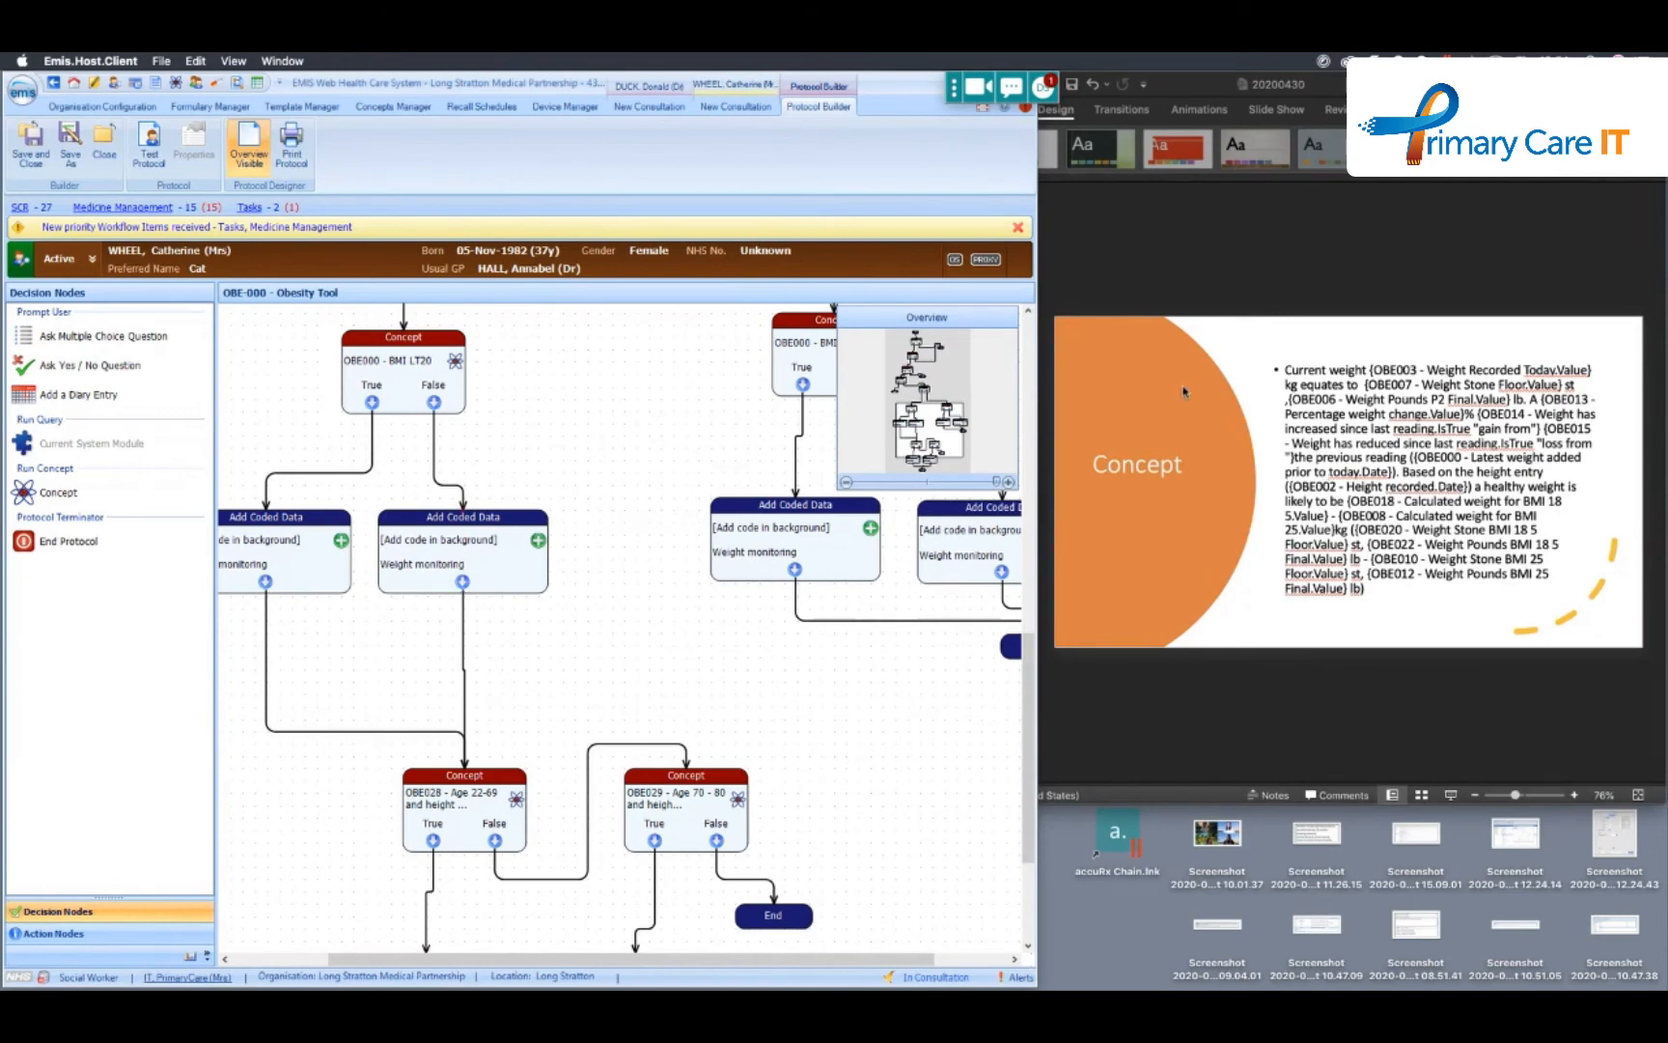
- Enlarge the PowerPoint window across most of the screen and compare the placeholder text on slide 8 with the concept codes on slide 9
left_click_drag(1312, 90, 555, 89)
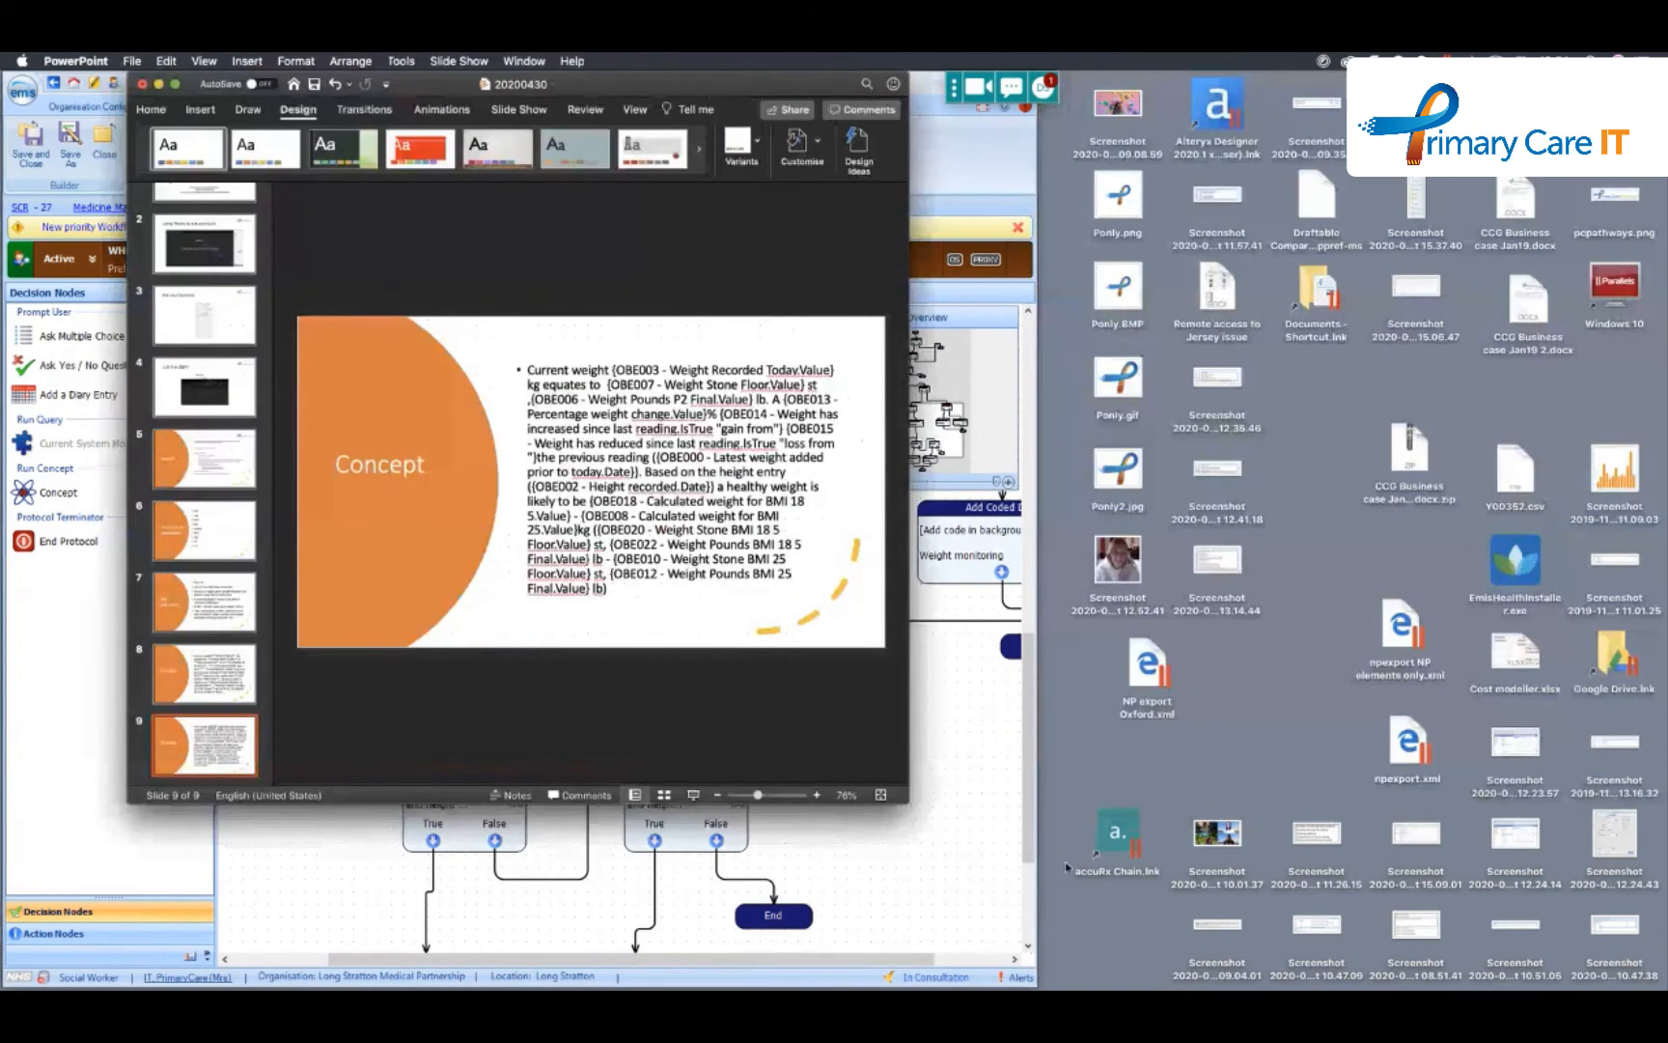
left_click_drag(1066, 867, 1665, 979)
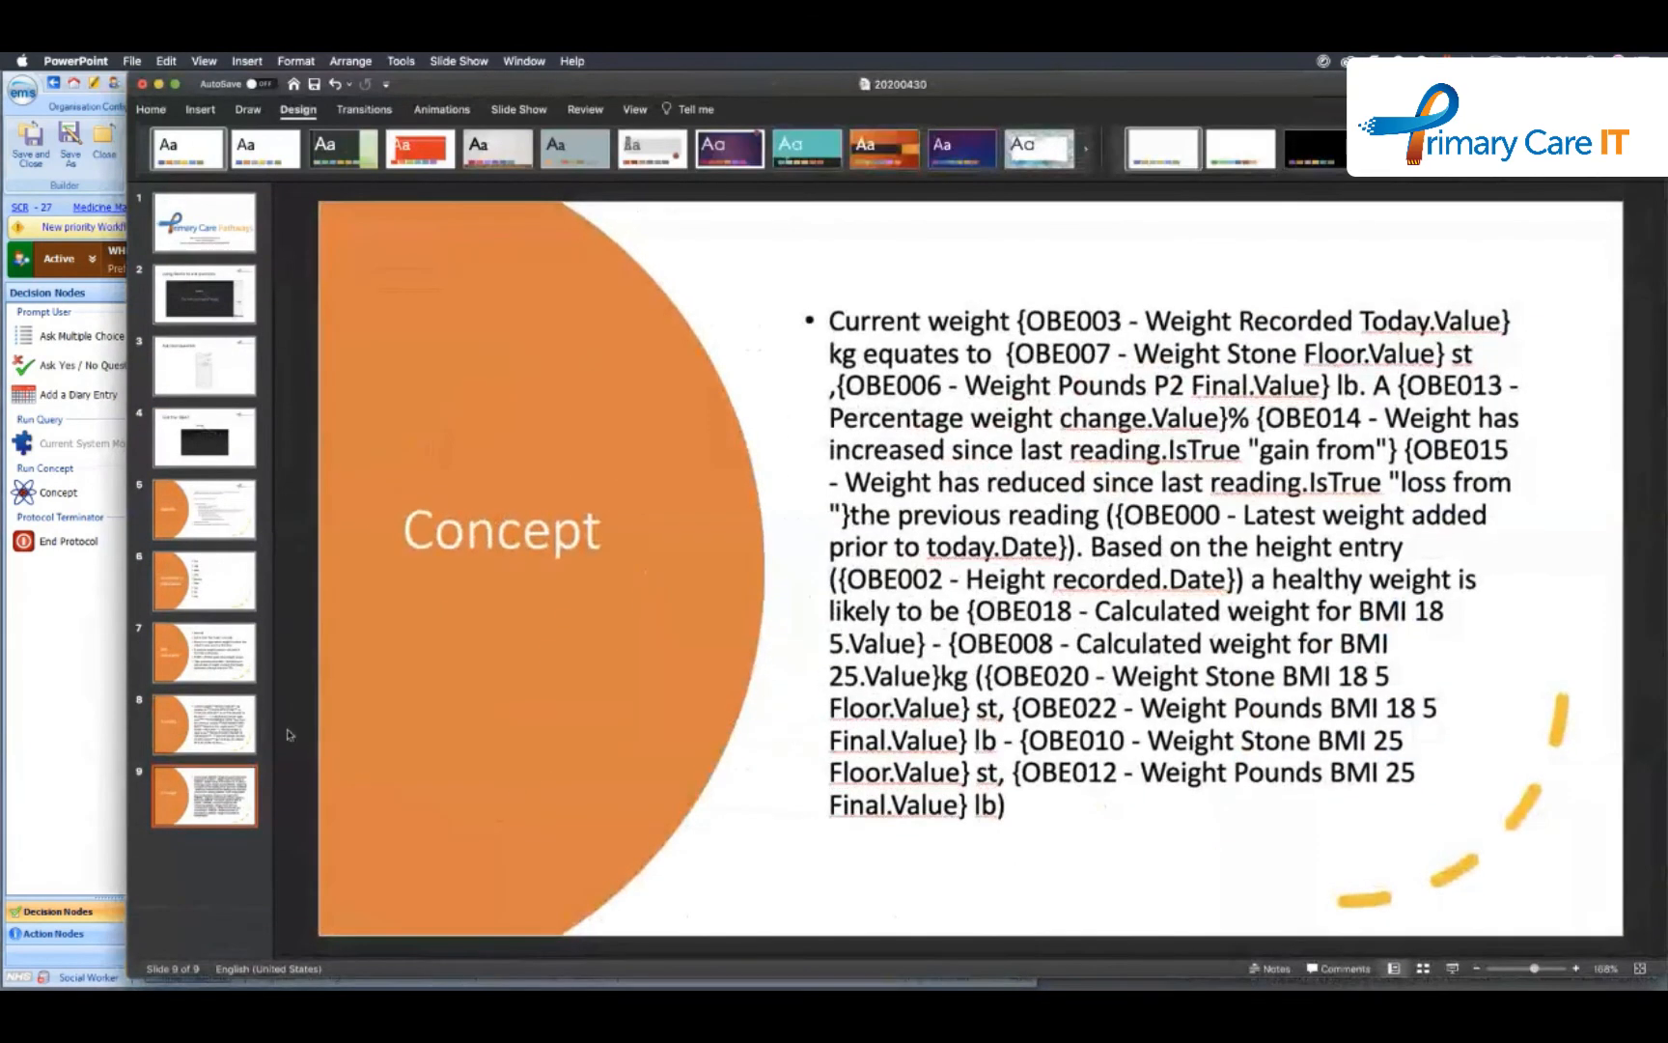
left_click(239, 726)
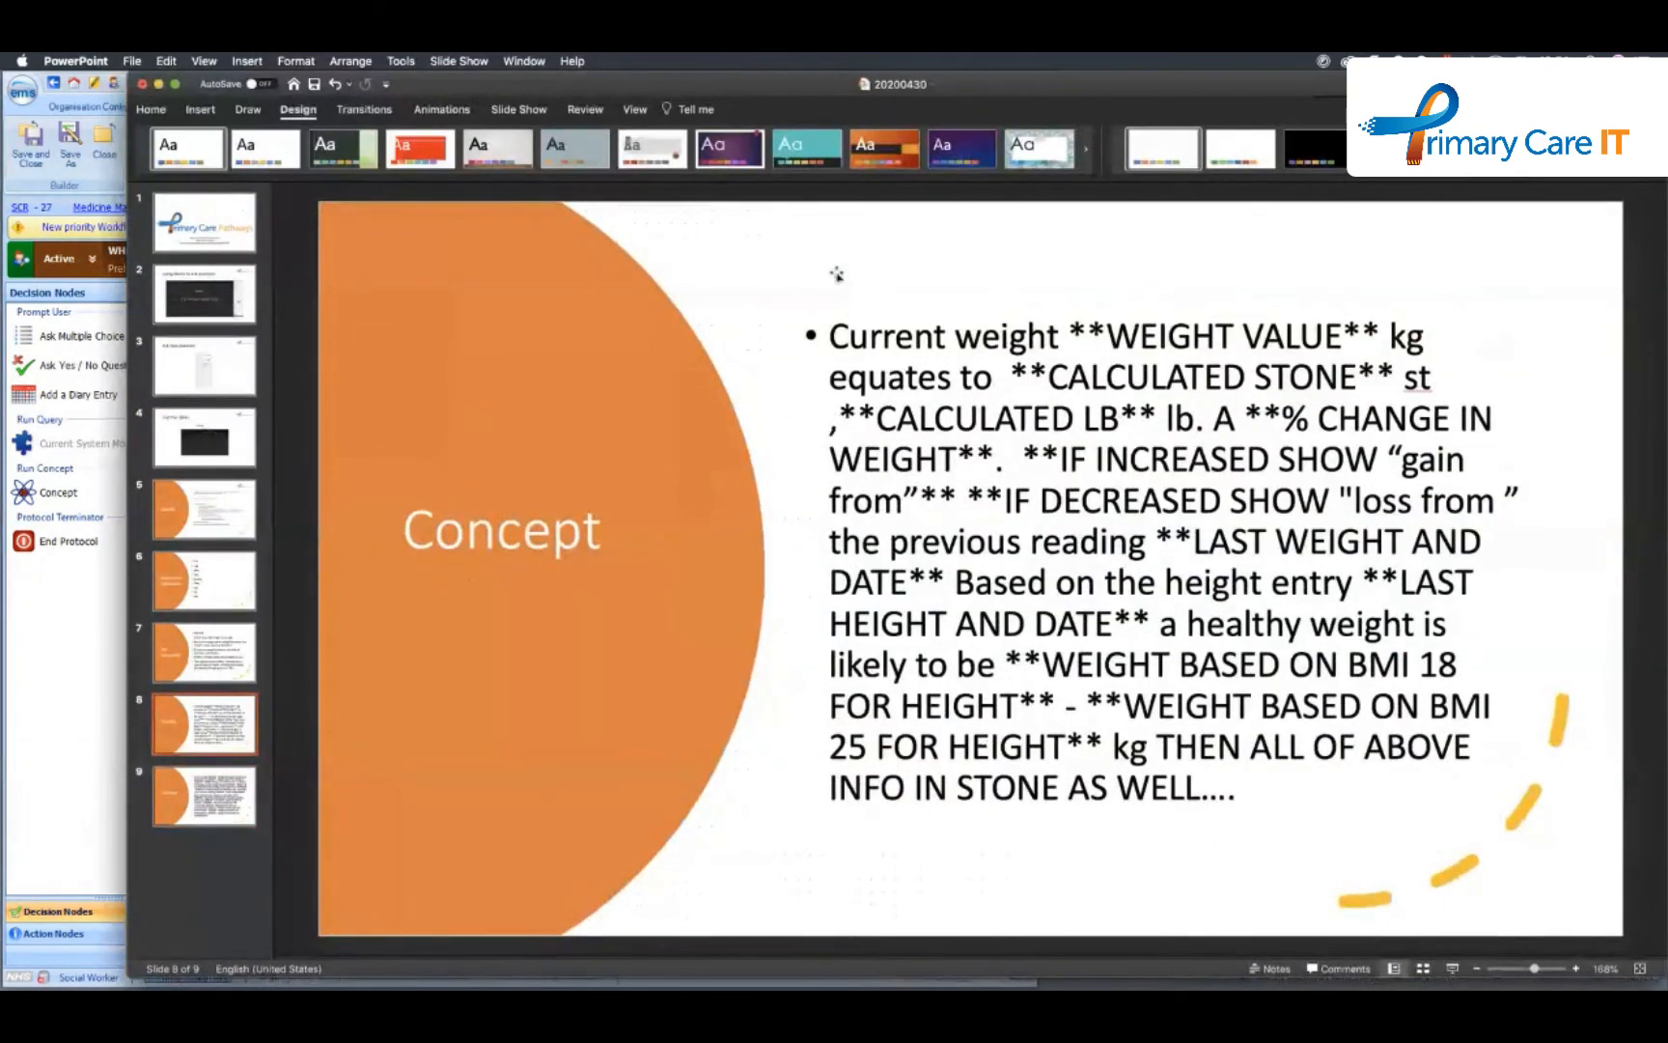
left_click(208, 792)
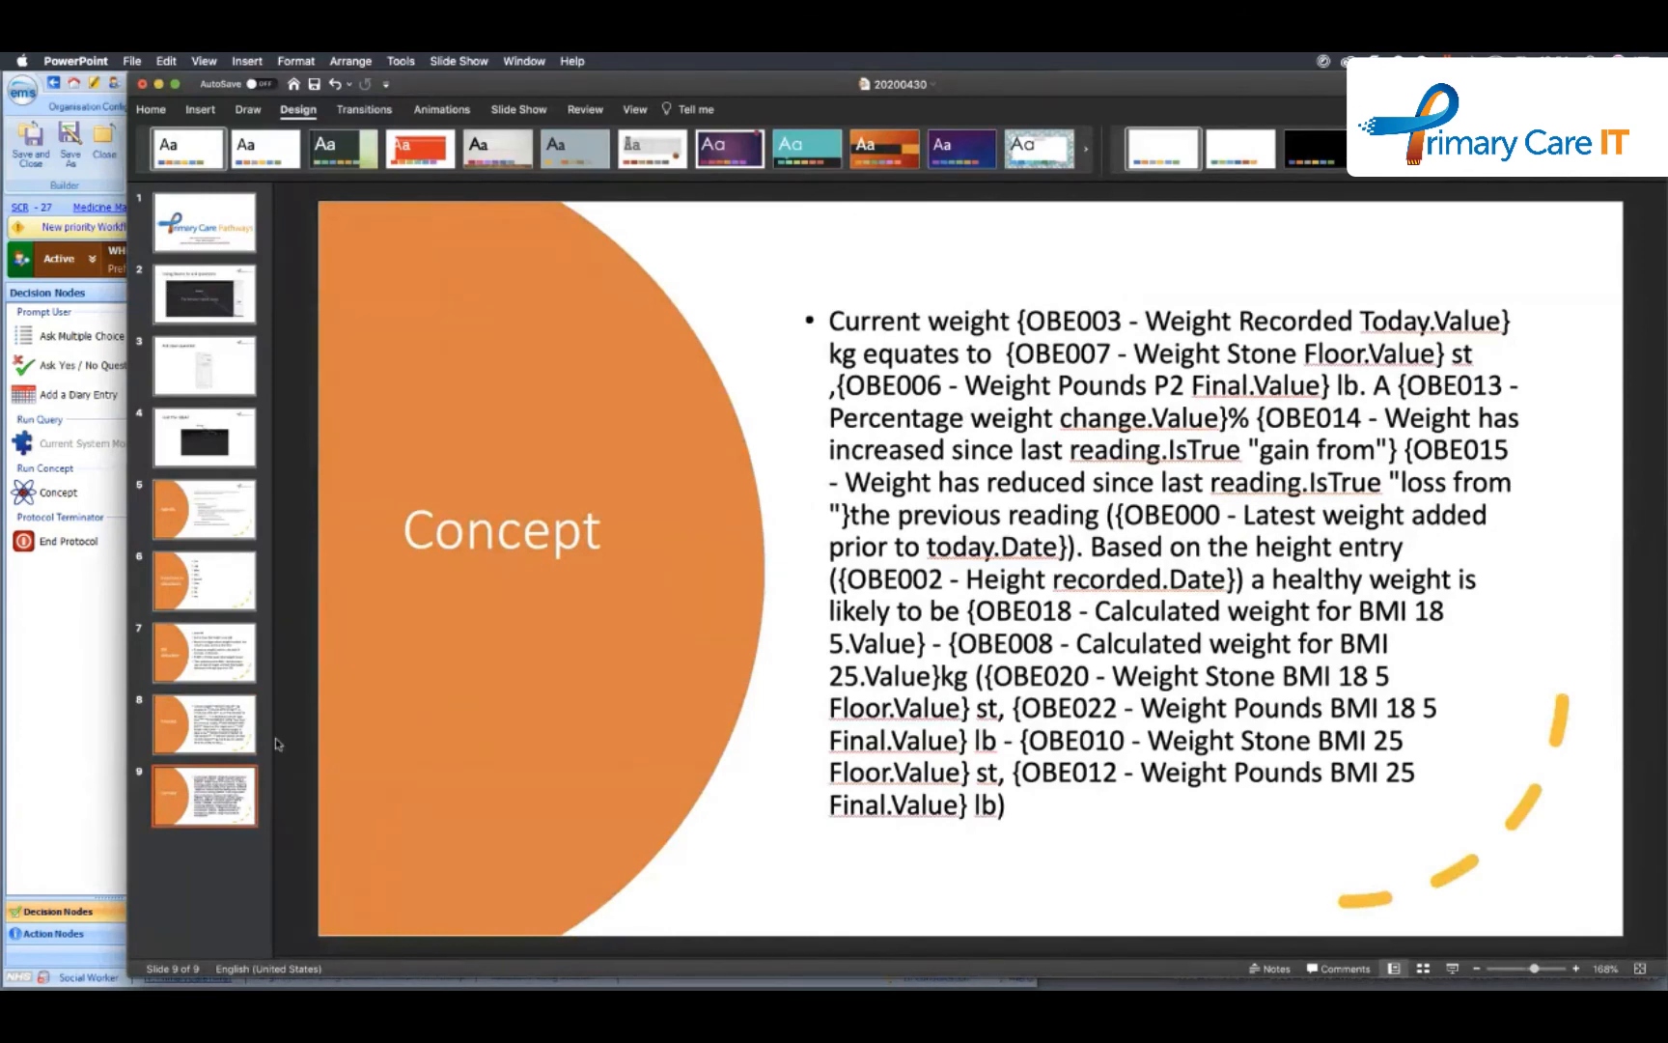
left_click(203, 727)
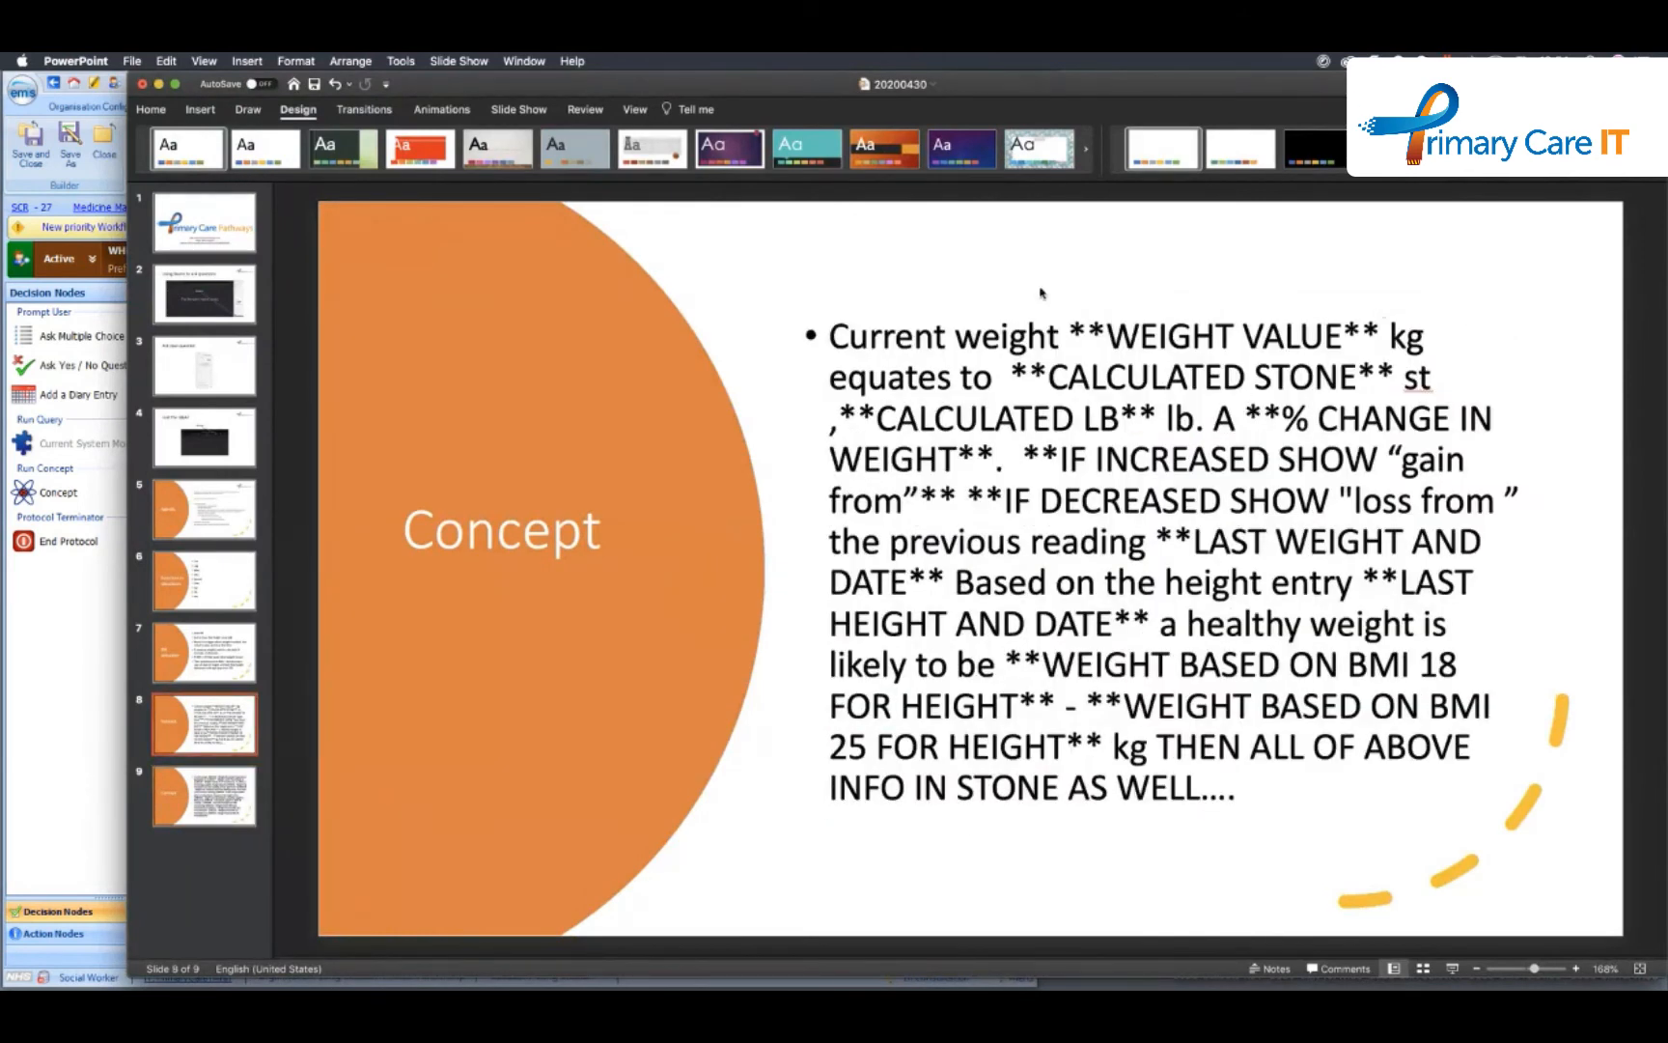
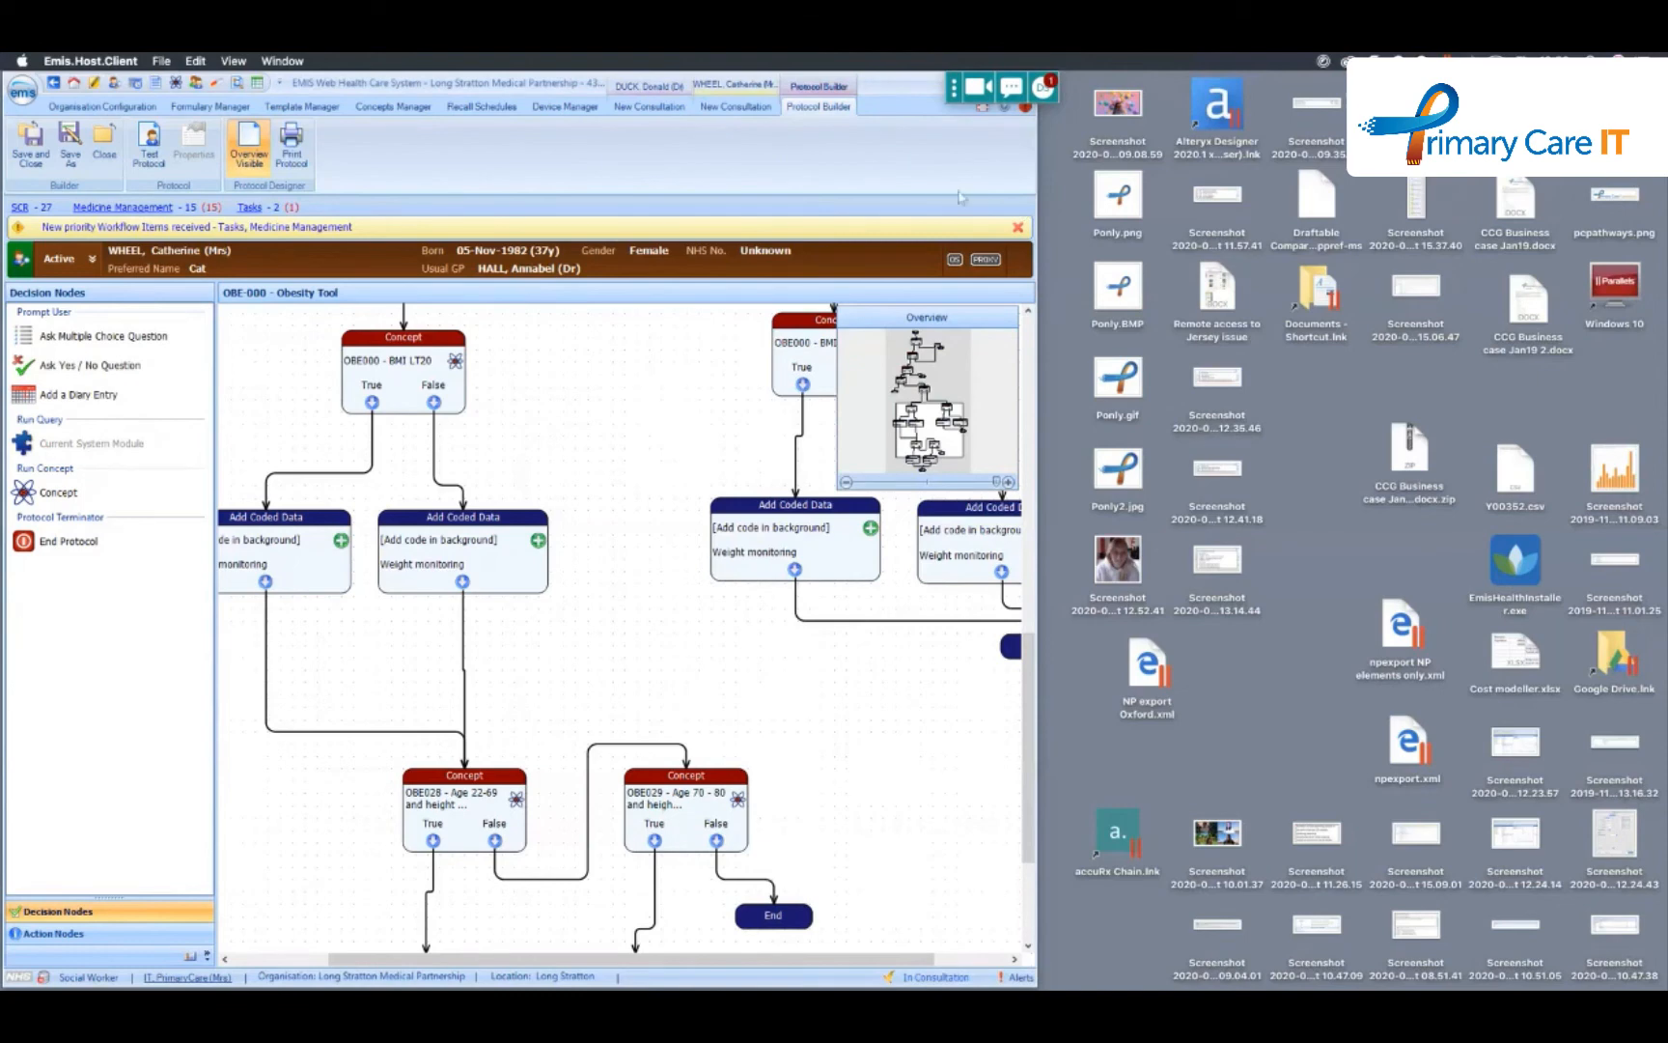
- Open the concept OBE007 - Weight Stone Floor PCIT from the concepts list for editing
left_click(175, 84)
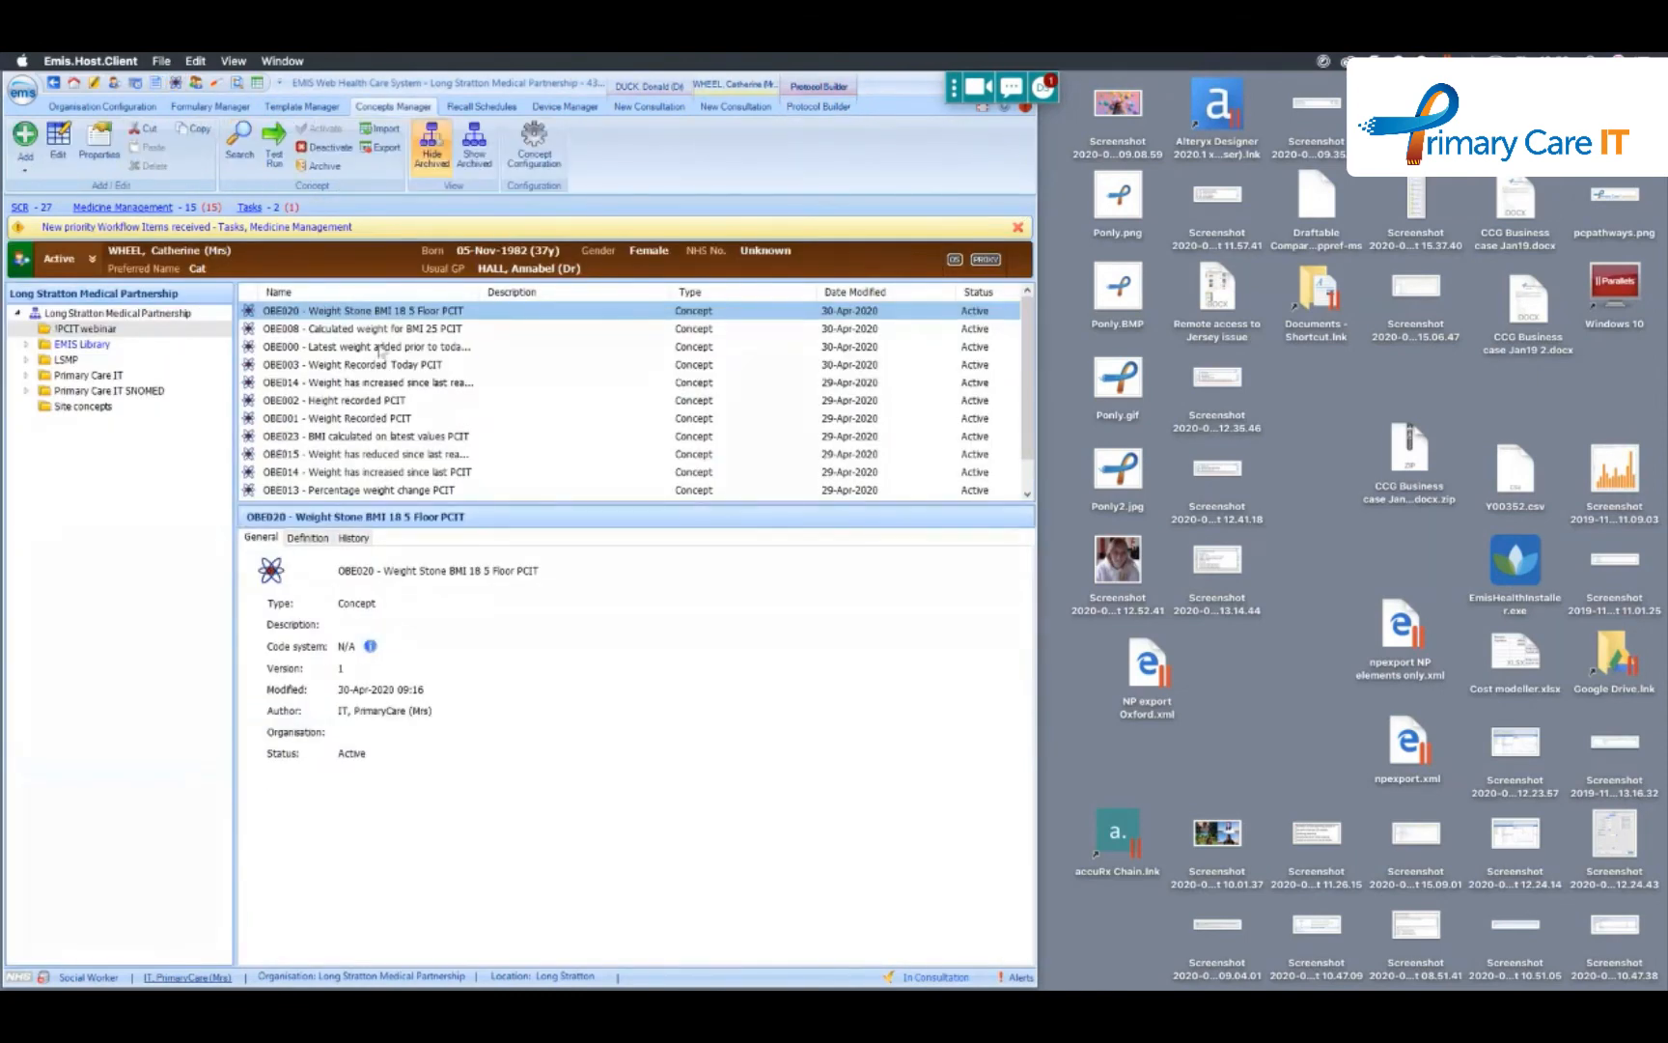
scroll(377, 442, "down", 1)
left_click(357, 473)
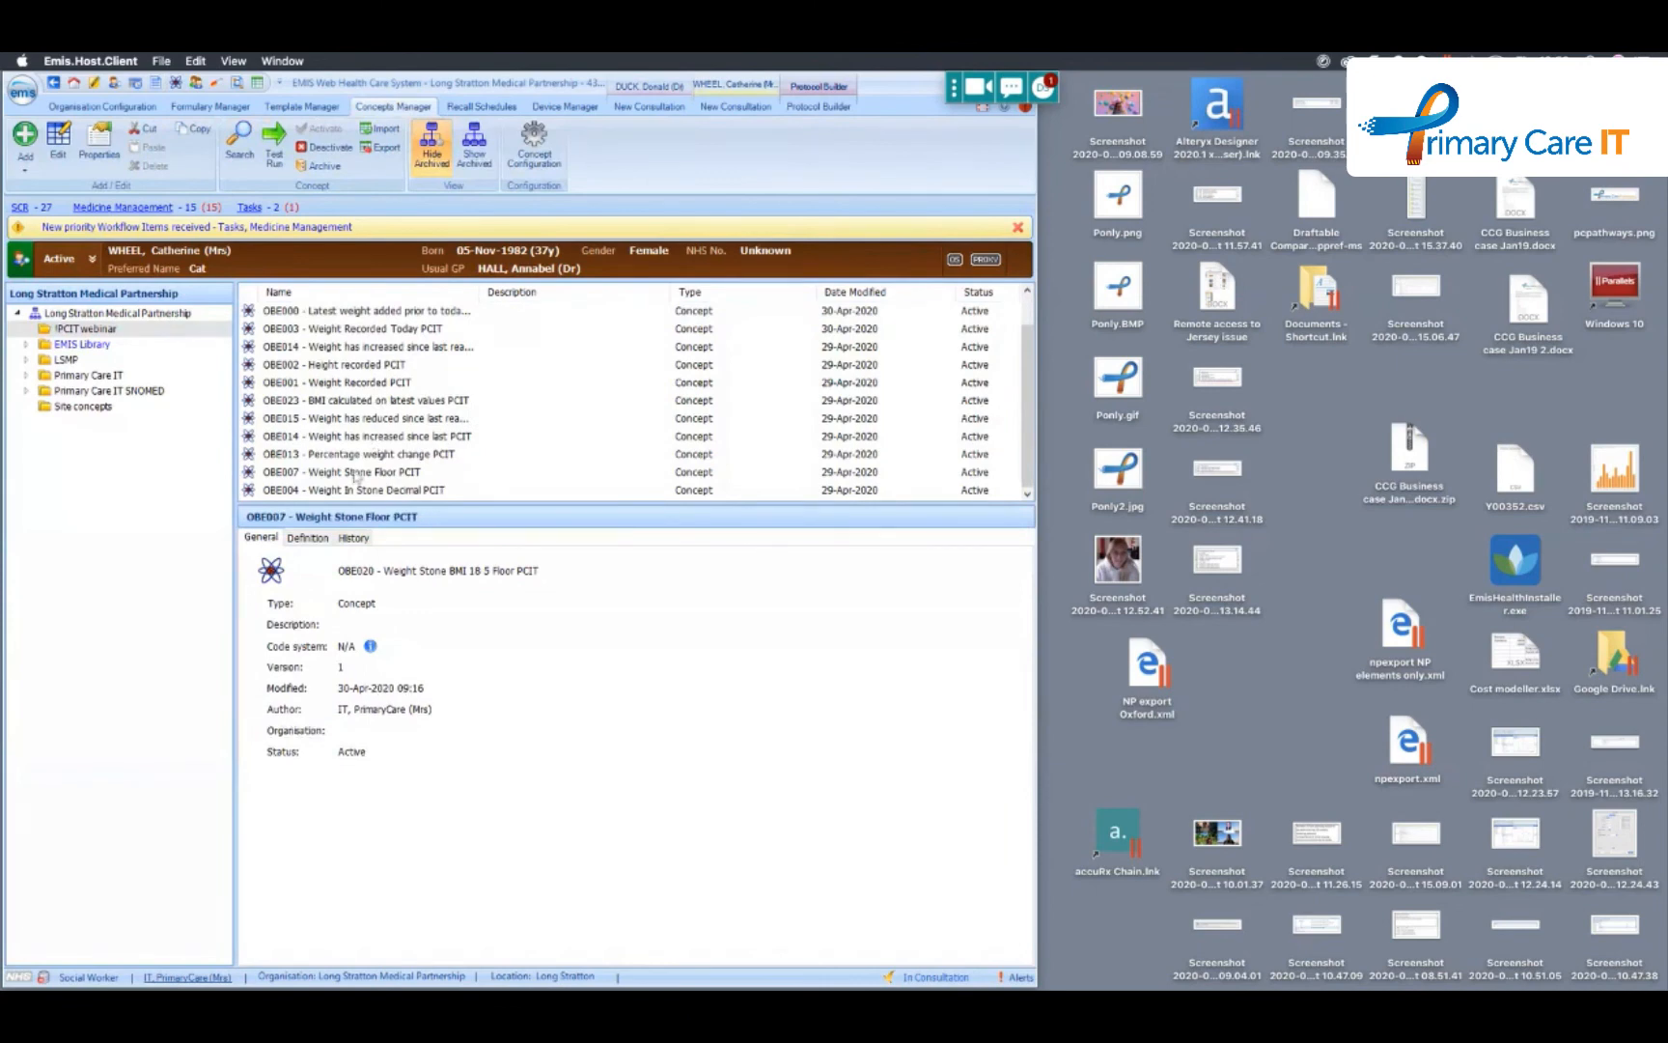
right_click(358, 473)
mouse_move(406, 480)
left_click(494, 482)
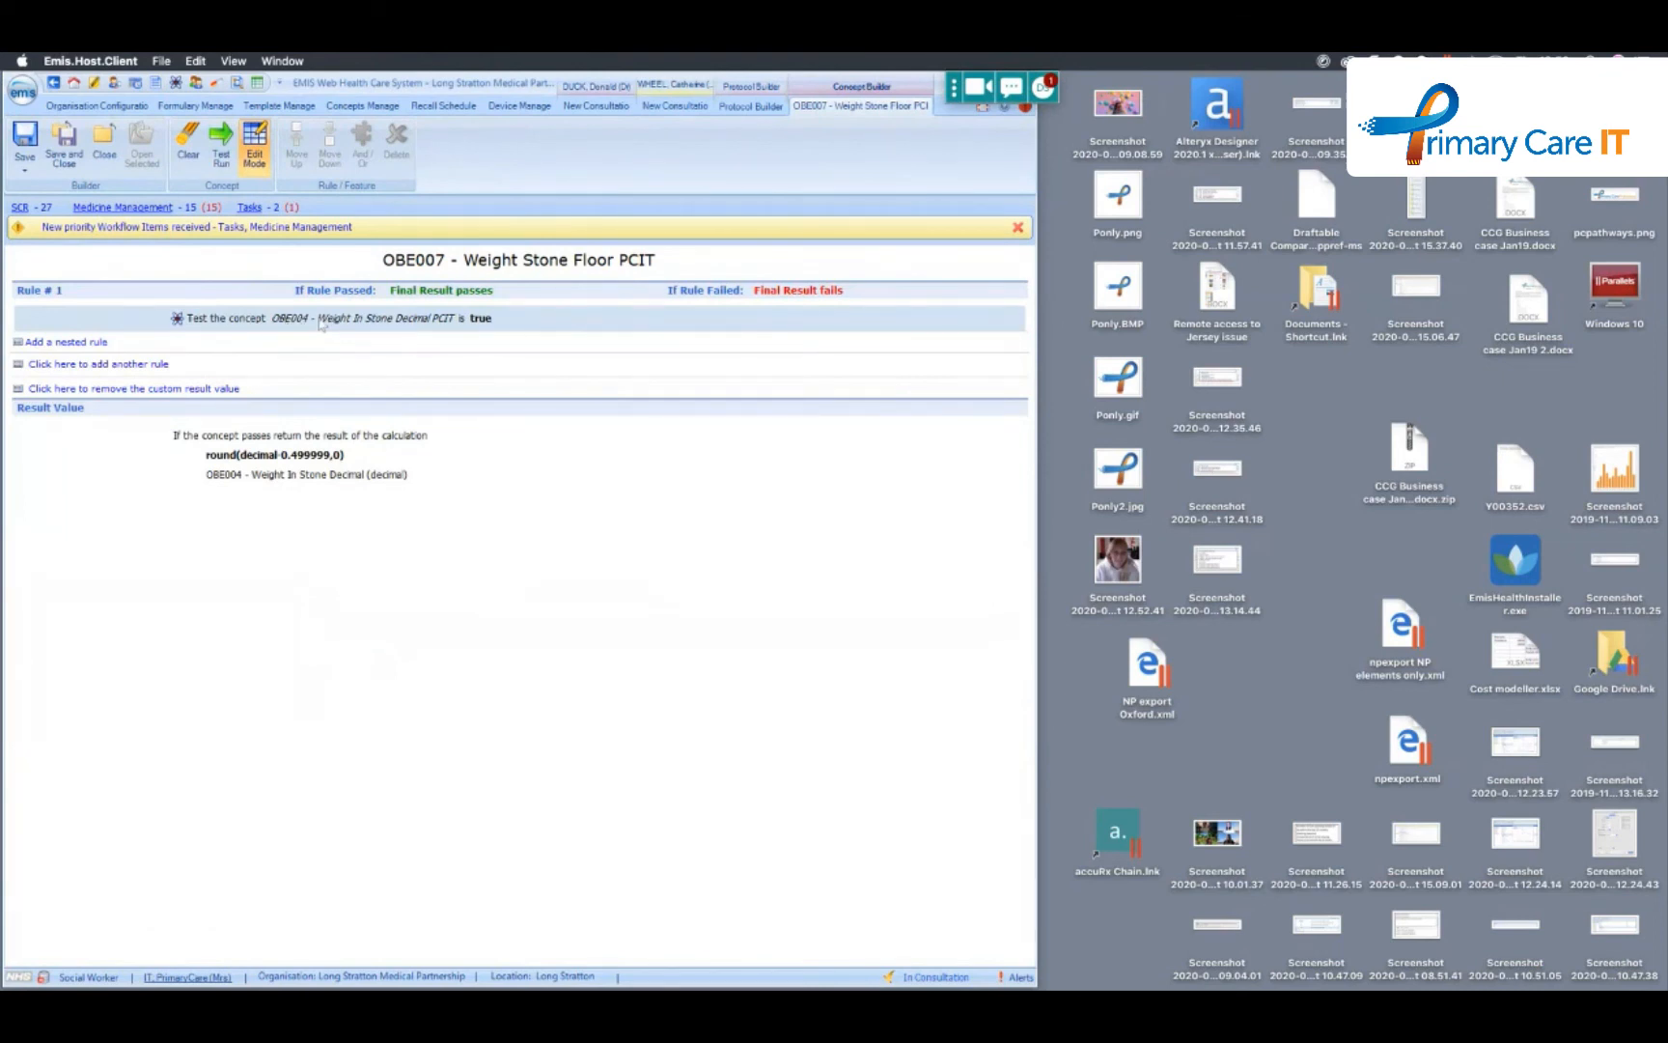
- Open the nested concept OBE004 - Weight In Stone Decimal PCIT from its rule twice to examine its calculation, closing it each time
left_click(449, 323)
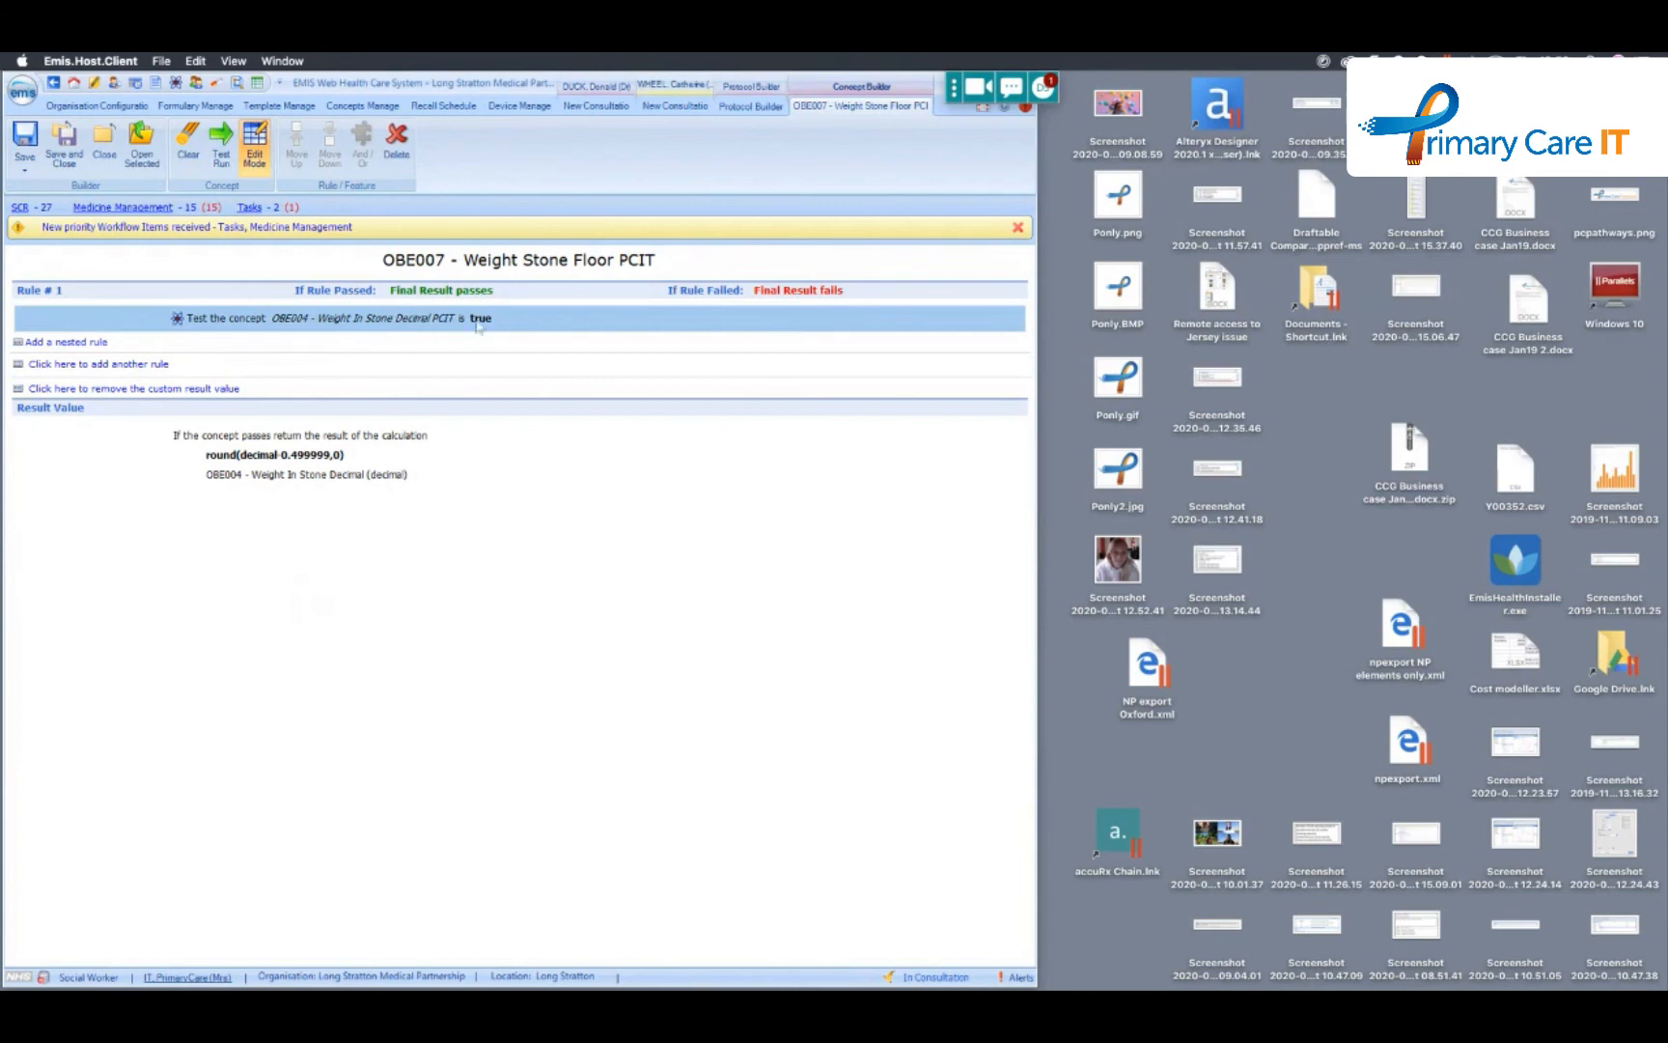
left_click(142, 158)
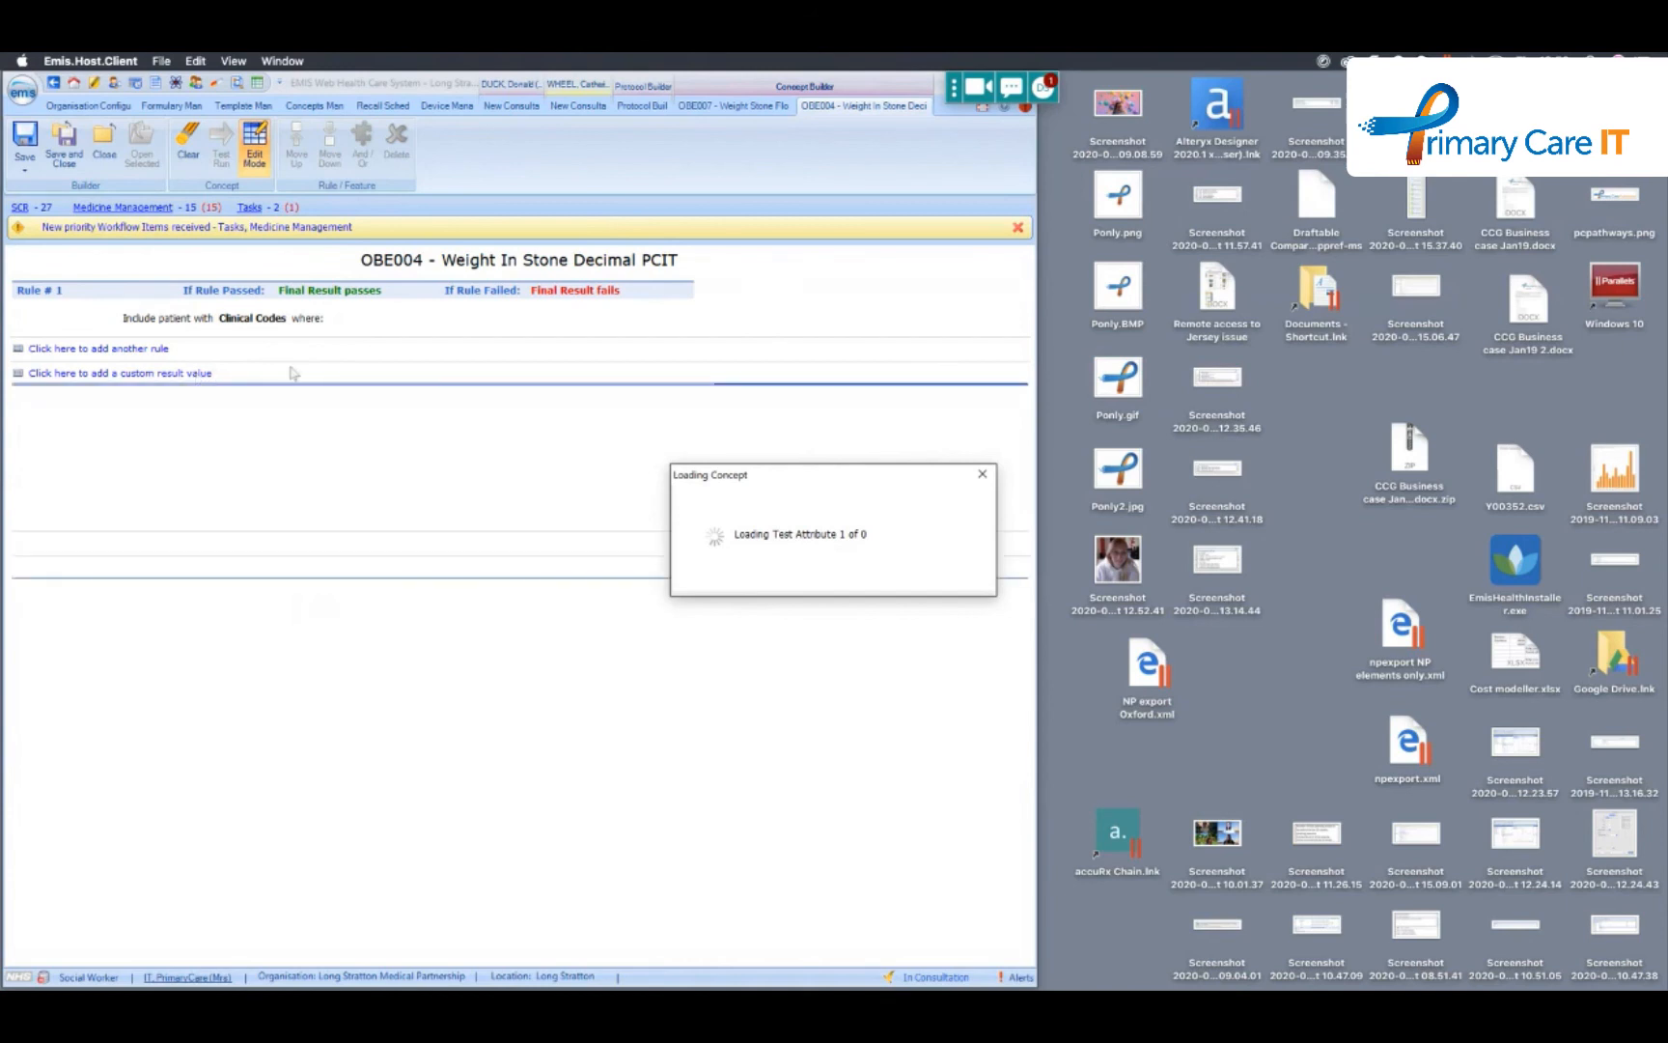
left_click(113, 140)
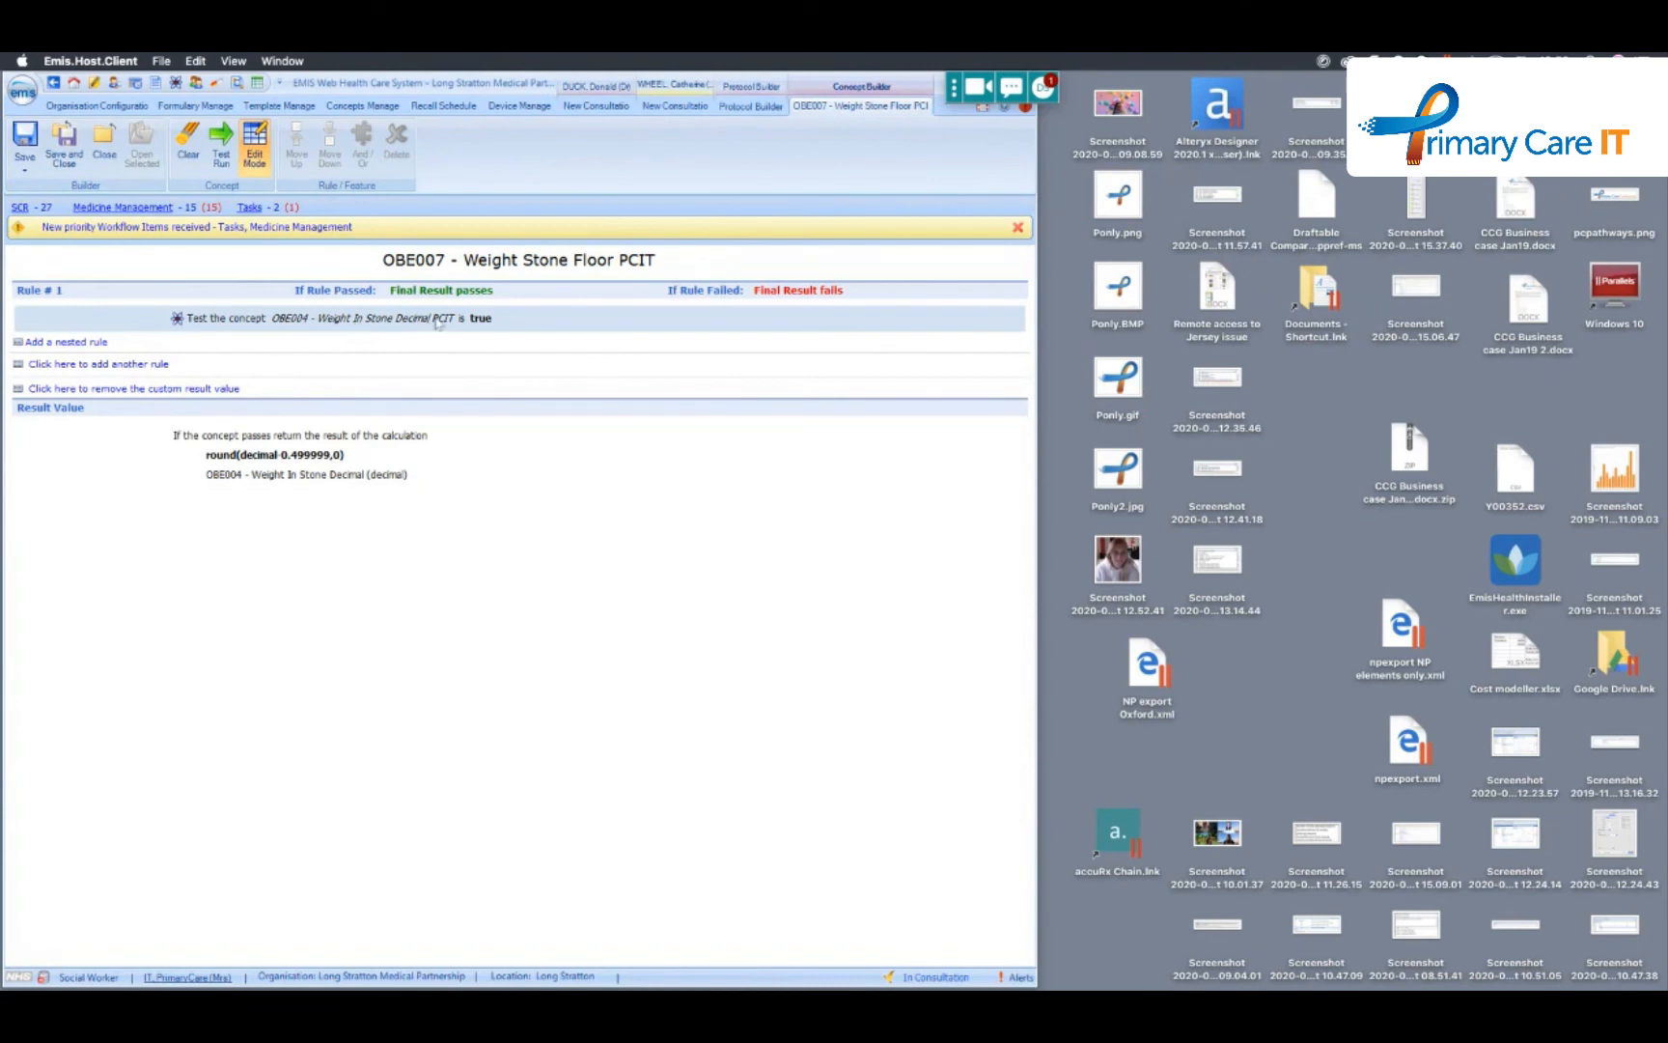
left_click(439, 323)
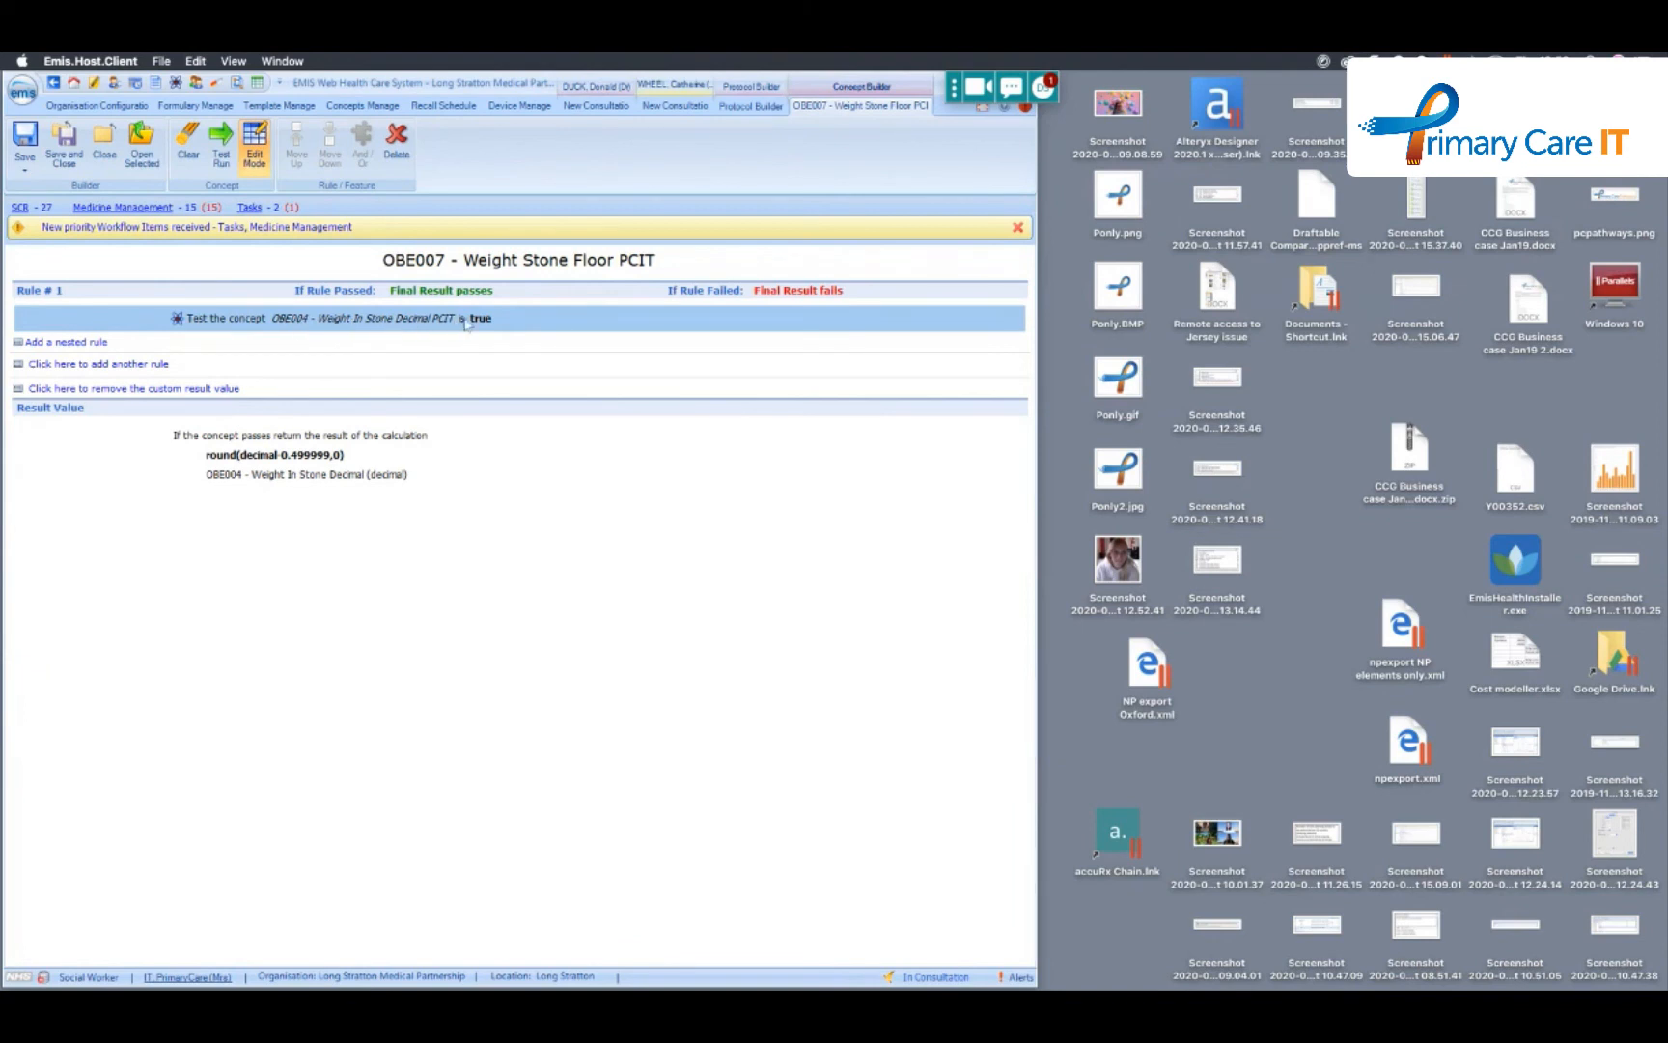
left_click(142, 147)
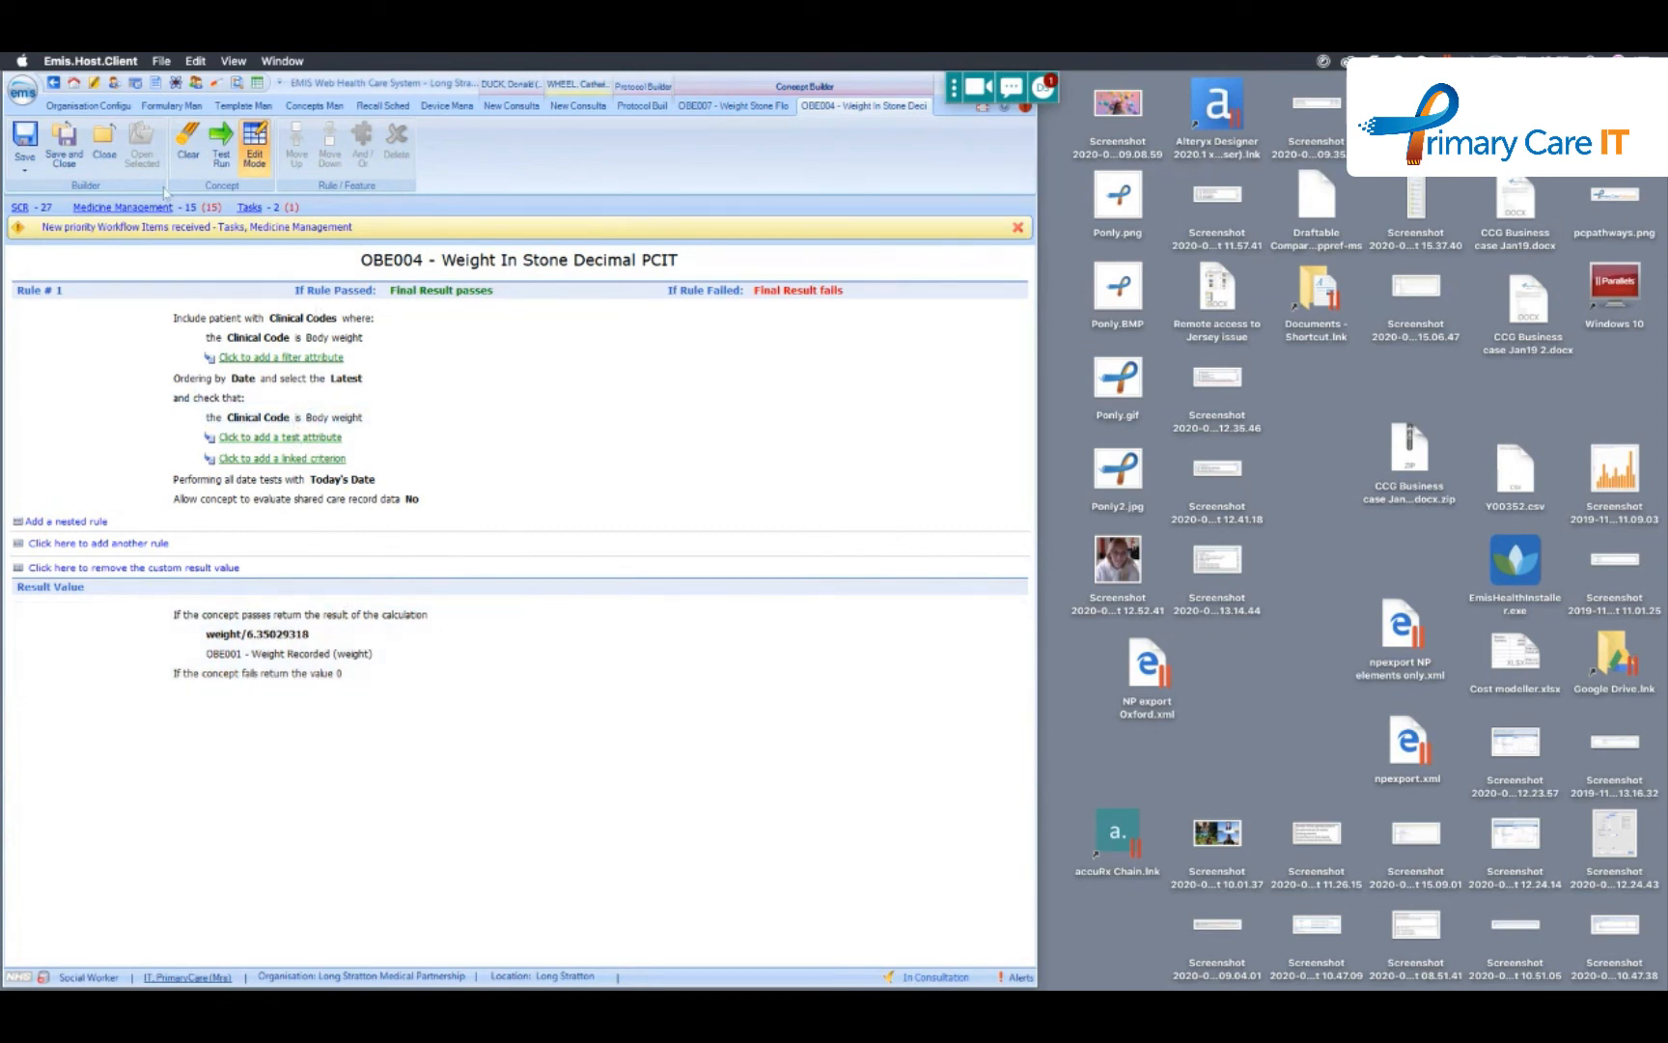
left_click(102, 150)
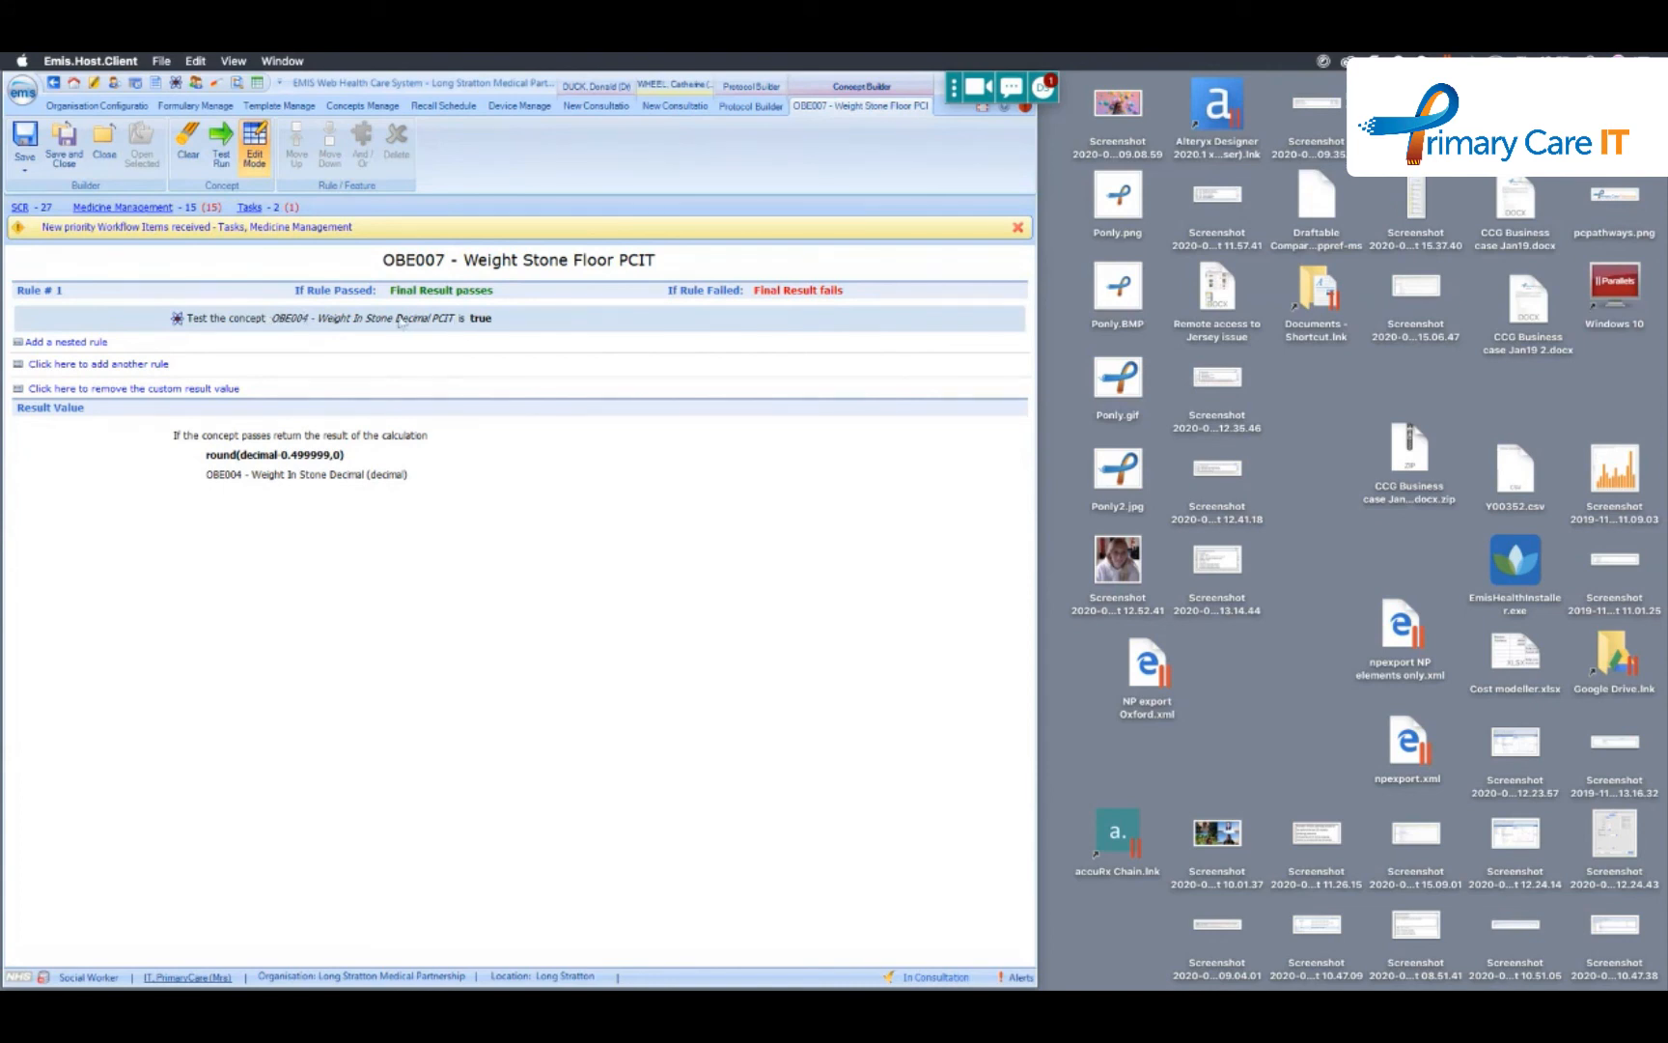
- Examine the rounding expression and its parameter in OBE007's custom result value, and cancel without changes
double_click(271, 456)
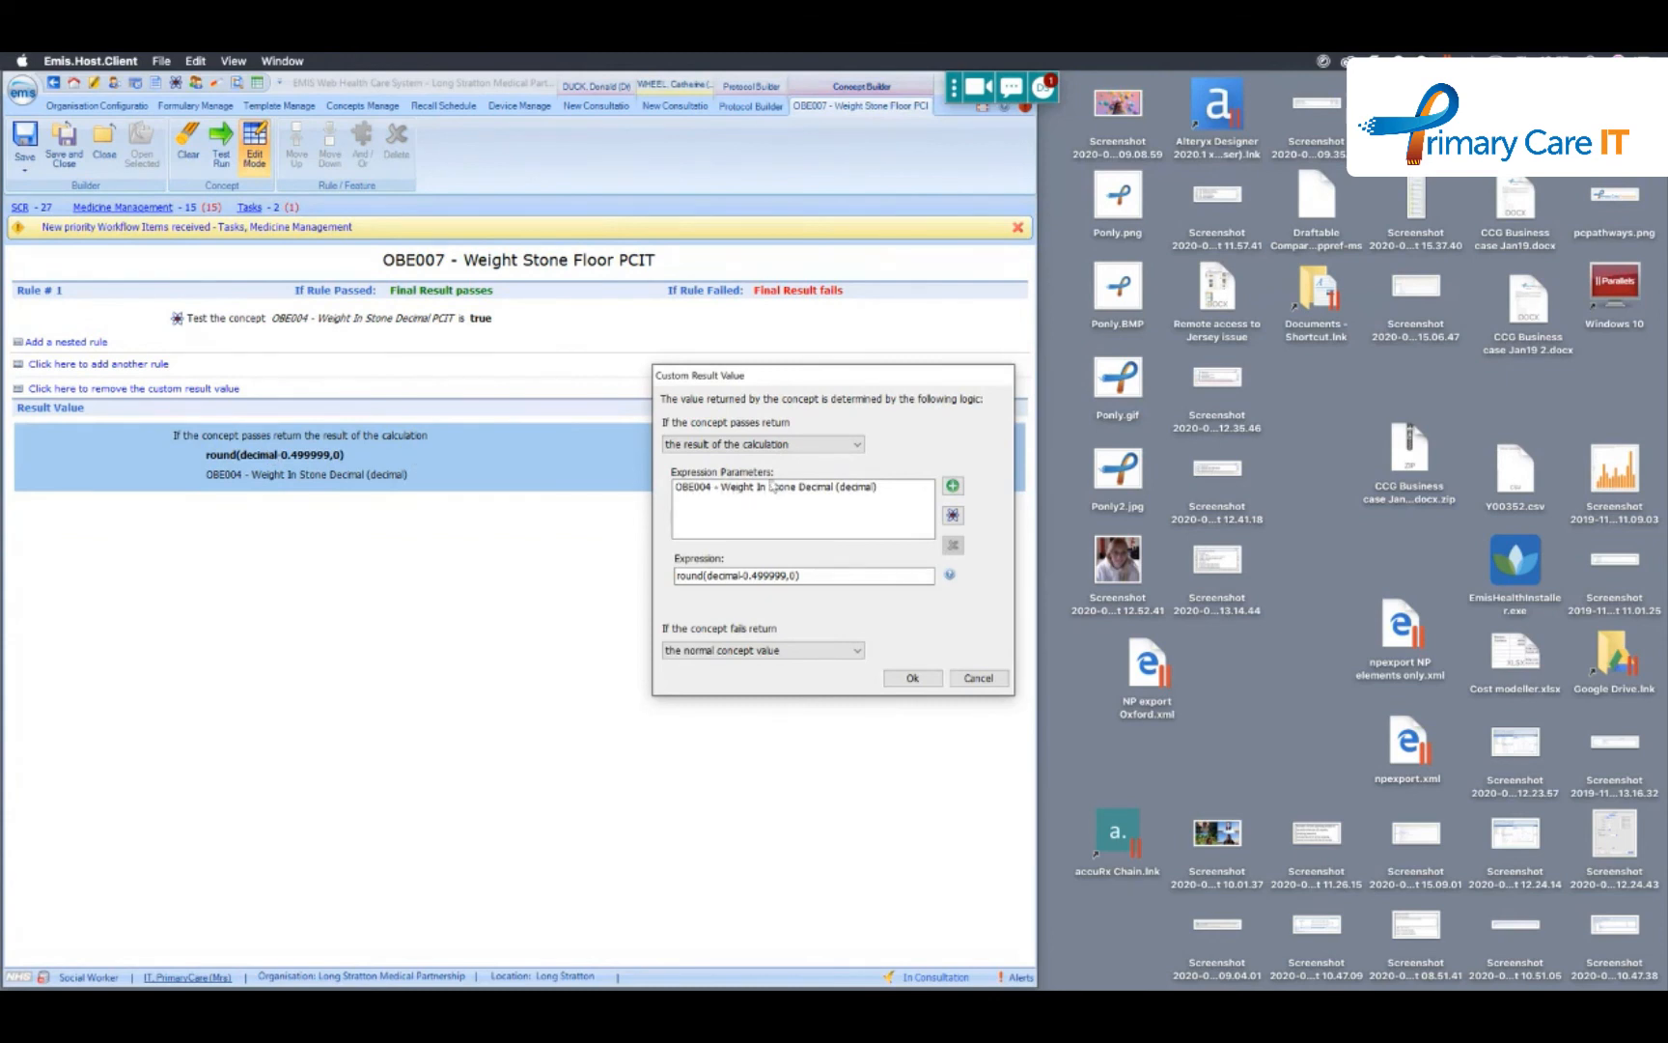
left_click(678, 576)
left_click(977, 679)
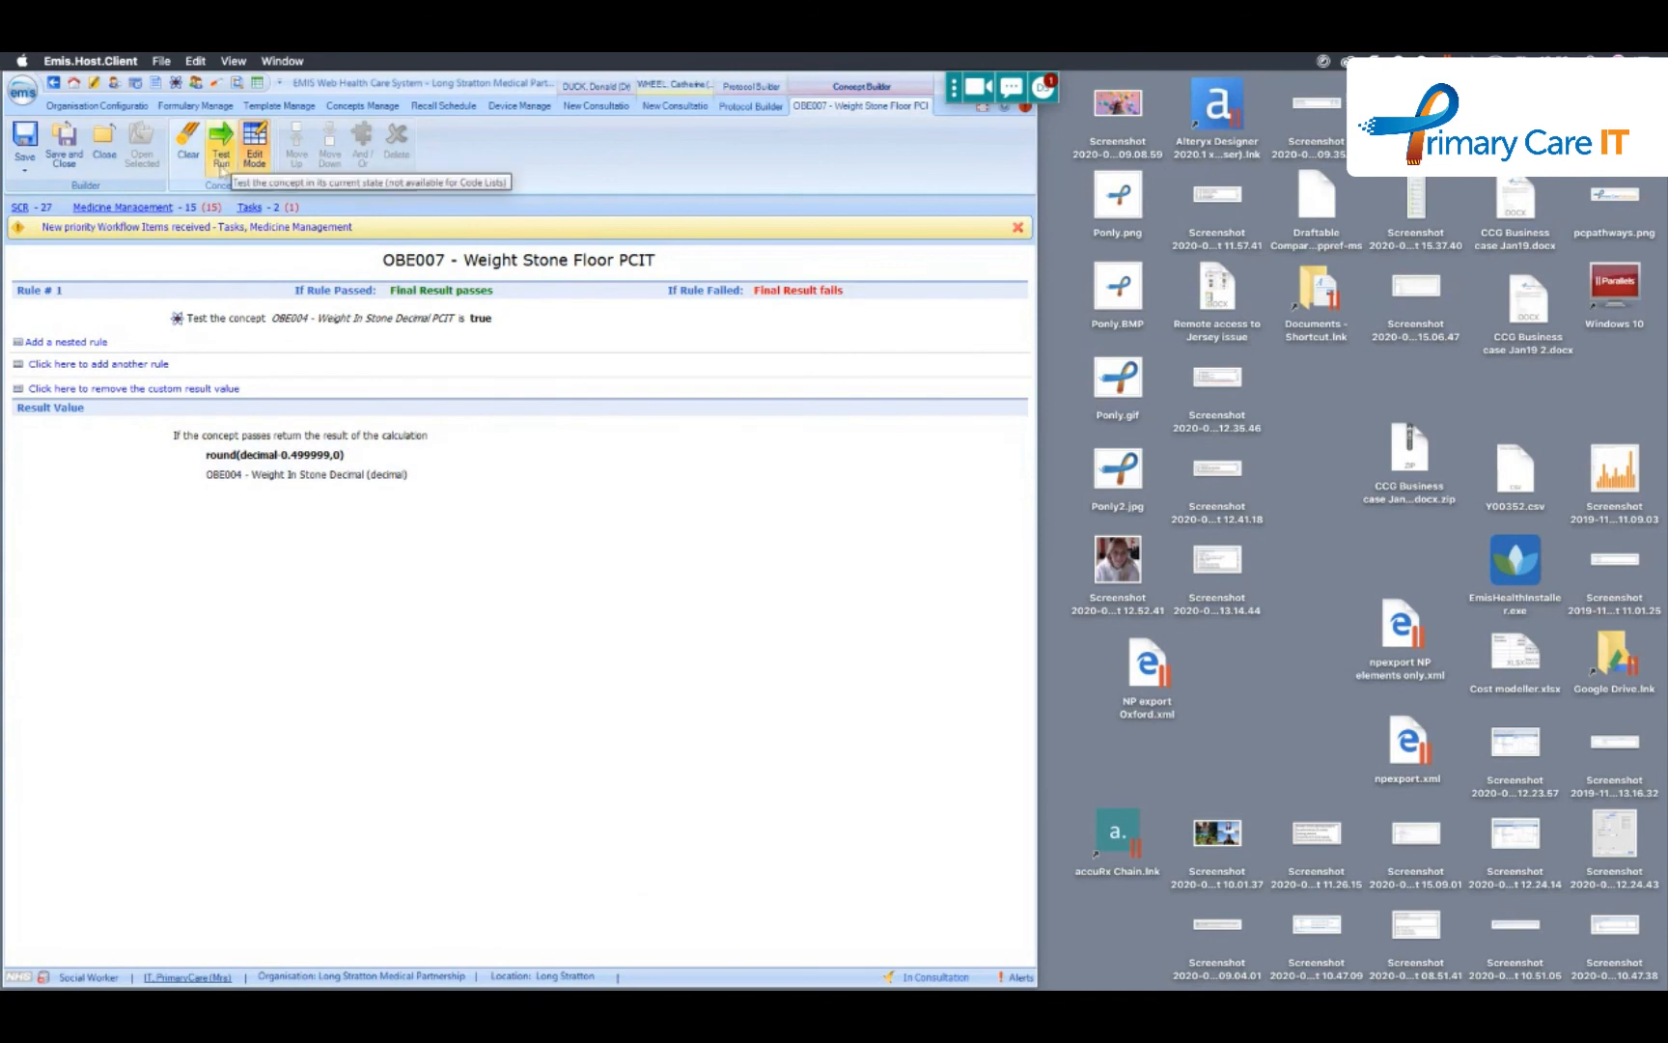
- Test run OBE007, close the results, and recheck its custom result expression without changing it
left_click(222, 152)
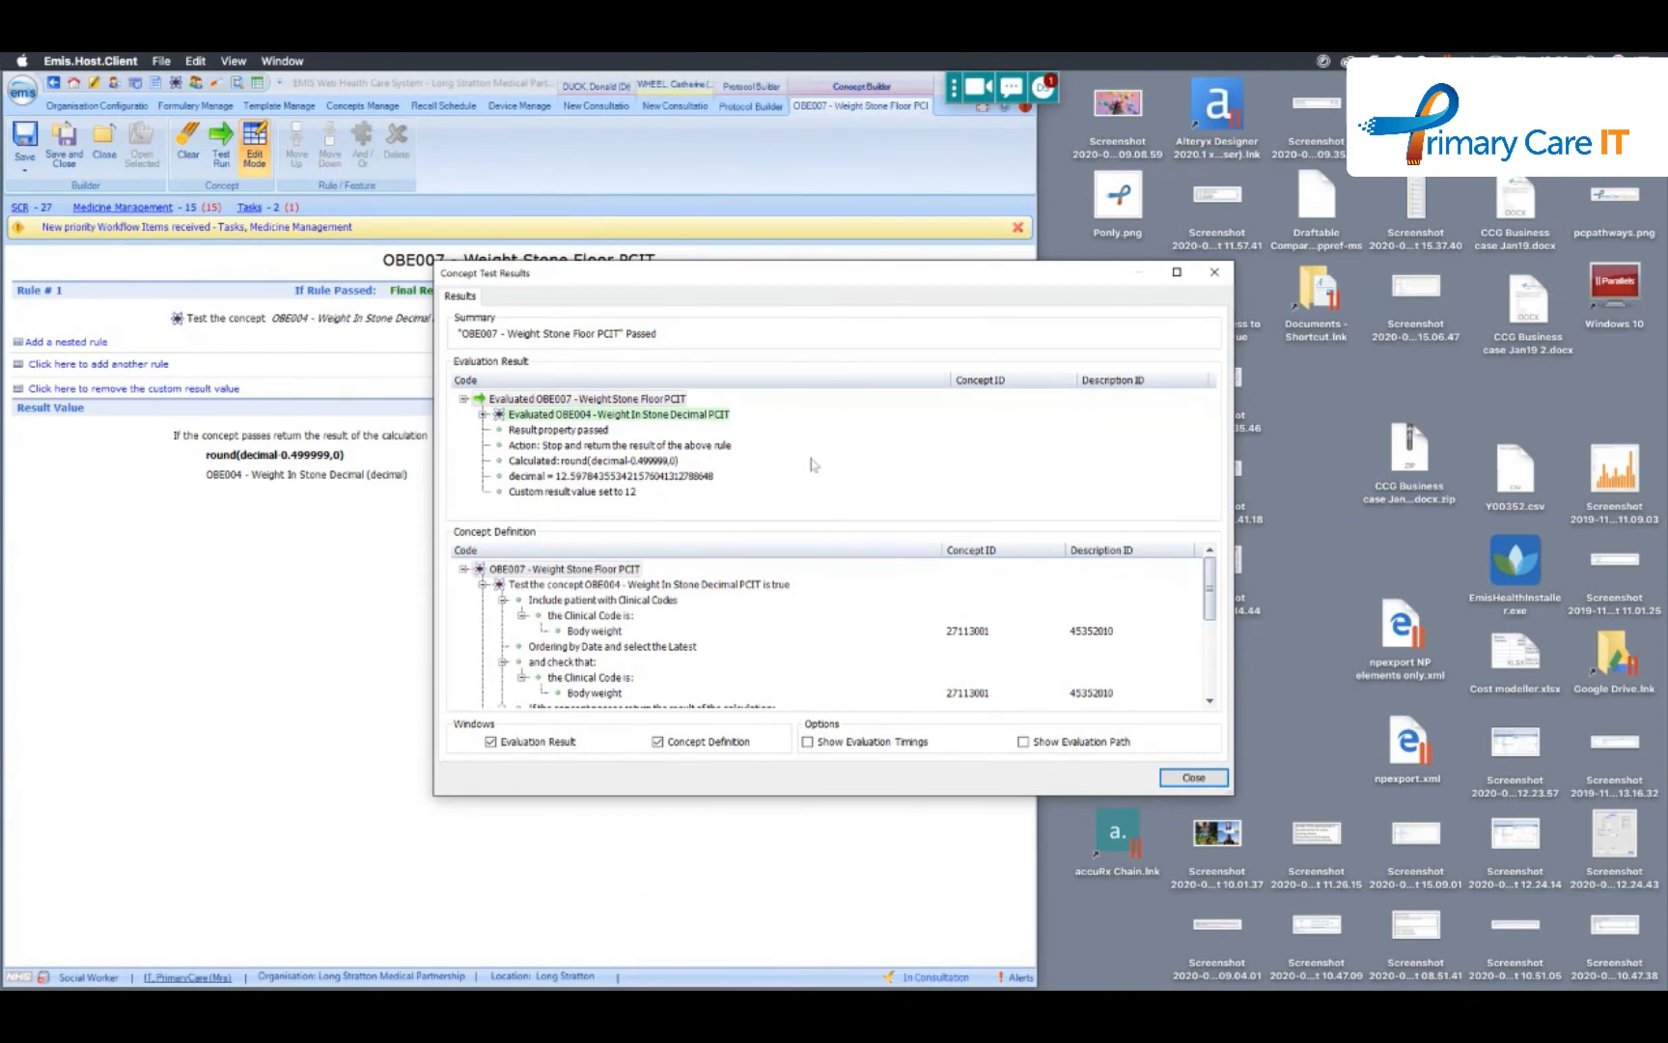
left_click(1175, 772)
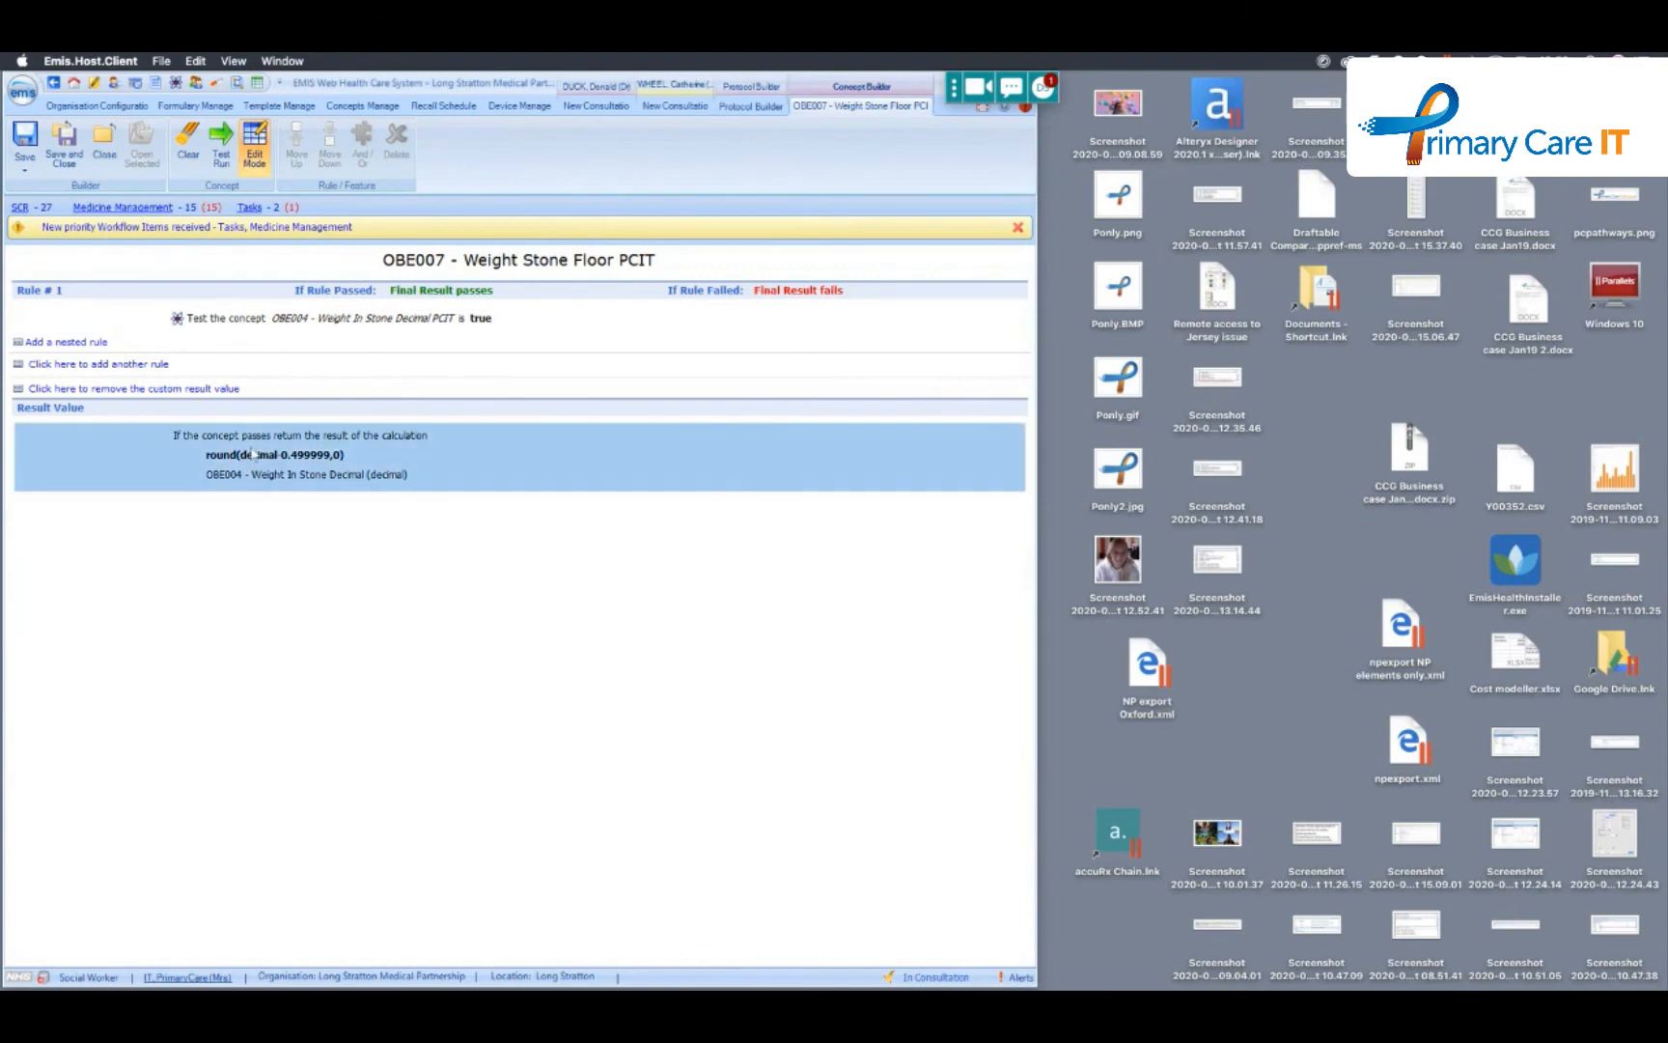
double_click(253, 453)
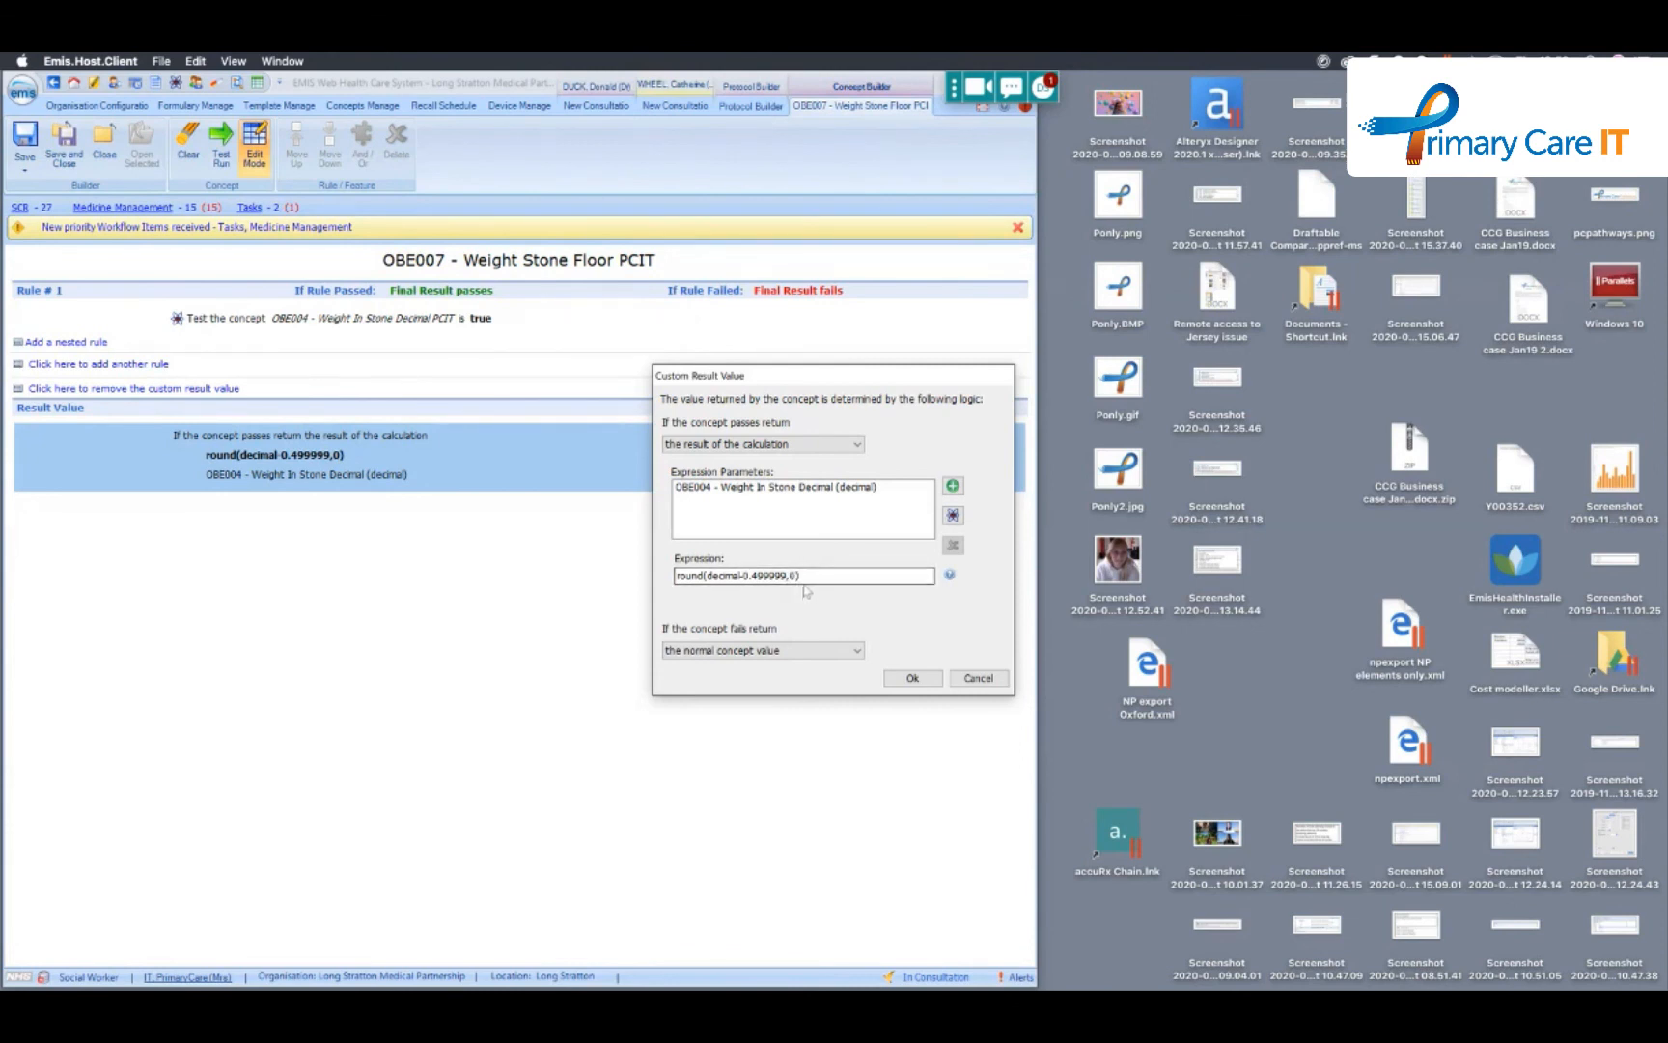
left_click(979, 678)
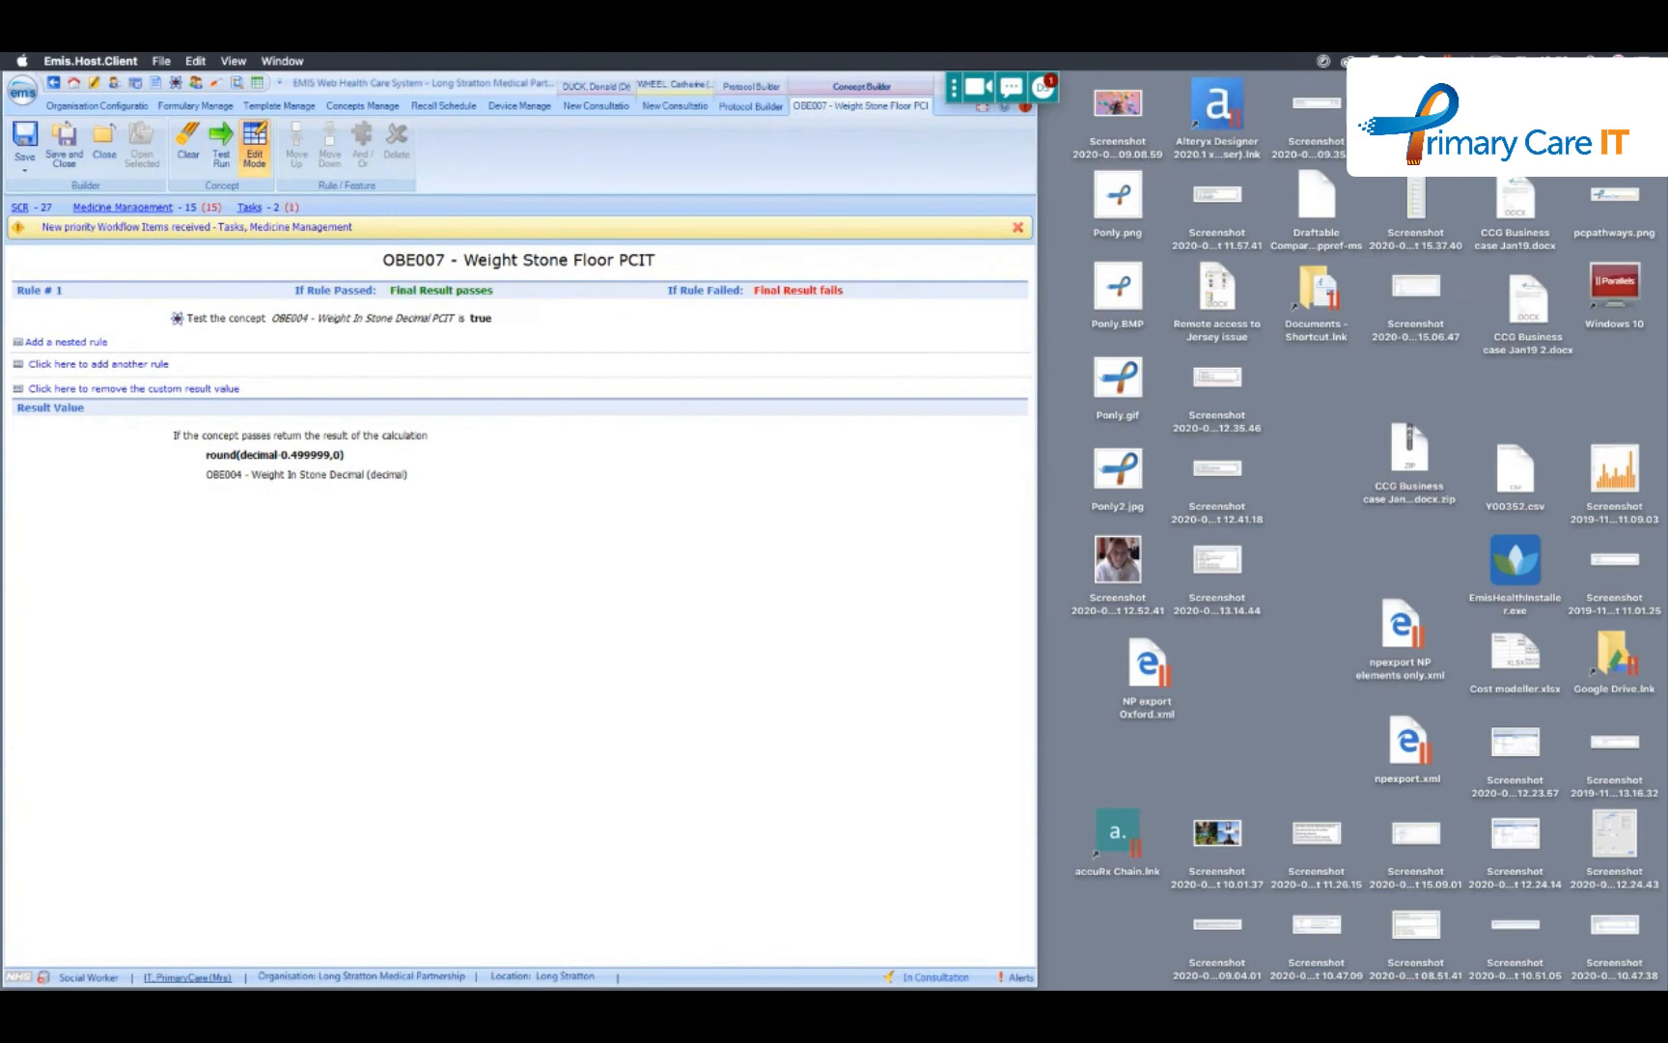
- Switch to PowerPoint to check slide 9's concept codes, move its window aside, and close the OBE007 concept in EMIS Web
key("super+Tab")
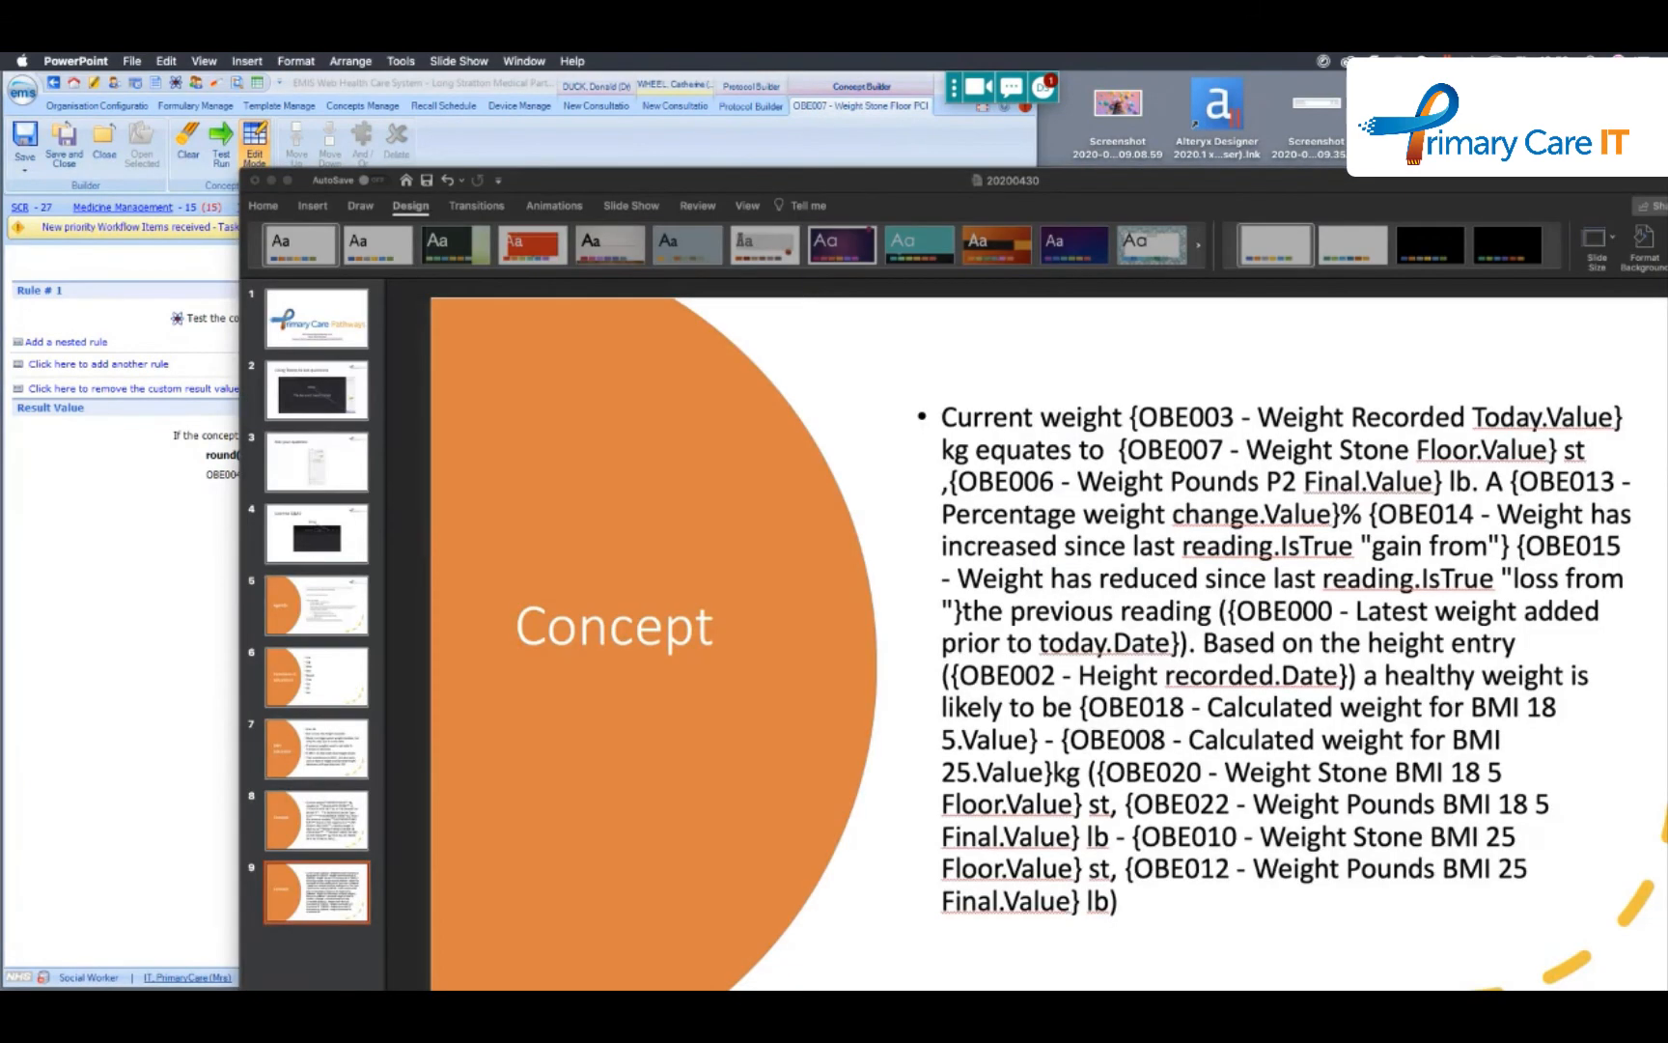
left_click_drag(1201, 177, 1095, 93)
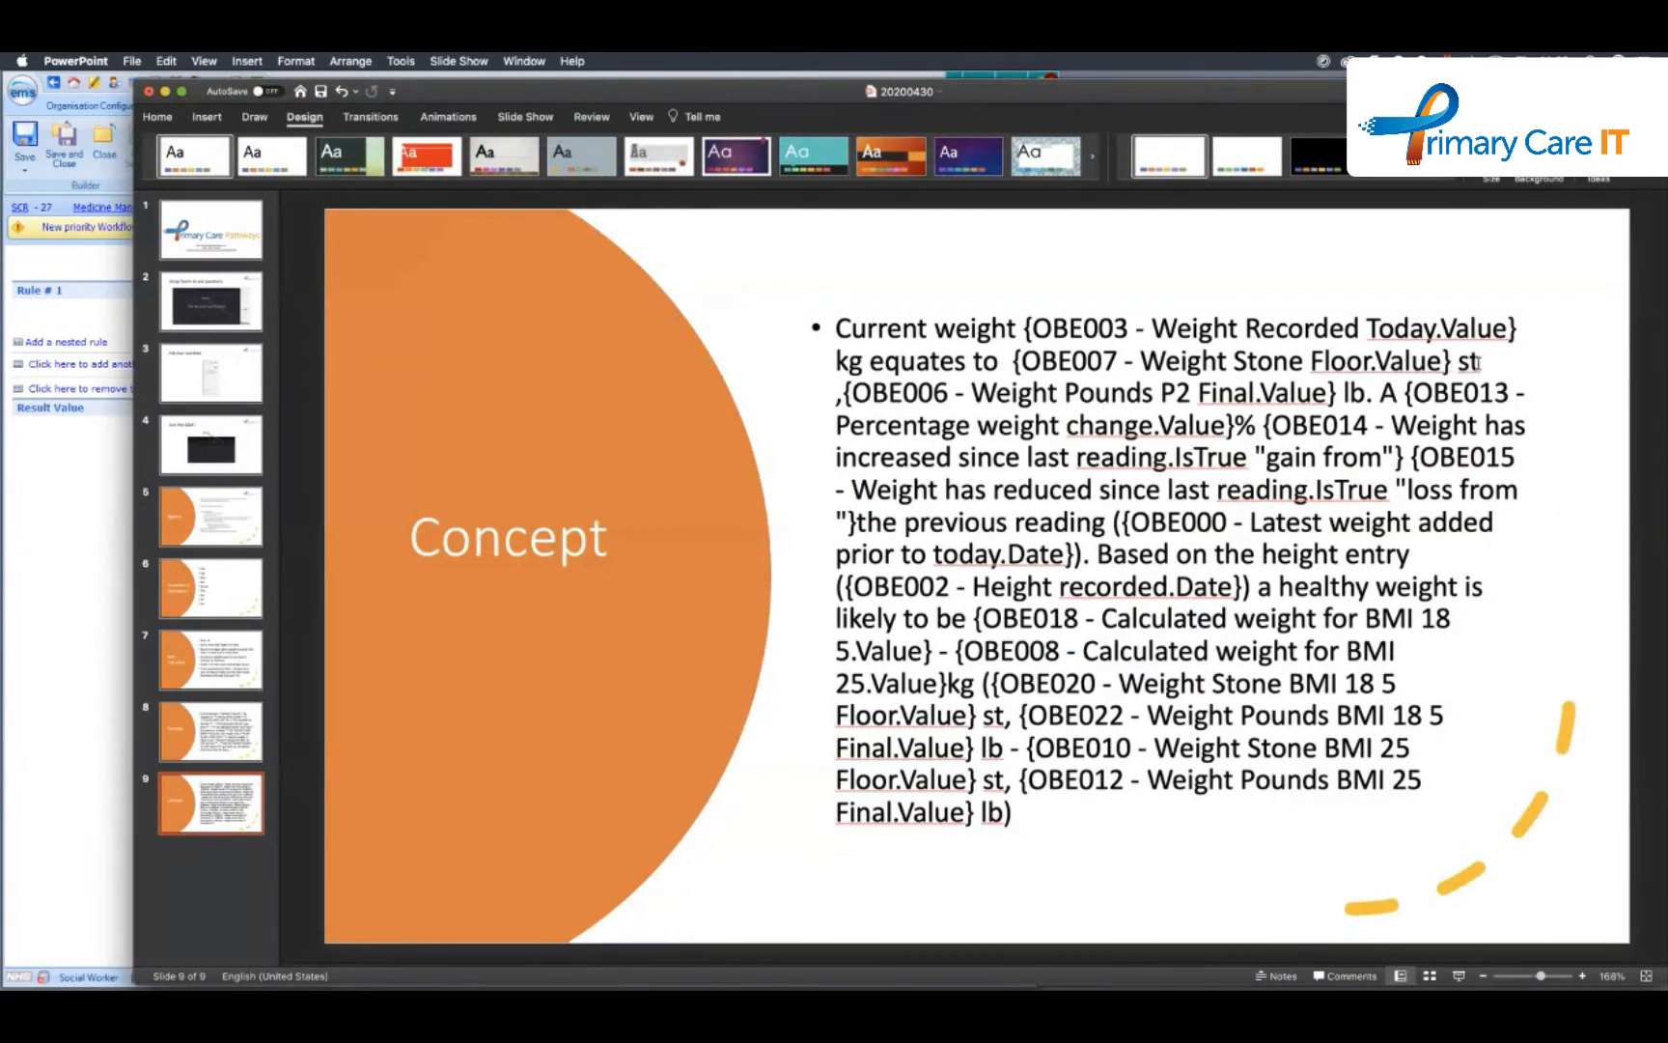
left_click_drag(682, 90, 1664, 289)
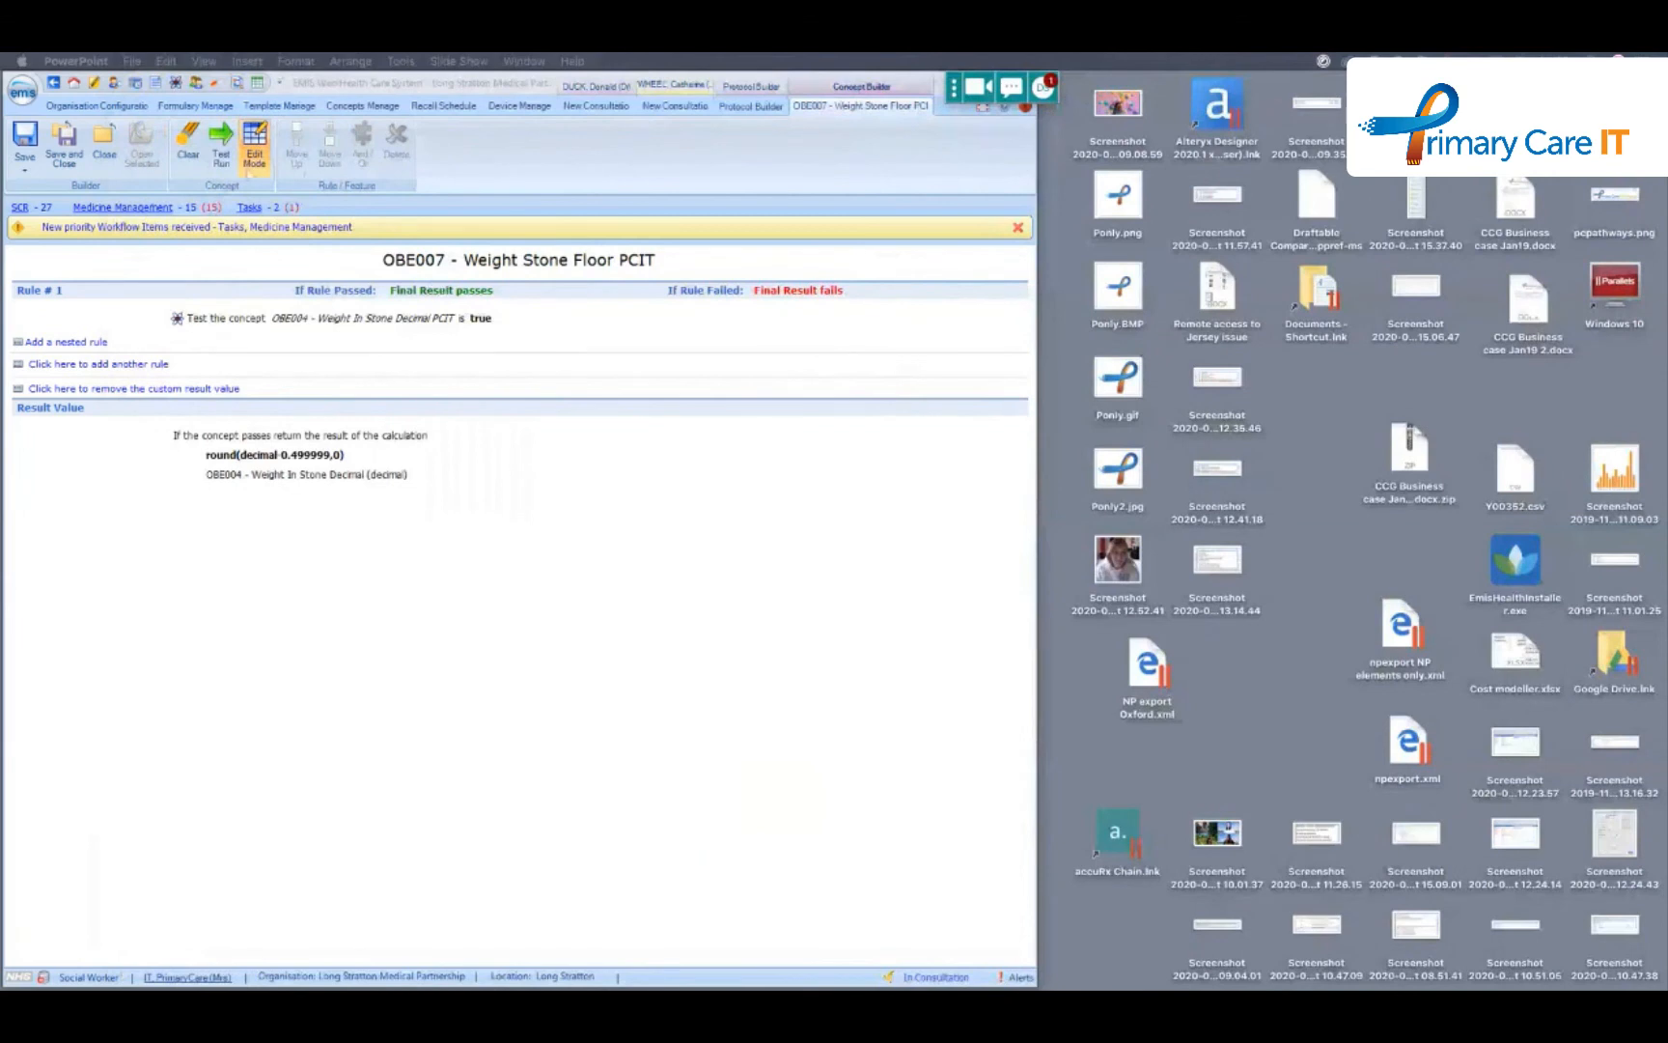
left_click(106, 156)
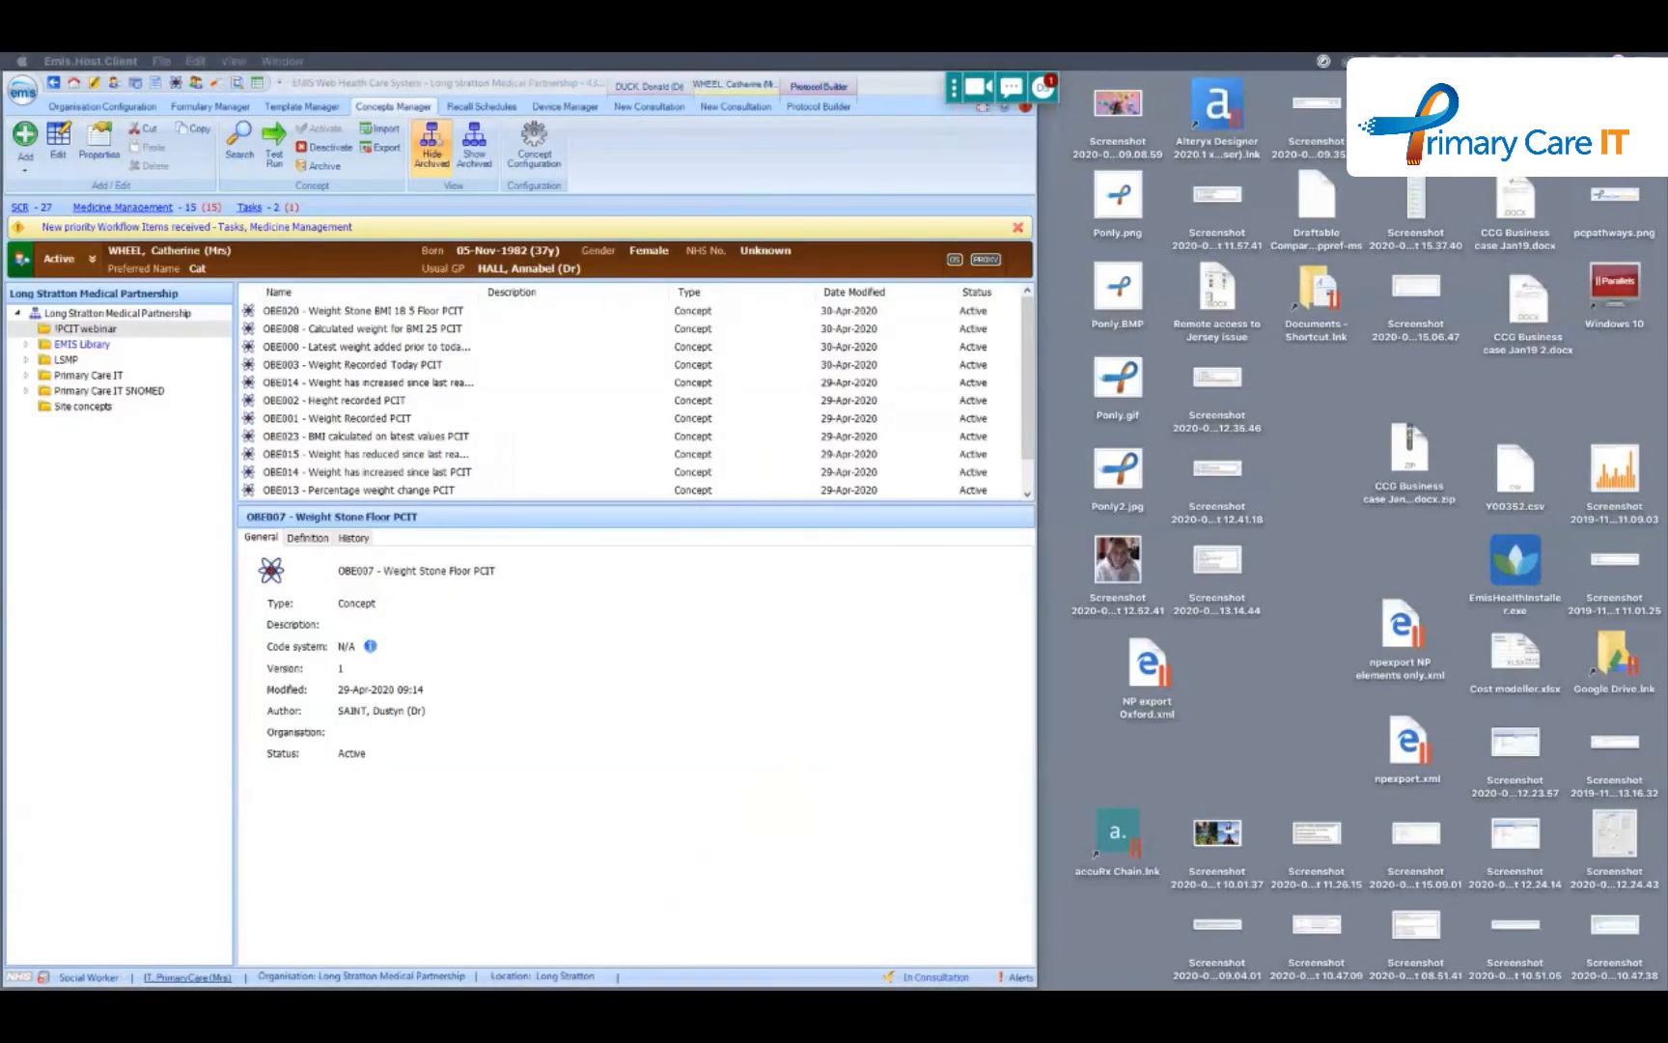
- Place the PowerPoint window so slide 9's concept text is readable beside EMIS Web, and return to the concepts list
left_click_drag(1667, 174, 811, 85)
left_click_drag(362, 345, 599, 345)
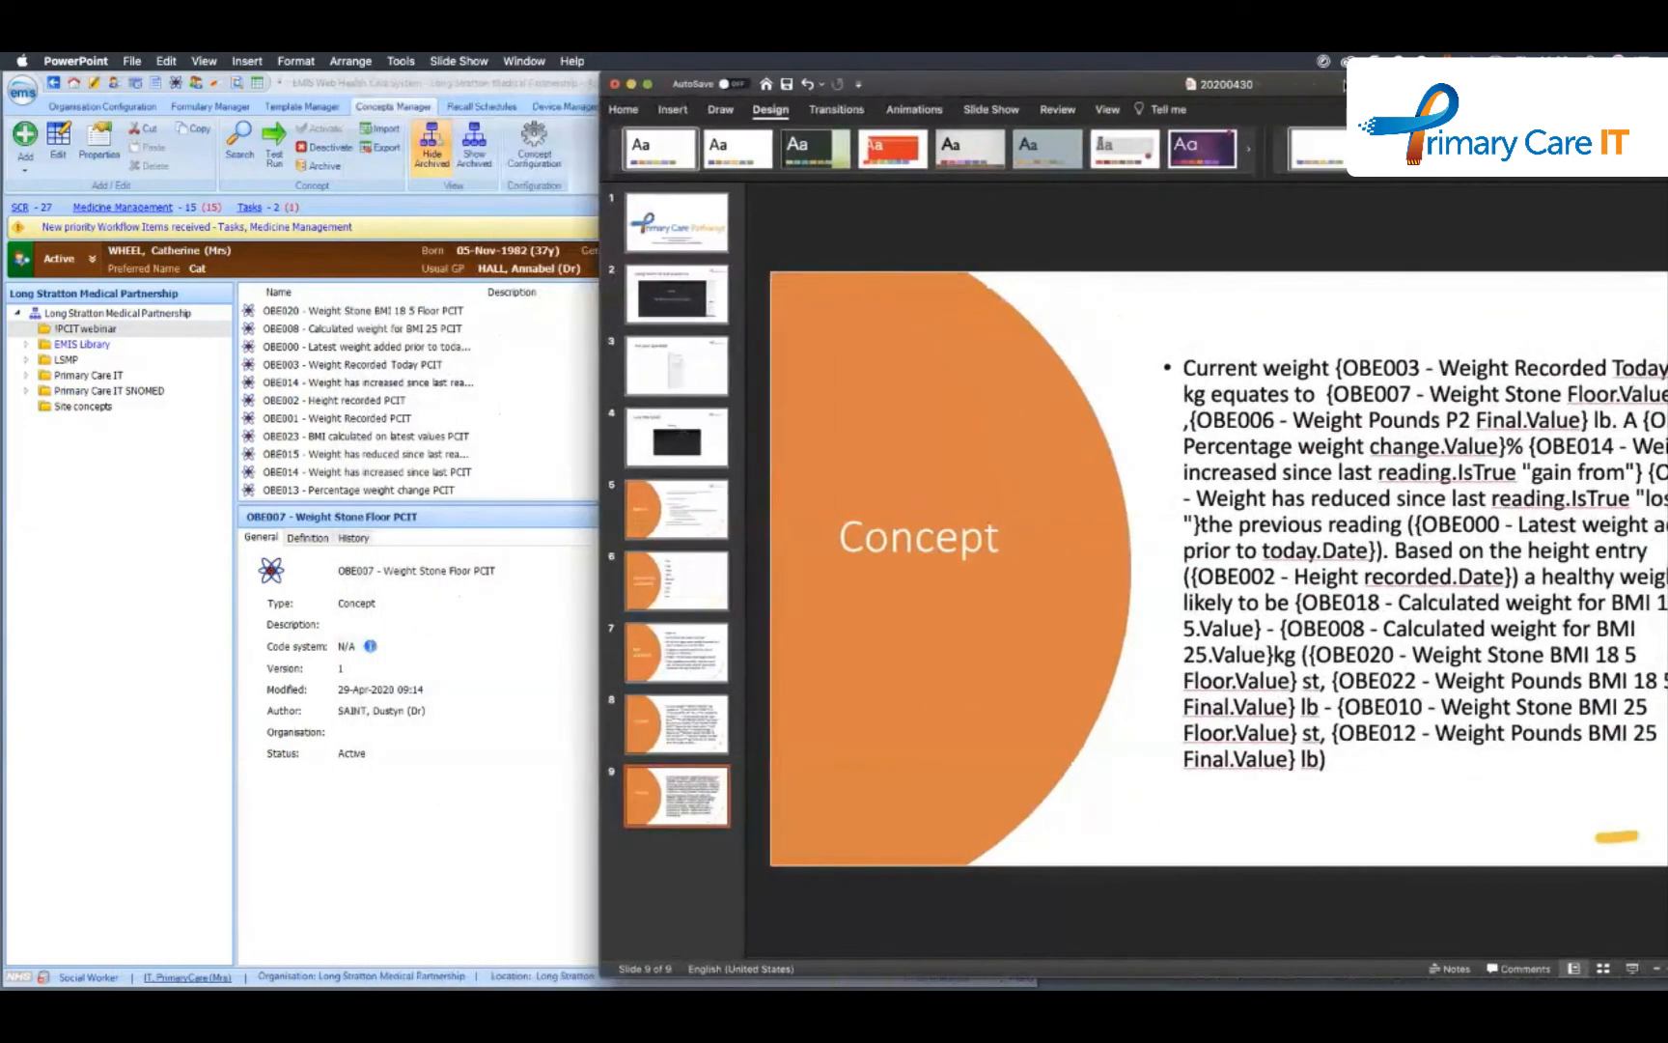
left_click_drag(1344, 84, 1251, 85)
left_click(481, 682)
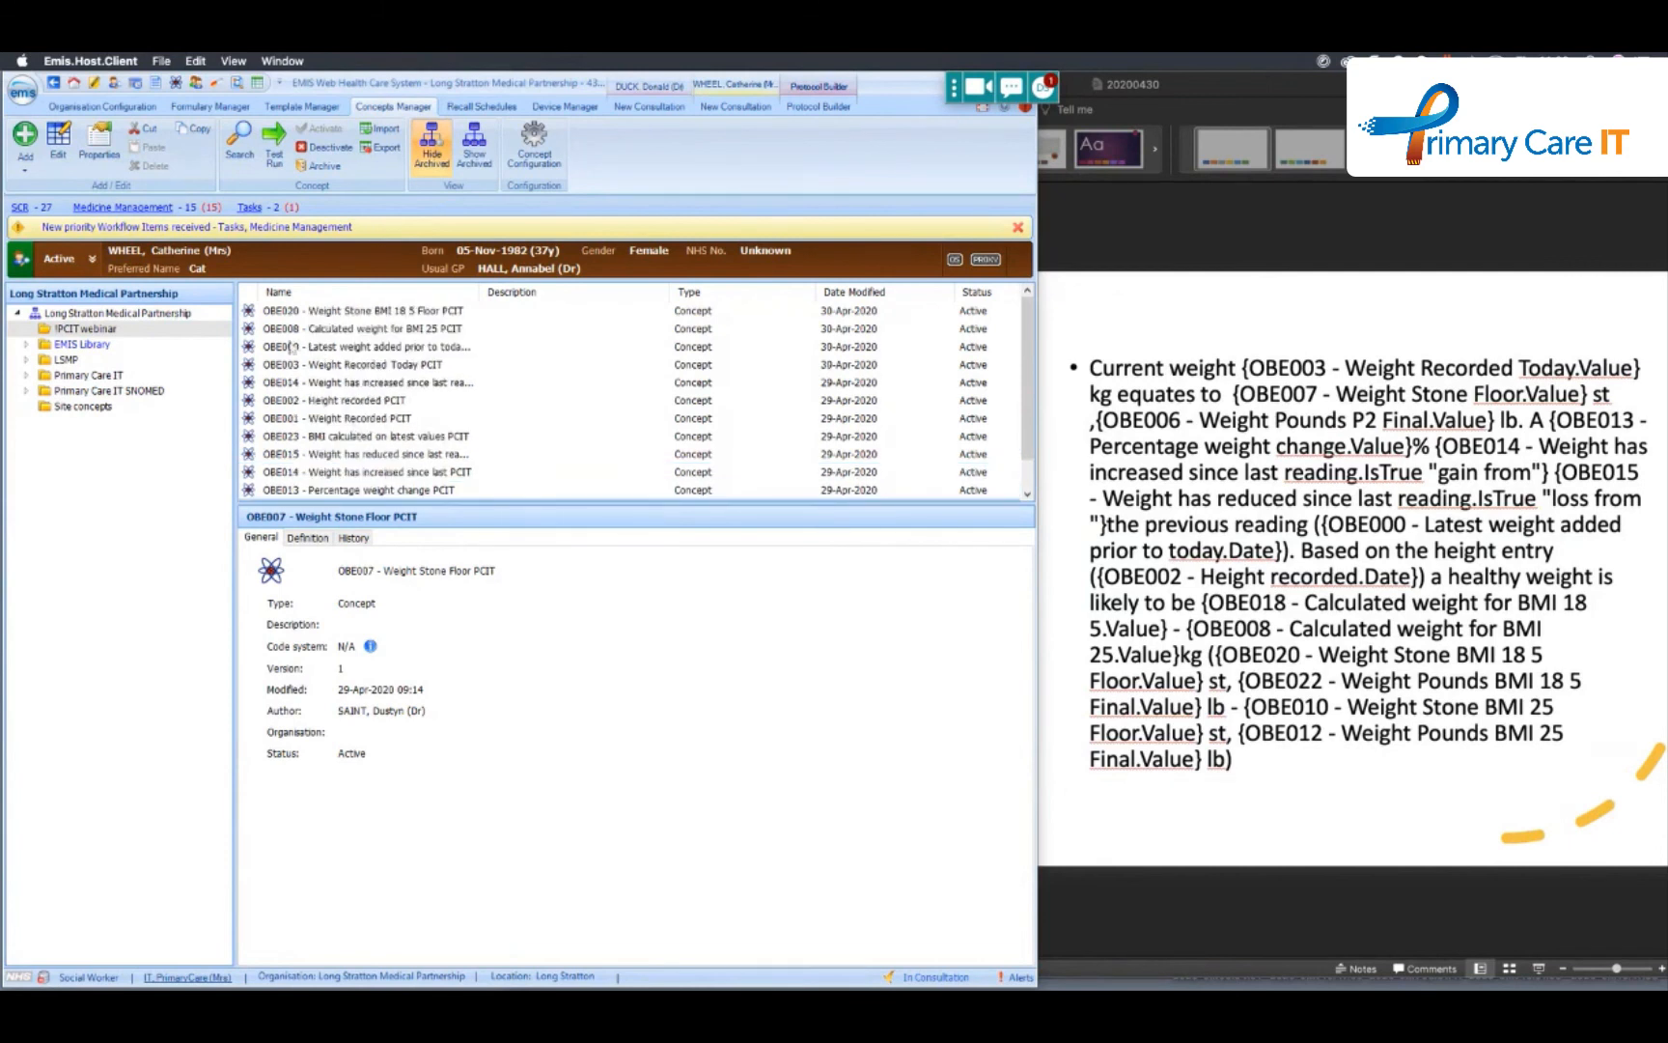
- Locate OBE013 - Percentage weight change PCIT in the concepts list and open it for editing
scroll(352, 357, "down", 1)
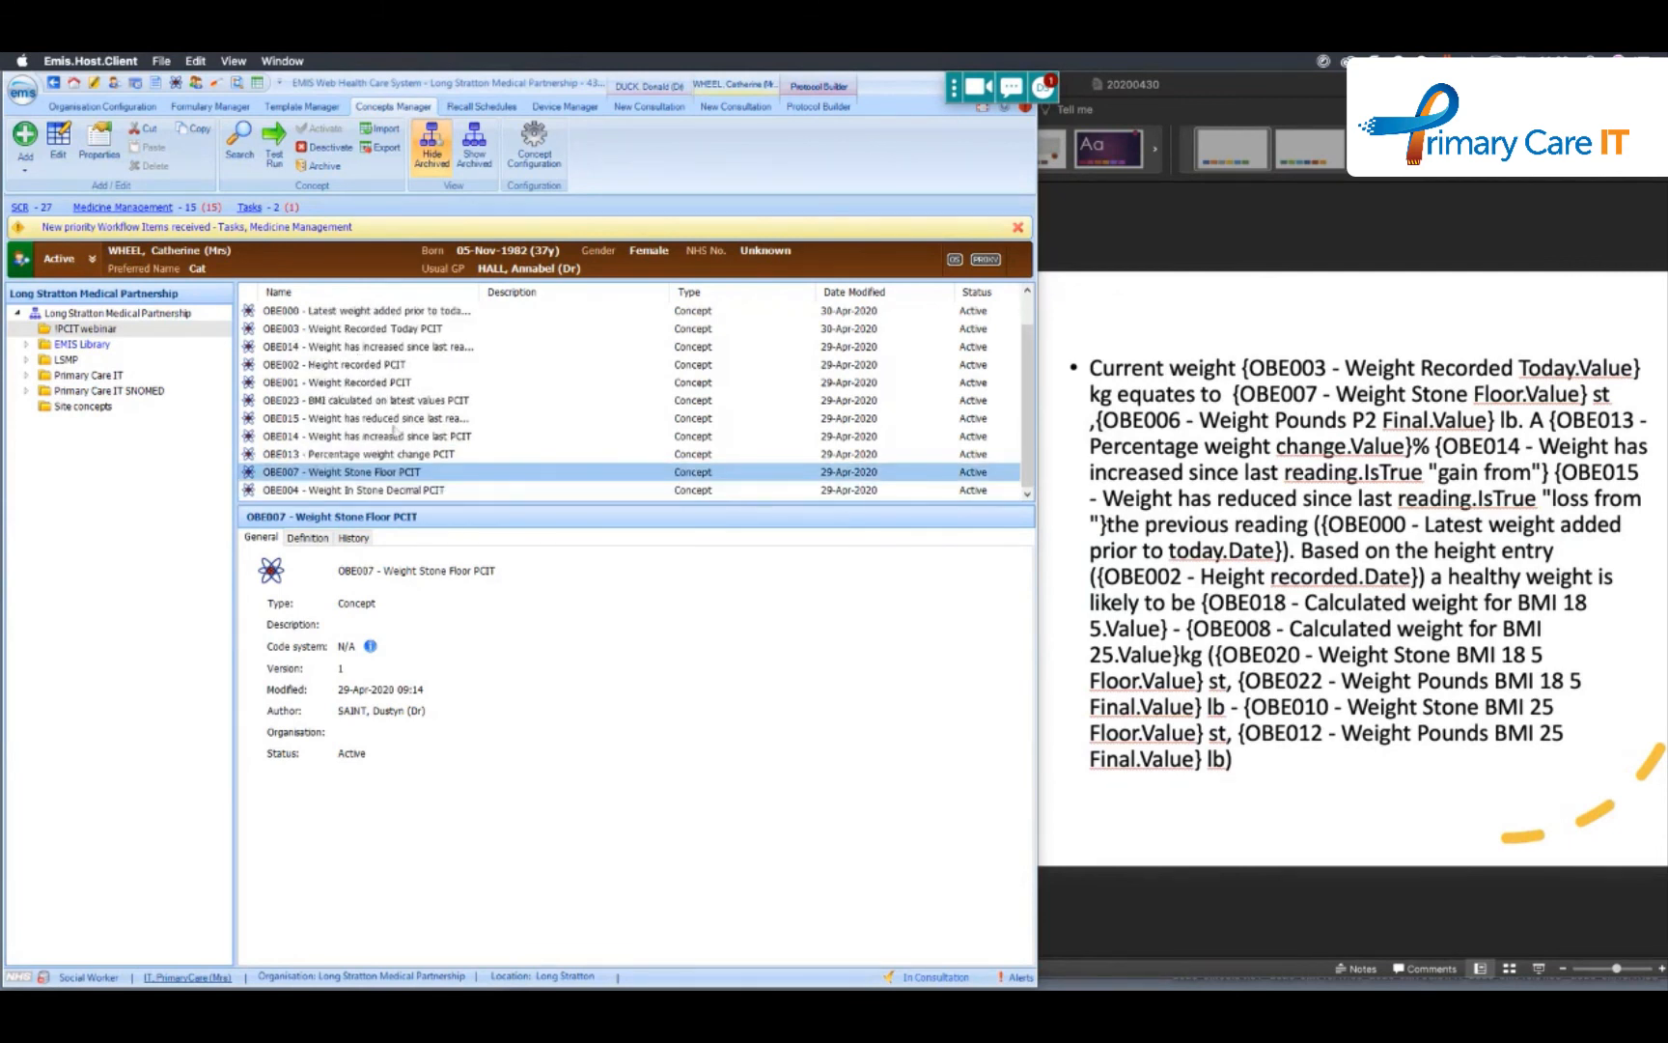
scroll(354, 402, "up", 1)
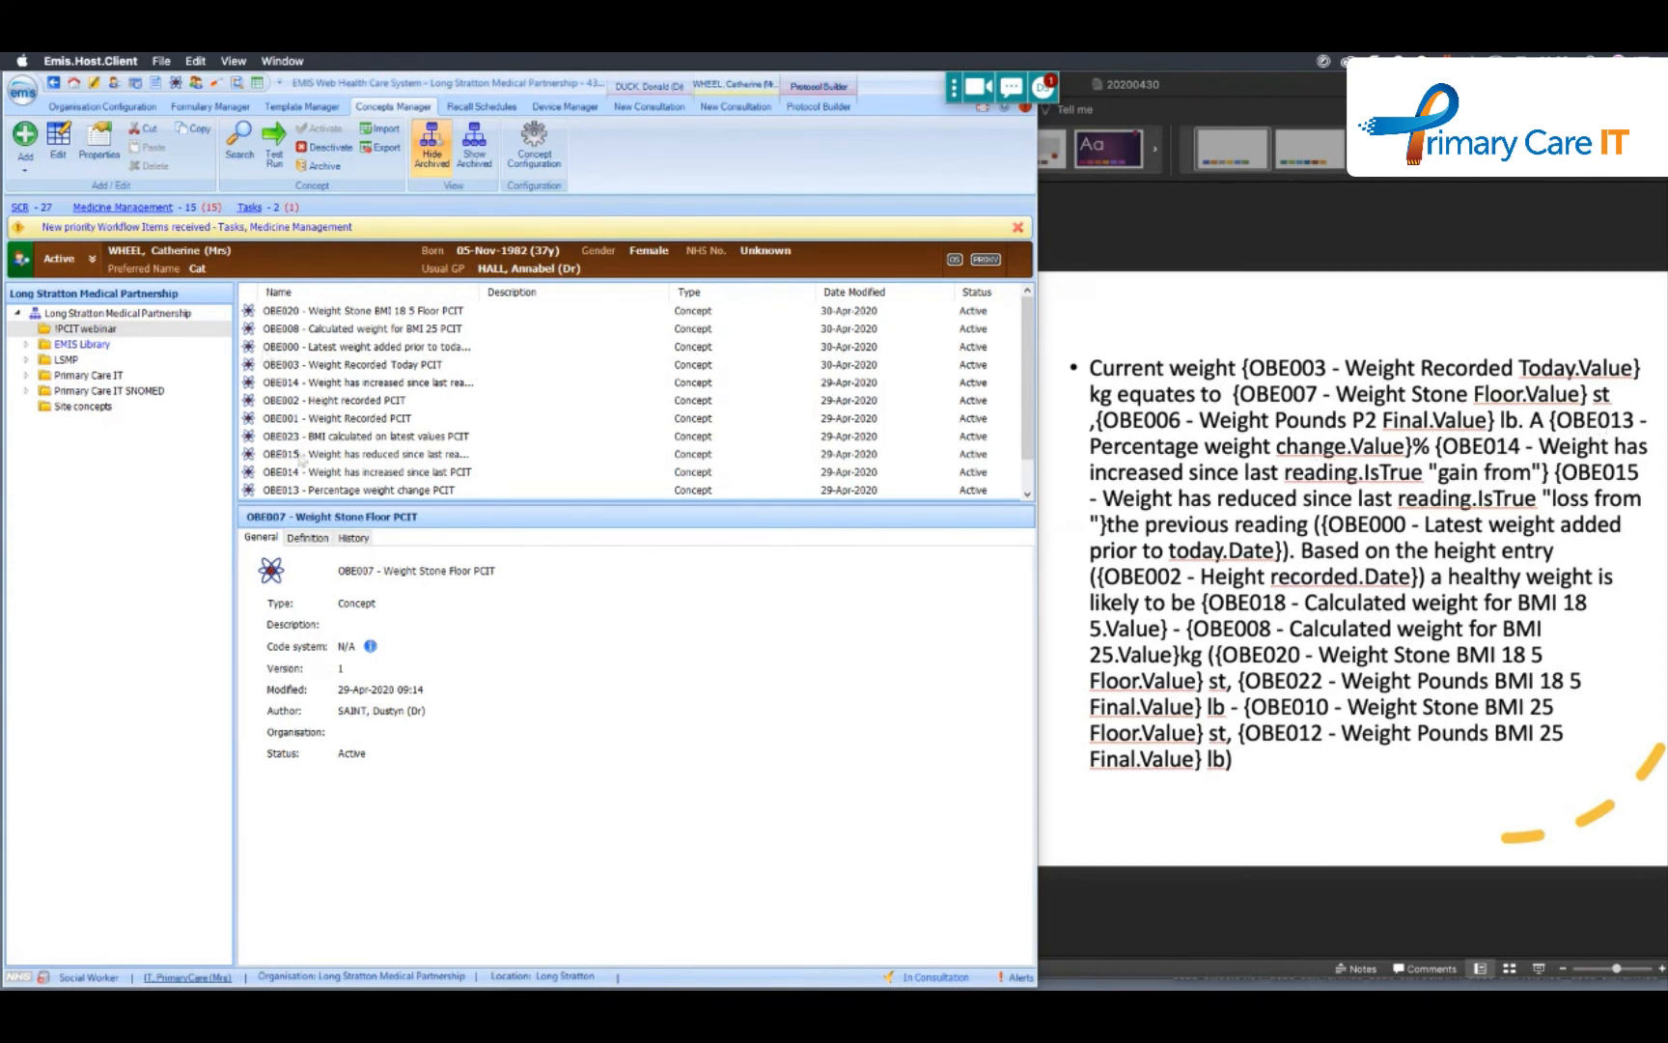
left_click(350, 491)
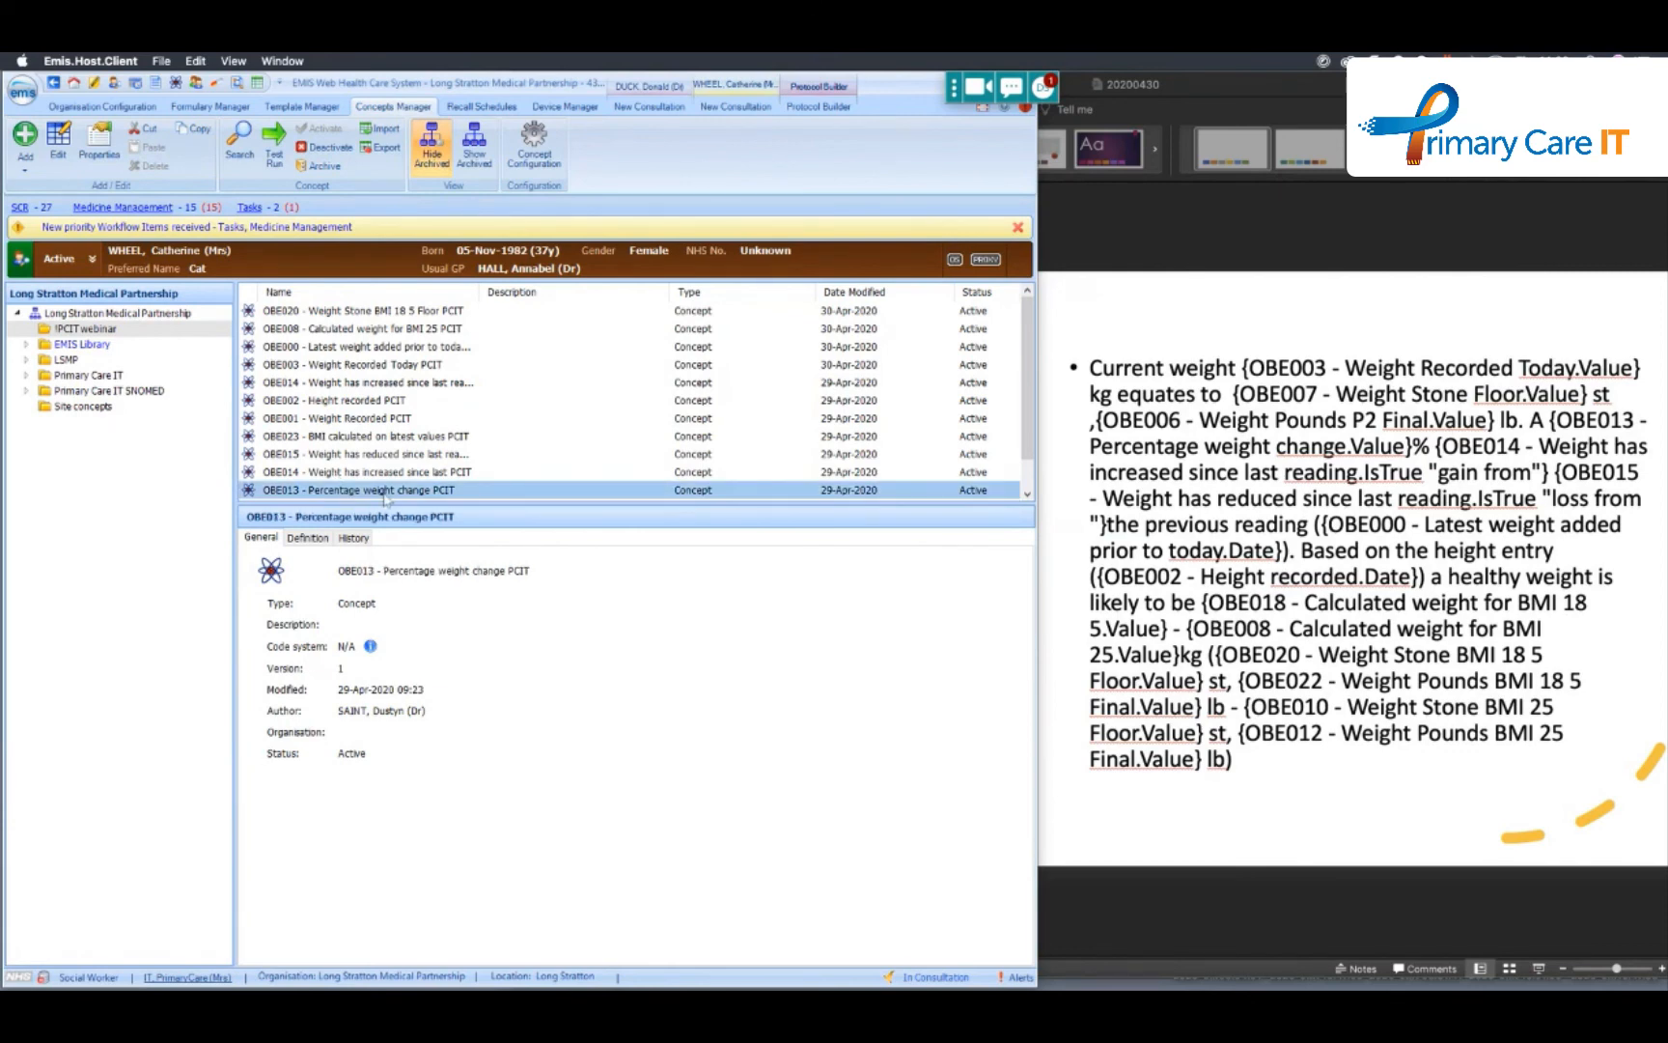
right_click(384, 495)
mouse_move(452, 503)
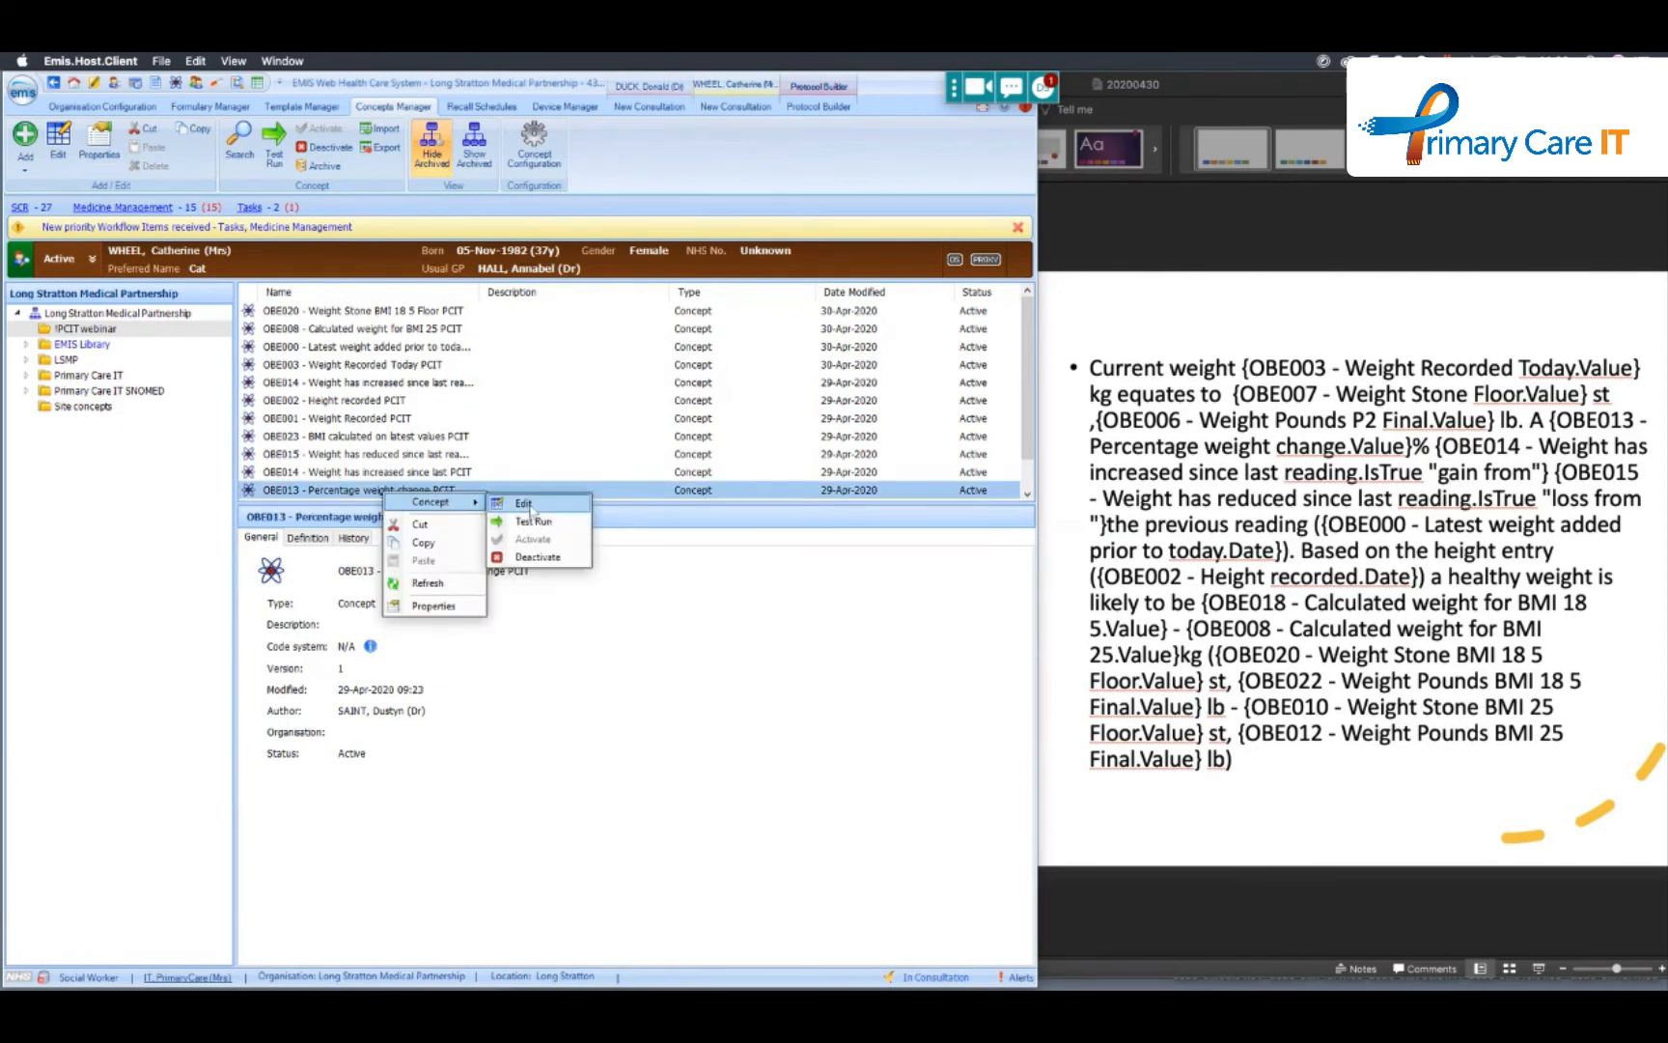
left_click(526, 504)
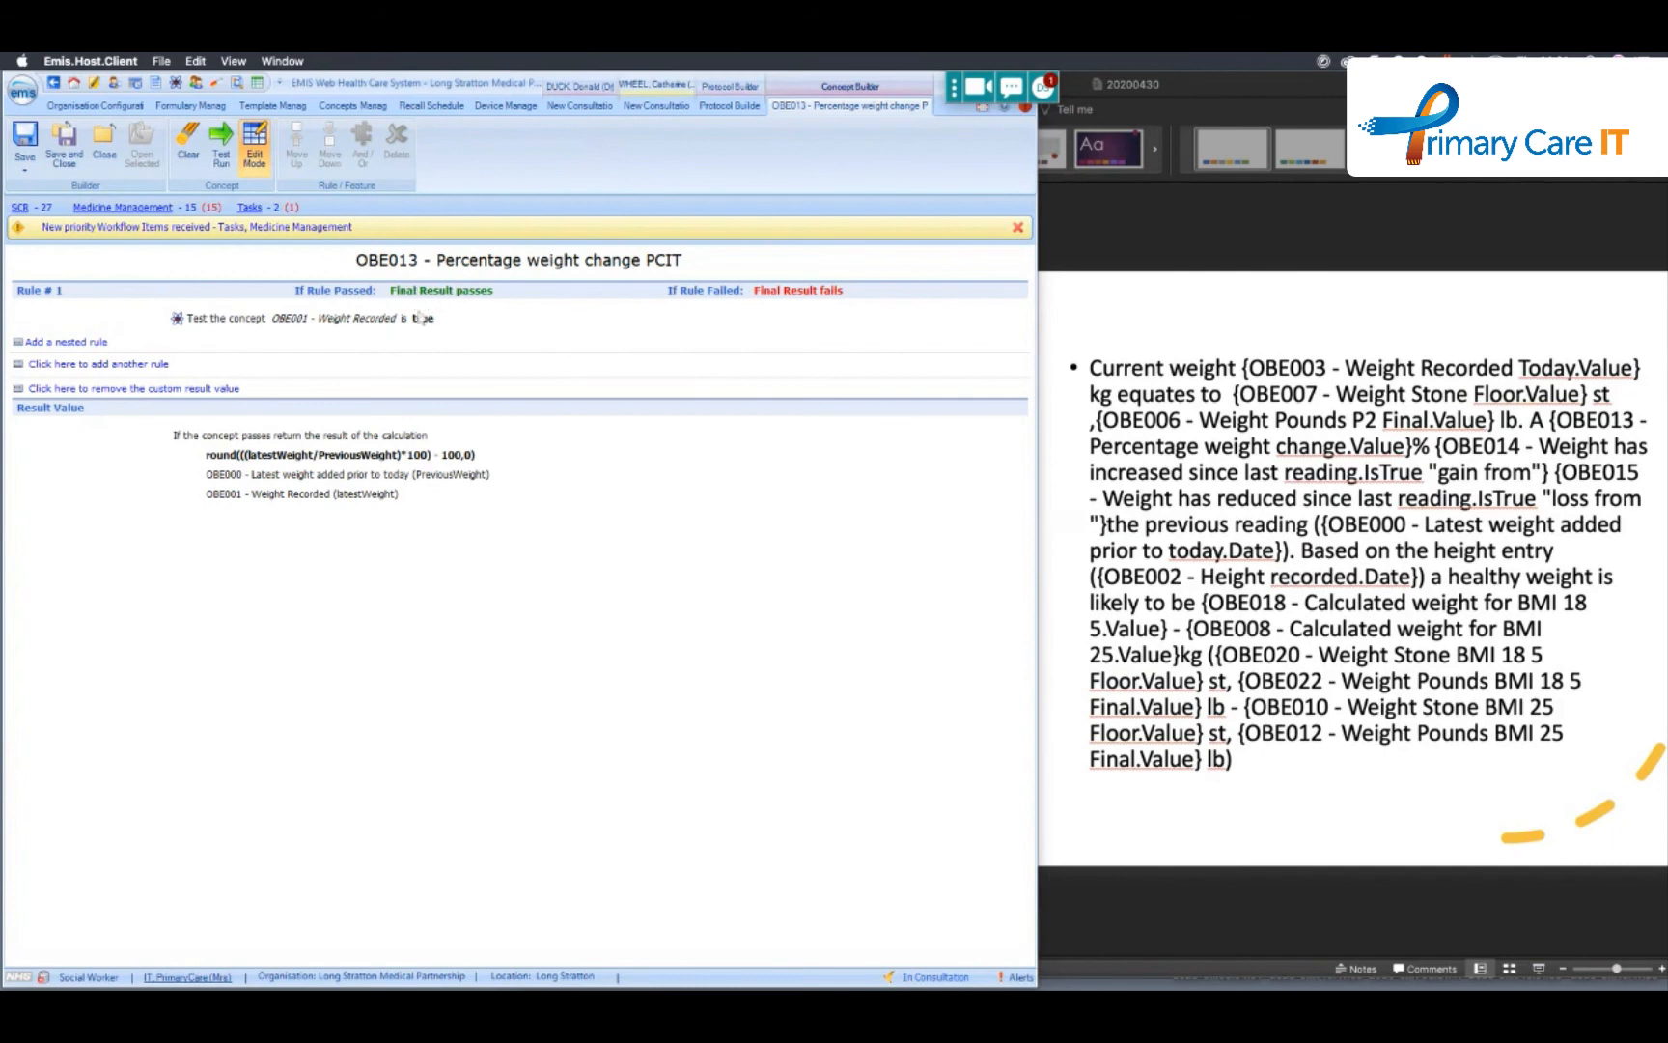
- Examine OBE013's custom result value, its PreviousWeight and latestWeight parameters and the percentage expression, and cancel without changes
double_click(301, 474)
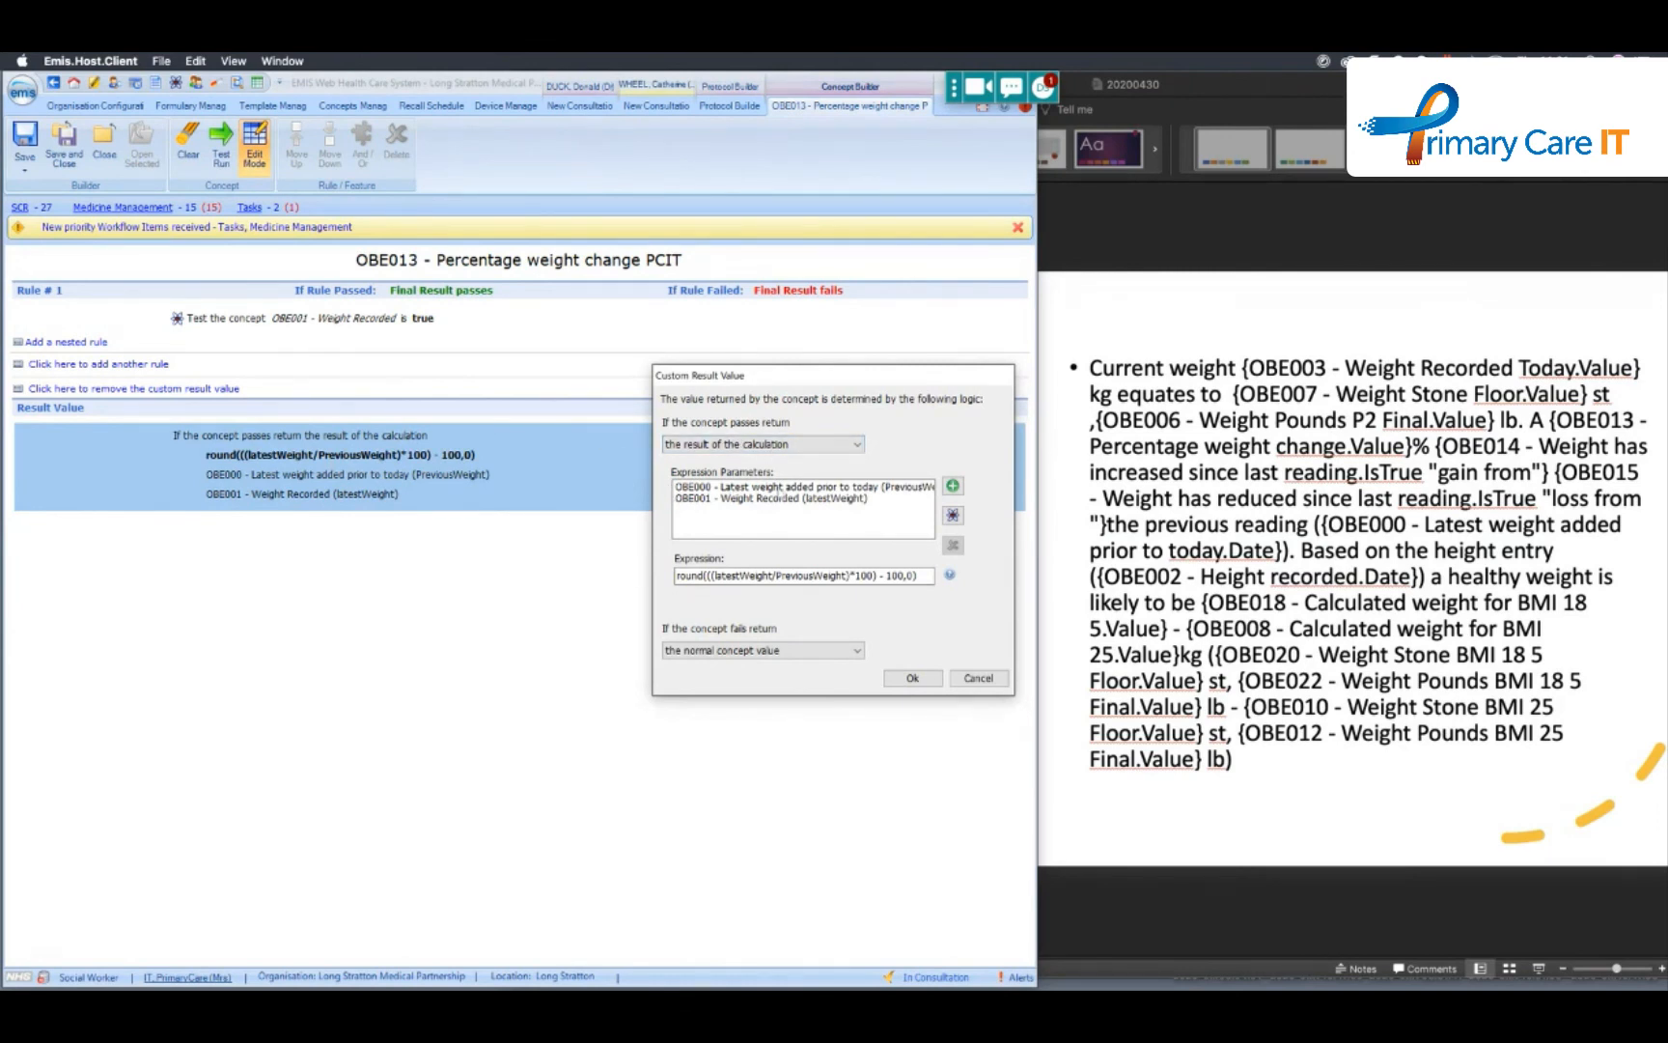
left_click(769, 488)
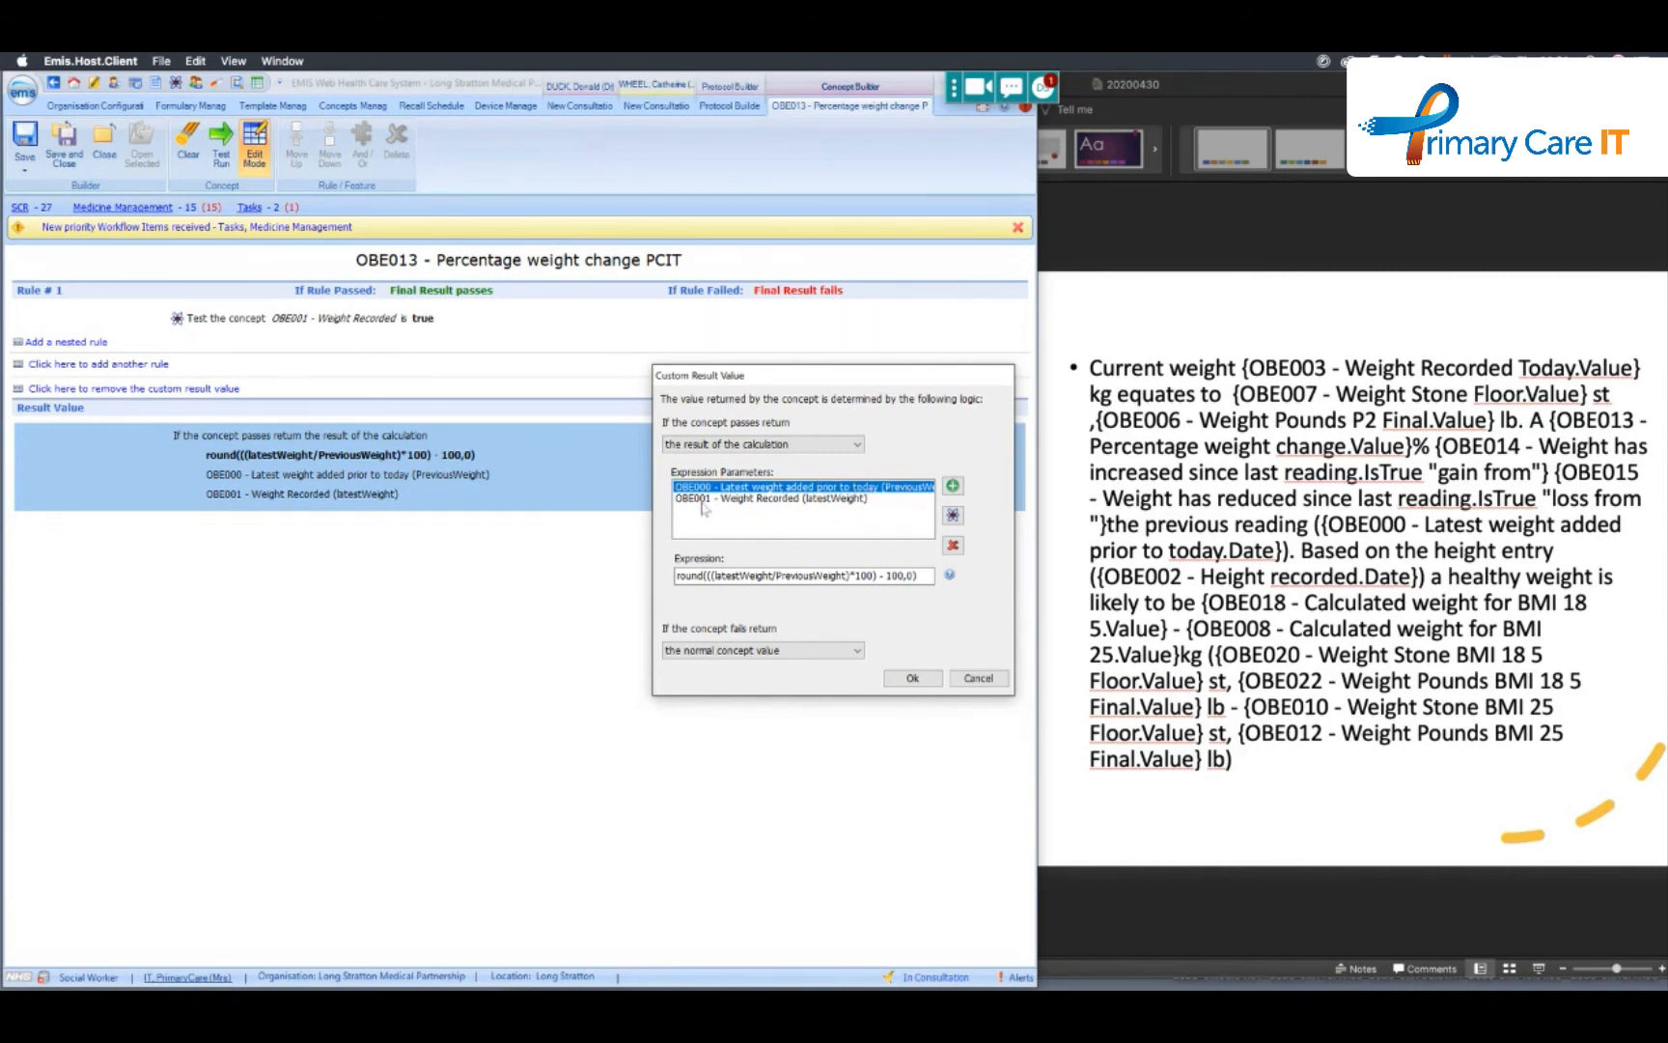
left_click(747, 500)
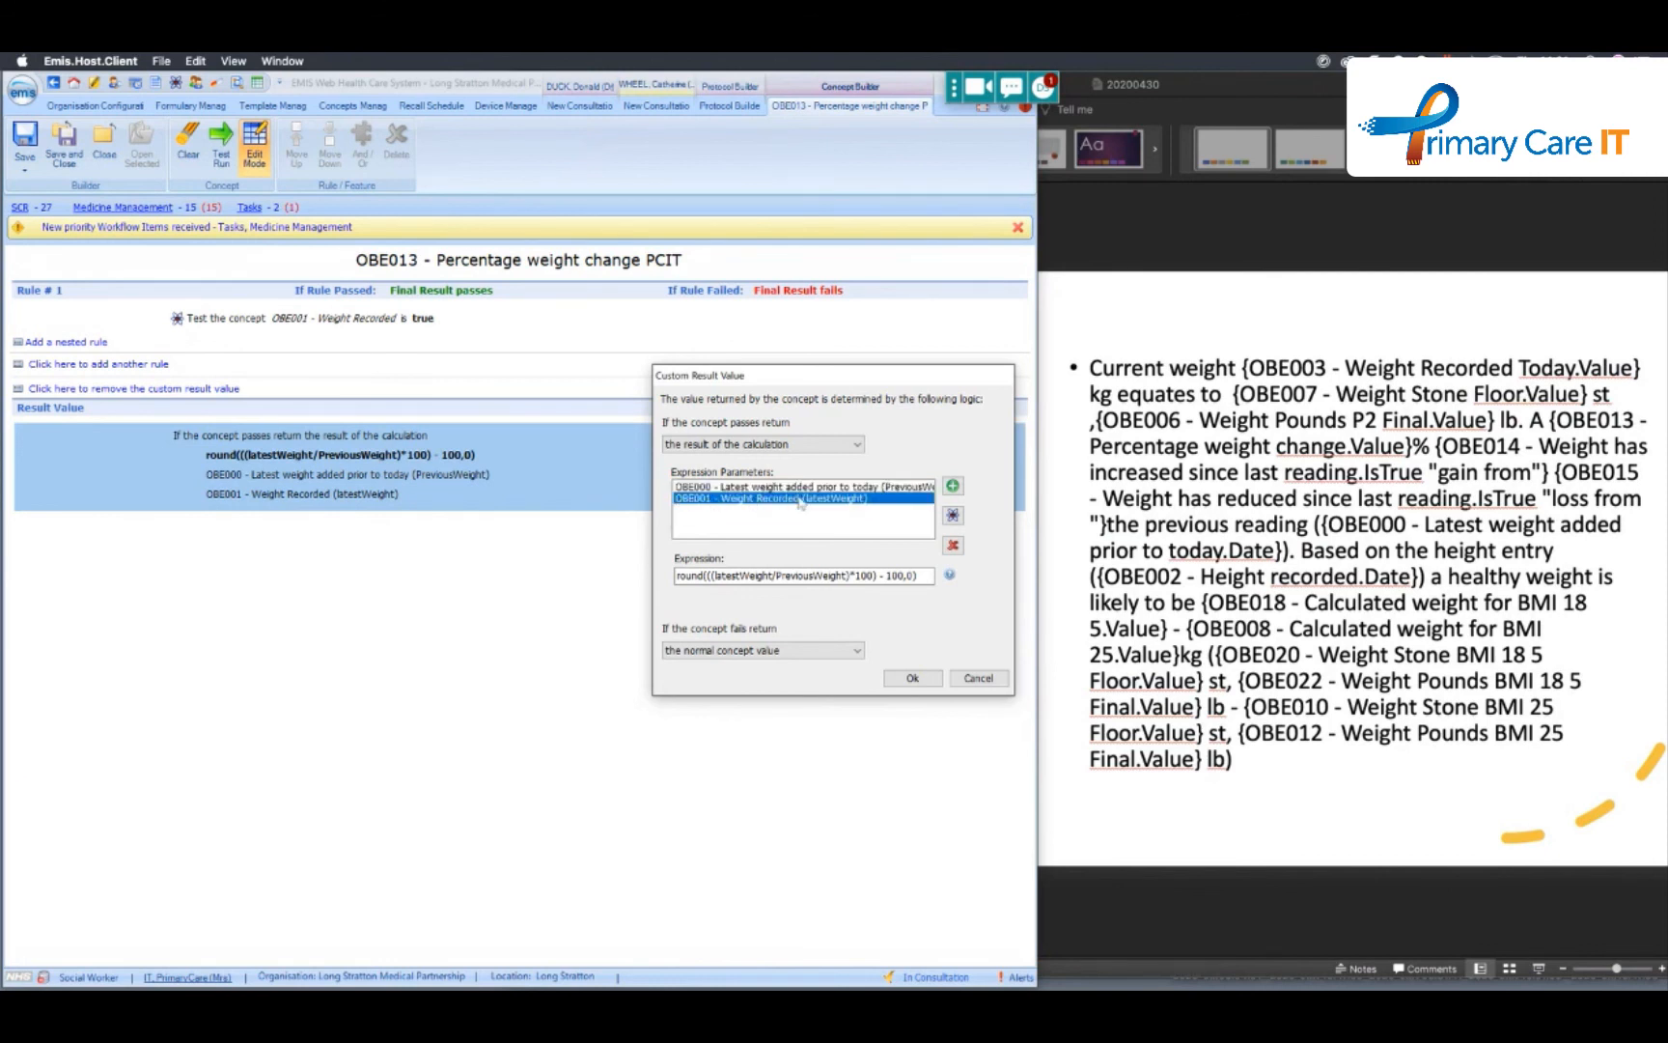
left_click(712, 576)
type("(")
left_click(912, 574)
left_click(978, 679)
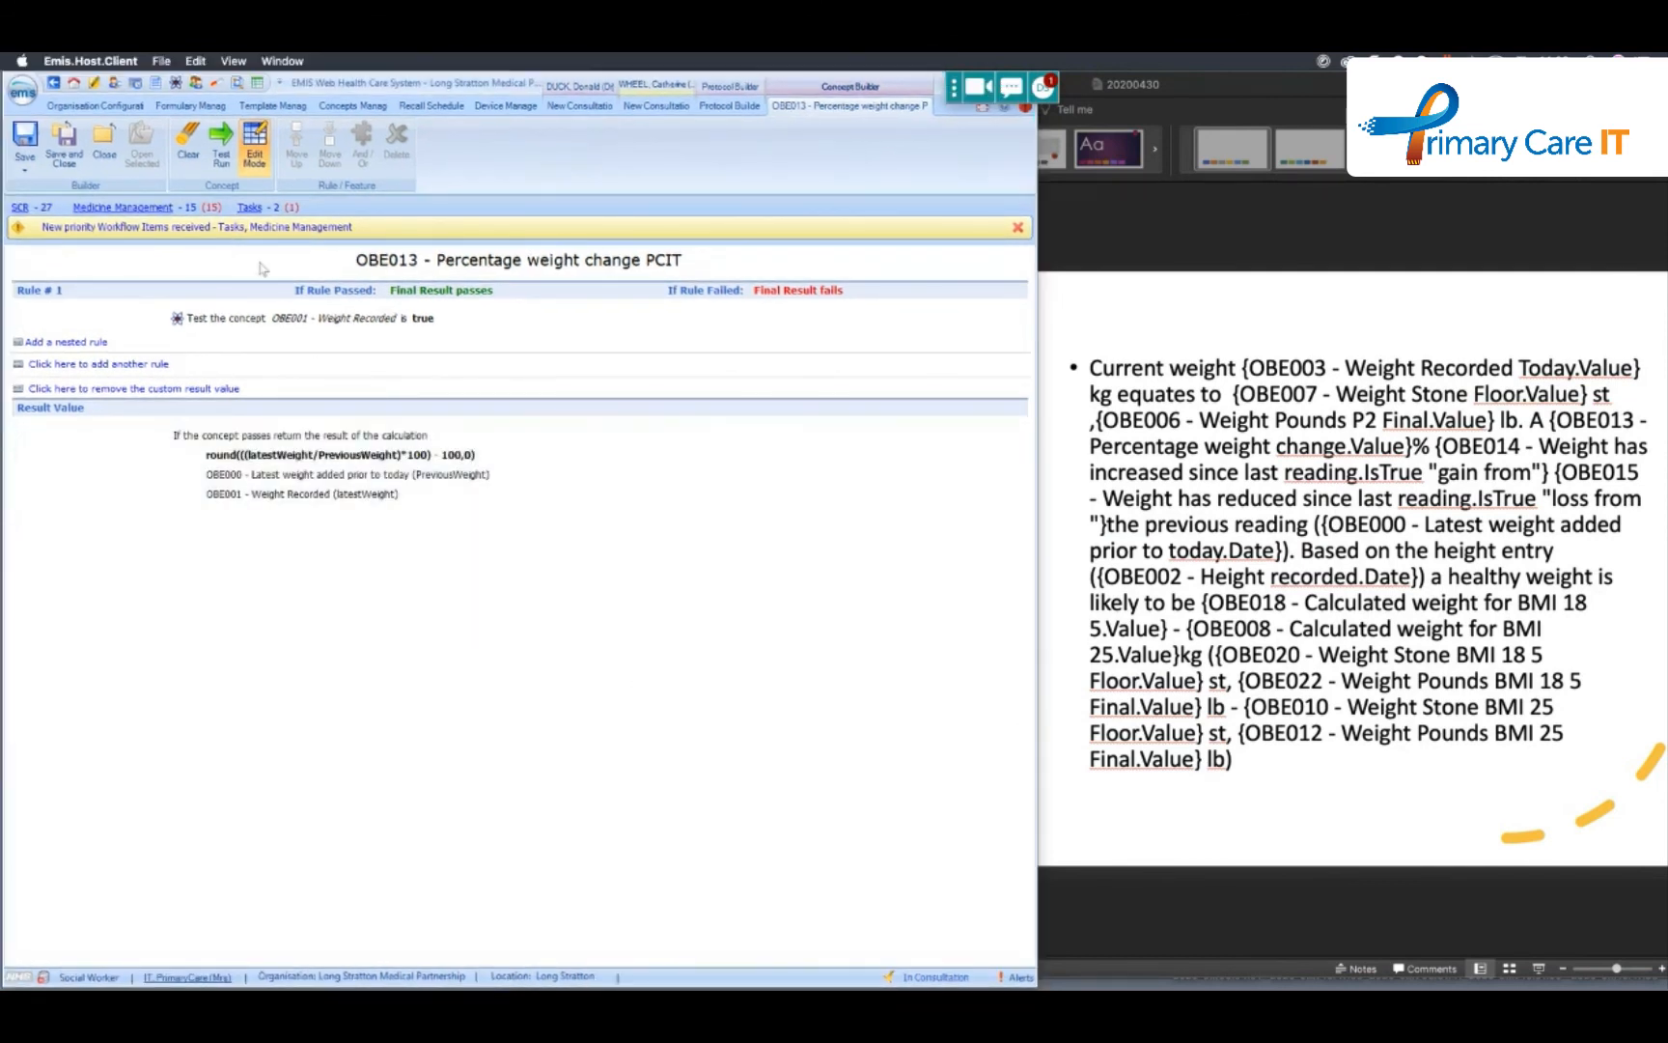
- Test run OBE013, review the evaluation result and concept definition, and close both the results and the concept
left_click(222, 152)
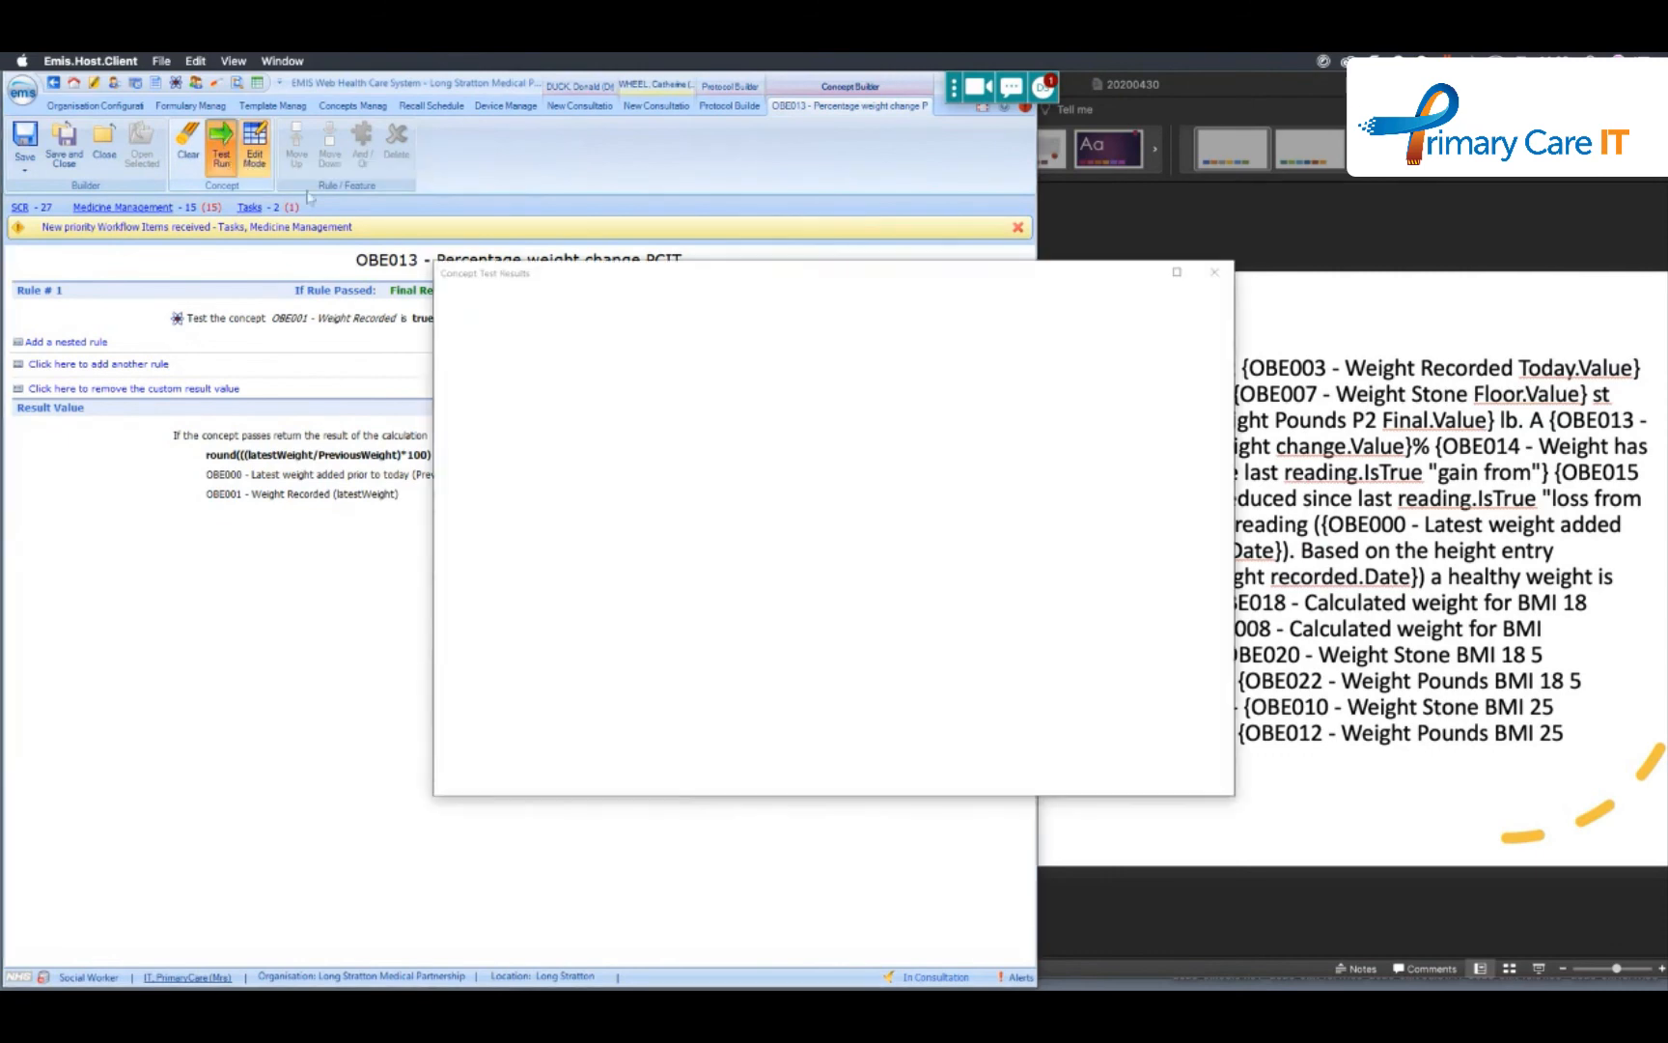
left_click_drag(740, 280, 523, 191)
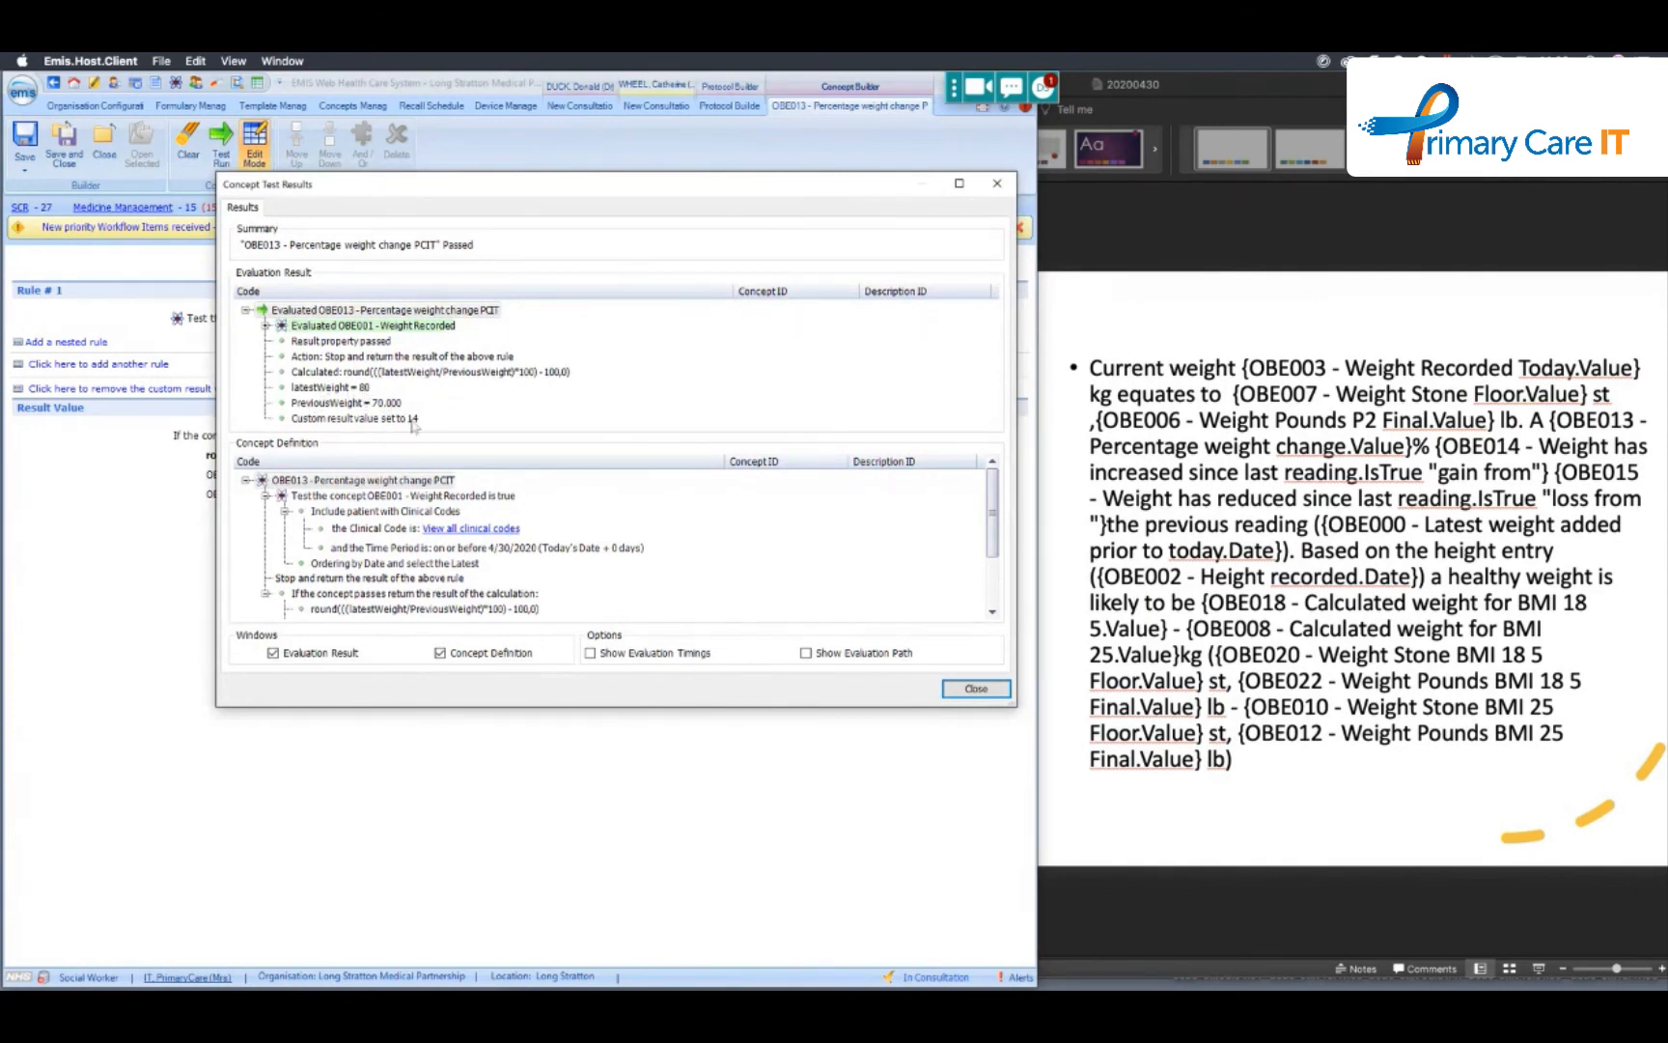
left_click_drag(993, 509, 995, 543)
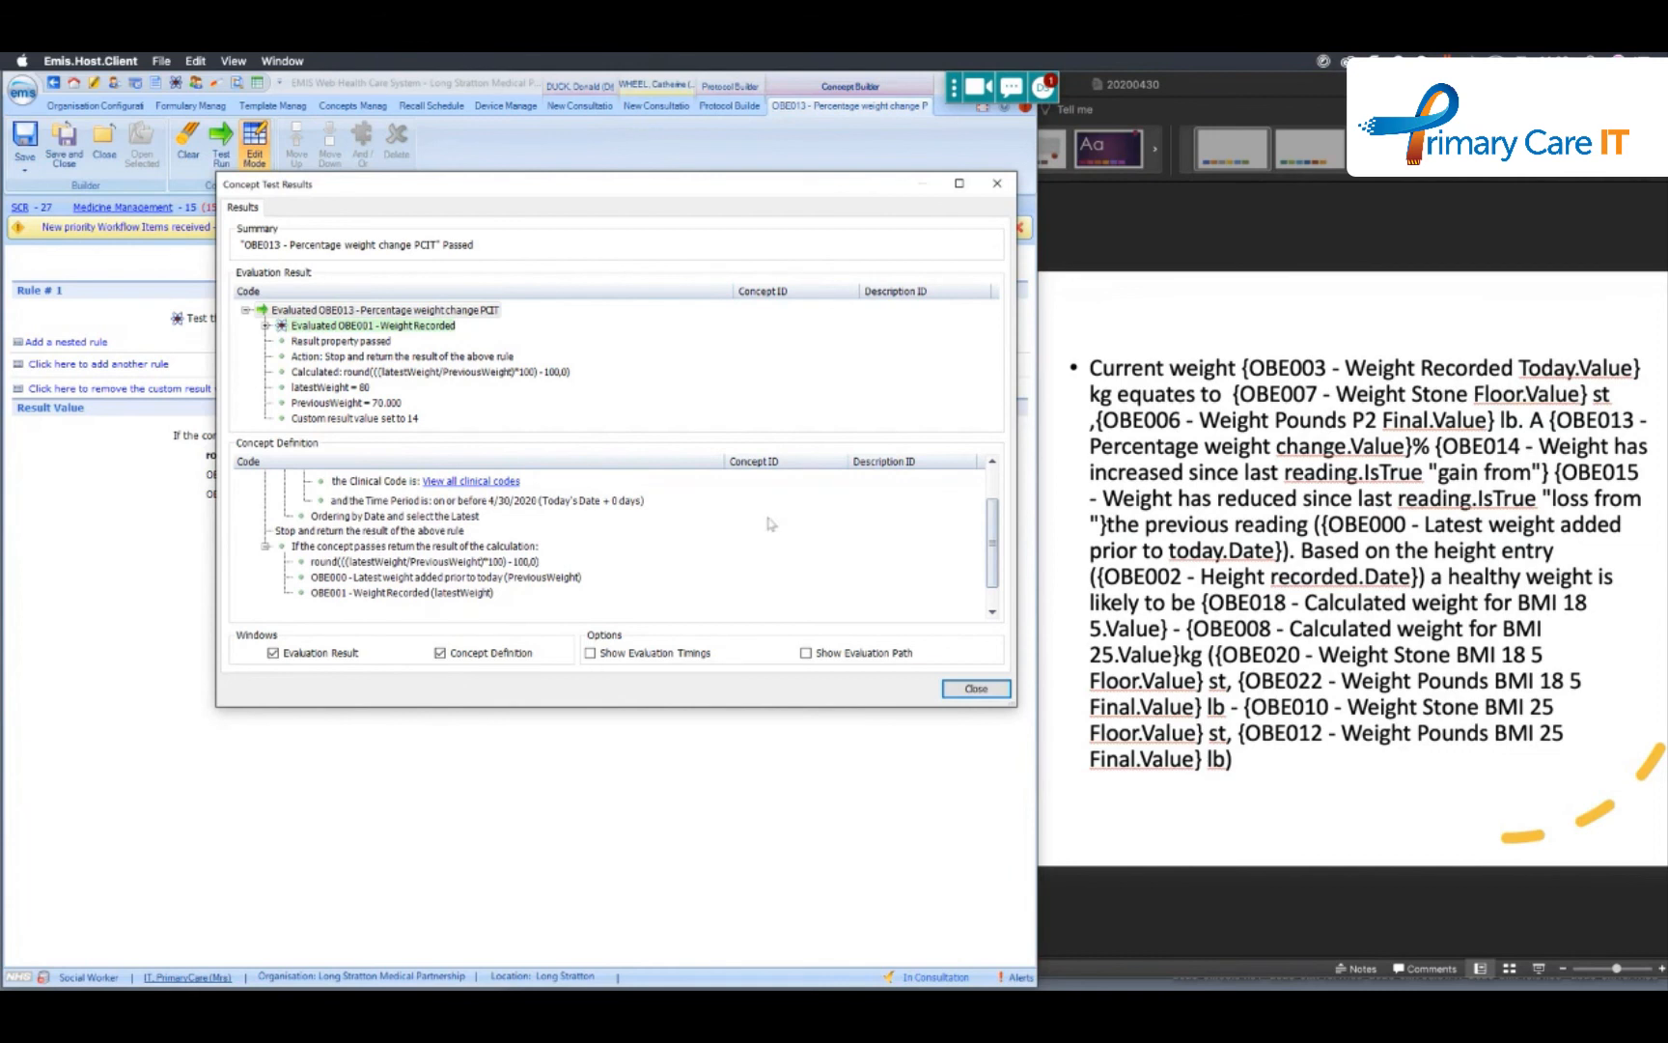
left_click_drag(994, 526, 995, 475)
left_click(976, 689)
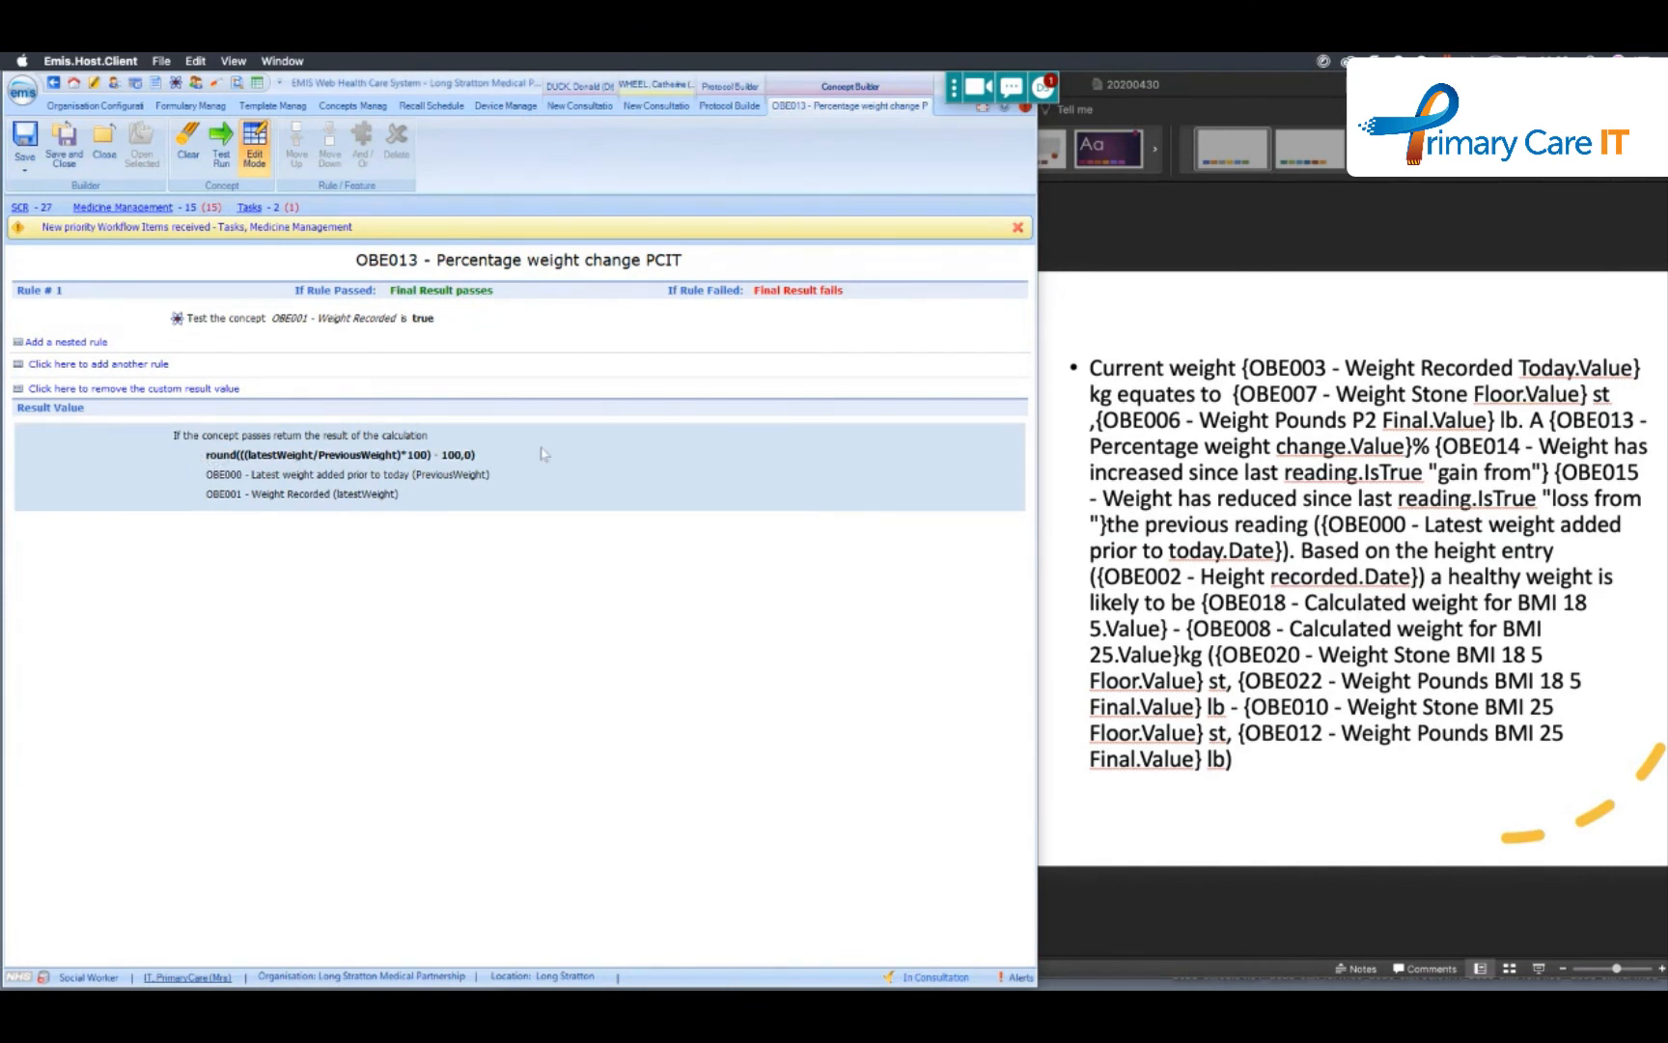
left_click(104, 144)
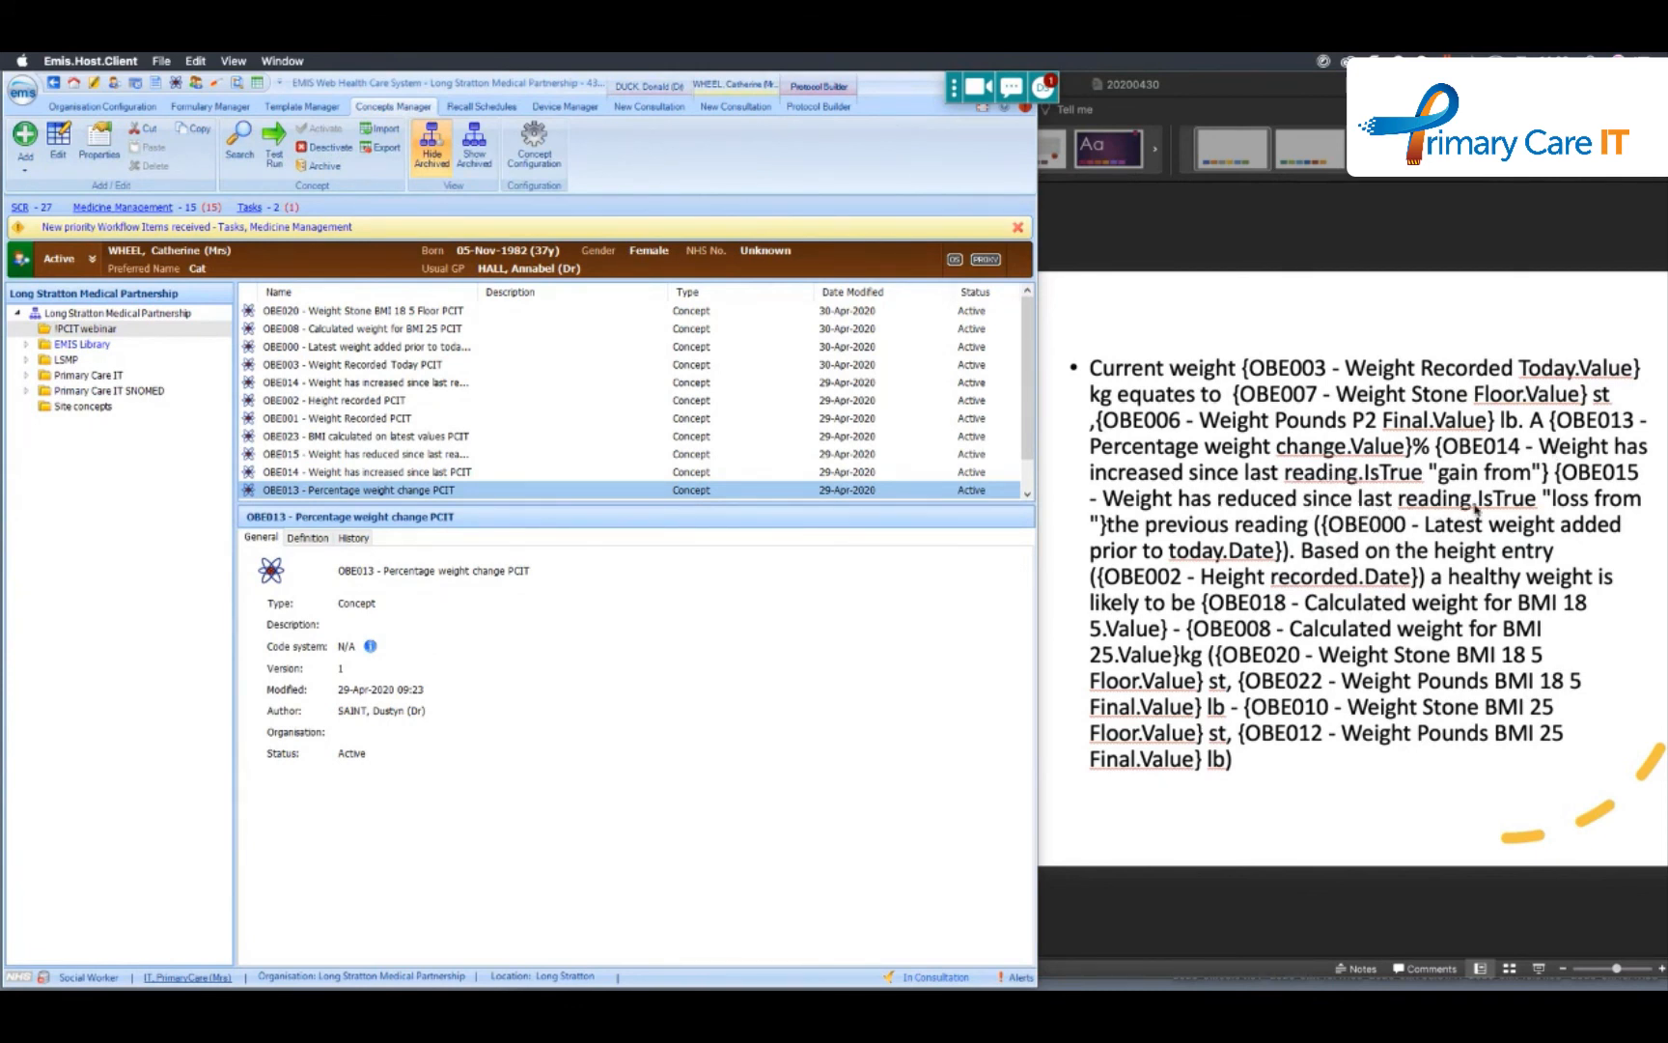
- Open OBE014 - Weight has increased since last reading for editing, review its two rules, and close it without changes
left_click(354, 472)
right_click(355, 473)
mouse_move(410, 481)
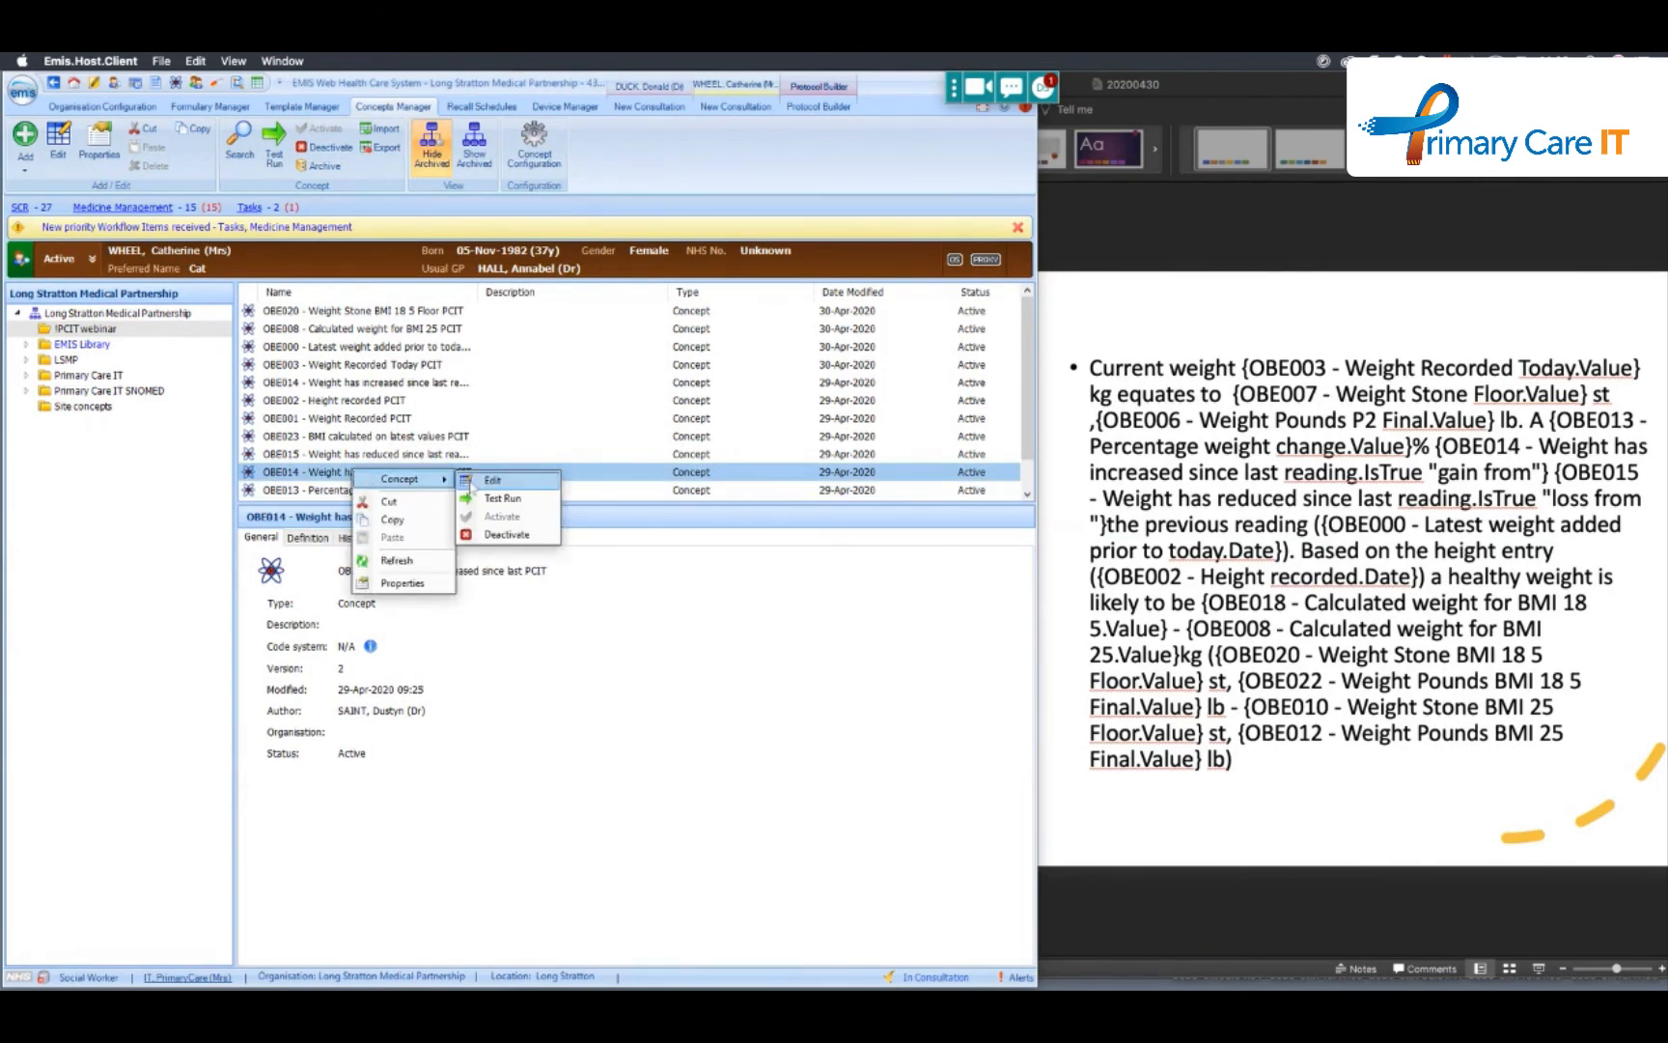
left_click(493, 477)
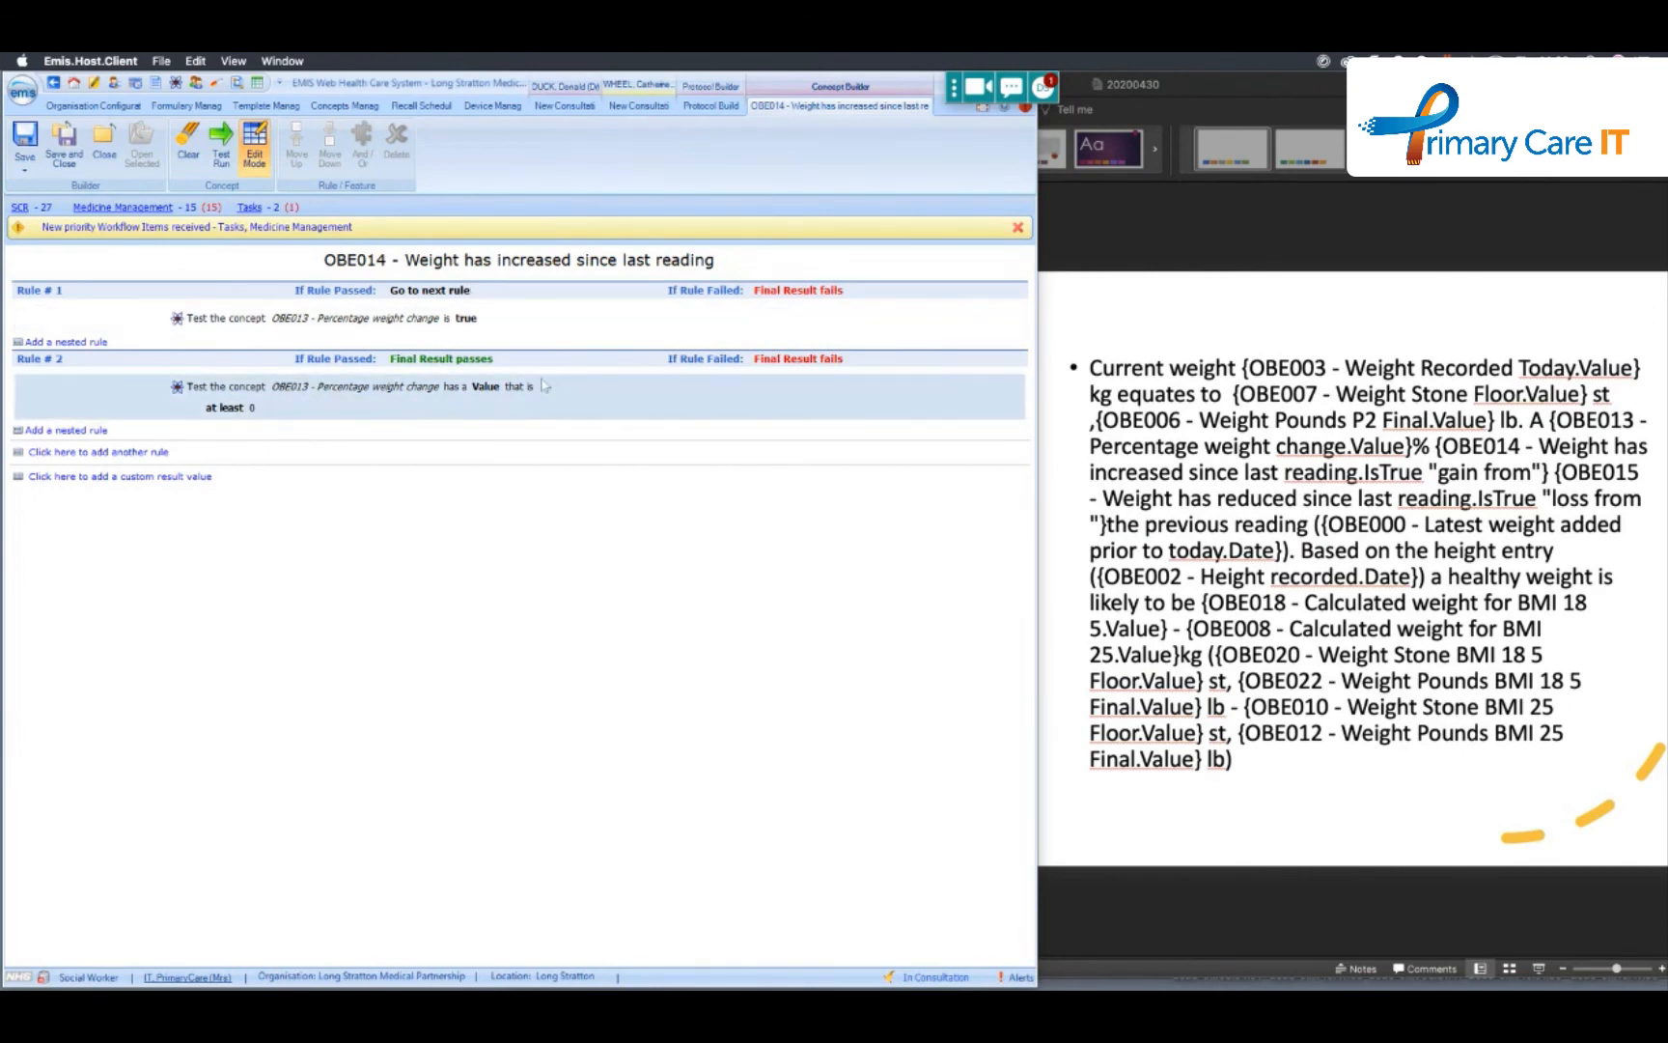
left_click(105, 147)
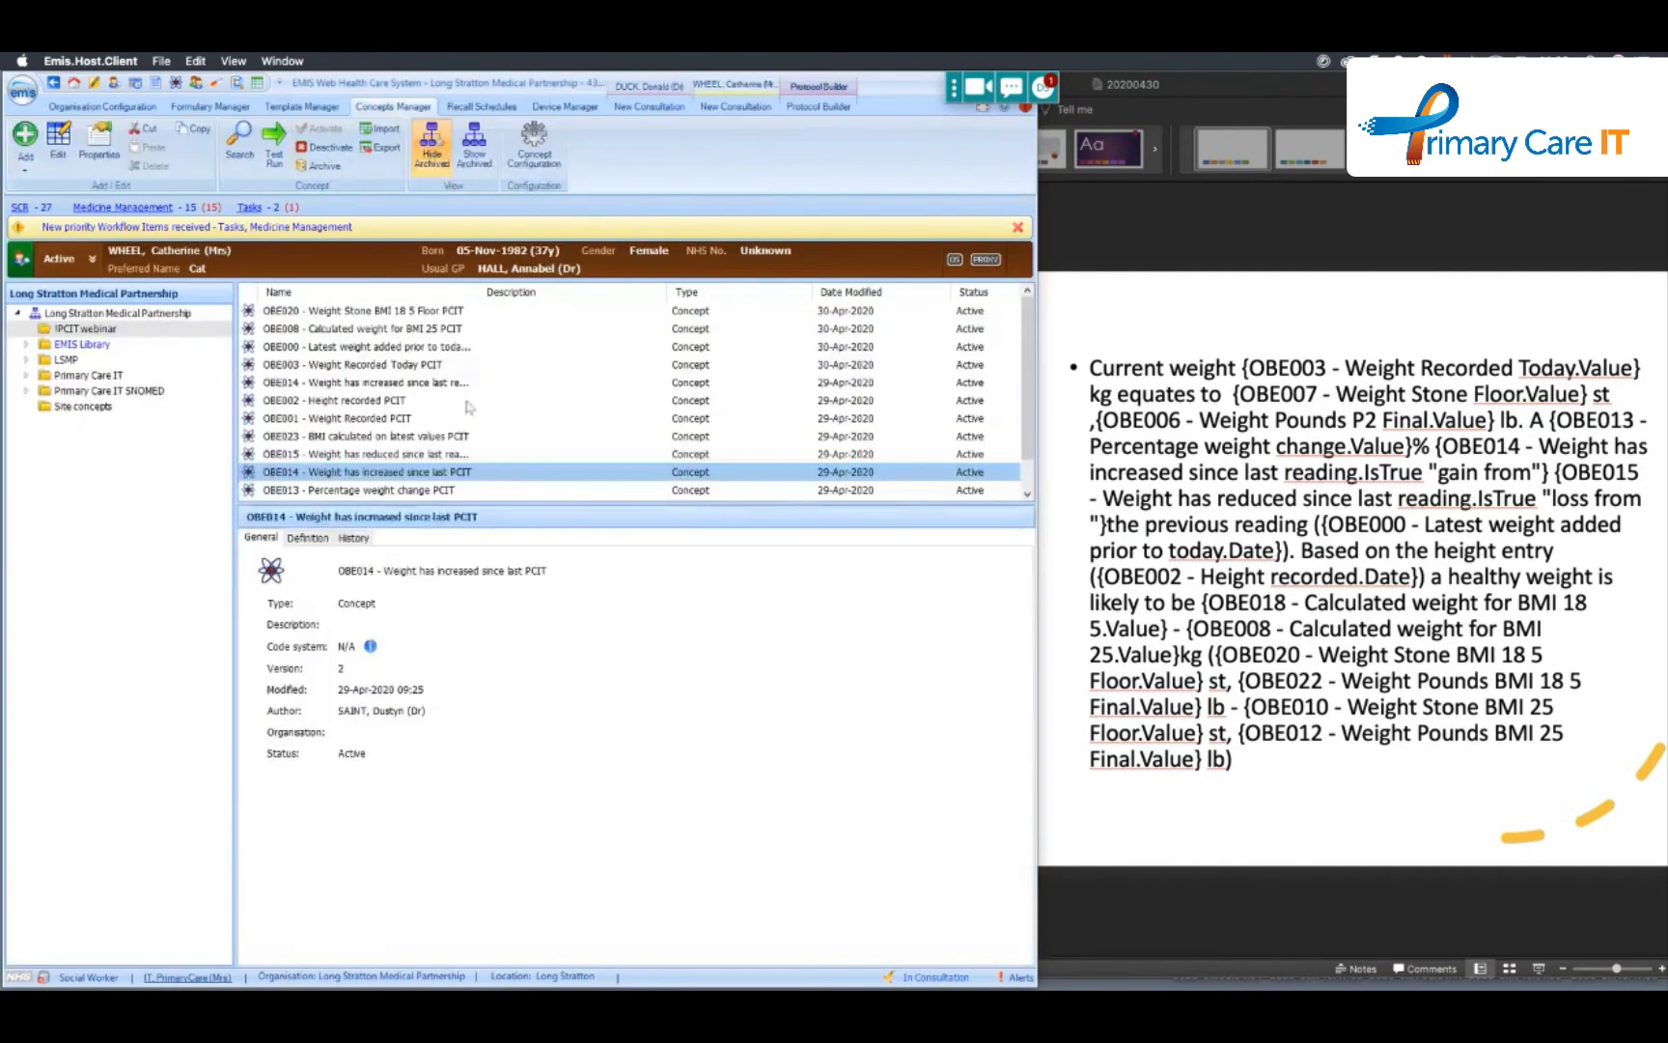
- Open OBE015 - Weight has reduced since last reading PCIT for editing, review its rules, and close it without changes
left_click(431, 491)
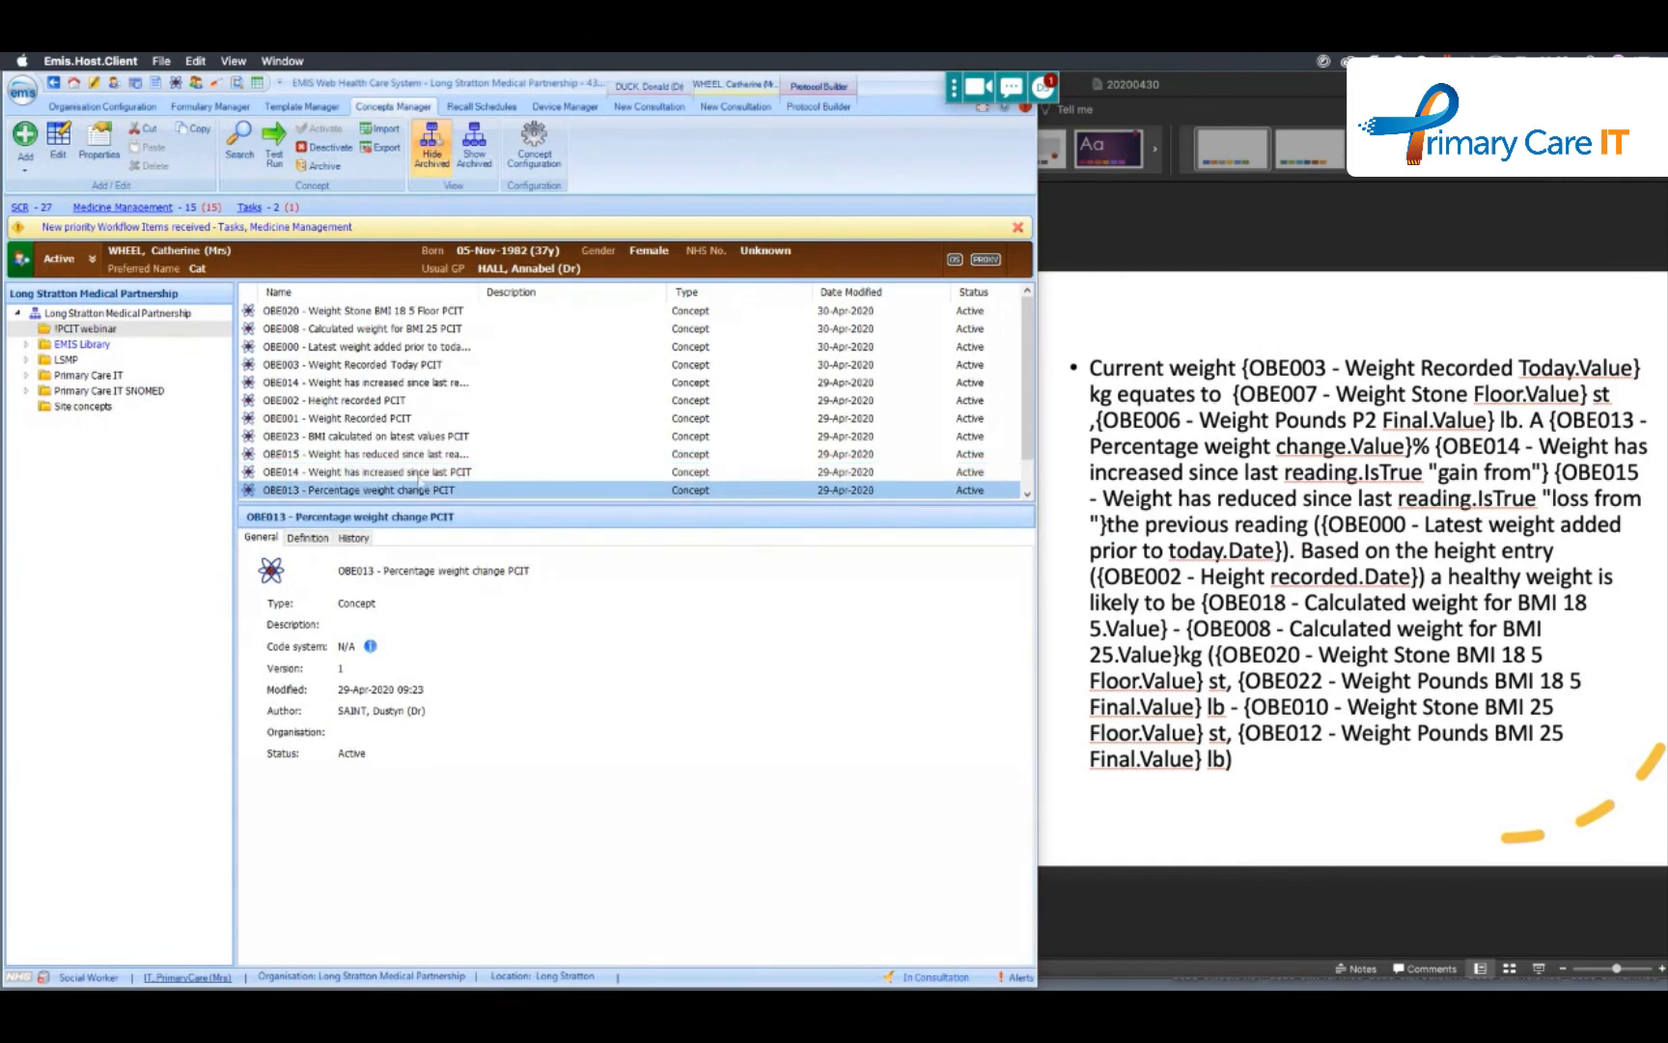
right_click(424, 458)
mouse_move(473, 467)
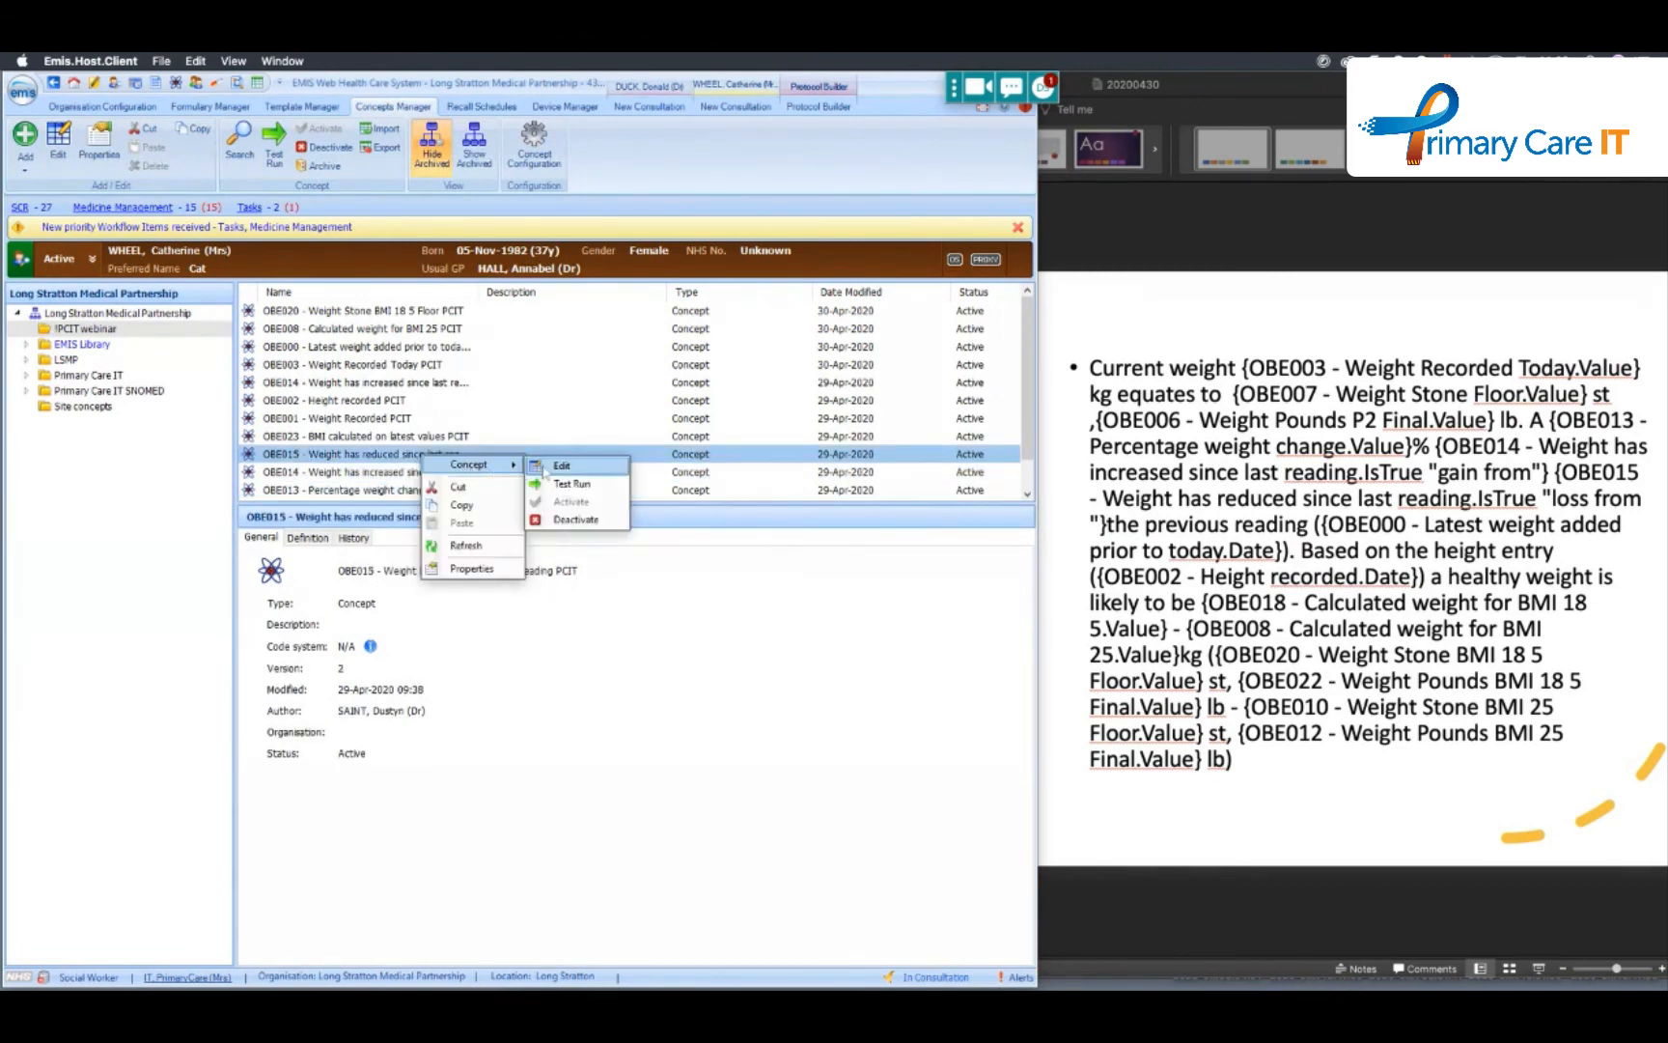
left_click(565, 469)
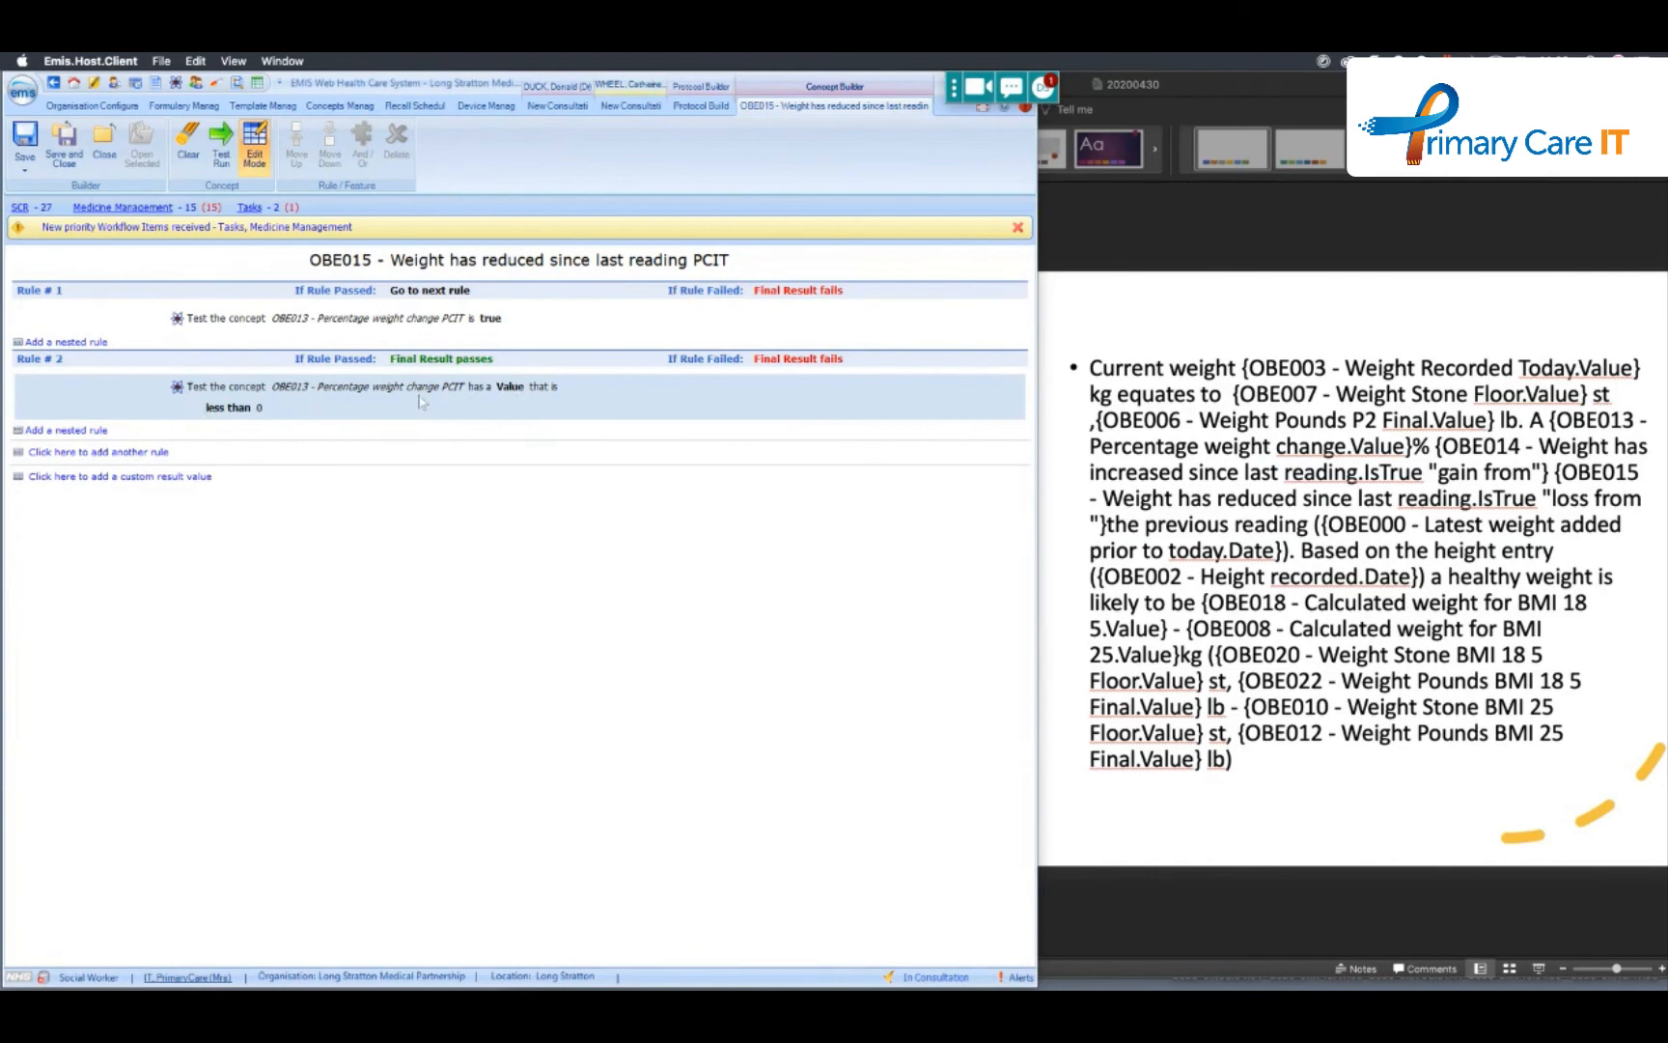
left_click(104, 145)
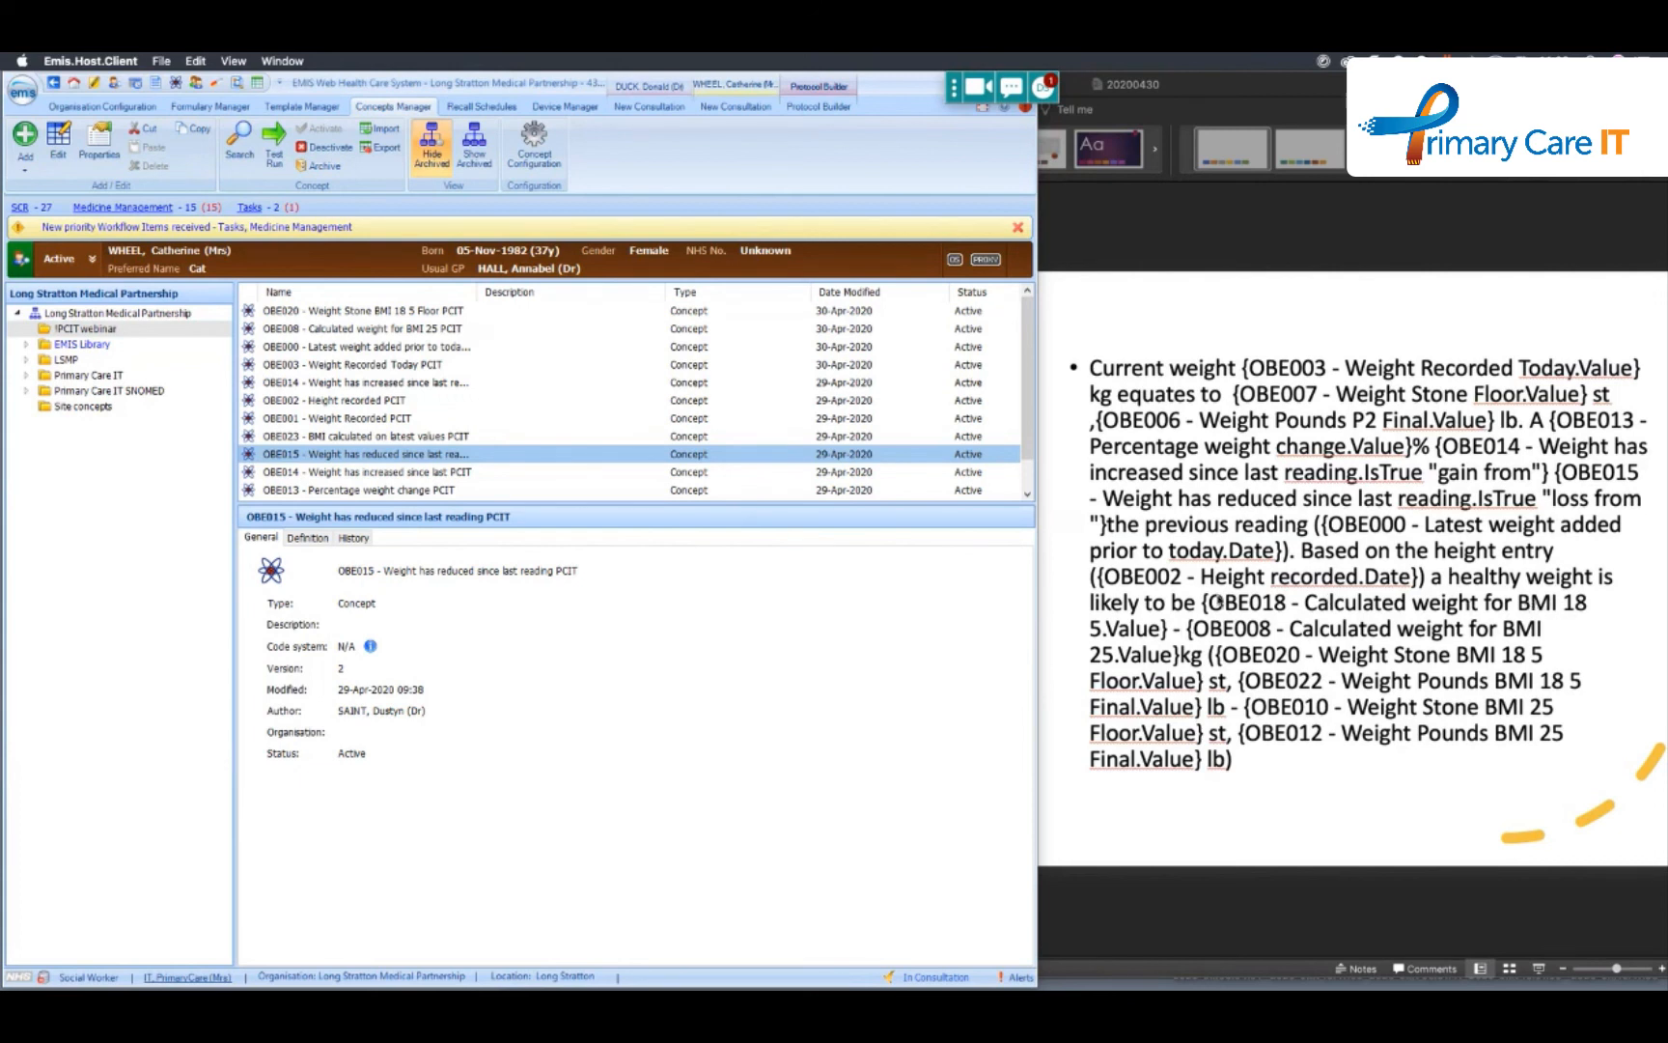
- Locate OBE008 - Calculated weight for BMI 25 PCIT in the concepts list and open it for editing
scroll(375, 404, "down", 1)
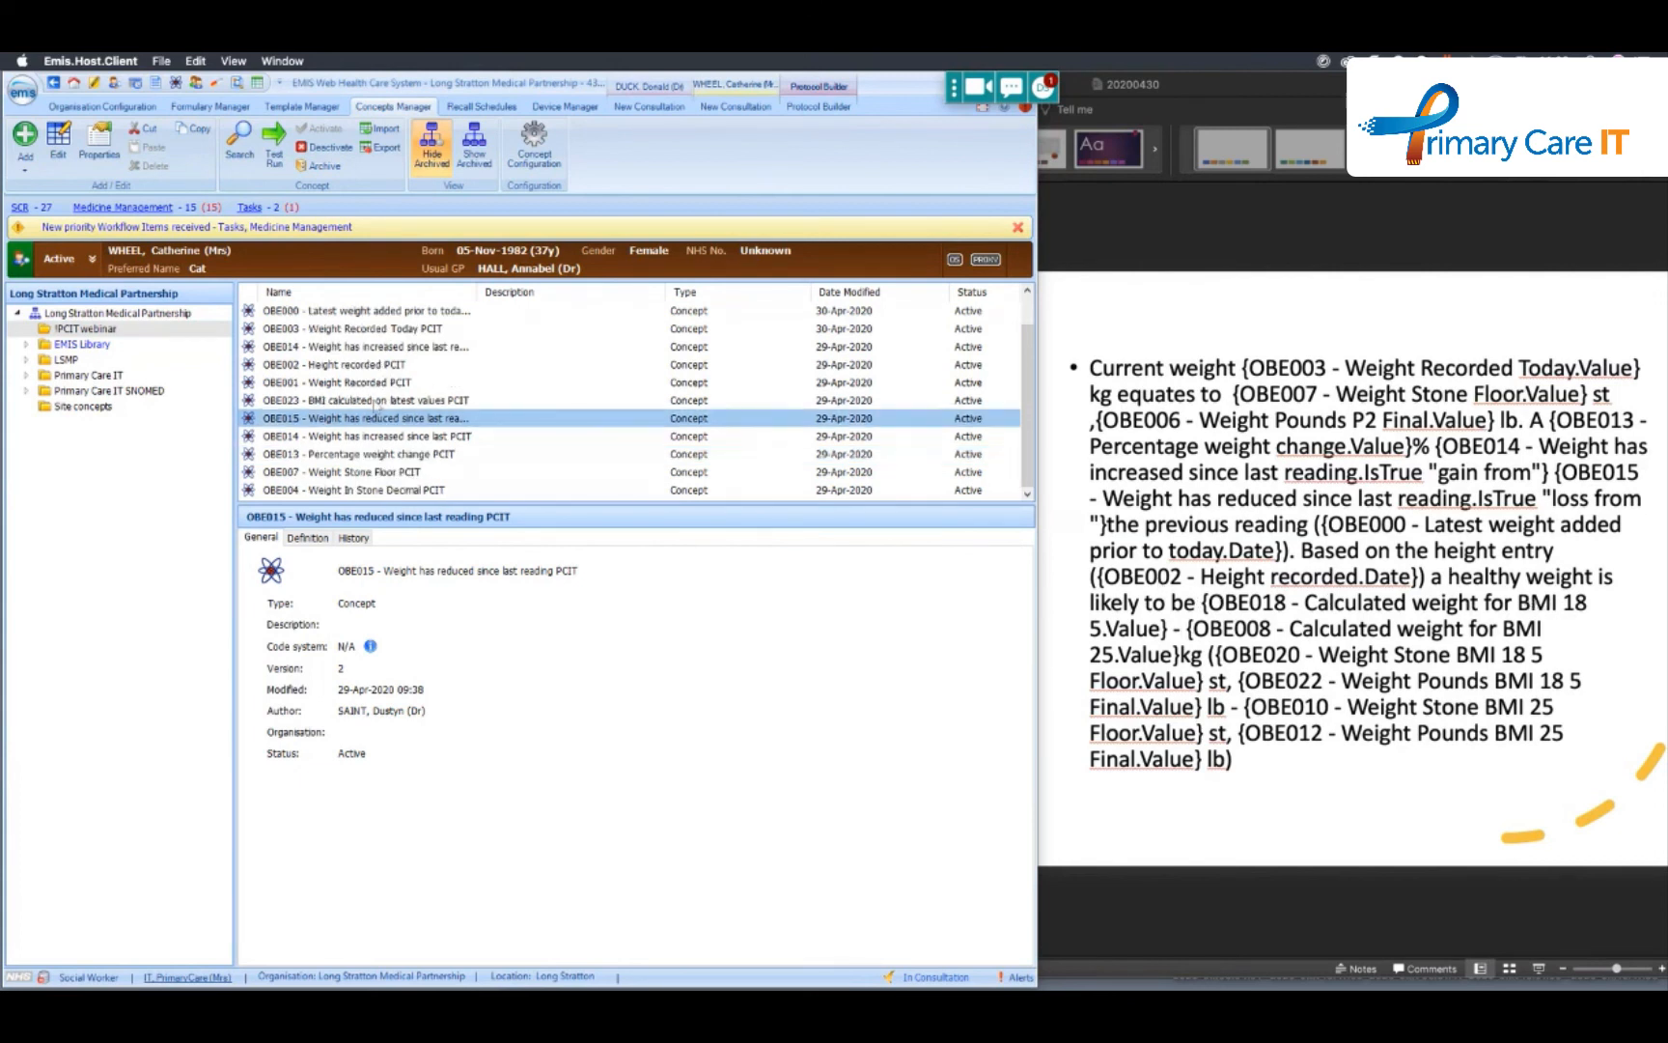
scroll(353, 464, "up", 1)
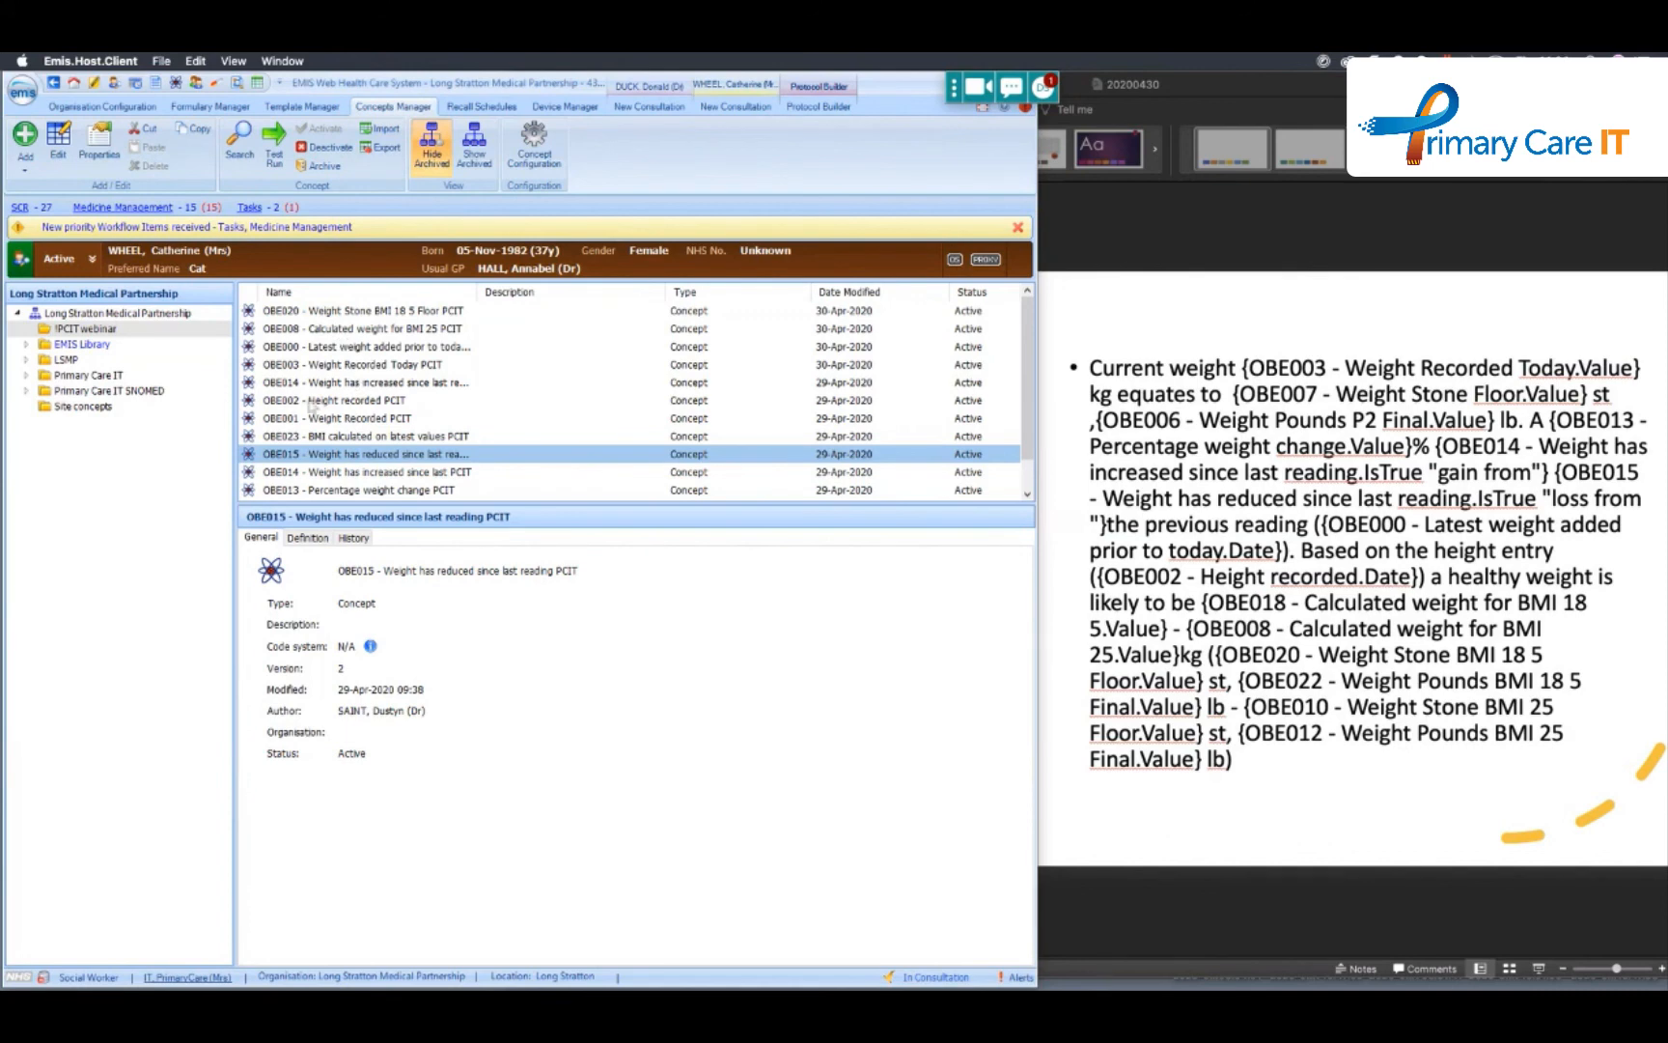
scroll(337, 425, "down", 1)
scroll(327, 410, "up", 1)
right_click(316, 333)
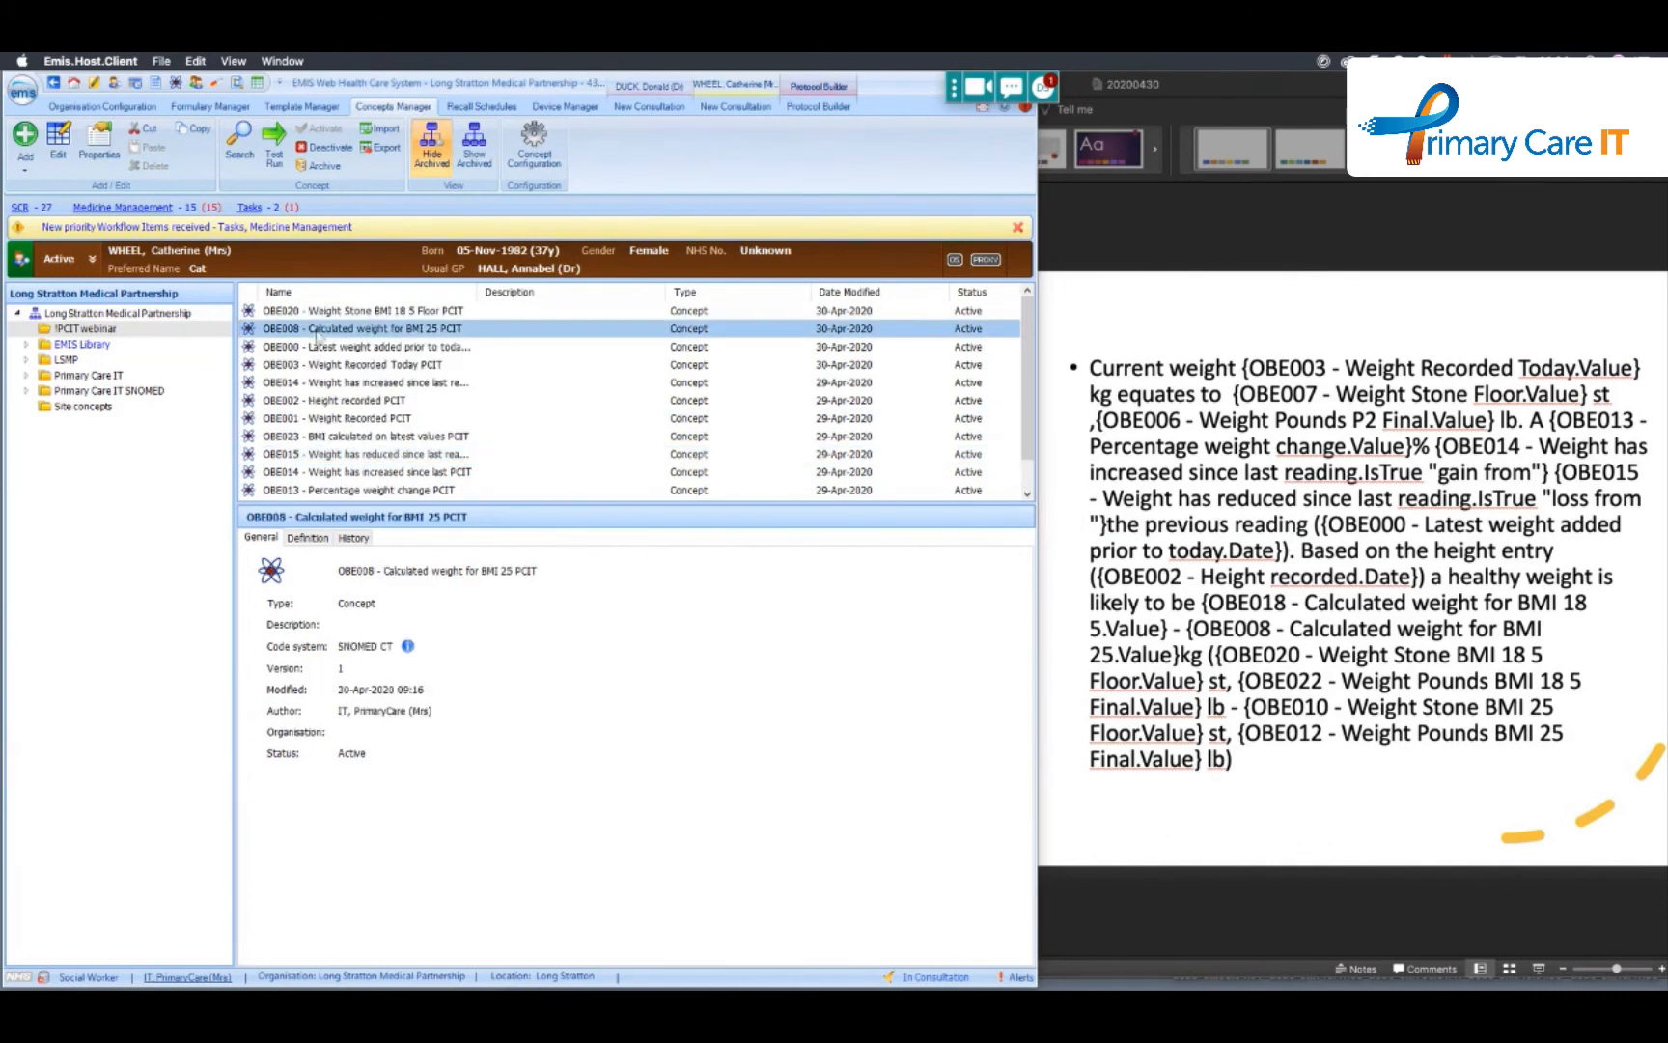
mouse_move(382, 341)
left_click(457, 343)
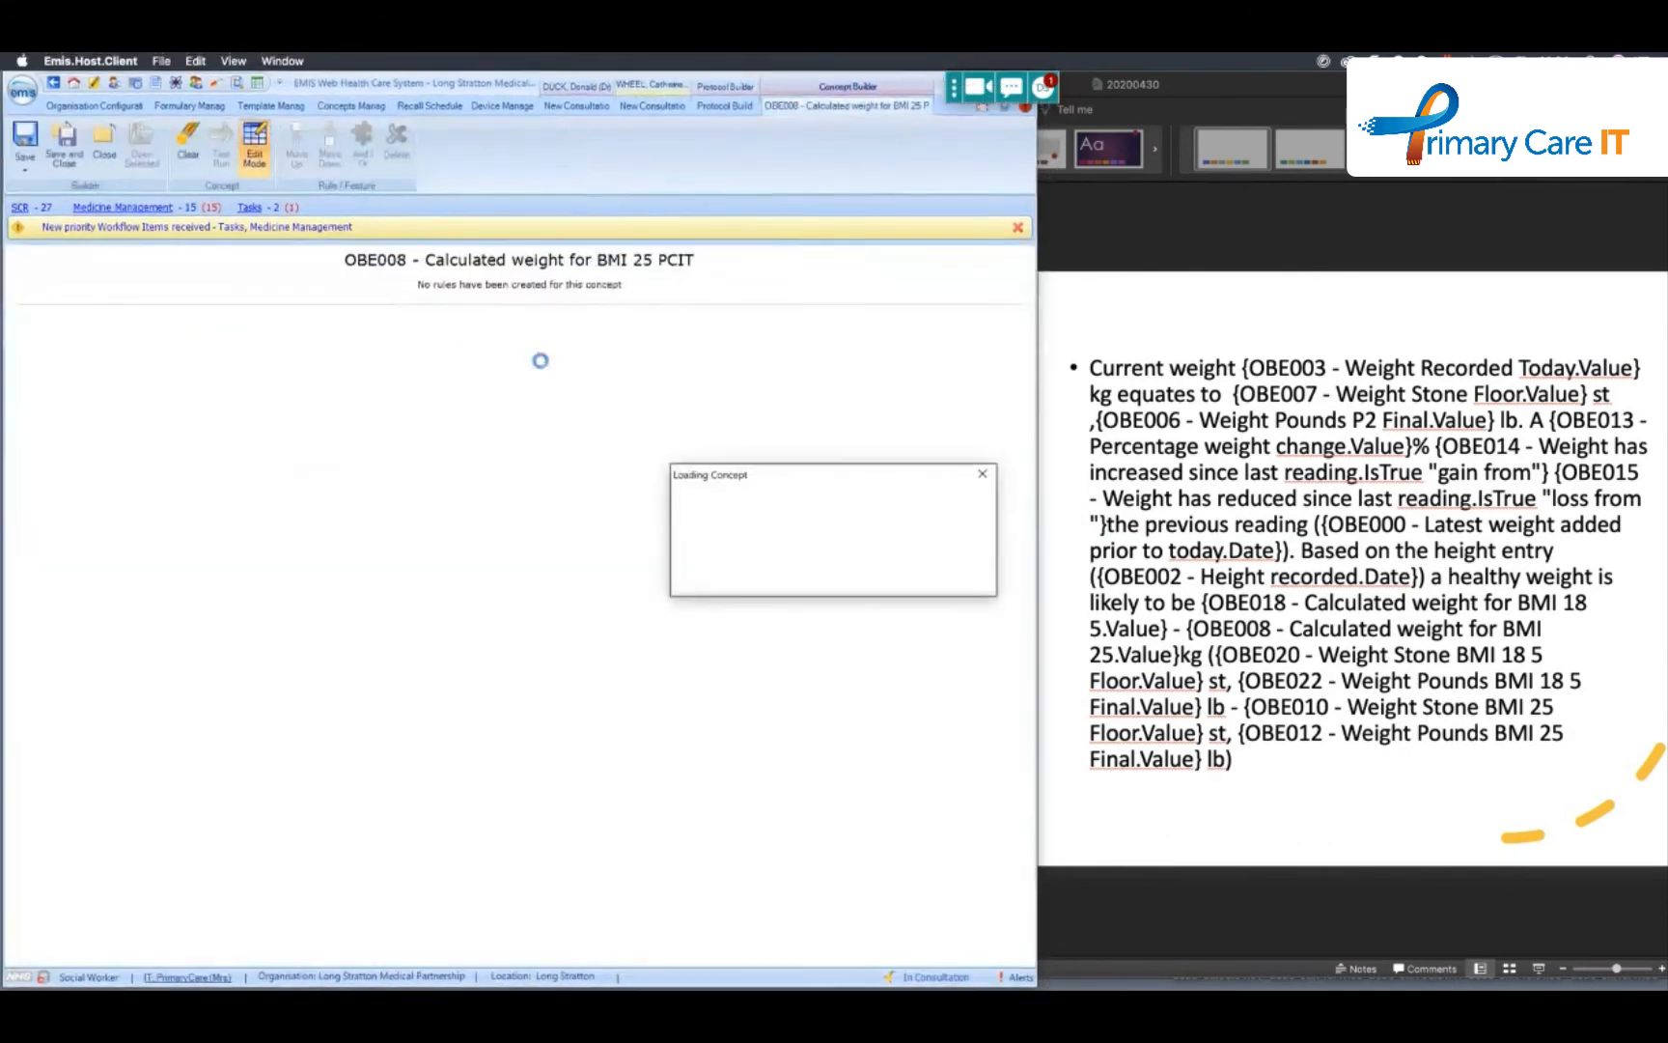
- Examine OBE008's custom result expression without keeping changes, and check the weight monitoring text in the patient's current consultation before returning to the concept
double_click(288, 490)
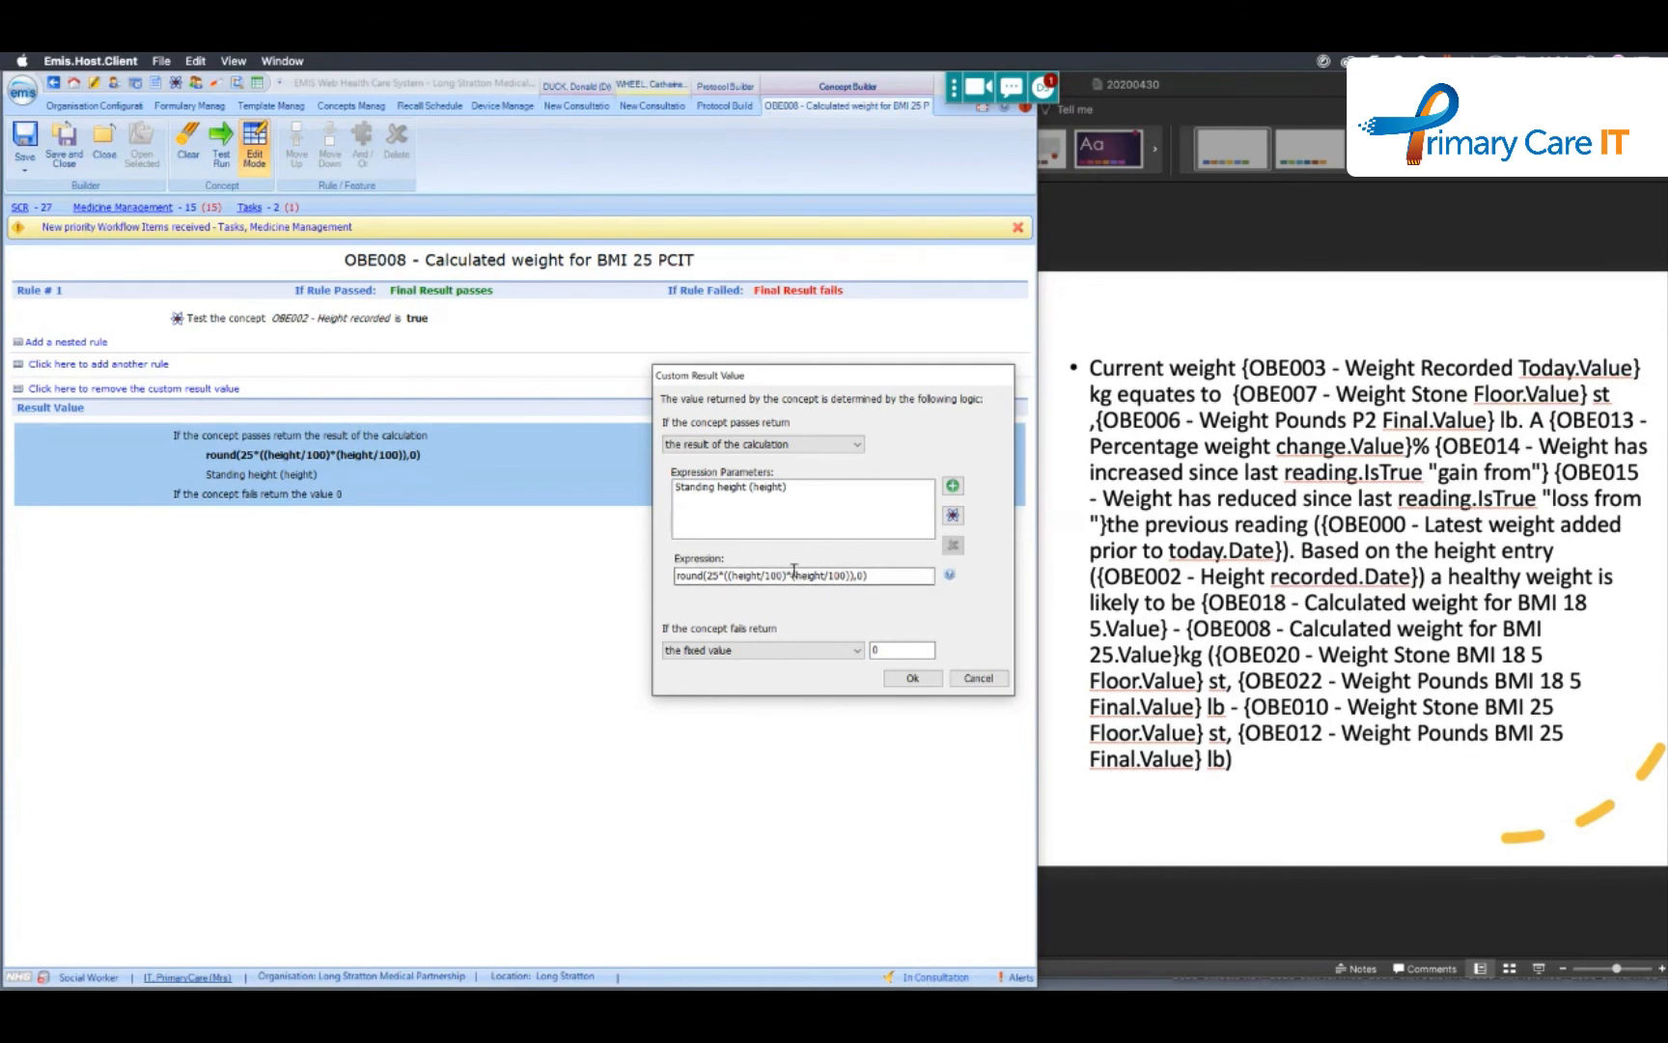
left_click(726, 577)
type("(")
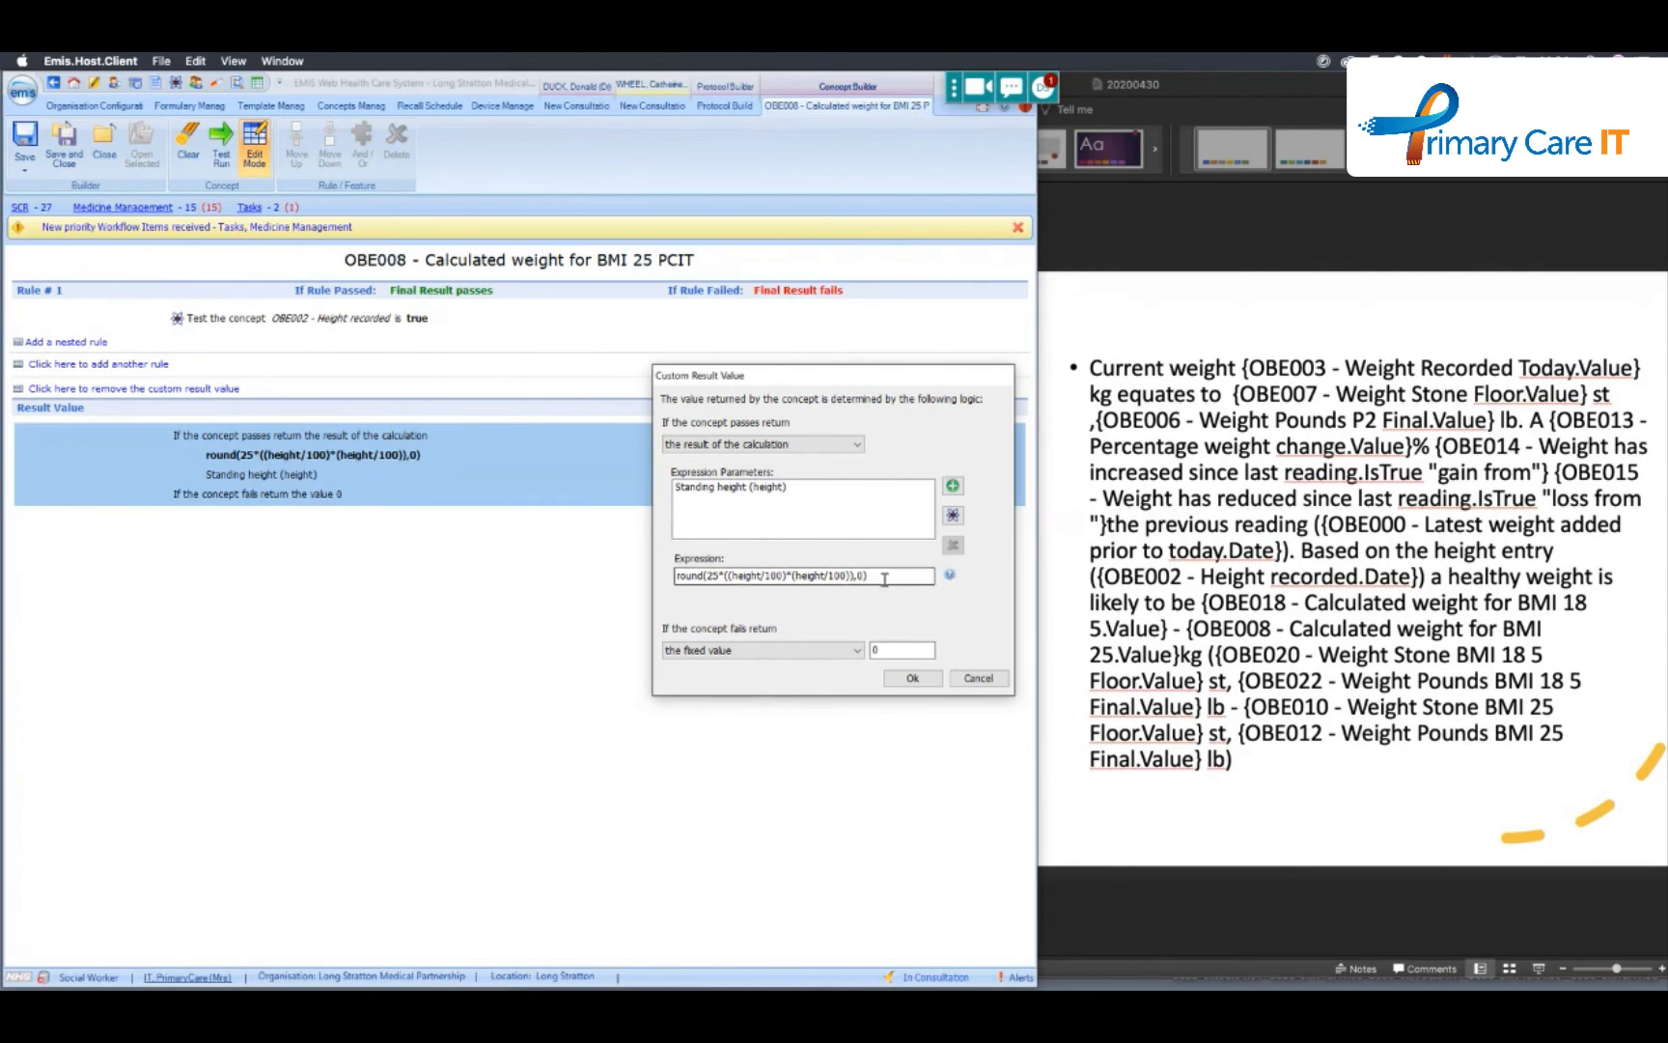
left_click(978, 678)
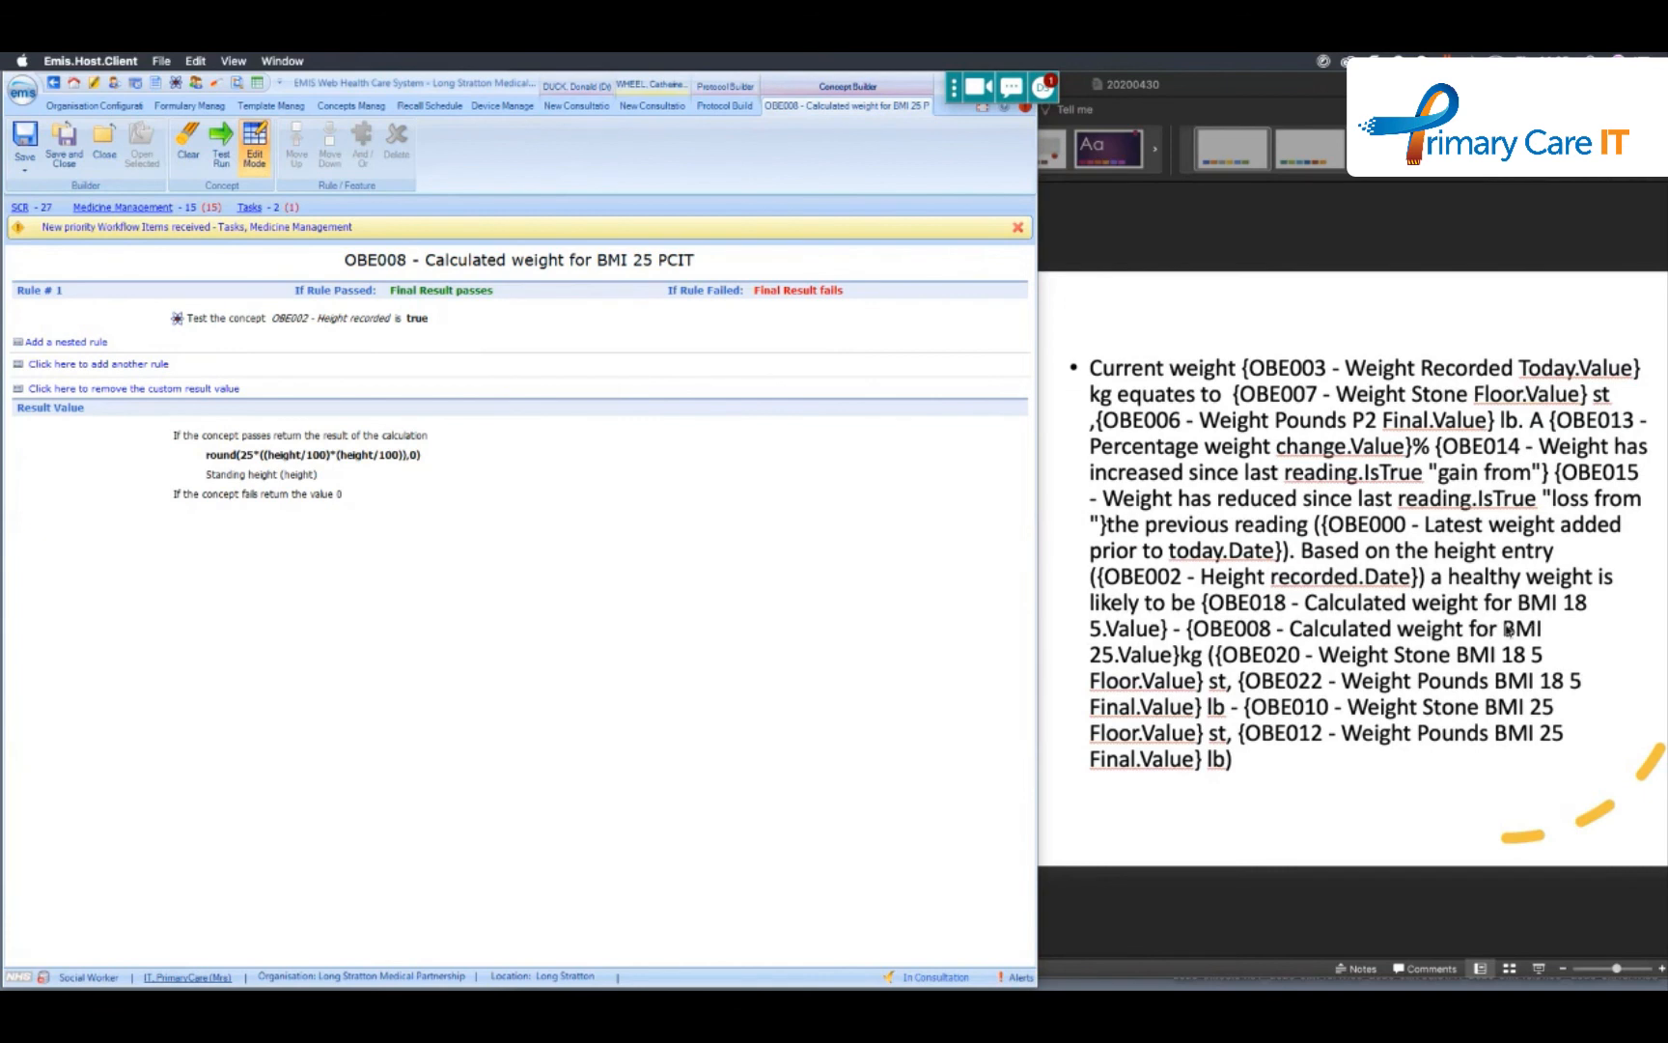
left_click(644, 108)
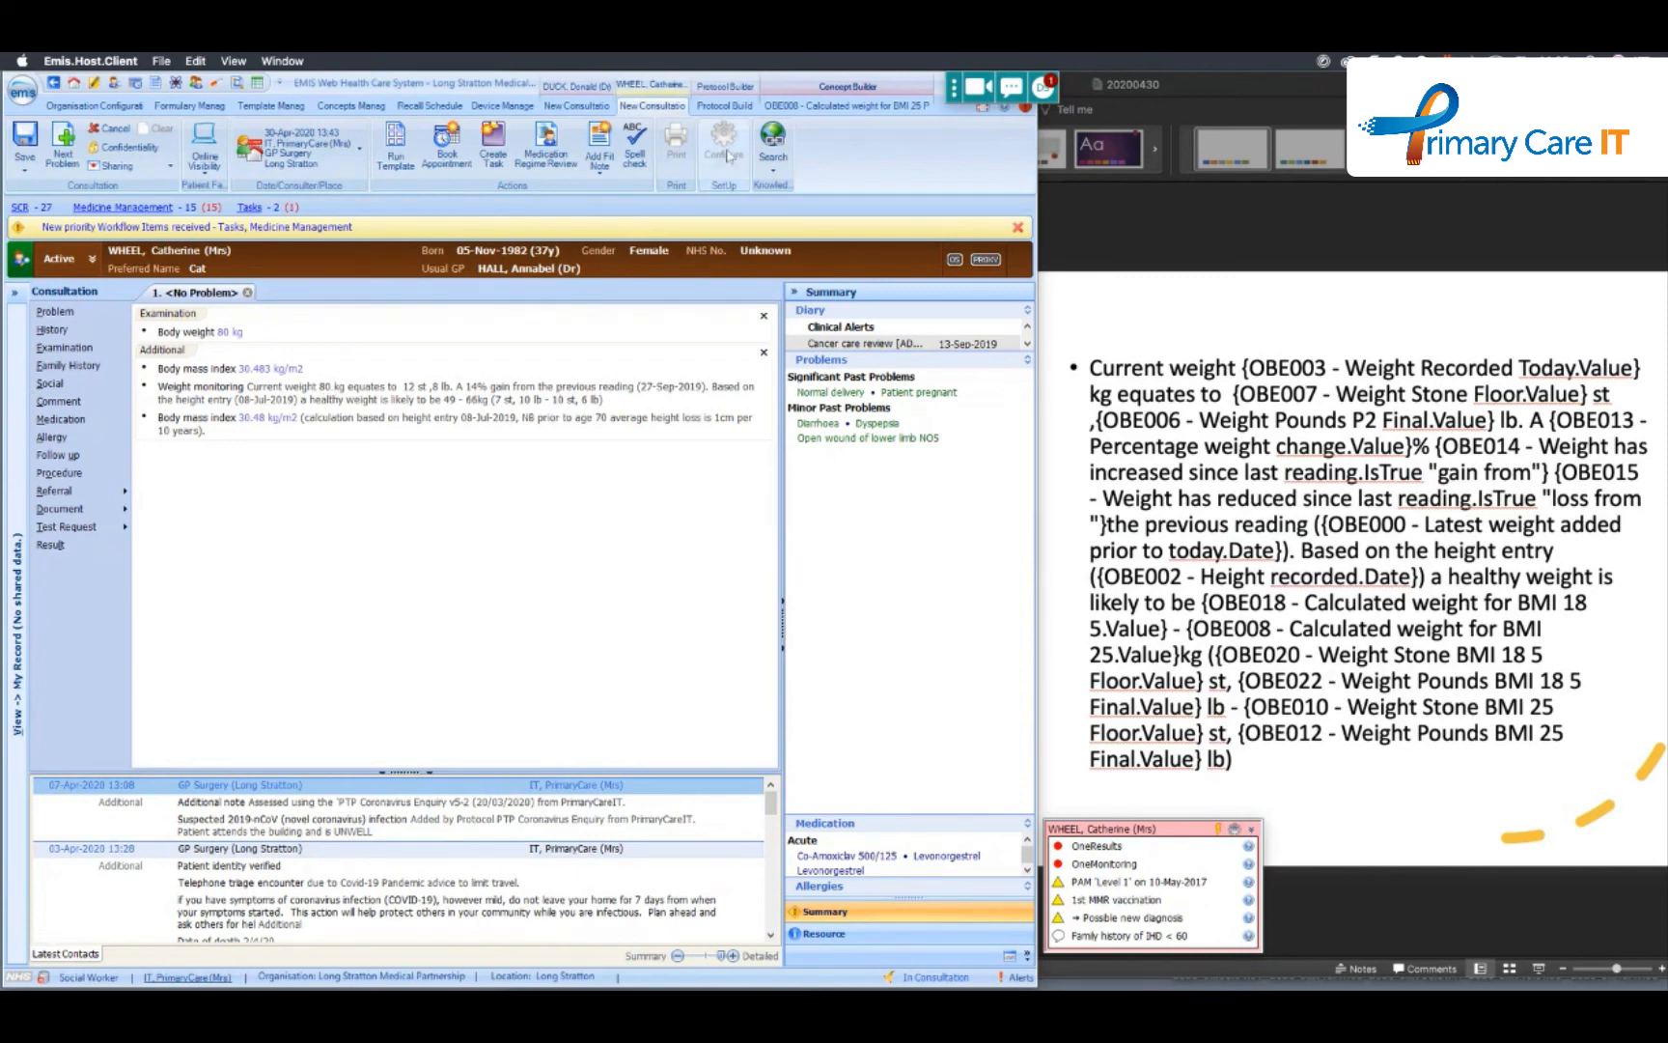
left_click(834, 108)
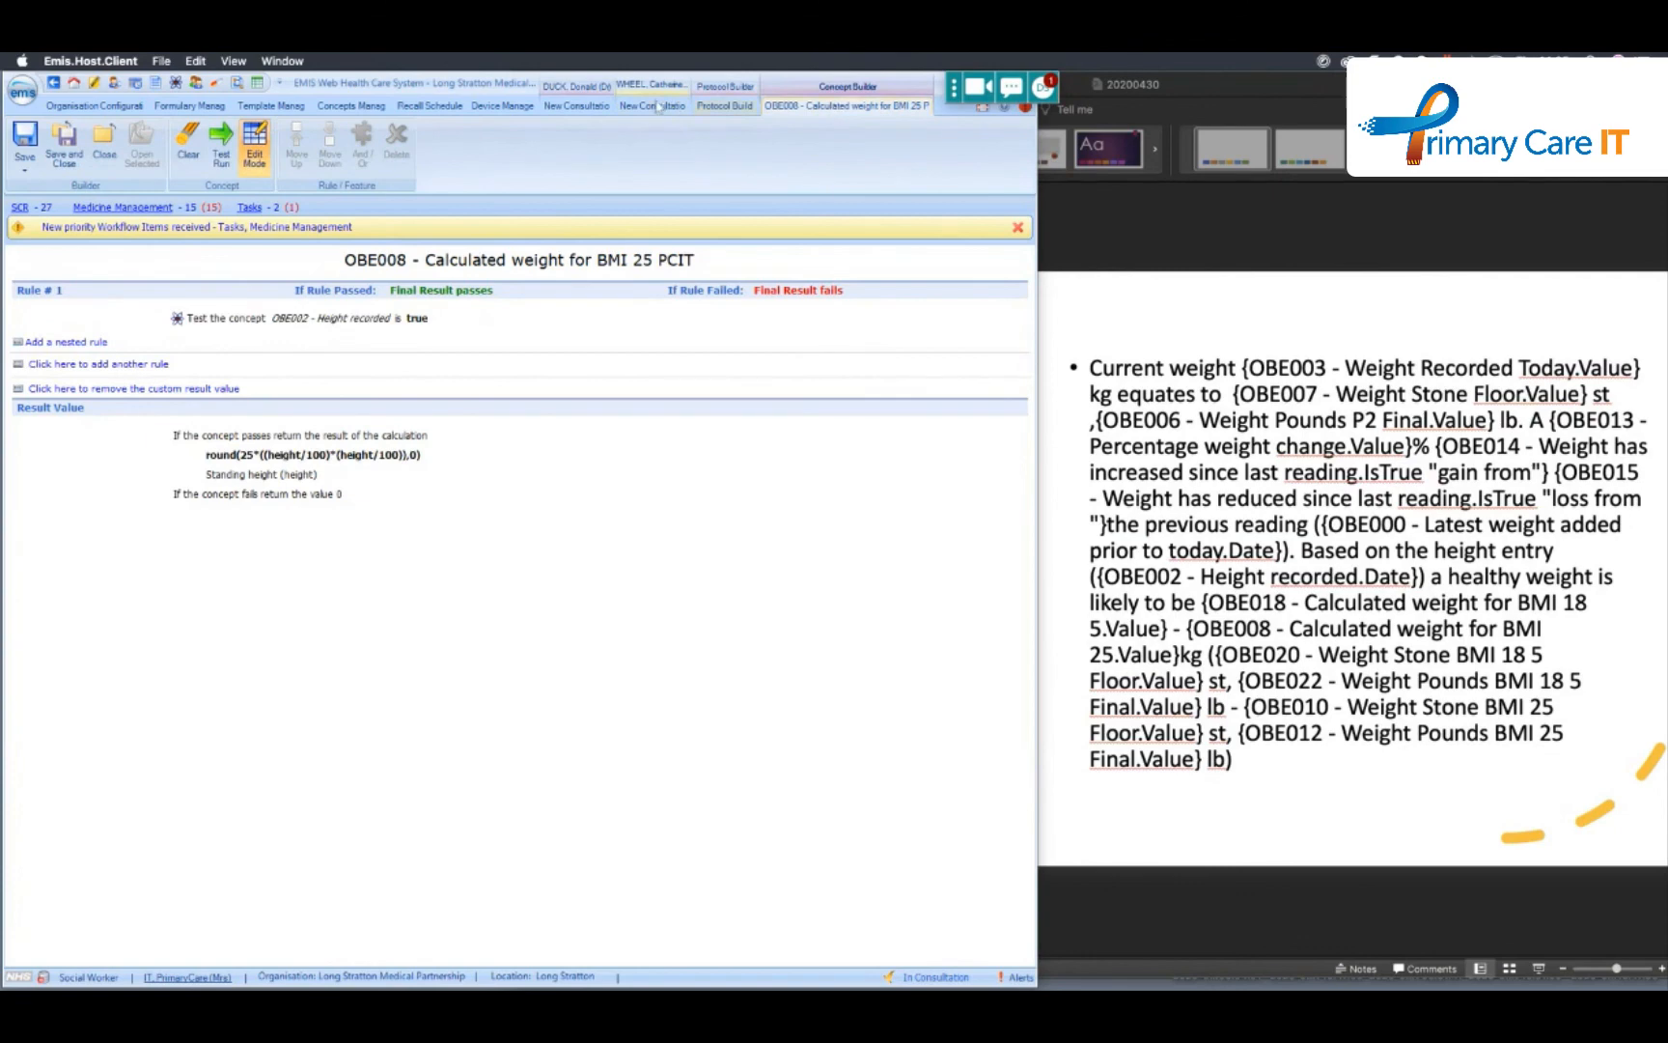
- In the OBE-000 Obesity Tool protocol, review the associated text of the Weight monitoring node on BMI LT20's False branch, and cancel
left_click(705, 106)
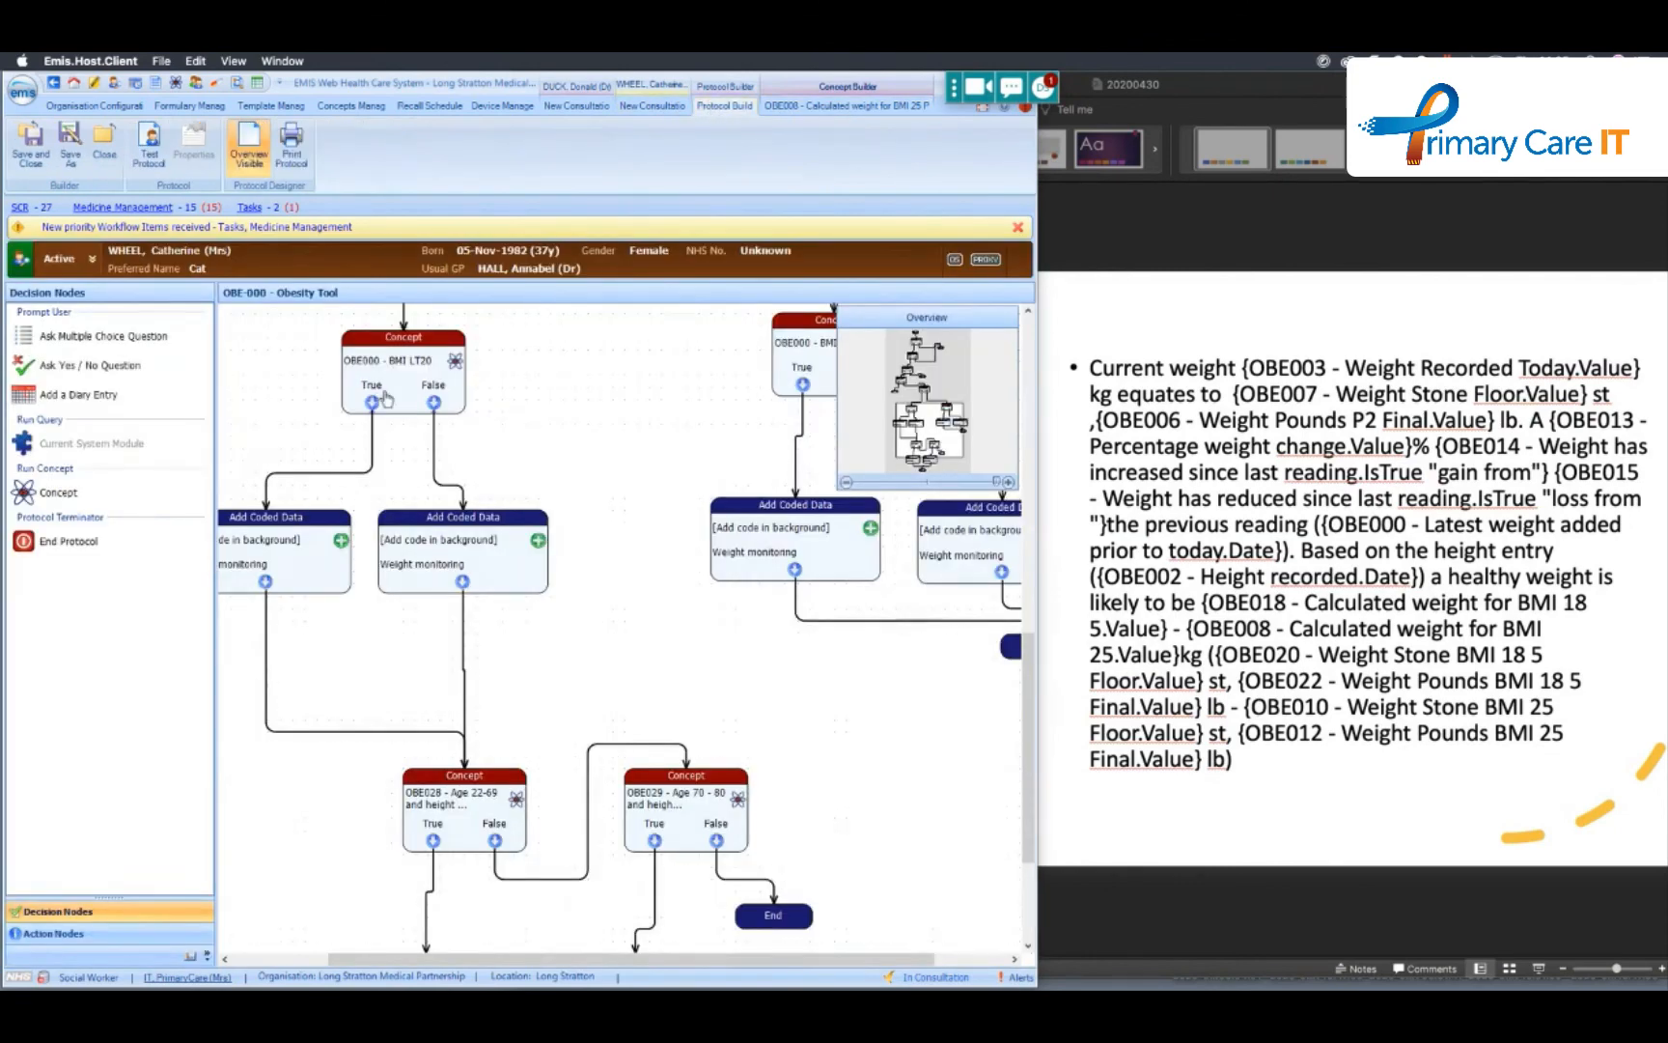
double_click(471, 548)
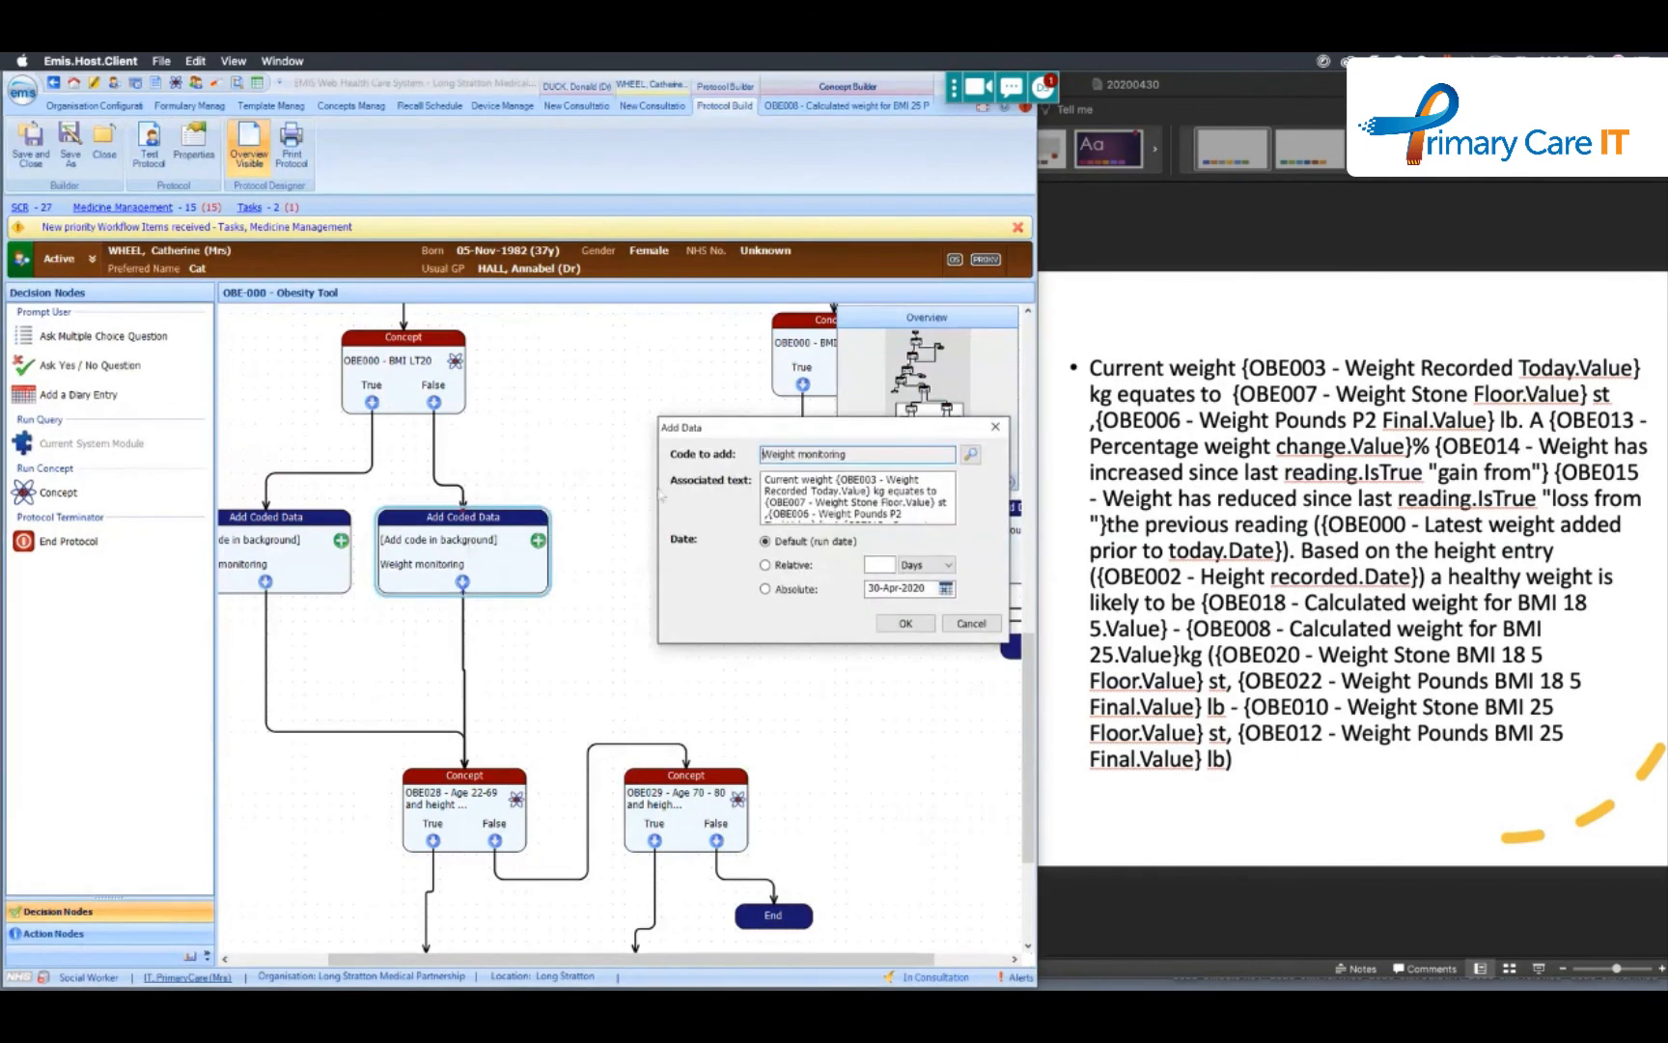
left_click_drag(765, 479, 957, 532)
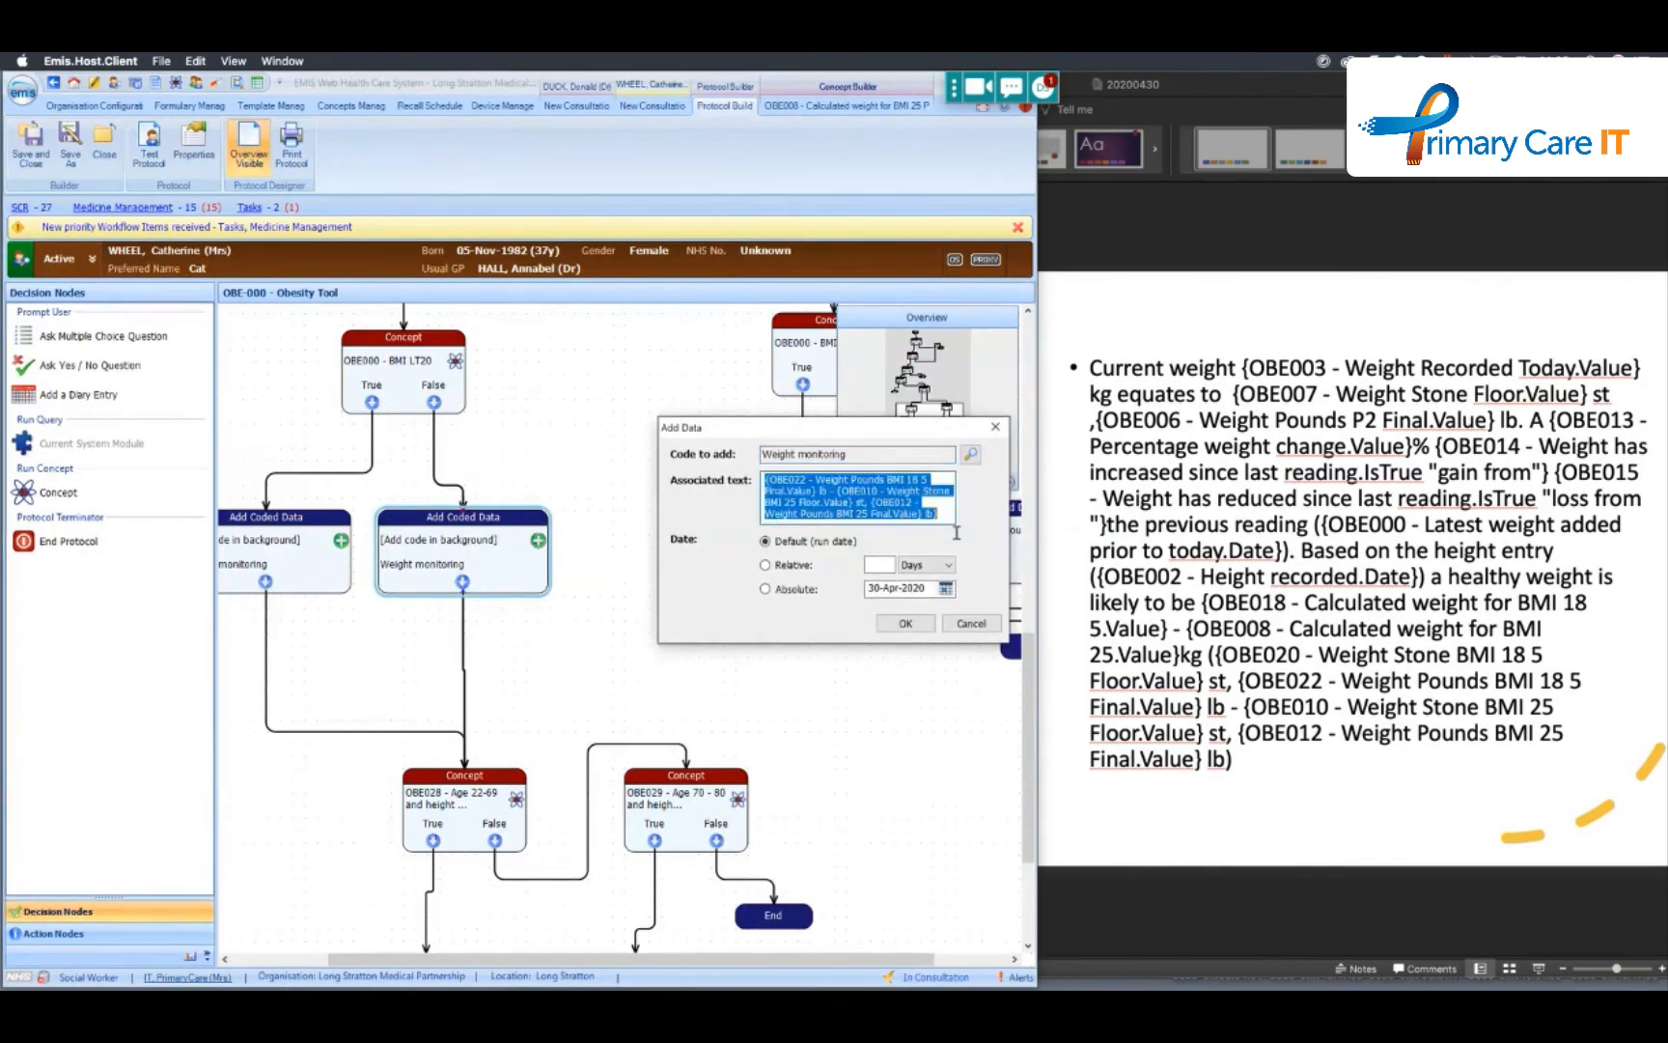
left_click(950, 502)
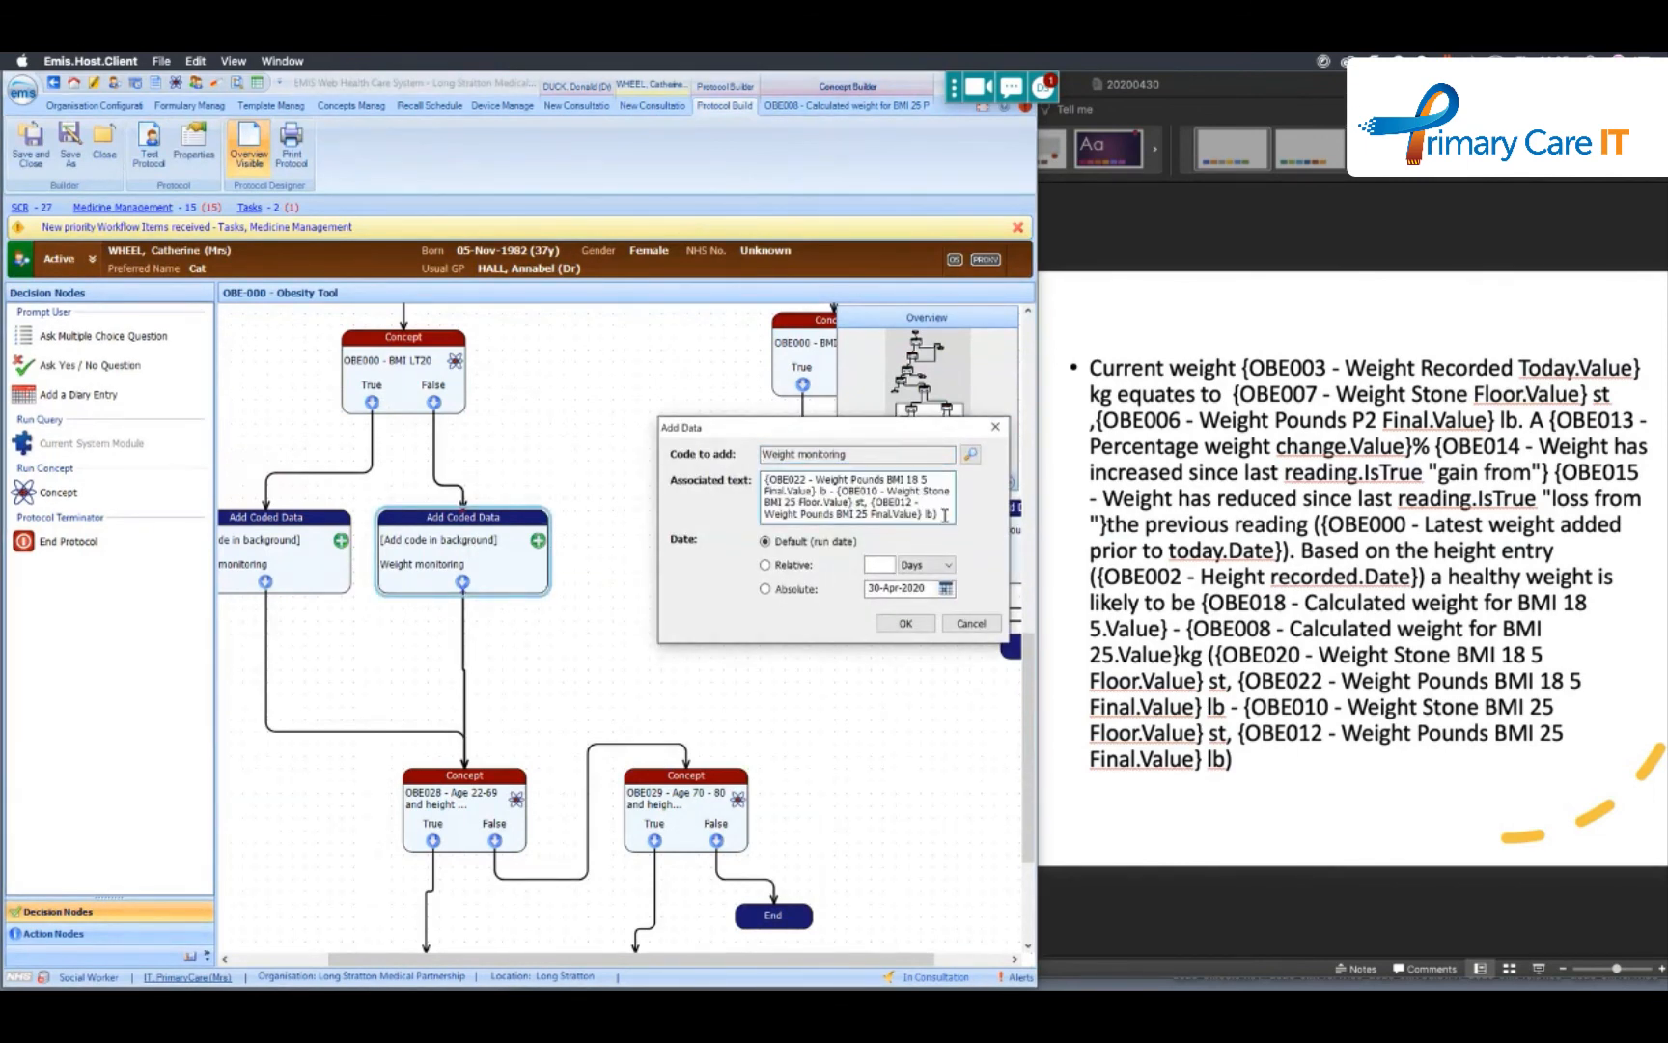
left_click_drag(951, 516, 688, 380)
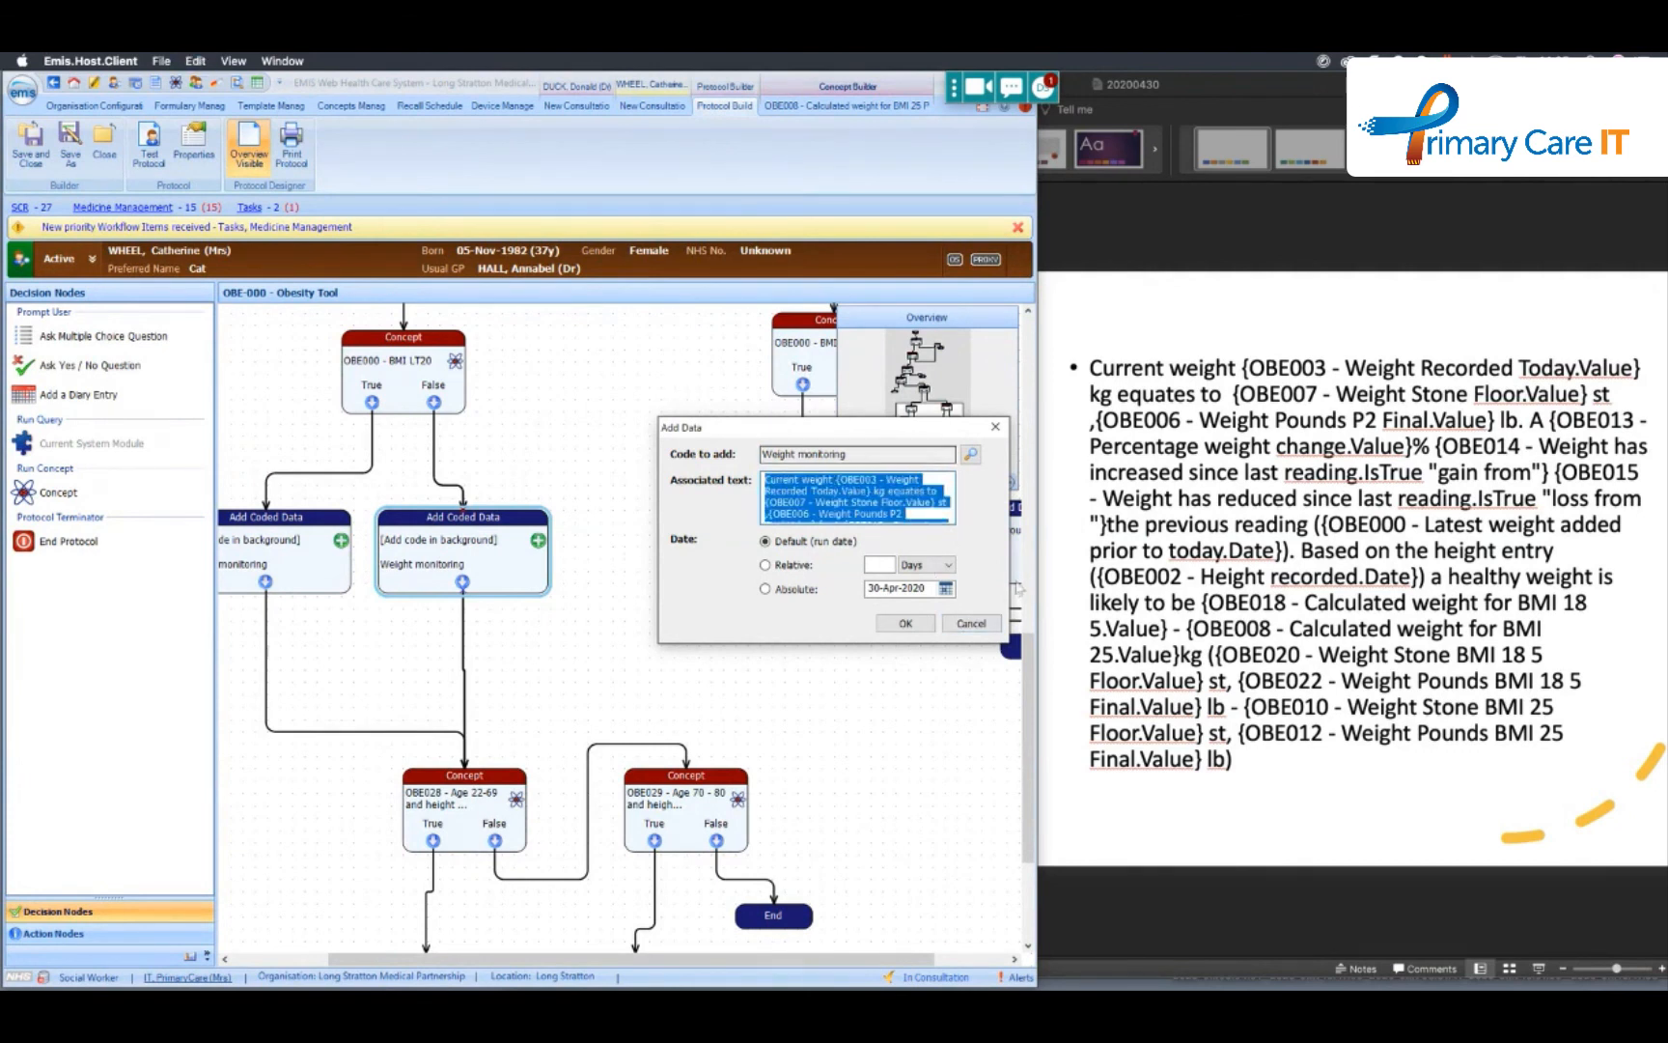
left_click(976, 629)
- Review the associated text of the Weight monitoring node on the same BMI LT20 concept's True branch, and cancel
double_click(249, 546)
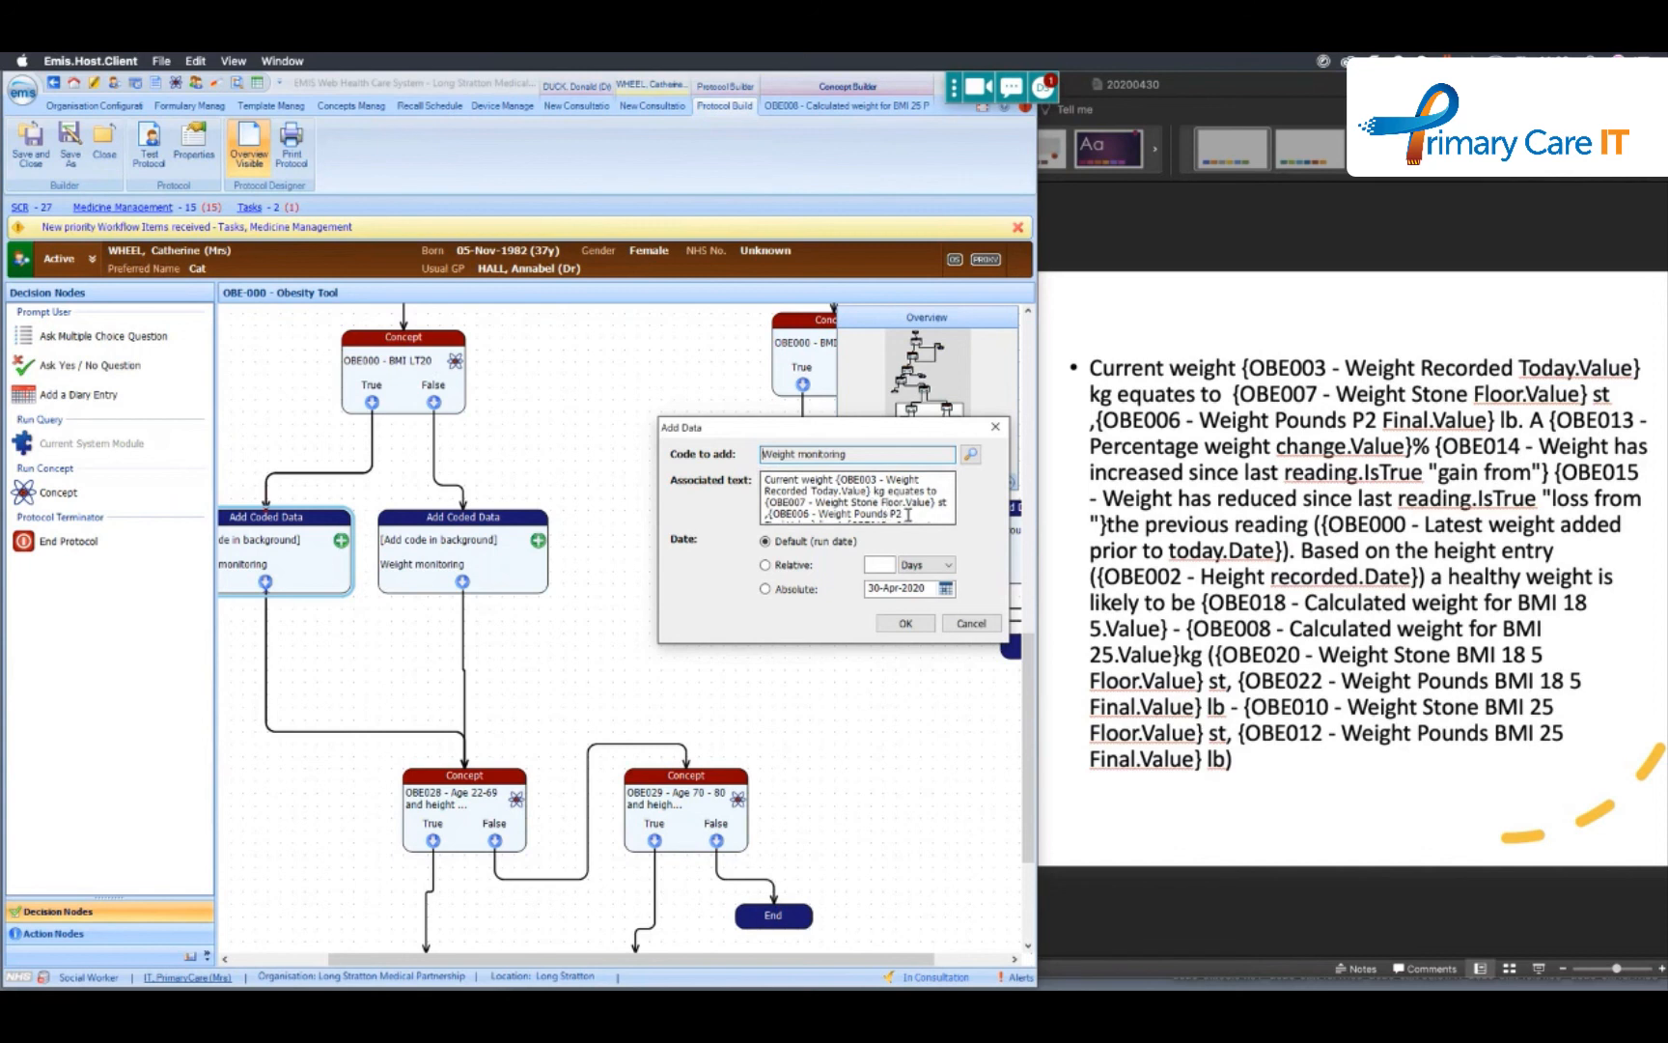
key("ctrl+a")
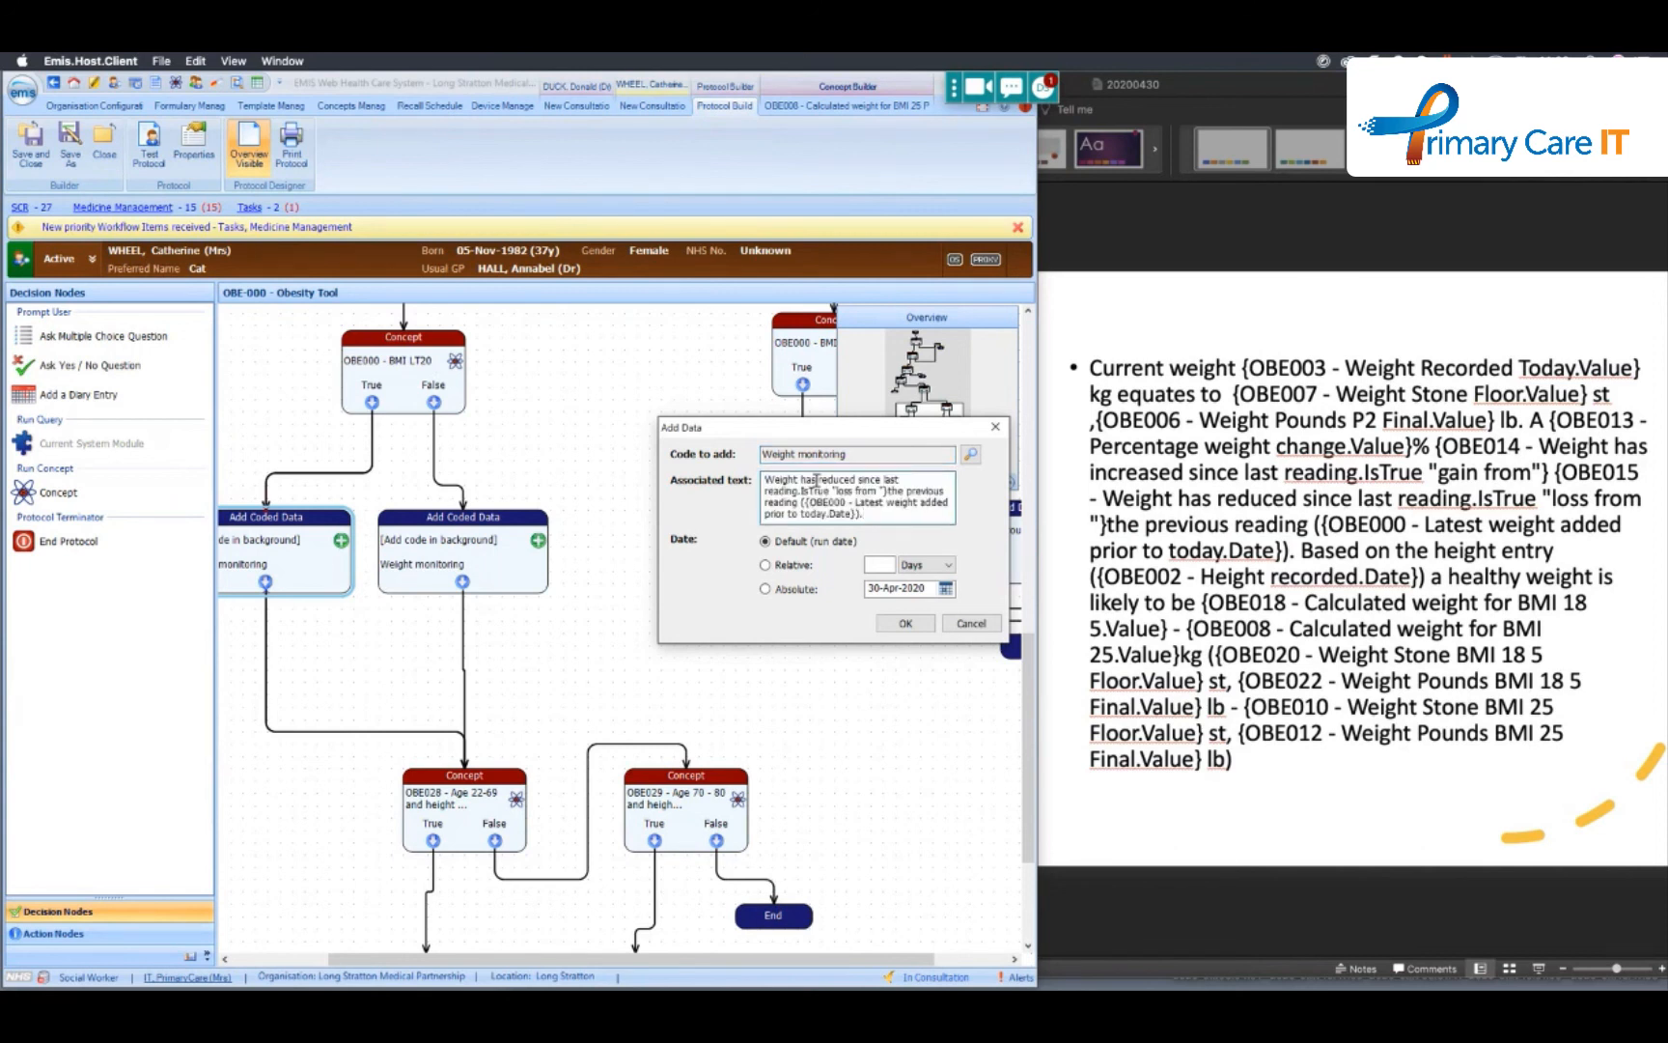
left_click(971, 623)
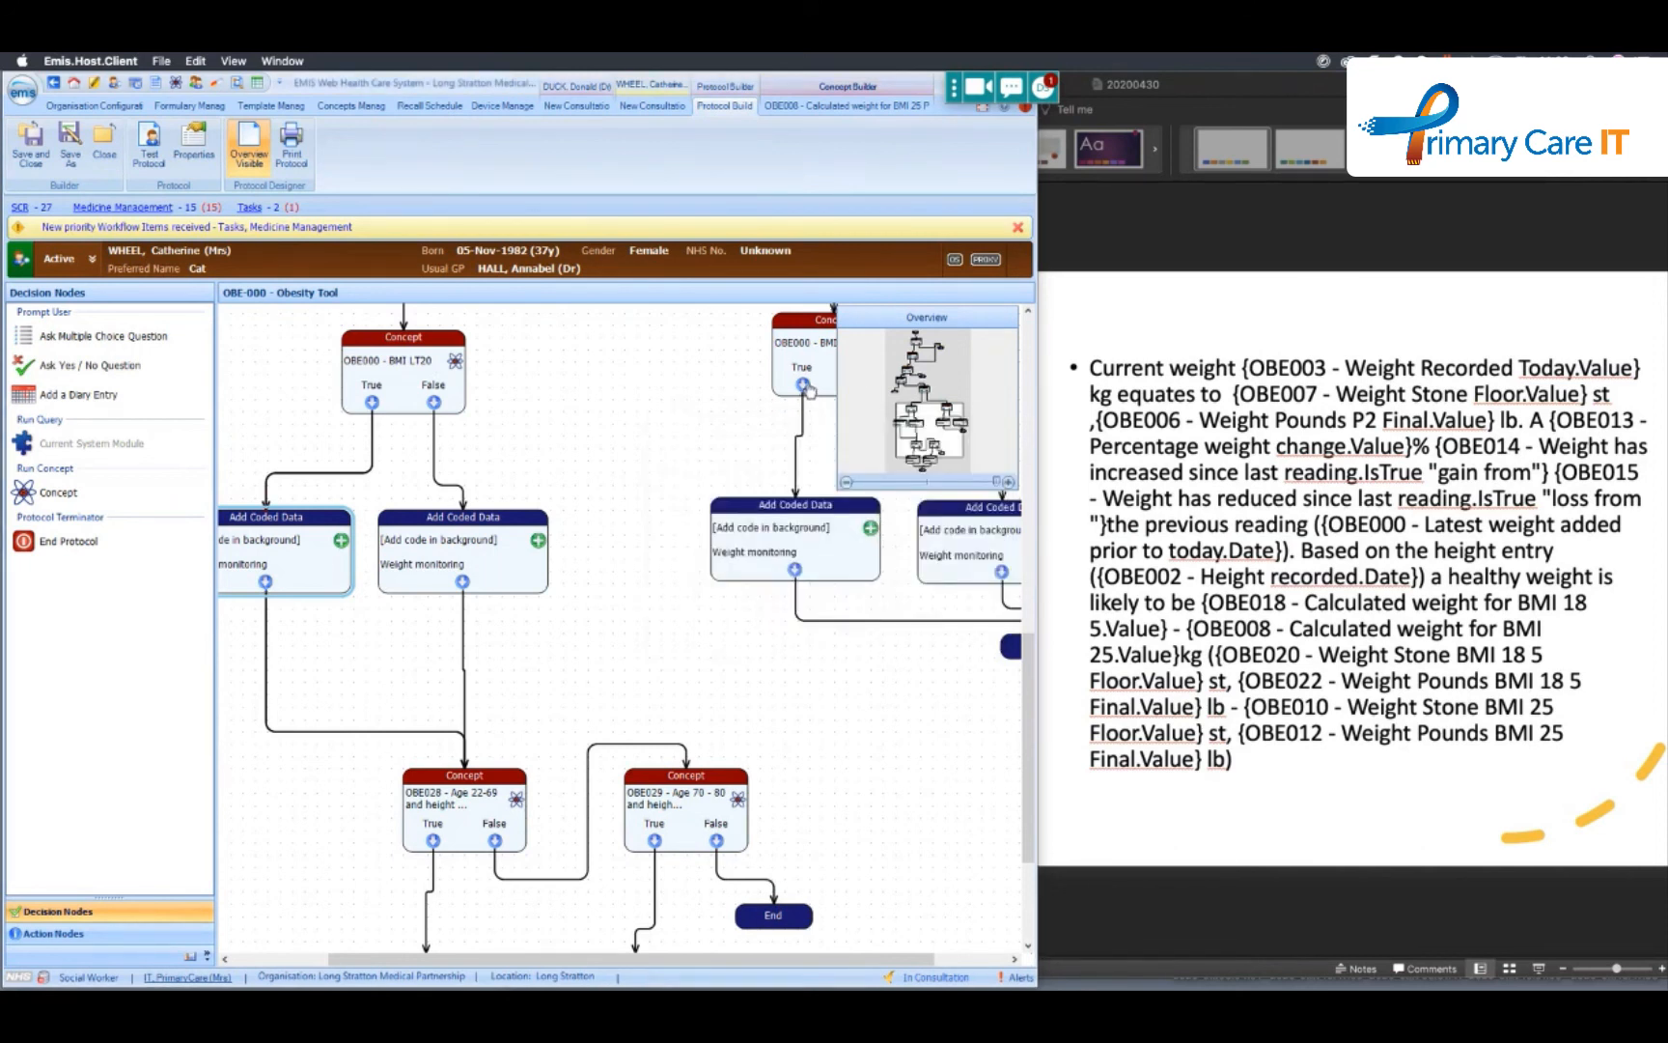
- Review the Weight monitoring text on BMI LT20's True branch where no latest weight prior to today exists, and cancel
left_click(924, 411)
scroll(455, 379, "up", 3)
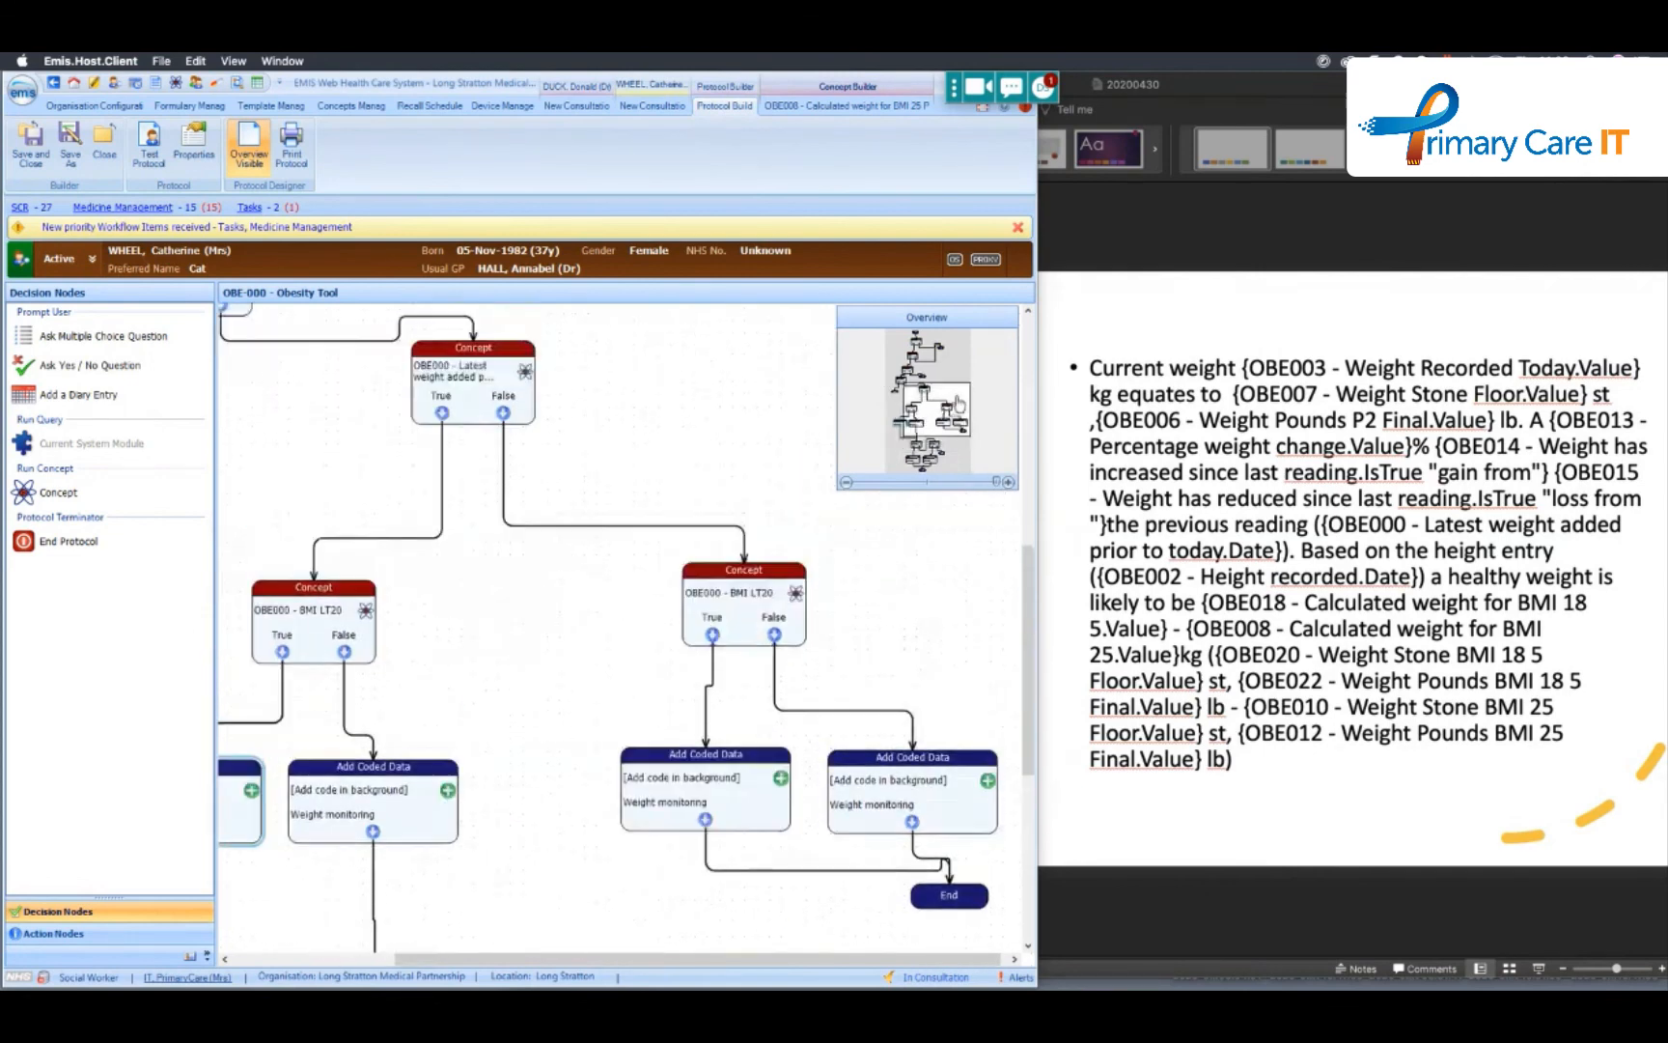
double_click(717, 784)
scroll(906, 510, "down", 1)
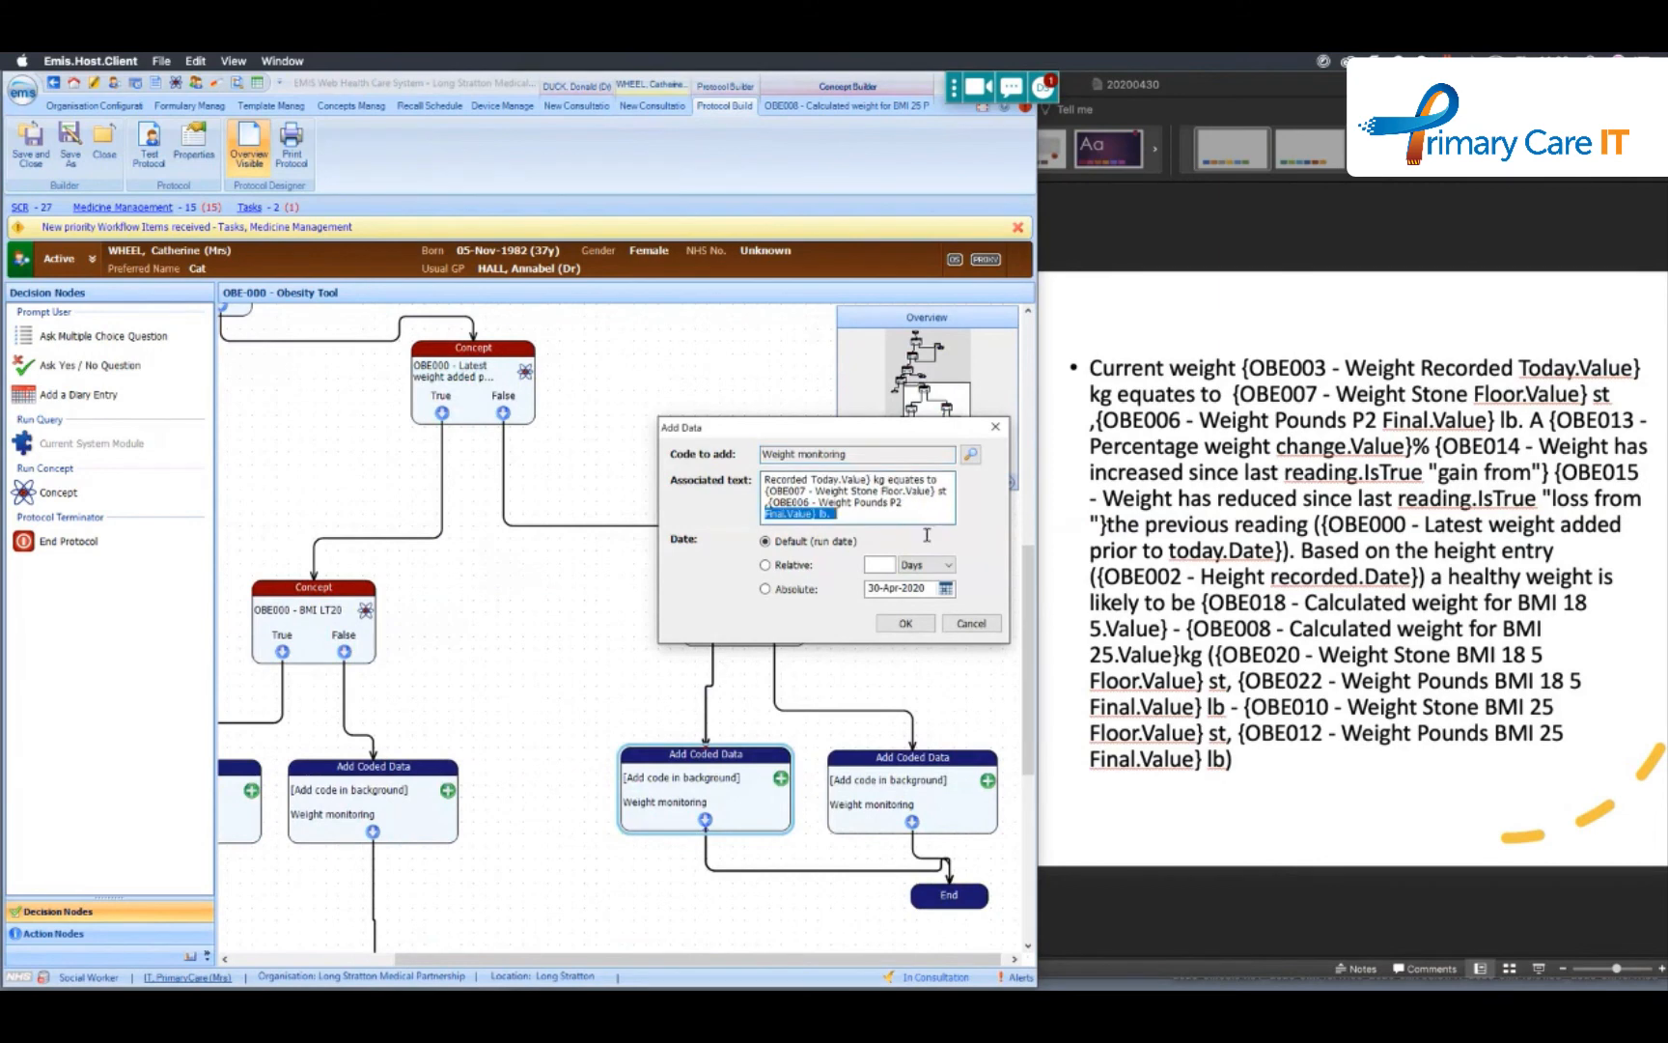
left_click(969, 623)
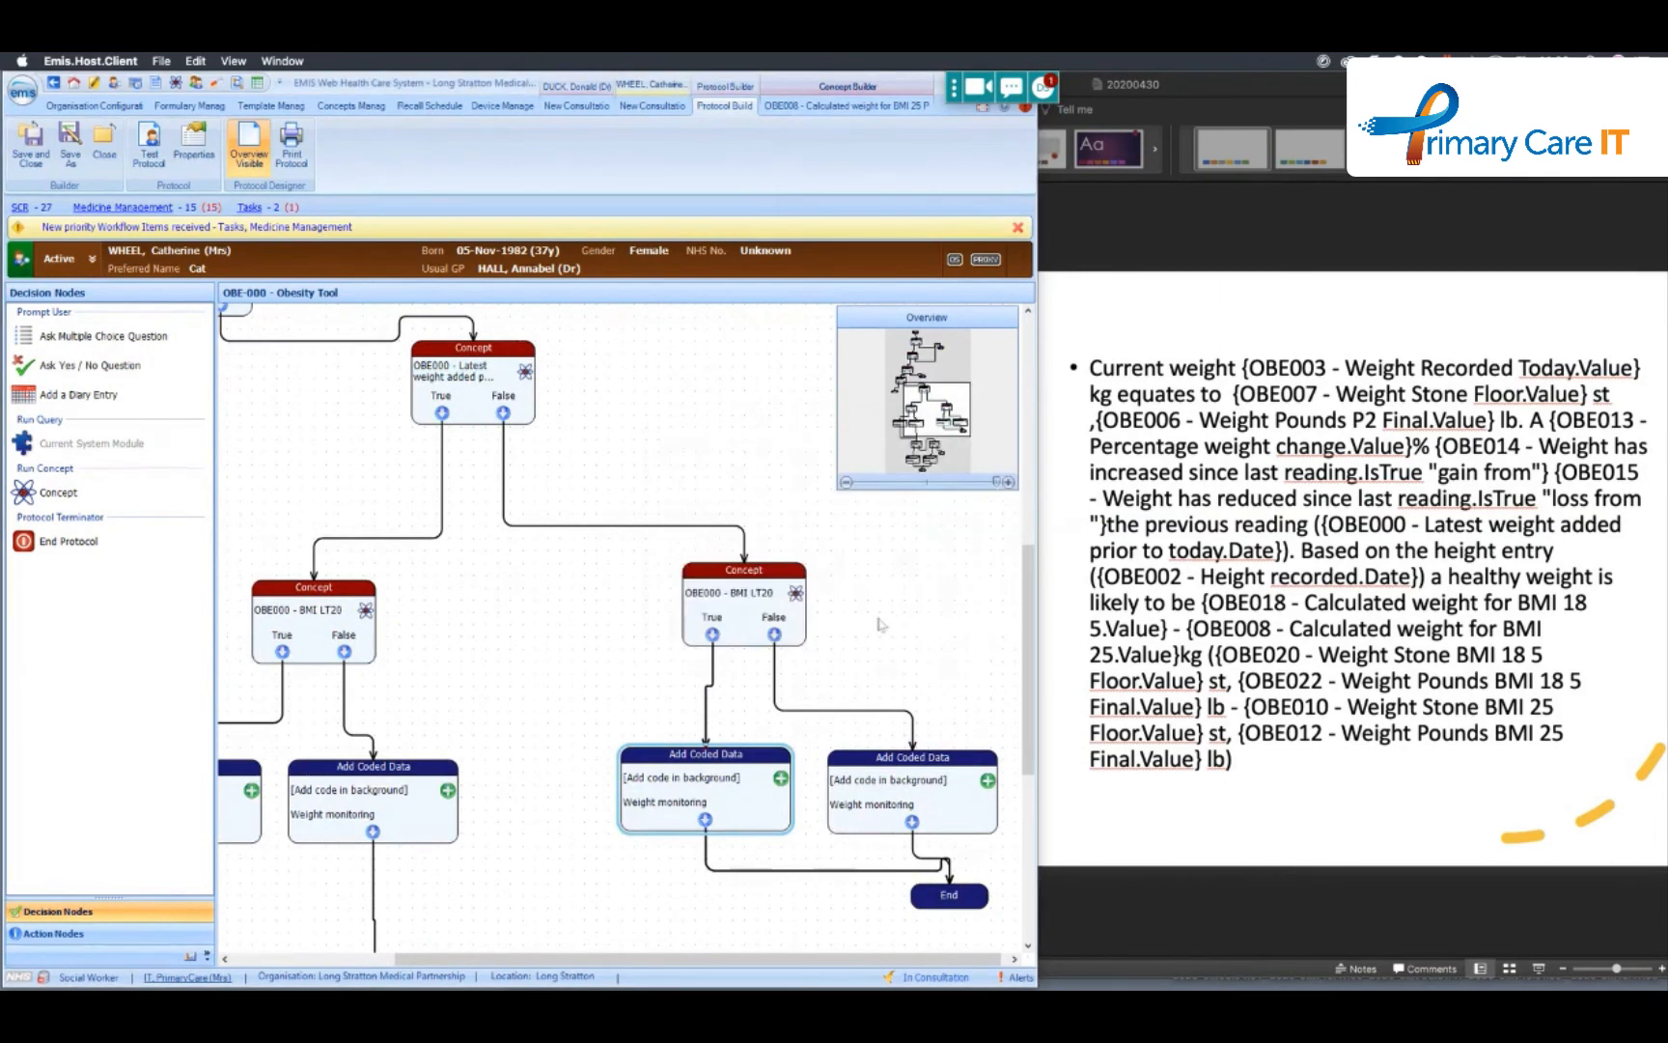
- Review the Body mass index coded data node on OBE028's True branch, including its associated text and concept value, and cancel
left_click_drag(957, 401, 963, 444)
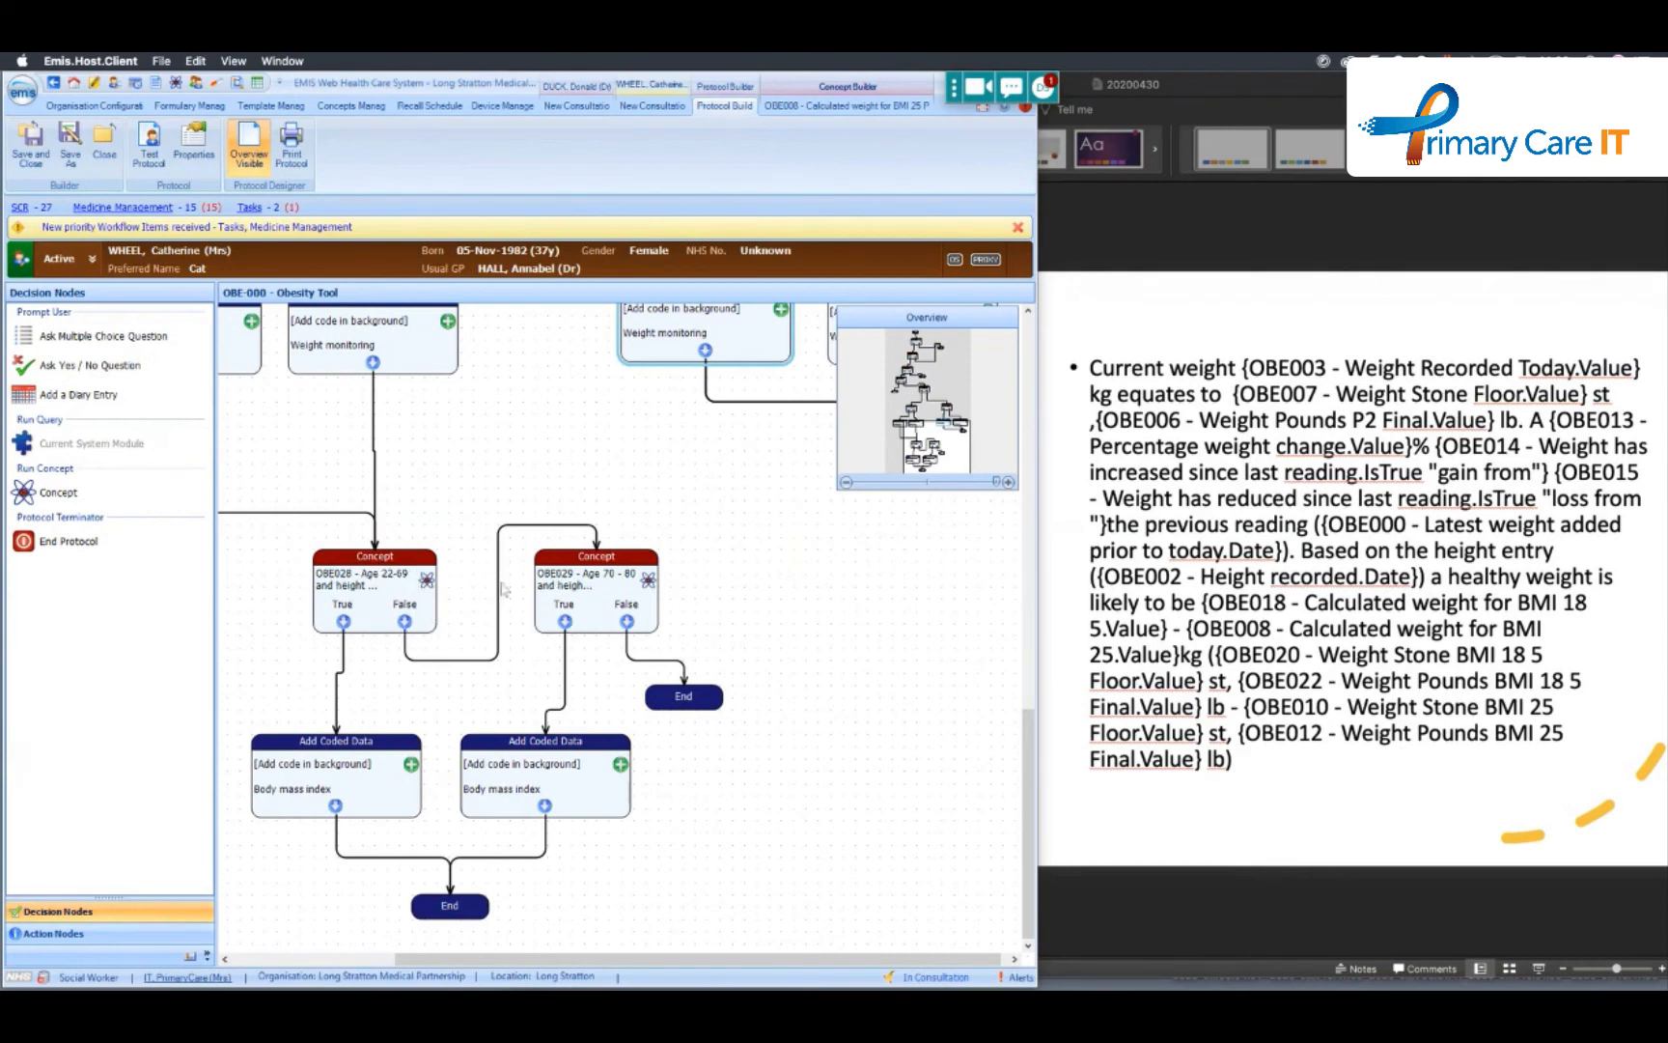
left_click(287, 784)
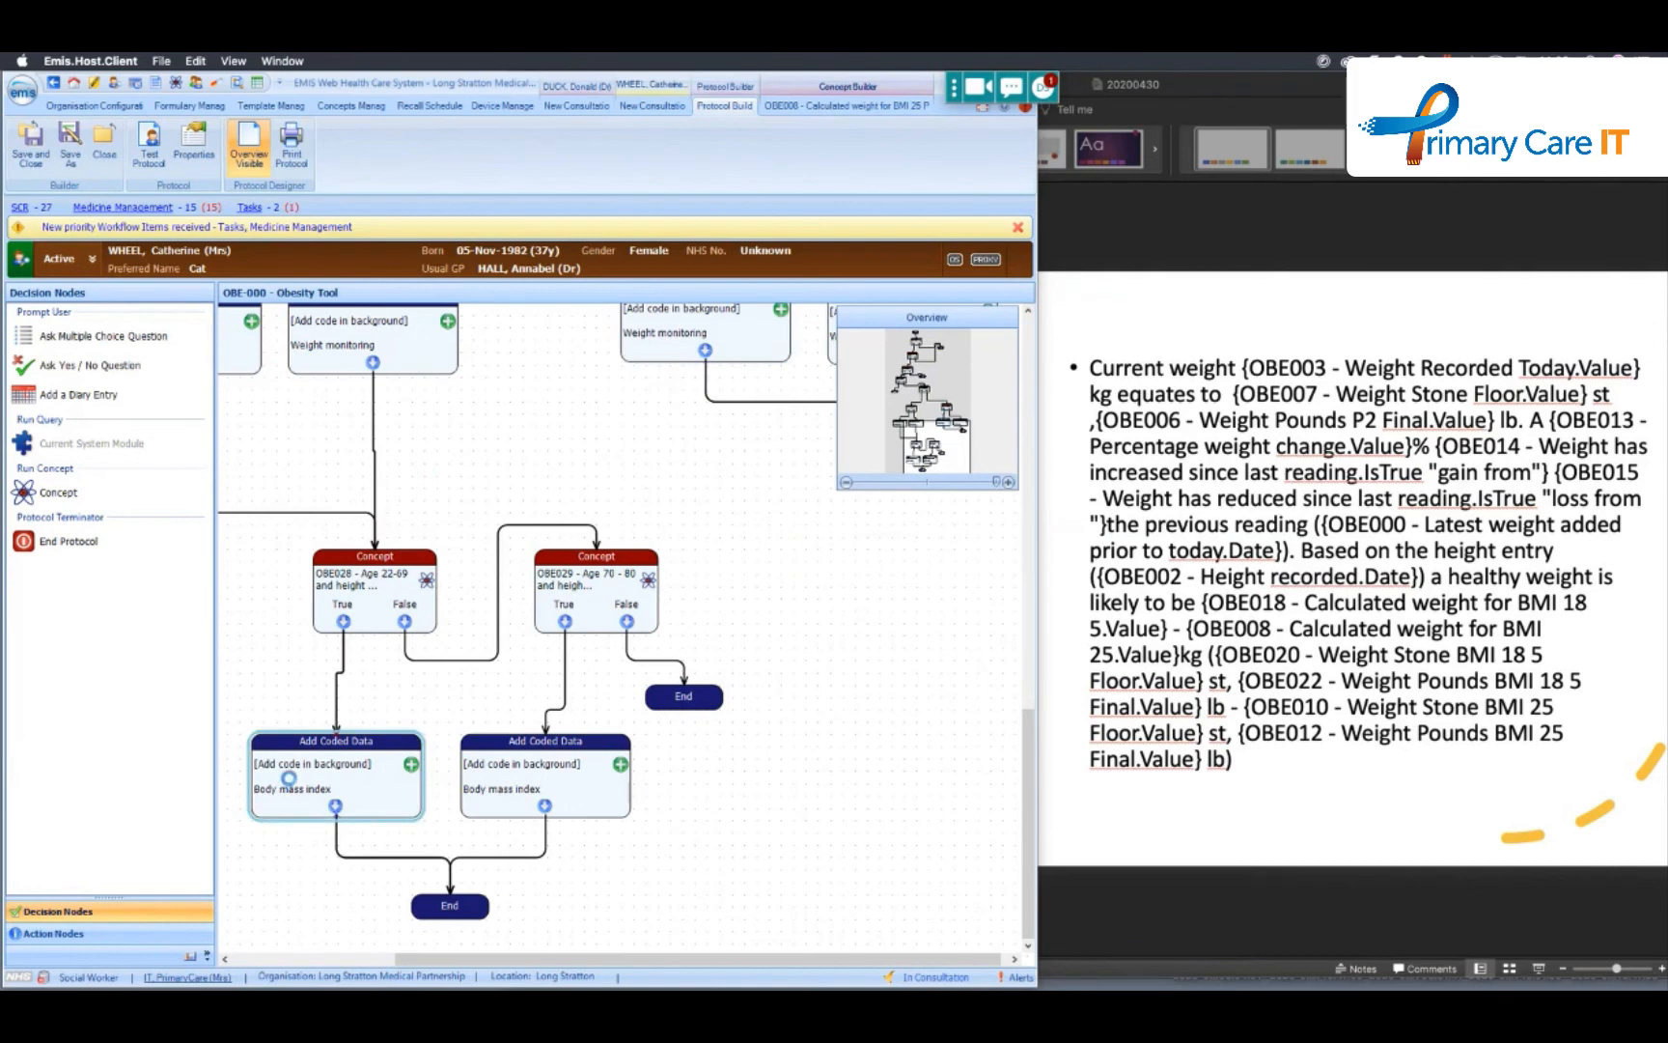
double_click(318, 769)
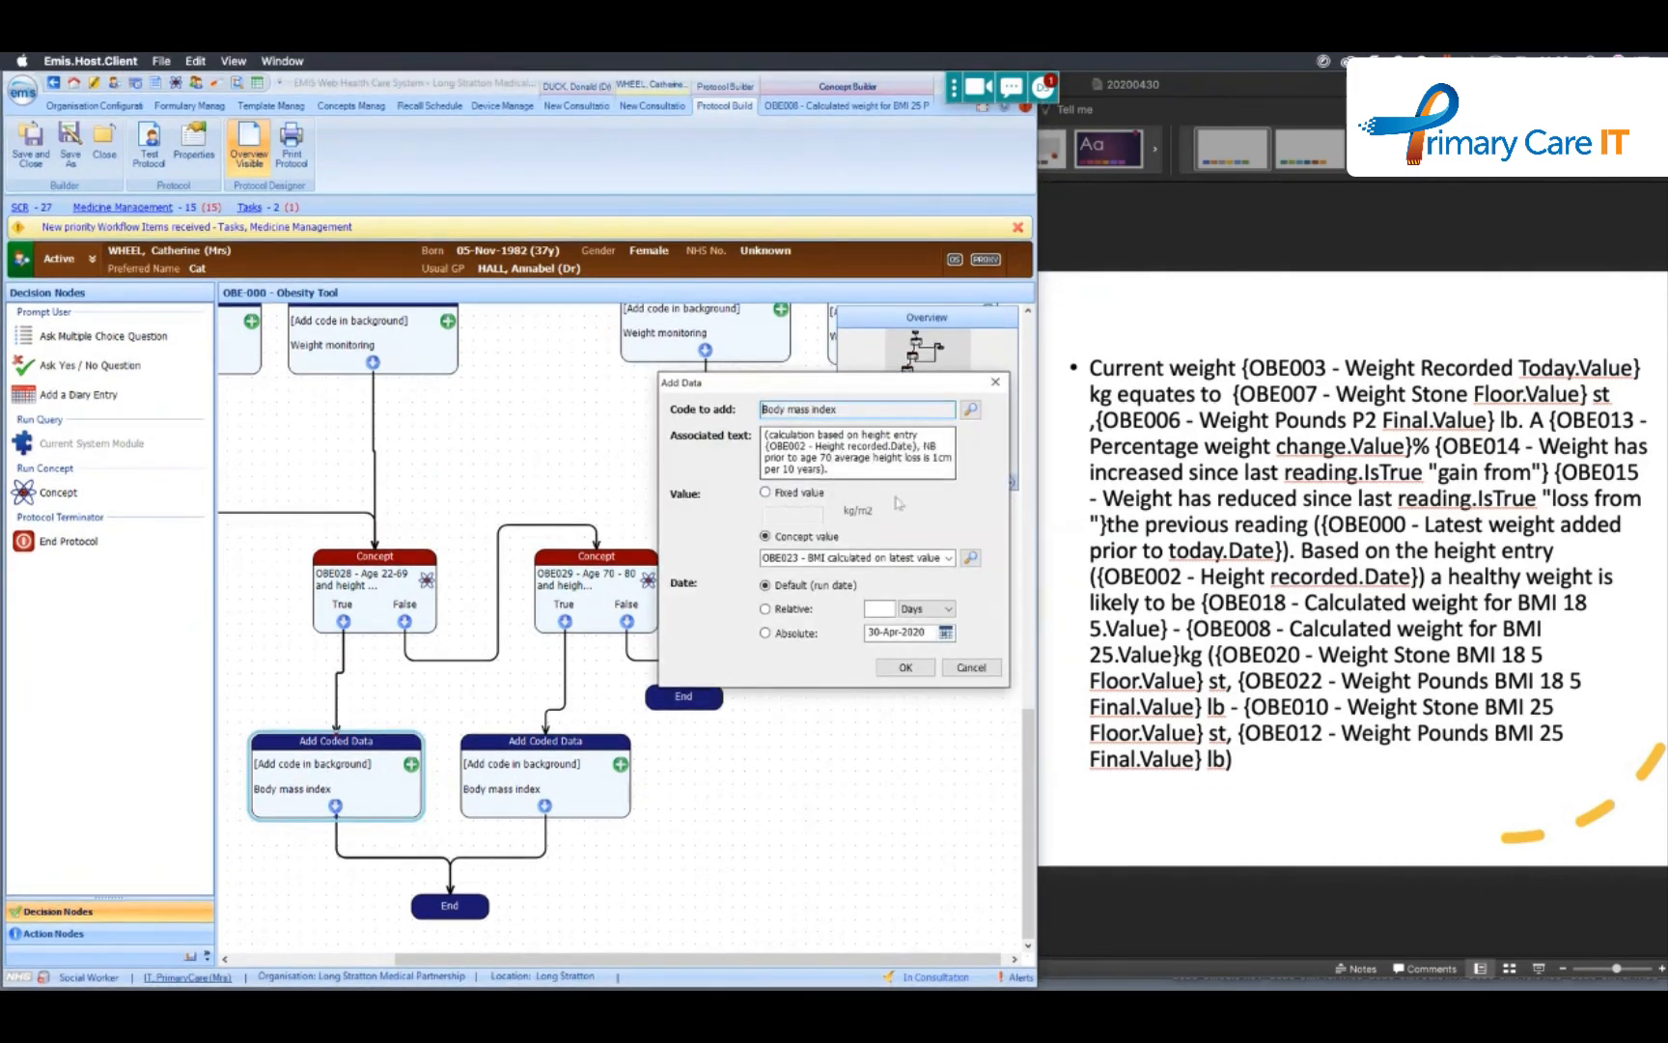
left_click(973, 669)
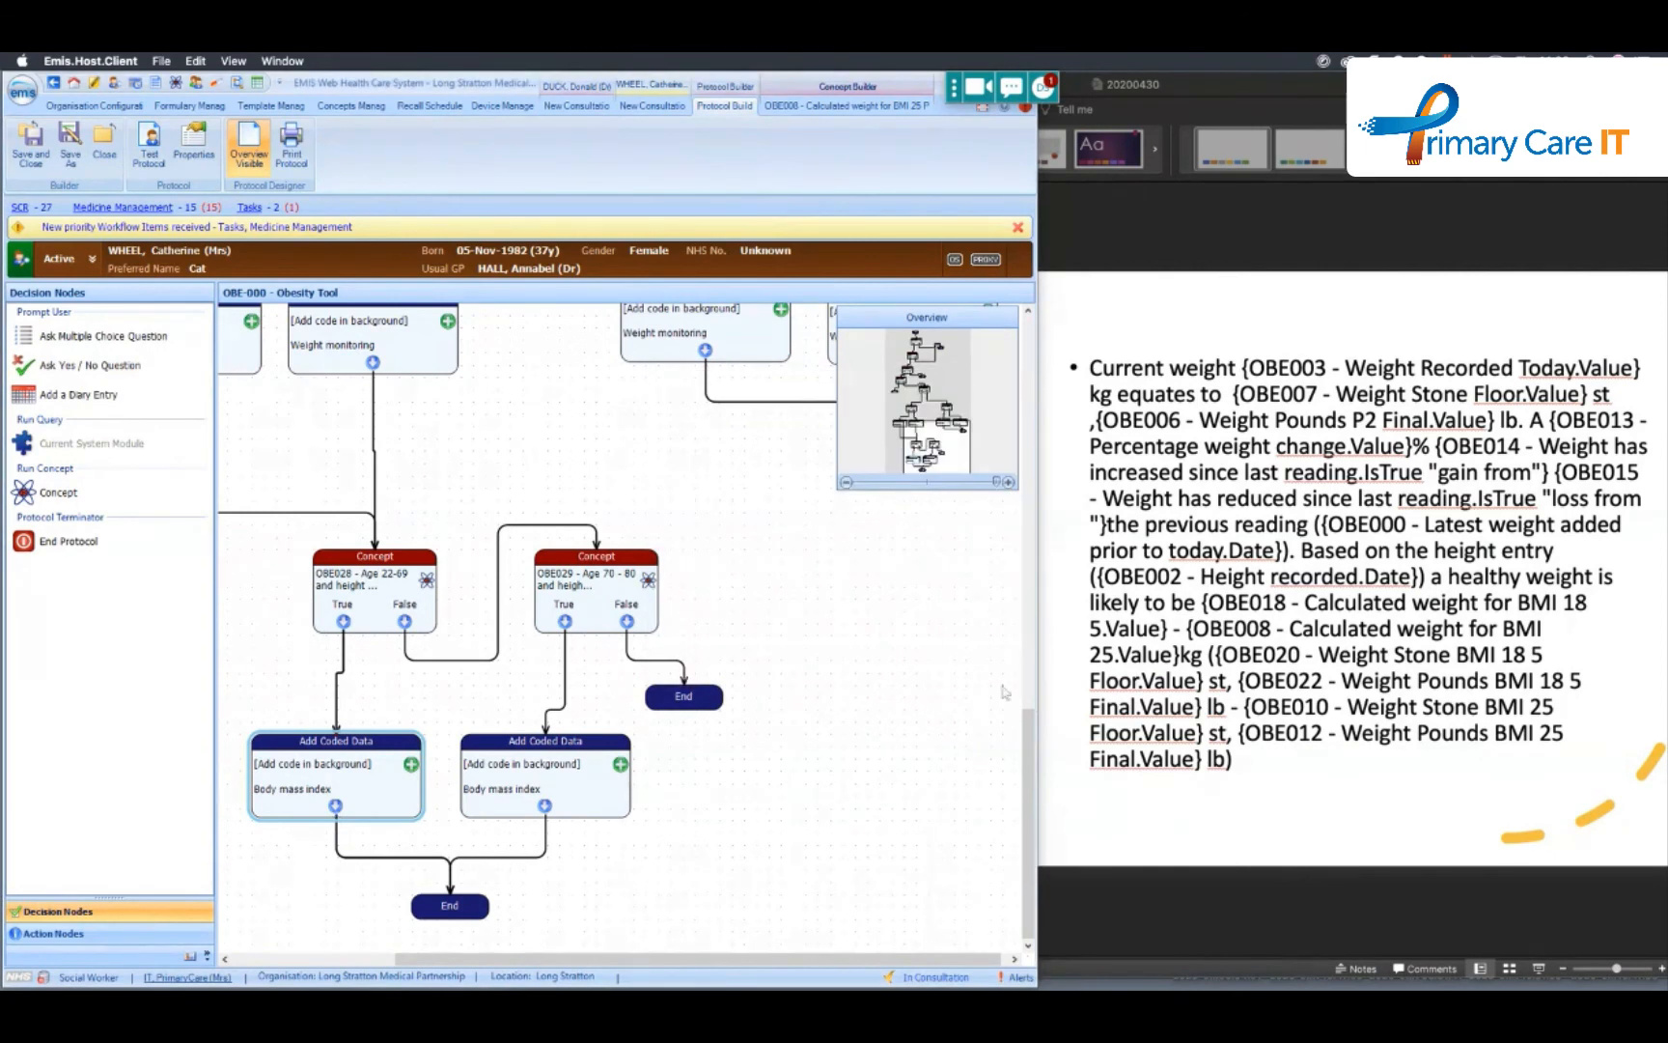
- Review the beginning of the Obesity Tool protocol from its Start node, and switch to the PowerPoint presentation
left_click_drag(1020, 741, 1033, 323)
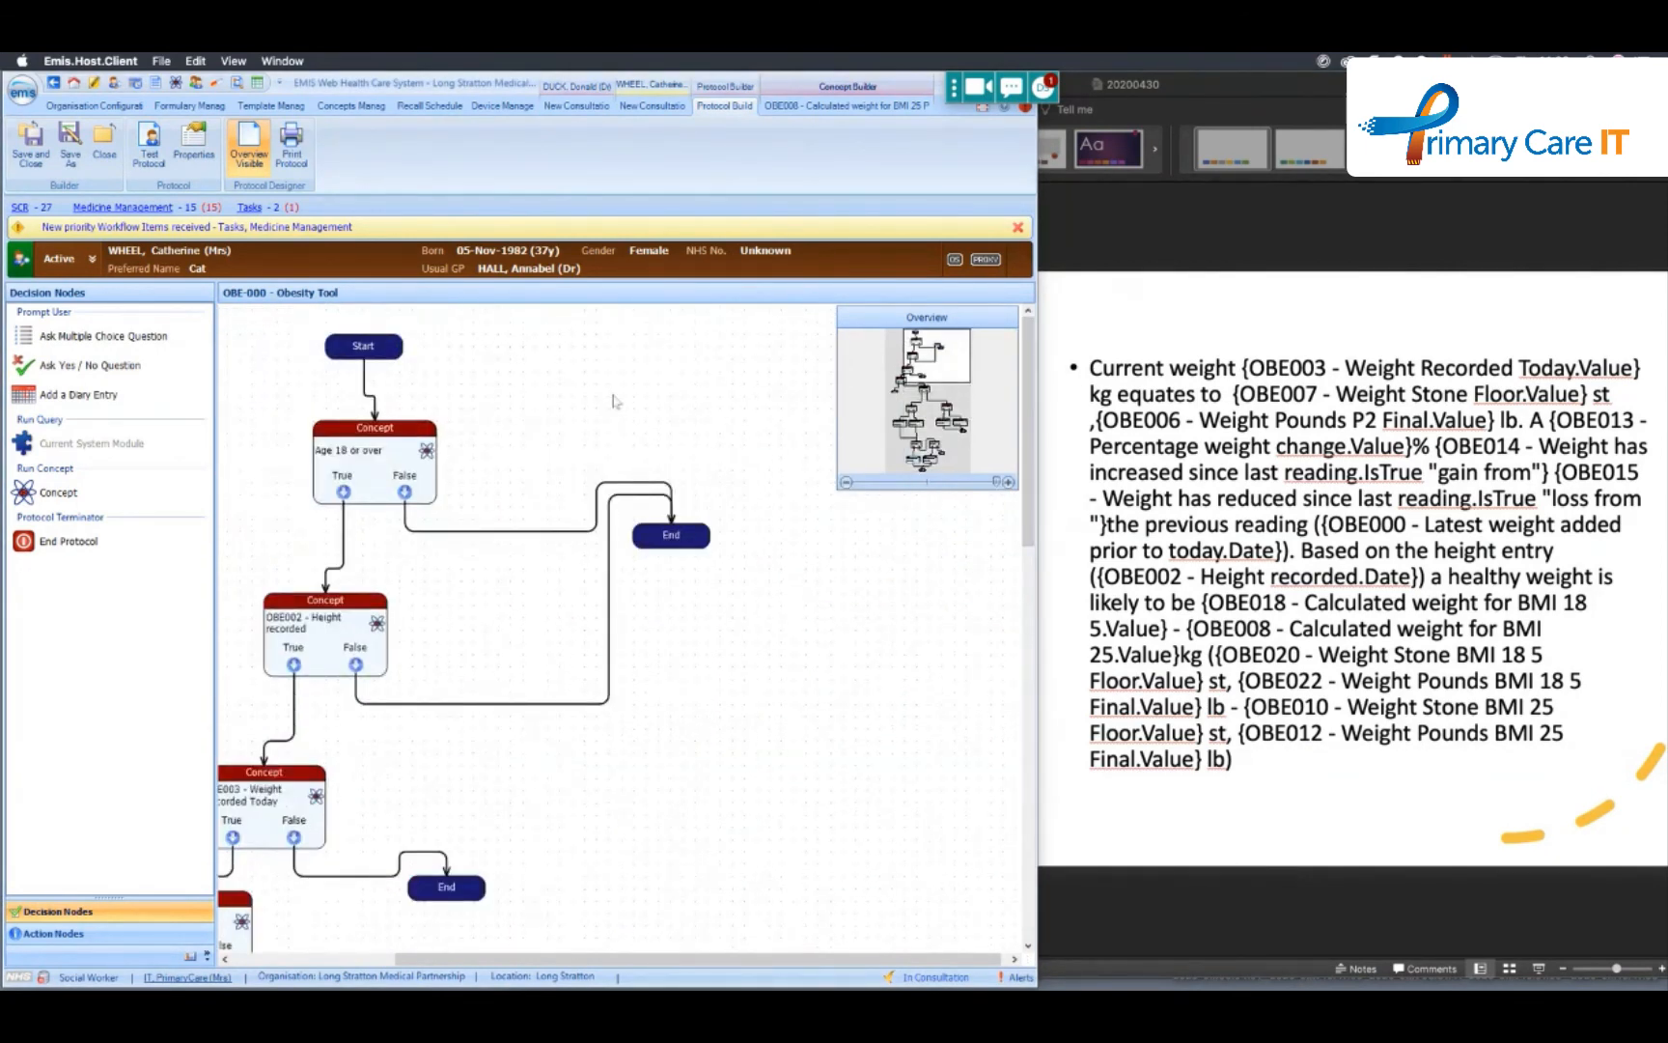
mouse_move(928, 363)
left_mouse_down()
mouse_move(946, 429)
mouse_move(866, 340)
mouse_move(860, 374)
mouse_move(924, 336)
left_mouse_up()
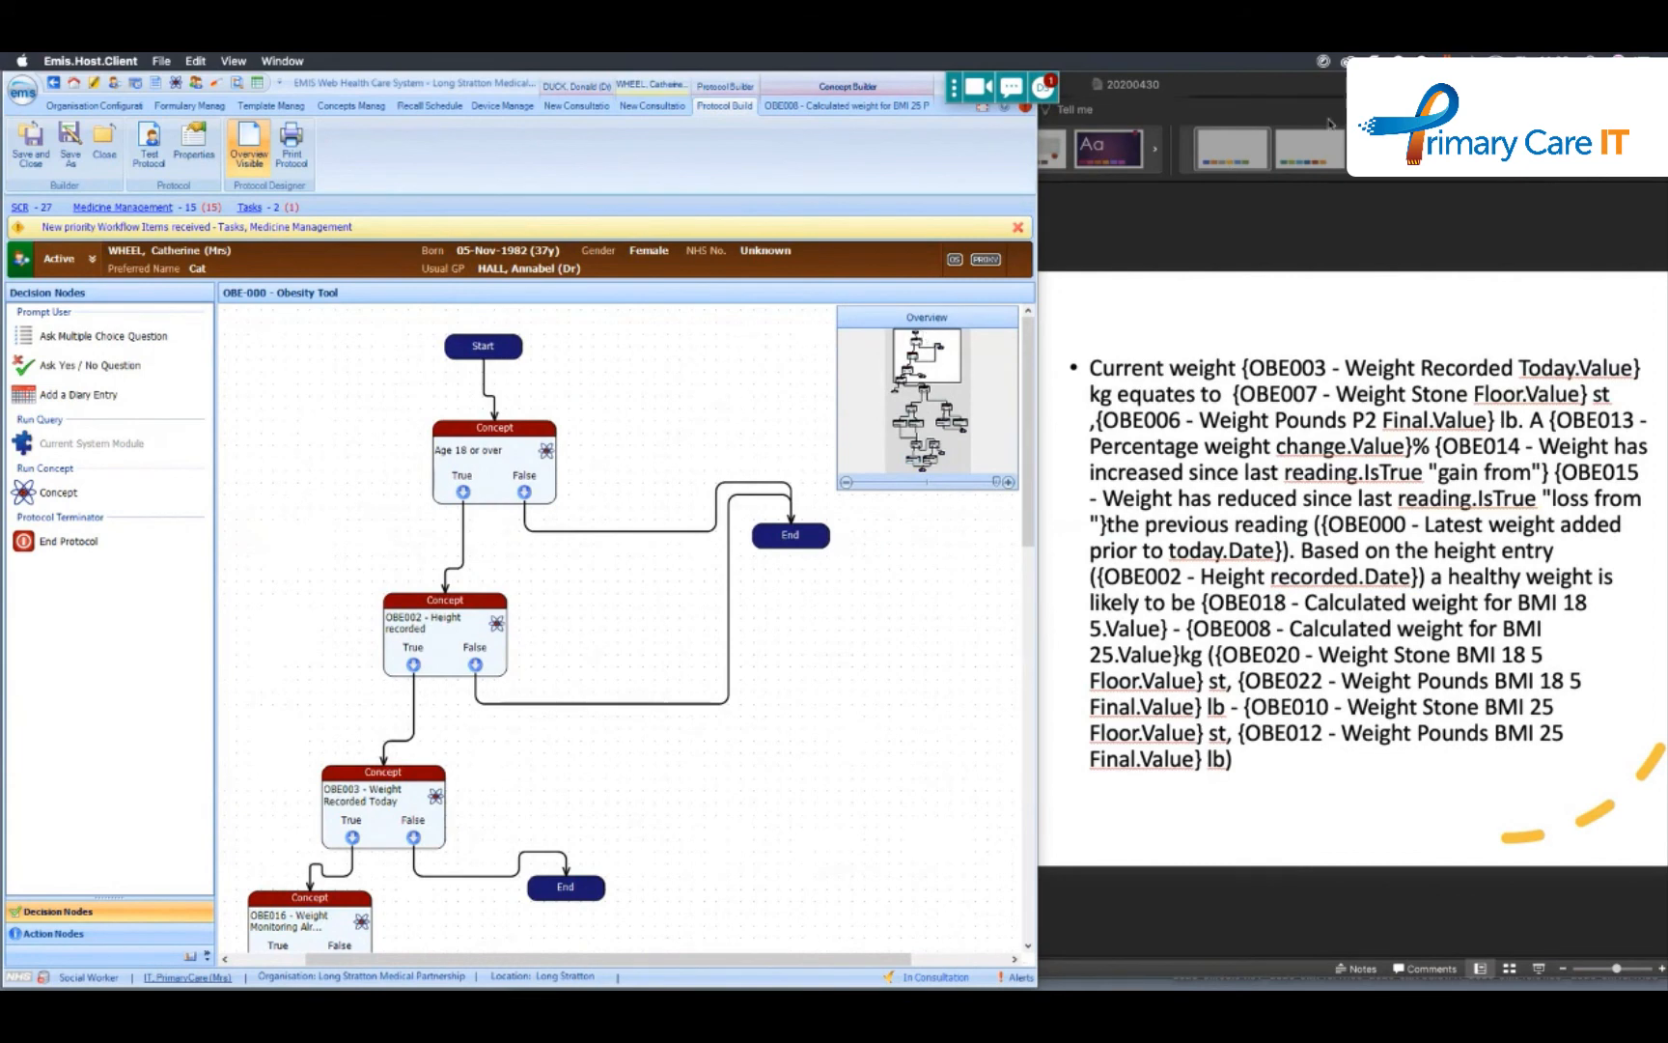
double_click(1258, 96)
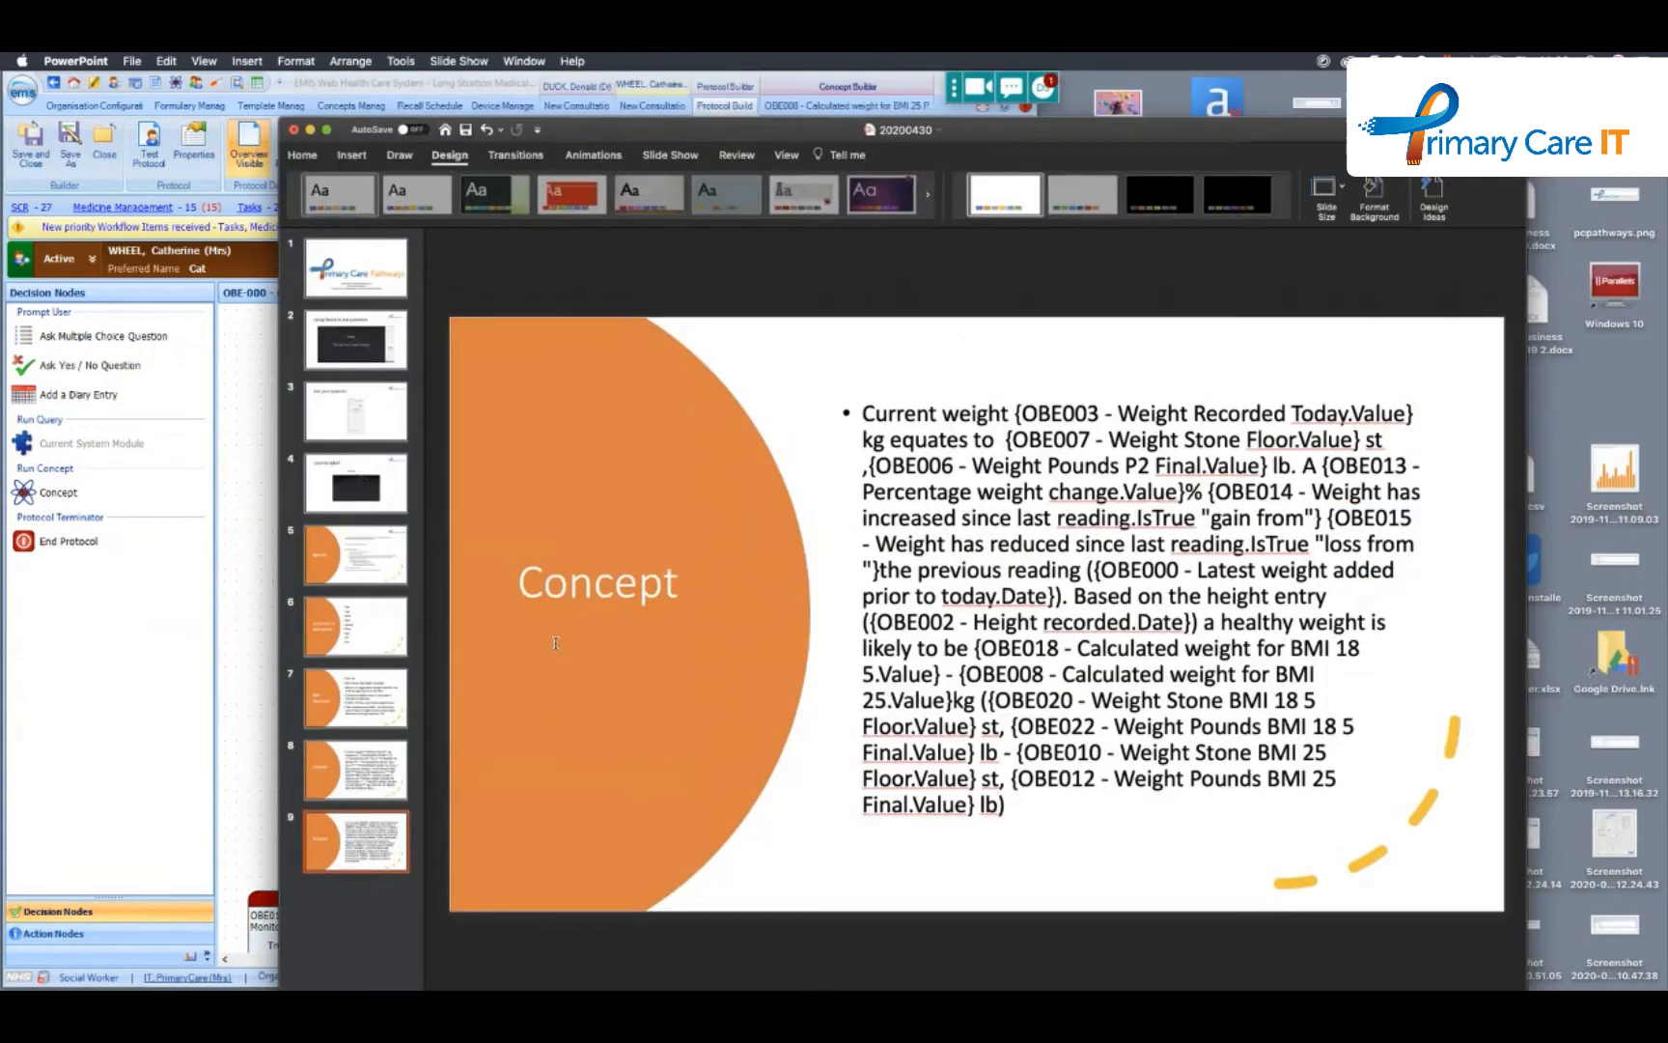